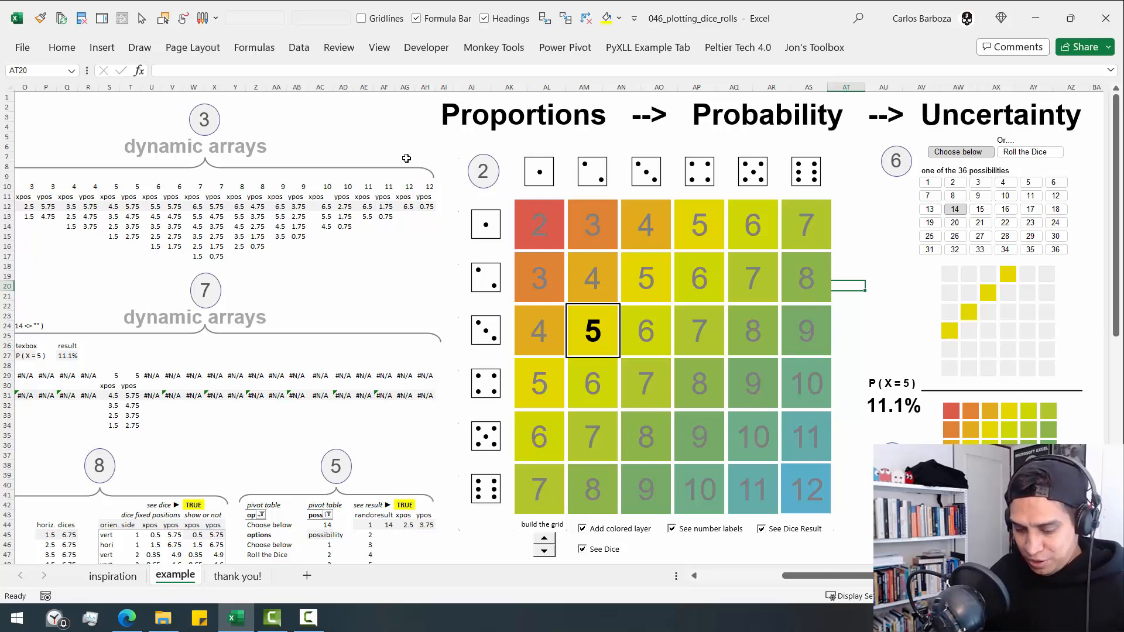
- Use Windows Magnifier on the dynamic arrays for sums 10 to 12 and on the Magnifier Tool link in the inspiration sheet
{"action": "key", "text": "super+plus"}
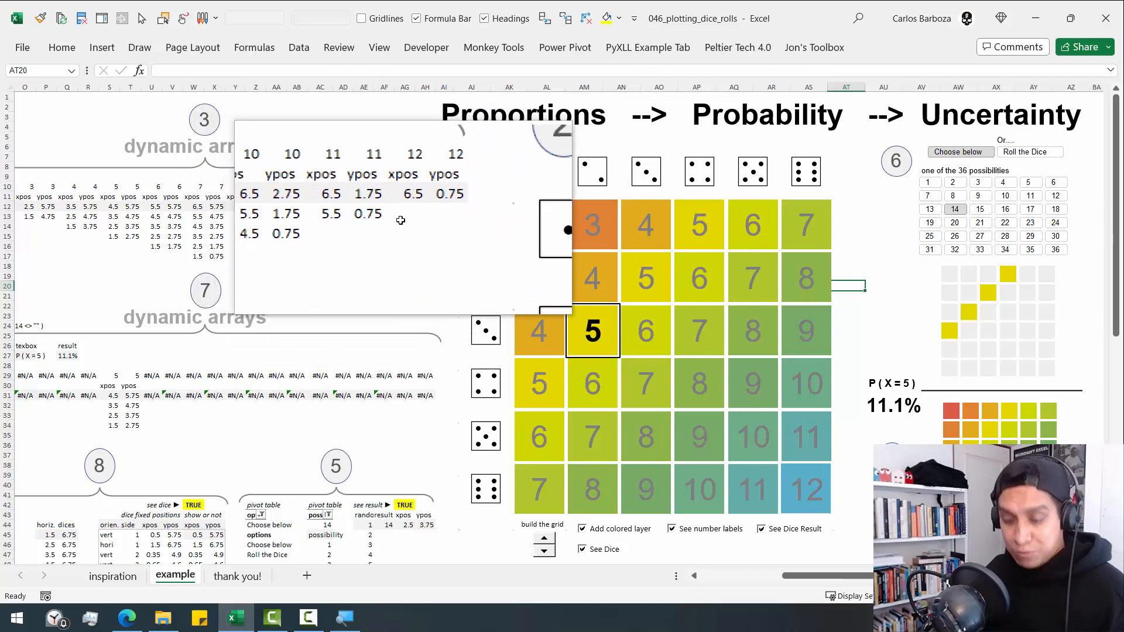
{"action": "key", "text": "super+Escape"}
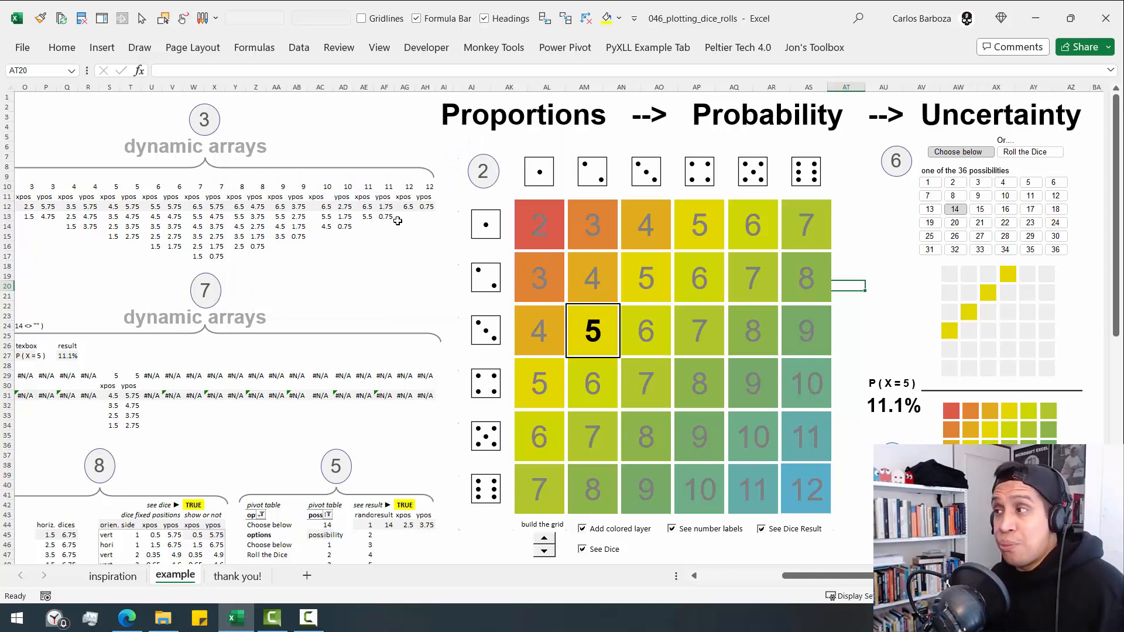
{"action": "left_click", "coordinate": [128, 580]}
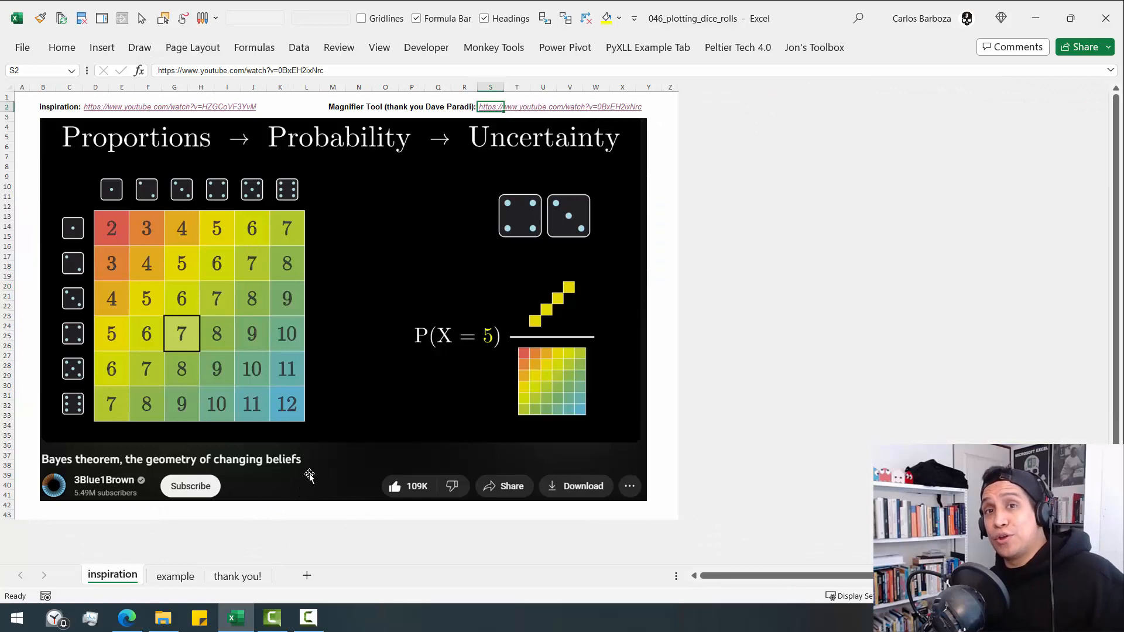
{"action": "key", "text": "super+plus"}
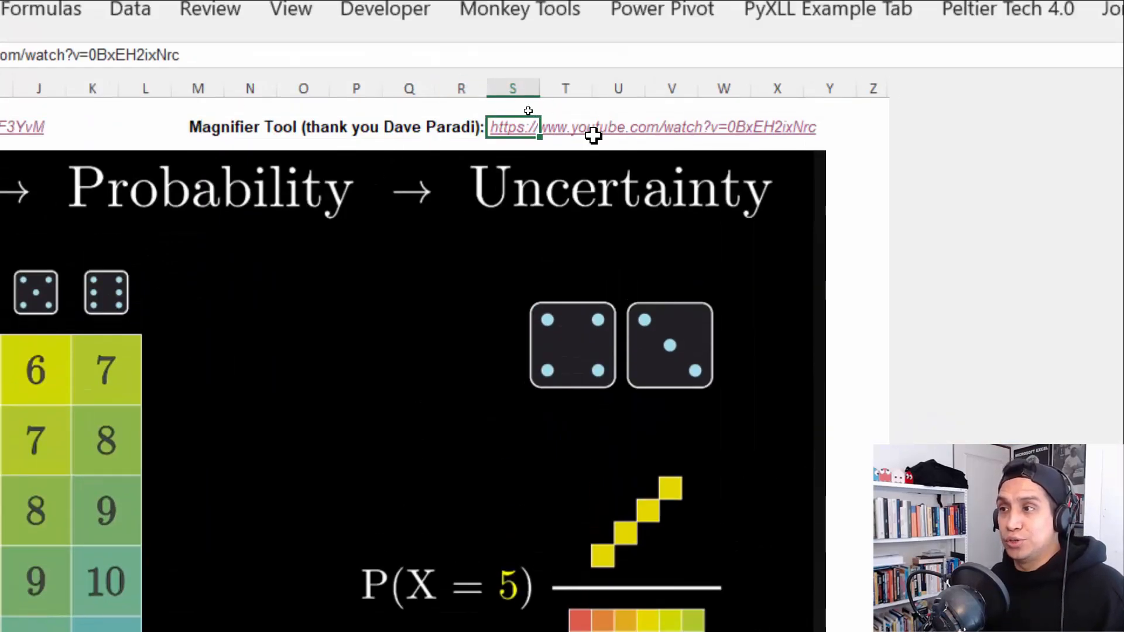
{"action": "key", "text": "super+minus"}
{"action": "key", "text": "alt"}
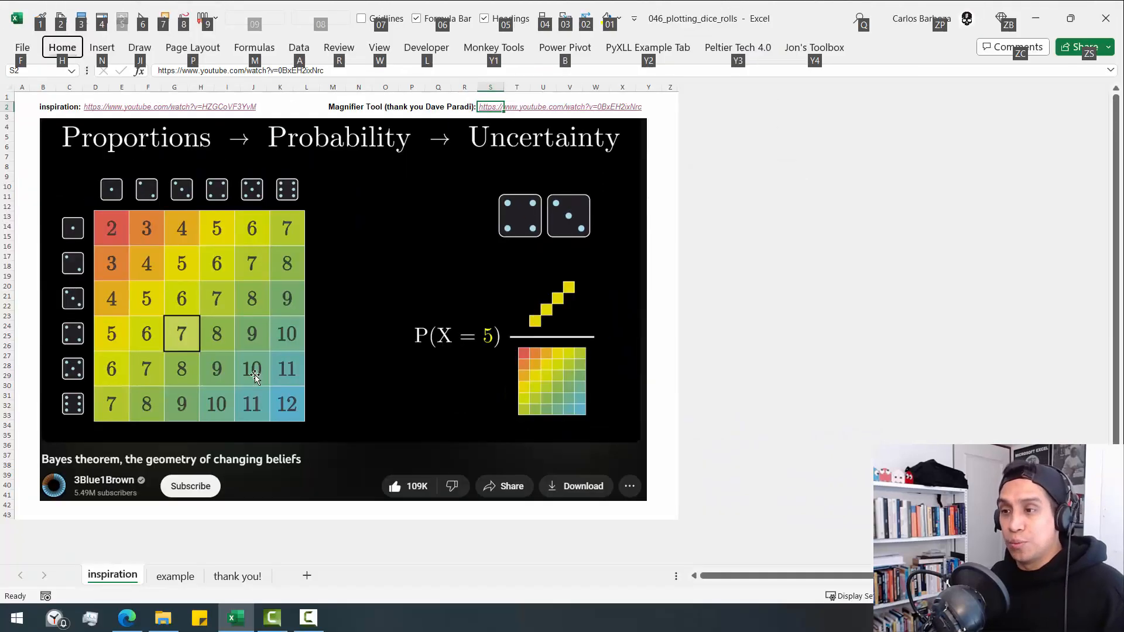
- Switch to the Edge browser, play the YouTube video on using Windows Magnifier, and magnify its picture
{"action": "left_click", "coordinate": [123, 619]}
{"action": "left_click", "coordinate": [305, 5]}
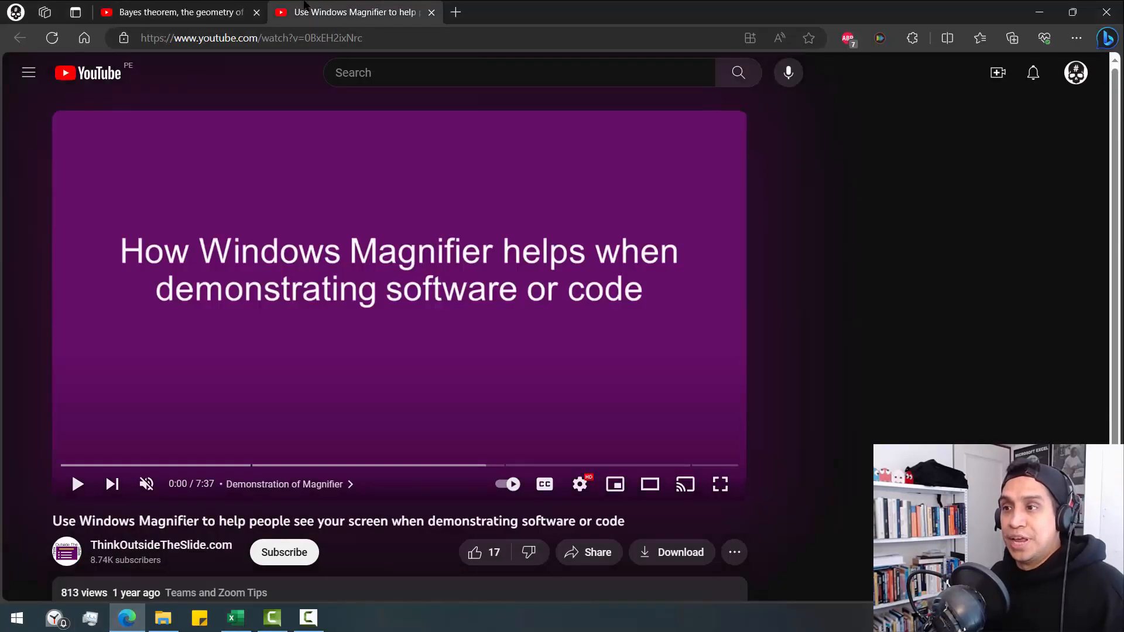
{"action": "left_click", "coordinate": [285, 256]}
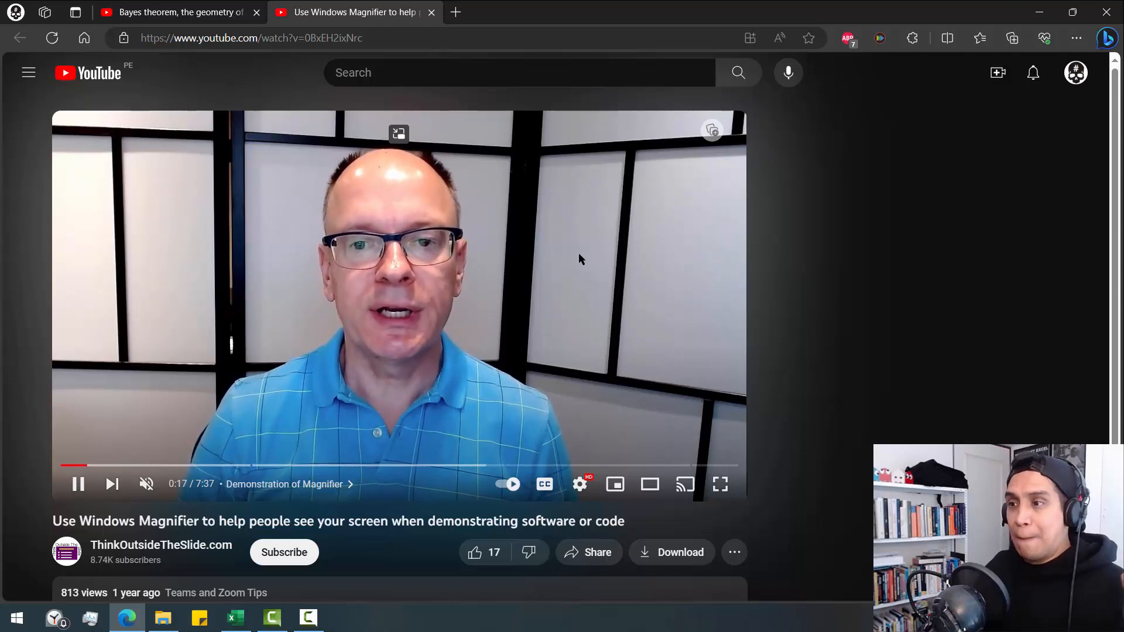
{"action": "key", "text": "super+plus"}
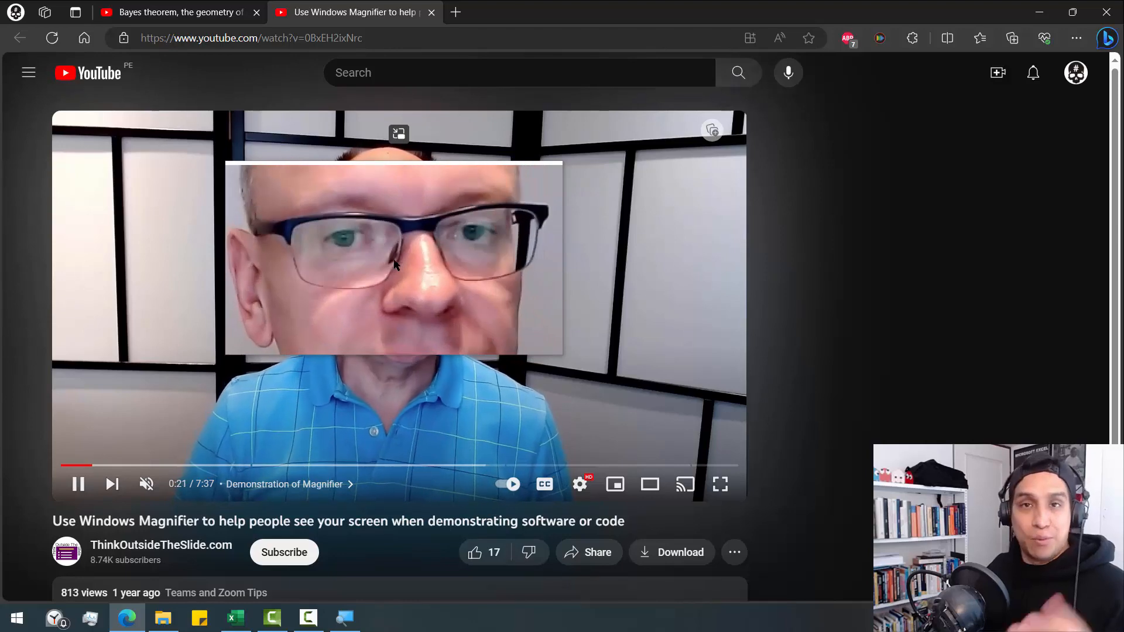
{"action": "key", "text": "super+Escape"}
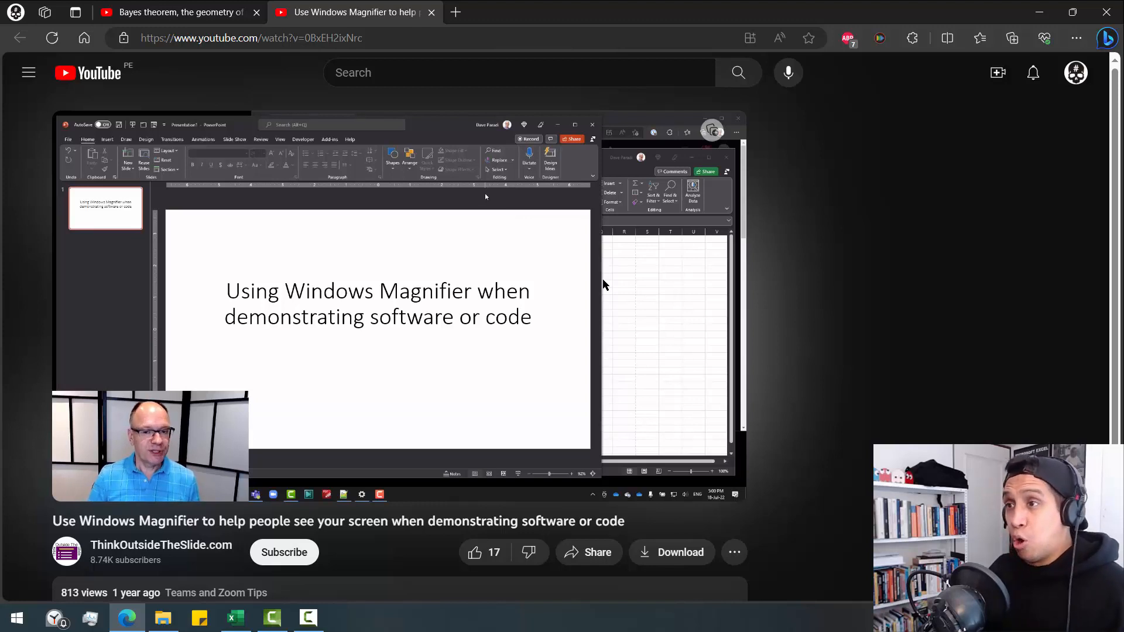
- Switch back to Excel, open the example sheet, and select the large dice grid chart
{"action": "key", "text": "alt+Tab"}
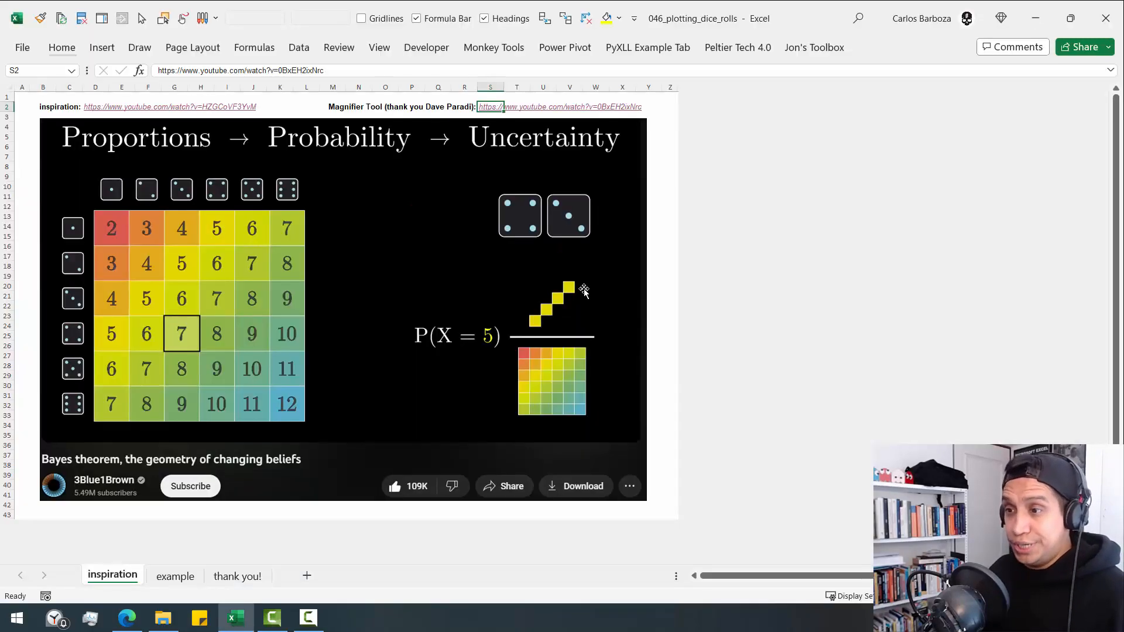
{"action": "left_click", "coordinate": [177, 577]}
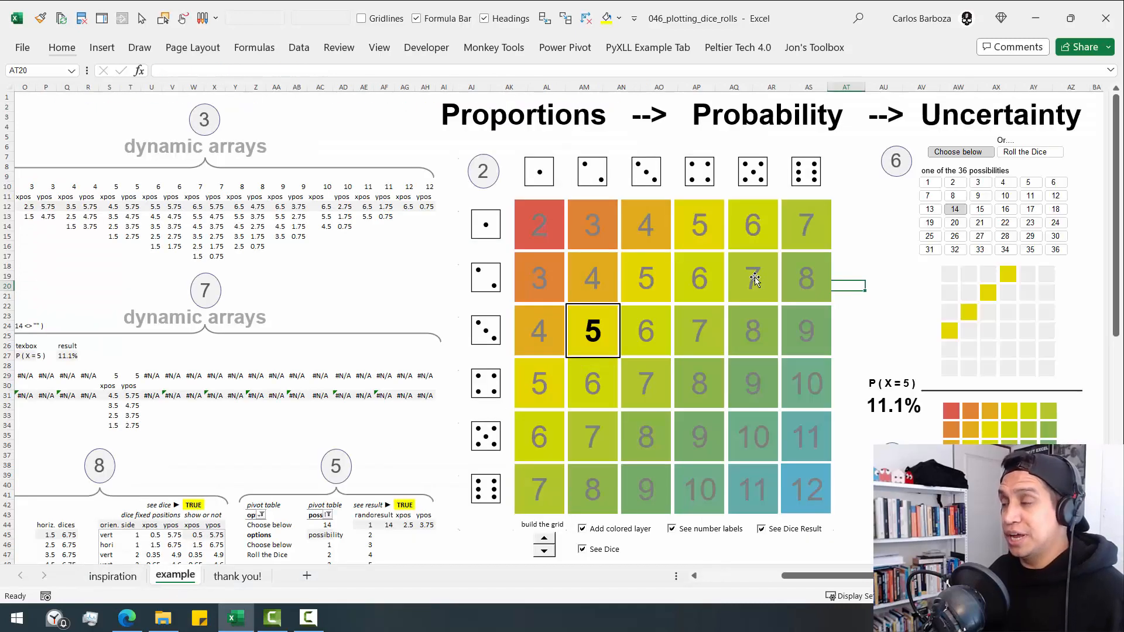
{"action": "left_click", "coordinate": [1093, 135]}
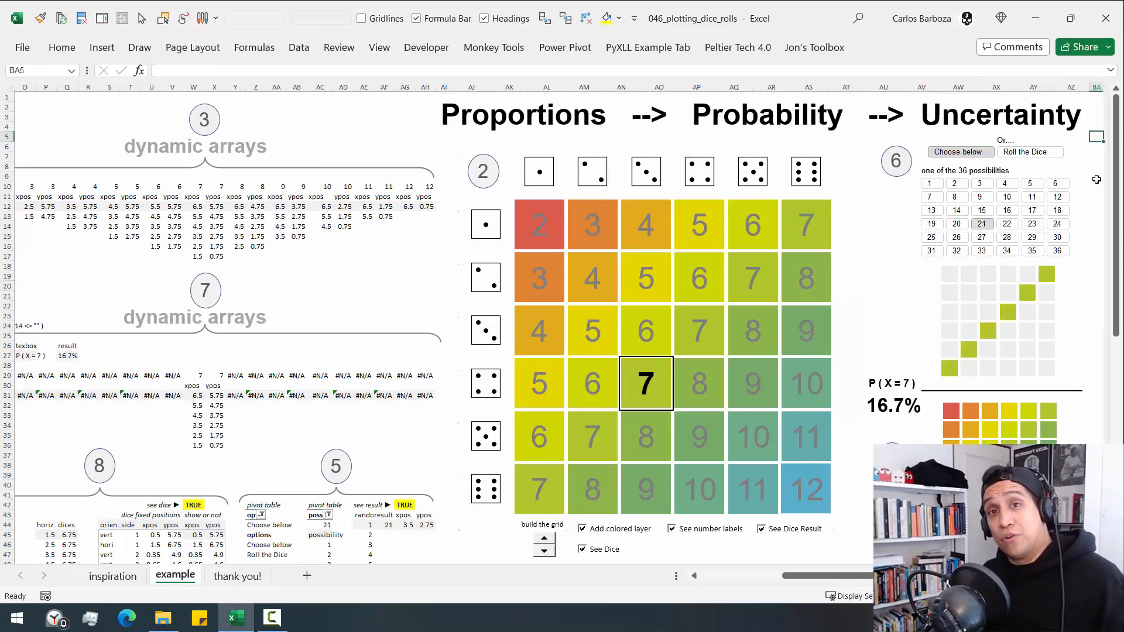
{"action": "left_click", "coordinate": [835, 282]}
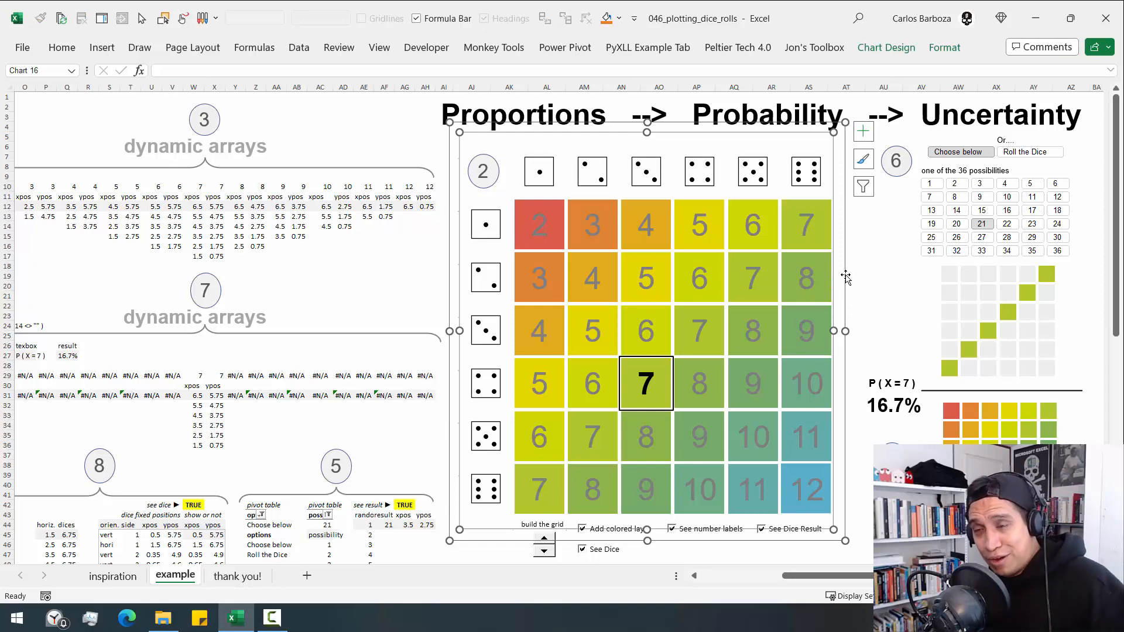
- Choose possibilities 29, 17, 15, 21 and 20 in turn for the dice result, ending on possibility 9
{"action": "left_click", "coordinate": [1032, 237]}
{"action": "left_click", "coordinate": [1029, 212]}
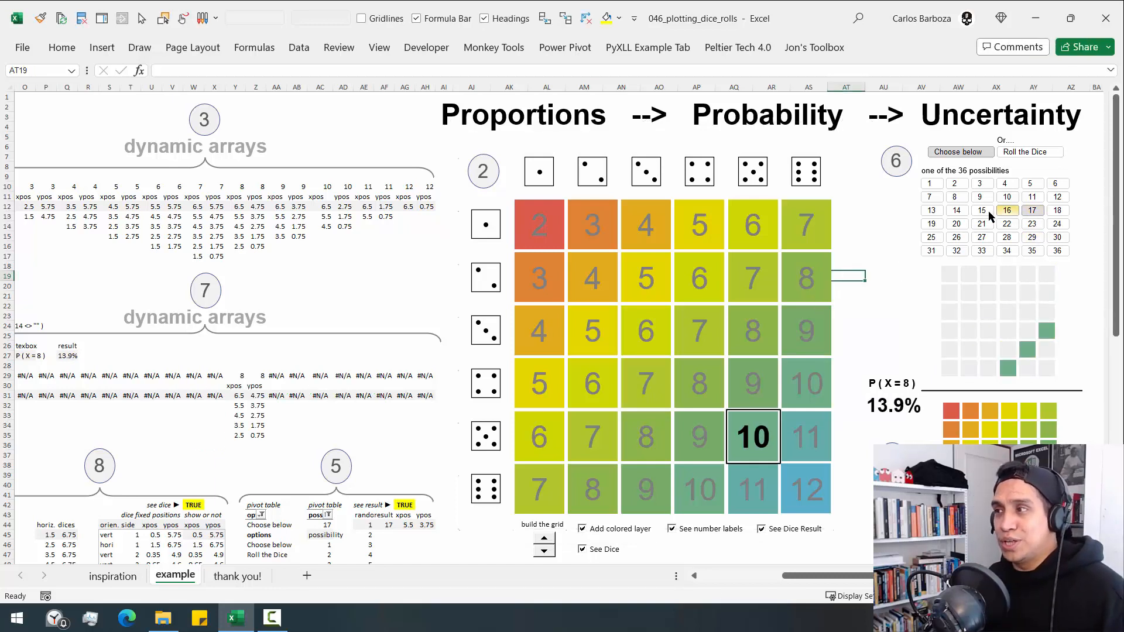
{"action": "left_click", "coordinate": [989, 211]}
{"action": "left_click", "coordinate": [988, 226]}
{"action": "left_click", "coordinate": [956, 226]}
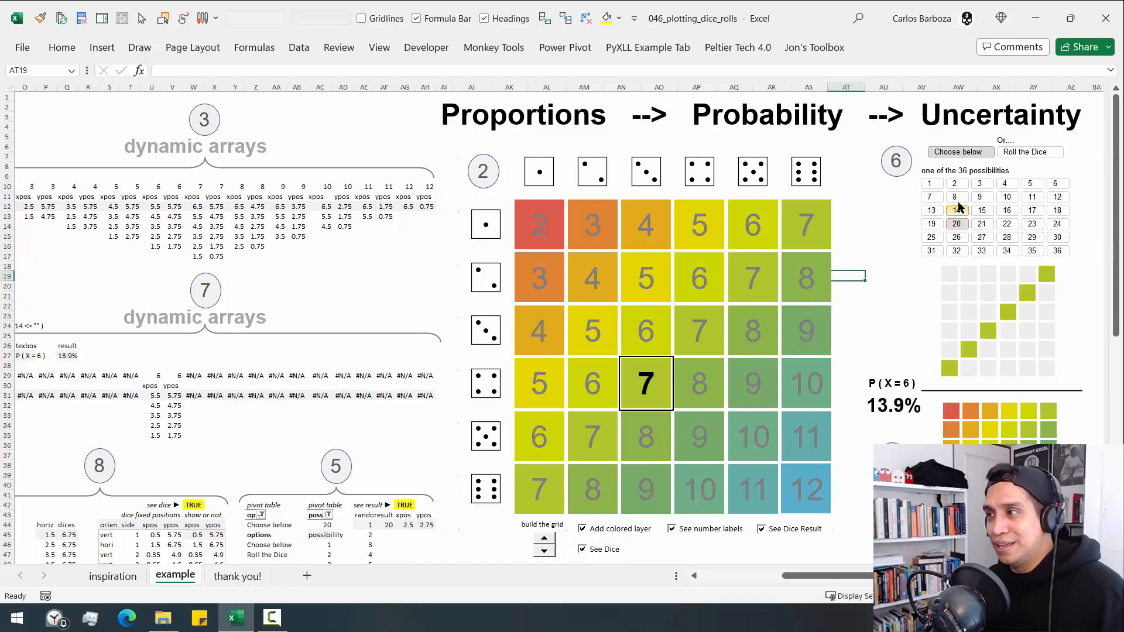
{"action": "left_click", "coordinate": [989, 196]}
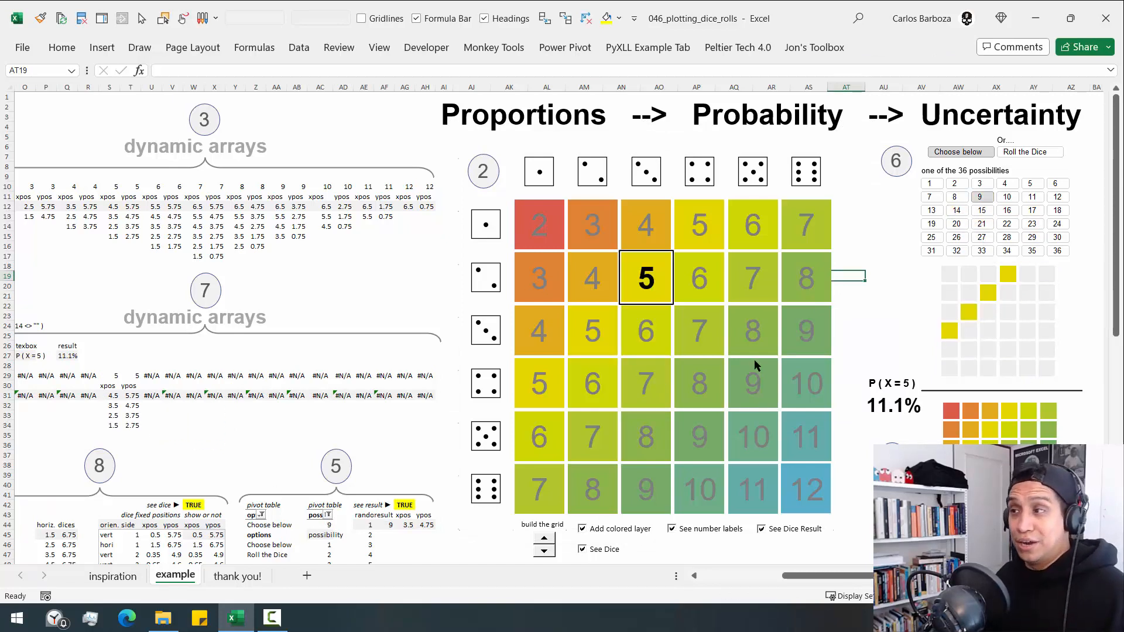
- Examine under magnification the xpos and ypos dynamic arrays for sum 5 starting at S31 and T31, and the neighbouring cell U31
{"action": "left_click", "coordinate": [135, 404]}
{"action": "key", "text": "Up"}
{"action": "key", "text": "Left"}
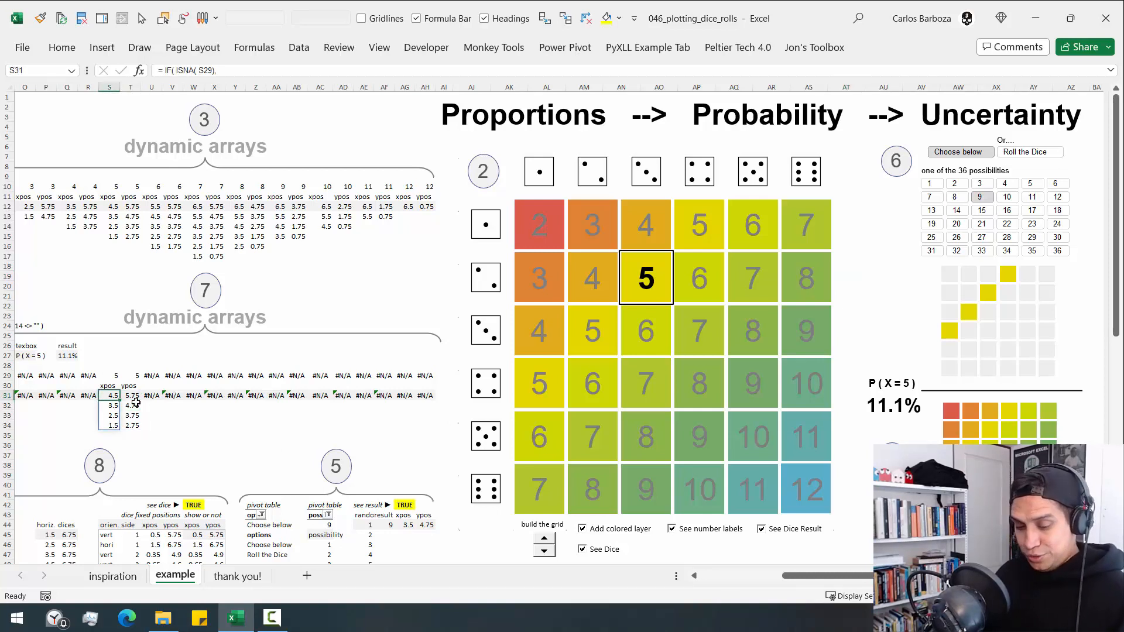
{"action": "key", "text": "super+plus"}
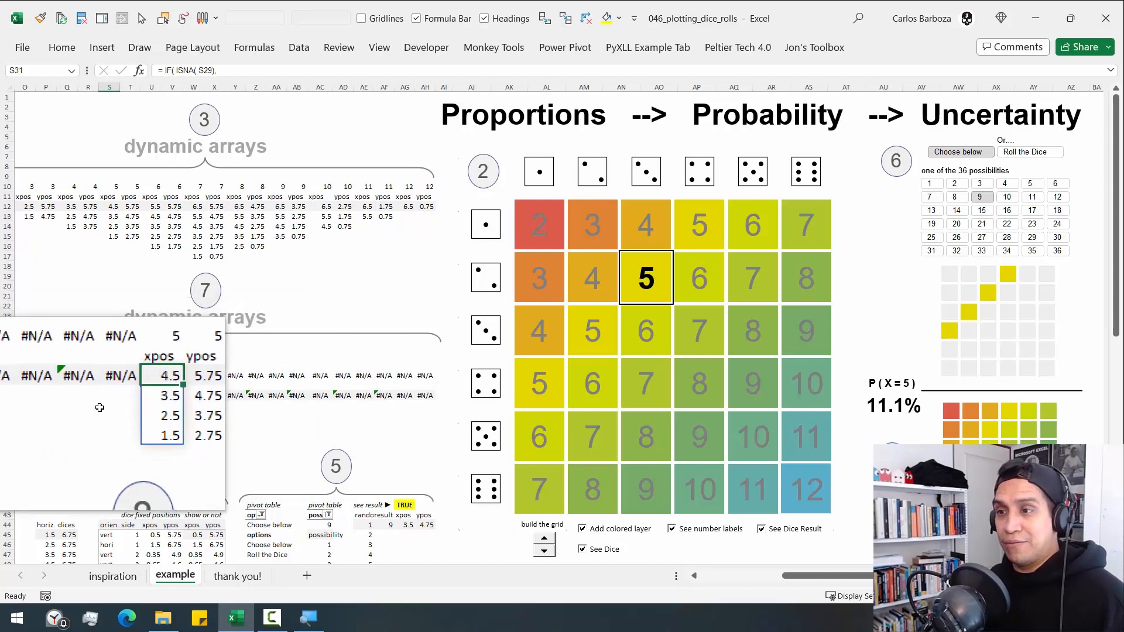
{"action": "key", "text": "Right"}
{"action": "key", "text": "Left"}
{"action": "key", "text": "Right"}
{"action": "key", "text": "Right"}
{"action": "key", "text": "Left"}
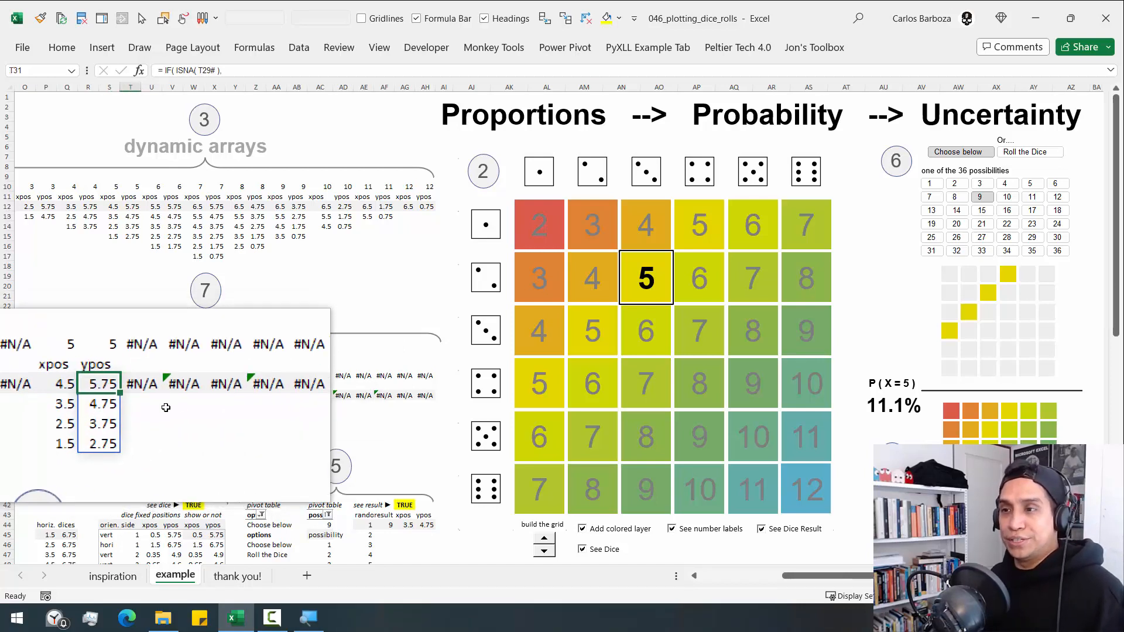
{"action": "key", "text": "Left"}
{"action": "key", "text": "Right"}
{"action": "key", "text": "Left"}
{"action": "key", "text": "Right"}
{"action": "key", "text": "Left"}
{"action": "key", "text": "Right"}
{"action": "key", "text": "Right"}
{"action": "key", "text": "super+Escape"}
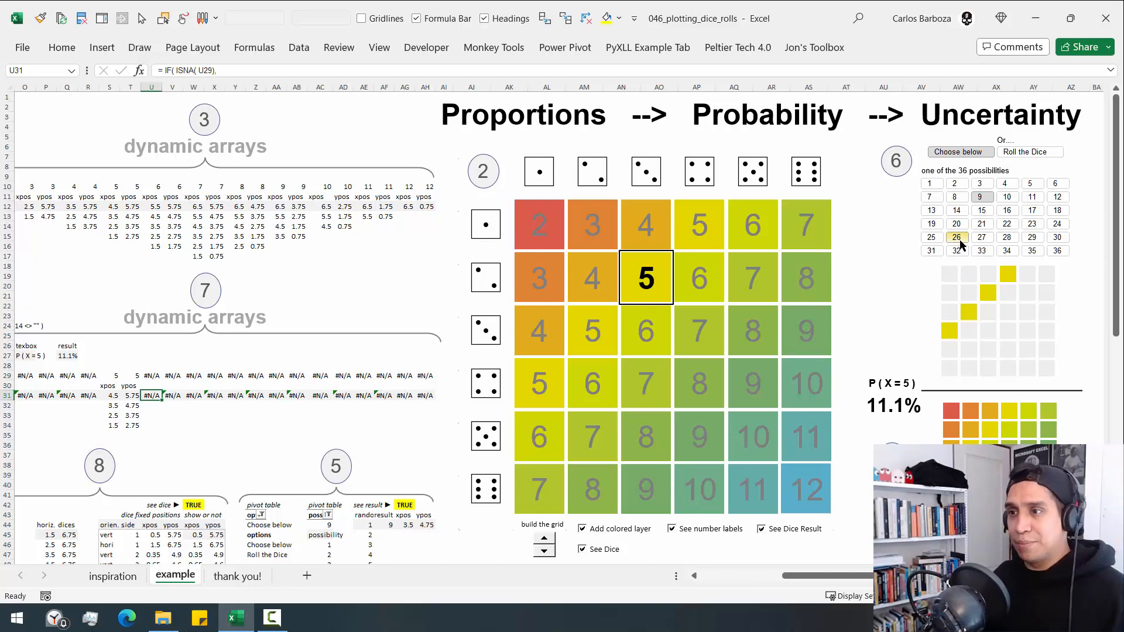
- Select the large dice grid chart and inspect a data point in the small grid below the 36 possibilities
{"action": "left_click", "coordinate": [841, 254]}
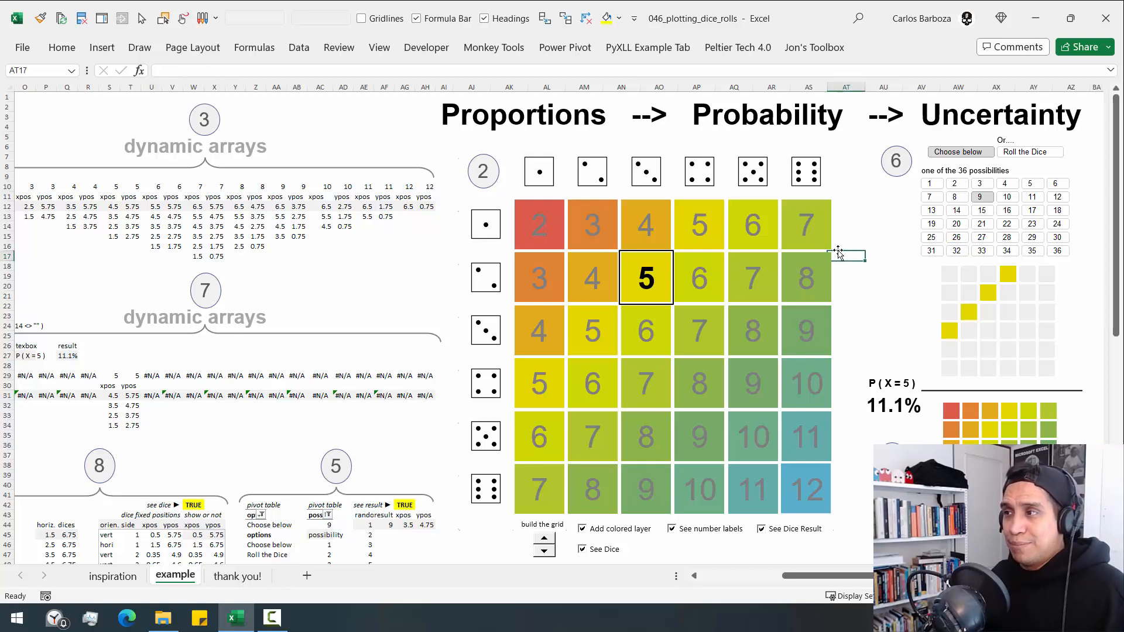
{"action": "left_click", "coordinate": [837, 247]}
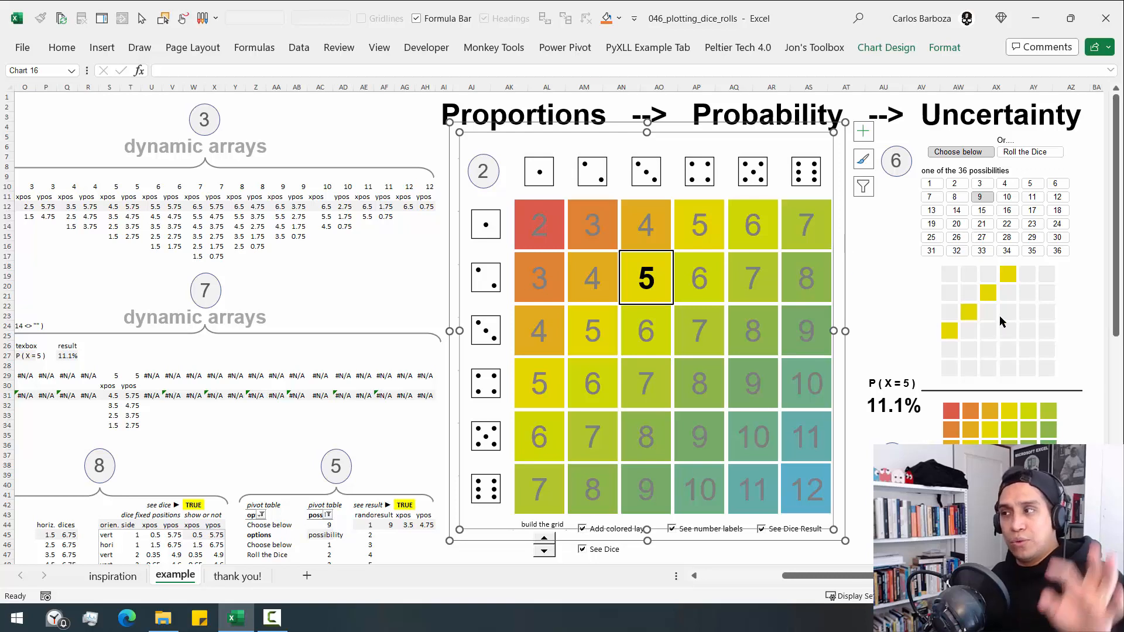
{"action": "mouse_move", "coordinate": [999, 318]}
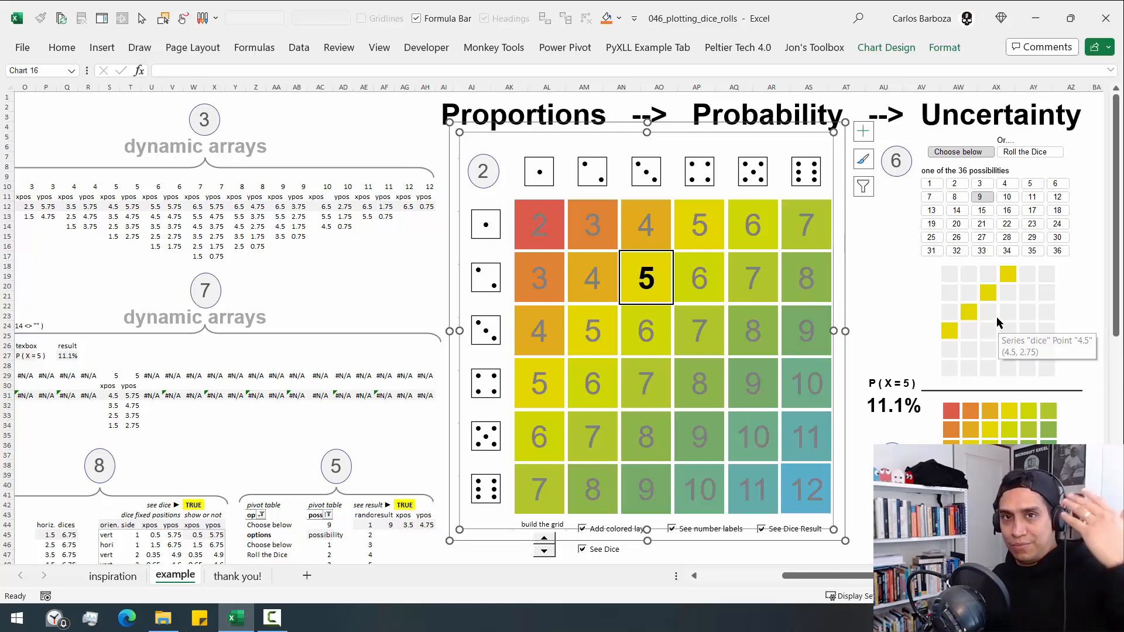
{"action": "mouse_move", "coordinate": [1021, 350]}
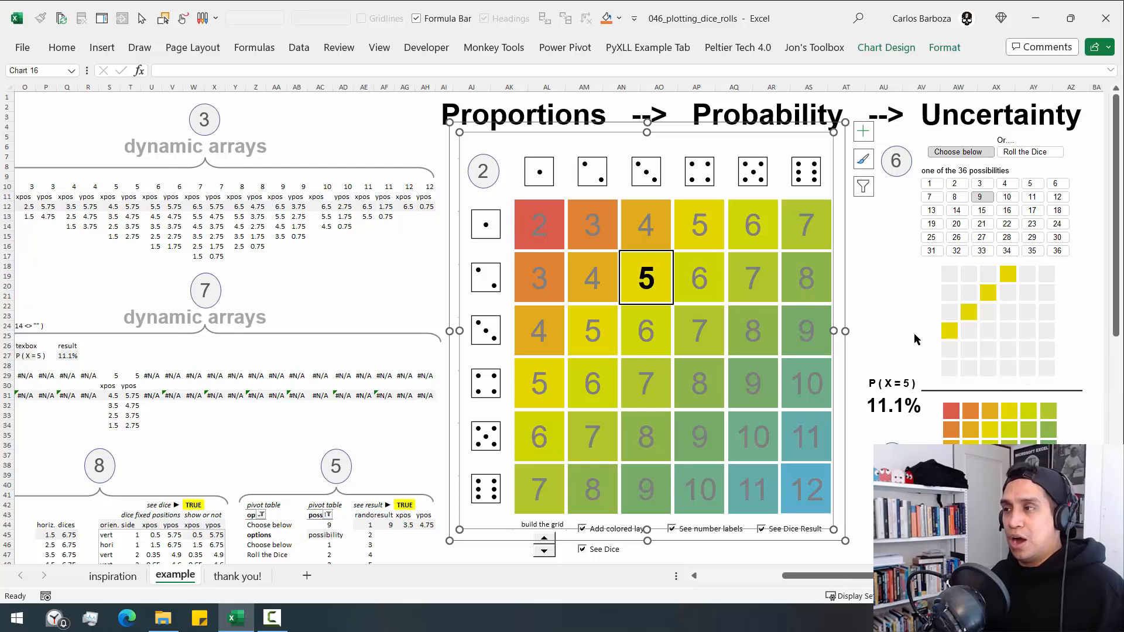
- Inspect the small highlighted grid, the small coloured grid and the large grid's series for sum 8 by selecting each in turn
{"action": "scroll", "coordinate": [560, 328], "scroll_direction": "right", "scroll_amount": 6}
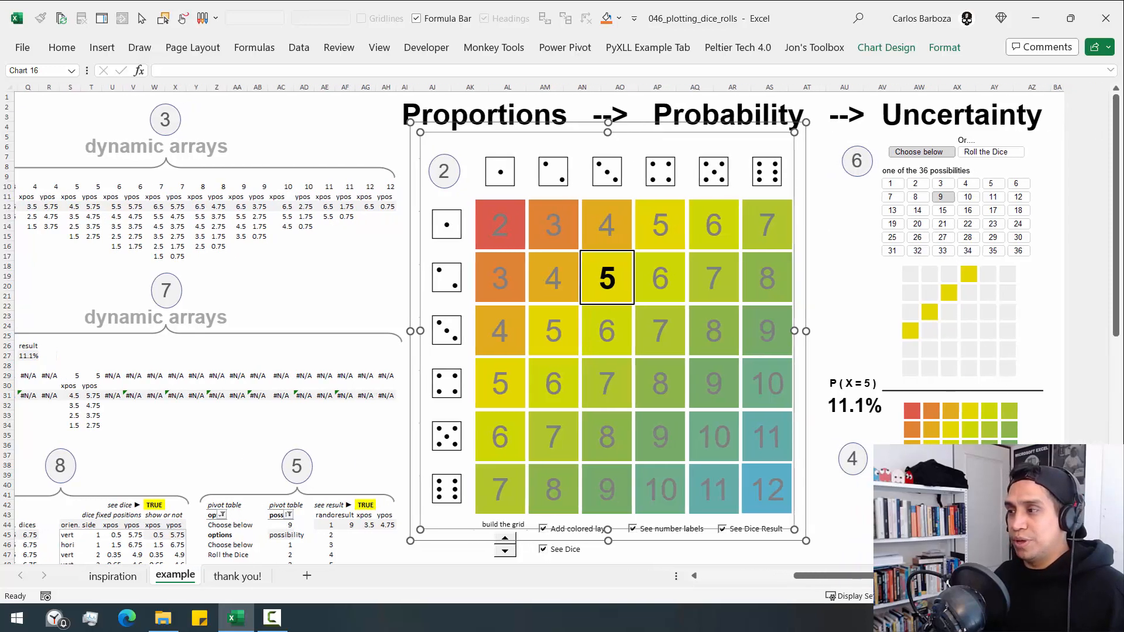
{"action": "scroll", "coordinate": [559, 328], "scroll_direction": "right", "scroll_amount": 4}
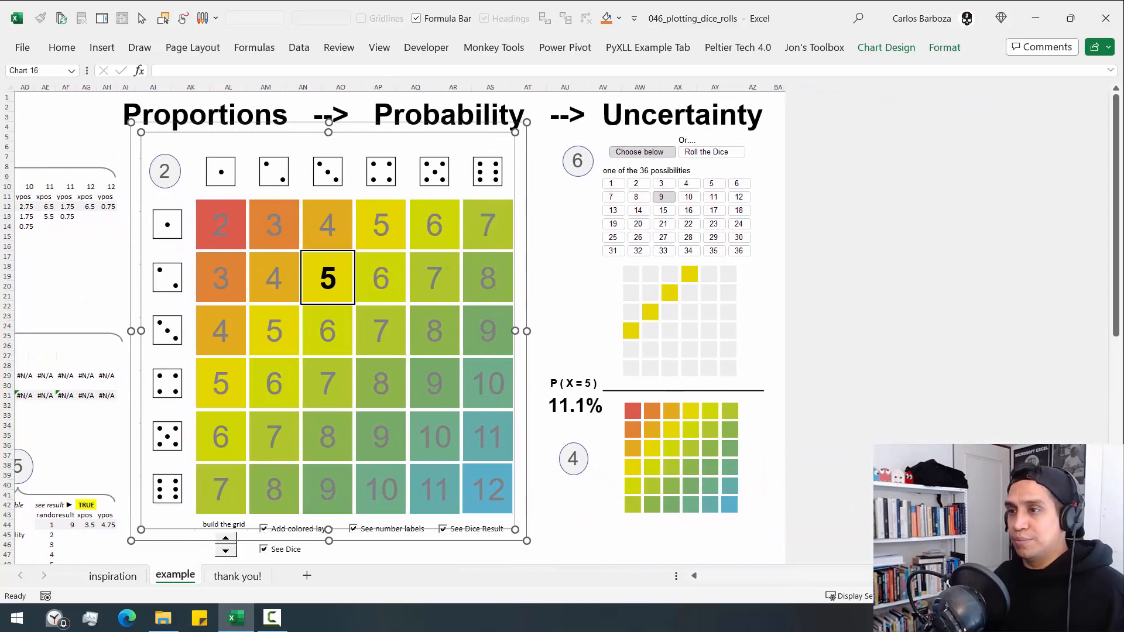
{"action": "left_click", "coordinate": [740, 338]}
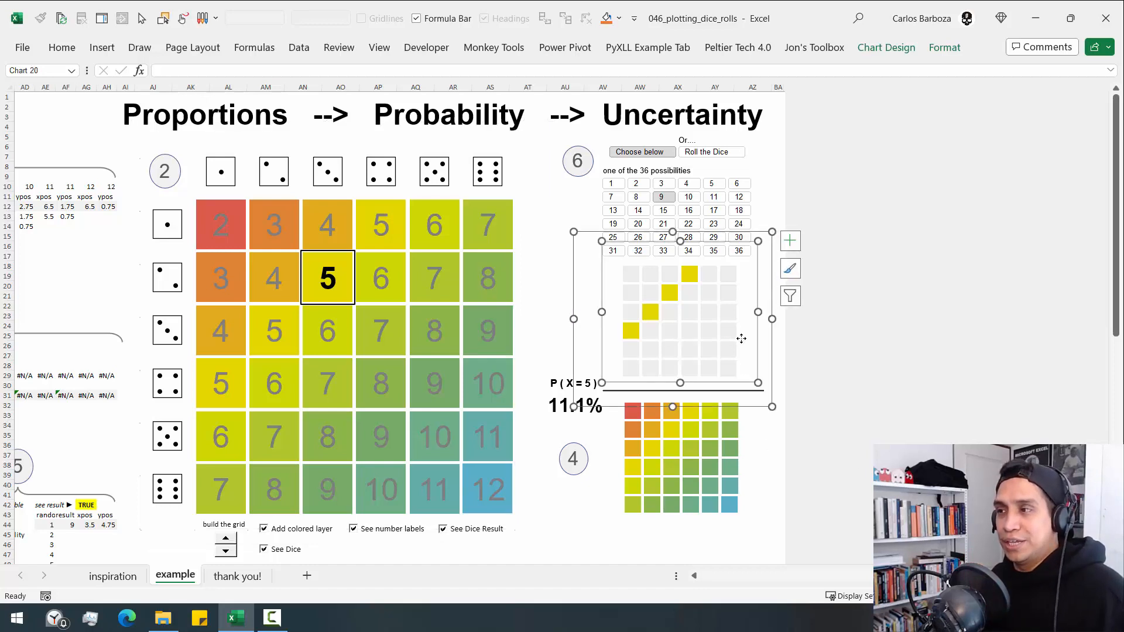
{"action": "left_click", "coordinate": [738, 466]}
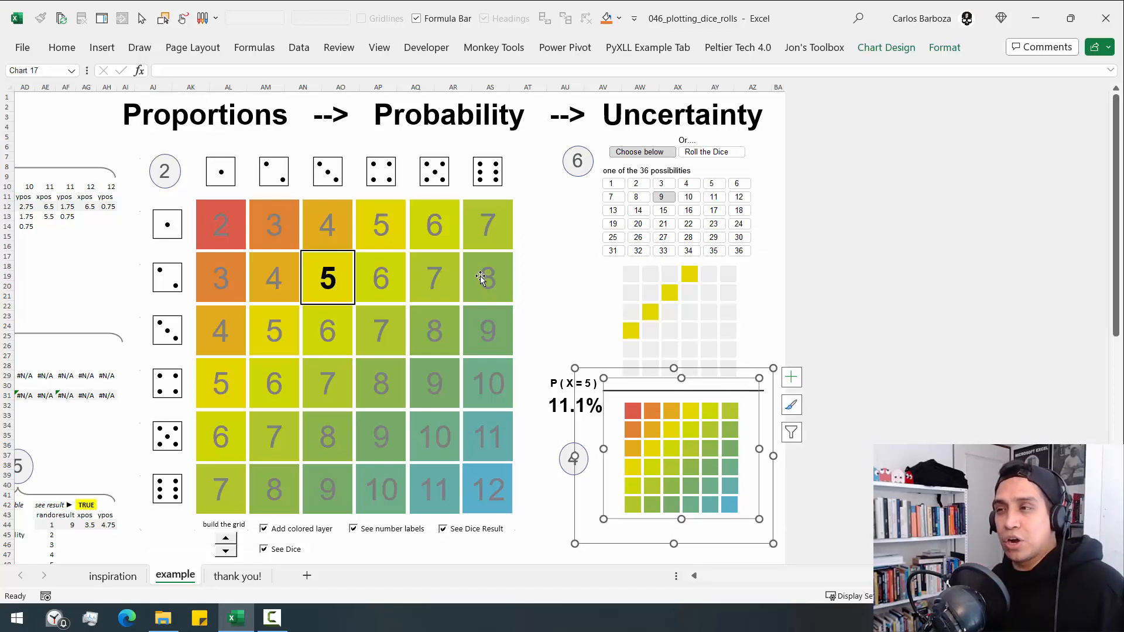
{"action": "left_click", "coordinate": [511, 280]}
{"action": "left_click", "coordinate": [513, 273]}
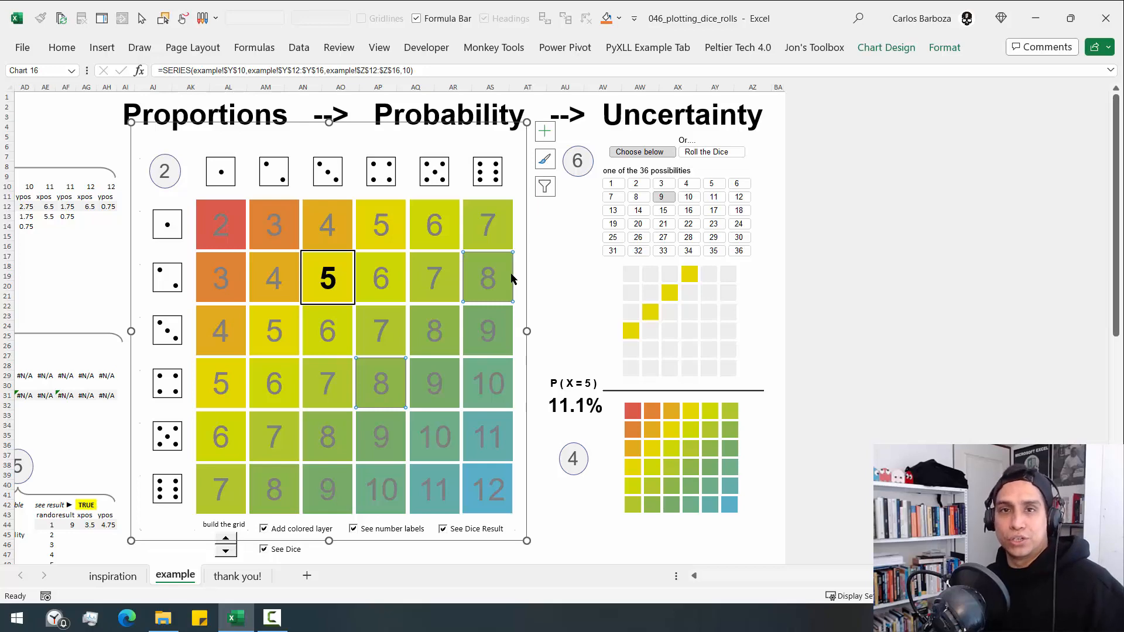
{"action": "left_click", "coordinate": [576, 282]}
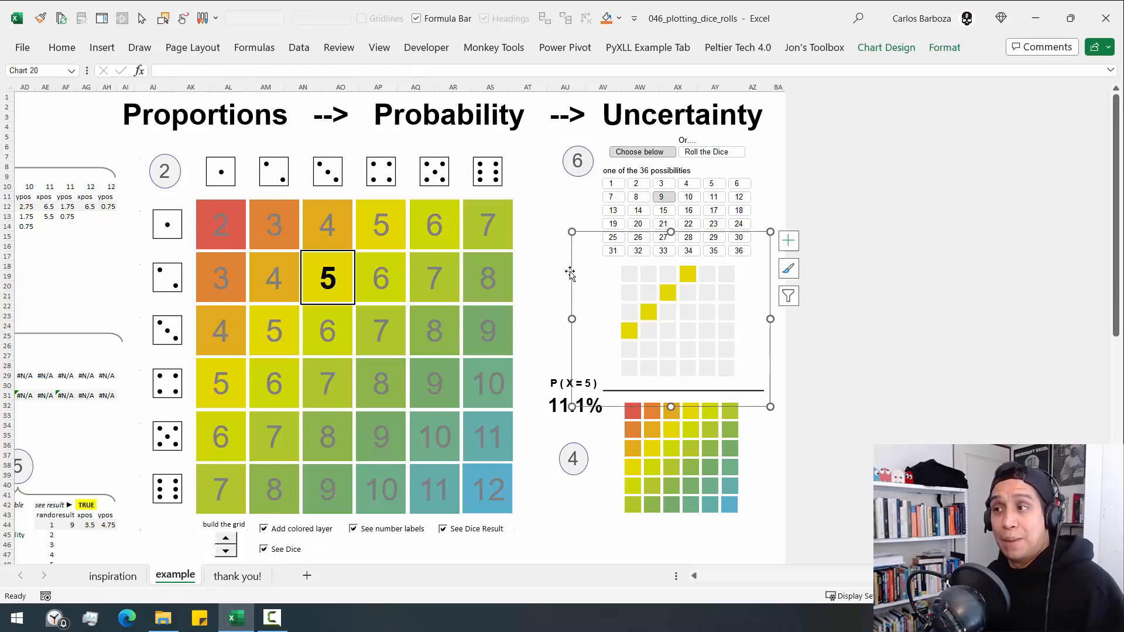
- Deselect the chart and go to cell BA1 at the end of the first row
{"action": "left_click", "coordinate": [549, 226]}
{"action": "key", "text": "ctrl+Up"}
{"action": "key", "text": "ctrl+Right"}
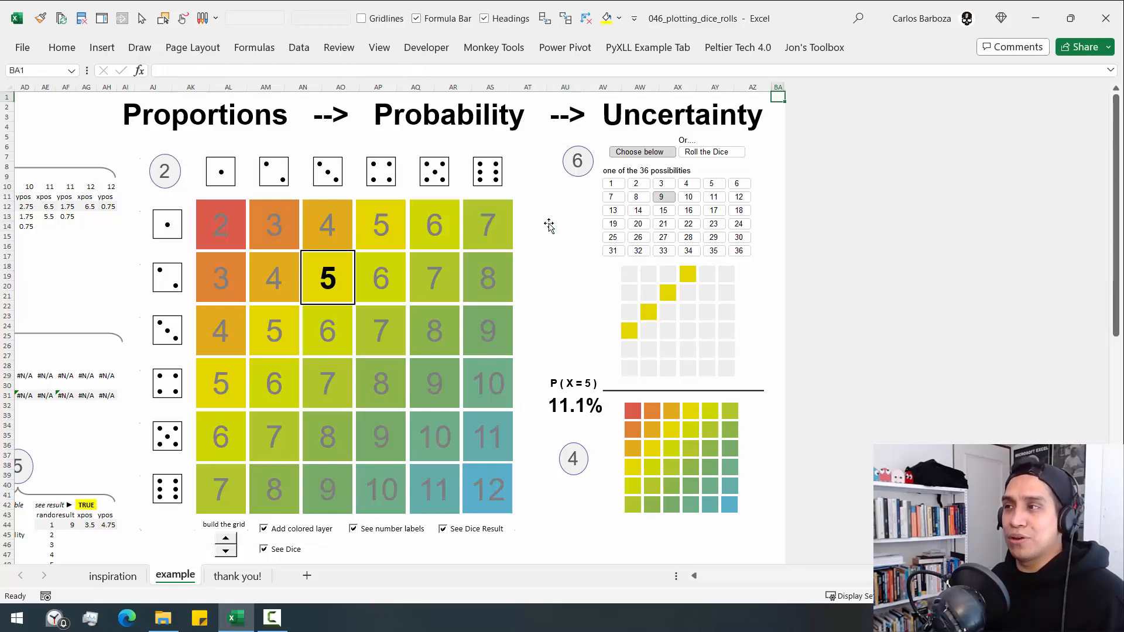
{"action": "key", "text": "ctrl+Right"}
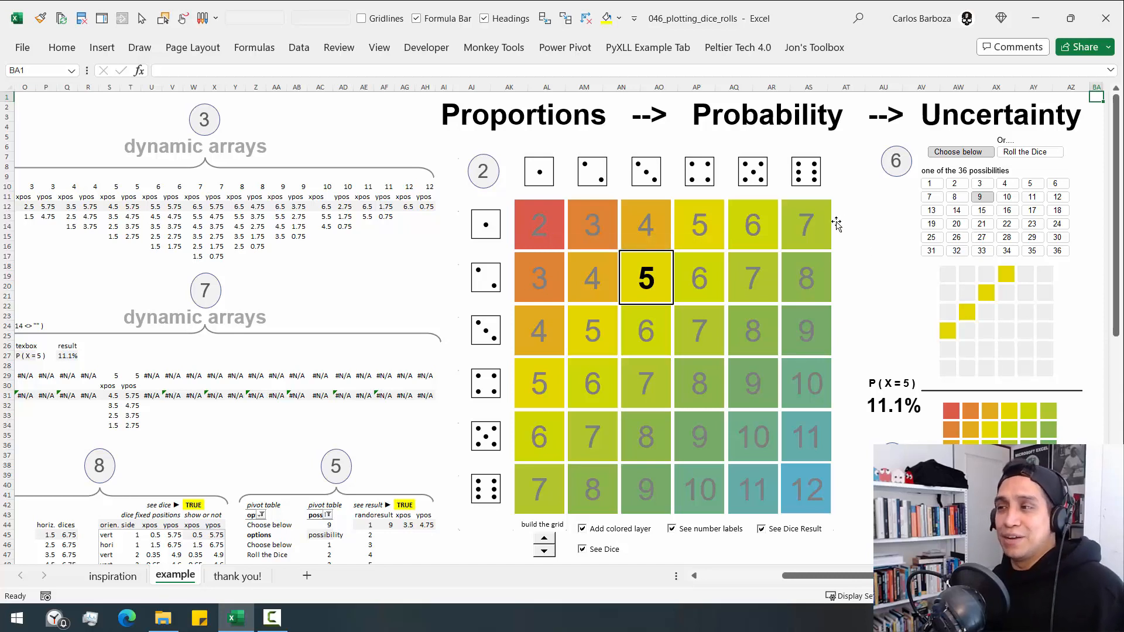
- Hide the dice along the edges of the large grid chart
{"action": "left_click", "coordinate": [835, 221]}
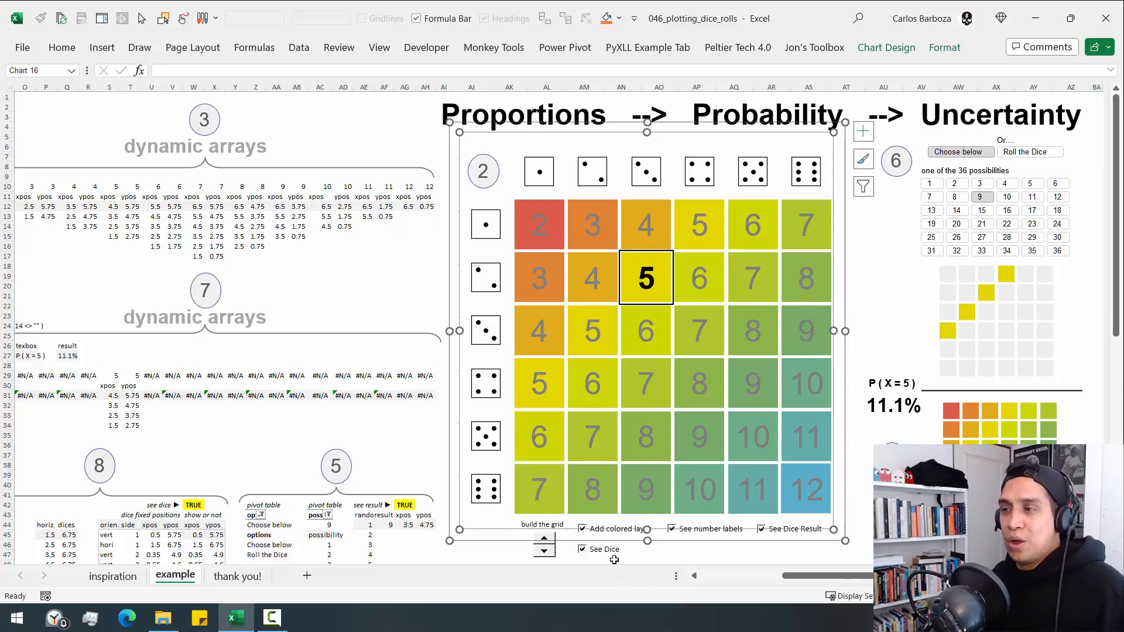
{"action": "left_click", "coordinate": [639, 555]}
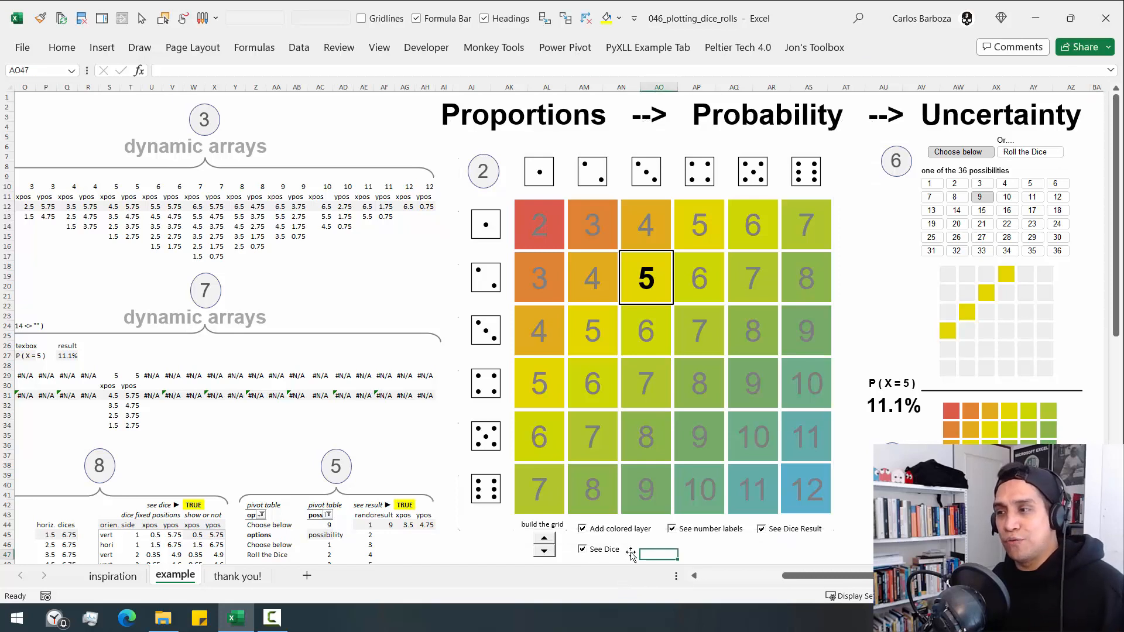
{"action": "left_click", "coordinate": [583, 549]}
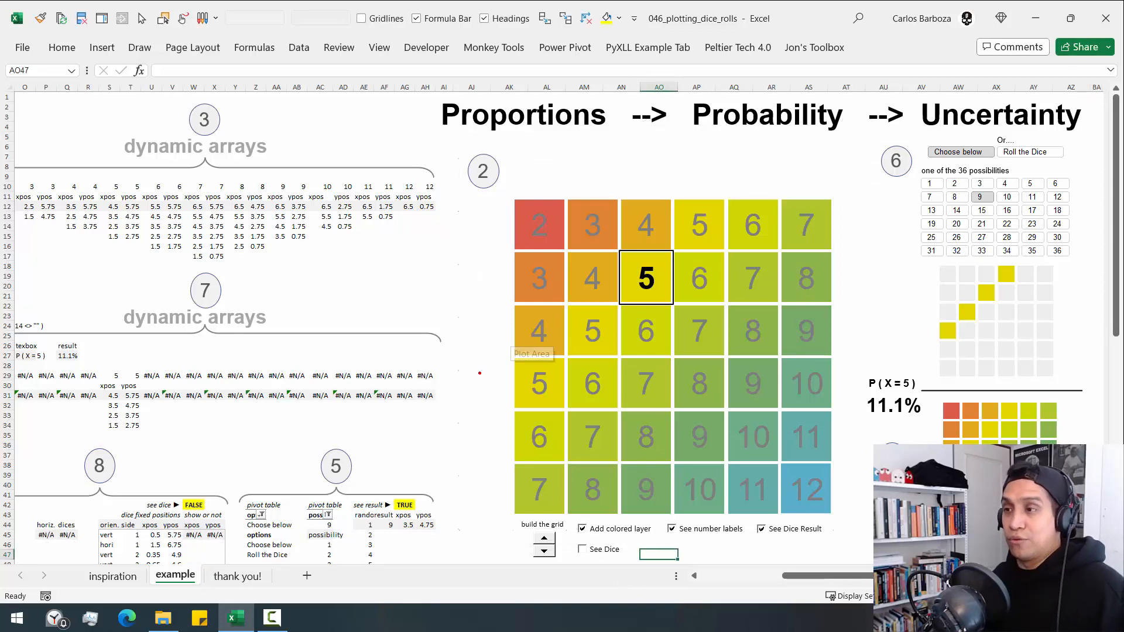
- Show the dice along the edges of the large grid chart and hide them again
{"action": "mouse_move", "coordinate": [493, 460]}
{"action": "left_mouse_down"}
{"action": "mouse_move", "coordinate": [502, 200]}
{"action": "mouse_move", "coordinate": [798, 185]}
{"action": "left_mouse_up"}
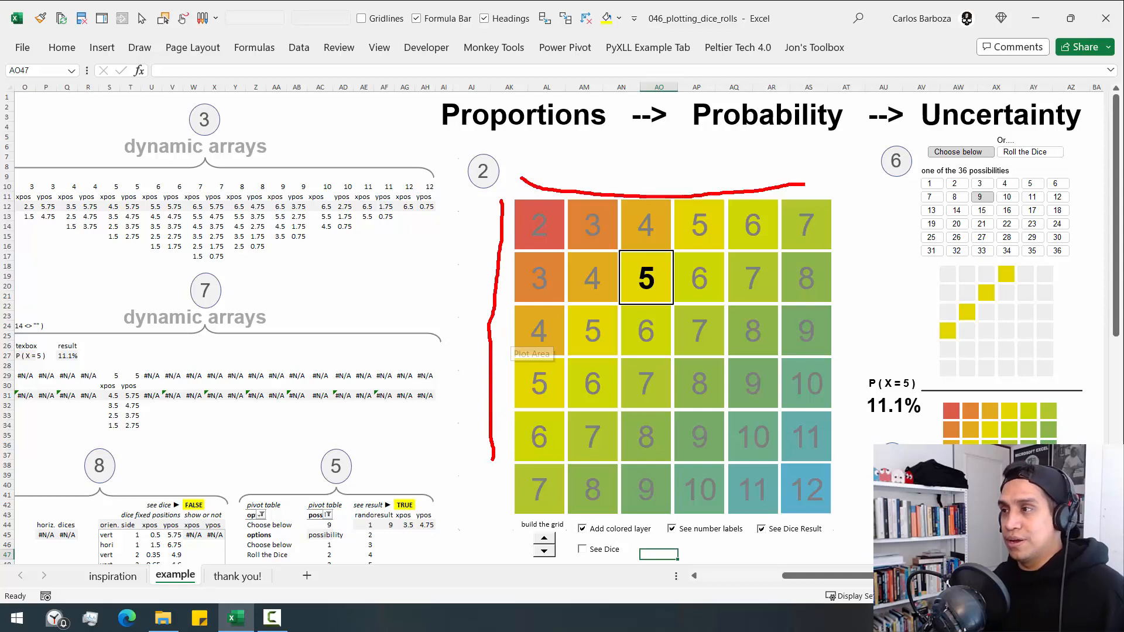
{"action": "key", "text": "Escape"}
{"action": "left_click", "coordinate": [582, 550]}
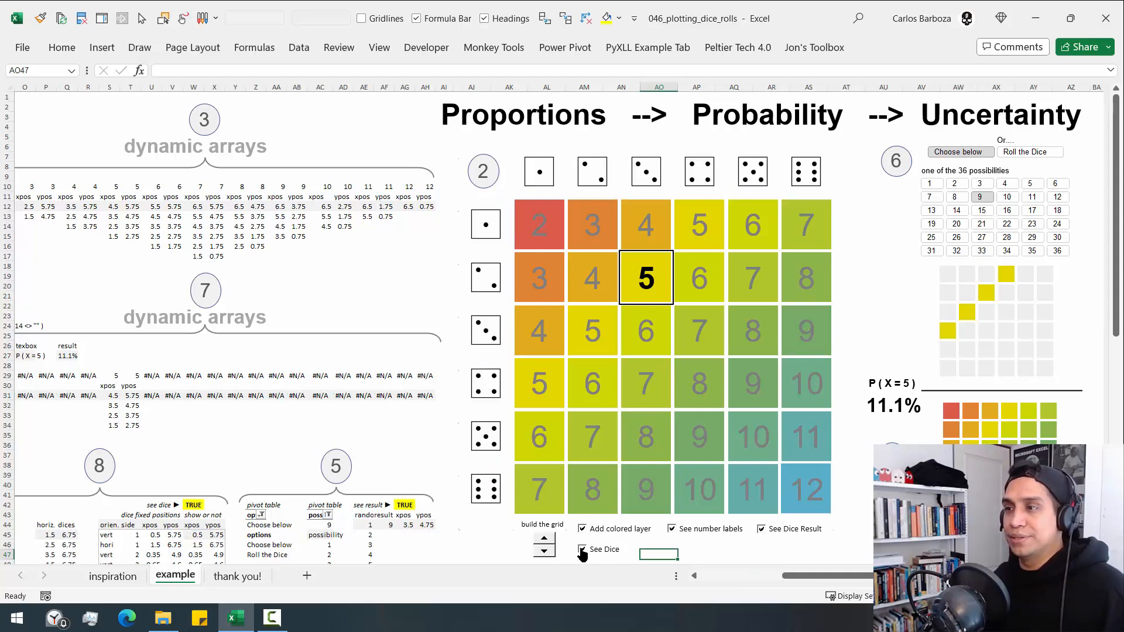
{"action": "left_click", "coordinate": [582, 551]}
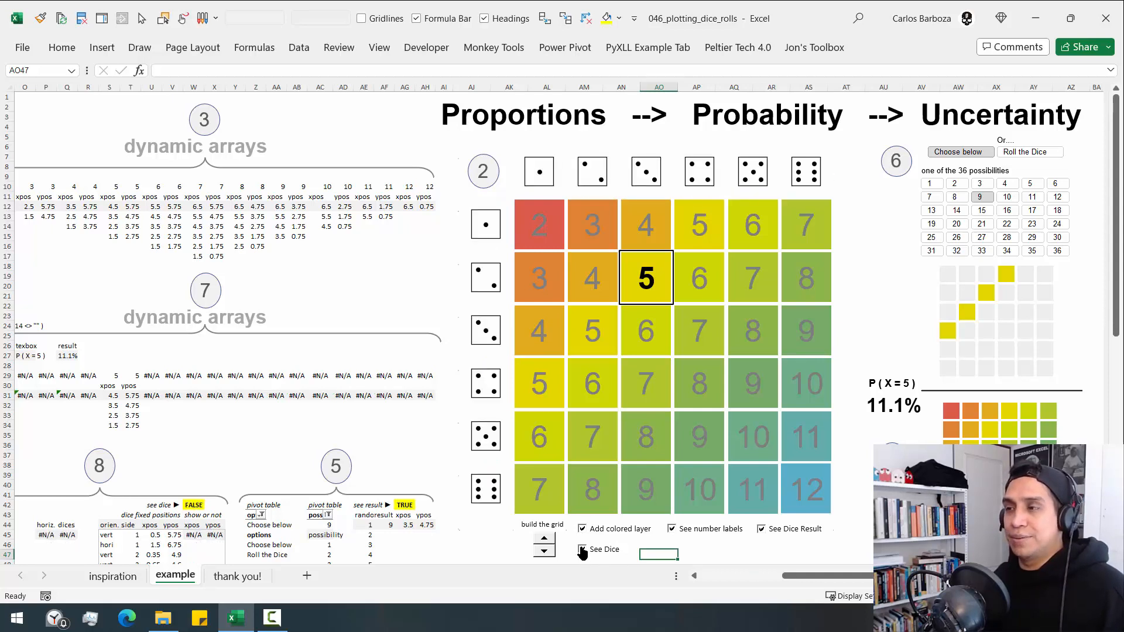
- Turn off the dice result, number labels and coloured layer of the large grid chart, and leave empty cell AT8 selected
{"action": "left_click", "coordinate": [761, 530]}
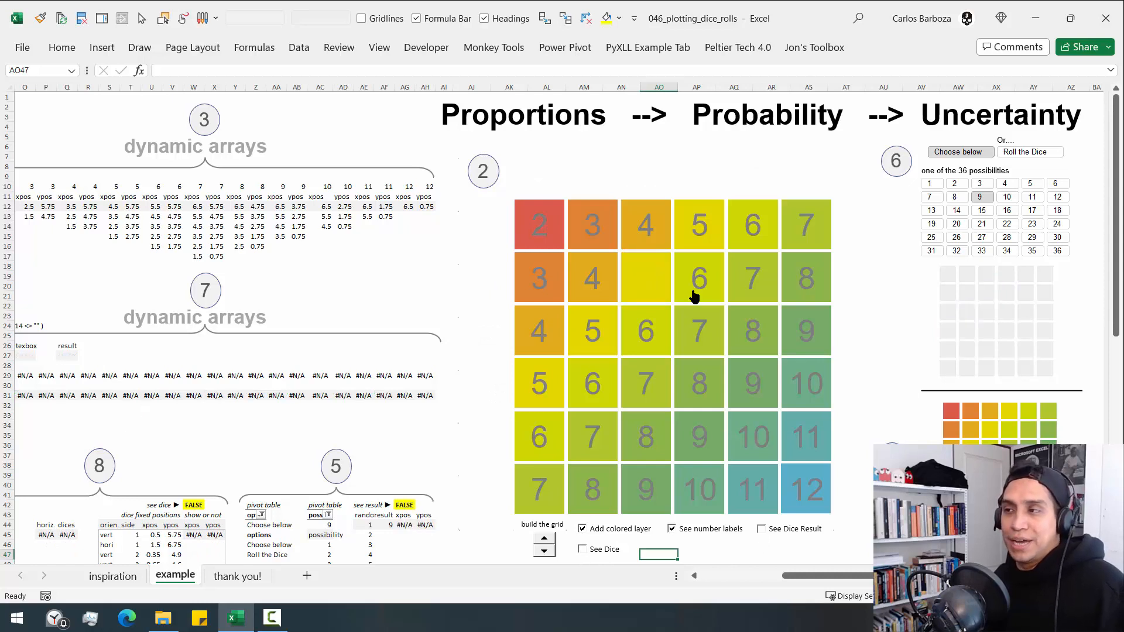
{"action": "left_click", "coordinate": [1075, 193]}
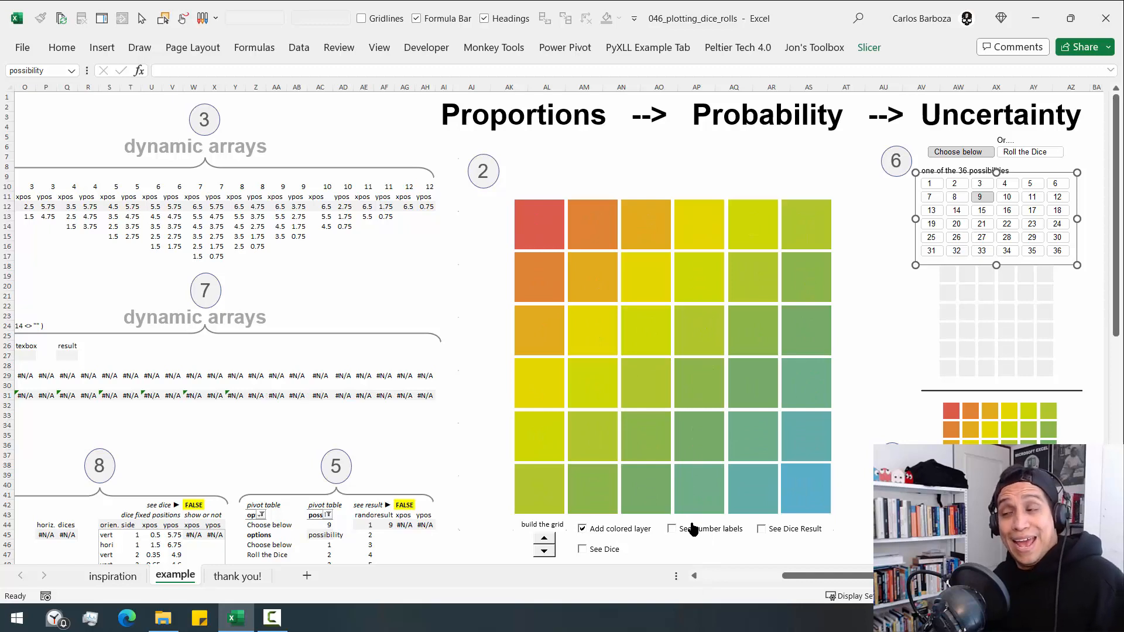
{"action": "left_click", "coordinate": [605, 536]}
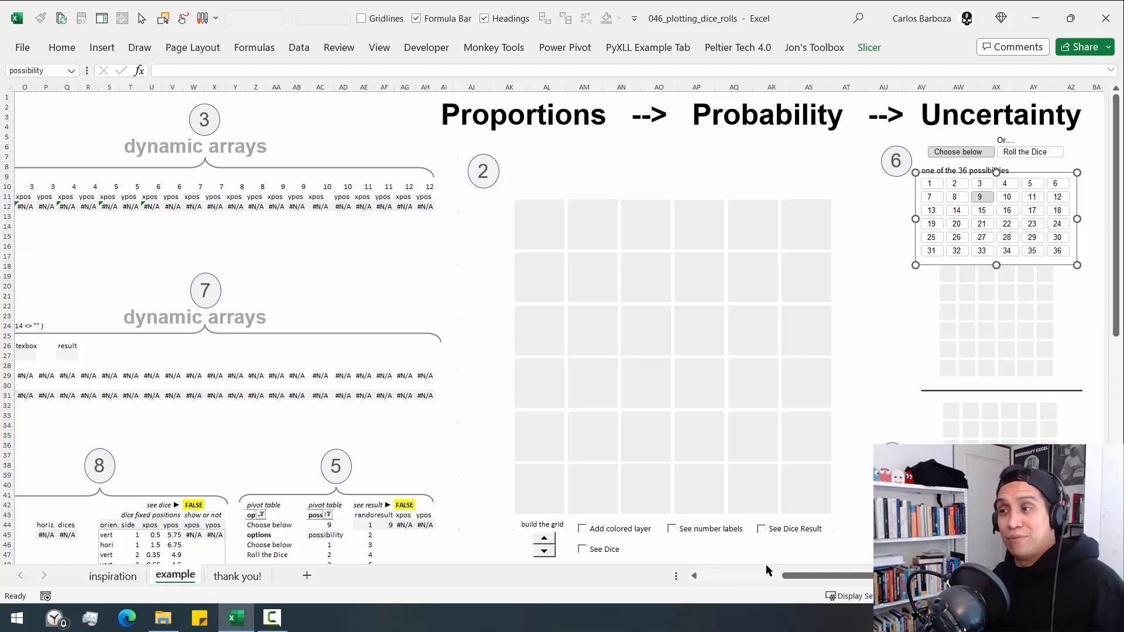
{"action": "left_click", "coordinate": [868, 384]}
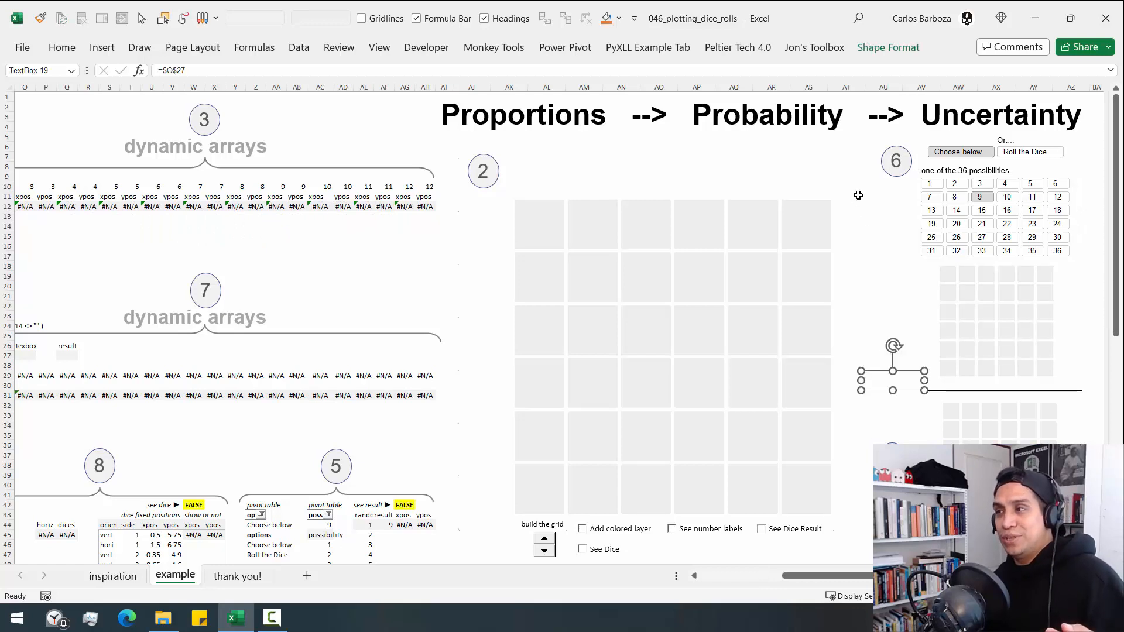
{"action": "left_click", "coordinate": [852, 167]}
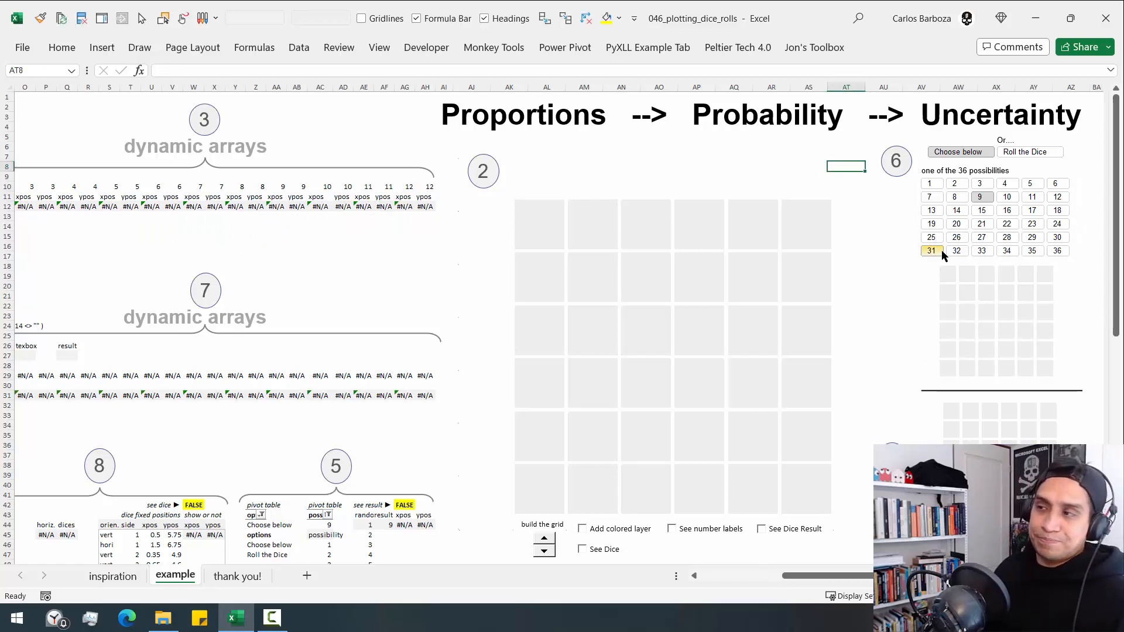
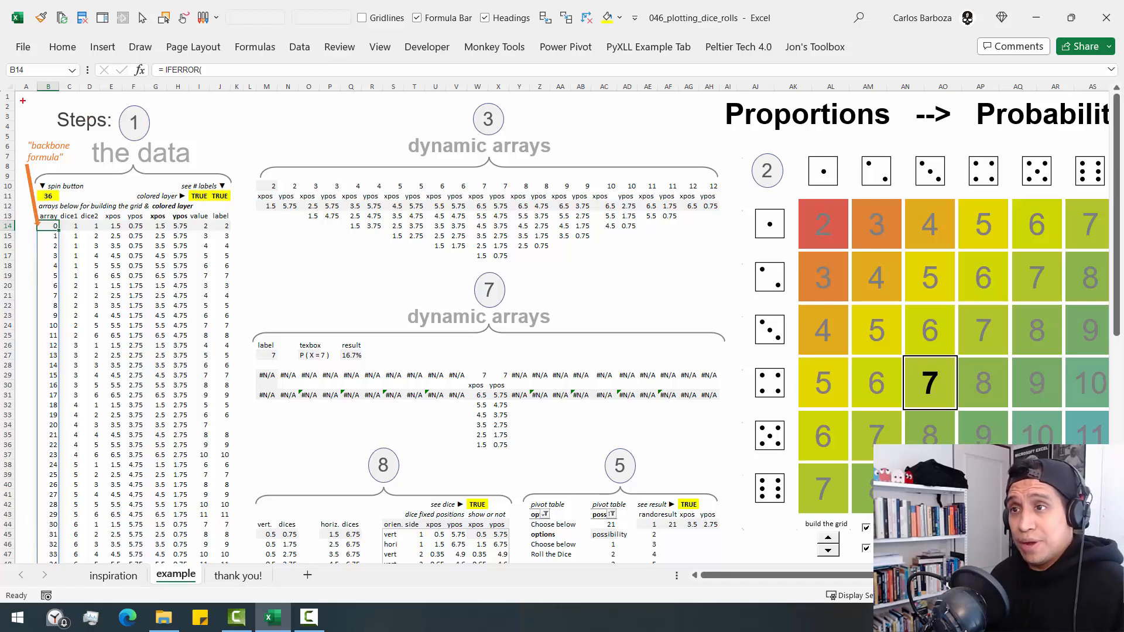
- Outline the step 1 data block with a red annotation box and mark several of its rows with strokes
{"action": "mouse_move", "coordinate": [23, 100]}
{"action": "left_mouse_down"}
{"action": "mouse_move", "coordinate": [153, 295]}
{"action": "mouse_move", "coordinate": [248, 507]}
{"action": "left_mouse_up"}
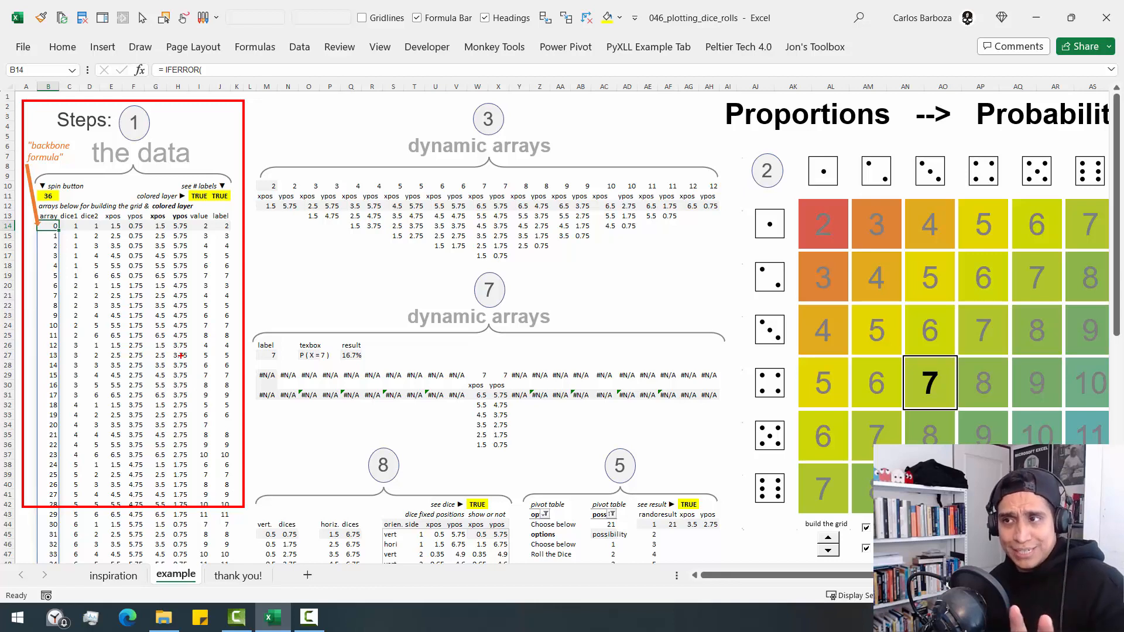
{"action": "left_click_drag", "start_coordinate": [63, 289], "coordinate": [150, 256]}
{"action": "left_click_drag", "start_coordinate": [93, 390], "coordinate": [184, 353]}
{"action": "left_click_drag", "start_coordinate": [104, 438], "coordinate": [202, 402]}
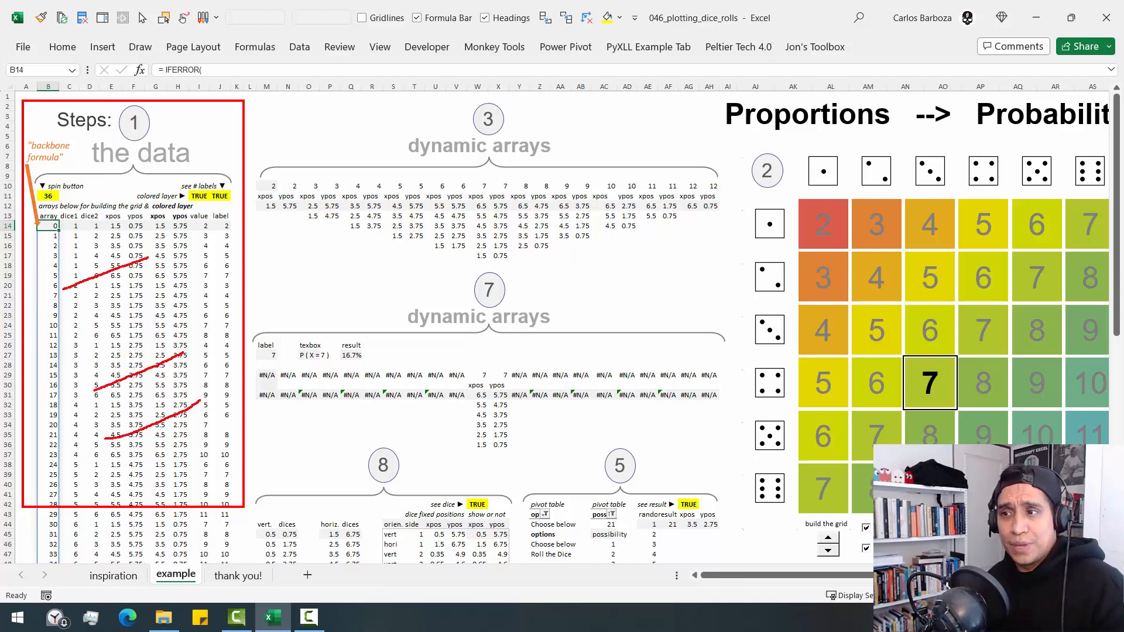
{"action": "left_click_drag", "start_coordinate": [117, 338], "coordinate": [163, 322]}
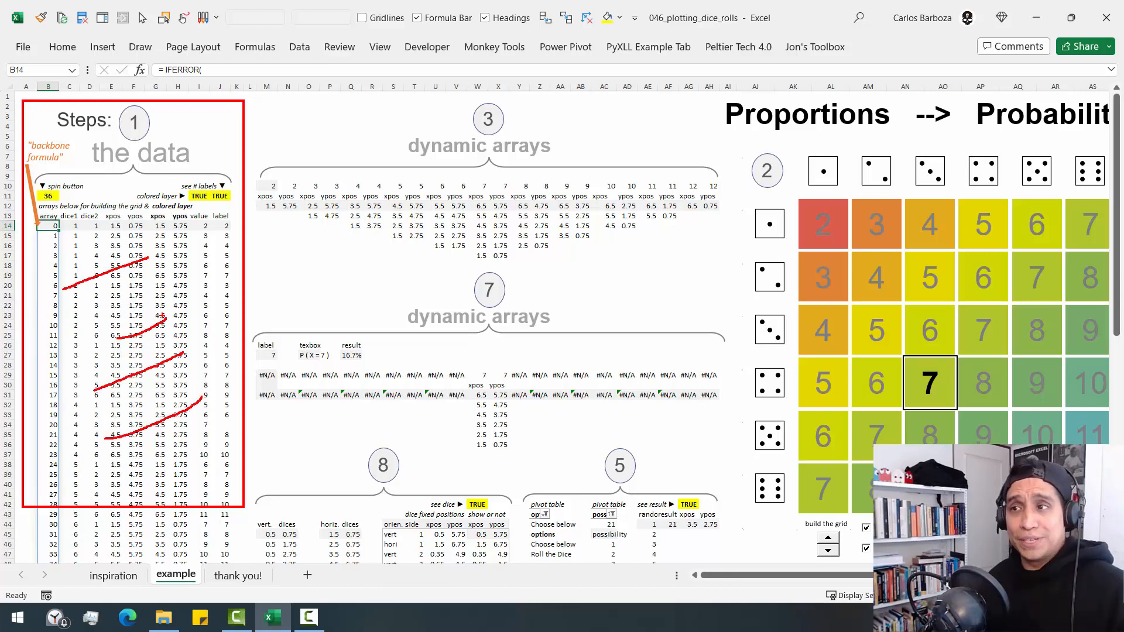
- Annotate arrows from the data block to the dynamic arrays, section 8 and the grid chart, and clear all annotations
{"action": "mouse_move", "coordinate": [216, 295]}
{"action": "left_mouse_down"}
{"action": "mouse_move", "coordinate": [205, 347]}
{"action": "mouse_move", "coordinate": [240, 214]}
{"action": "mouse_move", "coordinate": [386, 334]}
{"action": "left_mouse_up"}
{"action": "left_click_drag", "start_coordinate": [279, 241], "coordinate": [380, 321]}
{"action": "mouse_move", "coordinate": [252, 256]}
{"action": "left_mouse_down"}
{"action": "mouse_move", "coordinate": [461, 197]}
{"action": "mouse_move", "coordinate": [457, 226]}
{"action": "left_mouse_up"}
{"action": "mouse_move", "coordinate": [232, 352]}
{"action": "left_mouse_down"}
{"action": "mouse_move", "coordinate": [336, 405]}
{"action": "mouse_move", "coordinate": [360, 403]}
{"action": "left_mouse_up"}
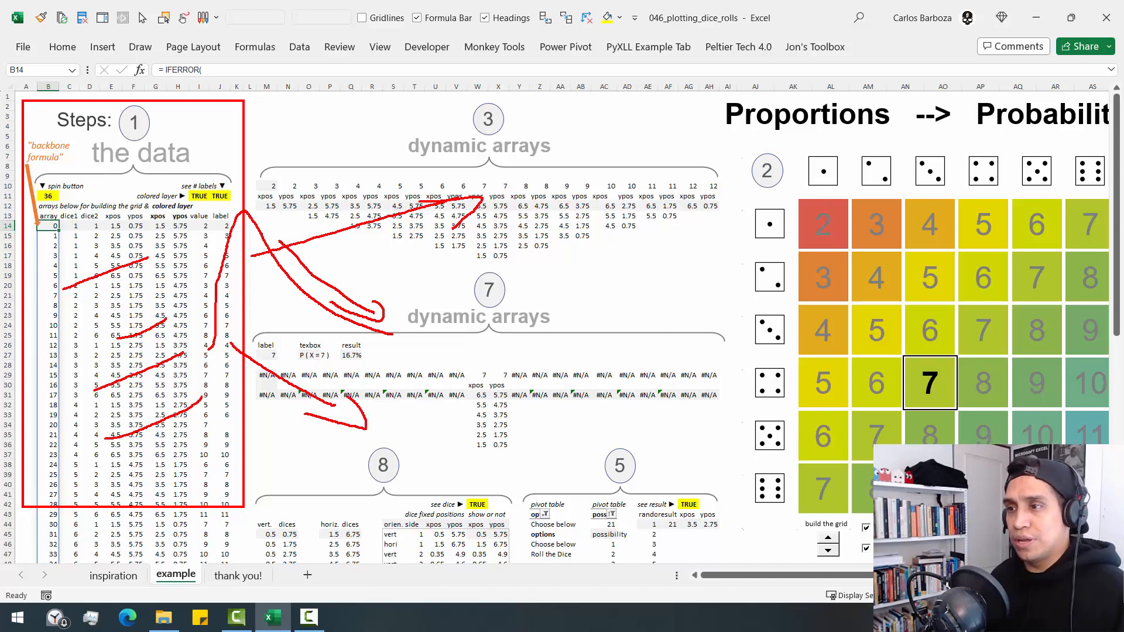
{"action": "mouse_move", "coordinate": [245, 451]}
{"action": "left_mouse_down"}
{"action": "mouse_move", "coordinate": [334, 536]}
{"action": "mouse_move", "coordinate": [328, 513]}
{"action": "left_mouse_up"}
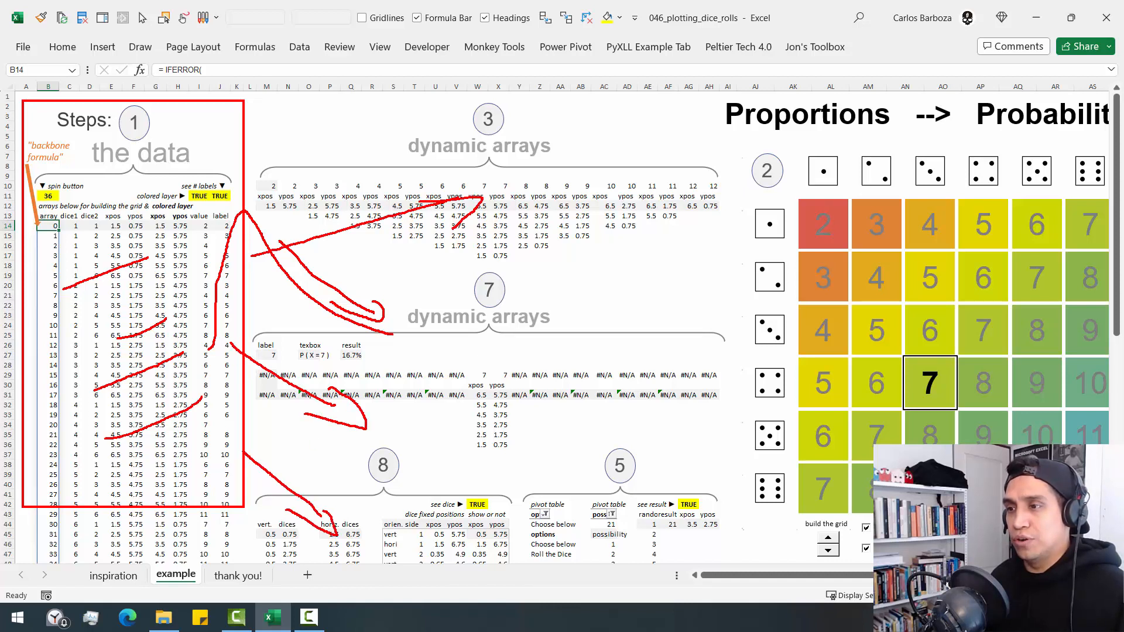
{"action": "mouse_move", "coordinate": [205, 423]}
{"action": "left_mouse_down"}
{"action": "mouse_move", "coordinate": [722, 384]}
{"action": "mouse_move", "coordinate": [700, 413]}
{"action": "left_mouse_up"}
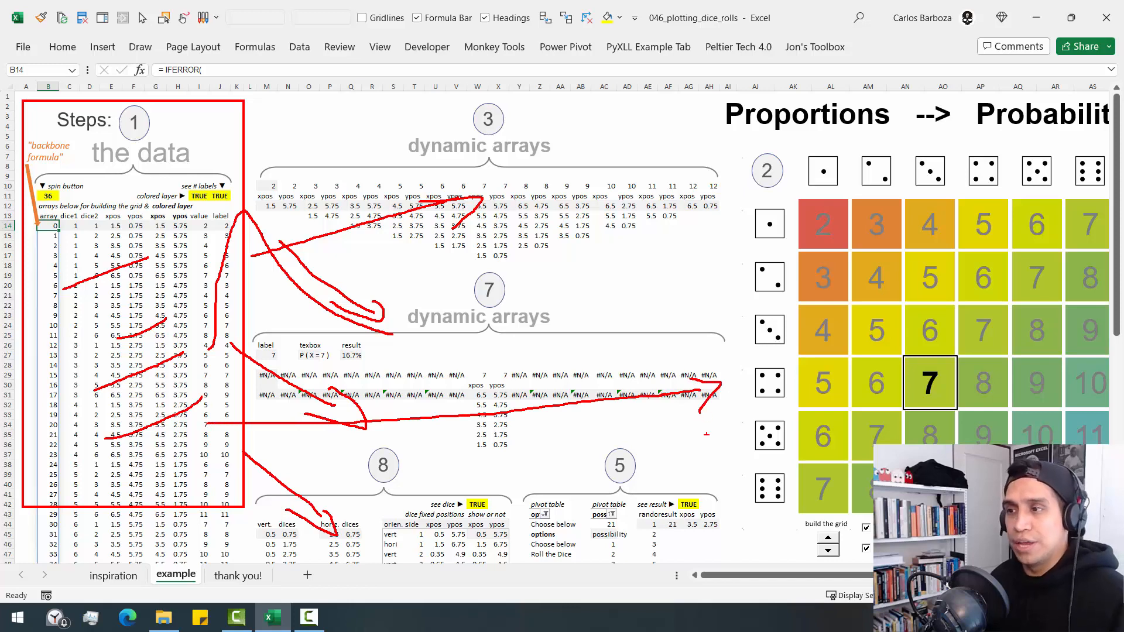
{"action": "key", "text": "Escape"}
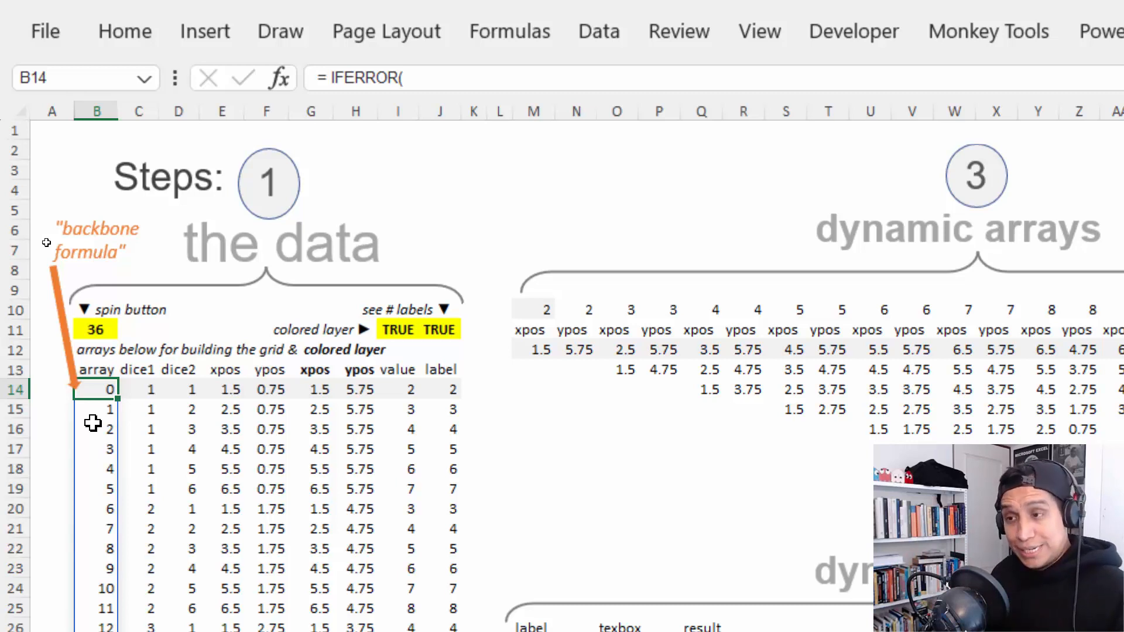
- Examine the backbone formula in B14, including SEQUENCE's B11 row reference, its start value of 0 and the NA() fallback, without changing it
{"action": "key", "text": "F2"}
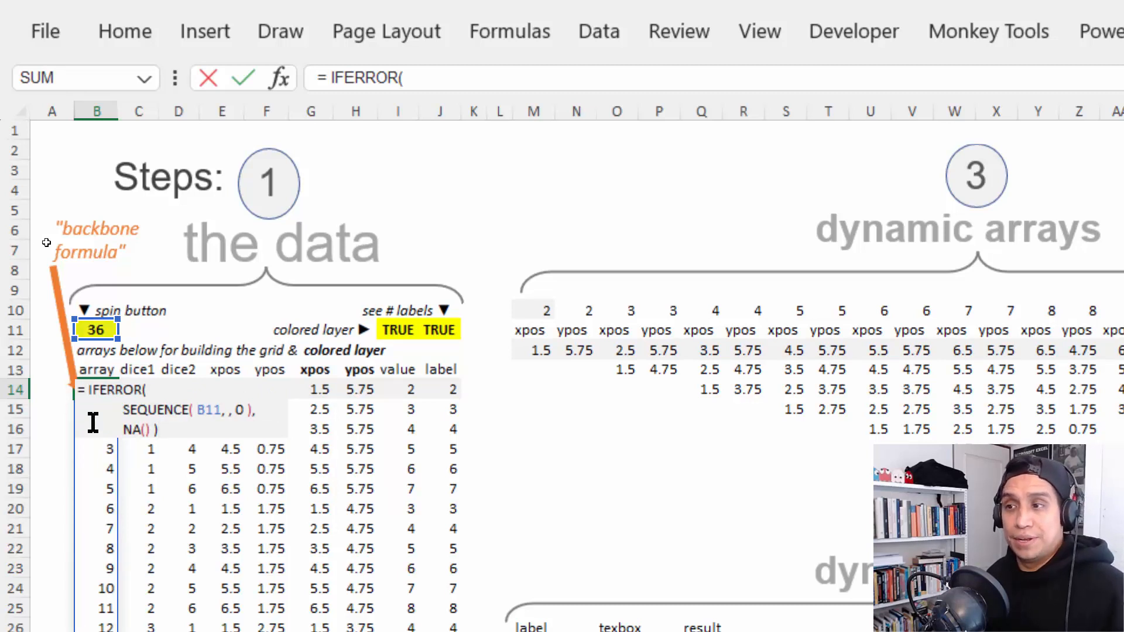
{"action": "left_click", "coordinate": [223, 409]}
{"action": "type", "text": ","}
{"action": "key", "text": "Right"}
{"action": "key", "text": "Right"}
{"action": "key", "text": "Right"}
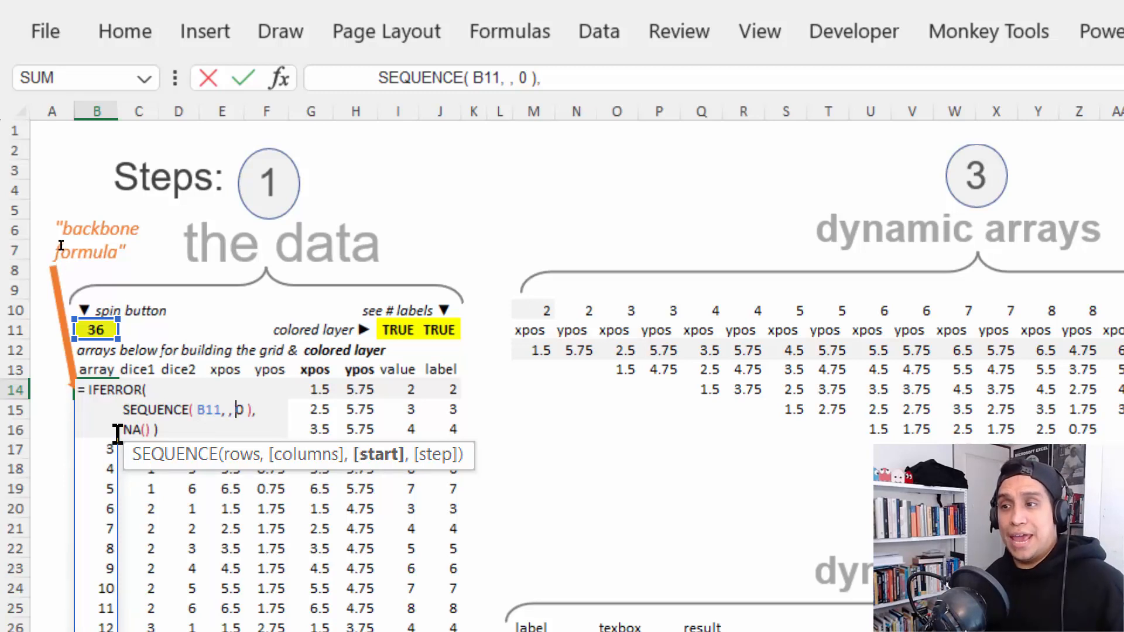
{"action": "left_click_drag", "start_coordinate": [122, 429], "coordinate": [150, 433]}
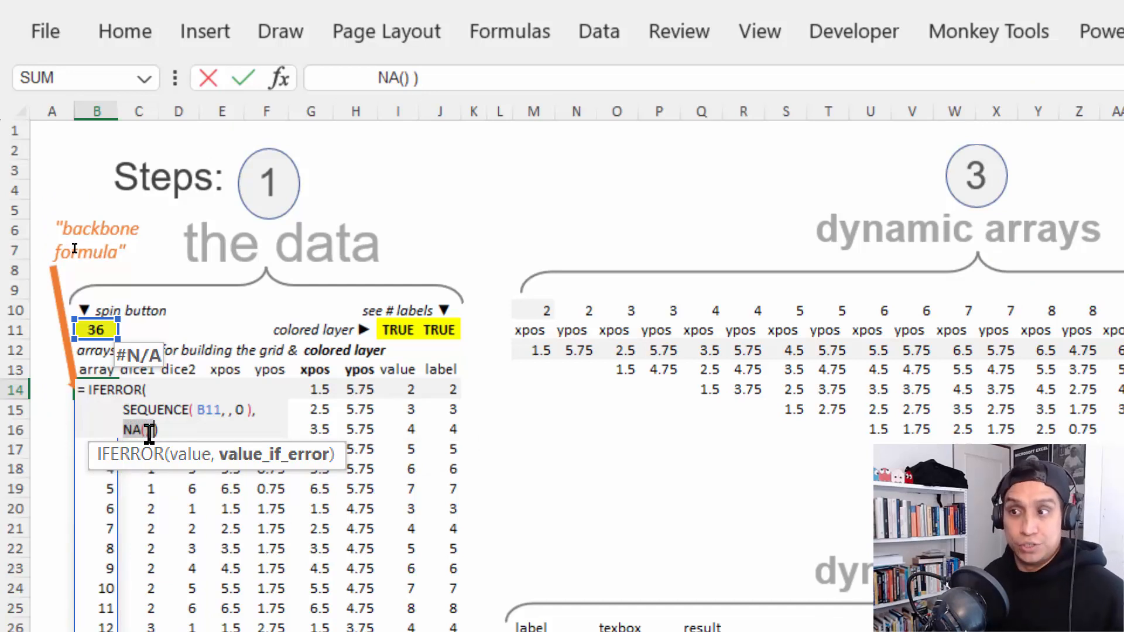
{"action": "left_click", "coordinate": [177, 428]}
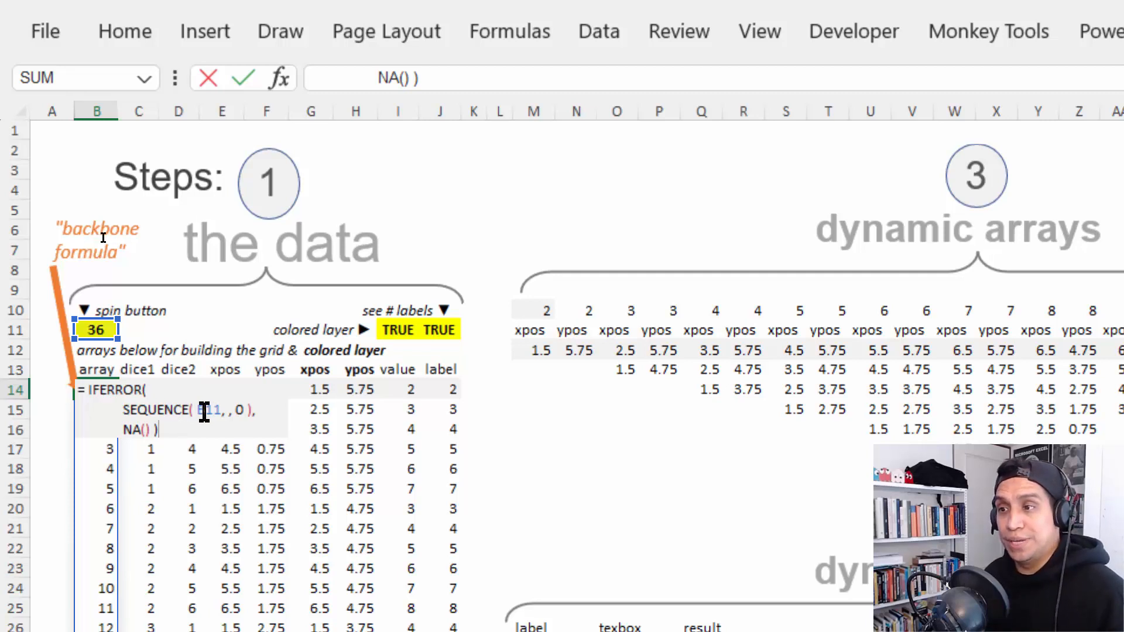
{"action": "left_click_drag", "start_coordinate": [198, 409], "coordinate": [221, 410]}
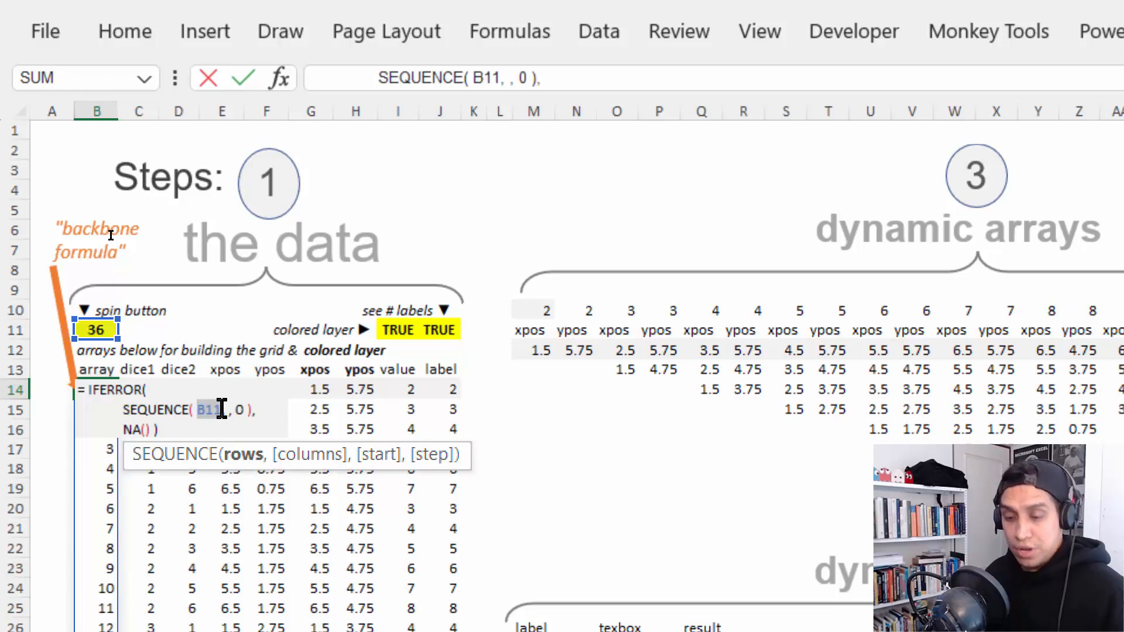
{"action": "key", "text": "Escape"}
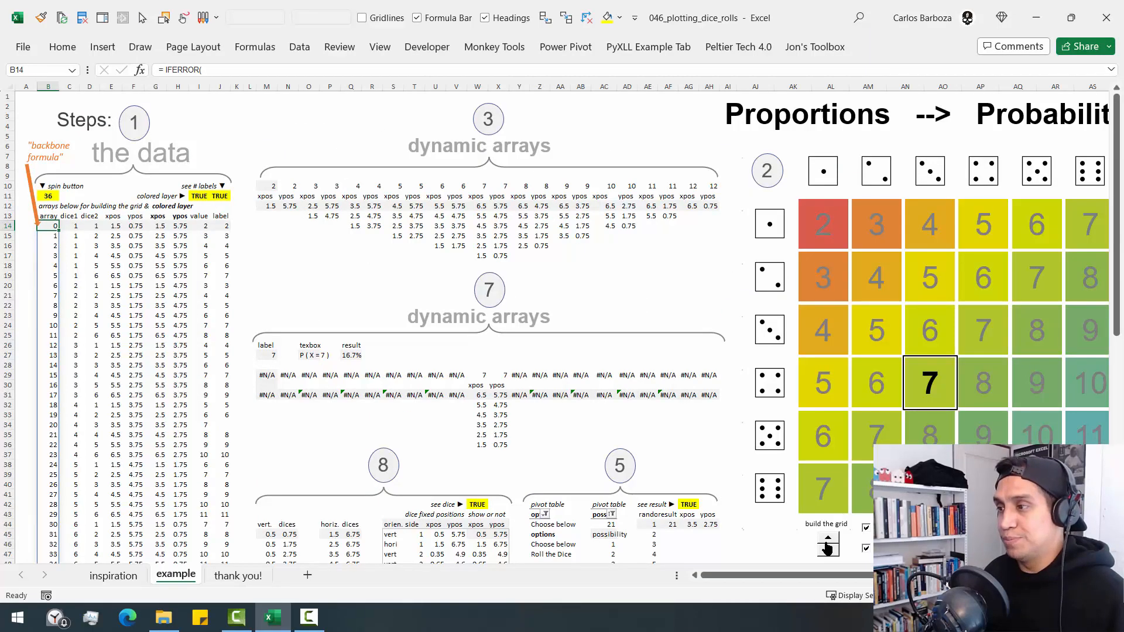
- Check the cell links of the build-the-grid spinner and the Add colored layer and See number labels check boxes
{"action": "right_click", "coordinate": [828, 542]}
{"action": "key", "text": "Escape"}
{"action": "scroll", "coordinate": [562, 328], "scroll_direction": "right", "scroll_amount": 5}
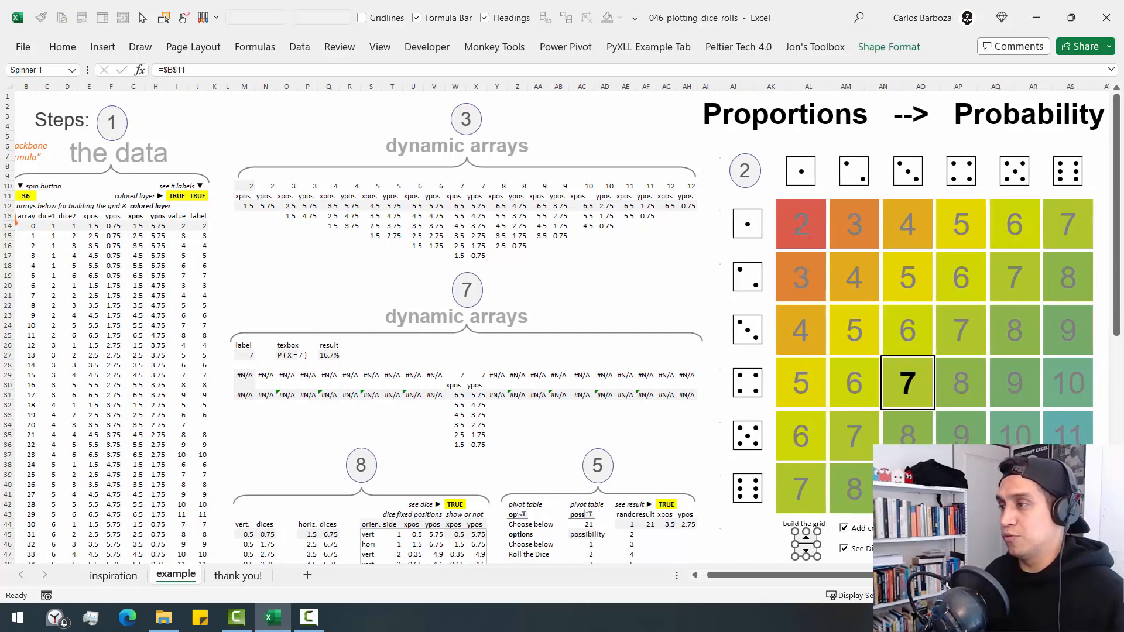
{"action": "scroll", "coordinate": [609, 545], "scroll_direction": "right", "scroll_amount": 2}
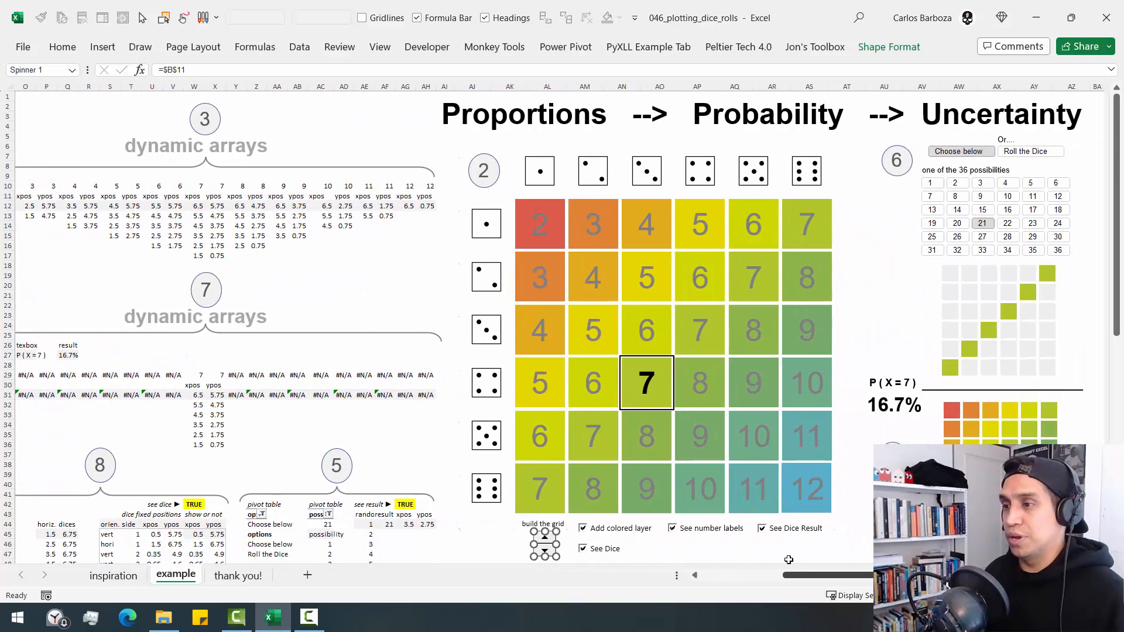
{"action": "right_click", "coordinate": [624, 533]}
{"action": "key", "text": "Escape"}
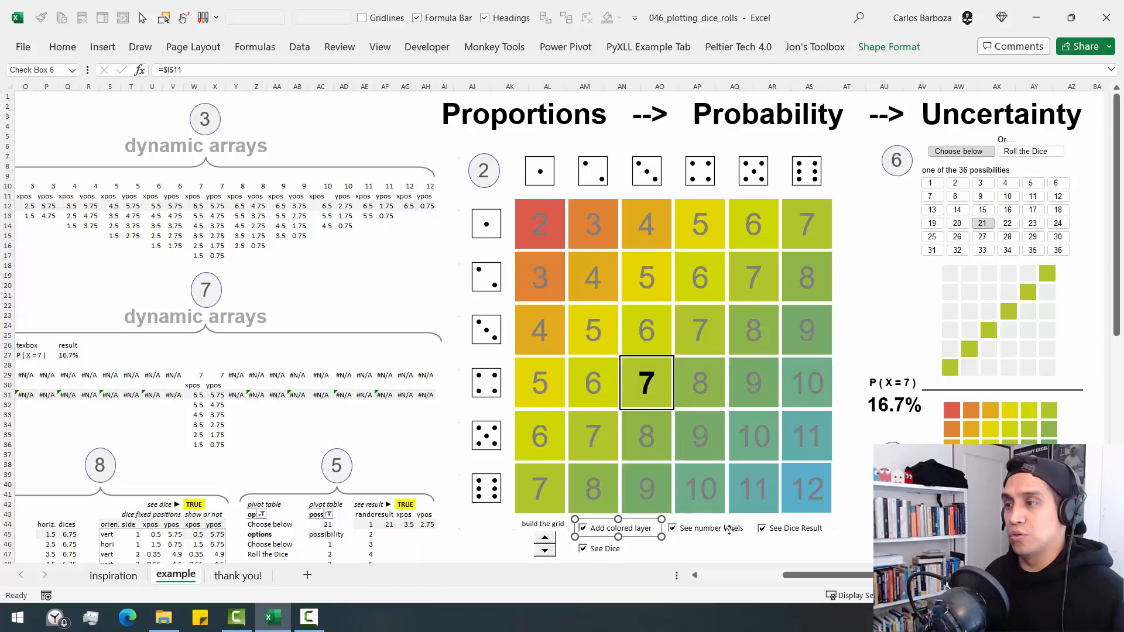
{"action": "right_click", "coordinate": [743, 532]}
{"action": "key", "text": "Escape"}
{"action": "left_click", "coordinate": [729, 554]}
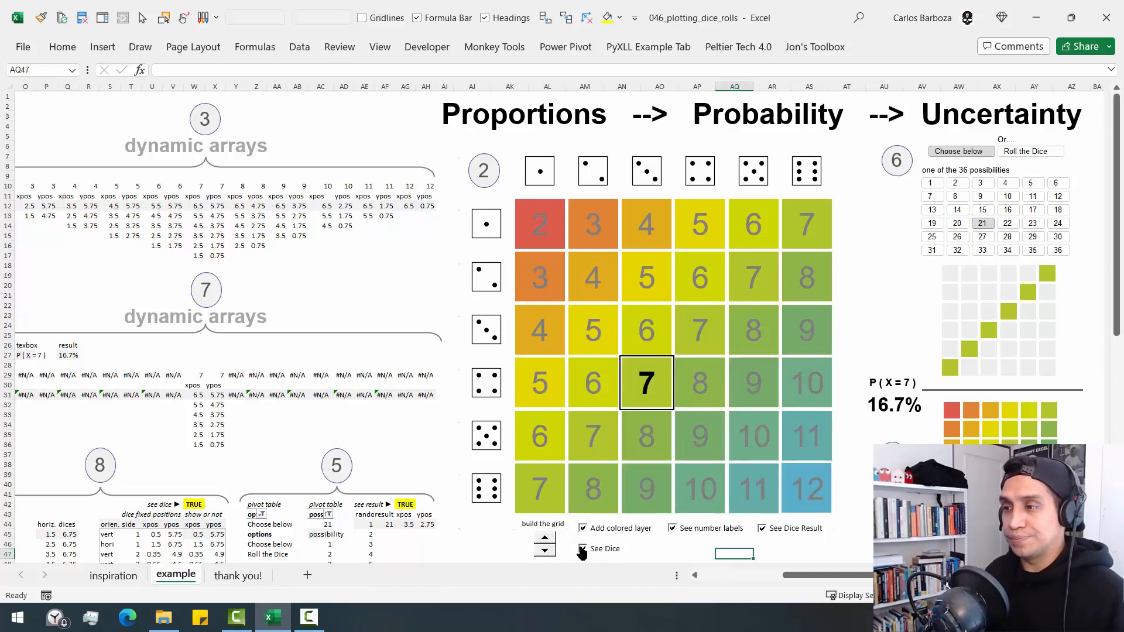
- Move the build-the-grid spinner from below the large grid chart to the empty space beside the section 3 heading
{"action": "right_click", "coordinate": [545, 549]}
{"action": "key", "text": "Escape"}
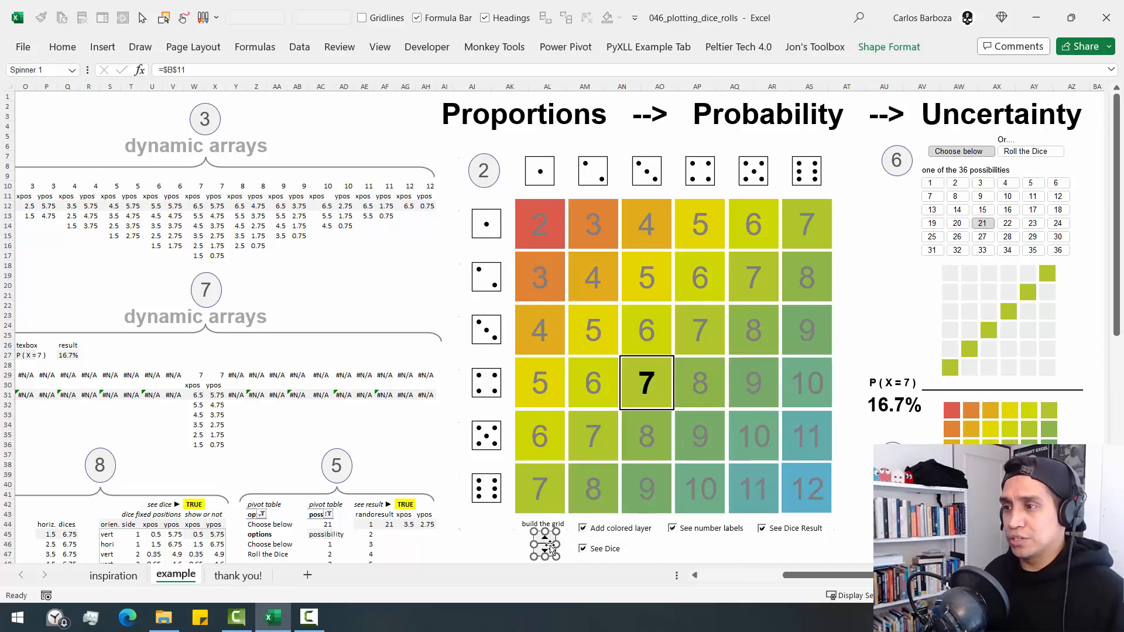
{"action": "left_click_drag", "start_coordinate": [549, 550], "coordinate": [58, 134]}
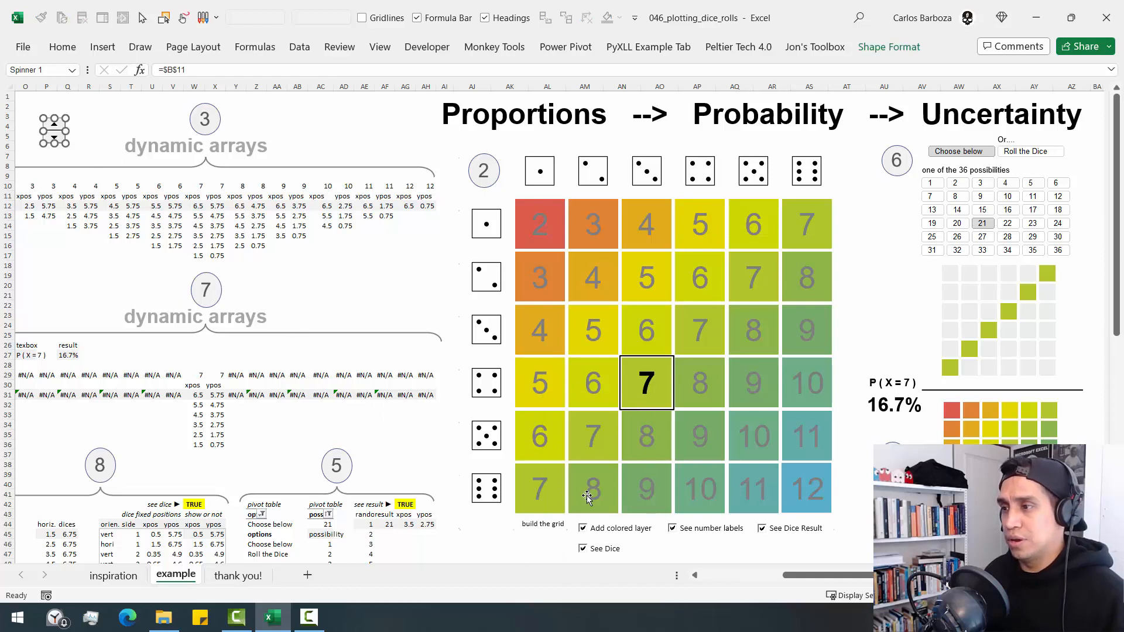
- Turn the colored layer of the large grid chart off and back on
{"action": "left_click", "coordinate": [609, 532]}
{"action": "right_click", "coordinate": [592, 530]}
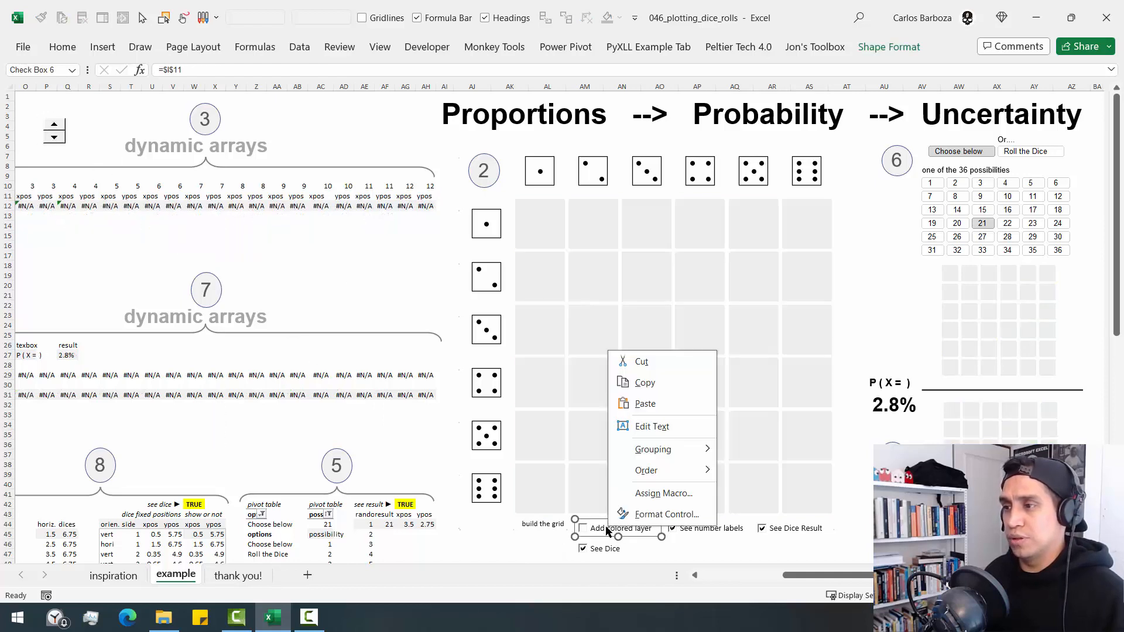
{"action": "key", "text": "Escape"}
{"action": "left_click", "coordinate": [476, 554]}
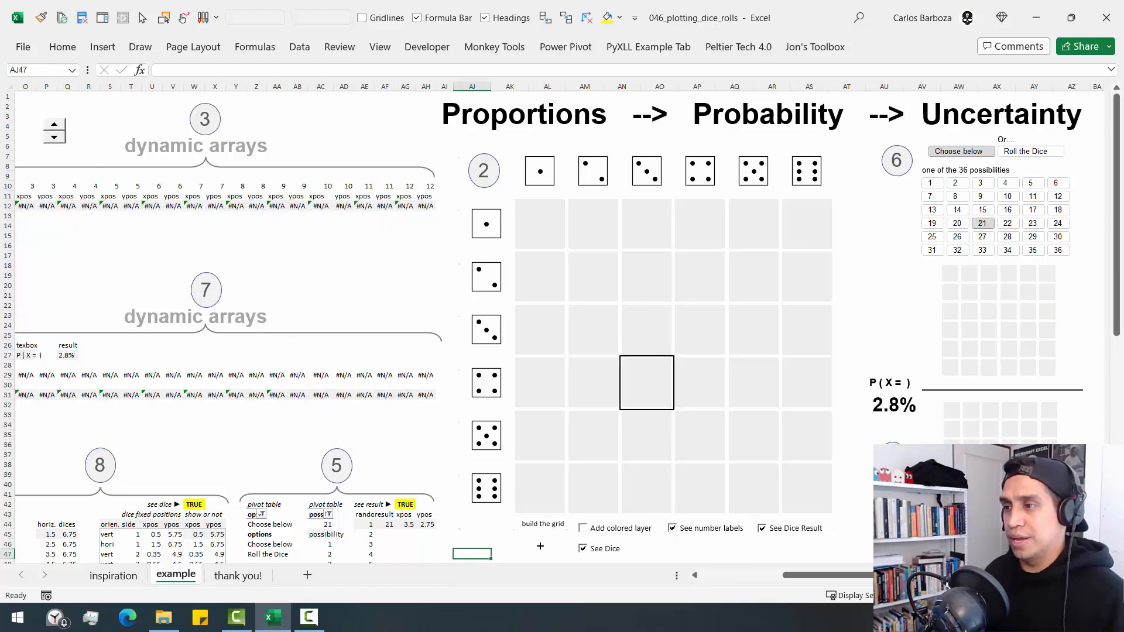
{"action": "left_click", "coordinate": [572, 530]}
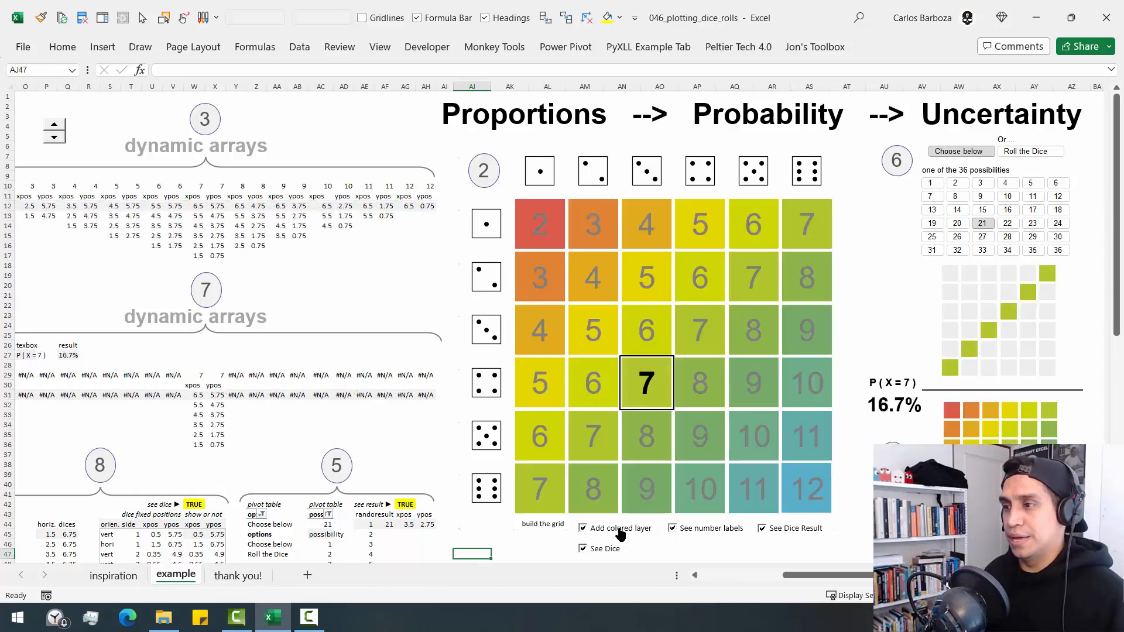
- Move the Add colored layer and See number labels check boxes beside the relocated spinner near section 3
{"action": "right_click", "coordinate": [618, 531]}
{"action": "key", "text": "Escape"}
{"action": "left_click_drag", "start_coordinate": [634, 538], "coordinate": [139, 127]}
{"action": "right_click", "coordinate": [691, 530]}
{"action": "key", "text": "Escape"}
{"action": "left_click_drag", "start_coordinate": [691, 530], "coordinate": [109, 137]}
- Turn off the dice and the dice result on the large grid chart
{"action": "right_click", "coordinate": [784, 533]}
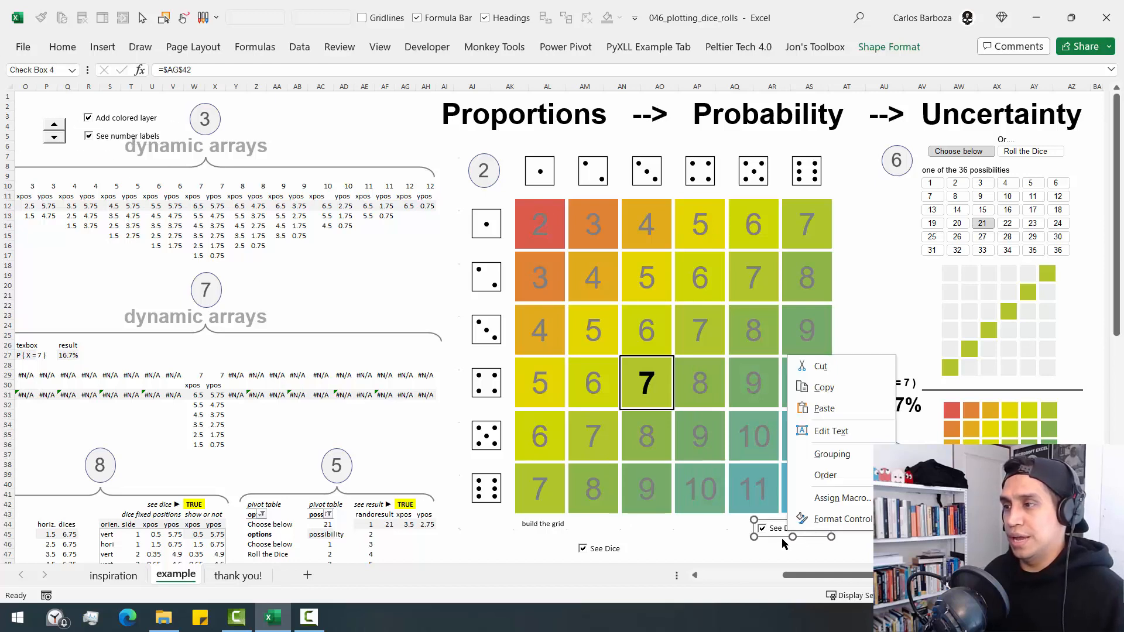
{"action": "key", "text": "Escape"}
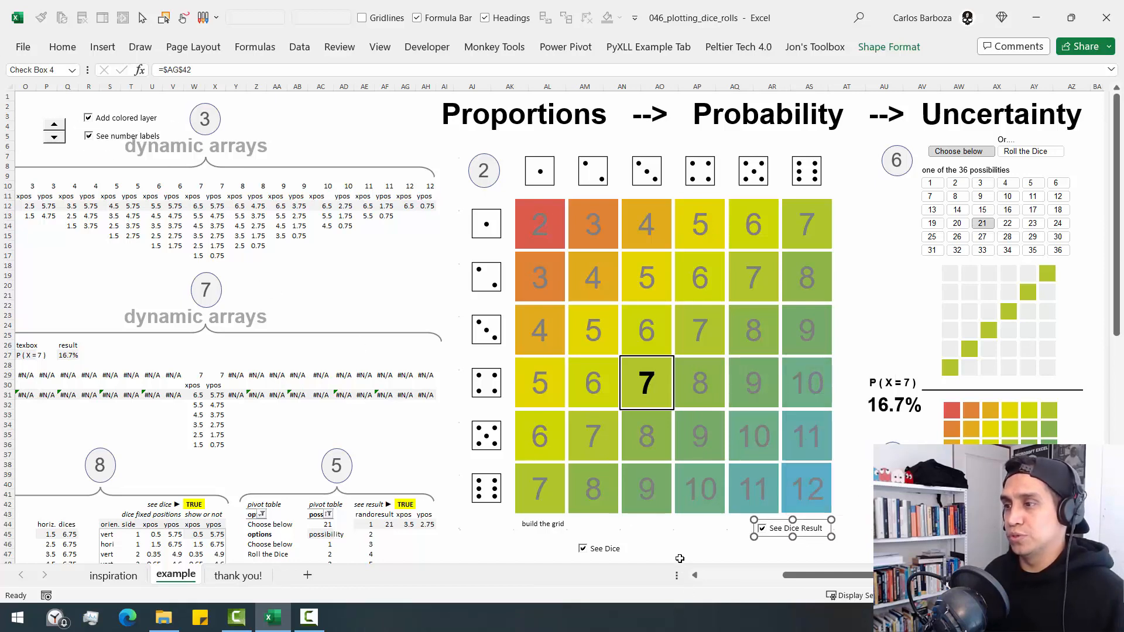
{"action": "left_click", "coordinate": [656, 557]}
{"action": "left_click", "coordinate": [583, 549]}
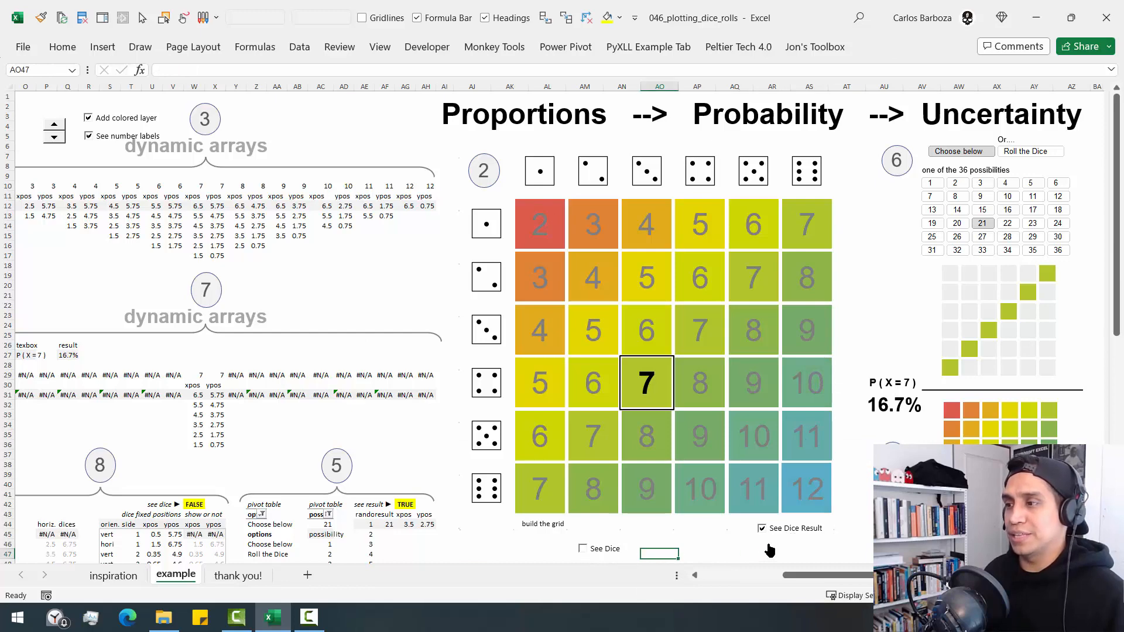
{"action": "left_click", "coordinate": [764, 532]}
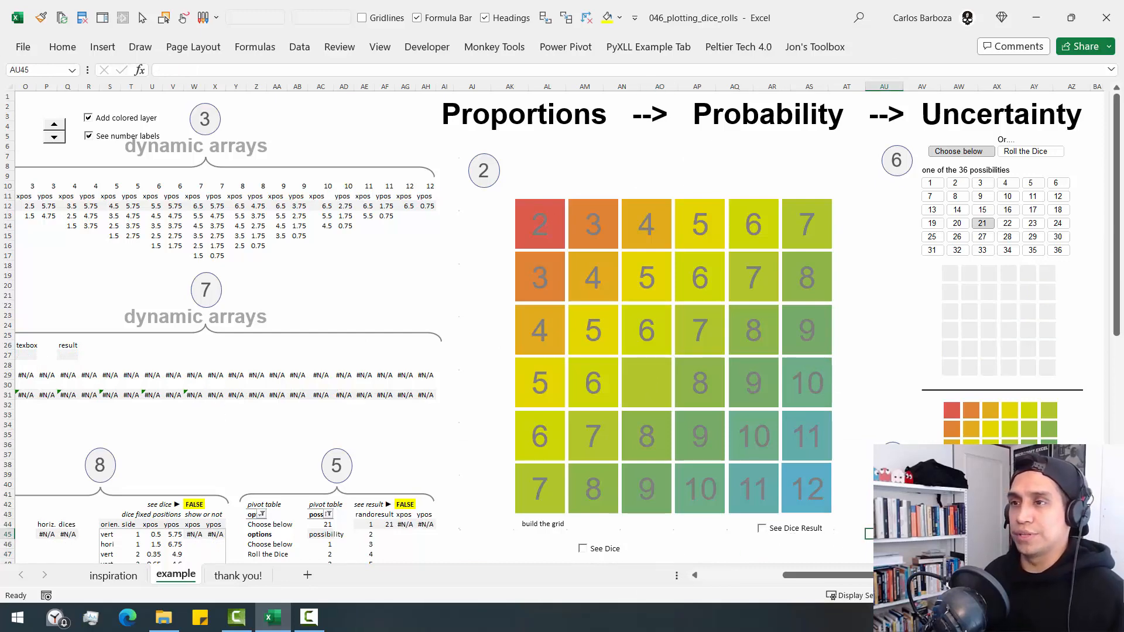
- Move the spinner next to the number 1 of the Steps heading, above the data block
{"action": "key", "text": "ctrl+Home"}
{"action": "right_click", "coordinate": [342, 131]}
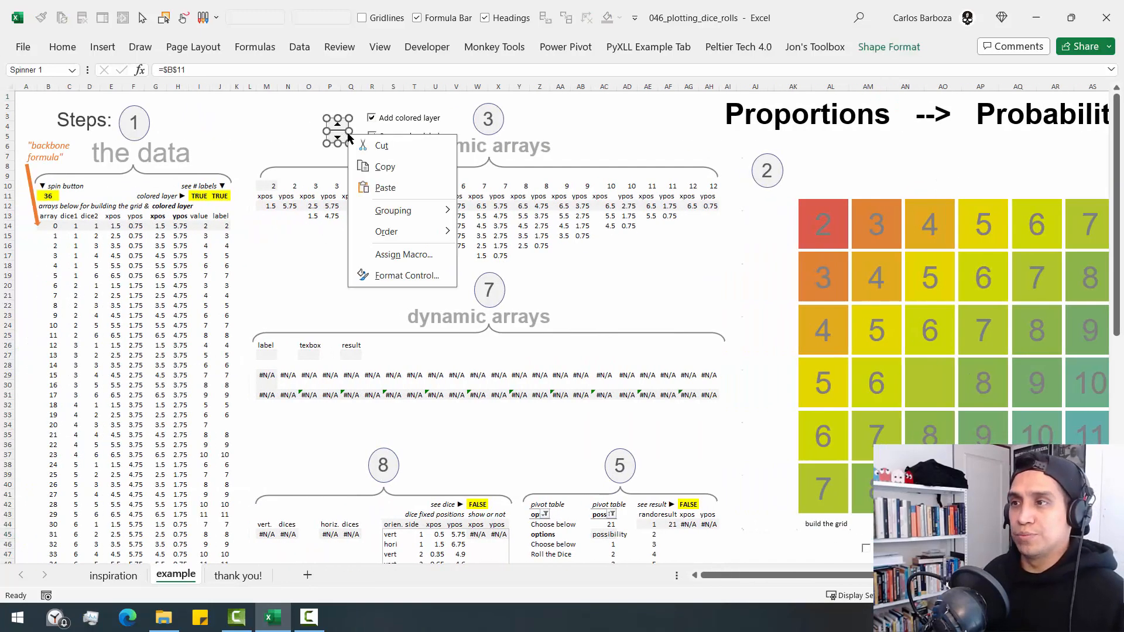
{"action": "key", "text": "Escape"}
{"action": "left_click_drag", "start_coordinate": [331, 120], "coordinate": [201, 115]}
- Place the Add colored layer and See number labels check boxes one above the other beside the spinner at the step 1 heading
{"action": "left_click", "coordinate": [378, 123], "text": "ctrl"}
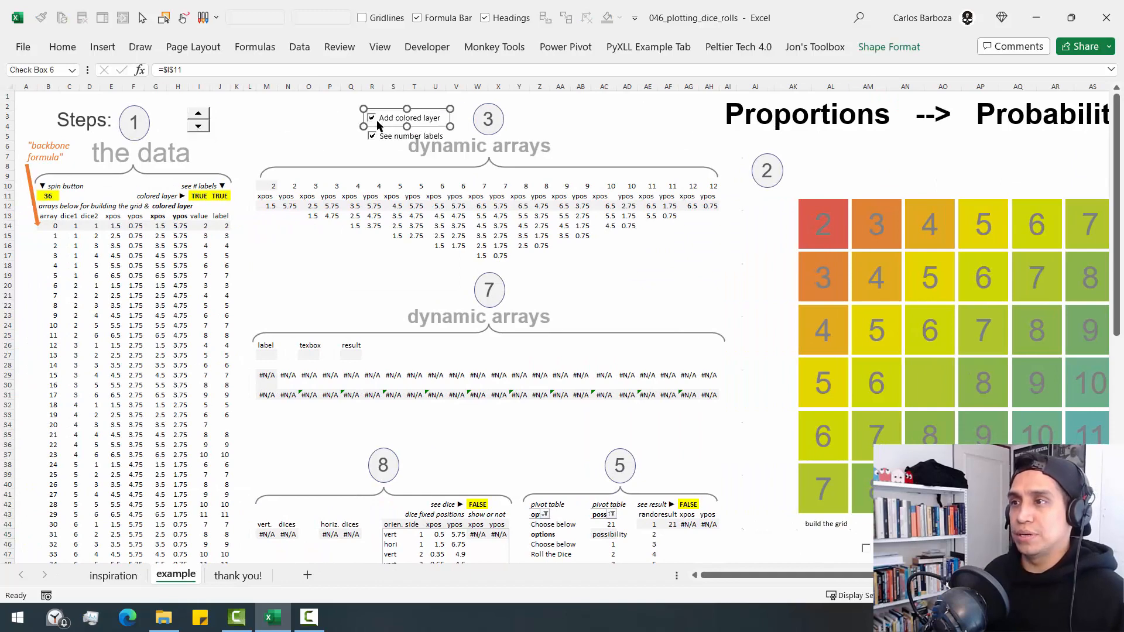
{"action": "left_click_drag", "start_coordinate": [379, 111], "coordinate": [245, 109]}
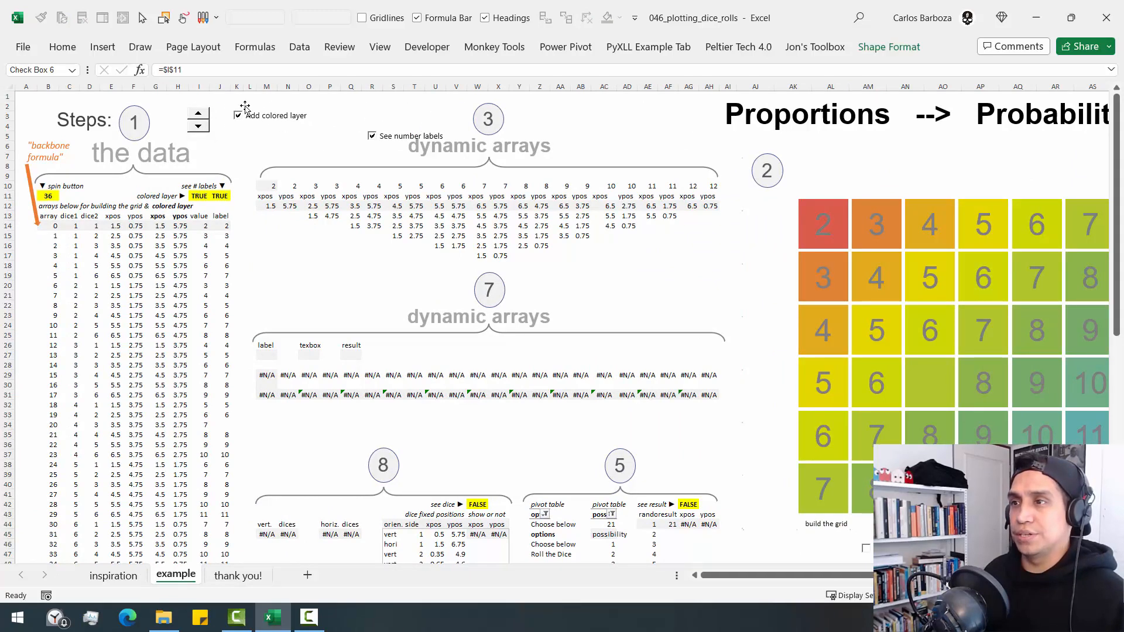
{"action": "right_click", "coordinate": [387, 142]}
{"action": "key", "text": "Escape"}
{"action": "left_click_drag", "start_coordinate": [386, 142], "coordinate": [249, 153]}
- Select the first dice1 and dice2 cells, and open the backbone formula in B14 to review its reference to B11
{"action": "left_click_drag", "start_coordinate": [90, 226], "coordinate": [71, 226]}
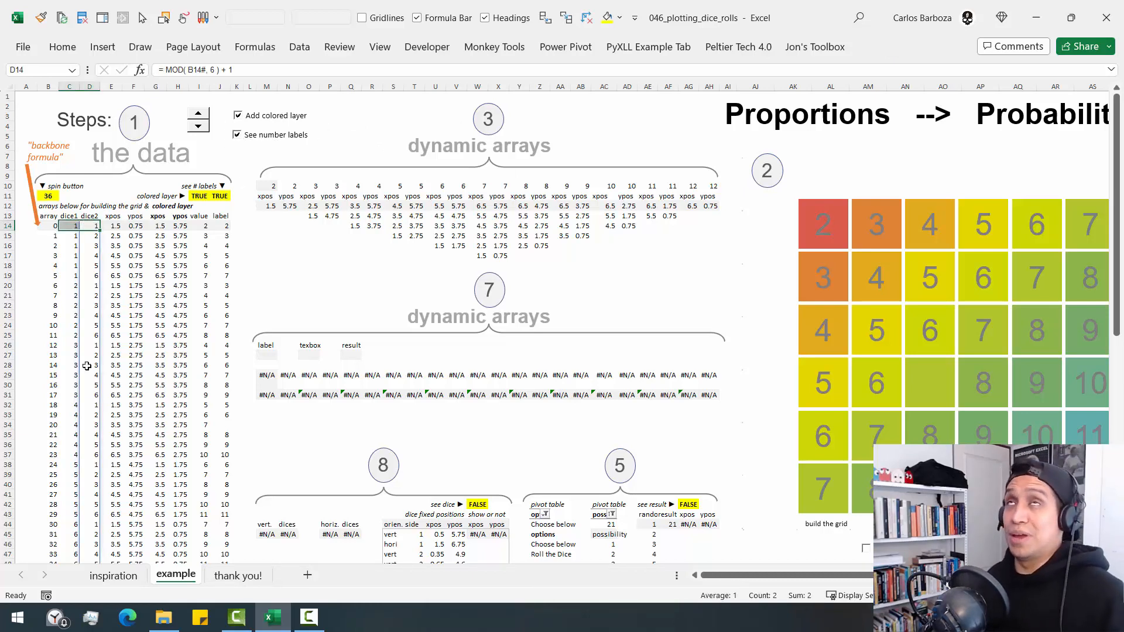
{"action": "left_click", "coordinate": [52, 225]}
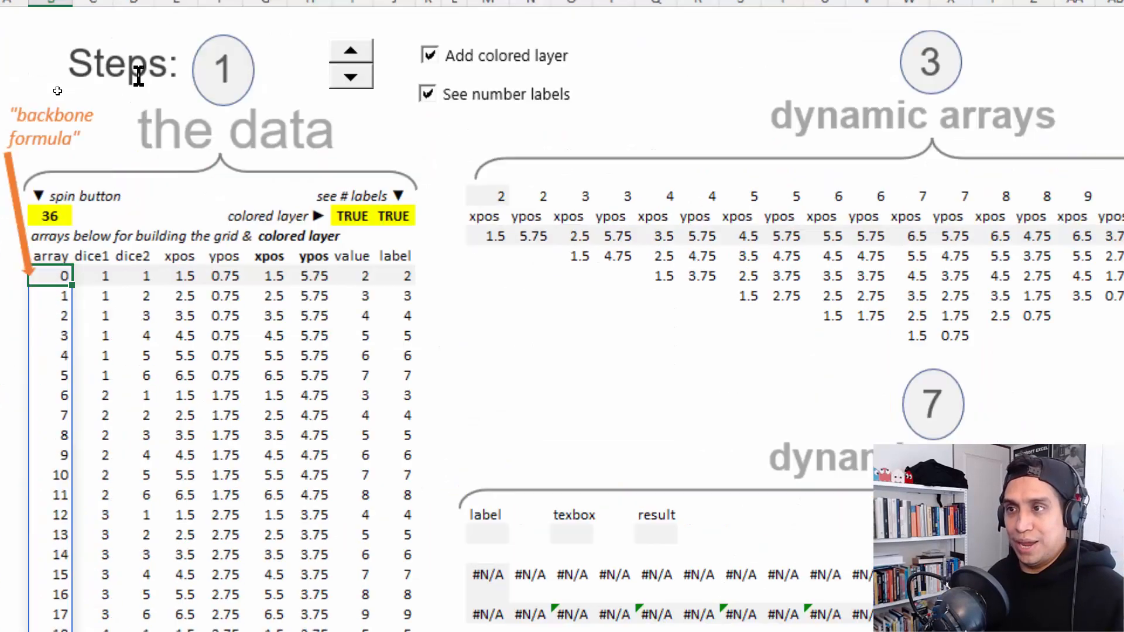
{"action": "key", "text": "F2"}
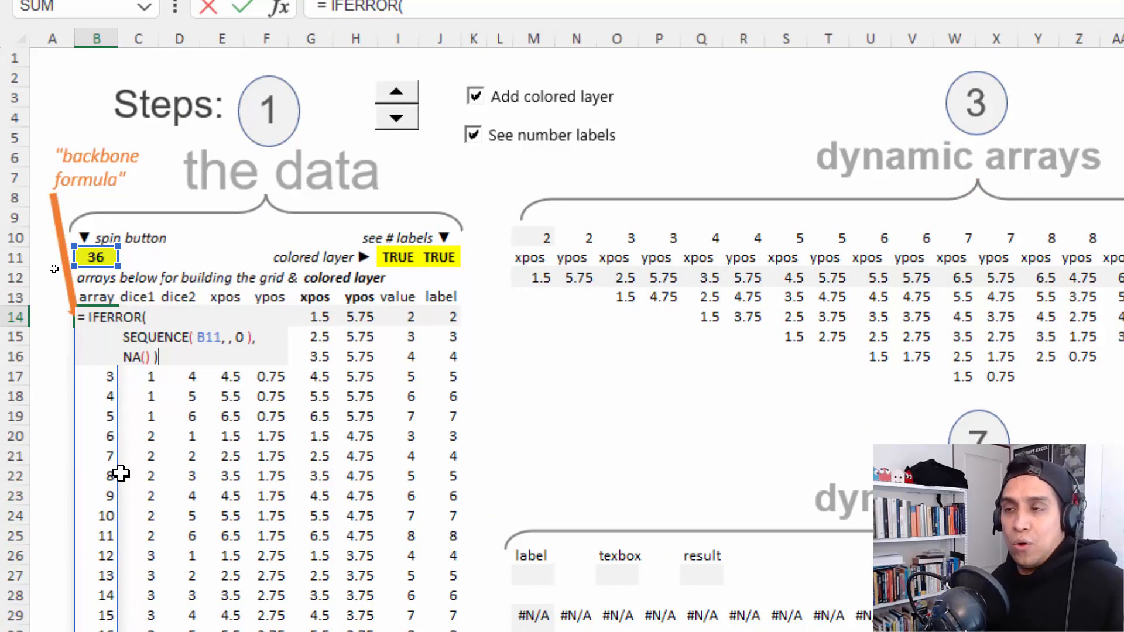
- Set the spin button's linked cell B11 to 0 to empty the backbone array
{"action": "left_click", "coordinate": [95, 256]}
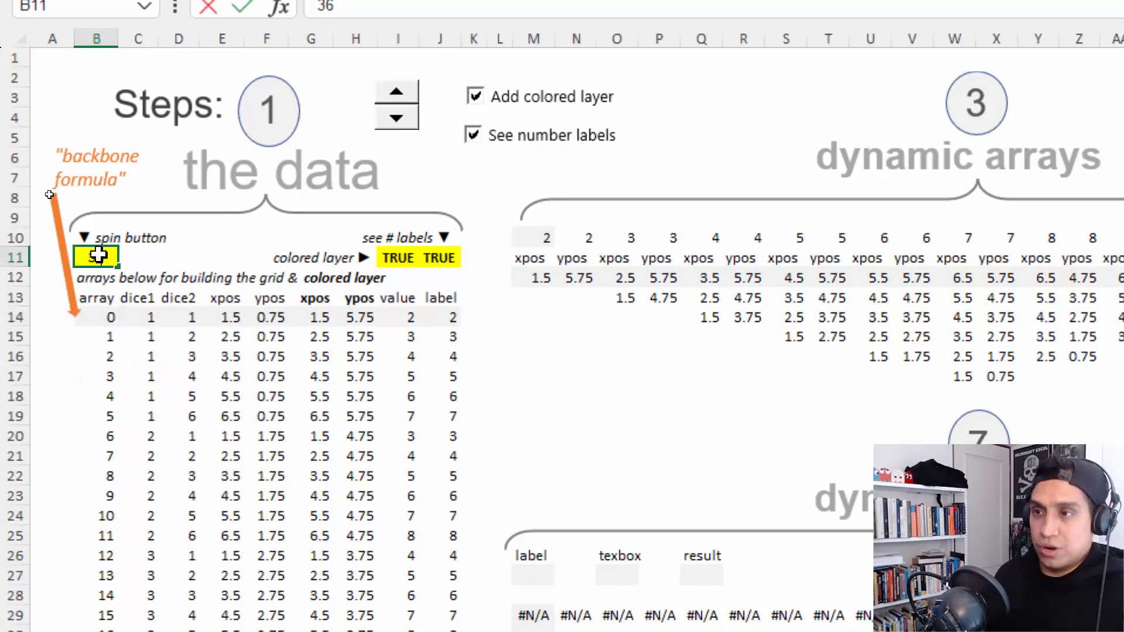
{"action": "type", "text": "0"}
{"action": "key", "text": "ctrl+Return"}
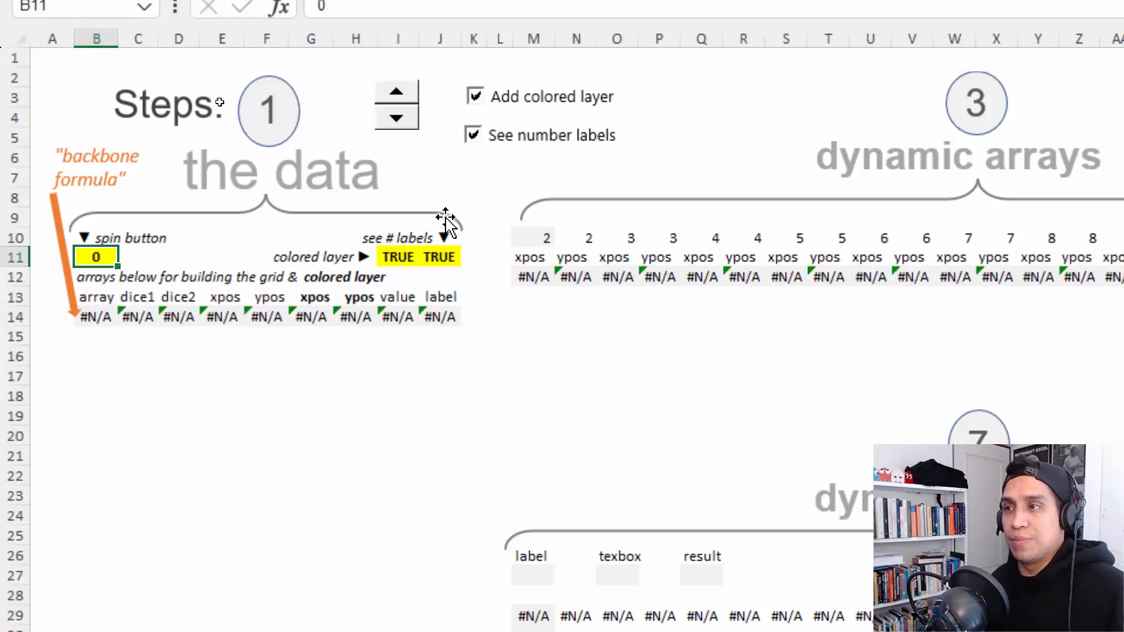
- Raise B11 one unit at a time to 11 with the spinner, extending the data arrays row by row
{"action": "left_click", "coordinate": [410, 95]}
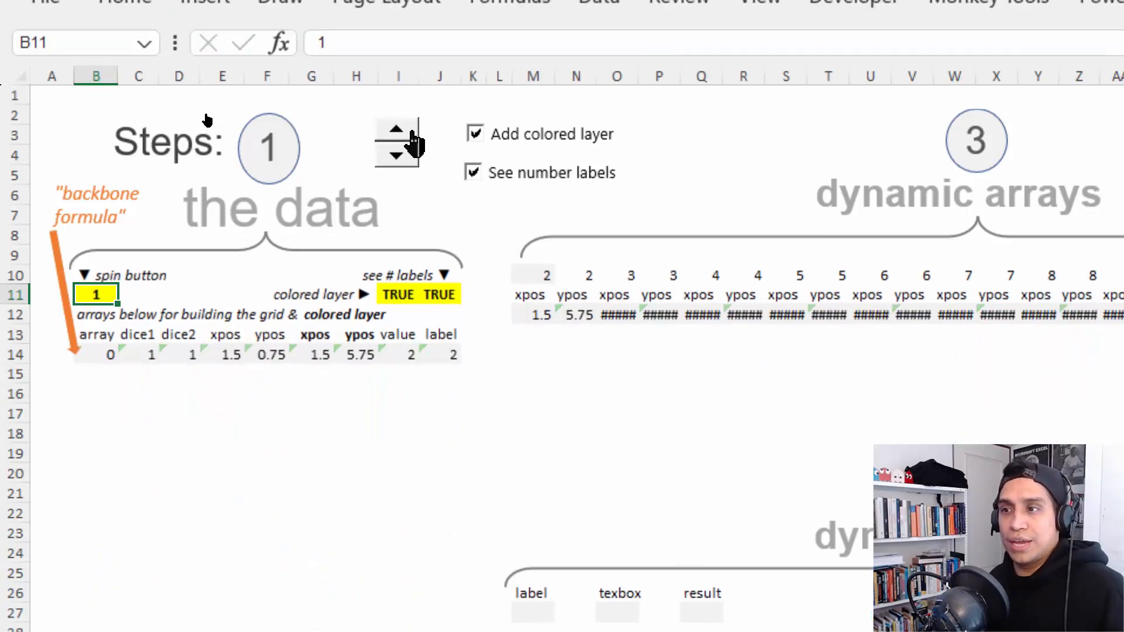
{"action": "left_click", "coordinate": [413, 134]}
{"action": "left_click", "coordinate": [414, 135]}
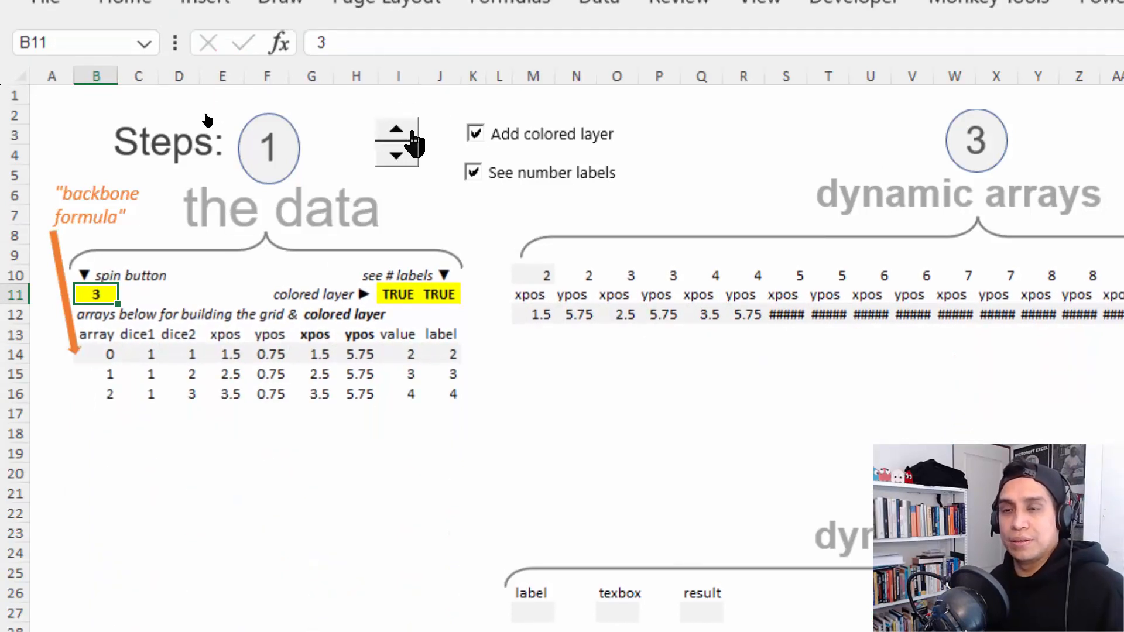
{"action": "left_click", "coordinate": [414, 135]}
{"action": "left_click", "coordinate": [413, 135]}
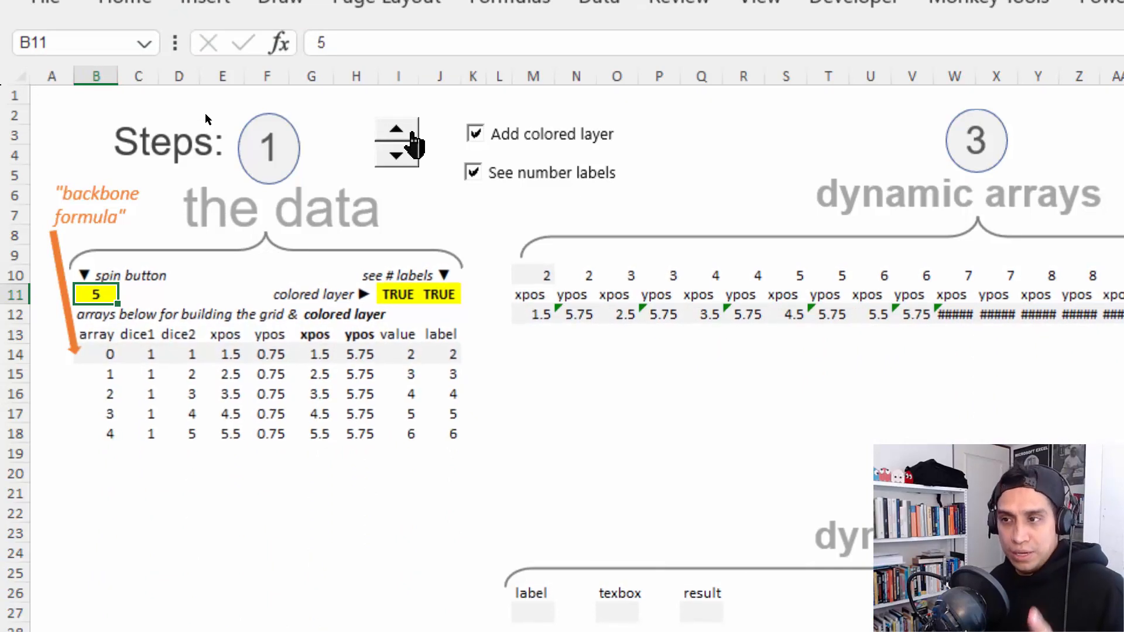
{"action": "left_click", "coordinate": [413, 134]}
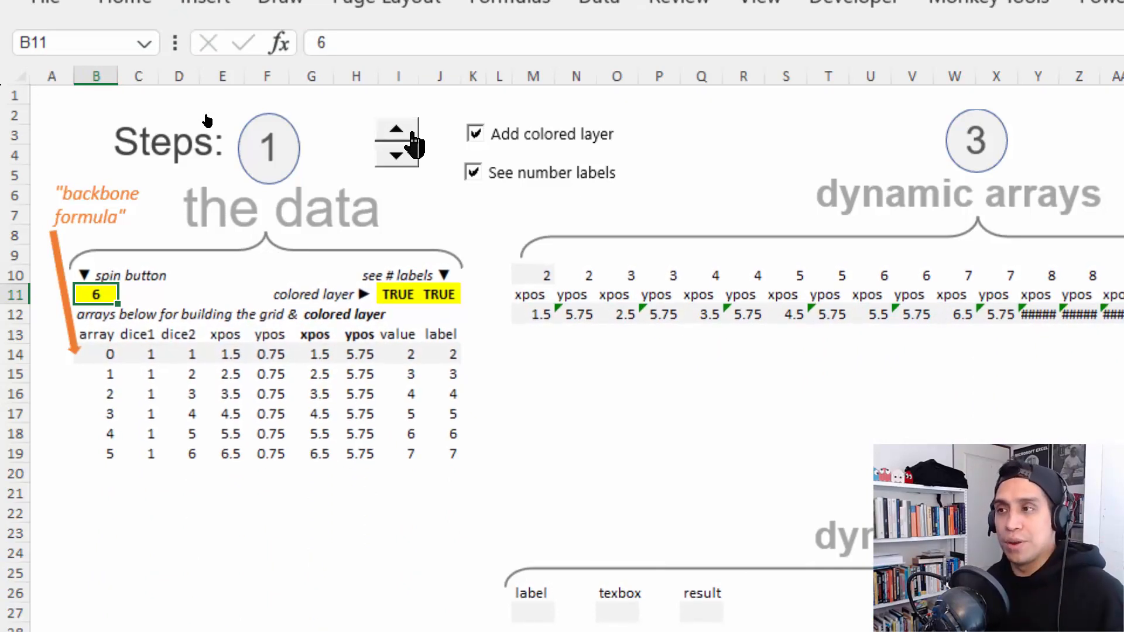
{"action": "left_click", "coordinate": [413, 135]}
{"action": "left_click", "coordinate": [413, 134]}
{"action": "left_click", "coordinate": [414, 135]}
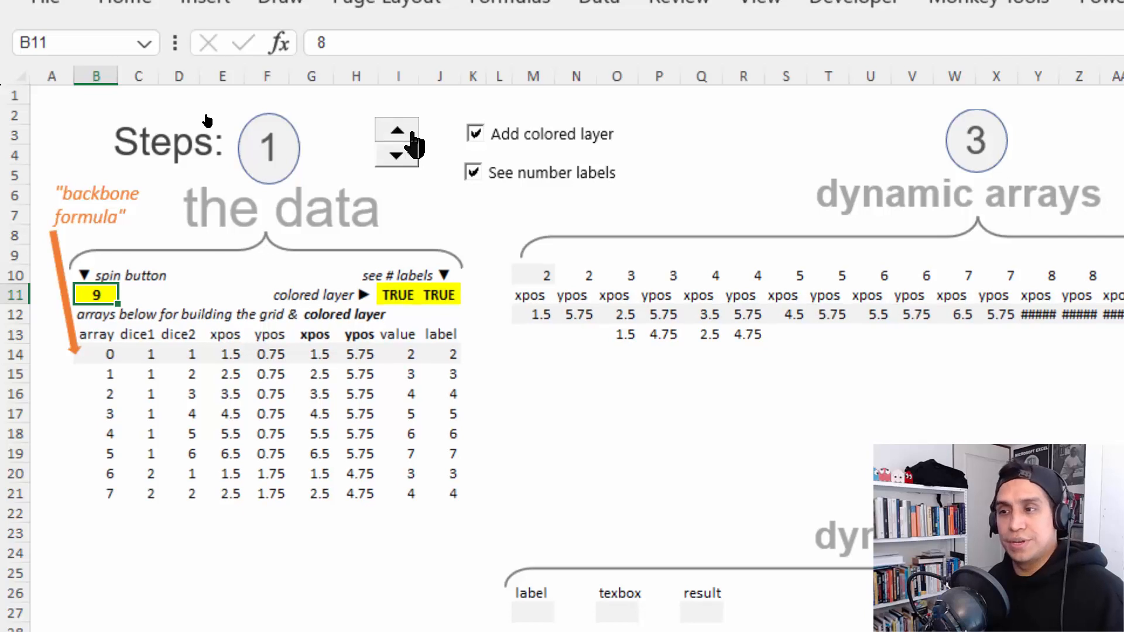
{"action": "left_click", "coordinate": [413, 135]}
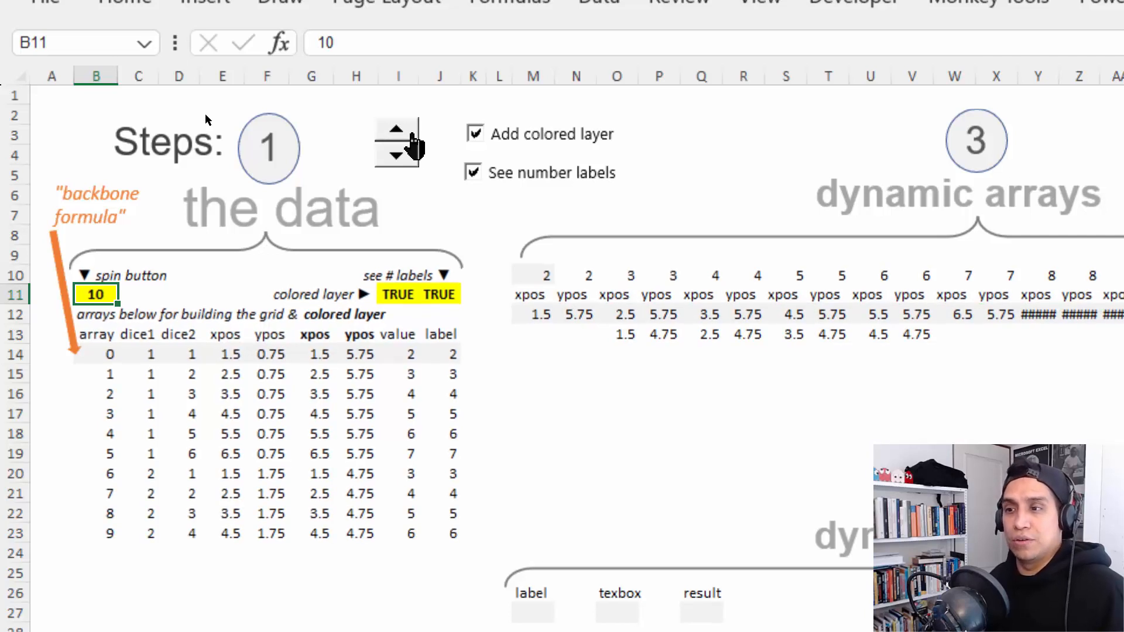
{"action": "left_click", "coordinate": [413, 134]}
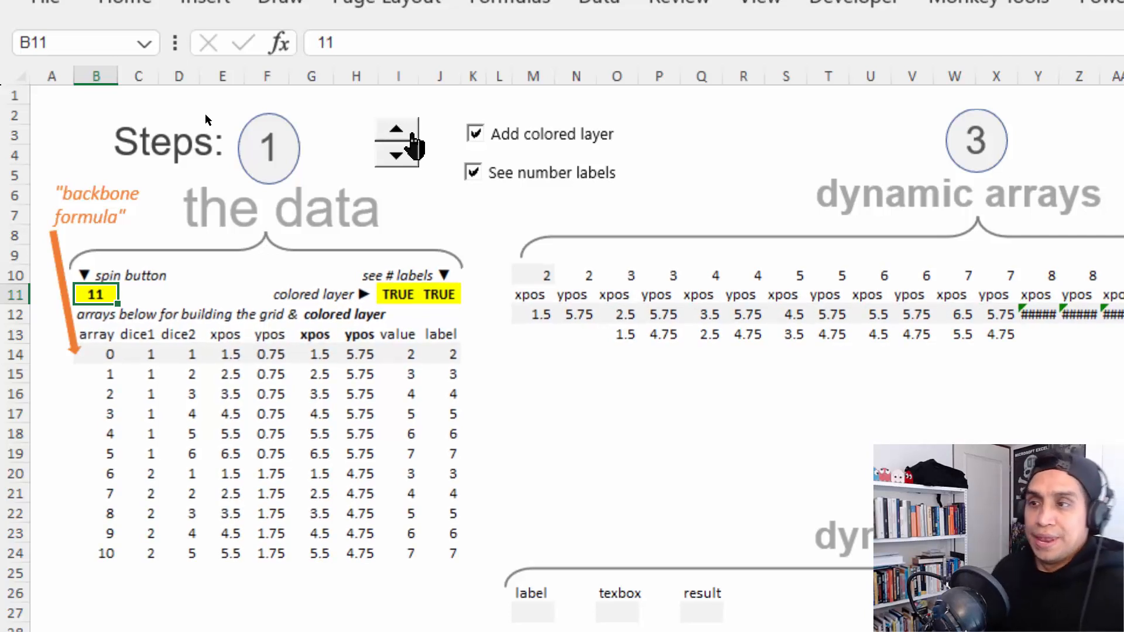
- Set the spin button's linked cell B11 to 36
{"action": "scroll", "coordinate": [200, 511], "scroll_direction": "down", "scroll_amount": 1}
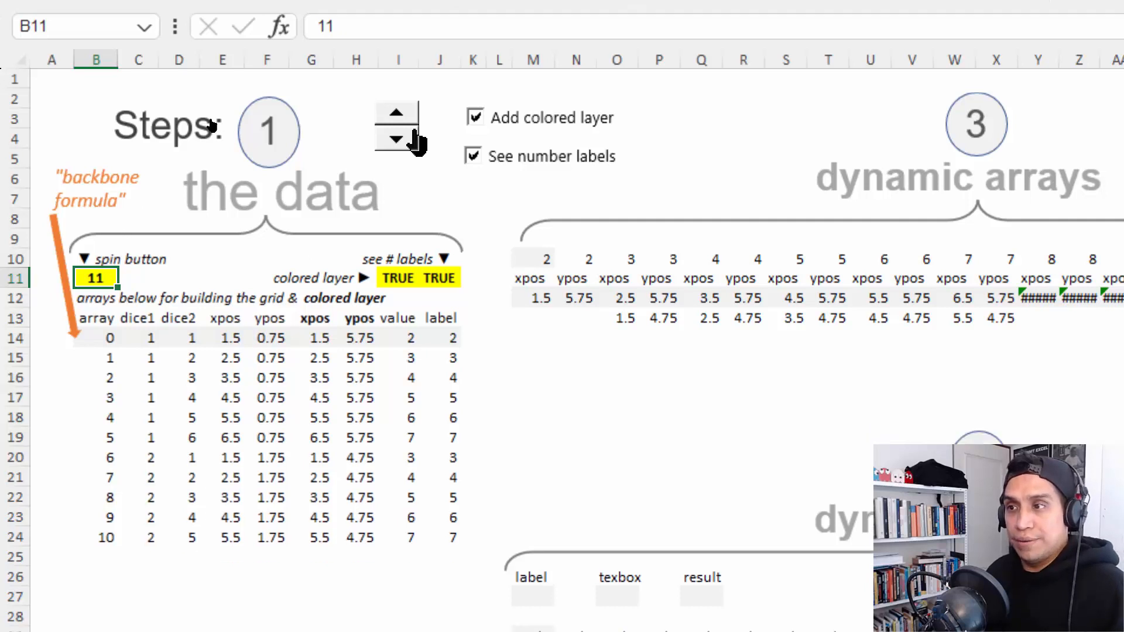
{"action": "key", "text": "F2"}
{"action": "type", "text": "36"}
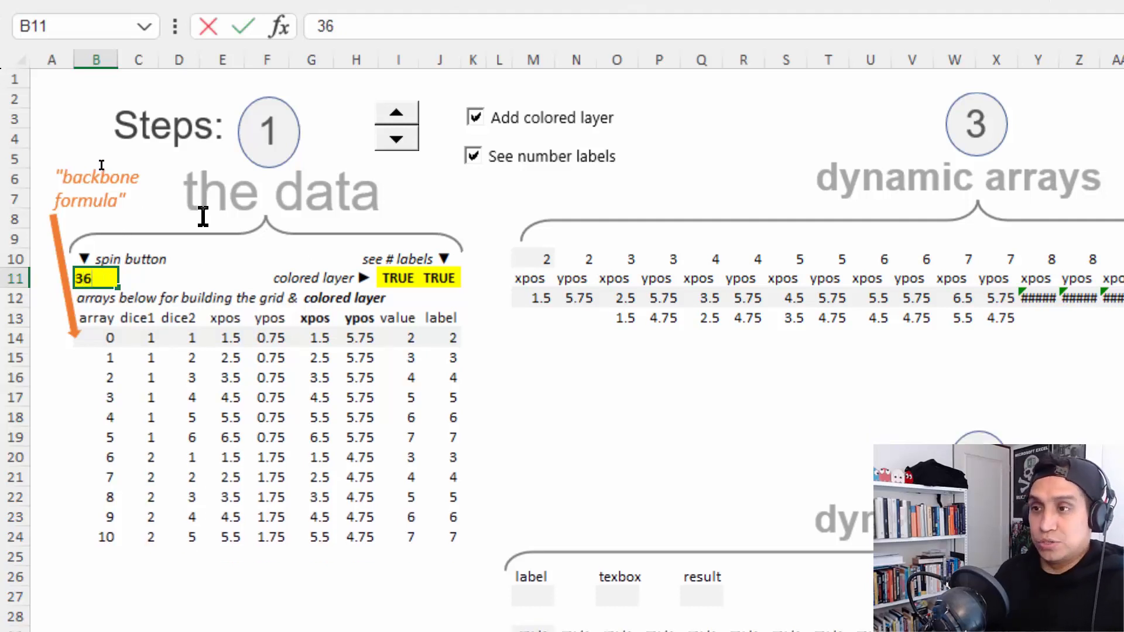
{"action": "key", "text": "ctrl+Return"}
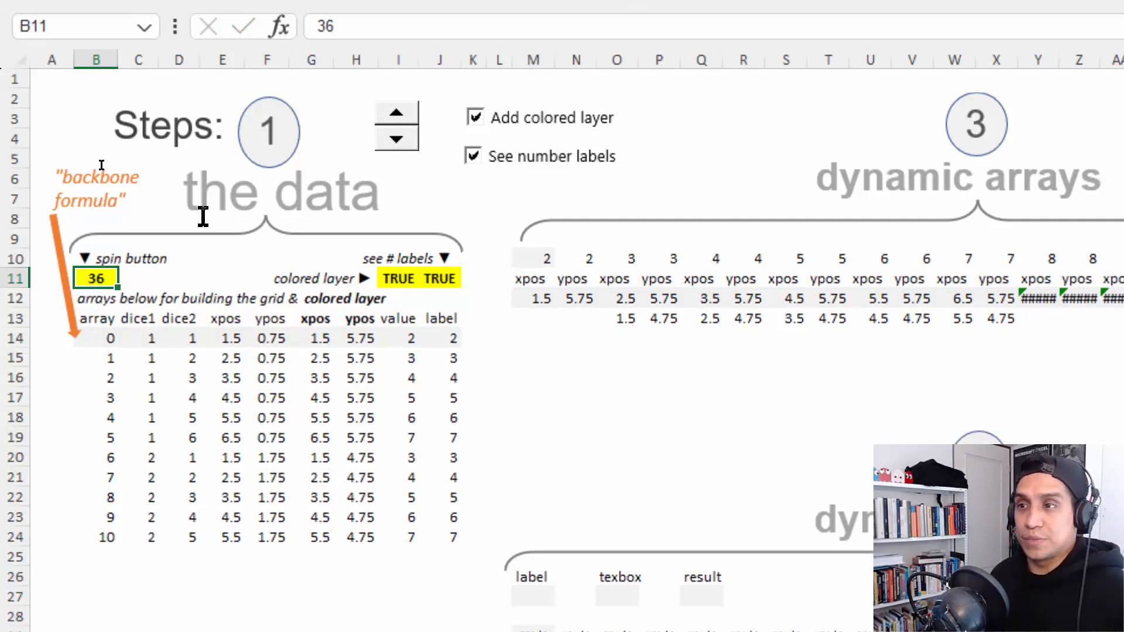
- Open the dice1 formula in C14 to review how it uses the backbone array
{"action": "left_click", "coordinate": [136, 336]}
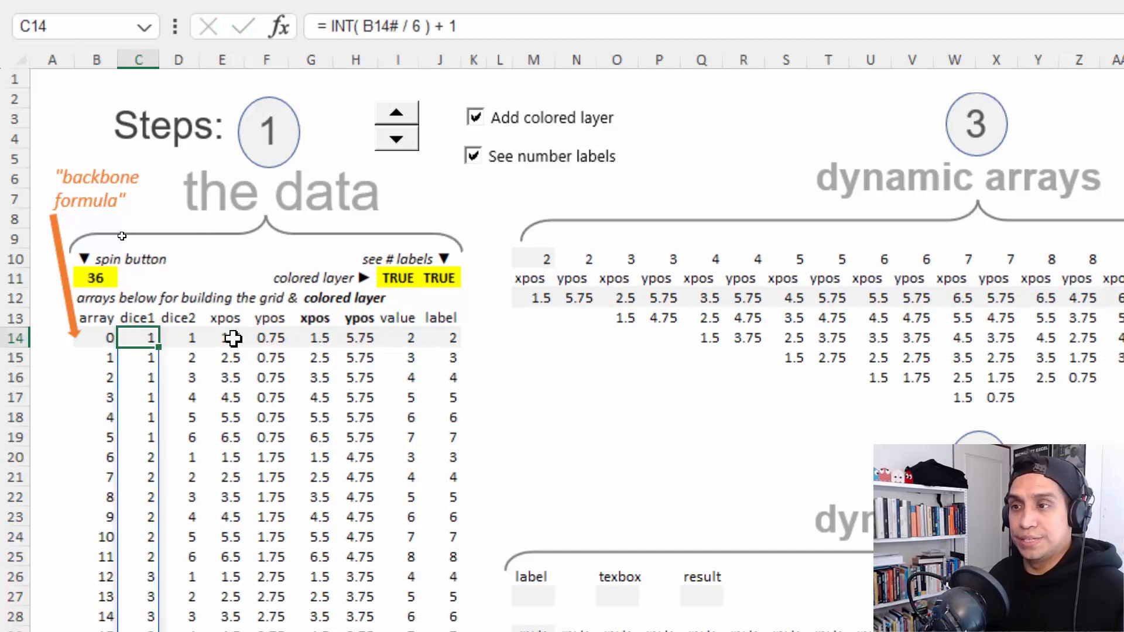
{"action": "key", "text": "F2"}
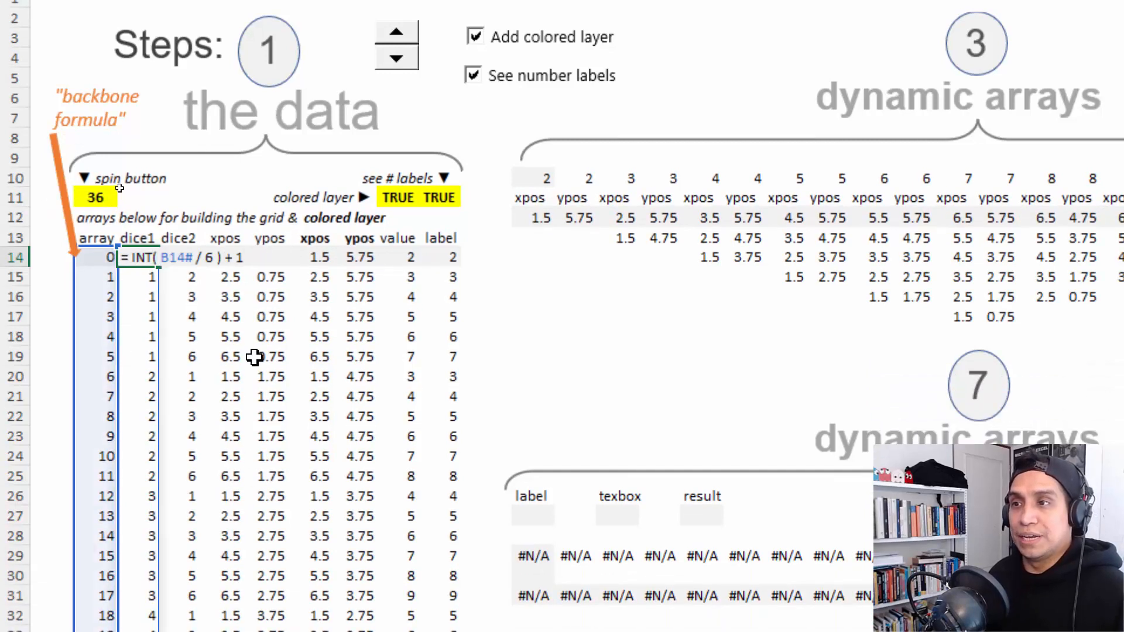
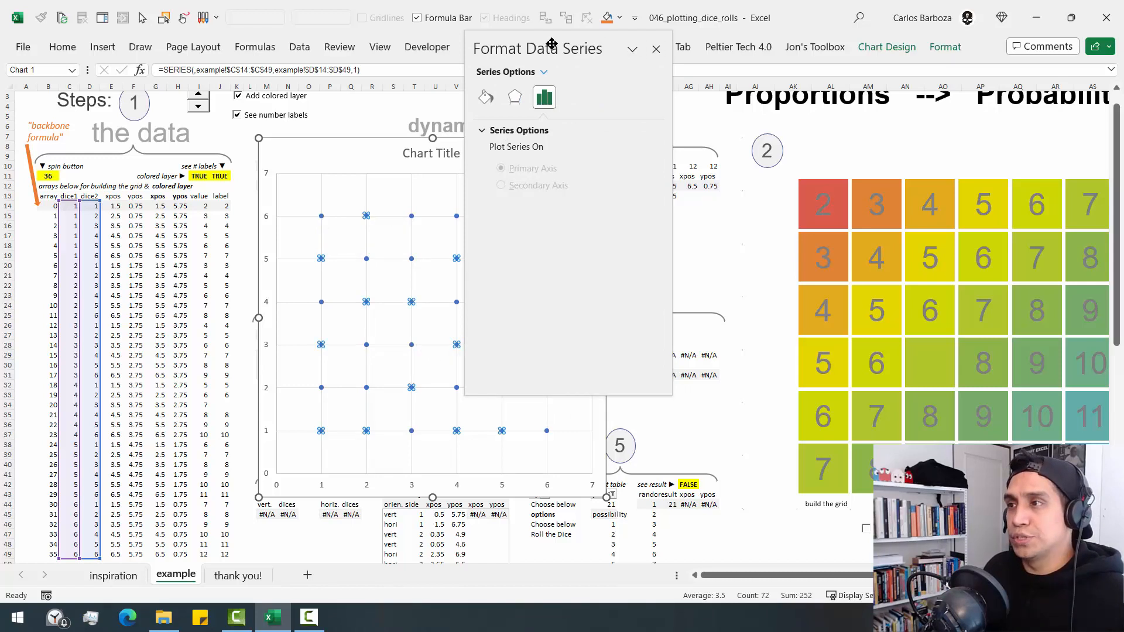
- Change the scatter chart's data series markers to the built-in square type, rearranging the format pane for access
{"action": "left_click_drag", "start_coordinate": [556, 44], "coordinate": [1063, 127]}
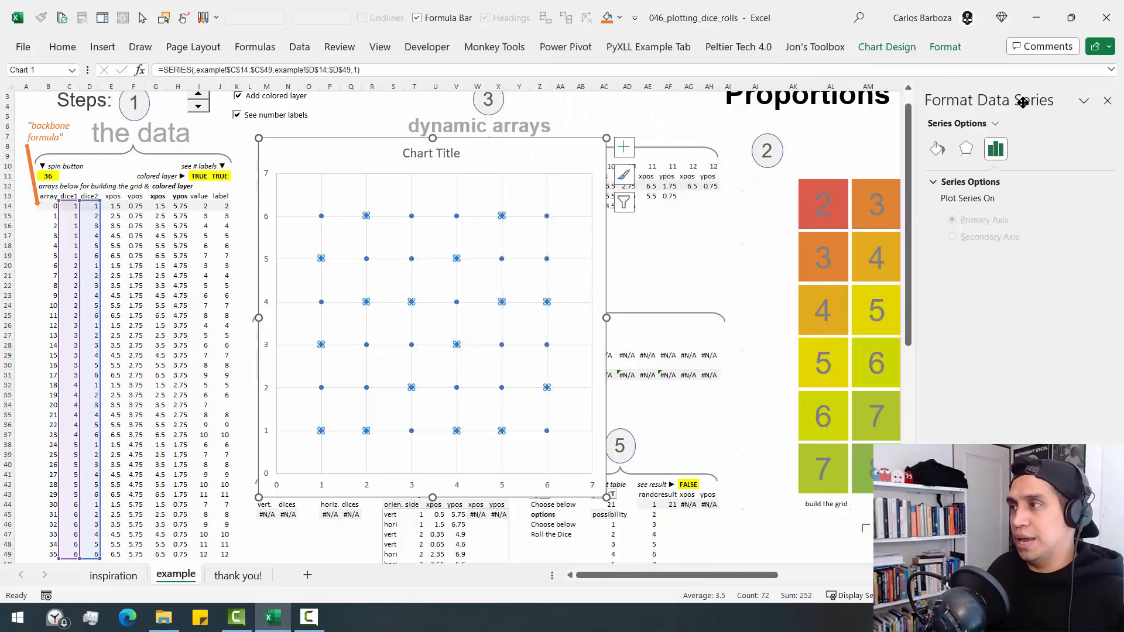
{"action": "left_click_drag", "start_coordinate": [1022, 103], "coordinate": [676, 64]}
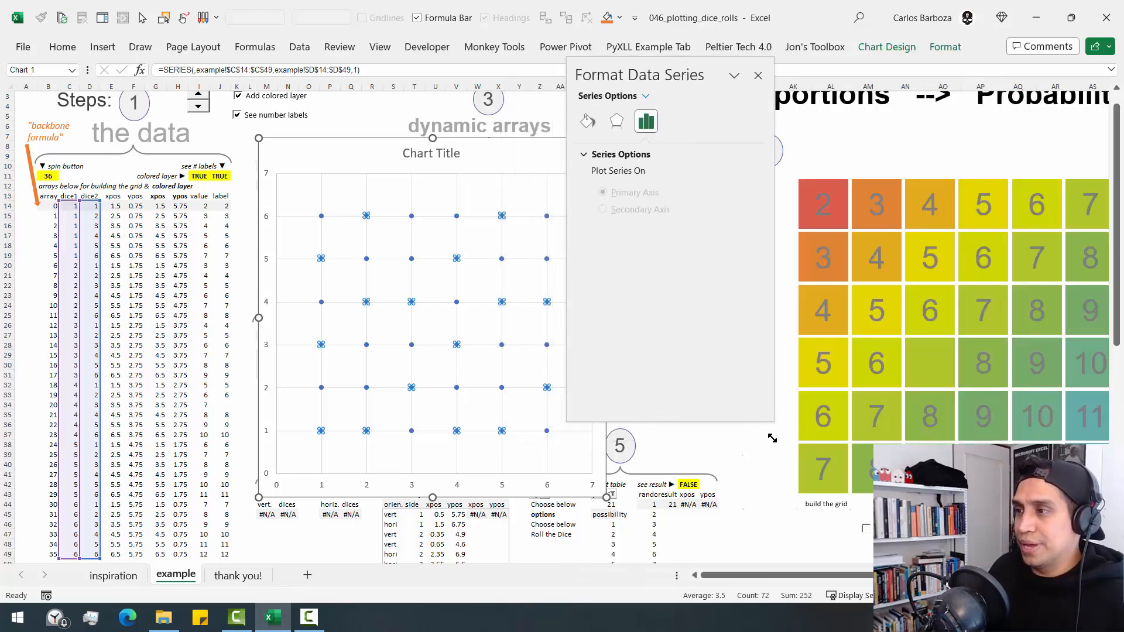
{"action": "left_click_drag", "start_coordinate": [773, 438], "coordinate": [800, 570]}
{"action": "left_click_drag", "start_coordinate": [661, 68], "coordinate": [643, 38]}
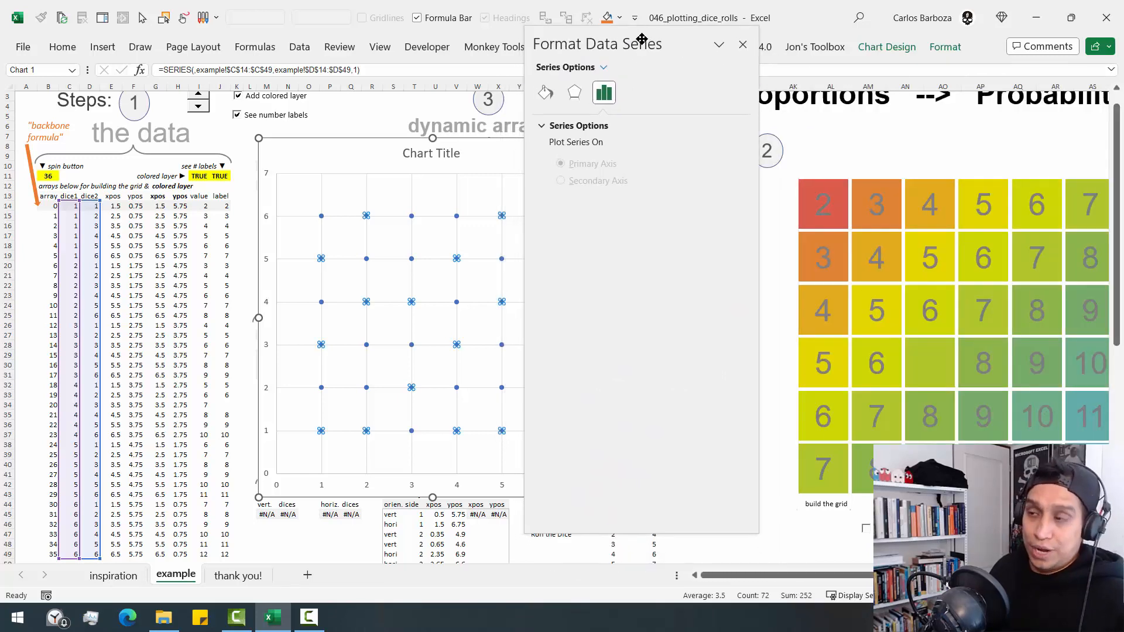
{"action": "left_click", "coordinate": [545, 92]}
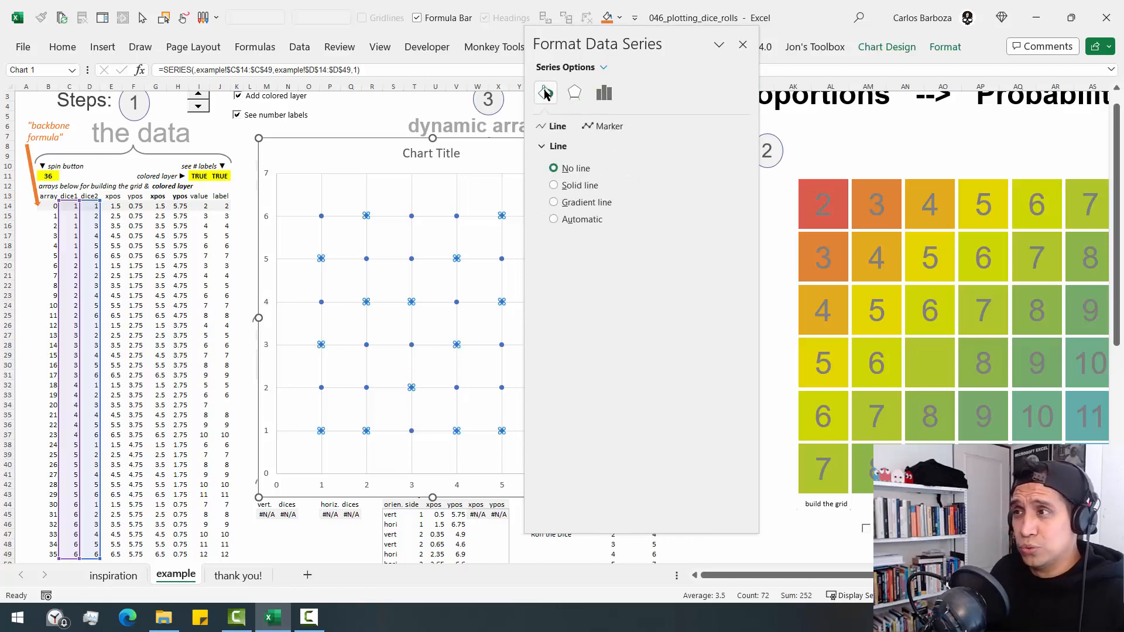
{"action": "left_click", "coordinate": [607, 127]}
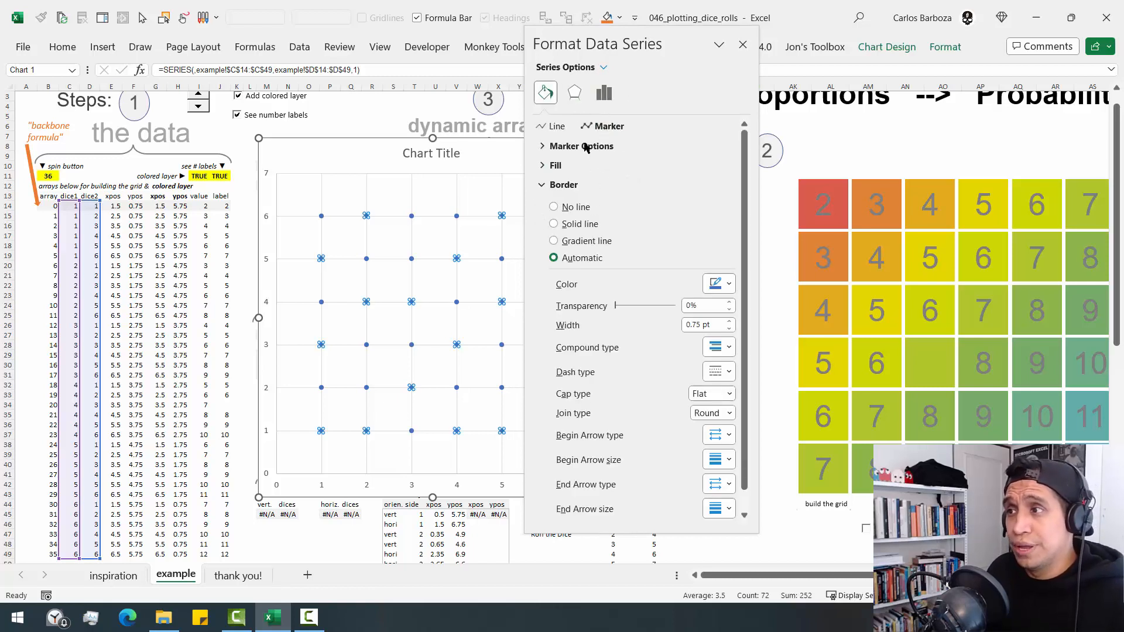
{"action": "left_click", "coordinate": [586, 146]}
{"action": "left_click", "coordinate": [590, 202]}
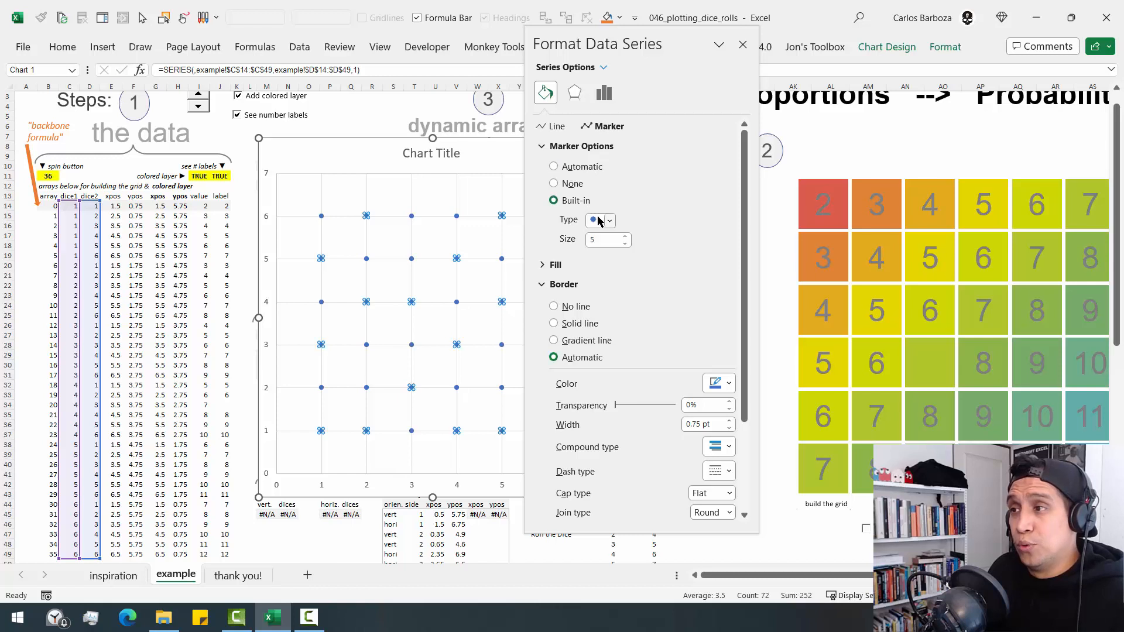
{"action": "left_click", "coordinate": [600, 220]}
{"action": "left_click", "coordinate": [597, 234]}
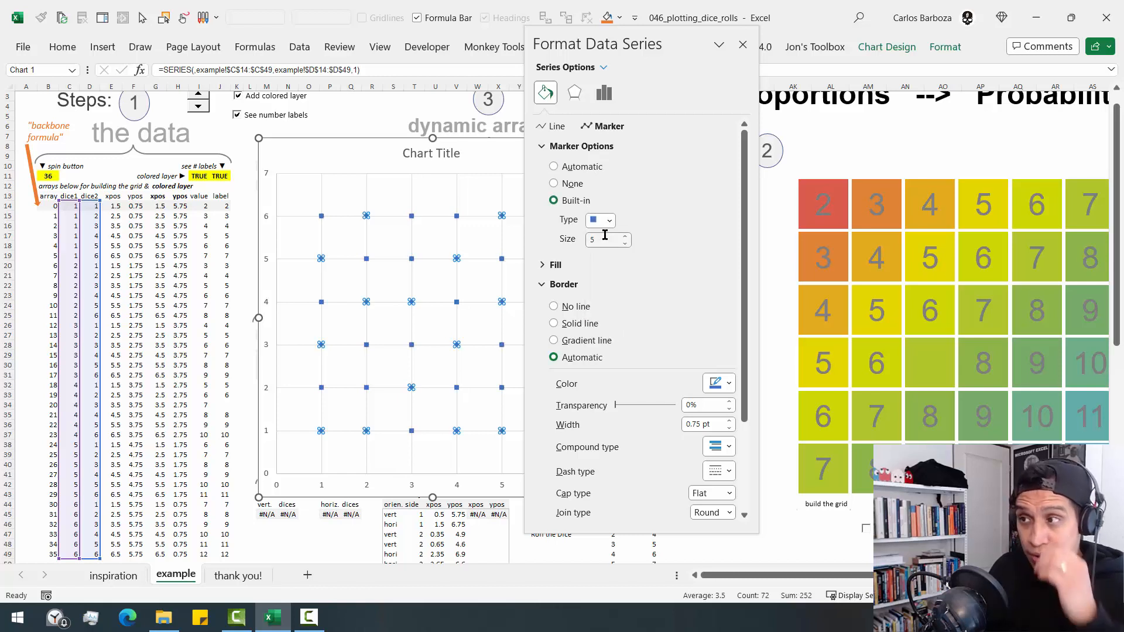
- Set the square markers' size to 40 and close the series formatting pane
{"action": "left_click", "coordinate": [606, 240]}
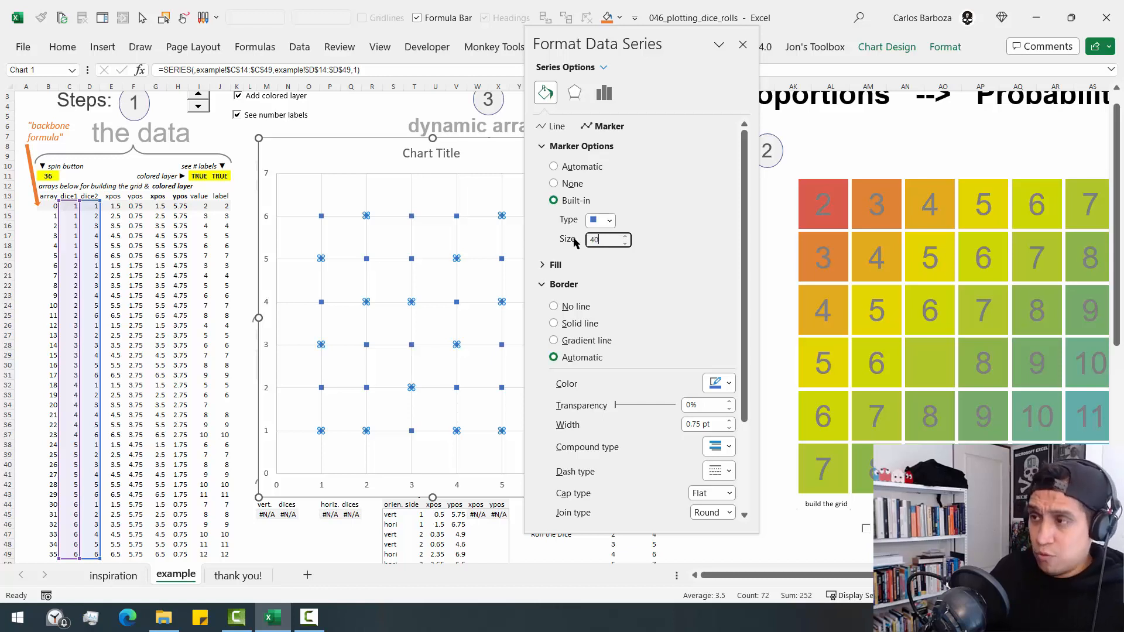
{"action": "key", "text": "Return"}
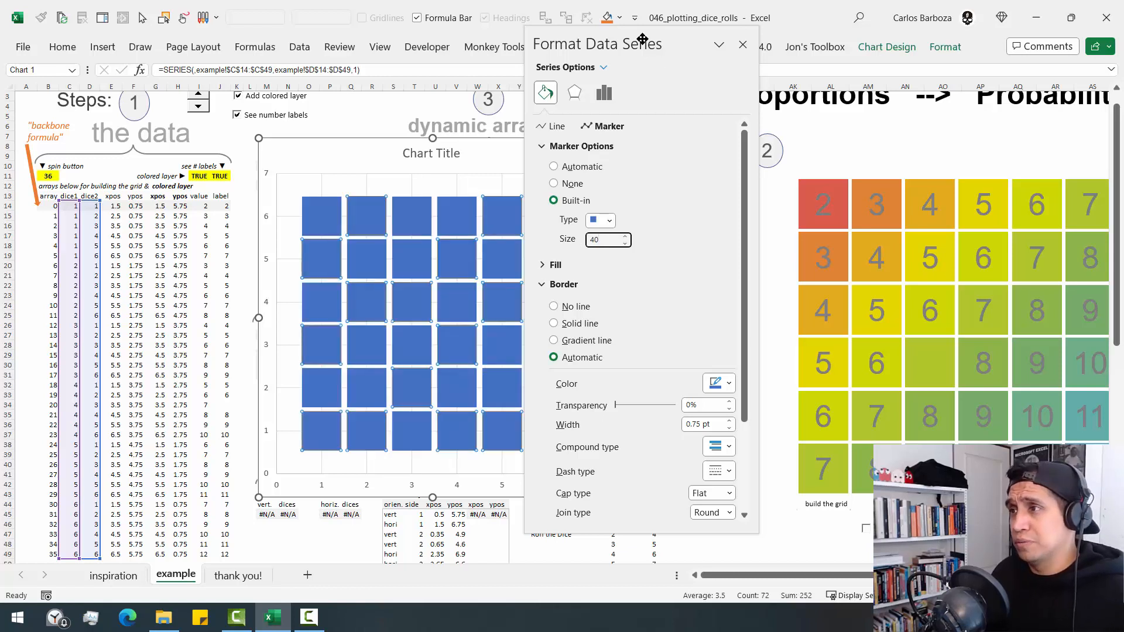
{"action": "left_click_drag", "start_coordinate": [640, 40], "coordinate": [723, 45]}
{"action": "left_click", "coordinate": [825, 49]}
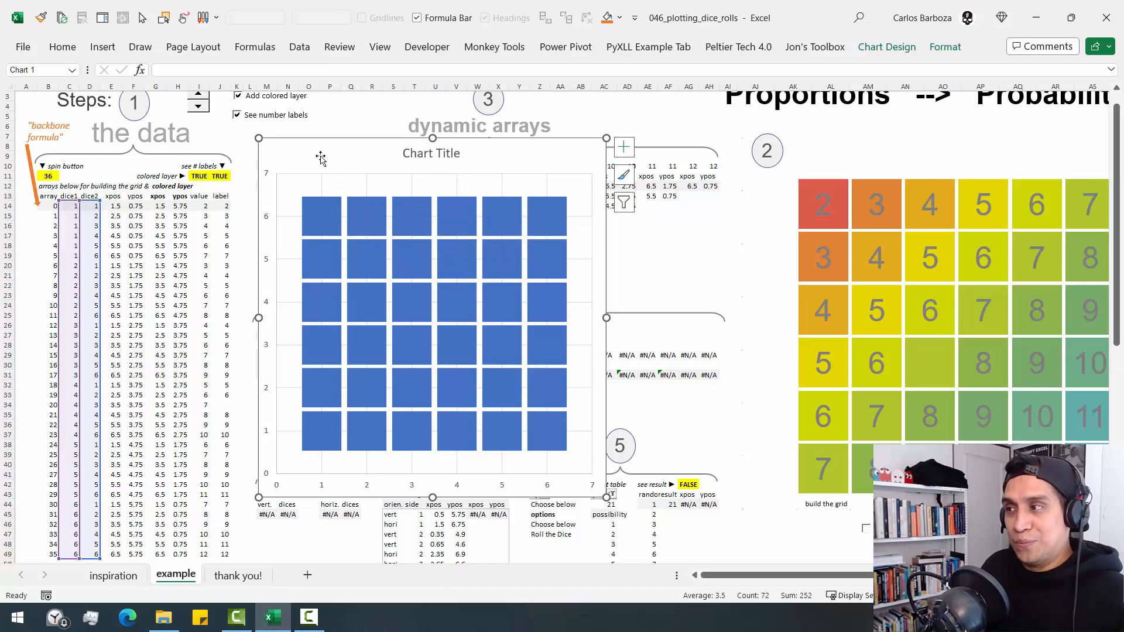
- Turn off the colored layer and number labels options, and shift the new chart closer to the data columns
{"action": "left_click", "coordinate": [237, 175]}
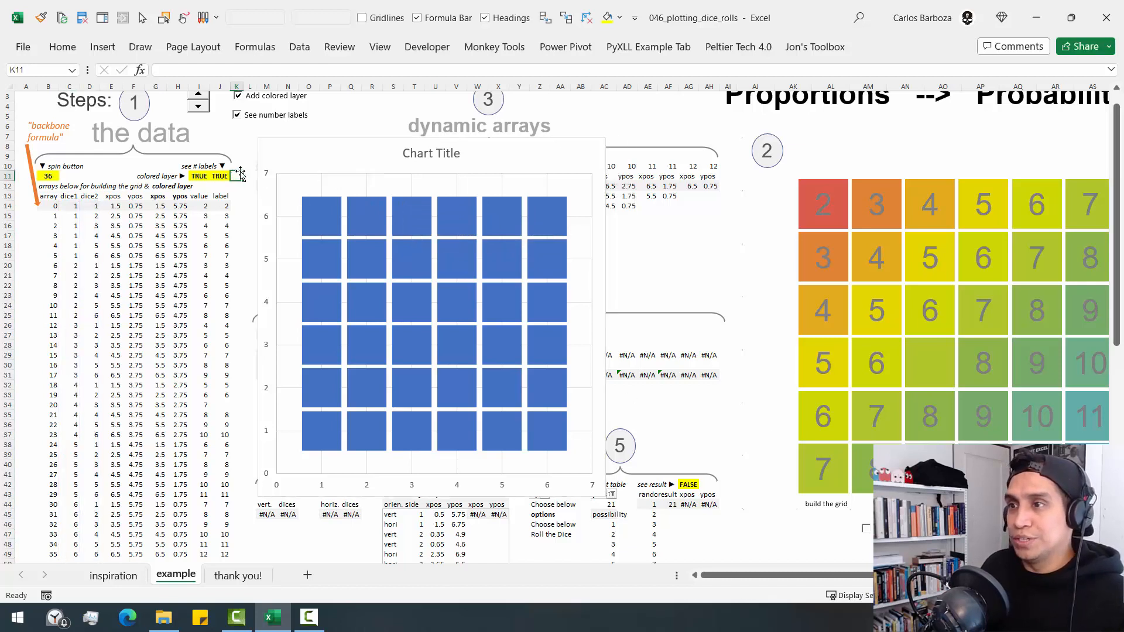
{"action": "scroll", "coordinate": [237, 170], "scroll_direction": "up", "scroll_amount": 1}
{"action": "left_click", "coordinate": [236, 136]}
{"action": "left_click", "coordinate": [240, 119]}
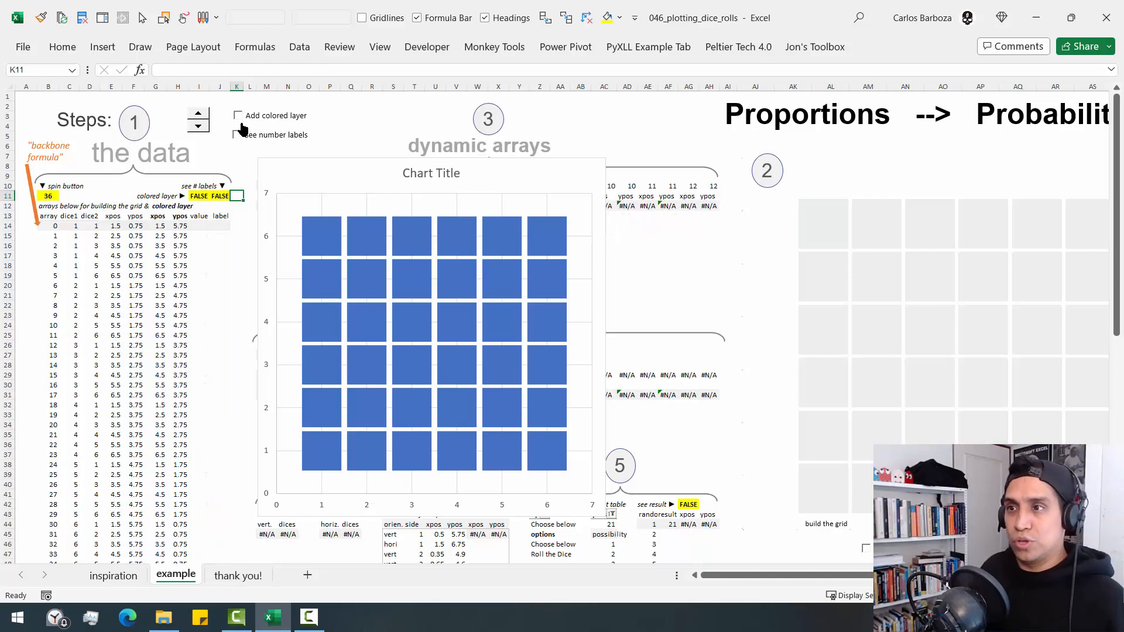
{"action": "left_click_drag", "start_coordinate": [308, 170], "coordinate": [253, 170]}
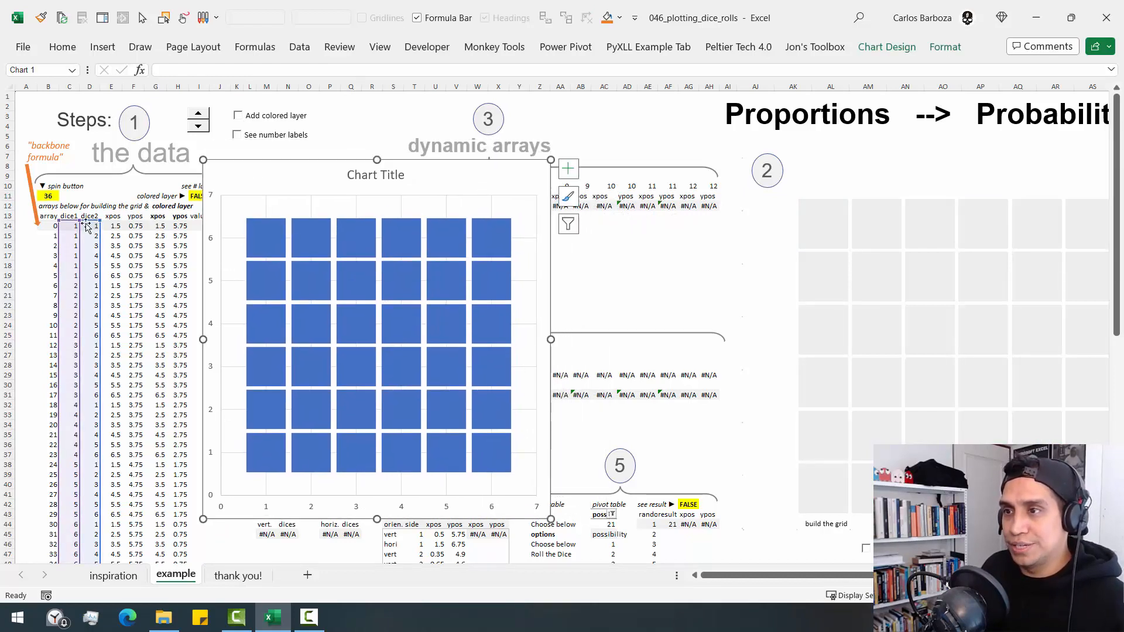
- Reset the spin button's linked cell B11 to 0 and raise it to 1 with the spinner
{"action": "key", "text": "Escape"}
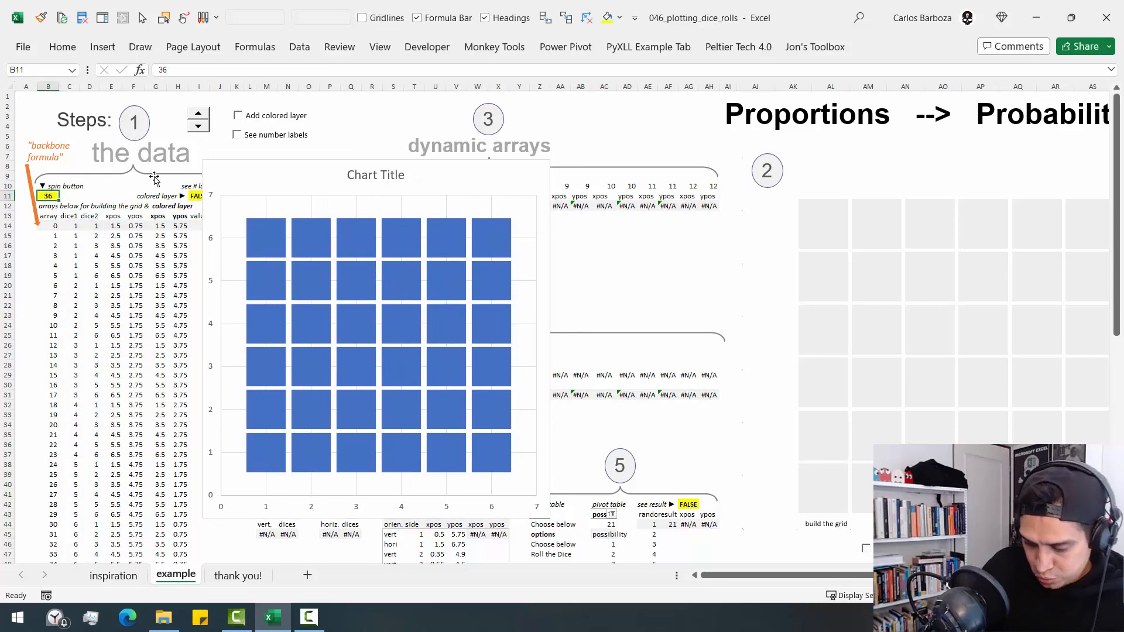
{"action": "type", "text": "0"}
{"action": "key", "text": "ctrl+Return"}
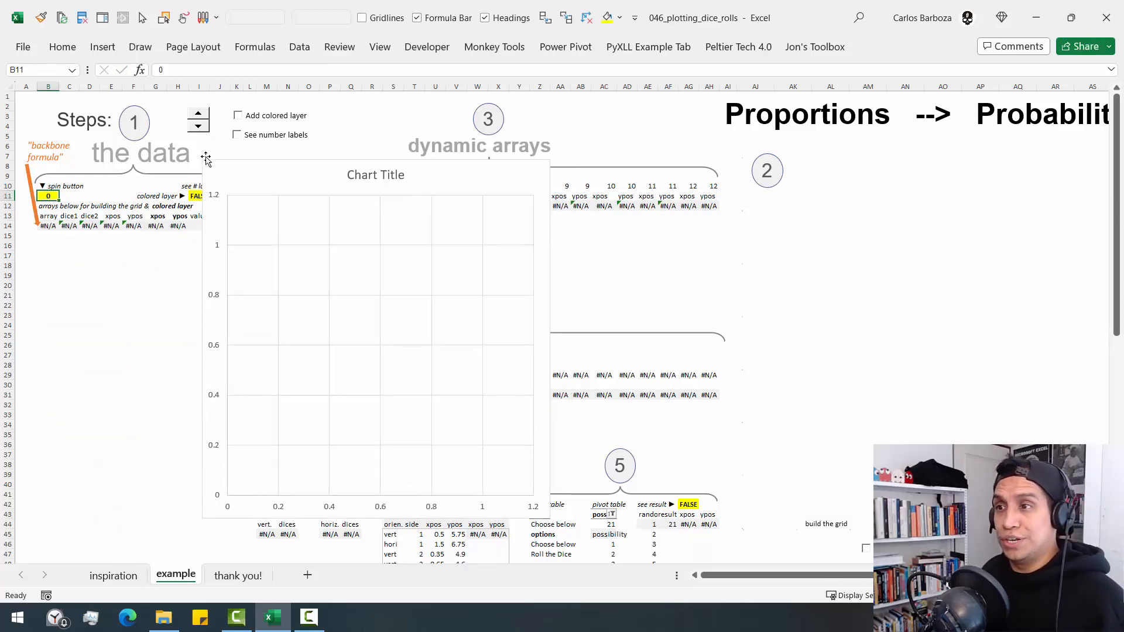
{"action": "left_click", "coordinate": [199, 114]}
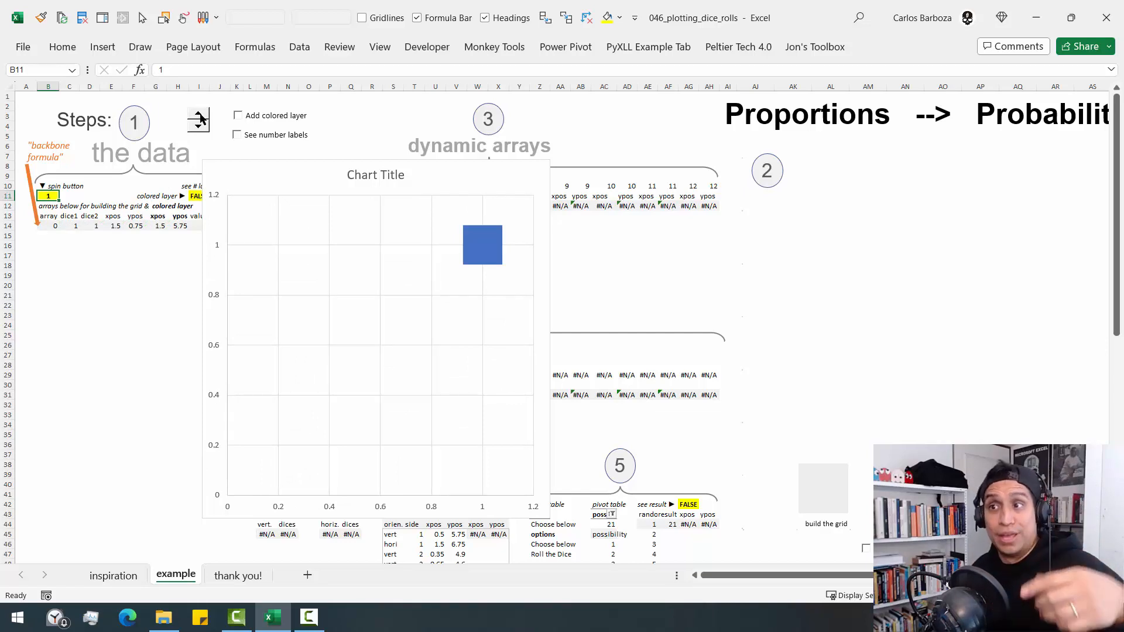
- Review the backbone SEQUENCE formula in B14 and the cell link of the existing spin button
{"action": "double_click", "coordinate": [44, 225]}
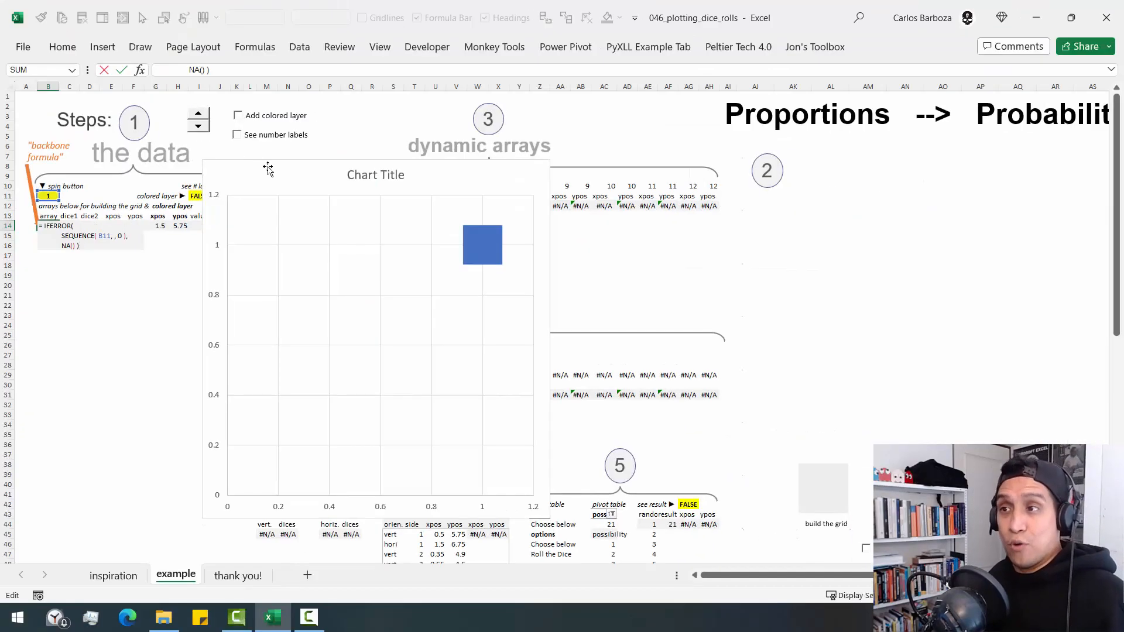
{"action": "key", "text": "Escape"}
{"action": "left_click", "coordinate": [199, 126], "text": "ctrl"}
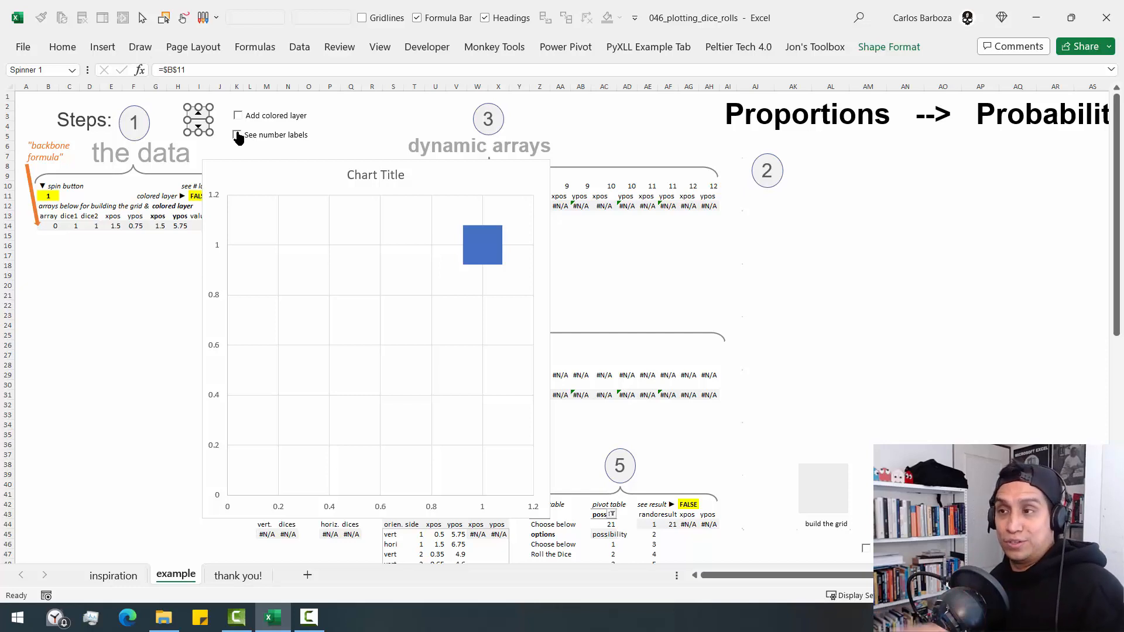
{"action": "left_click", "coordinate": [332, 124]}
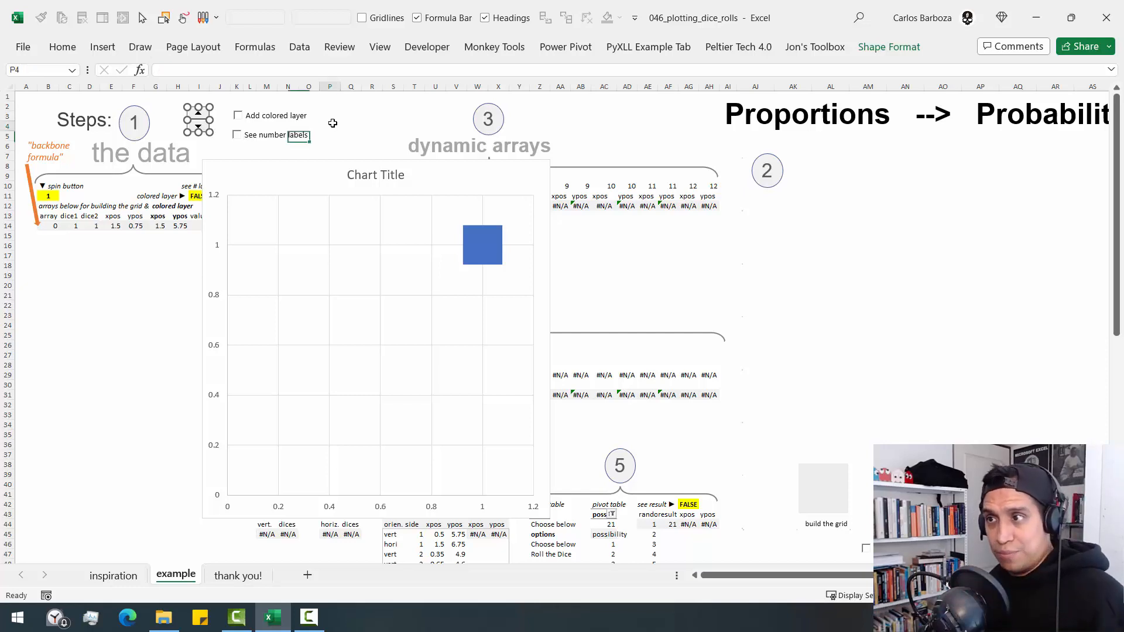
- Draw a new Spin Button form control between the step 1 circle and the existing spinner
{"action": "left_click", "coordinate": [412, 49]}
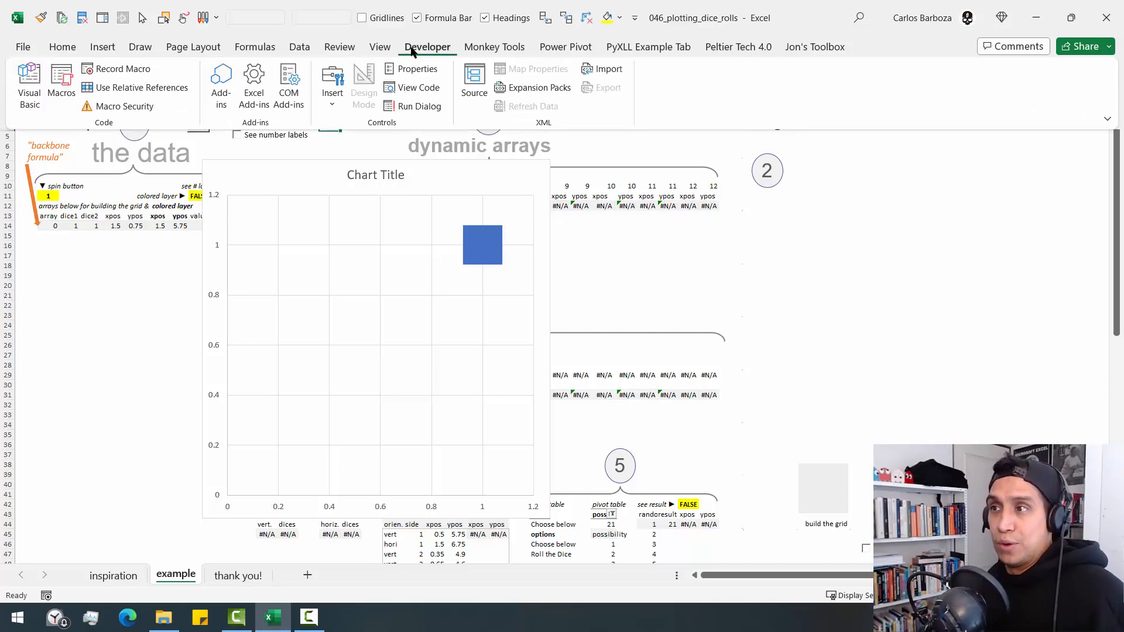
{"action": "left_click", "coordinate": [332, 100]}
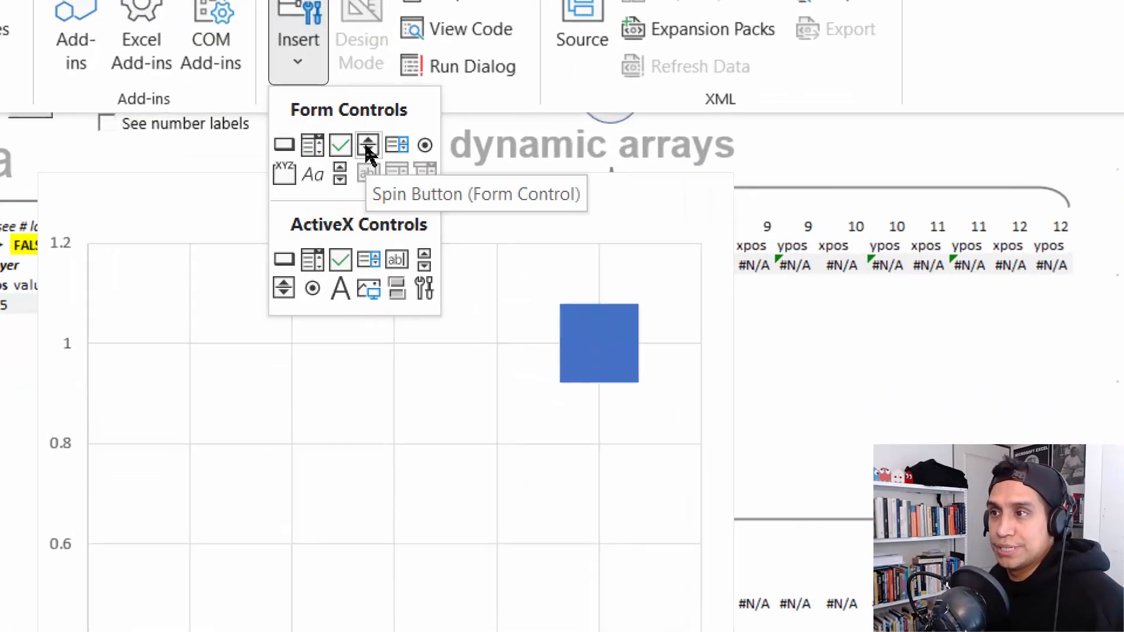
{"action": "left_click", "coordinate": [368, 145]}
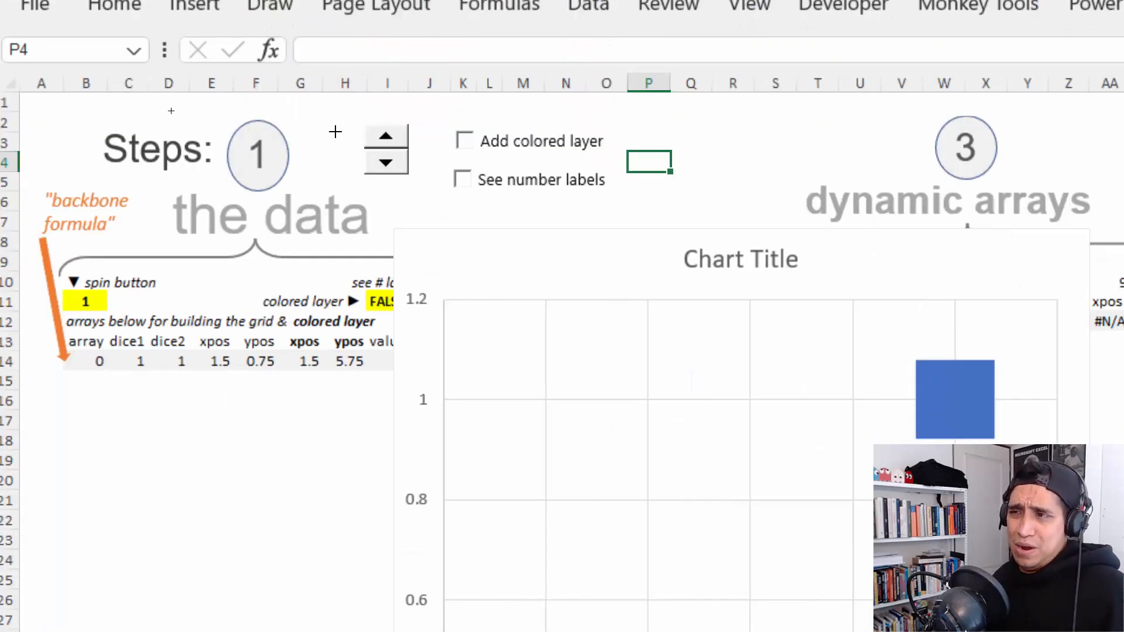
{"action": "mouse_move", "coordinate": [314, 129]}
{"action": "left_mouse_down"}
{"action": "mouse_move", "coordinate": [353, 197]}
{"action": "mouse_move", "coordinate": [396, 186]}
{"action": "mouse_move", "coordinate": [350, 188]}
{"action": "mouse_move", "coordinate": [308, 140]}
{"action": "left_mouse_up"}
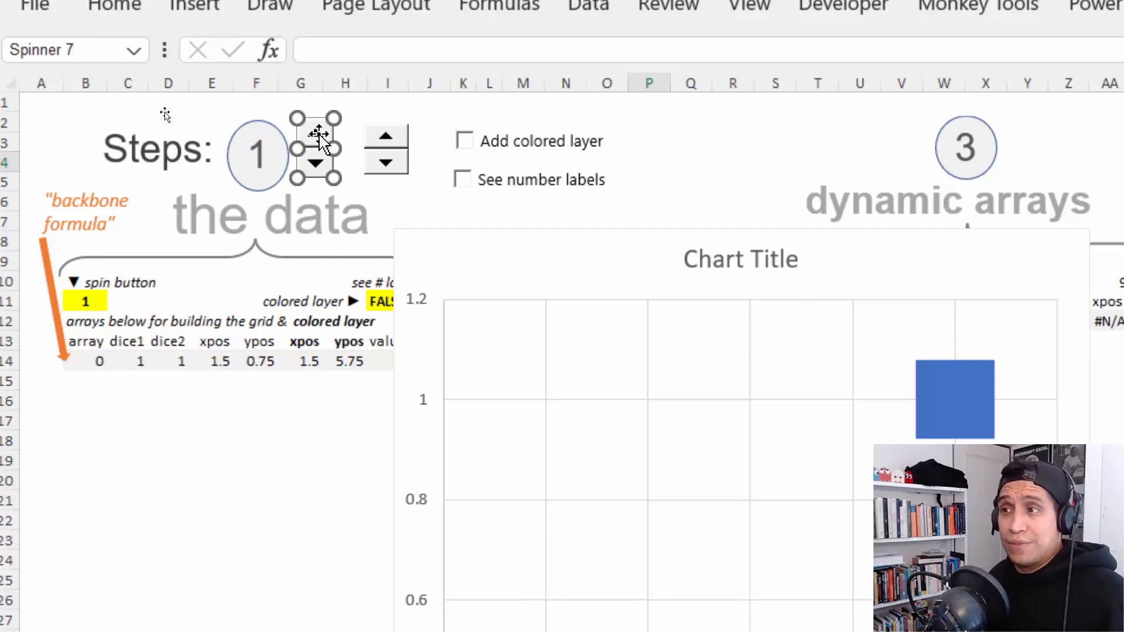
- Enter 36 as the maximum value in the new spin button's control settings and close the dialog
{"action": "right_click", "coordinate": [320, 135]}
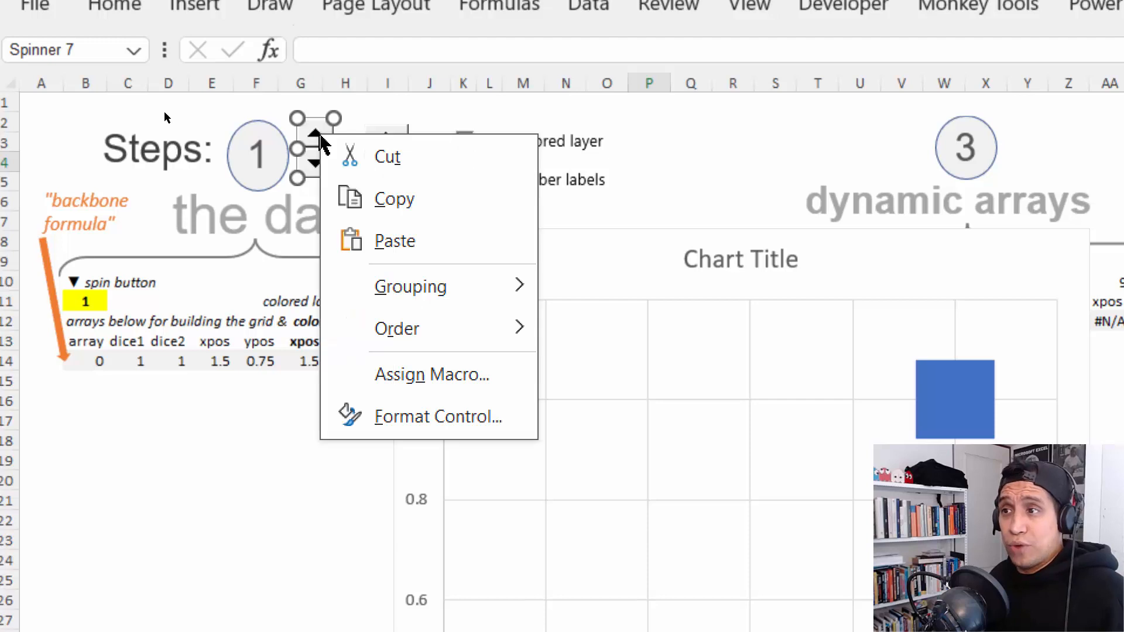
{"action": "left_click", "coordinate": [442, 418]}
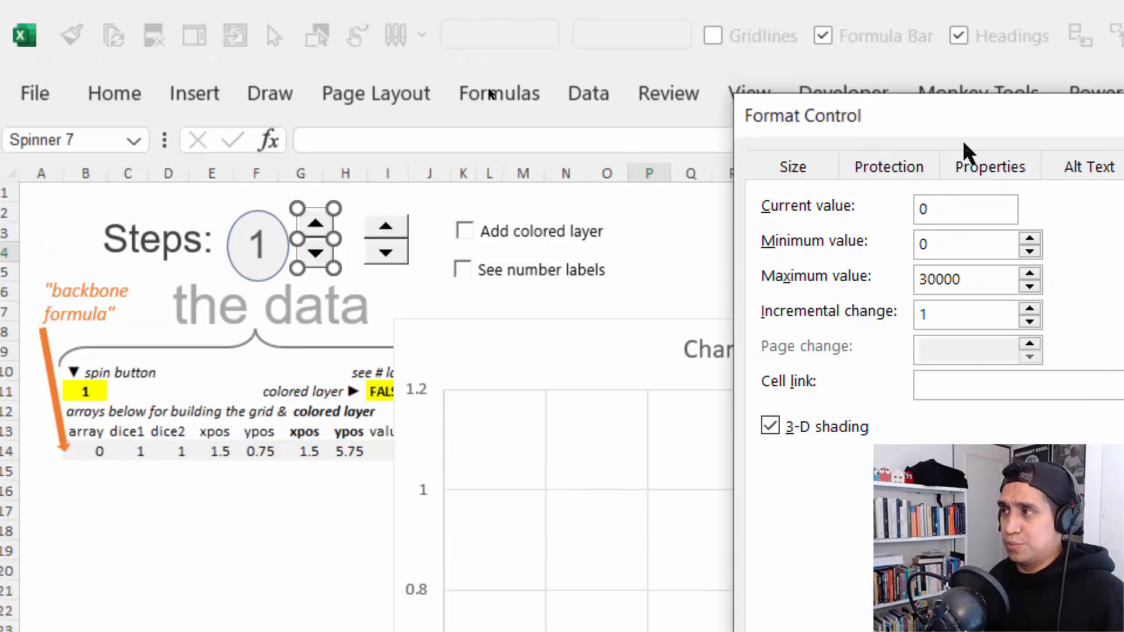
{"action": "left_click_drag", "start_coordinate": [969, 152], "coordinate": [259, 57]}
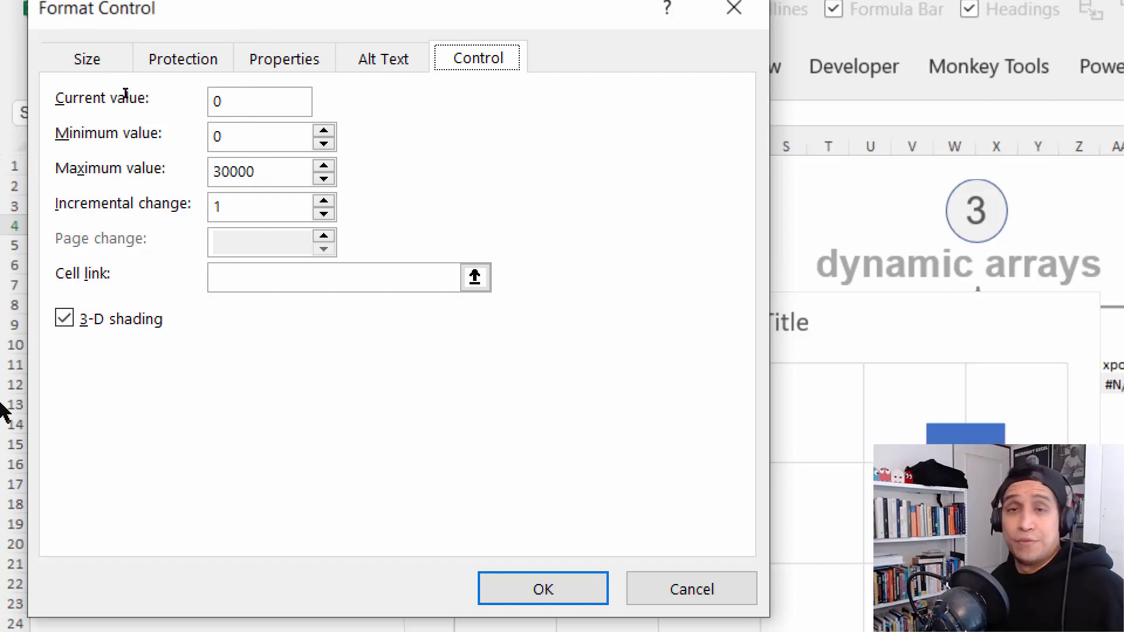
{"action": "left_click", "coordinate": [270, 170]}
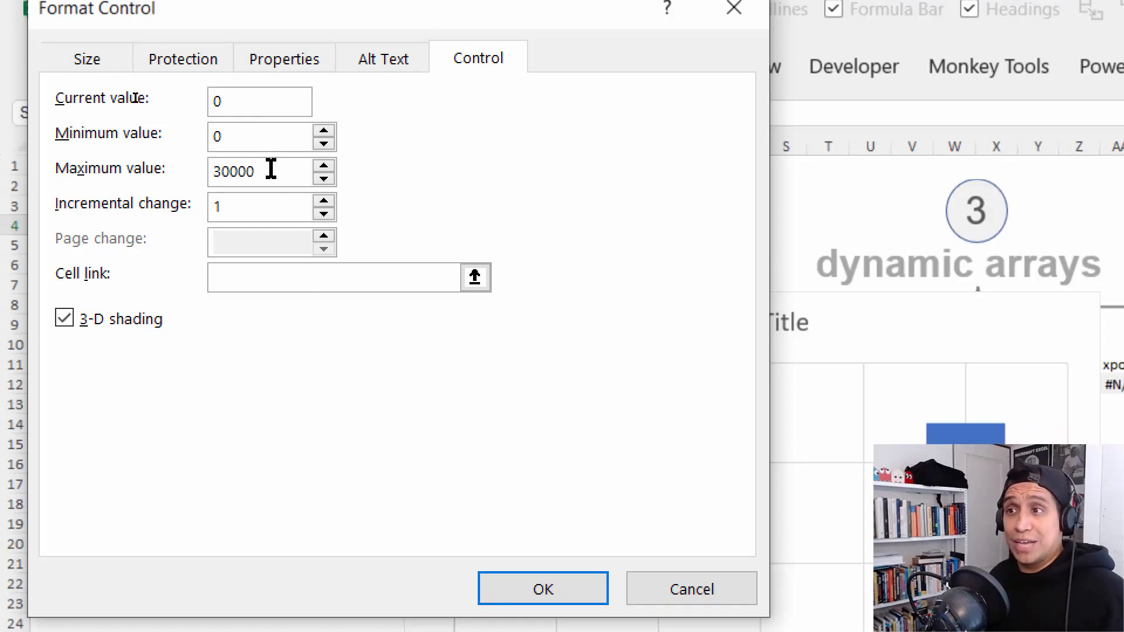
{"action": "key", "text": "BackSpace"}
{"action": "key", "text": "BackSpace"}
{"action": "key", "text": "BackSpace"}
{"action": "key", "text": "BackSpace"}
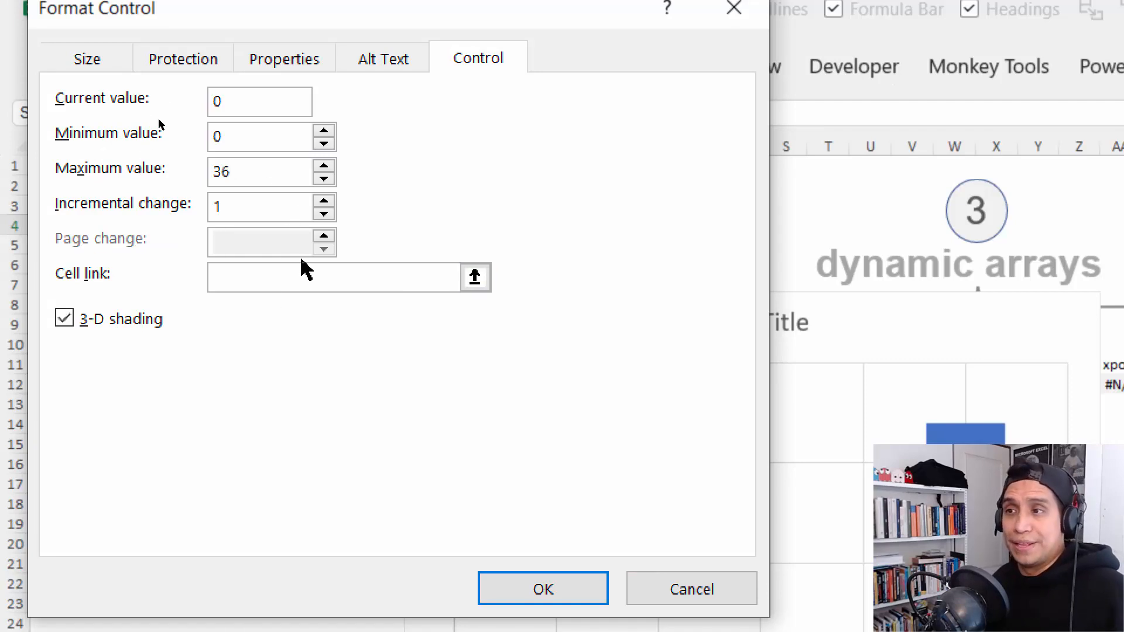
{"action": "left_click_drag", "start_coordinate": [297, 16], "coordinate": [558, 97]}
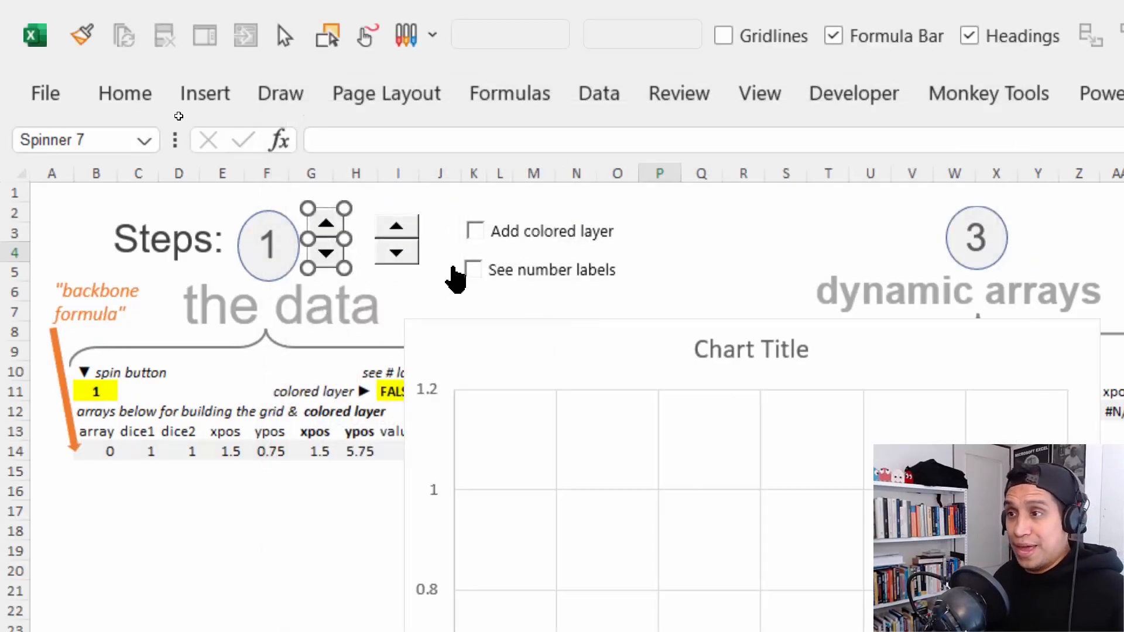
- Delete the new demo spin button and check the cell link of the original one
{"action": "key", "text": "Delete"}
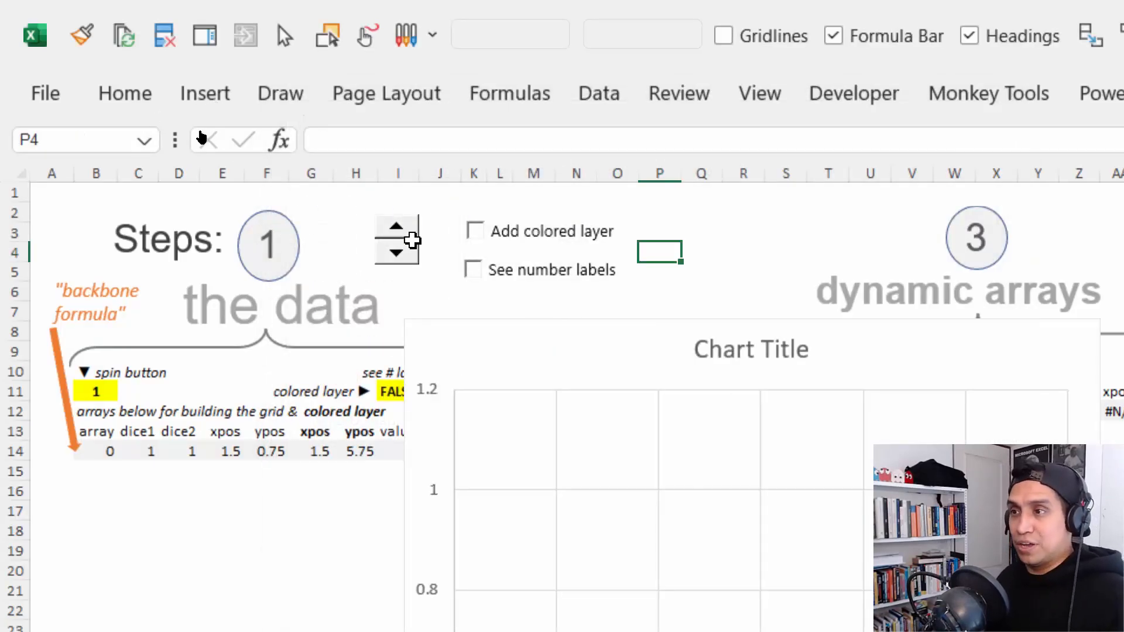
{"action": "right_click", "coordinate": [390, 262]}
{"action": "key", "text": "Escape"}
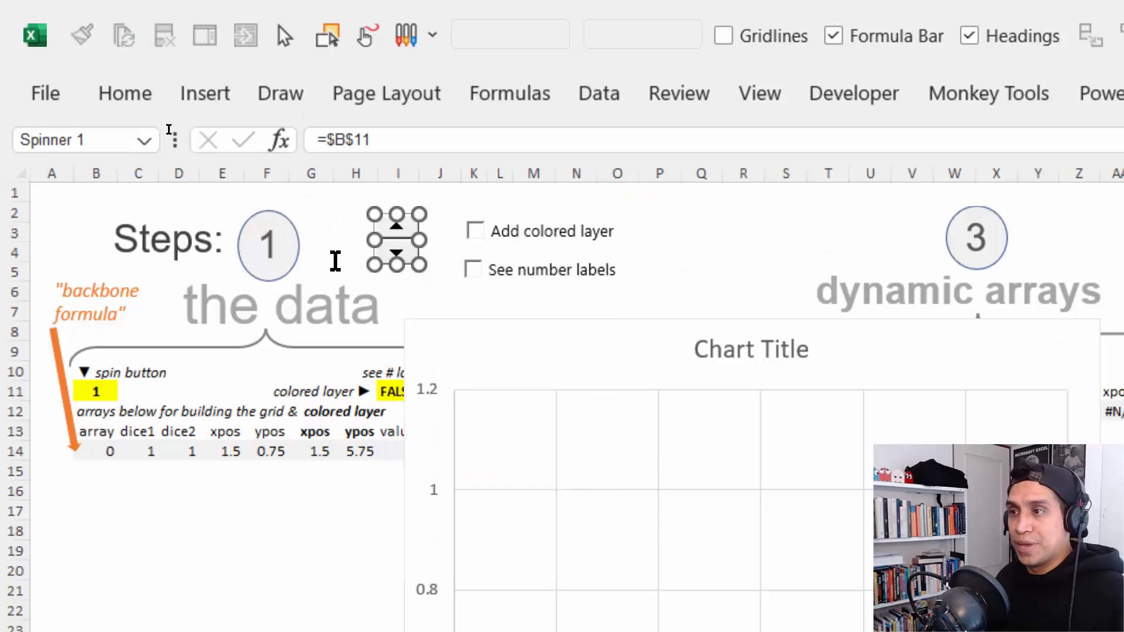
{"action": "key", "text": "Escape"}
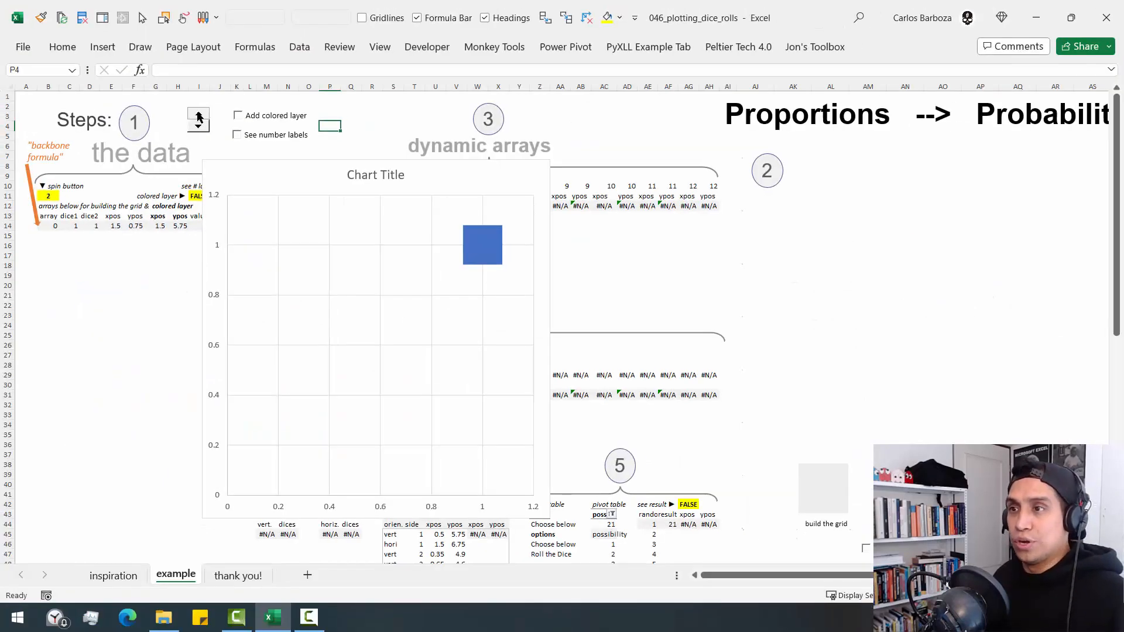
- Raise B11 one unit at a time to 6 with the spinner, plotting the squares one by one
{"action": "left_click", "coordinate": [198, 114]}
{"action": "left_click", "coordinate": [198, 115]}
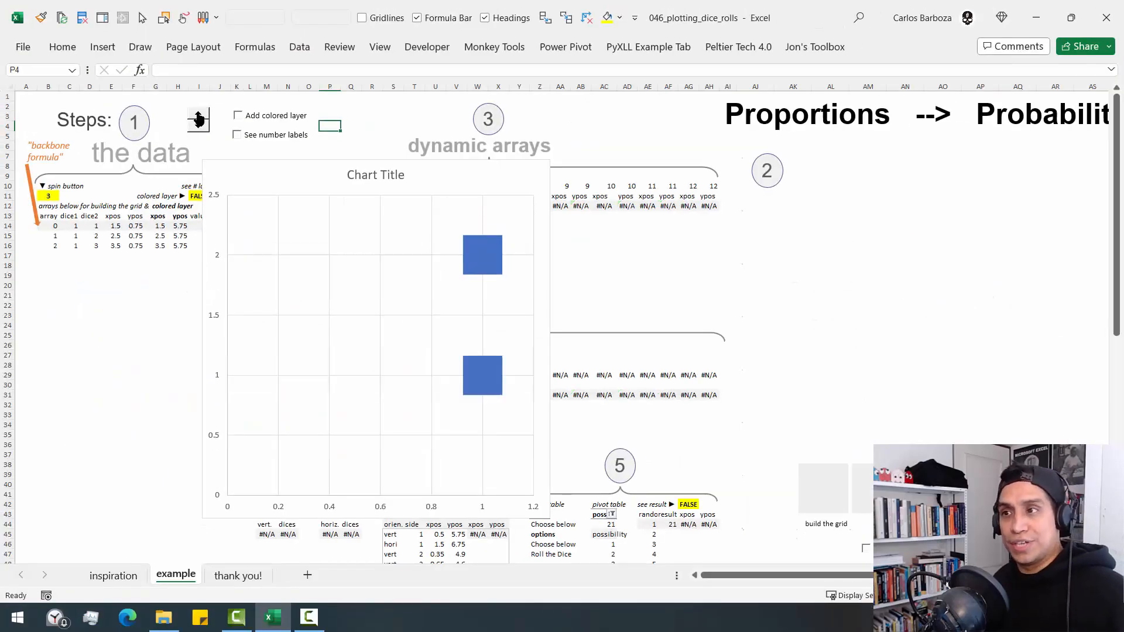
{"action": "left_click", "coordinate": [199, 115]}
{"action": "left_click", "coordinate": [199, 115]}
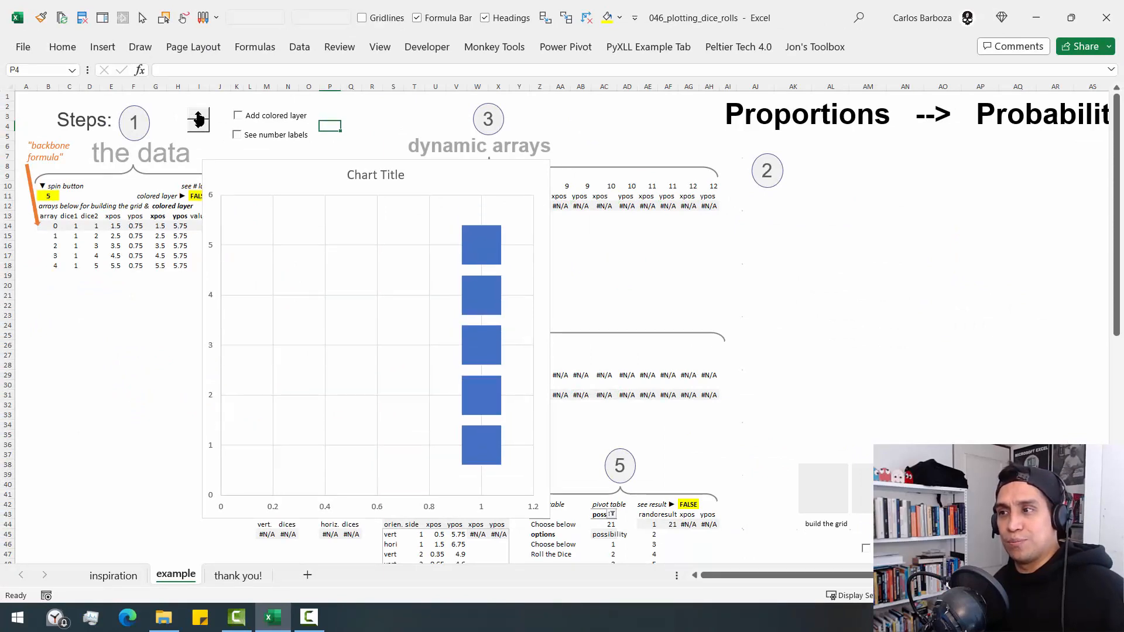
{"action": "left_click", "coordinate": [199, 115]}
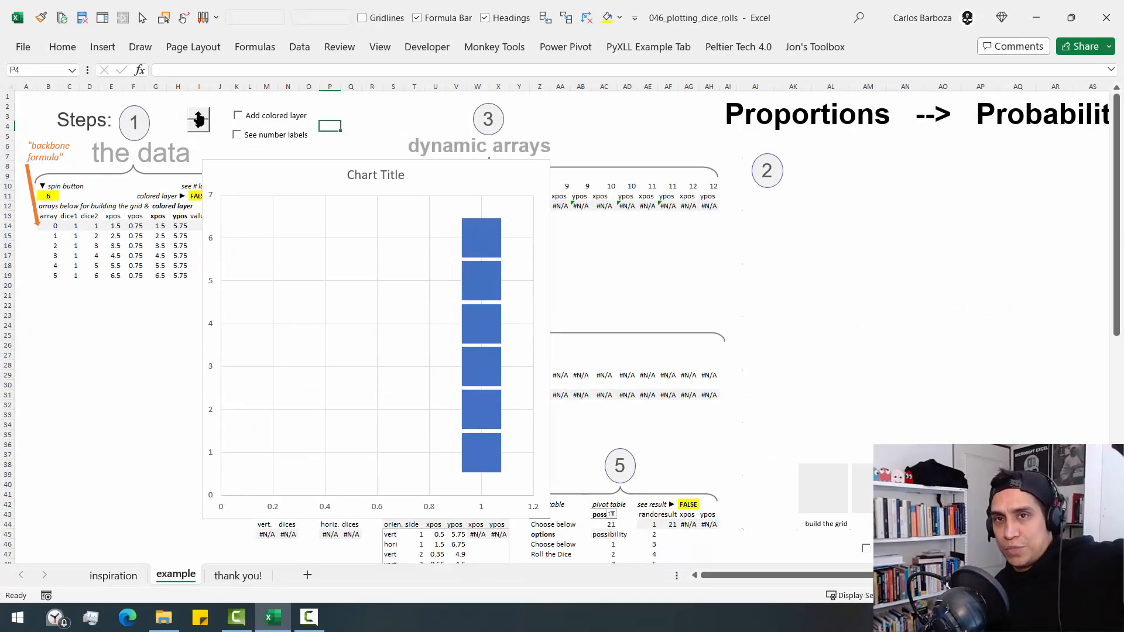
- Raise B11 one unit at a time from 6 to 17 with the spinner, plotting further columns of squares
{"action": "left_click", "coordinate": [199, 115]}
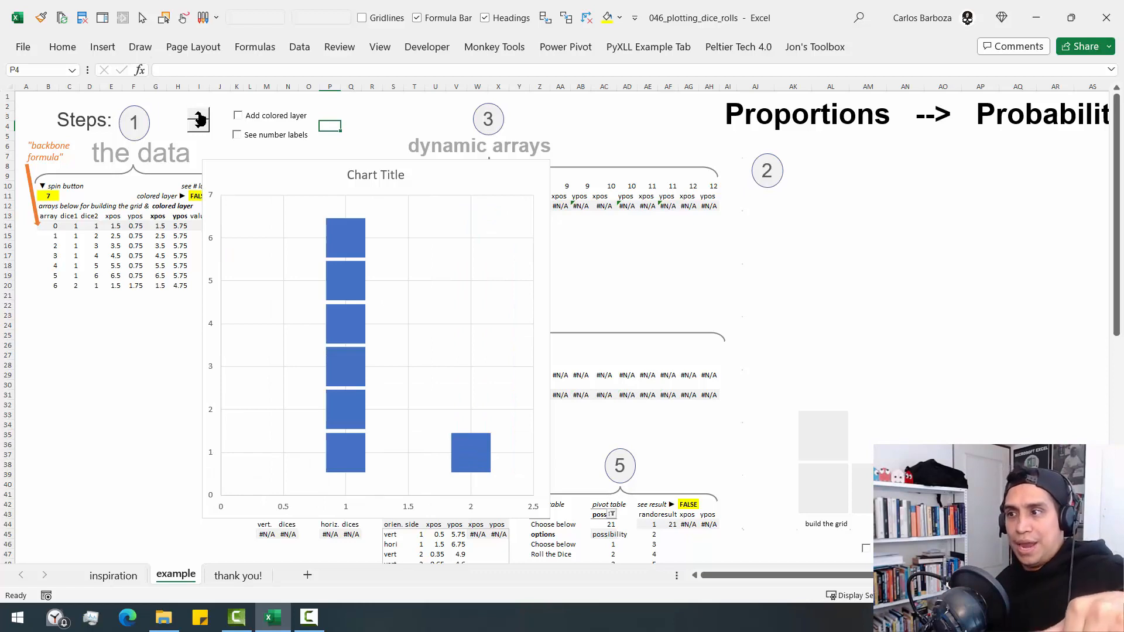
{"action": "left_click", "coordinate": [199, 117]}
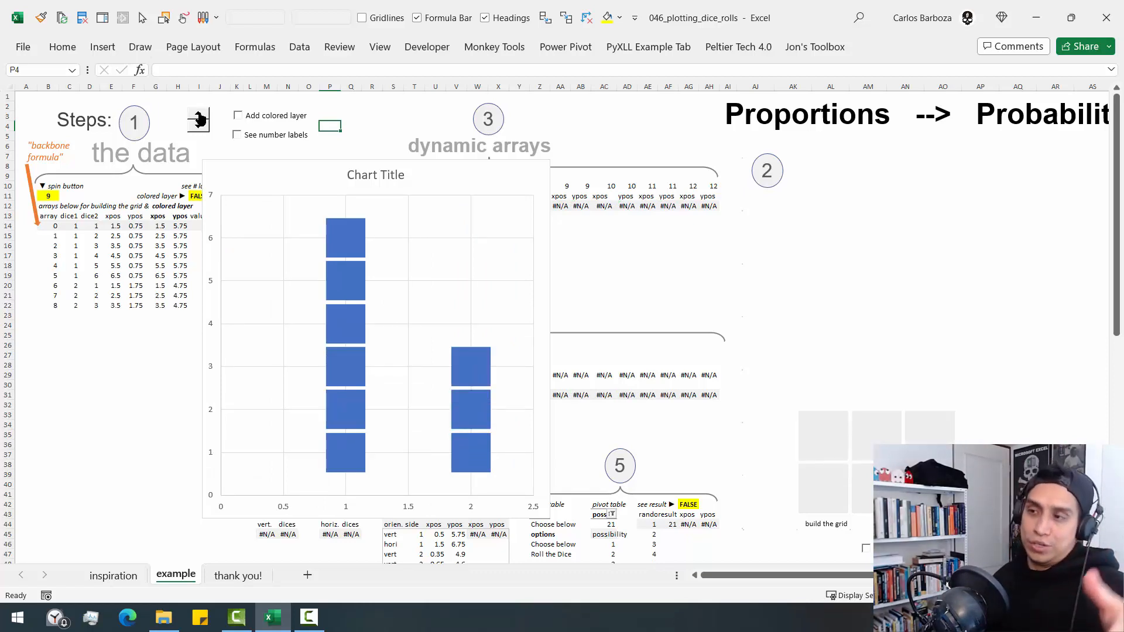
{"action": "left_click", "coordinate": [199, 117]}
{"action": "left_click", "coordinate": [199, 116]}
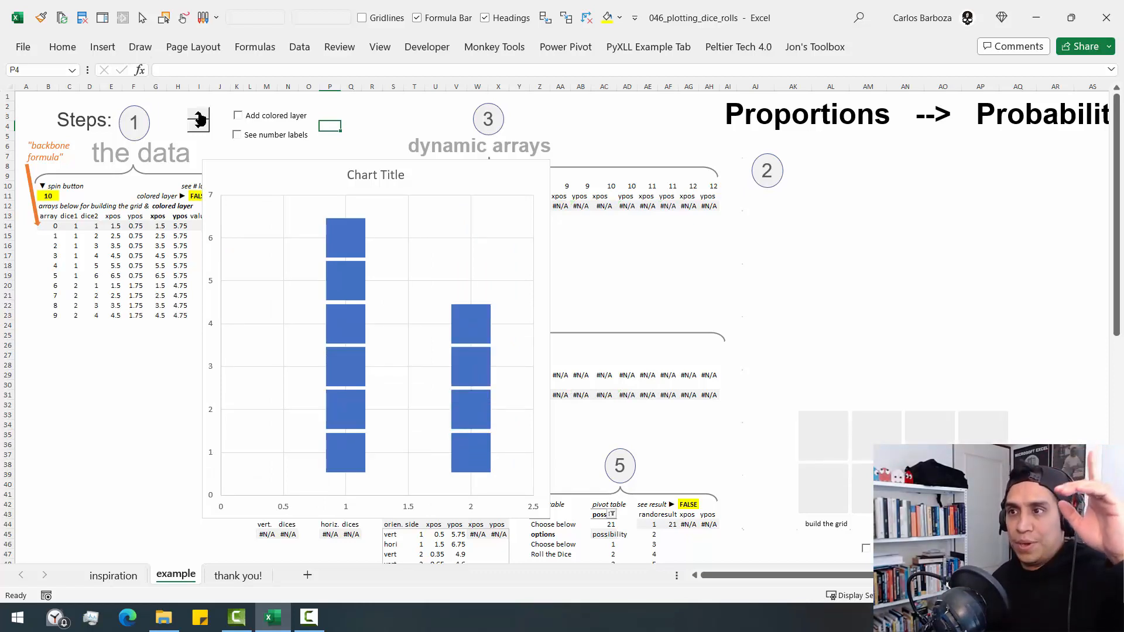
{"action": "left_click", "coordinate": [199, 117]}
{"action": "left_click", "coordinate": [199, 116]}
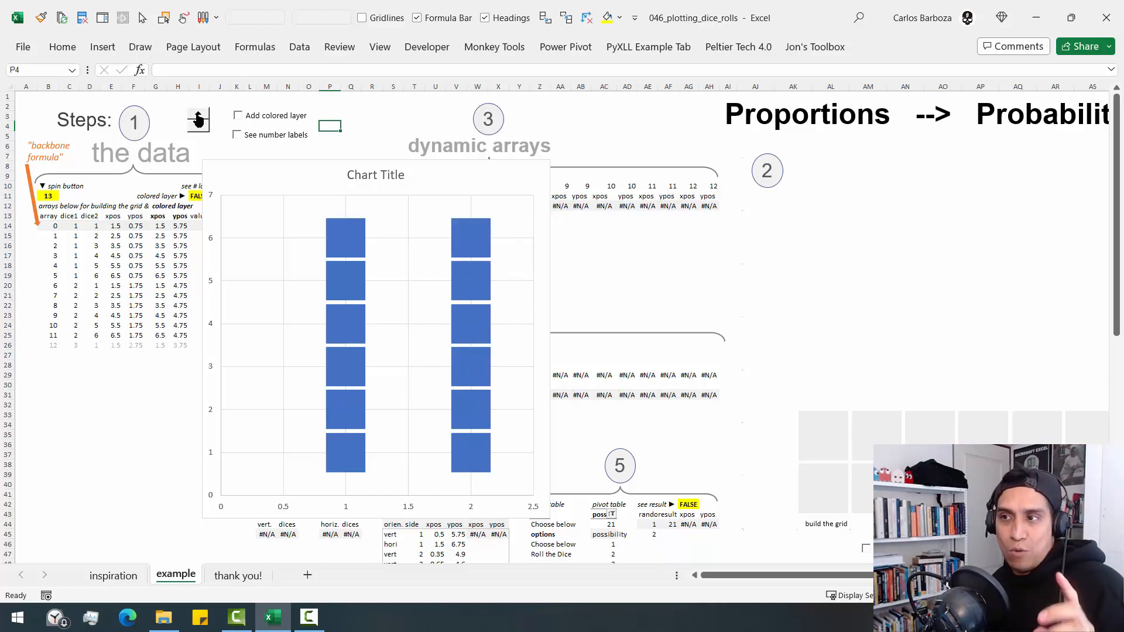
{"action": "left_click", "coordinate": [200, 117]}
{"action": "left_click", "coordinate": [199, 116]}
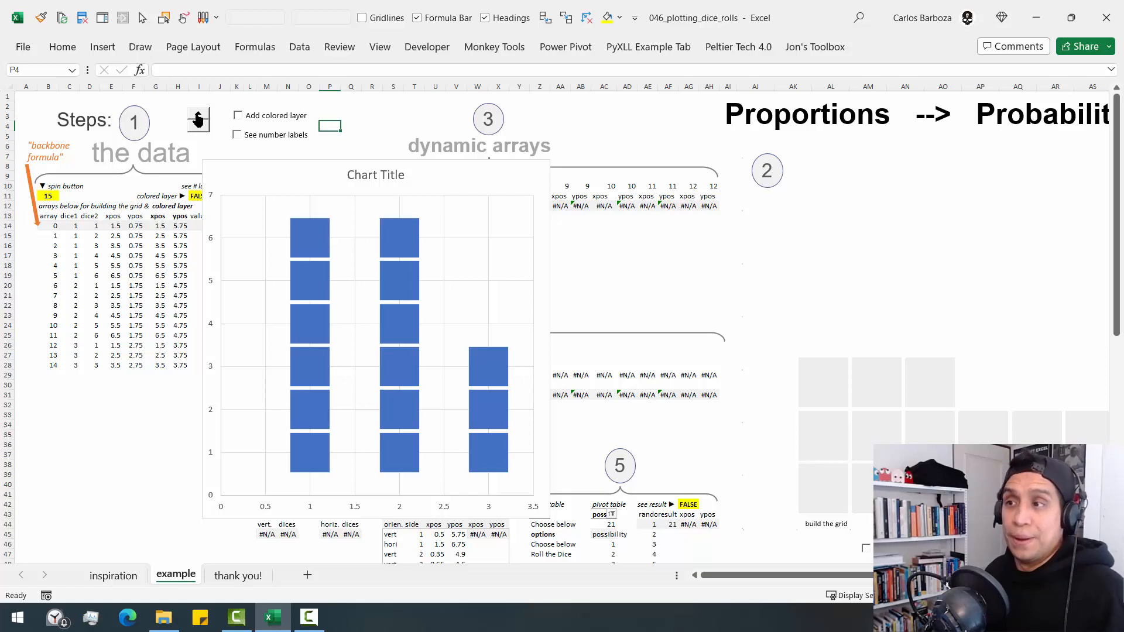
{"action": "left_click", "coordinate": [199, 120]}
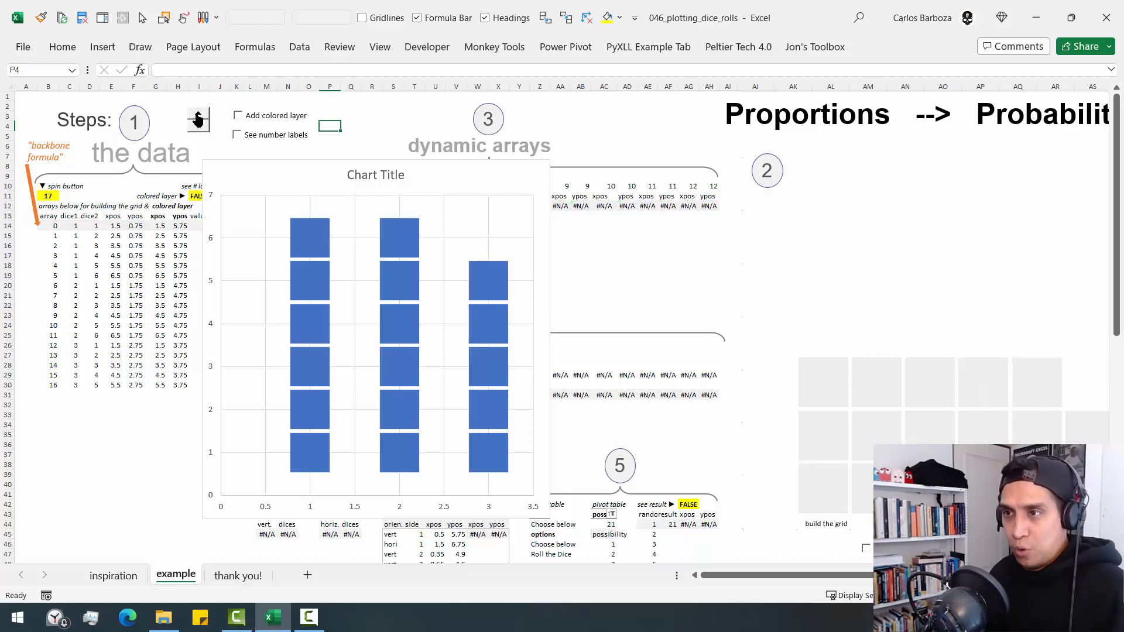
- Move the chart clear of the data columns and inspect the xpos formula in cell E14
{"action": "left_click", "coordinate": [321, 250]}
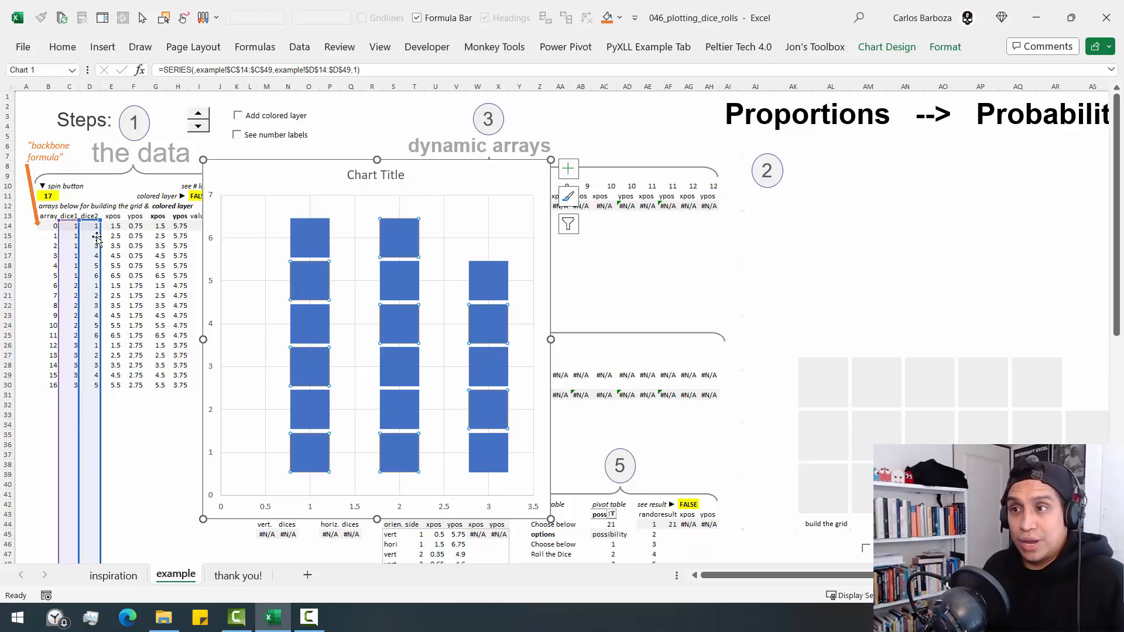
{"action": "left_click", "coordinate": [116, 226]}
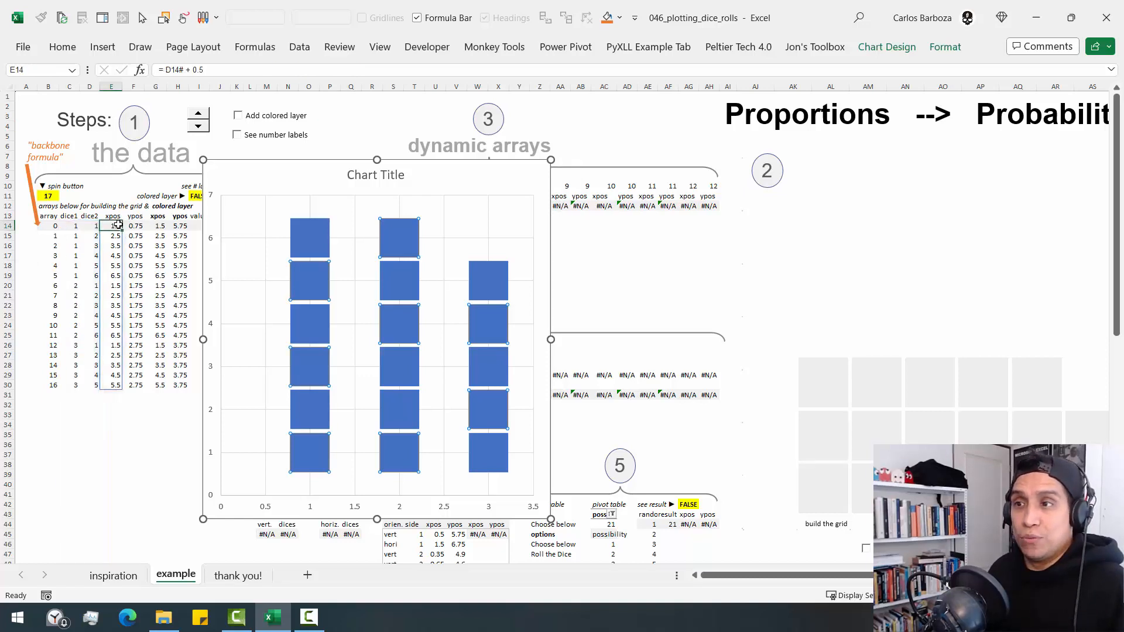
{"action": "left_click_drag", "start_coordinate": [265, 177], "coordinate": [377, 200]}
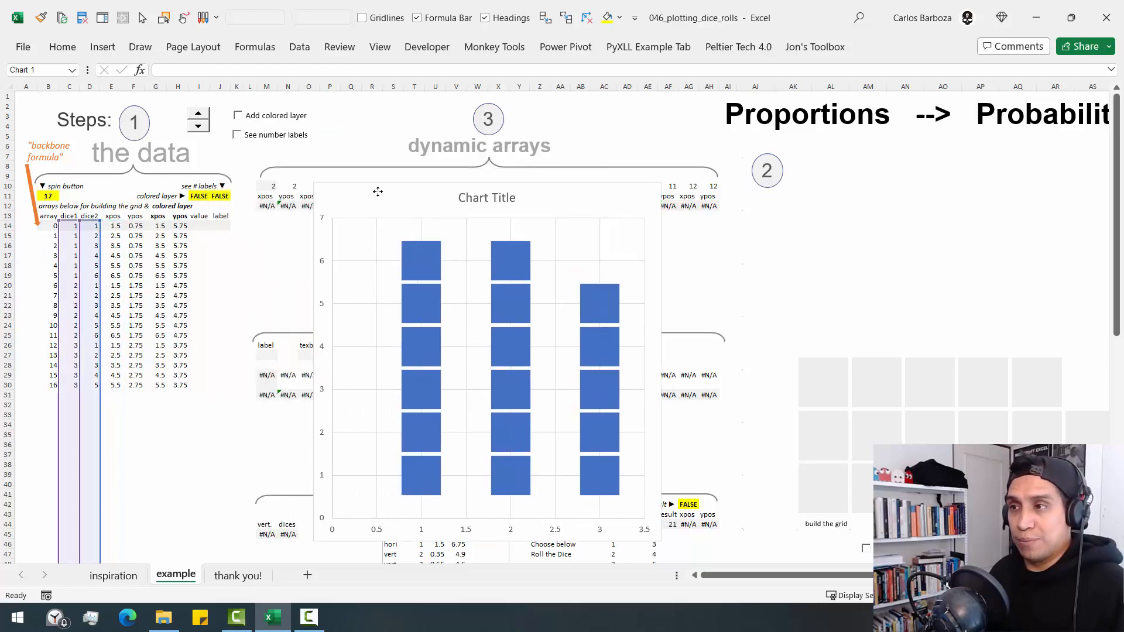
{"action": "left_click", "coordinate": [121, 228]}
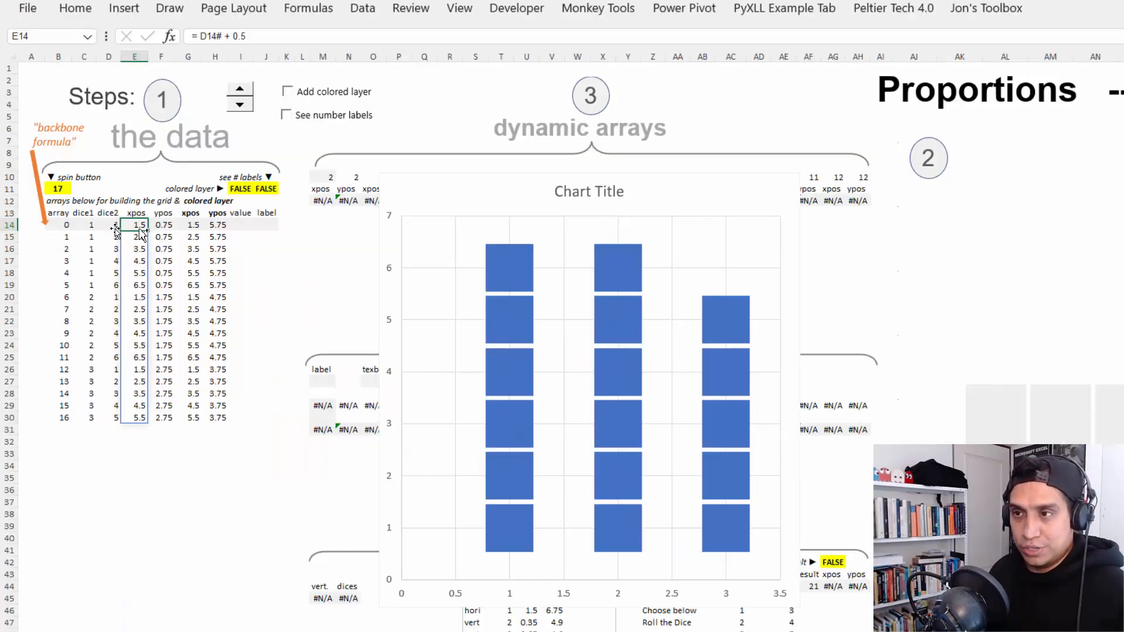
{"action": "key", "text": "F2"}
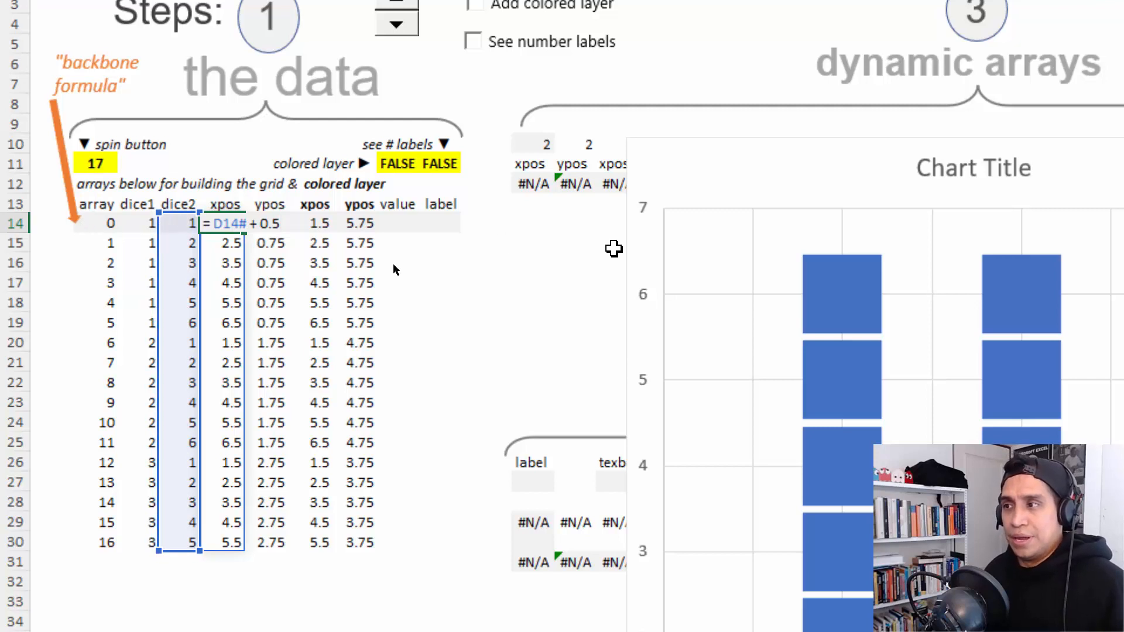
{"action": "key", "text": "Escape"}
- Move the chart beside the ypos column and select its series to examine the dice1 and dice2 source ranges
{"action": "left_click_drag", "start_coordinate": [720, 156], "coordinate": [386, 80]}
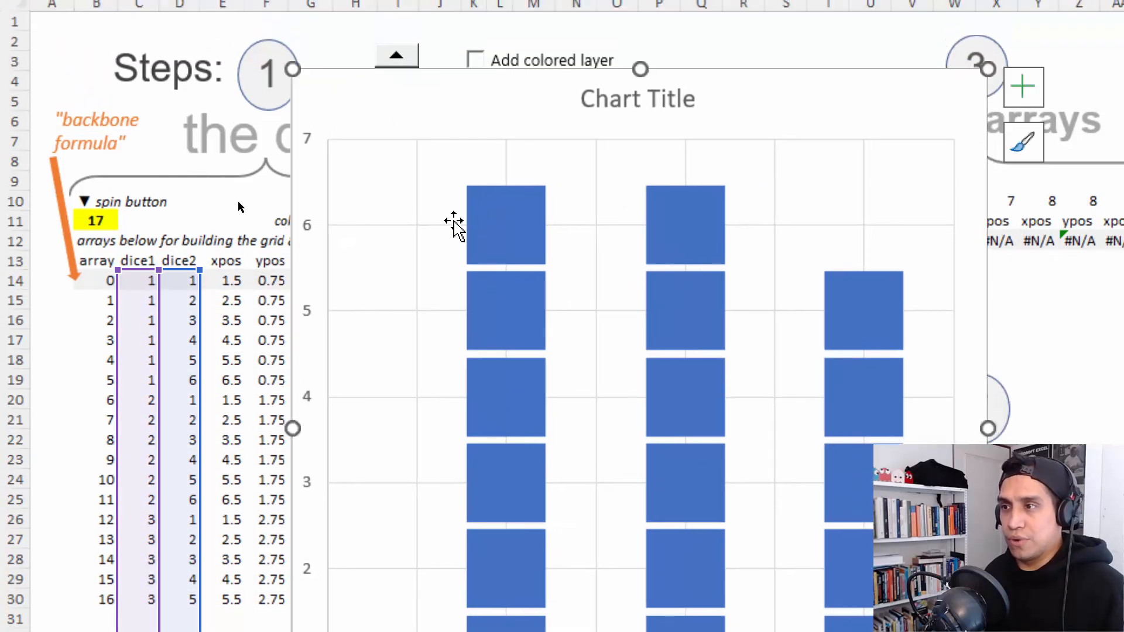
{"action": "left_click", "coordinate": [502, 244]}
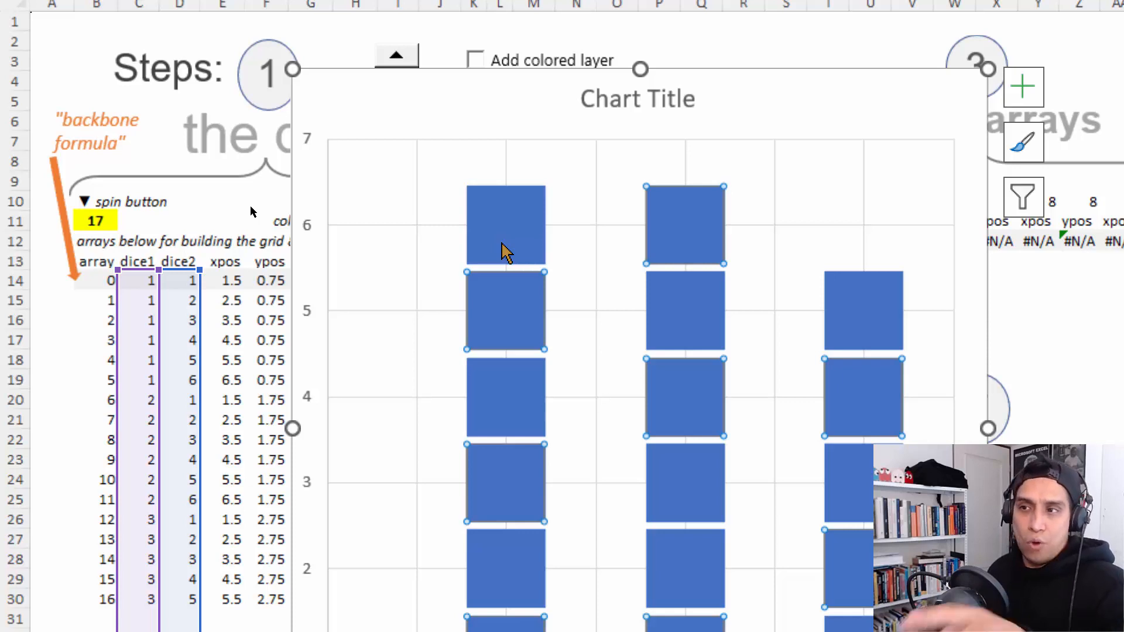
{"action": "key", "text": "ctrl+2"}
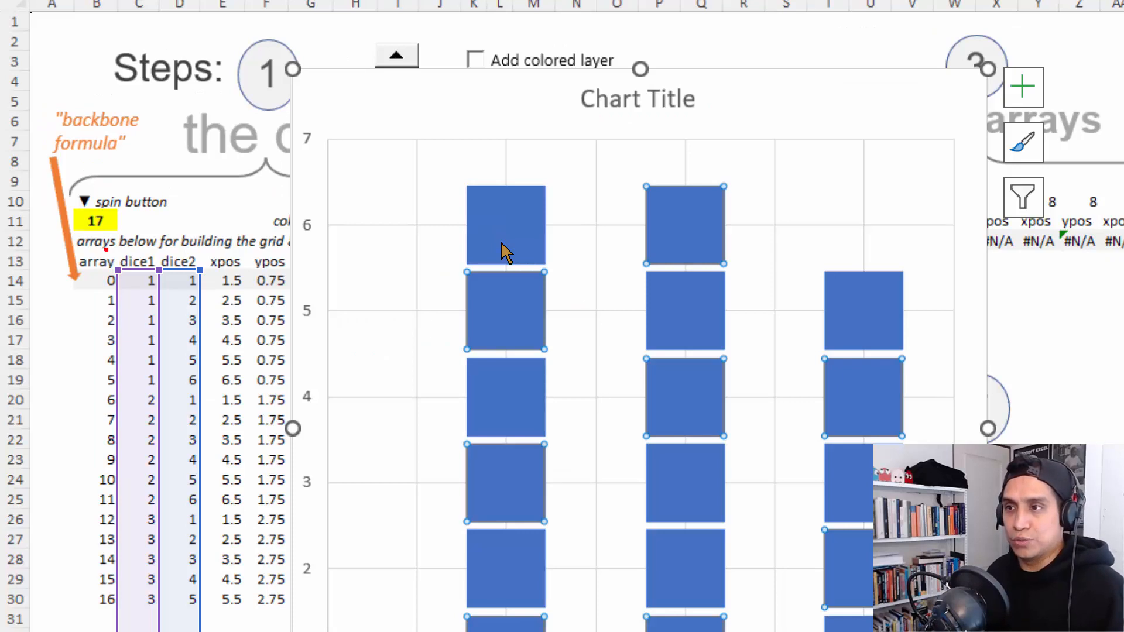
{"action": "left_click_drag", "start_coordinate": [106, 249], "coordinate": [164, 517]}
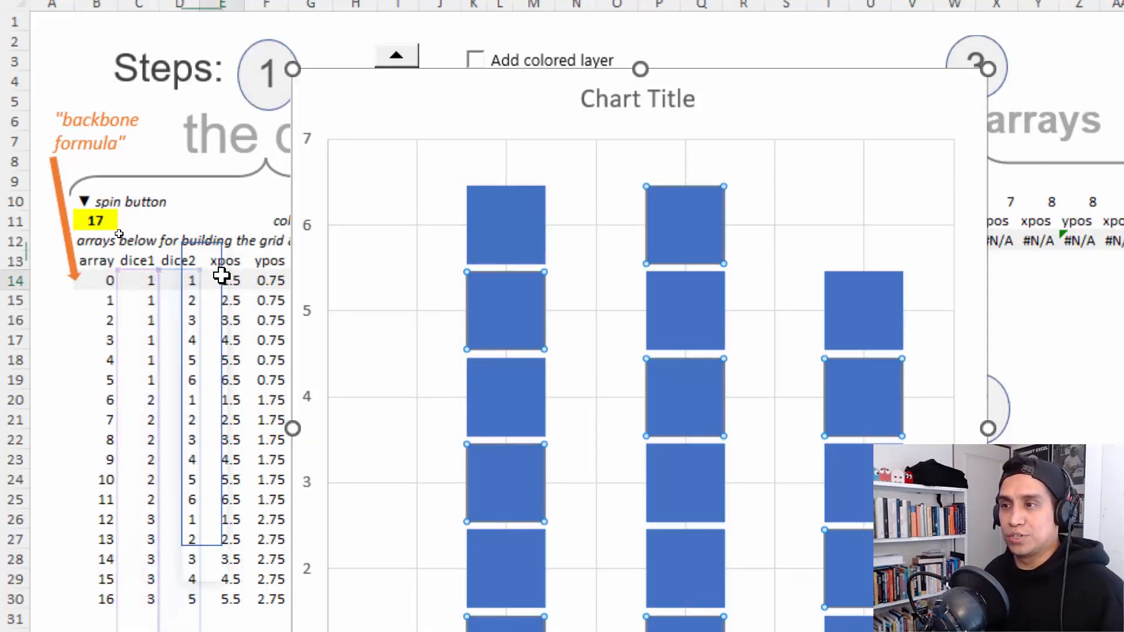
- Recheck the xpos formula in E14 and move the chart down to uncover the spinner and checkboxes
{"action": "double_click", "coordinate": [221, 275]}
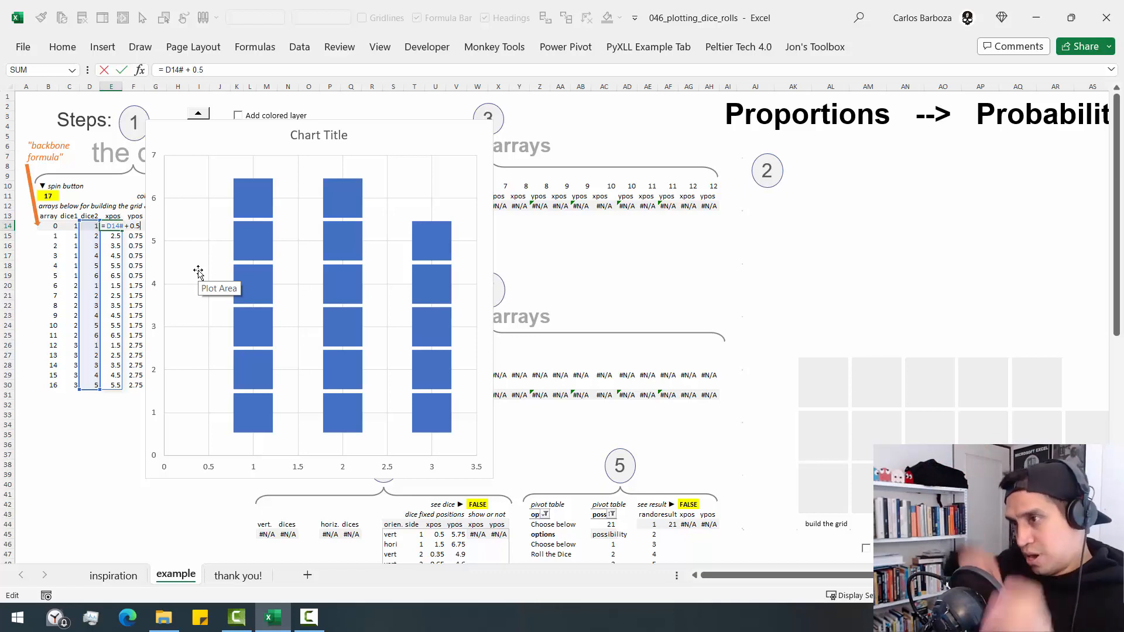
{"action": "key", "text": "ctrl+Return"}
{"action": "left_click_drag", "start_coordinate": [259, 130], "coordinate": [272, 174]}
{"action": "key", "text": "Escape"}
- Show the number labels, colored layer and dice on the step 2 chart, examine the vertical dice, and hide all three
{"action": "left_click", "coordinate": [237, 135]}
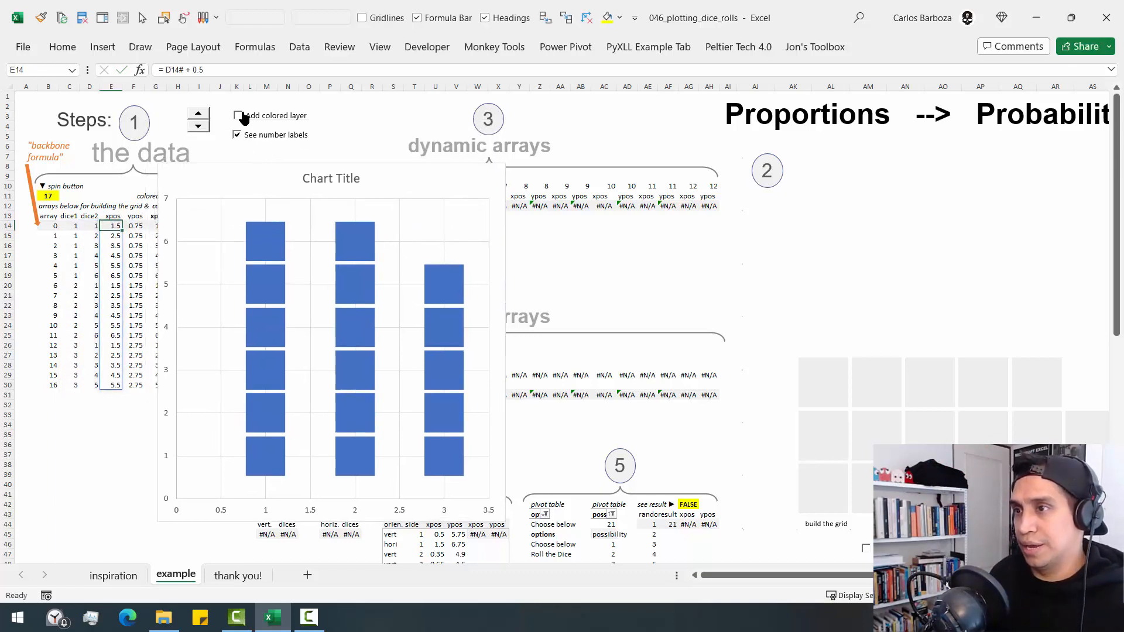
{"action": "left_click", "coordinate": [237, 115]}
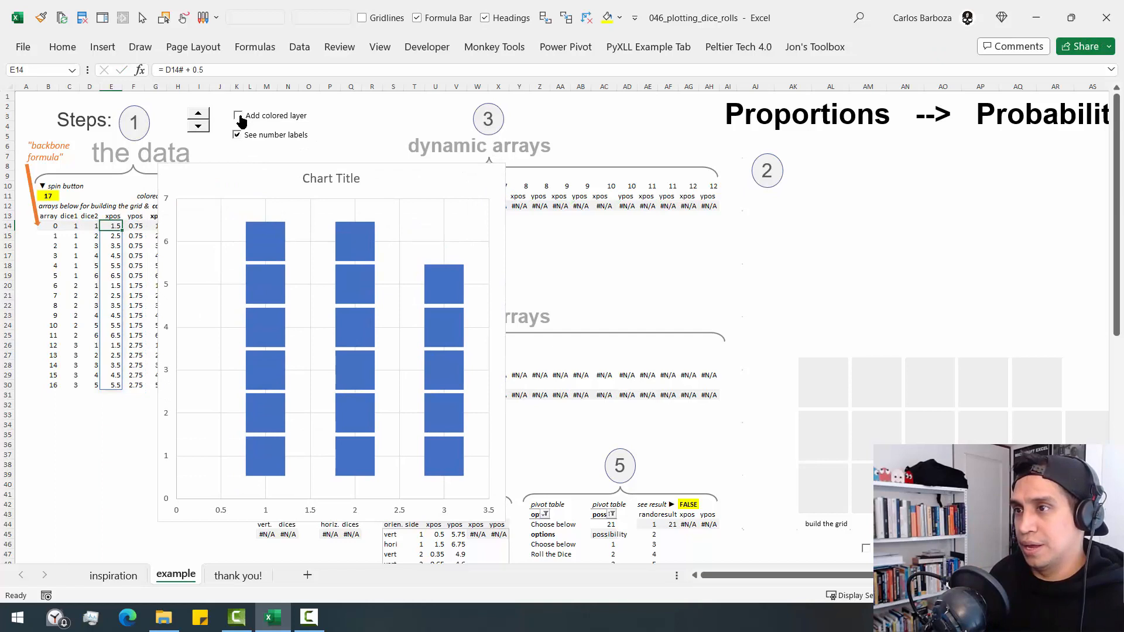
{"action": "left_click", "coordinate": [866, 549]}
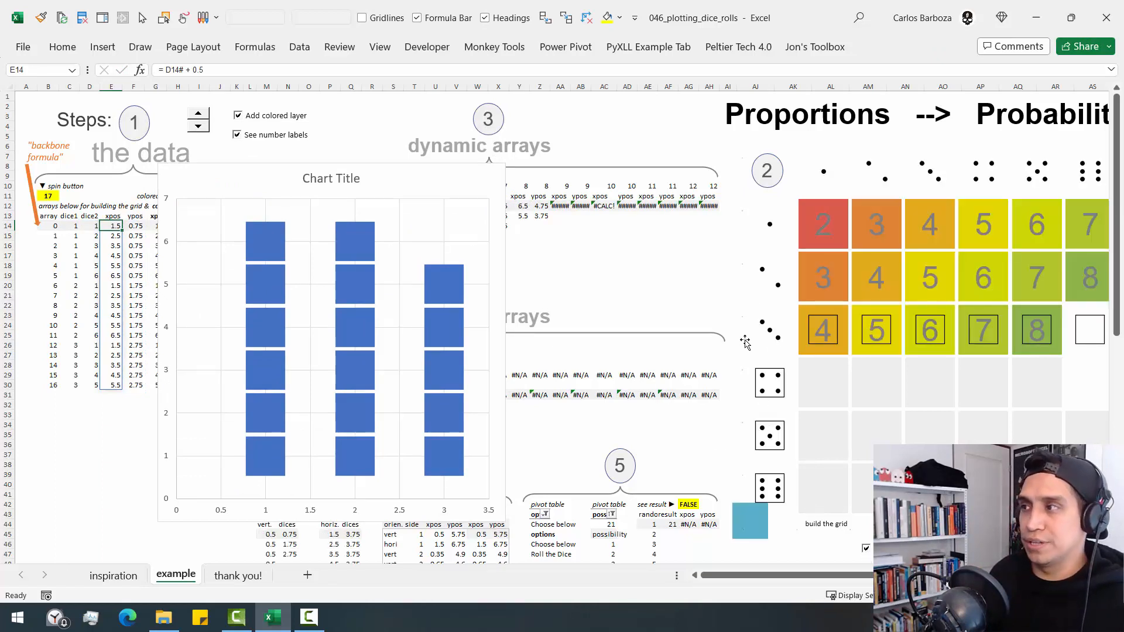
{"action": "mouse_move", "coordinate": [762, 381]}
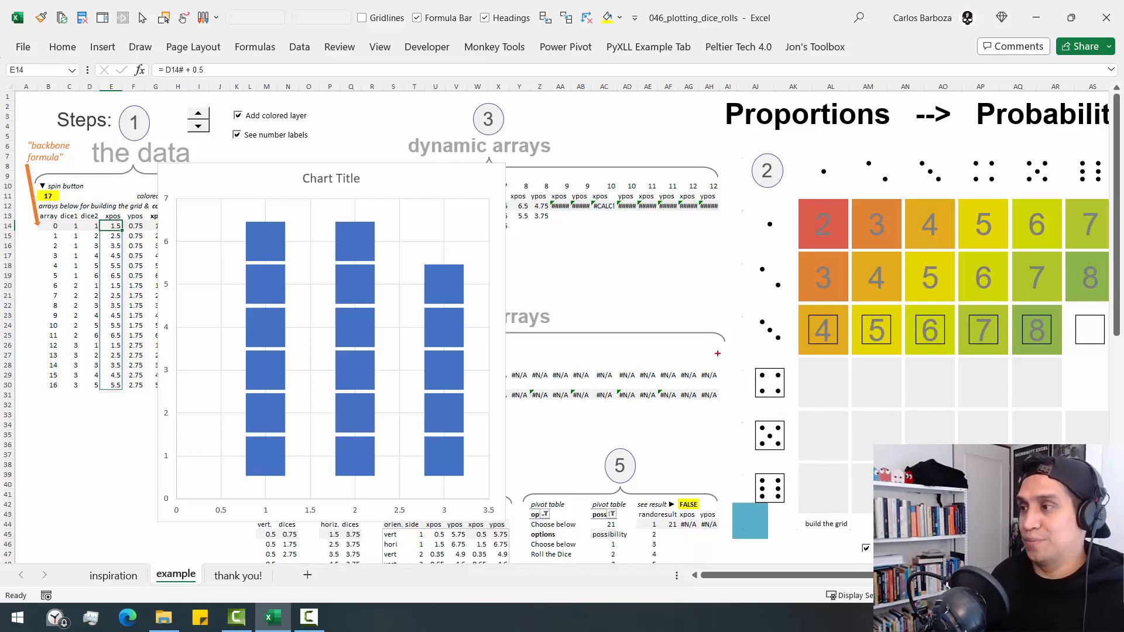
{"action": "left_click_drag", "start_coordinate": [722, 333], "coordinate": [797, 516]}
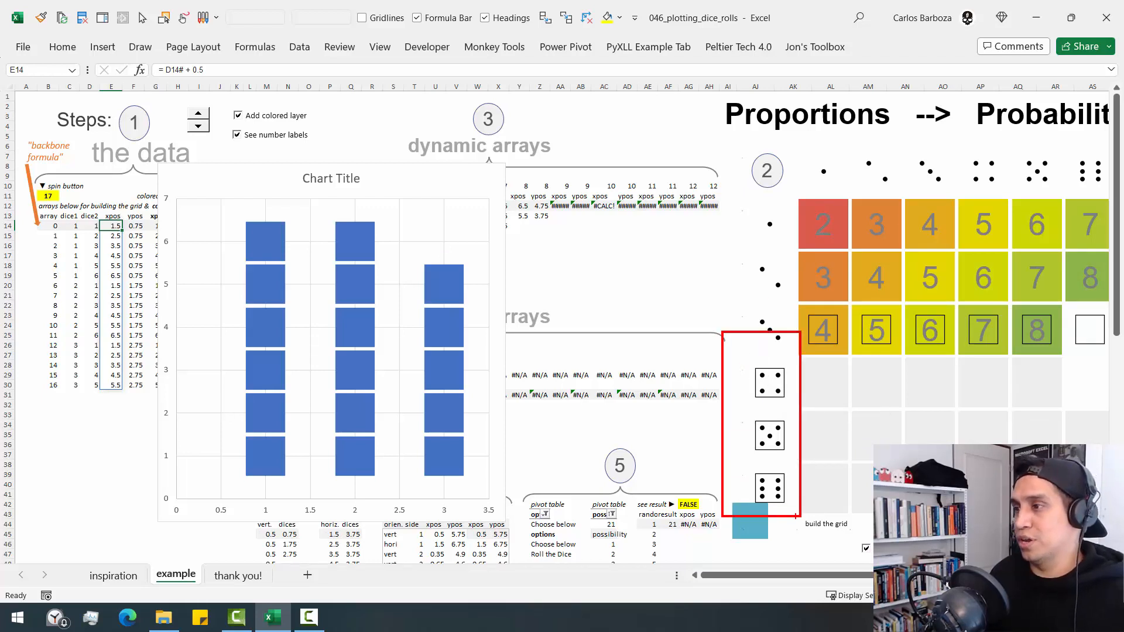
{"action": "key", "text": "Escape"}
{"action": "left_click", "coordinate": [867, 549]}
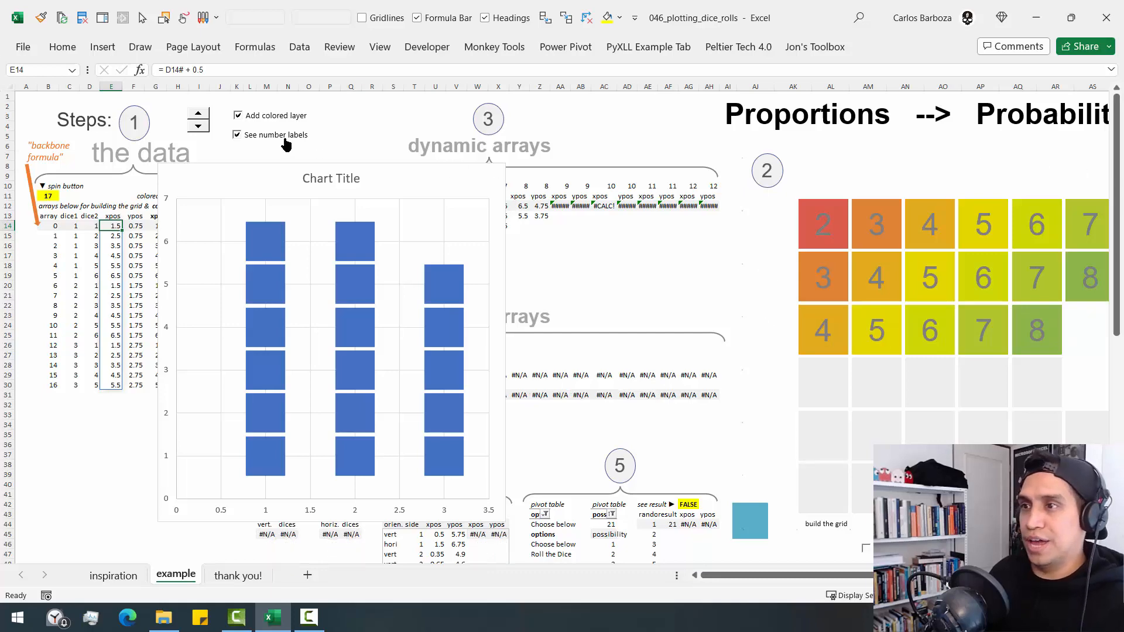
{"action": "left_click", "coordinate": [270, 123]}
- Inspect the xpos formula in E14 and the ypos formula in F14
{"action": "key", "text": "F2"}
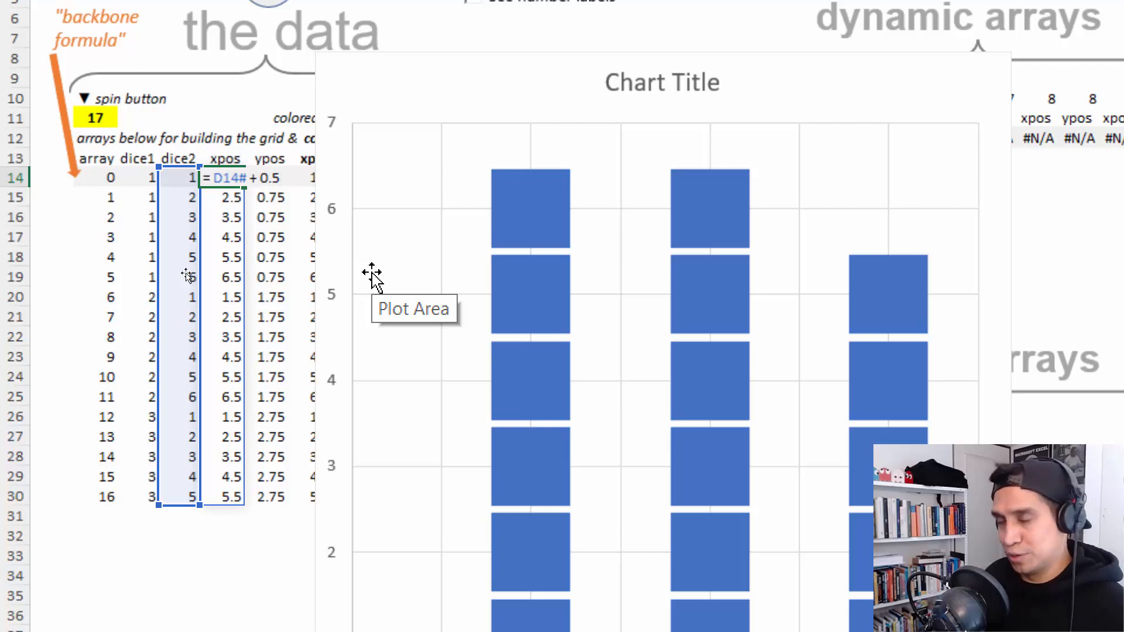
{"action": "key", "text": "Escape"}
{"action": "key", "text": "Right"}
{"action": "key", "text": "F2"}
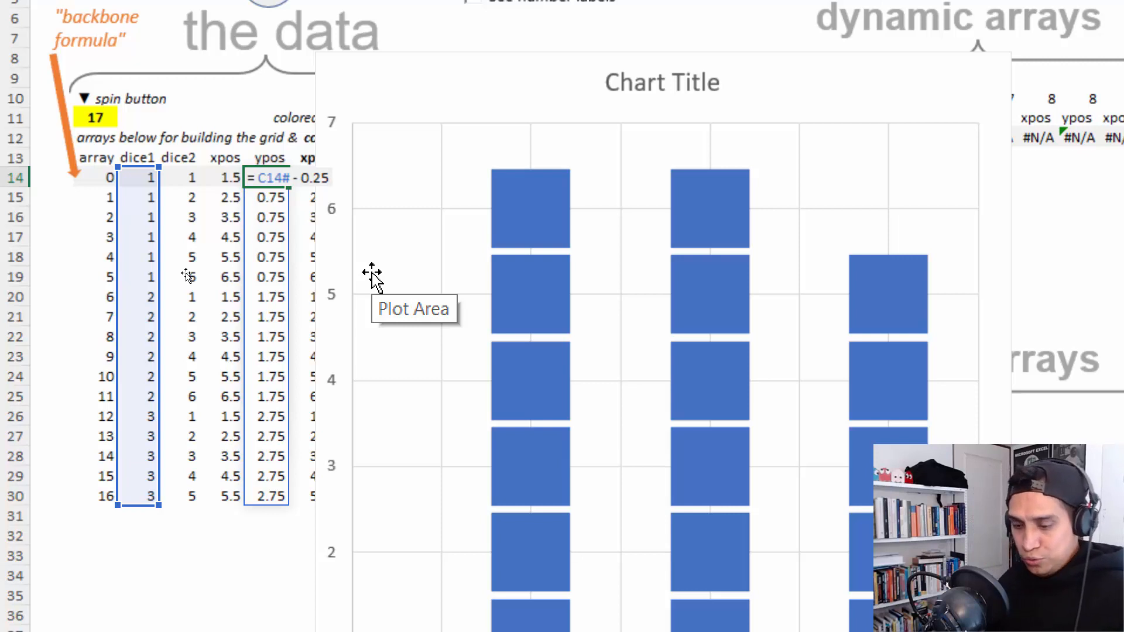
{"action": "key", "text": "Escape"}
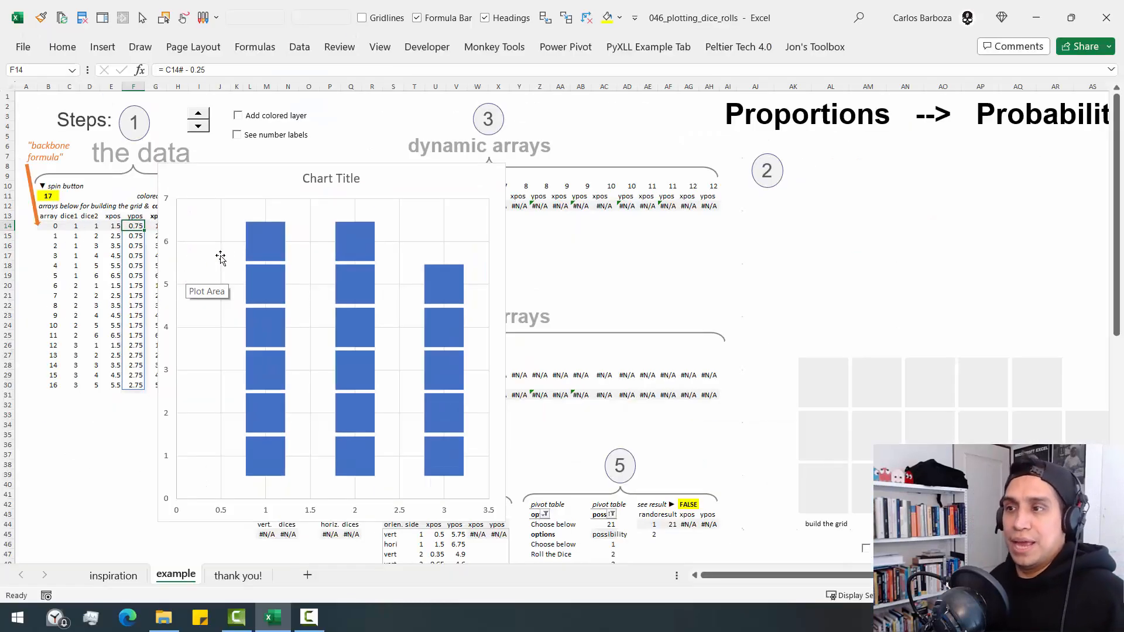
- Set the spin button's linked cell B11 to 0 to empty the chart
{"action": "left_click", "coordinate": [252, 249]}
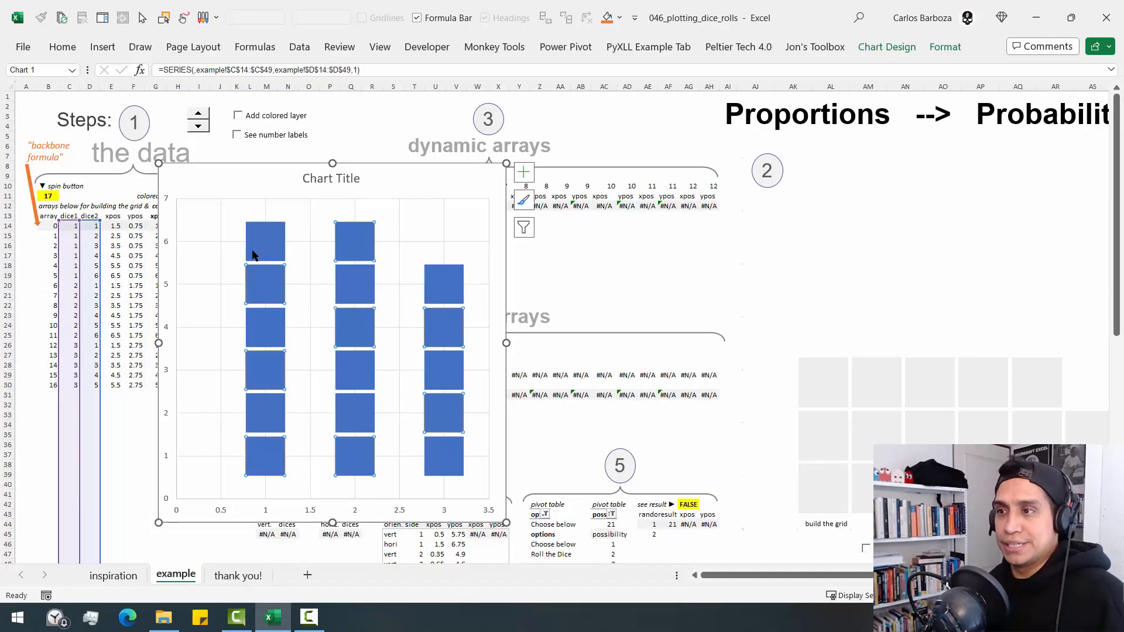
{"action": "left_click", "coordinate": [47, 198]}
{"action": "type", "text": "0"}
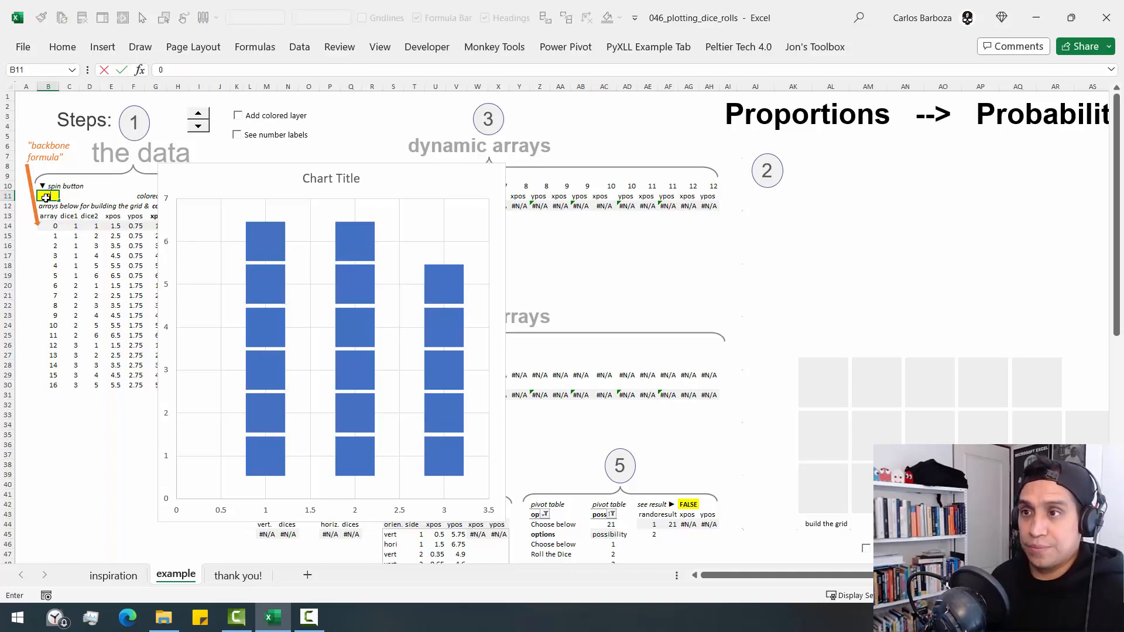
{"action": "key", "text": "Return"}
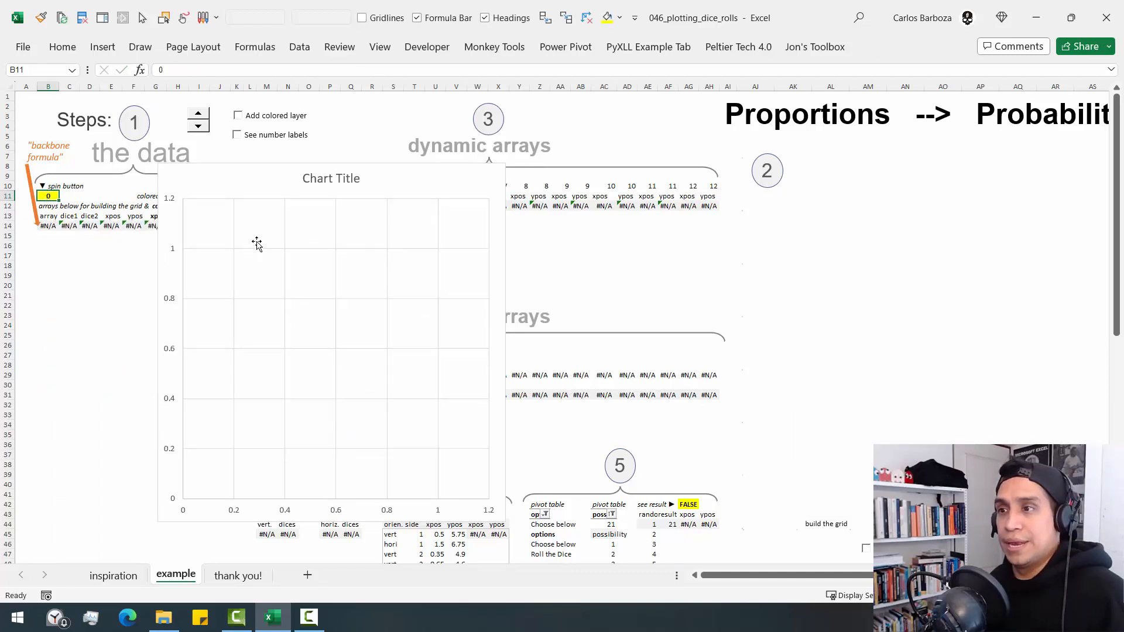
- Set B11 to 10 and shift the chart series' source ranges to xpos E14:E49 and ypos F14:F49
{"action": "type", "text": "10"}
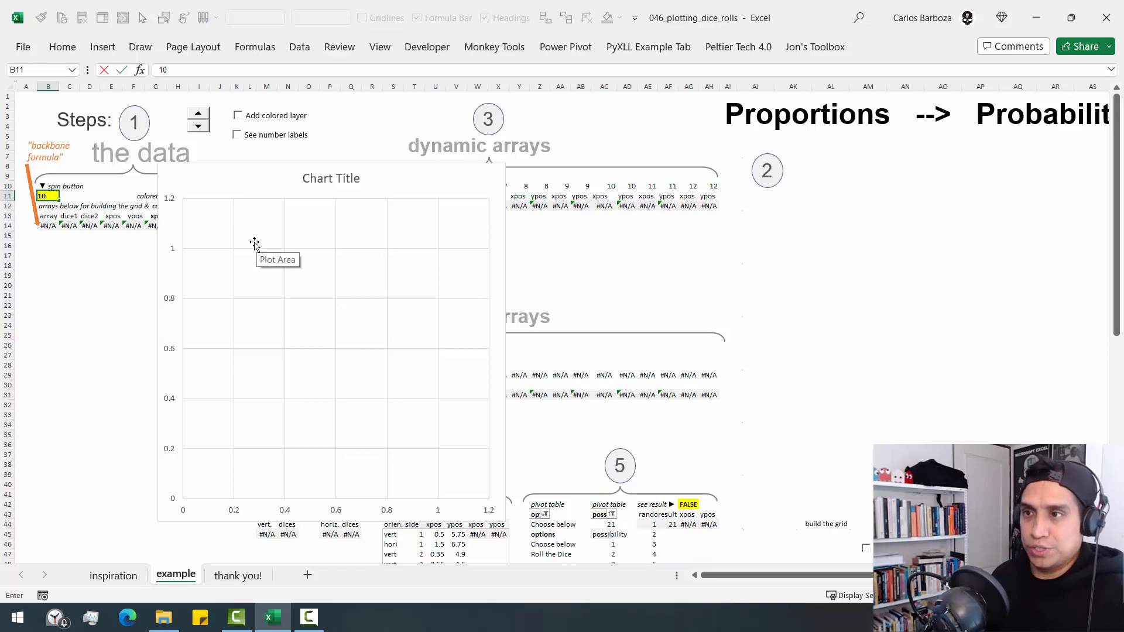
{"action": "key", "text": "Return"}
{"action": "left_click", "coordinate": [294, 237]}
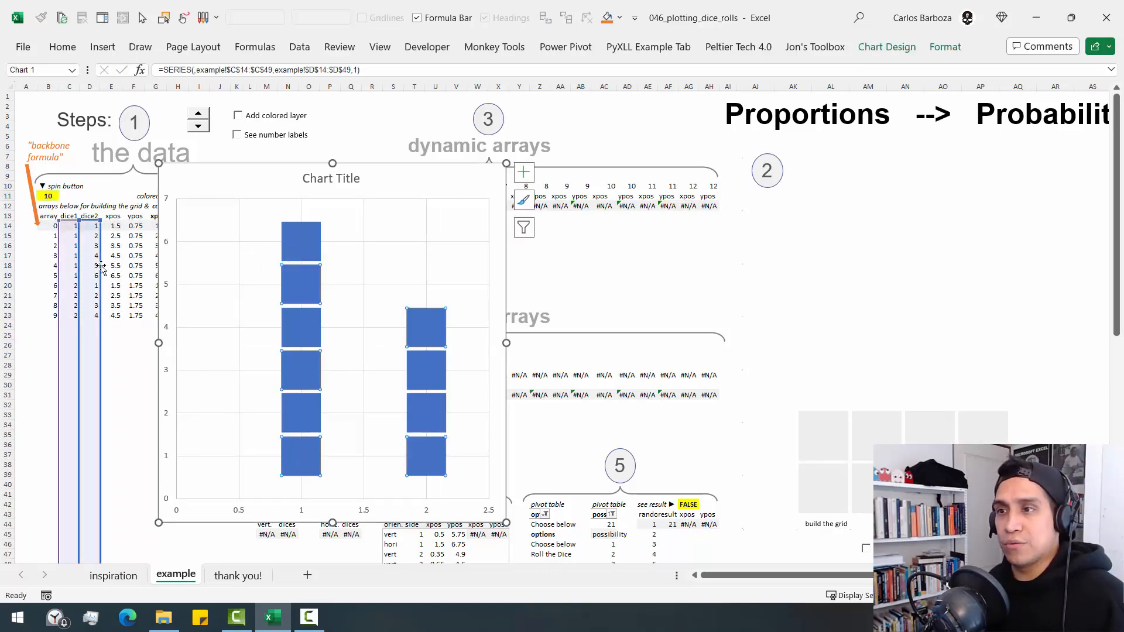
{"action": "left_click_drag", "start_coordinate": [101, 267], "coordinate": [135, 267]}
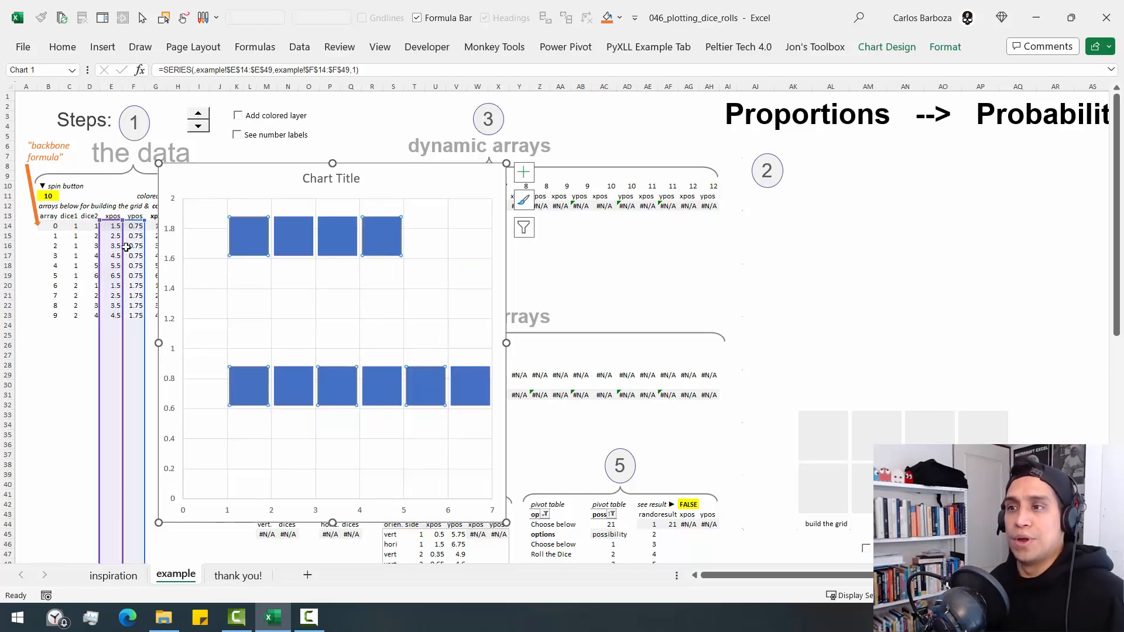
- Reset B11 to 0 and raise it one unit at a time to 4 with the spinner
{"action": "left_click", "coordinate": [55, 197]}
{"action": "type", "text": "0"}
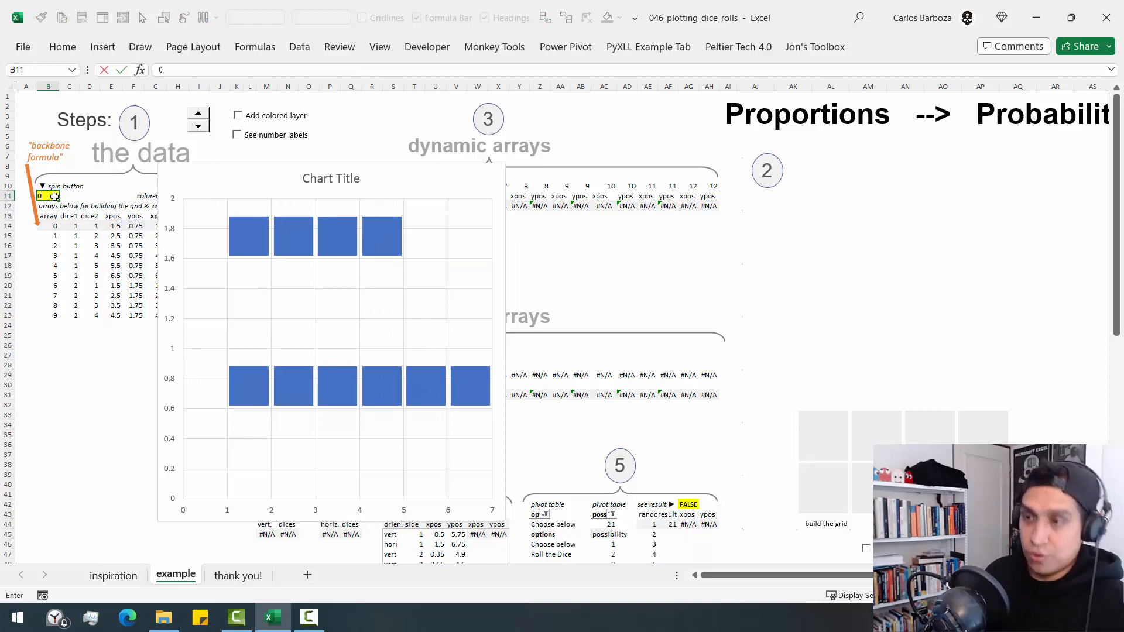
{"action": "key", "text": "ctrl+Return"}
{"action": "left_click", "coordinate": [197, 114]}
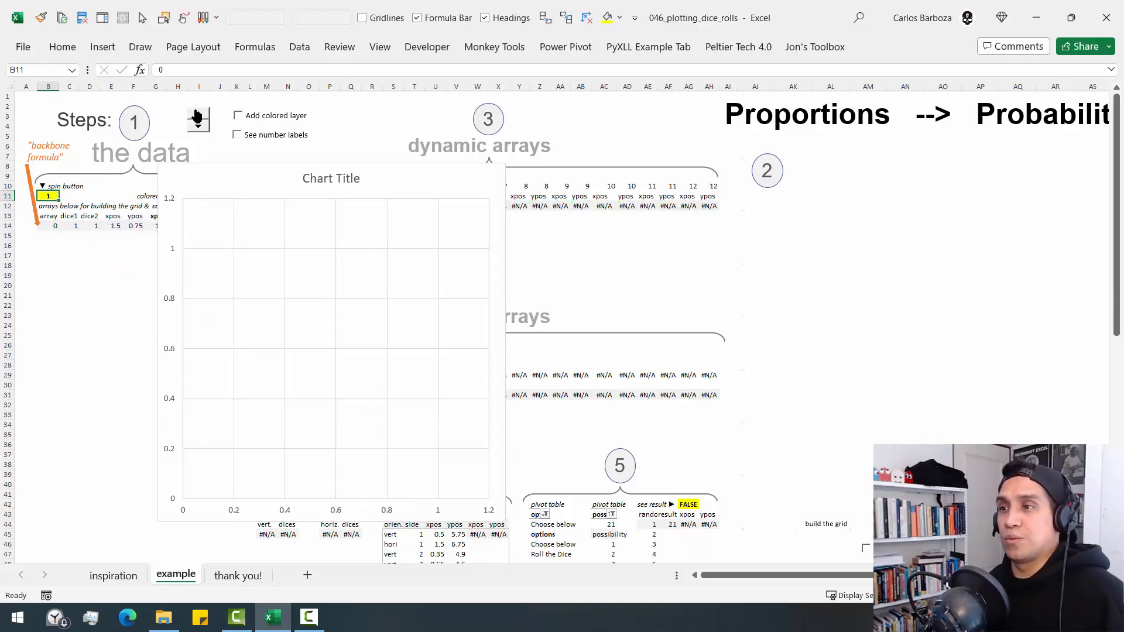
{"action": "left_click", "coordinate": [197, 114]}
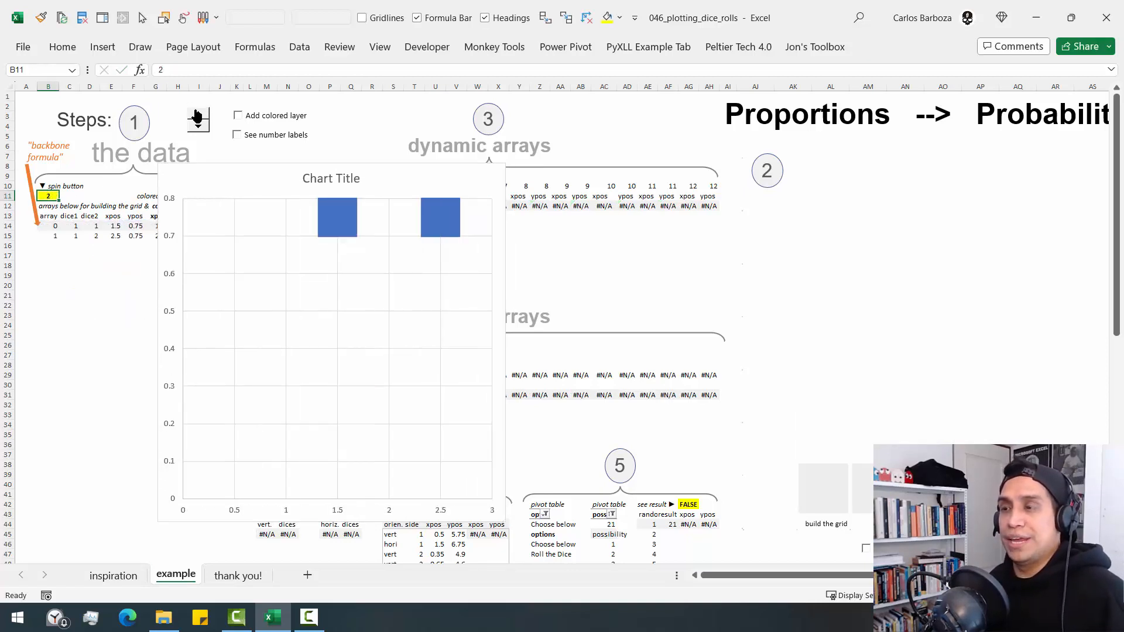
{"action": "left_click", "coordinate": [197, 114]}
{"action": "left_click", "coordinate": [197, 114]}
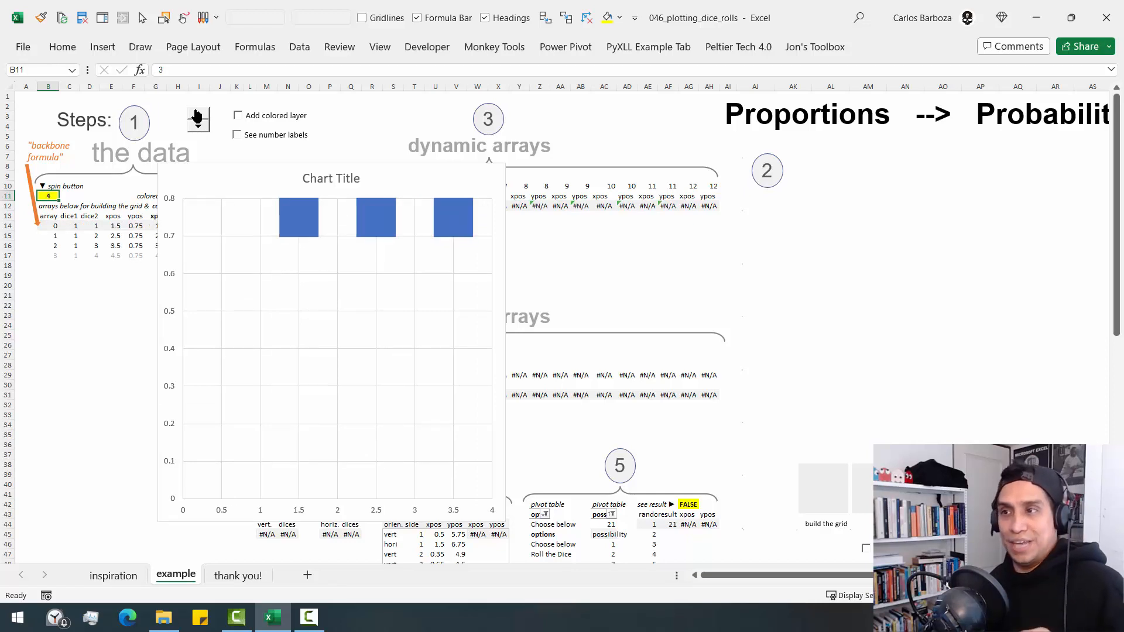
- Raise the linked cell B11 with the spinner to 7
{"action": "left_click", "coordinate": [197, 114]}
{"action": "left_click", "coordinate": [197, 114]}
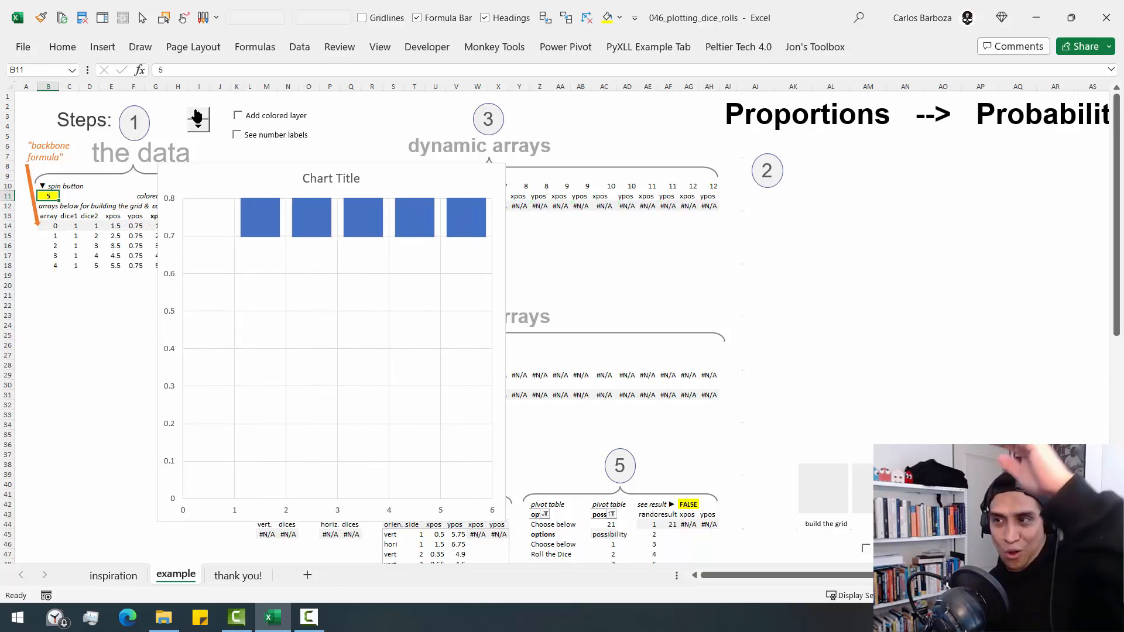
{"action": "left_click", "coordinate": [197, 115]}
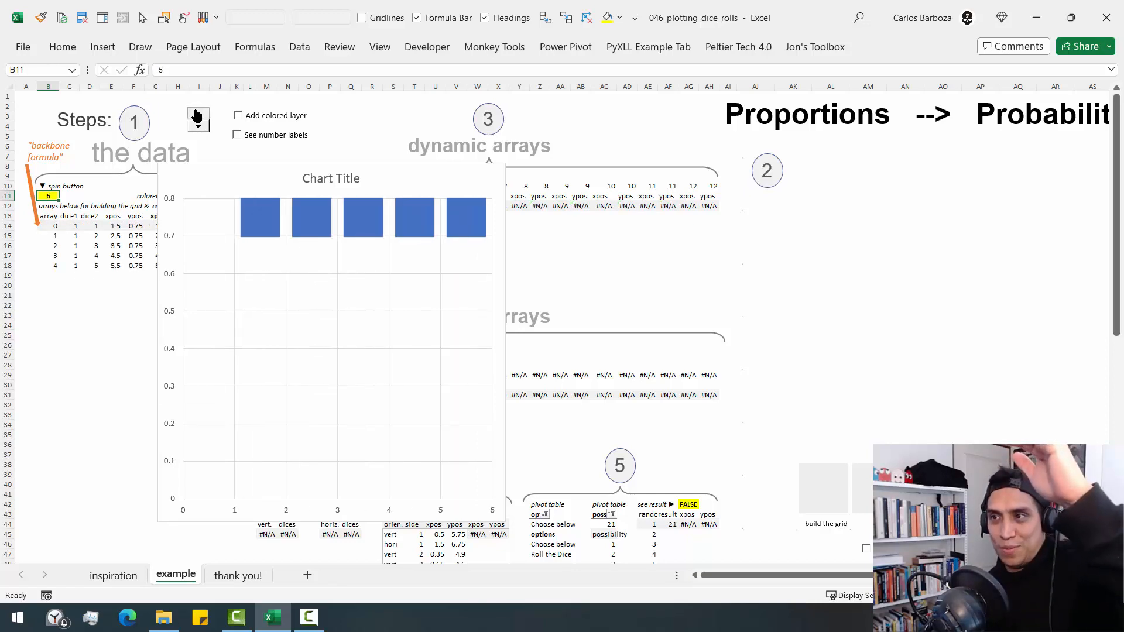
- Set the new chart's vertical axis bounds to a minimum of 0 and a maximum of 7
{"action": "left_click", "coordinate": [169, 233]}
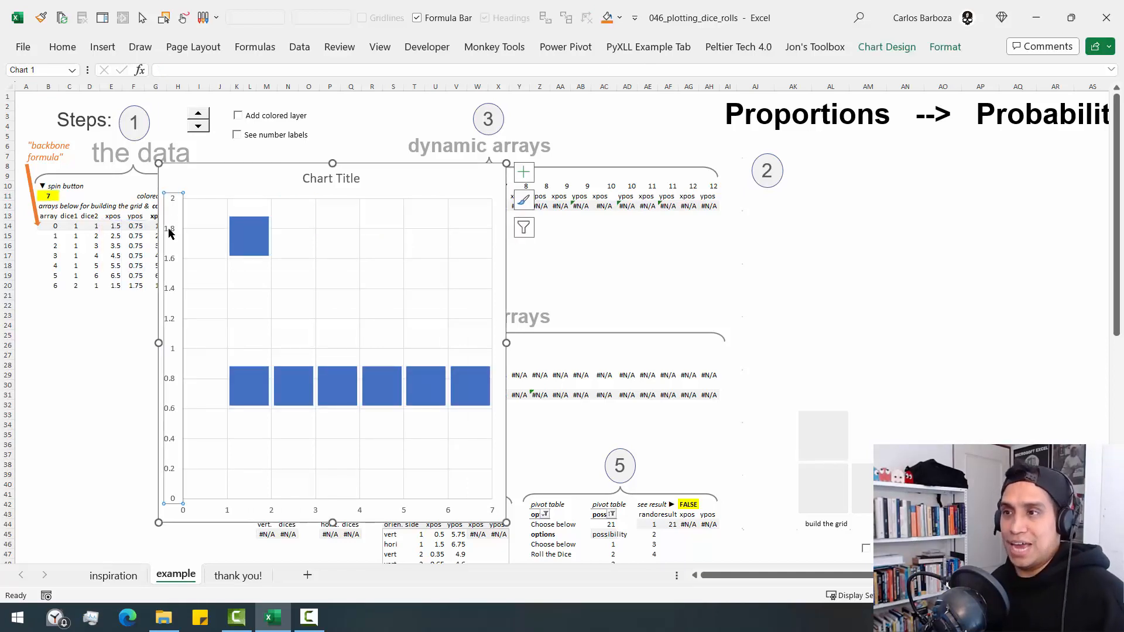
{"action": "double_click", "coordinate": [169, 233]}
{"action": "left_click", "coordinate": [780, 181]}
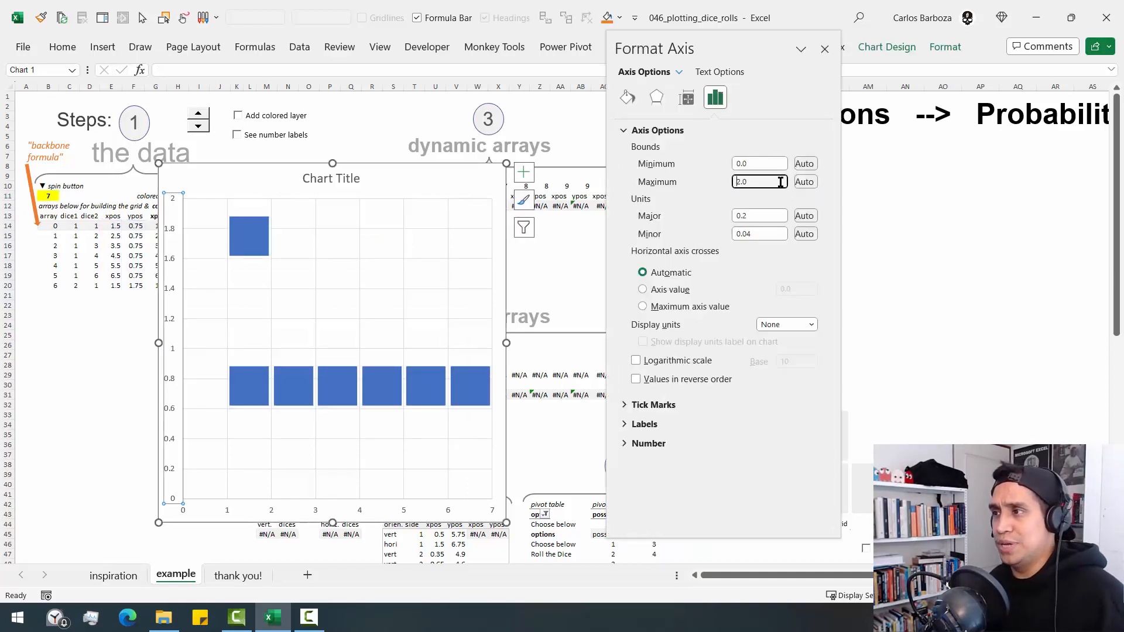
{"action": "left_click_drag", "start_coordinate": [781, 181], "coordinate": [702, 183]}
{"action": "type", "text": "7.5"}
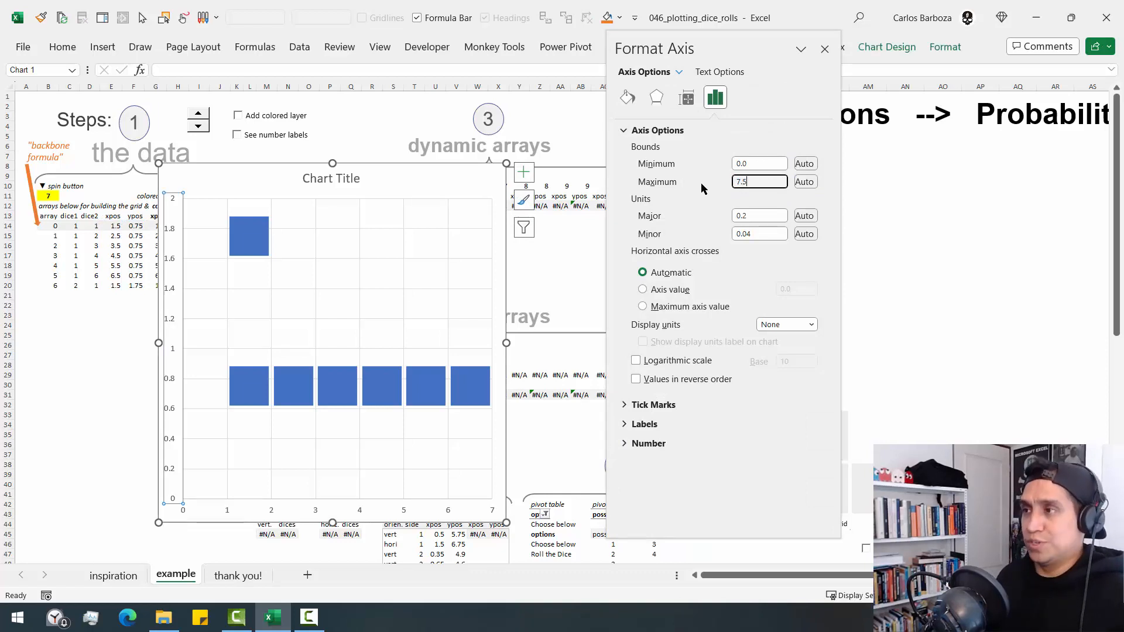
{"action": "key", "text": "Return"}
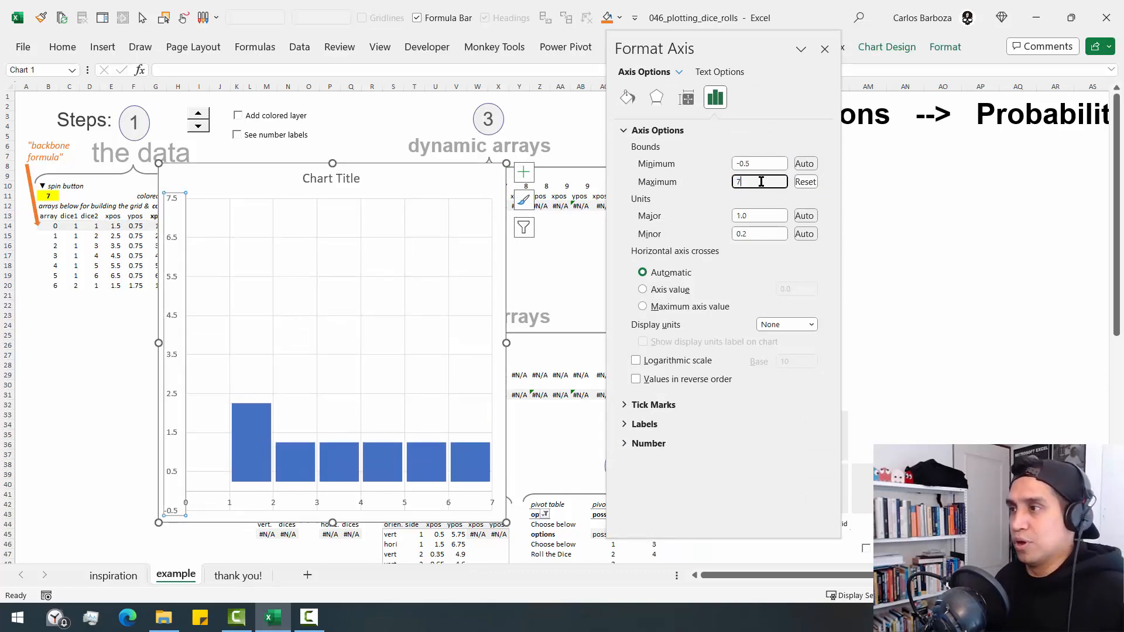
{"action": "left_click_drag", "start_coordinate": [765, 159], "coordinate": [648, 164]}
{"action": "type", "text": "0"}
{"action": "key", "text": "Return"}
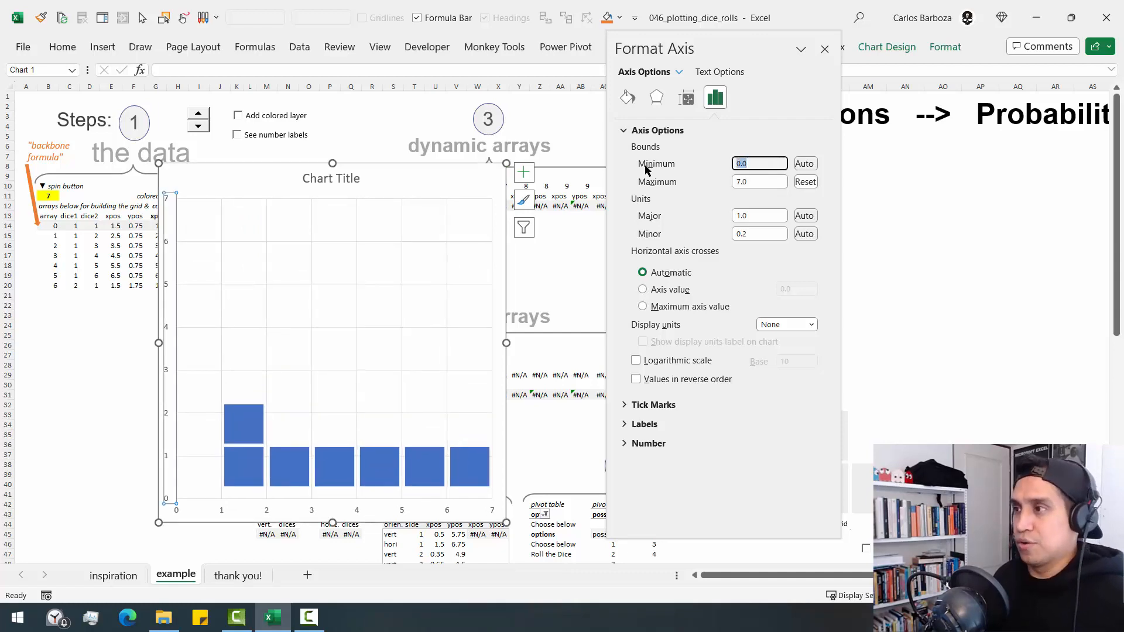
{"action": "left_click", "coordinate": [750, 181]}
{"action": "key", "text": "Return"}
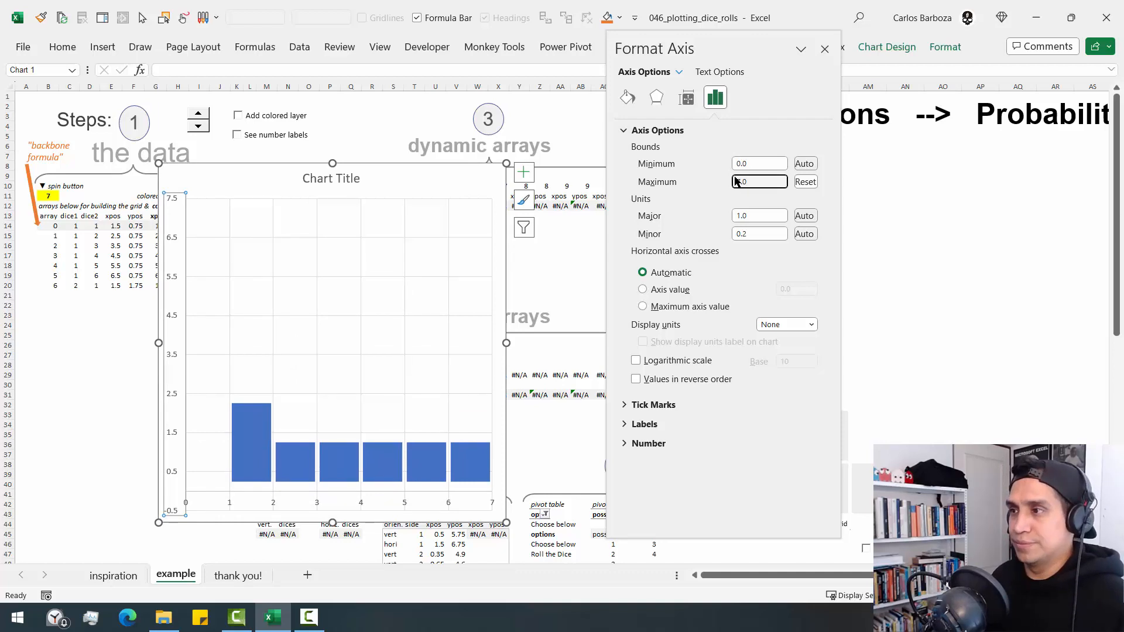
{"action": "left_click", "coordinate": [825, 50]}
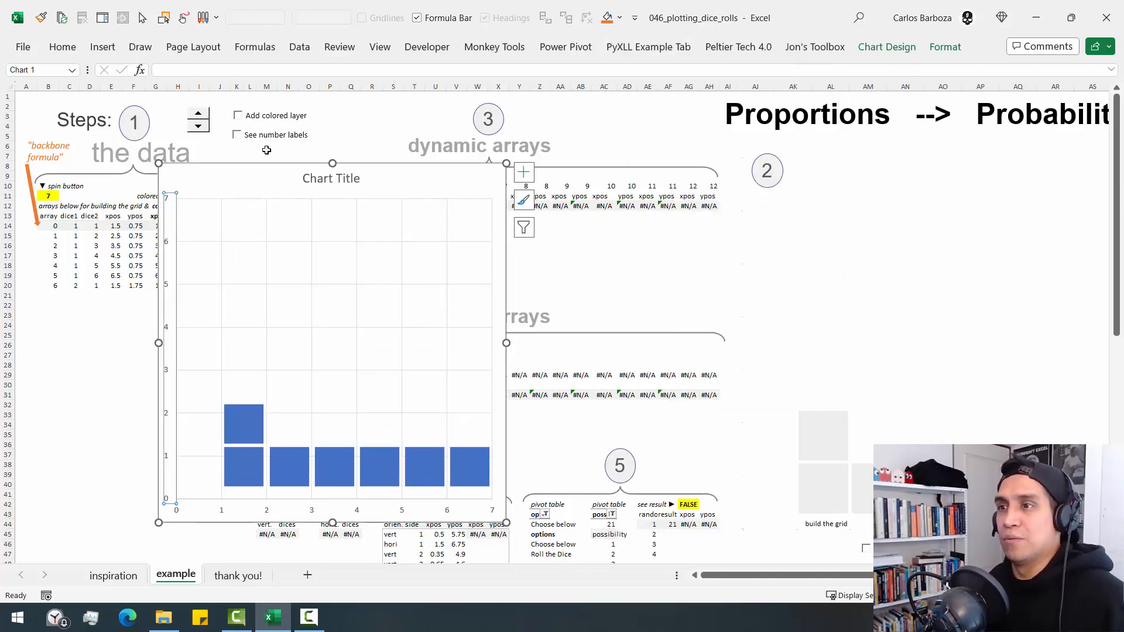
- Raise B11 with the spinner to 12 to fill the second row of squares
{"action": "left_click", "coordinate": [204, 115]}
{"action": "left_click", "coordinate": [204, 115]}
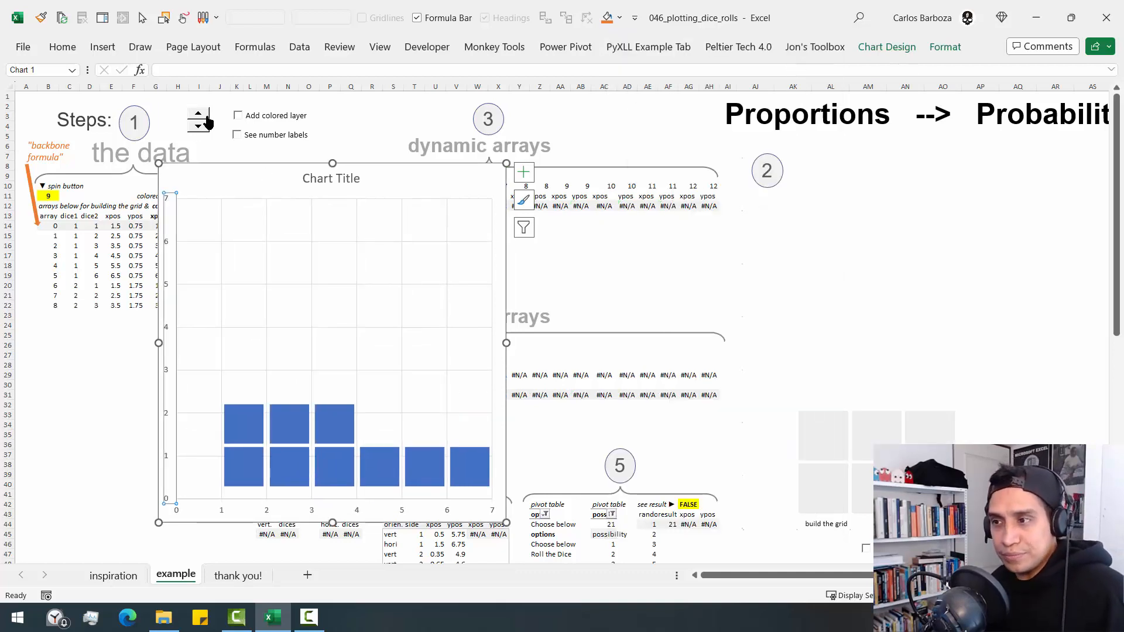
{"action": "left_click", "coordinate": [205, 116]}
{"action": "left_click", "coordinate": [205, 116]}
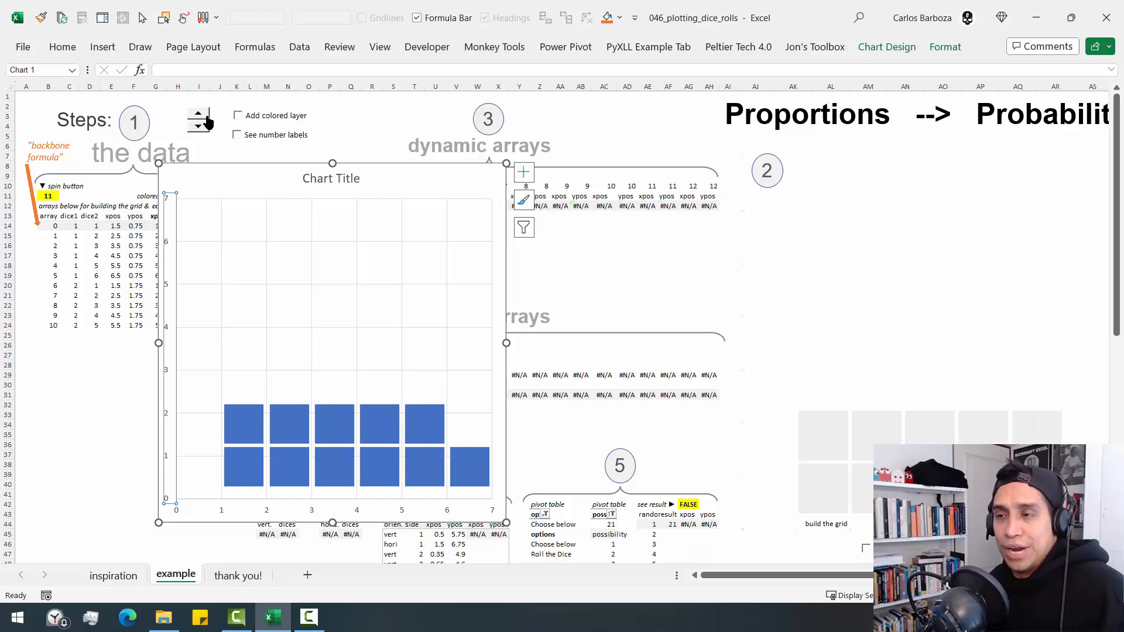
- Compare the new chart's series formula and source cells with the named-range series formula of the existing dice grid chart
{"action": "left_click", "coordinate": [239, 423]}
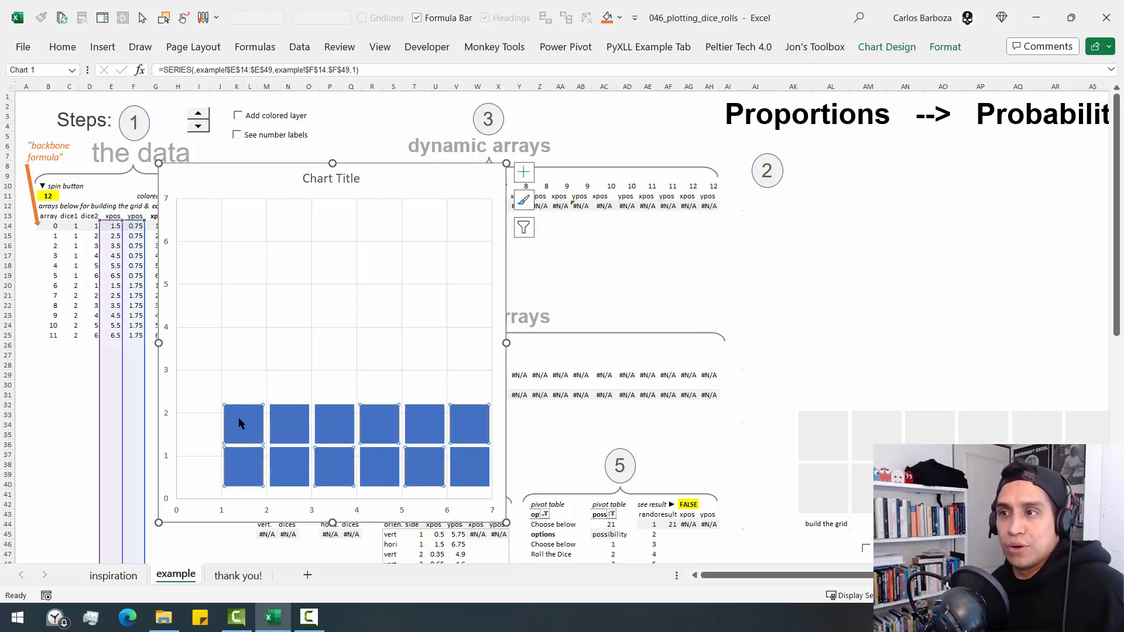
{"action": "left_click", "coordinate": [841, 440]}
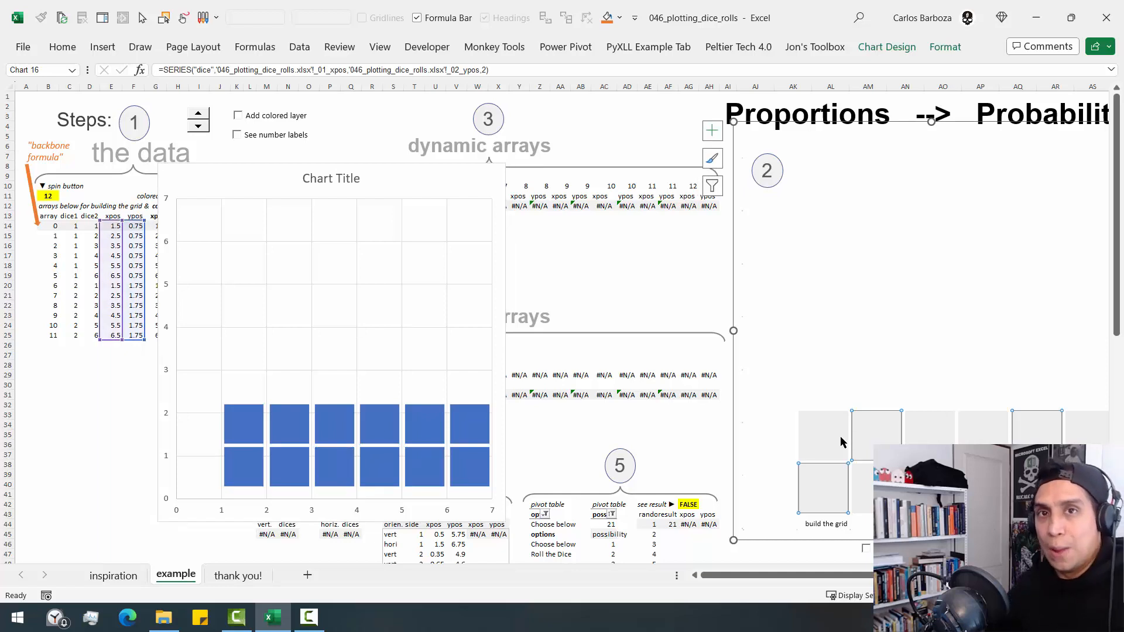
{"action": "left_click", "coordinate": [231, 416]}
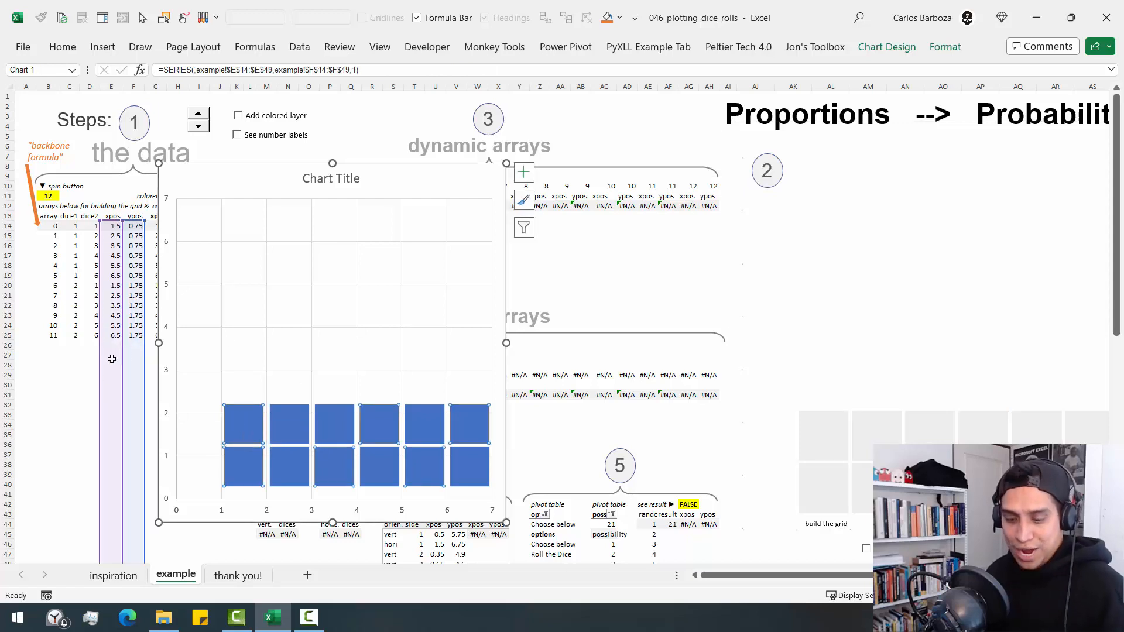
{"action": "mouse_move", "coordinate": [115, 370]}
{"action": "left_mouse_down"}
{"action": "mouse_move", "coordinate": [68, 395]}
{"action": "mouse_move", "coordinate": [138, 423]}
{"action": "mouse_move", "coordinate": [123, 466]}
{"action": "mouse_move", "coordinate": [139, 516]}
{"action": "left_mouse_up"}
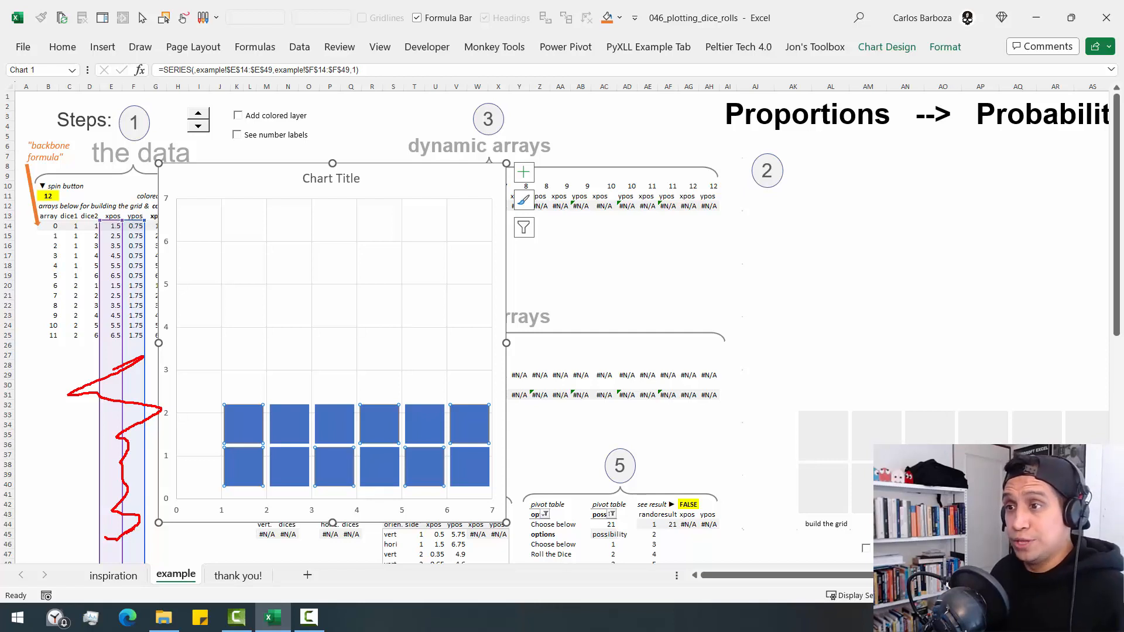
{"action": "key", "text": "Escape"}
- With E14 selected, review the workbook's defined names from _01_xpos to _06_possibility and the spill ranges they refer to
{"action": "left_click", "coordinate": [115, 225]}
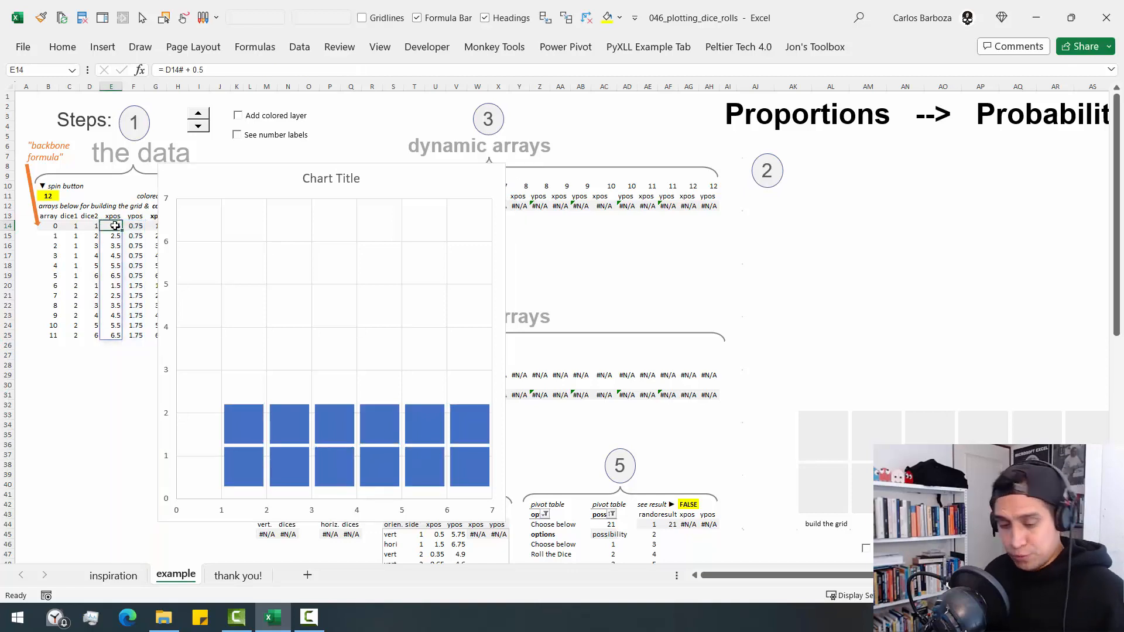
{"action": "key", "text": "ctrl+F3"}
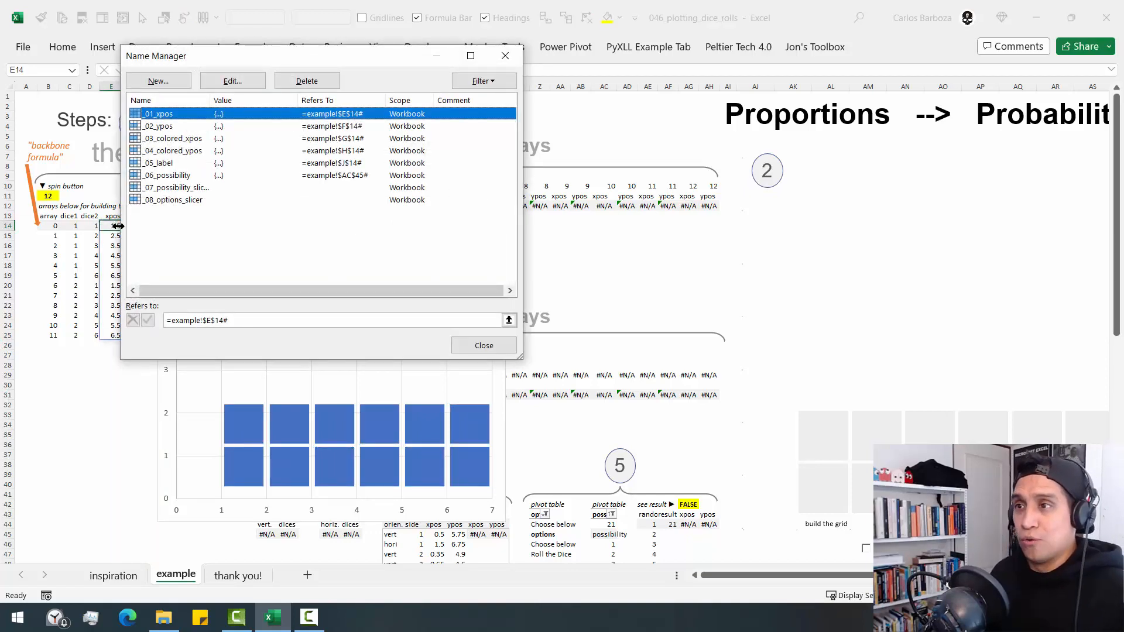
{"action": "left_click_drag", "start_coordinate": [276, 66], "coordinate": [216, 44]}
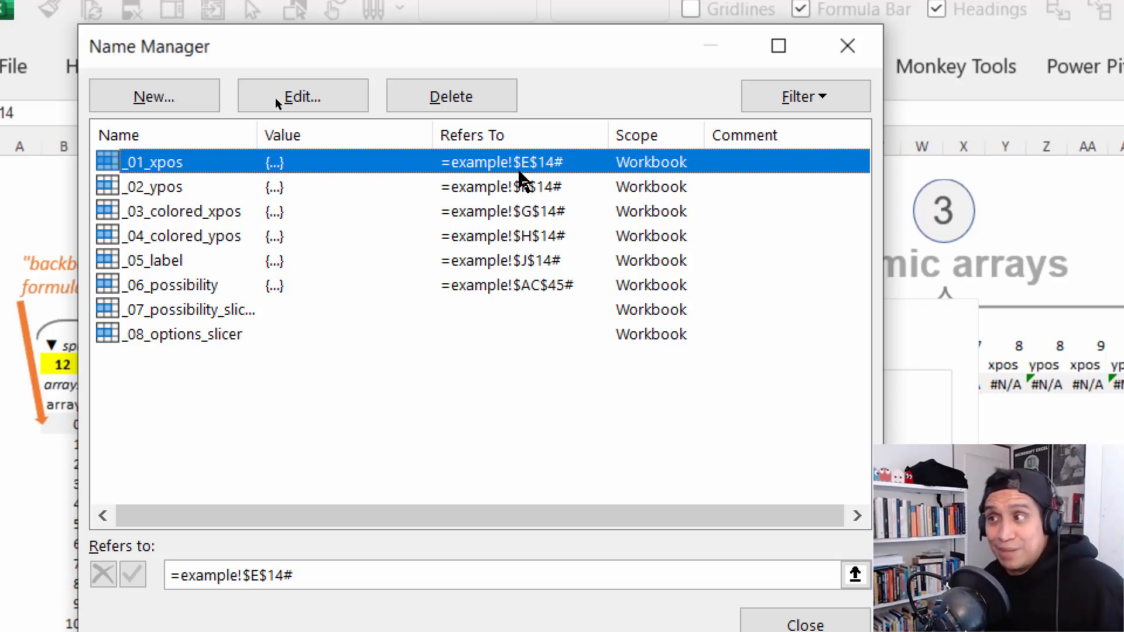
{"action": "left_click", "coordinate": [526, 187]}
{"action": "left_click", "coordinate": [525, 214]}
{"action": "left_click", "coordinate": [527, 236]}
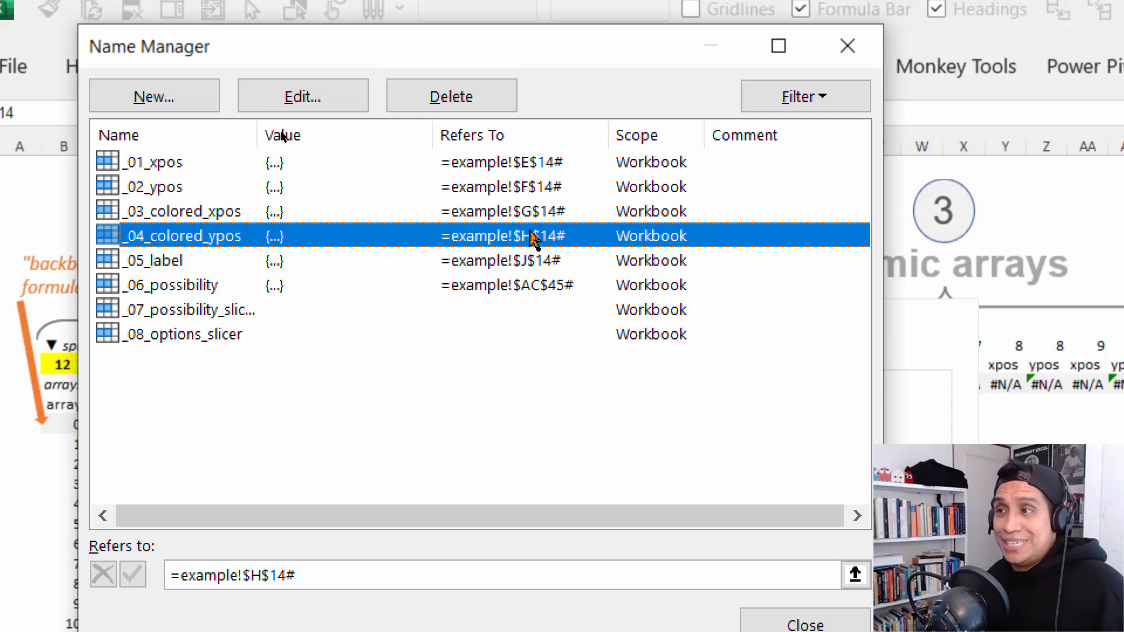
{"action": "left_click", "coordinate": [527, 260]}
{"action": "left_click", "coordinate": [527, 285]}
{"action": "left_click", "coordinate": [527, 163]}
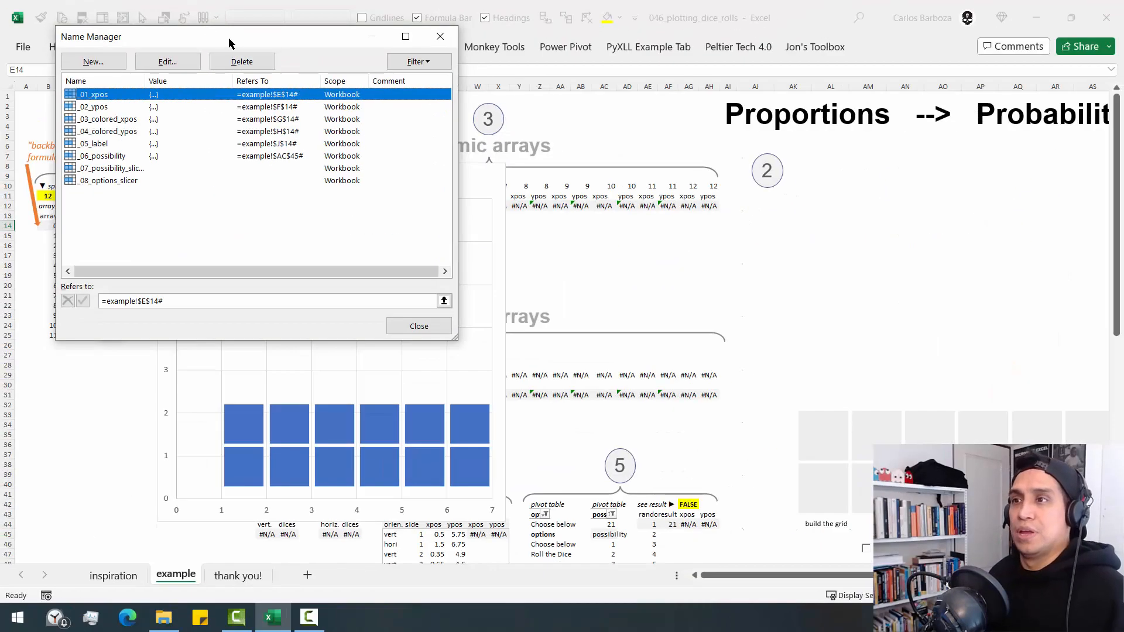
- Create a workbook-scoped name _20_xpos that refers to the spilled array =example!$E$14#
{"action": "left_click_drag", "start_coordinate": [430, 49], "coordinate": [704, 383]}
{"action": "left_click_drag", "start_coordinate": [361, 201], "coordinate": [365, 199]}
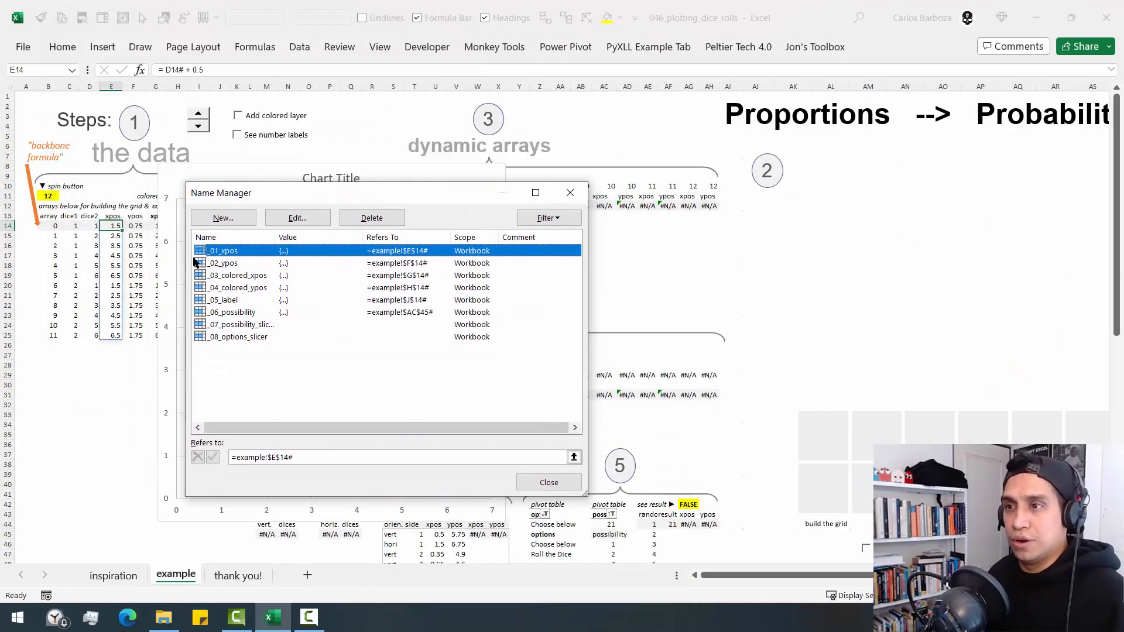
{"action": "left_click", "coordinate": [223, 218]}
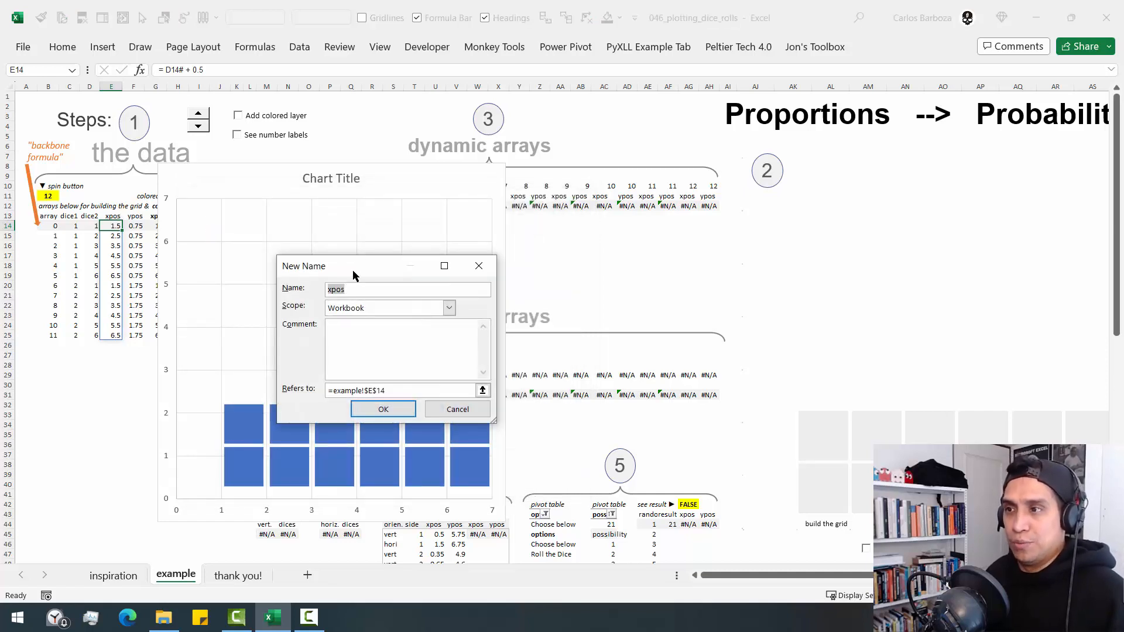
{"action": "left_click_drag", "start_coordinate": [352, 270], "coordinate": [228, 149]}
{"action": "left_click", "coordinate": [238, 174]}
{"action": "key", "text": "BackSpace"}
{"action": "key", "text": "BackSpace"}
{"action": "key", "text": "BackSpace"}
{"action": "key", "text": "BackSpace"}
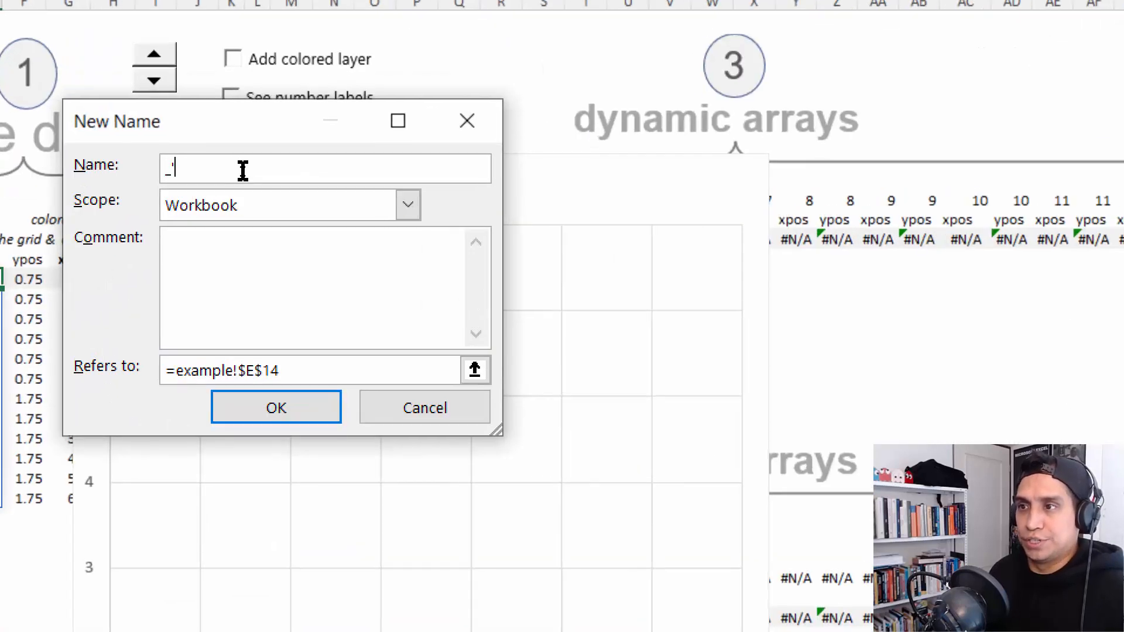
{"action": "type", "text": "_'2"}
{"action": "key", "text": "BackSpace"}
{"action": "key", "text": "BackSpace"}
{"action": "type", "text": "20"}
{"action": "key", "text": "BackSpace"}
{"action": "type", "text": "2"}
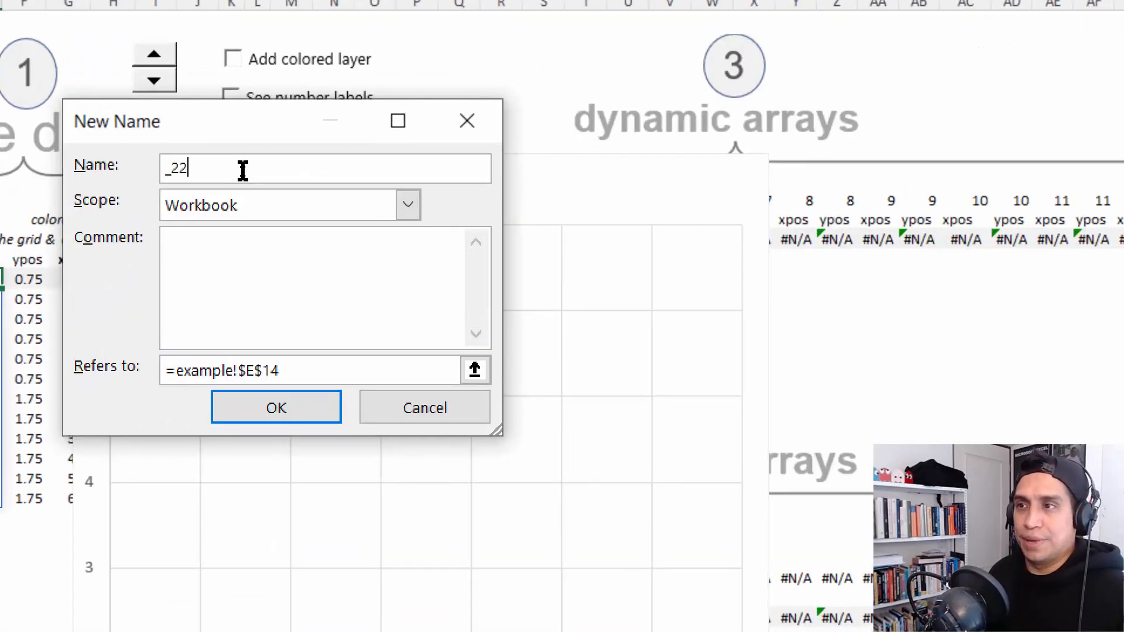
{"action": "key", "text": "BackSpace"}
{"action": "key", "text": "BackSpace"}
{"action": "type", "text": "20_x"}
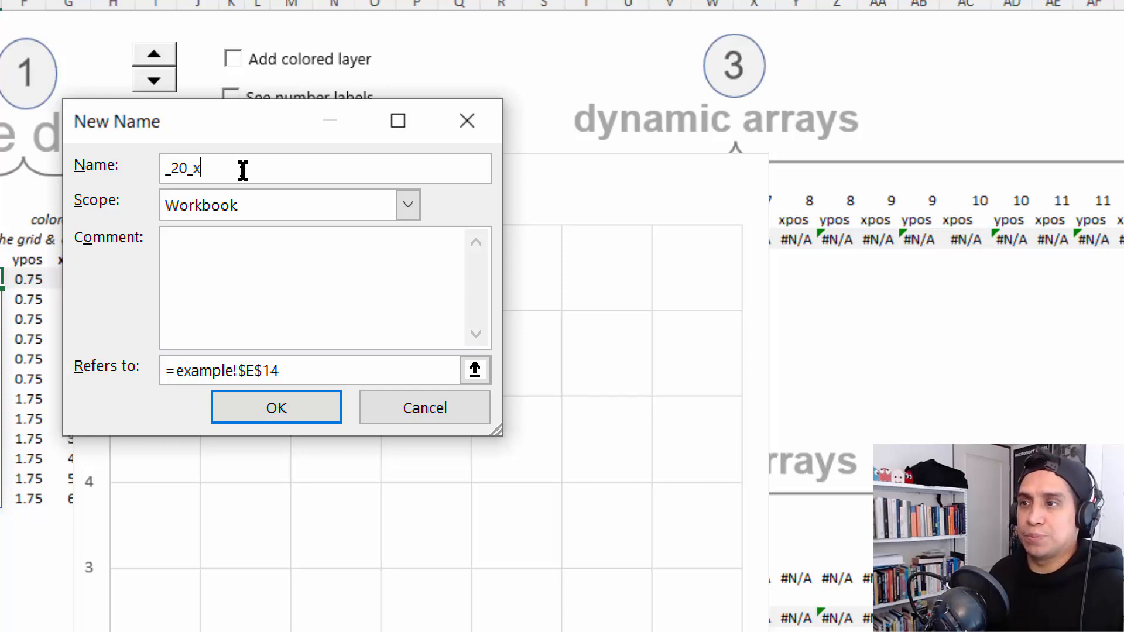
{"action": "type", "text": "pos"}
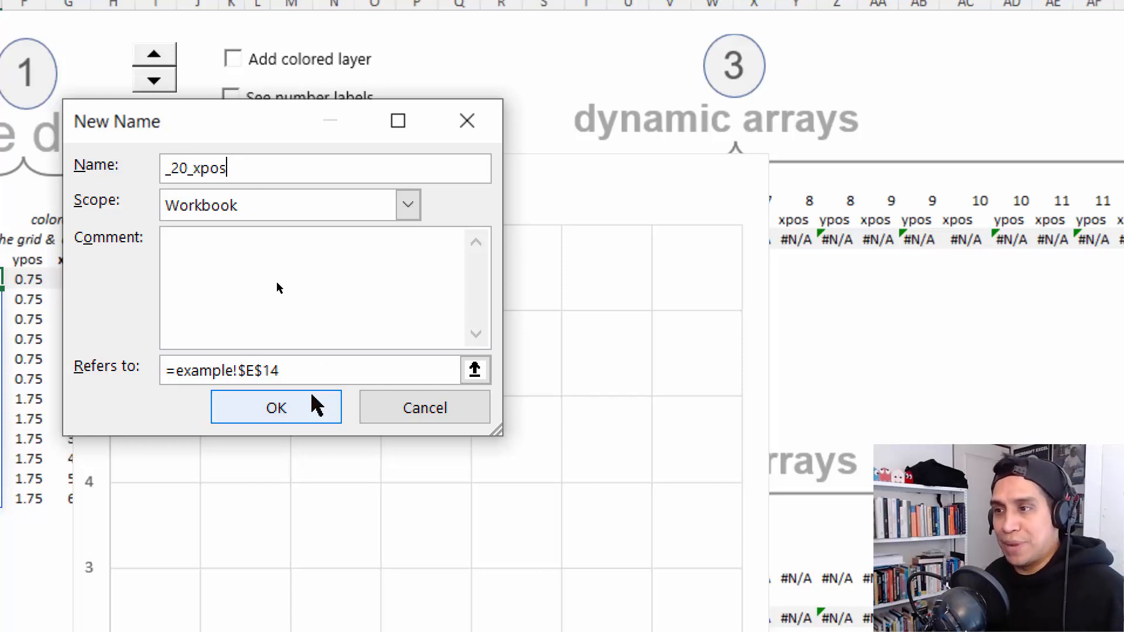
{"action": "left_click", "coordinate": [321, 367]}
{"action": "type", "text": "#"}
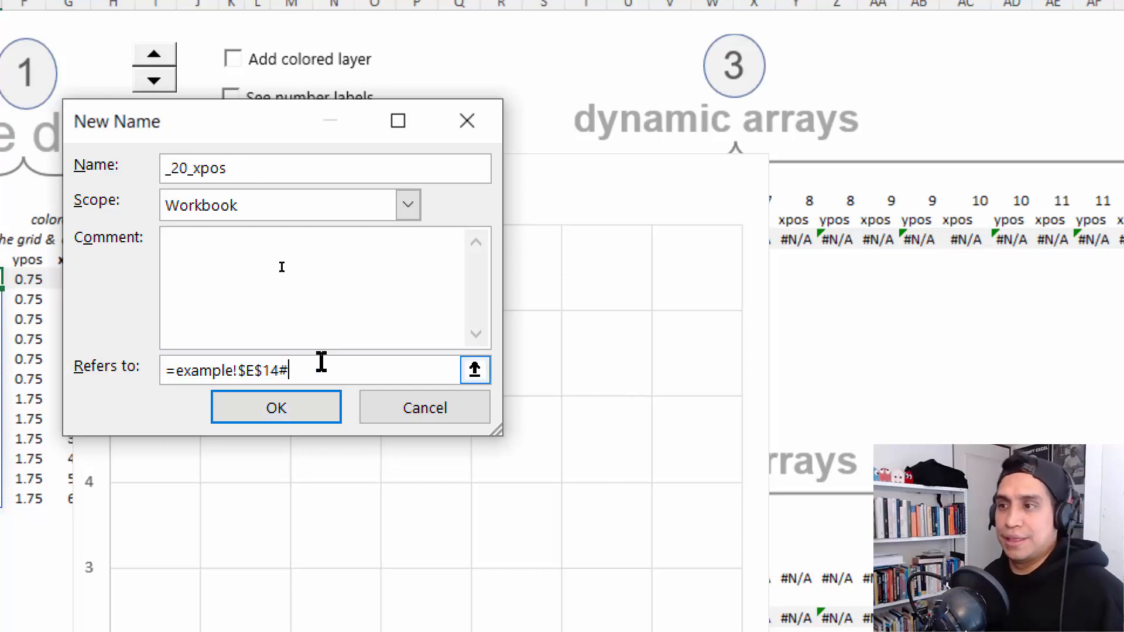
{"action": "left_click", "coordinate": [279, 409]}
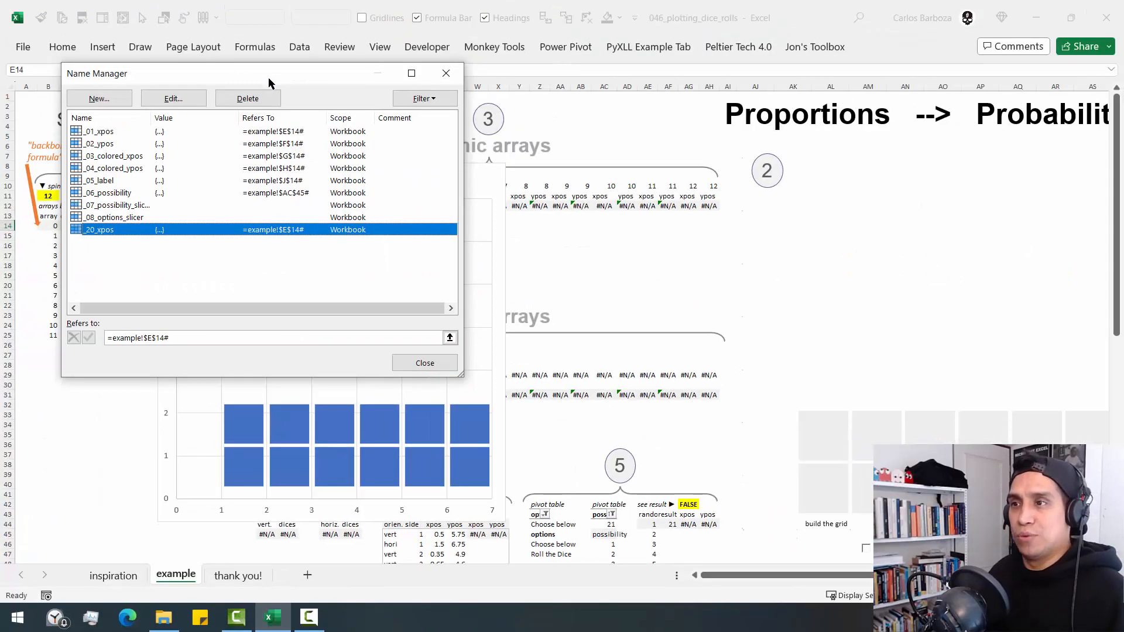
- Trace how the xpos column maps to _20_xpos and how the plotted squares relate to _01_xpos and _02_ypos, and close the Name Manager
{"action": "left_click_drag", "start_coordinate": [268, 79], "coordinate": [402, 94]}
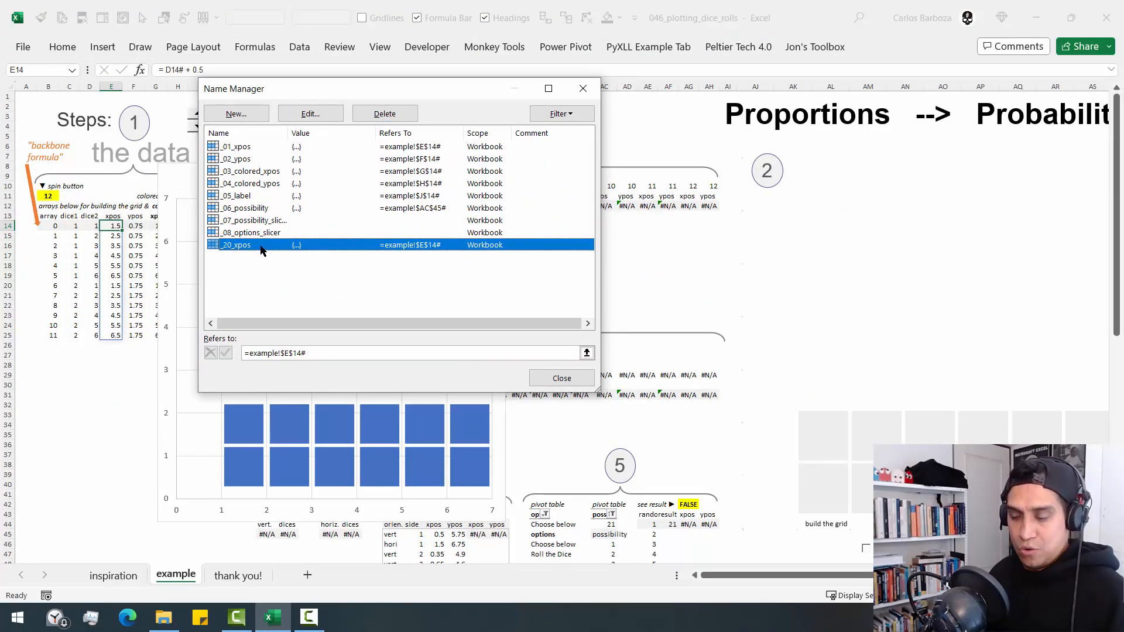
{"action": "left_click_drag", "start_coordinate": [91, 217], "coordinate": [128, 348]}
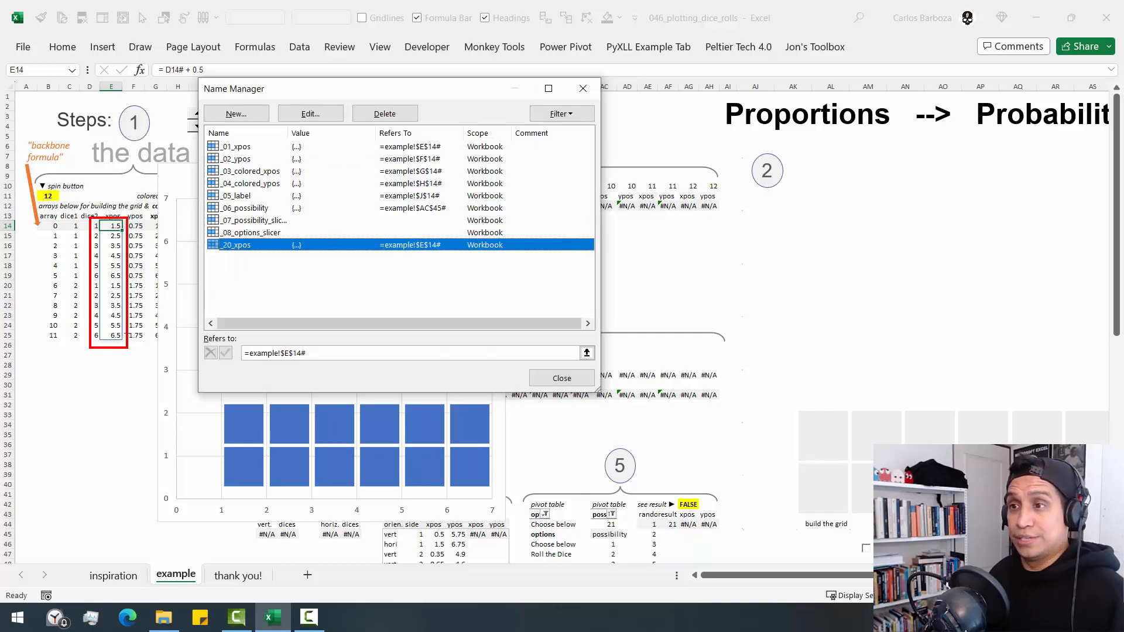
{"action": "mouse_move", "coordinate": [125, 300]}
{"action": "left_mouse_down"}
{"action": "mouse_move", "coordinate": [178, 310]}
{"action": "mouse_move", "coordinate": [227, 257]}
{"action": "left_mouse_up"}
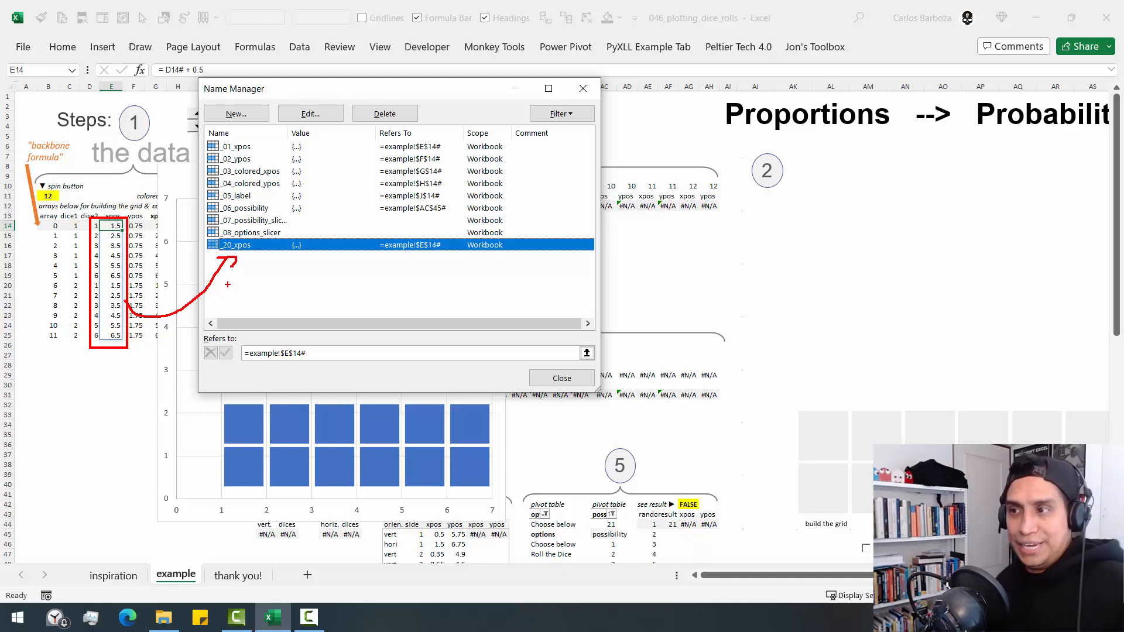
{"action": "mouse_move", "coordinate": [202, 402]}
{"action": "left_mouse_down"}
{"action": "mouse_move", "coordinate": [482, 479]}
{"action": "mouse_move", "coordinate": [519, 504]}
{"action": "left_mouse_up"}
{"action": "mouse_move", "coordinate": [315, 447]}
{"action": "left_mouse_down"}
{"action": "mouse_move", "coordinate": [343, 226]}
{"action": "mouse_move", "coordinate": [263, 151]}
{"action": "mouse_move", "coordinate": [263, 169]}
{"action": "left_mouse_up"}
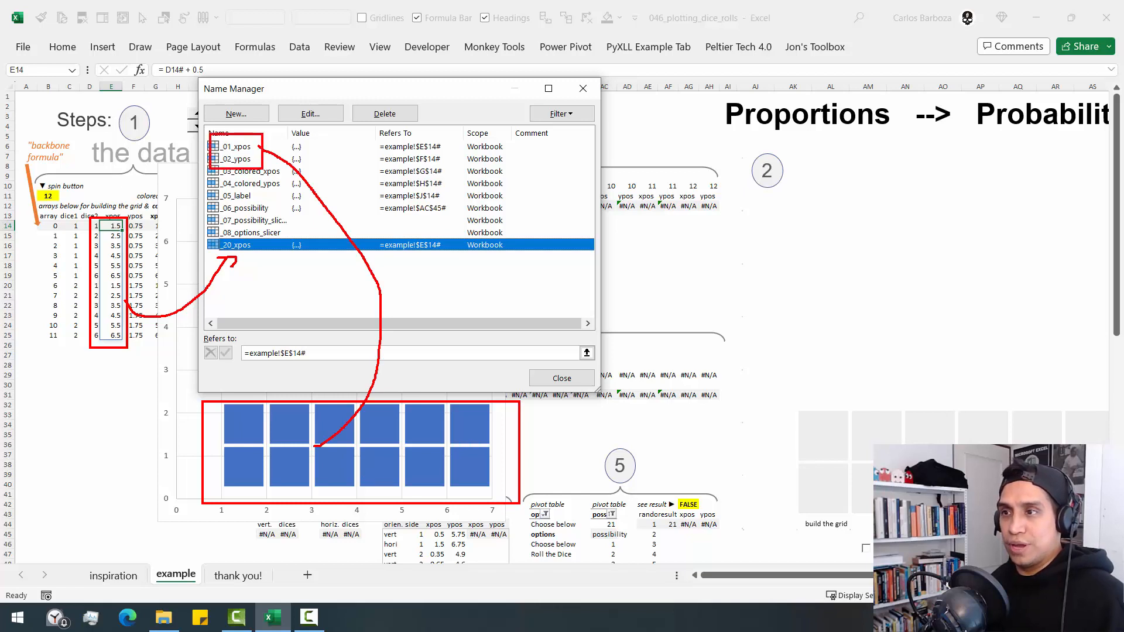
{"action": "key", "text": "Escape"}
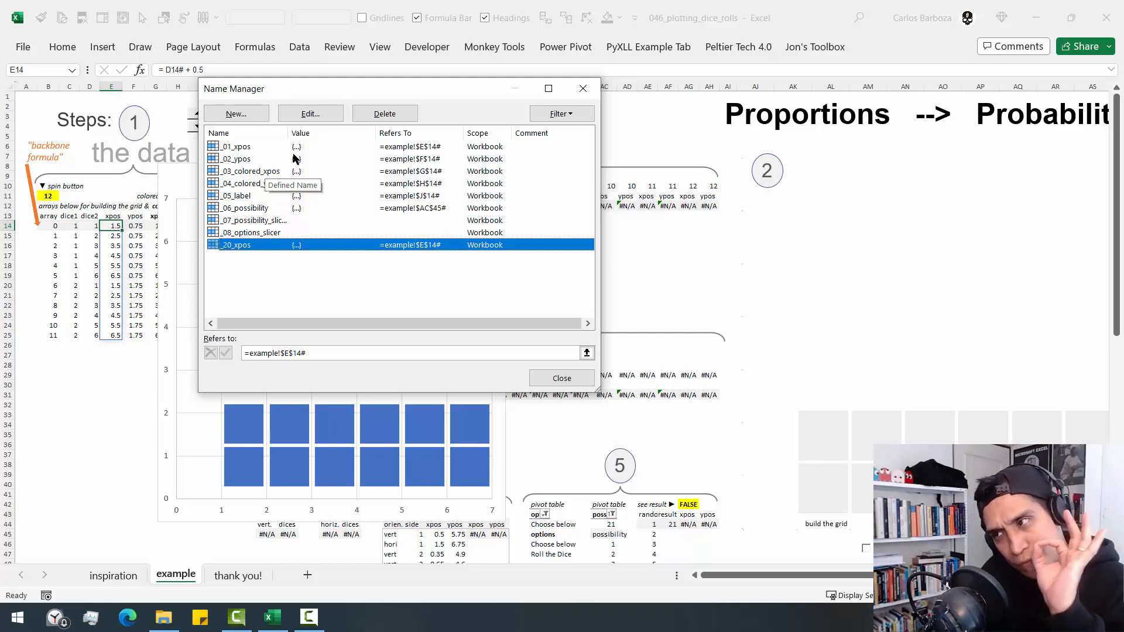
{"action": "left_click", "coordinate": [583, 88]}
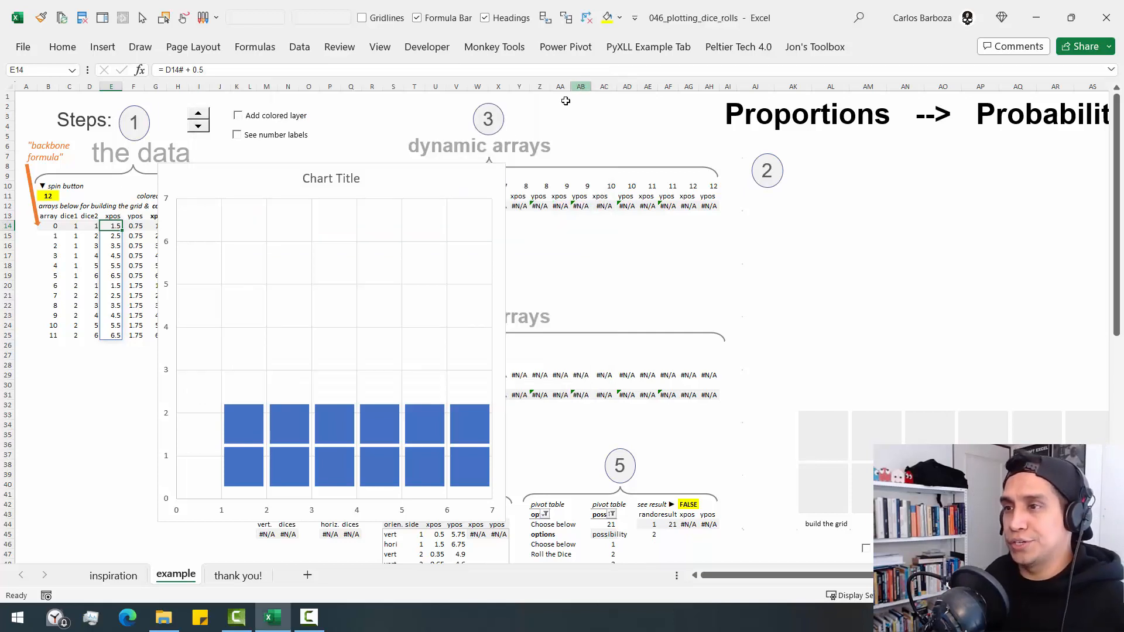
- Add a new data series named dice to the new scatter chart
{"action": "right_click", "coordinate": [249, 200]}
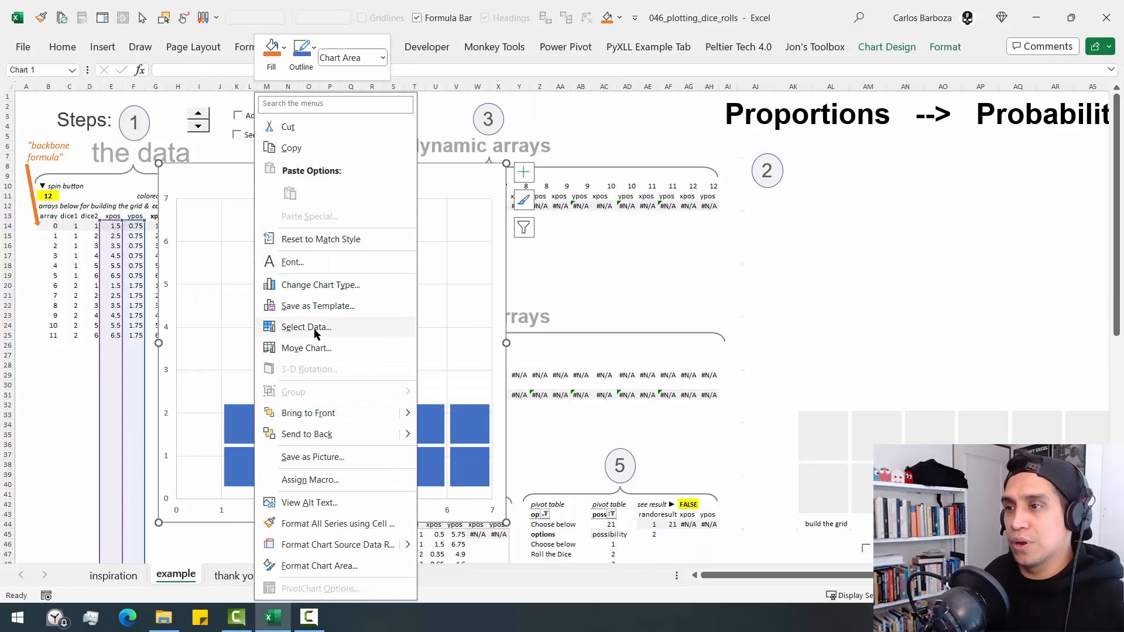
{"action": "left_click", "coordinate": [307, 328]}
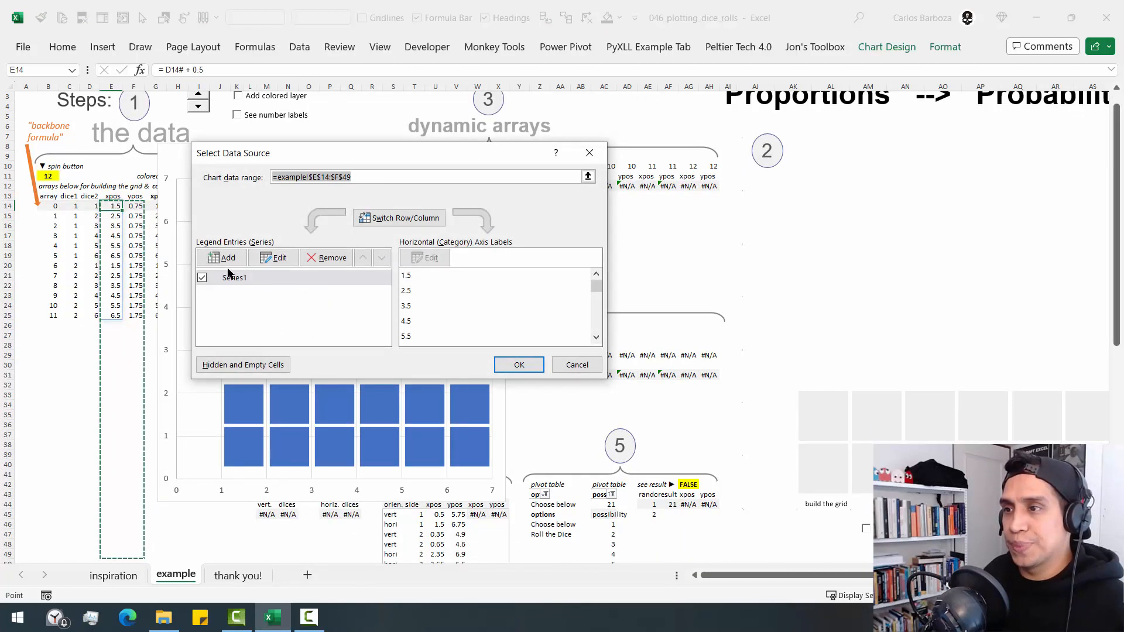
{"action": "left_click", "coordinate": [224, 258]}
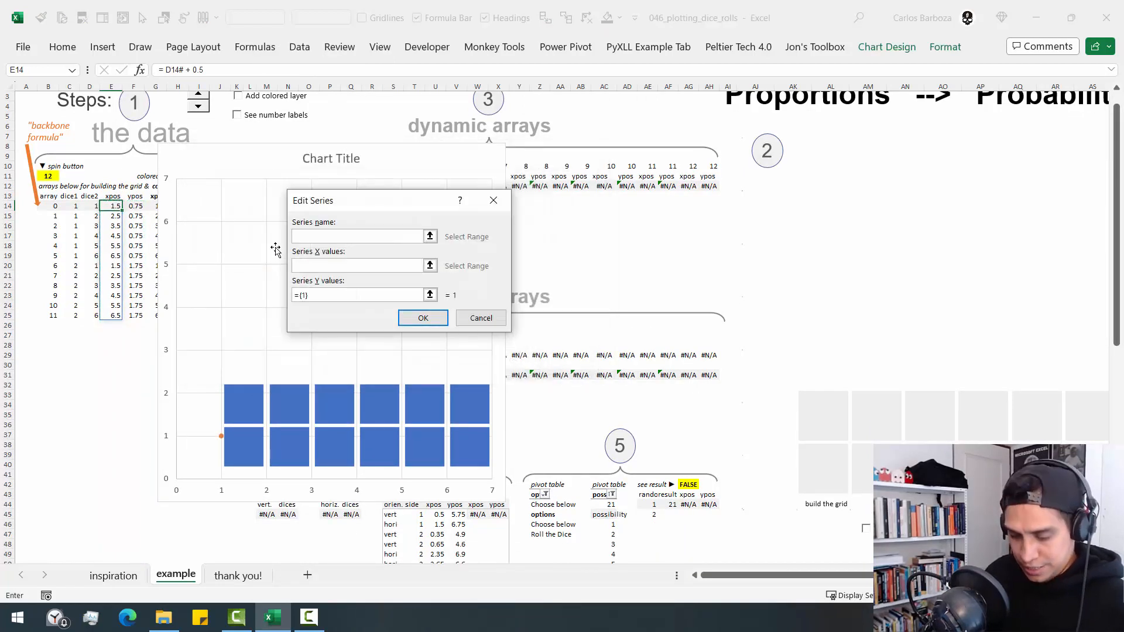
{"action": "type", "text": "dice"}
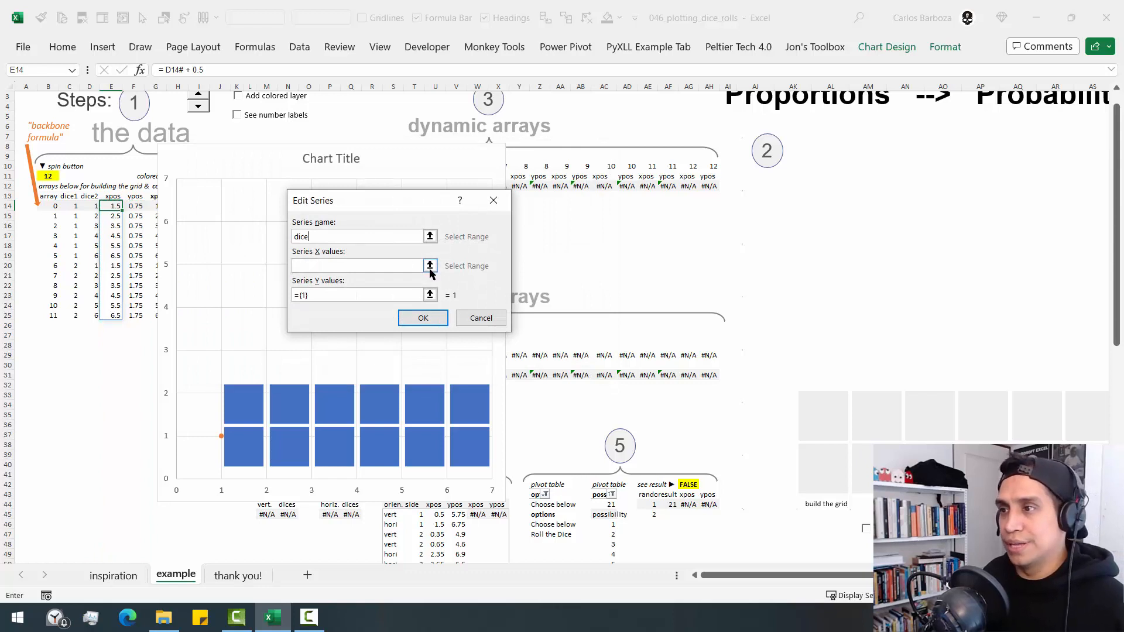
- Set the dice series' X values to the defined name reference =example!_01_xpos
{"action": "left_click", "coordinate": [429, 266]}
{"action": "left_click", "coordinate": [112, 205]}
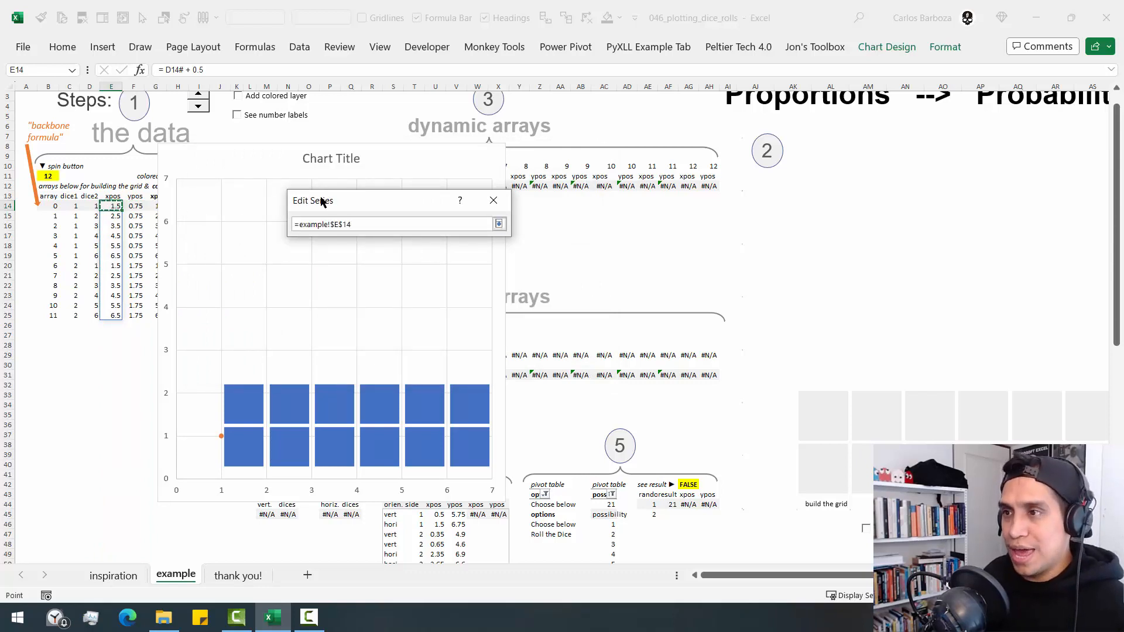
{"action": "left_click_drag", "start_coordinate": [324, 200], "coordinate": [215, 186]}
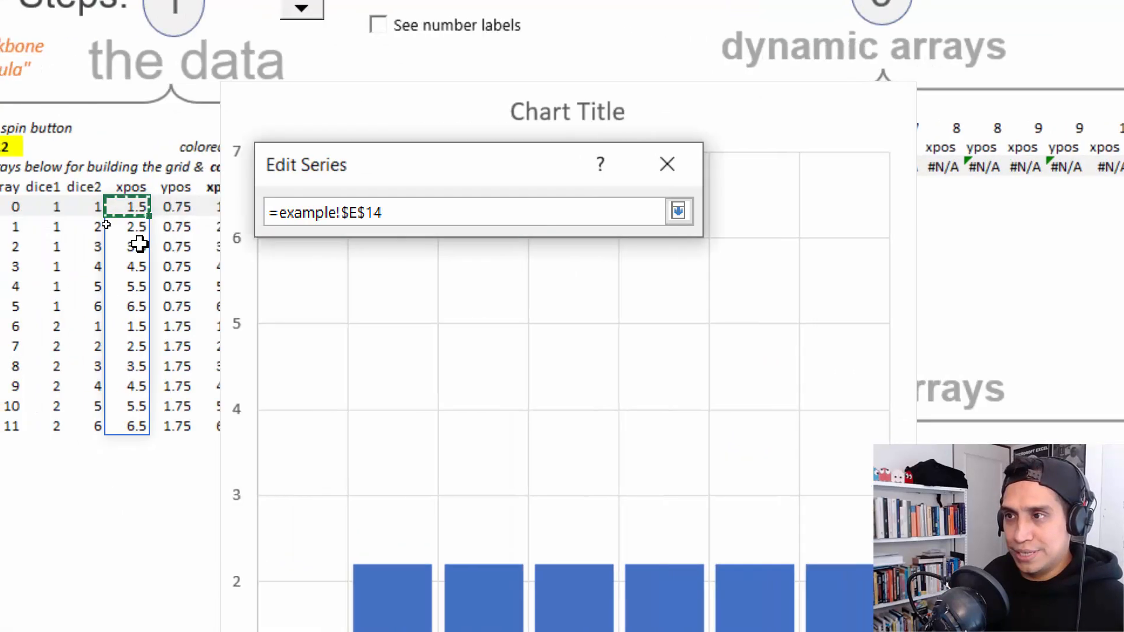
{"action": "key", "text": "BackSpace"}
{"action": "key", "text": "BackSpace"}
{"action": "key", "text": "BackSpace"}
{"action": "key", "text": "BackSpace"}
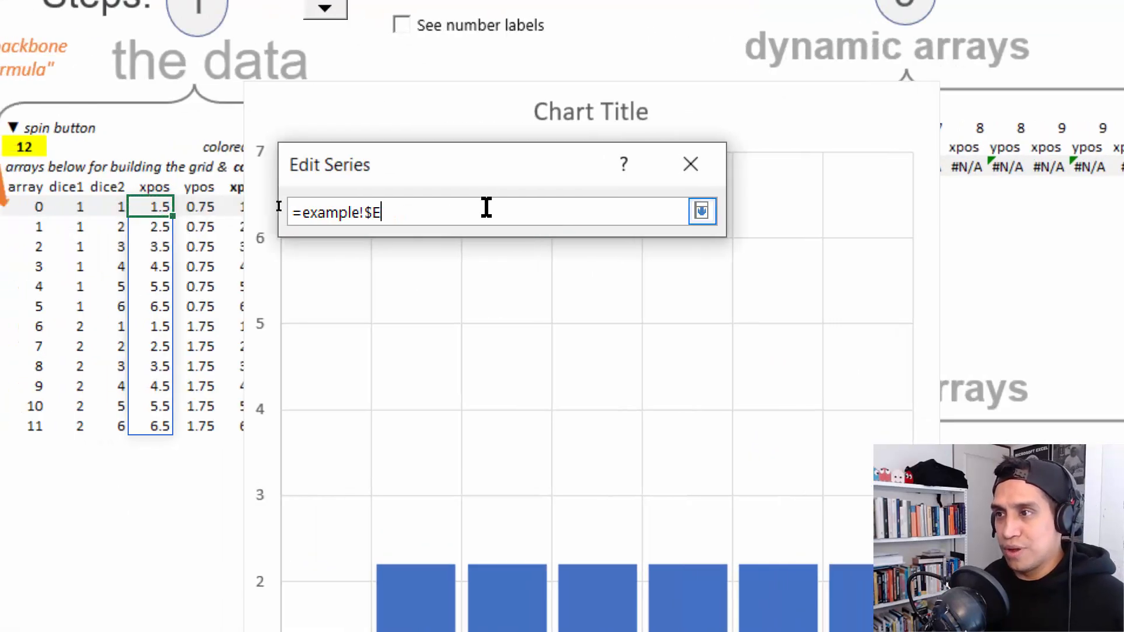
{"action": "key", "text": "BackSpace"}
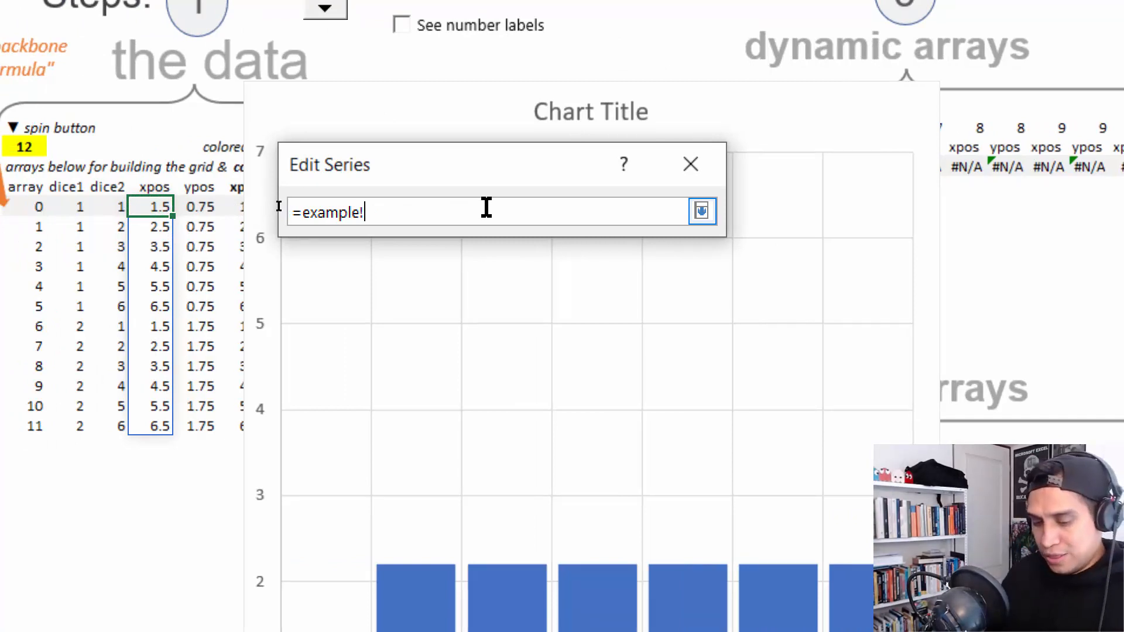
{"action": "key", "text": "F3"}
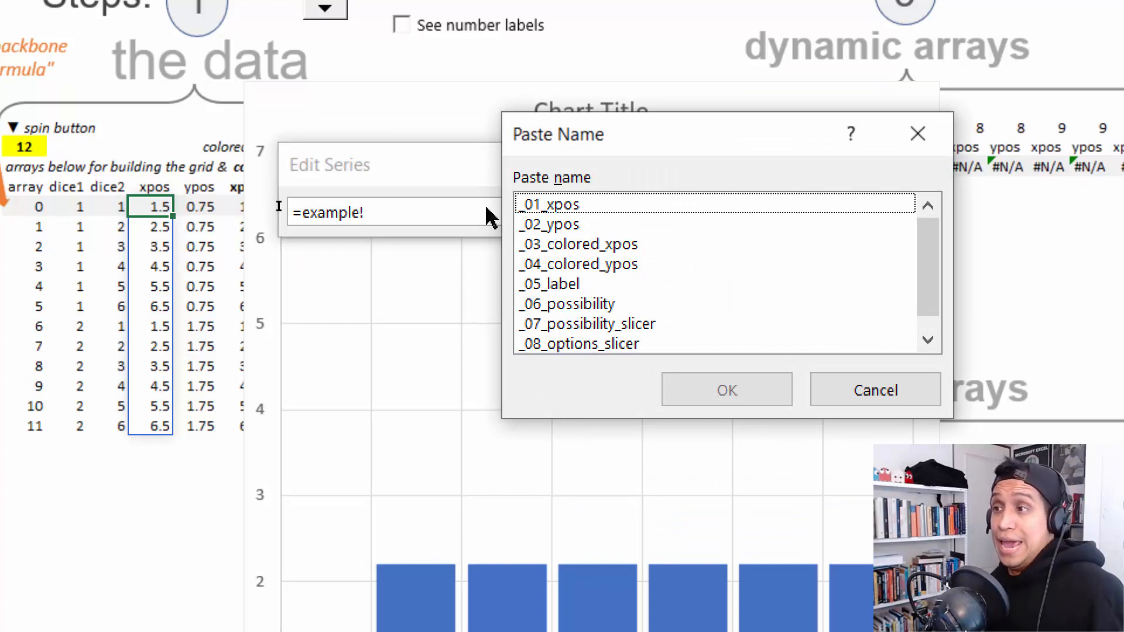
{"action": "left_click", "coordinate": [565, 205]}
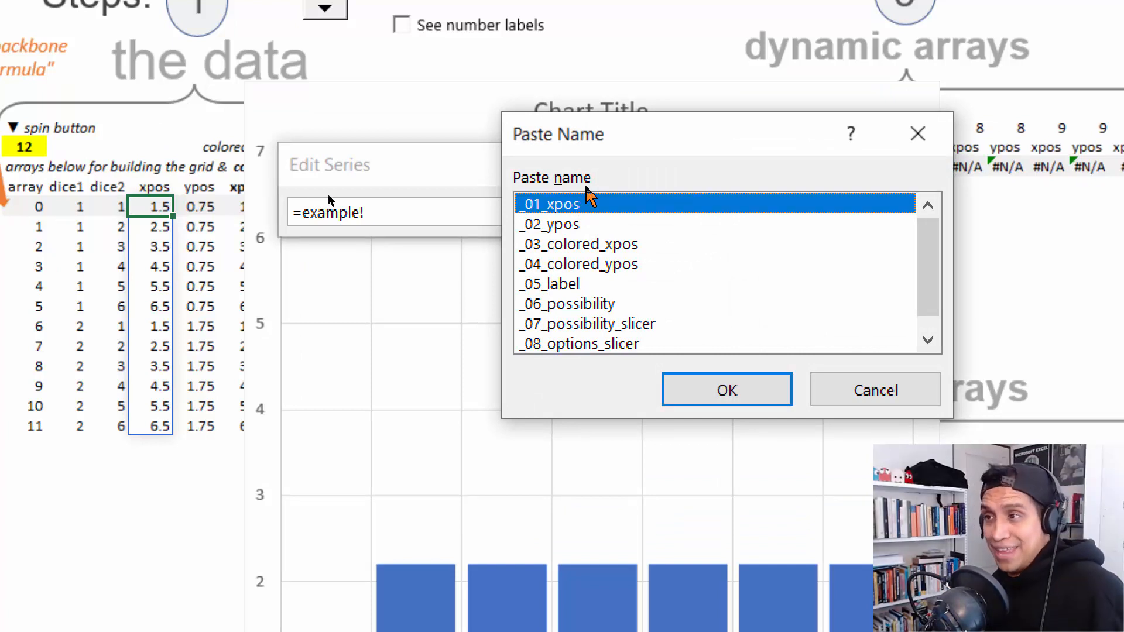
{"action": "left_click", "coordinate": [780, 413]}
{"action": "left_click", "coordinate": [705, 211]}
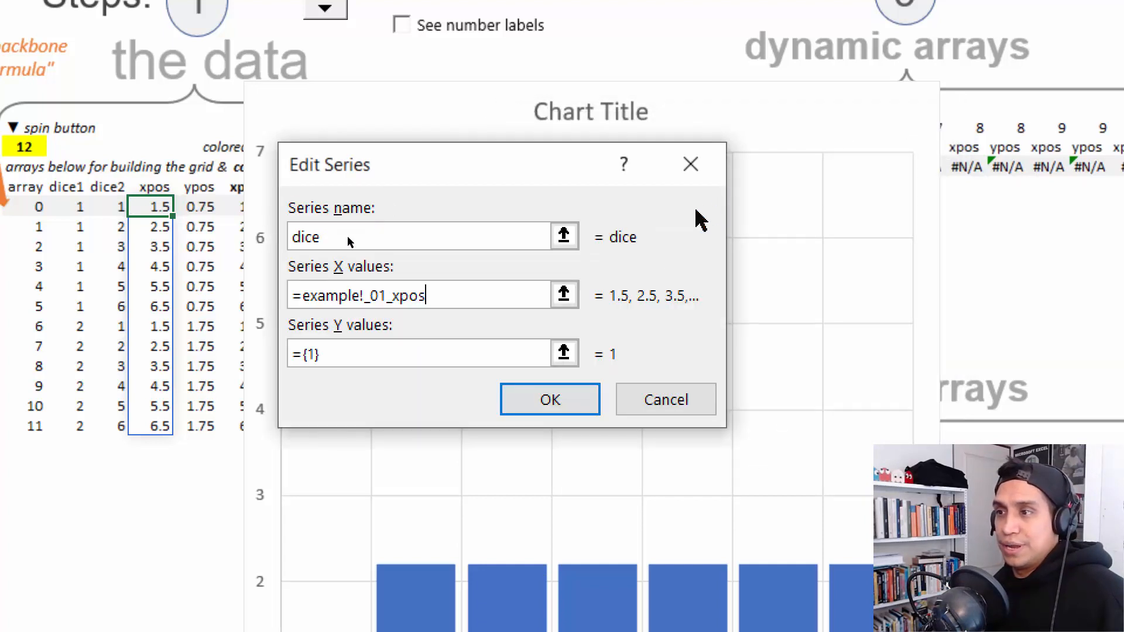
- Set the dice series' Y values to the defined name reference =example!_02_ypos and confirm the series
{"action": "left_click", "coordinate": [565, 354]}
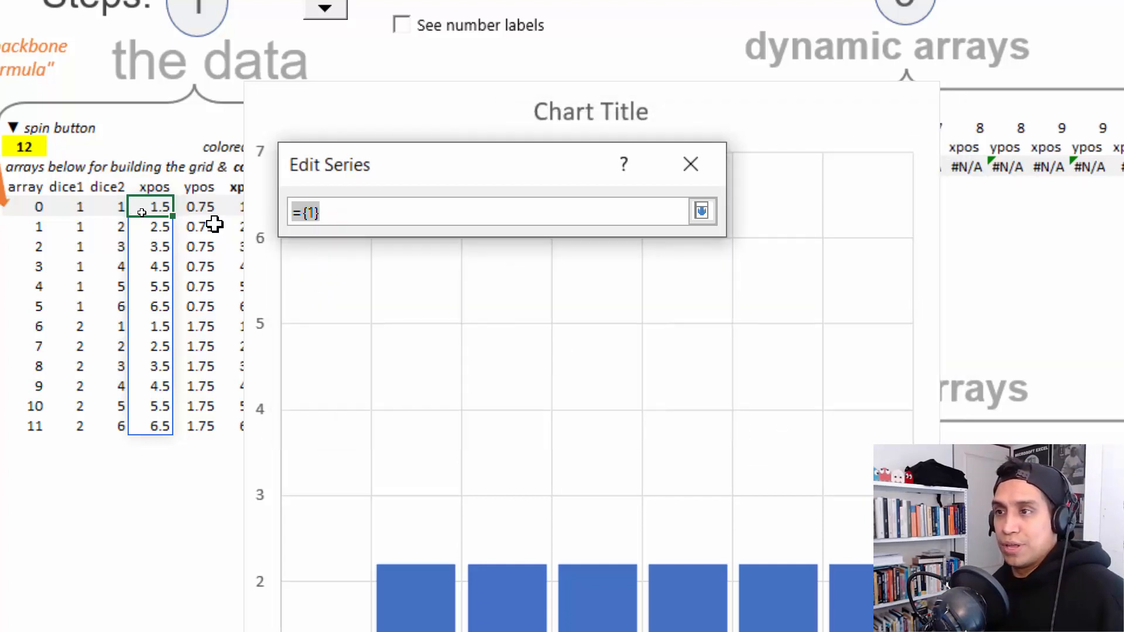
{"action": "left_click", "coordinate": [206, 207]}
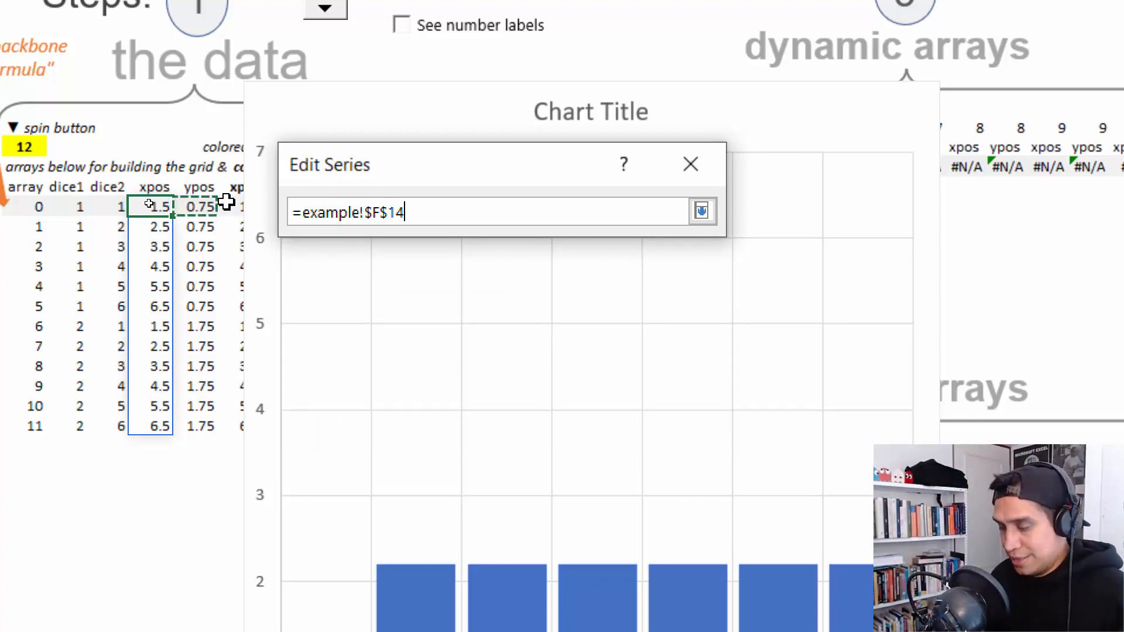
{"action": "key", "text": "BackSpace"}
{"action": "key", "text": "BackSpace"}
{"action": "key", "text": "BackSpace"}
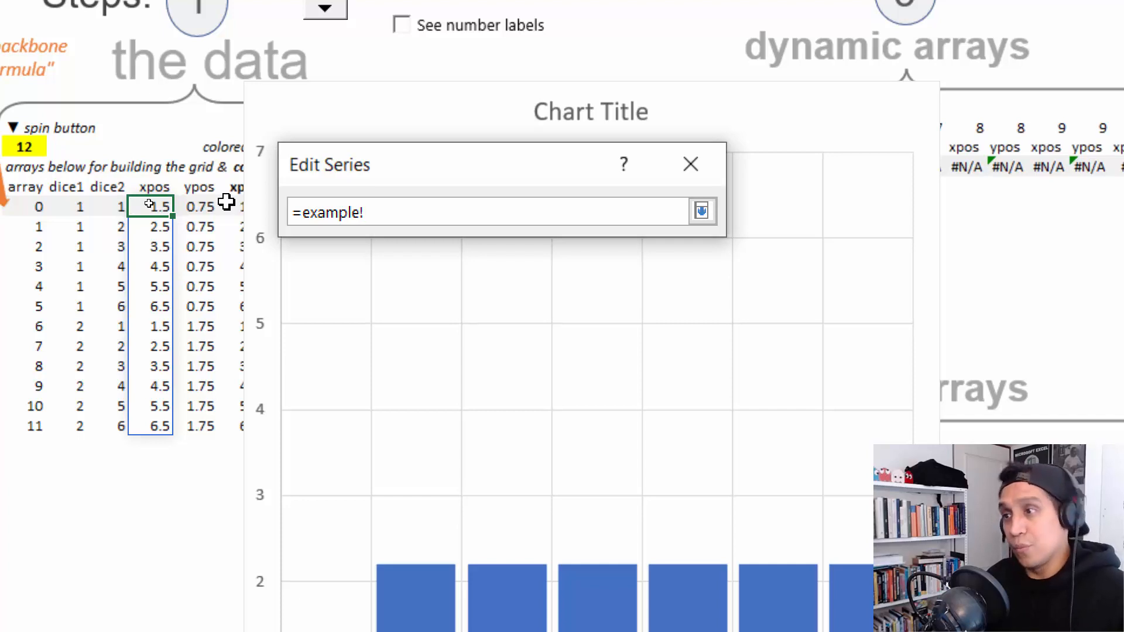
{"action": "key", "text": "F3"}
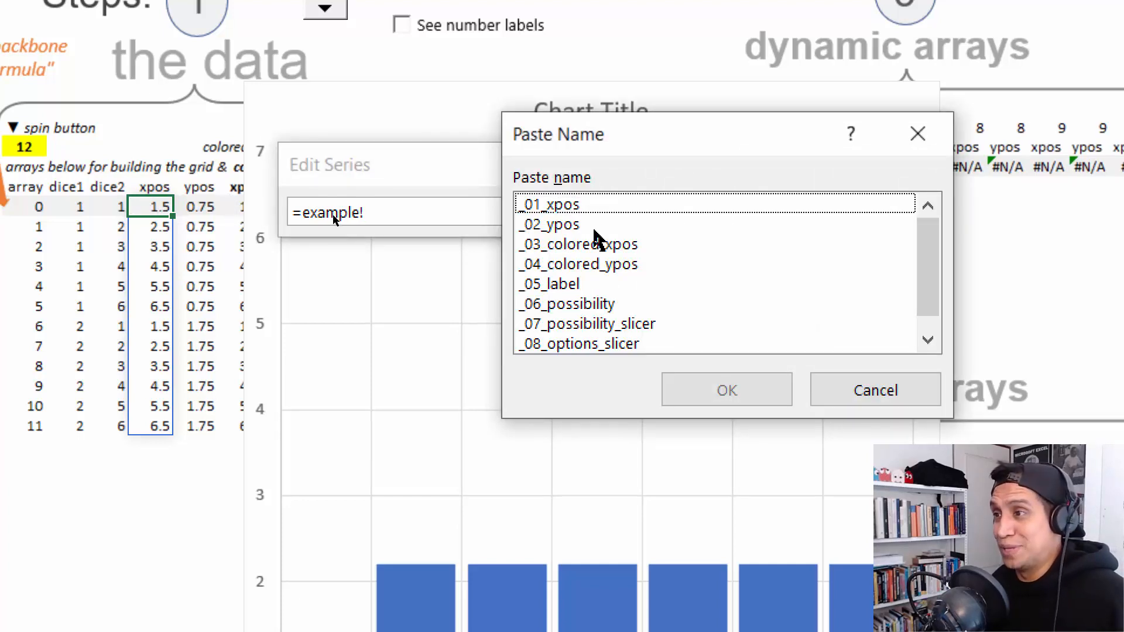
{"action": "left_click", "coordinate": [595, 225]}
{"action": "left_click", "coordinate": [768, 400]}
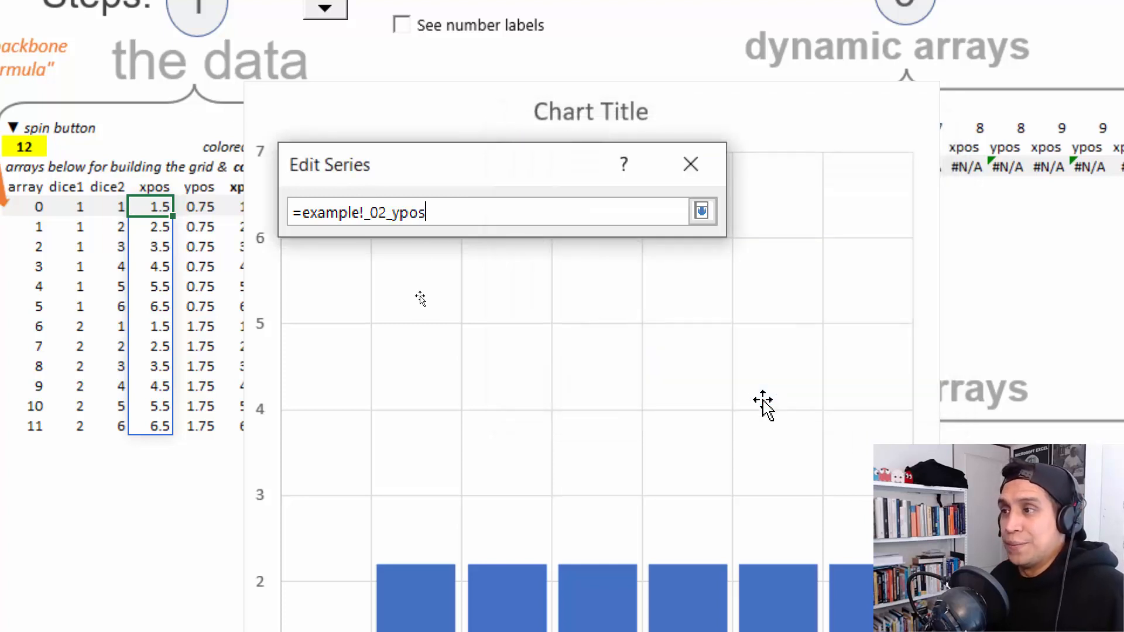
{"action": "left_click", "coordinate": [702, 211]}
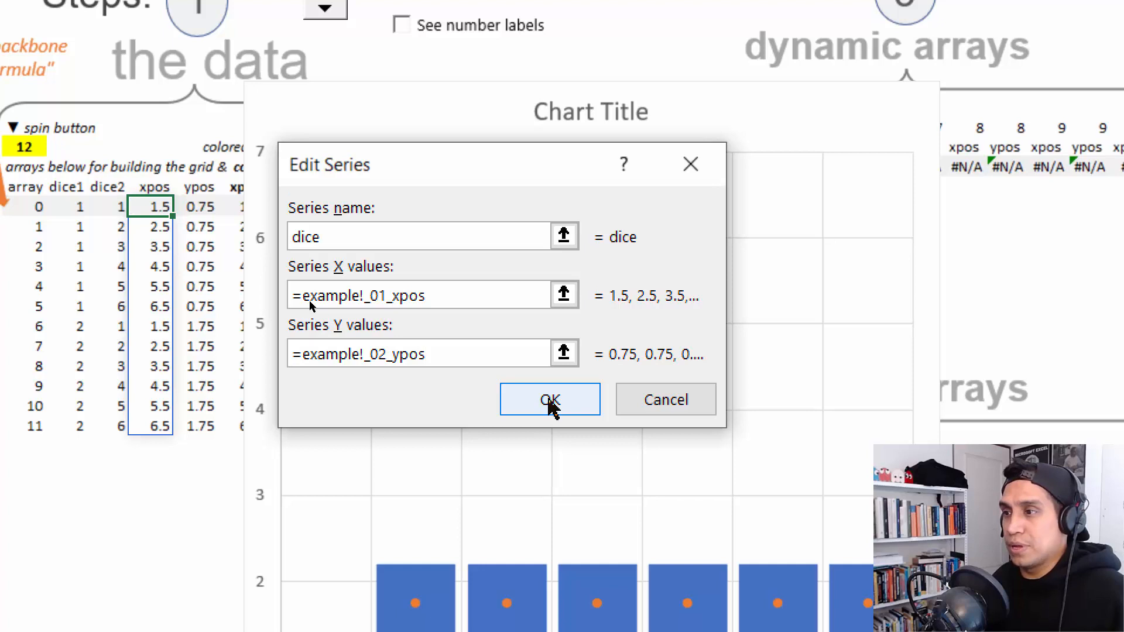
{"action": "left_click", "coordinate": [551, 404]}
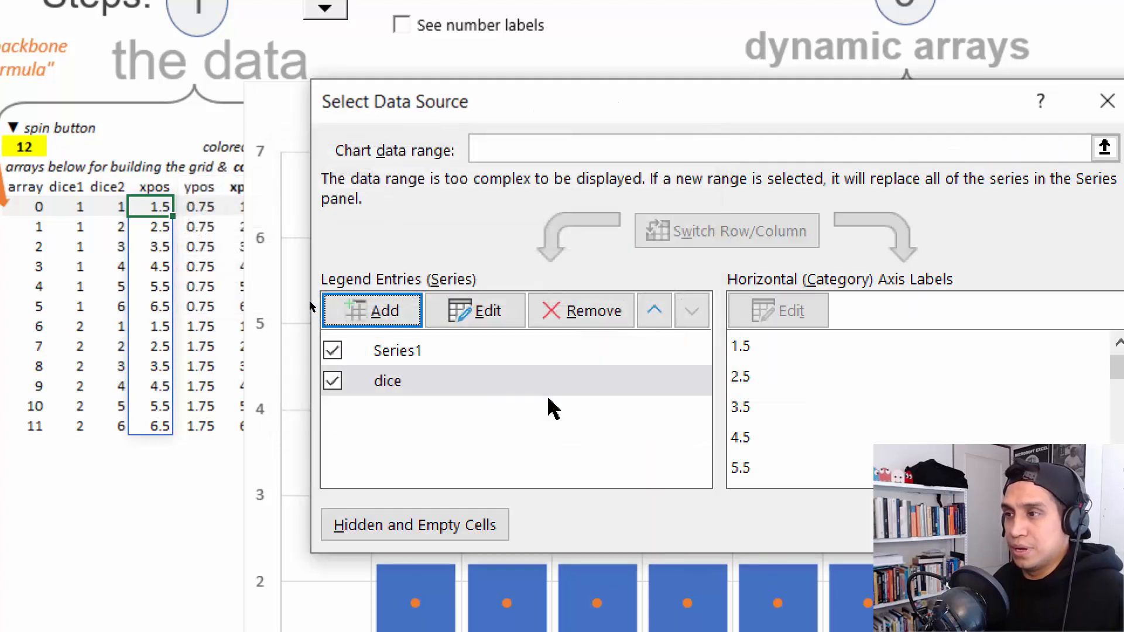
- Remove the original Series1 from the chart's data source and apply the change
{"action": "left_click", "coordinate": [479, 351]}
{"action": "left_click", "coordinate": [609, 313]}
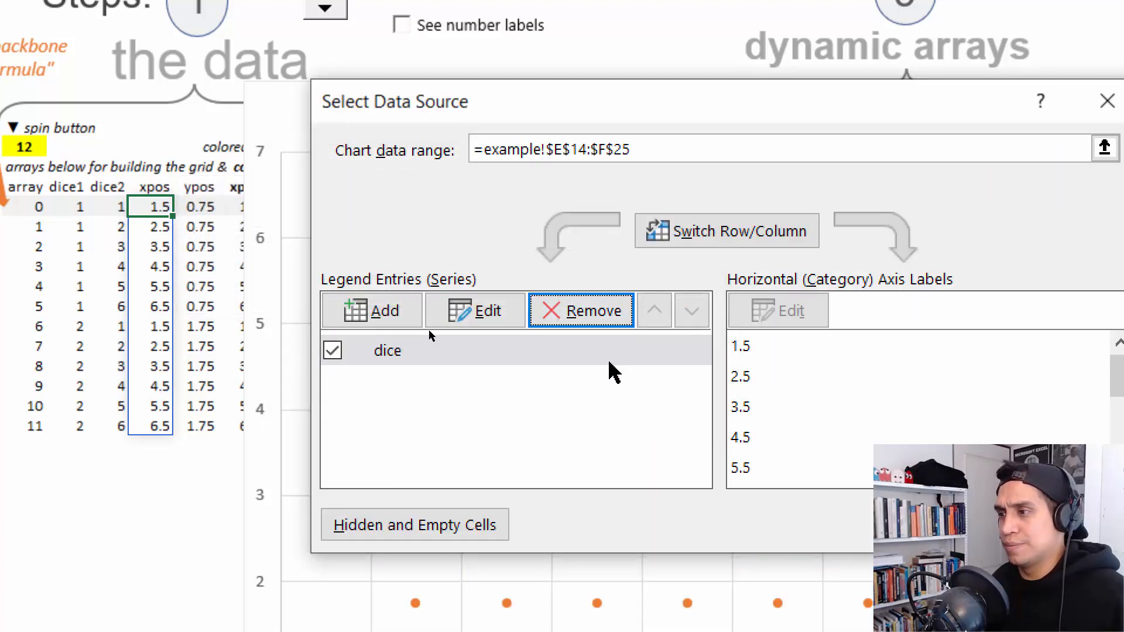
{"action": "key", "text": "Return"}
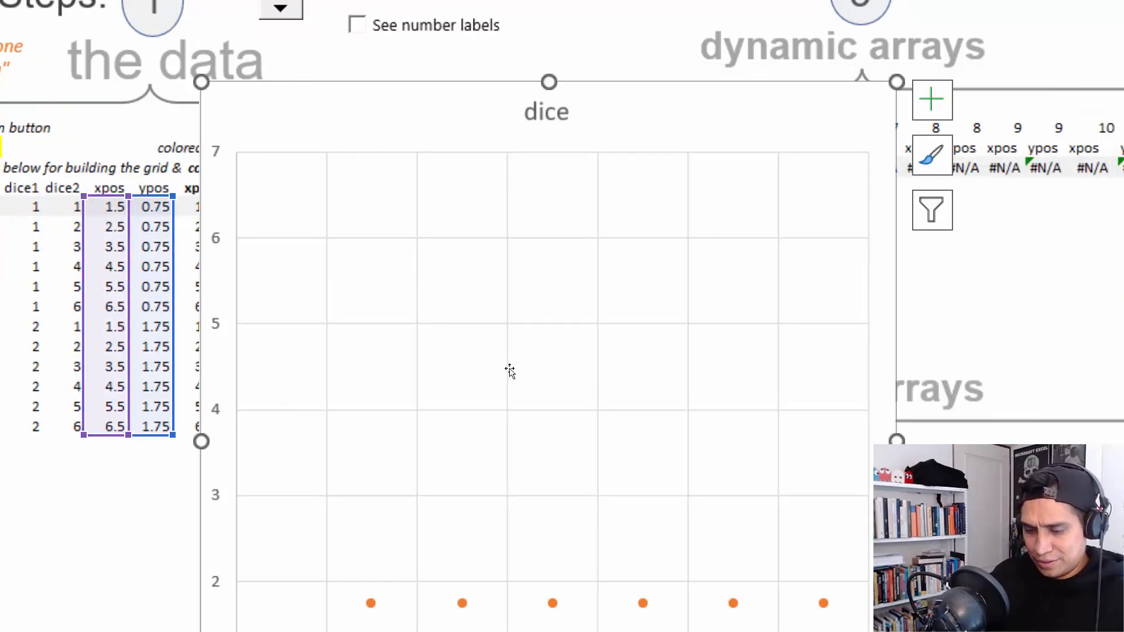
{"action": "key", "text": "ctrl+q"}
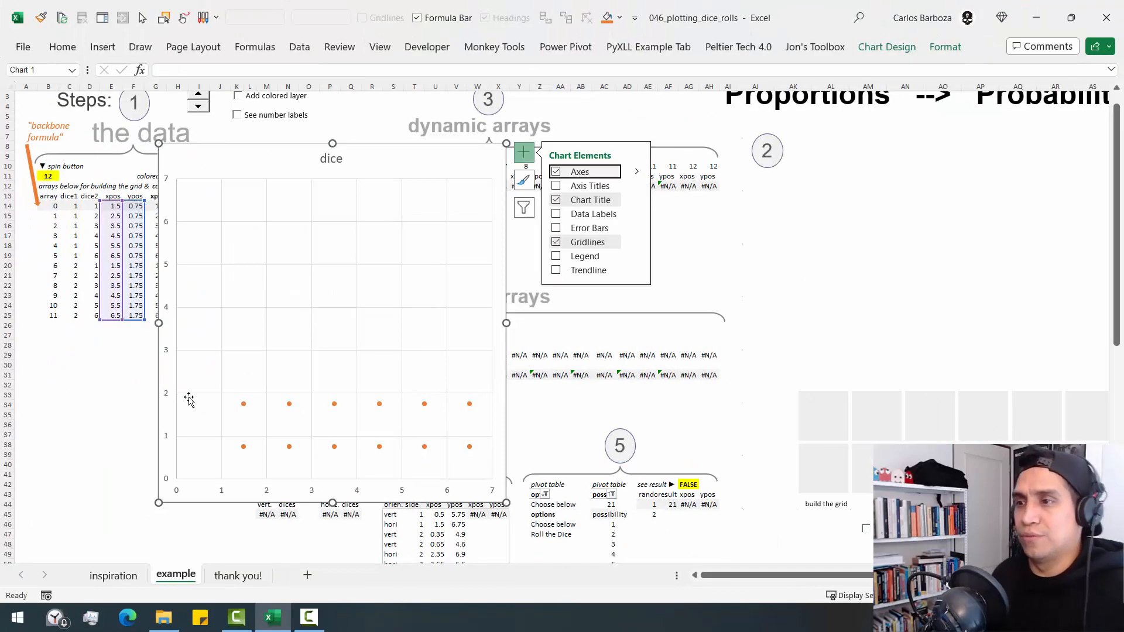
- Change the dice series markers to built-in squares with a size of 40
{"action": "left_click", "coordinate": [243, 404]}
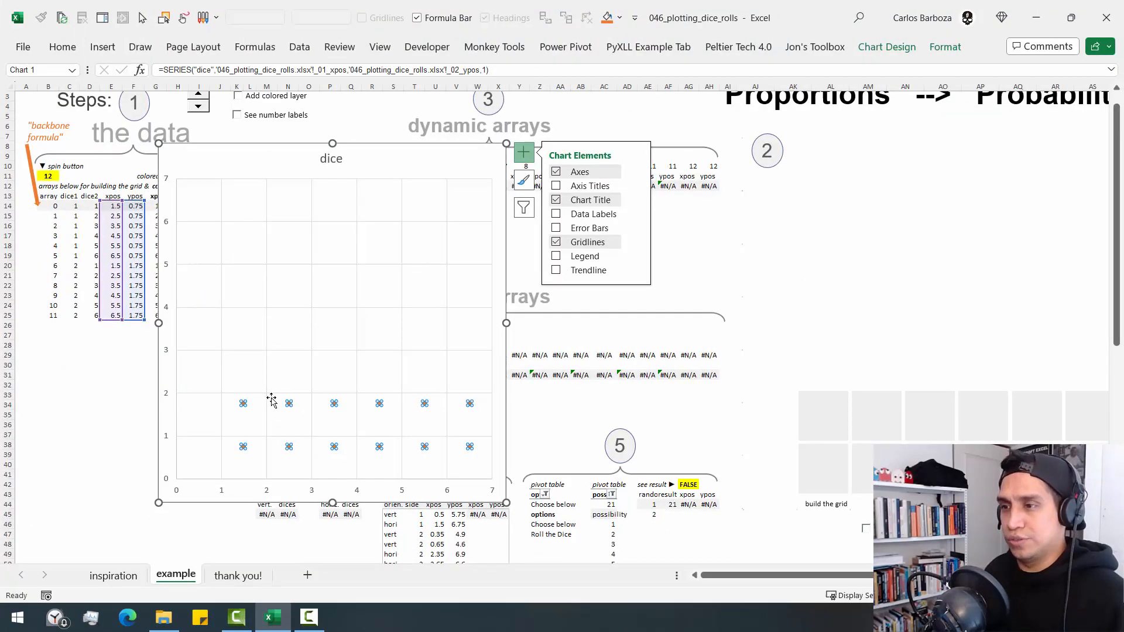
{"action": "key", "text": "ctrl+1"}
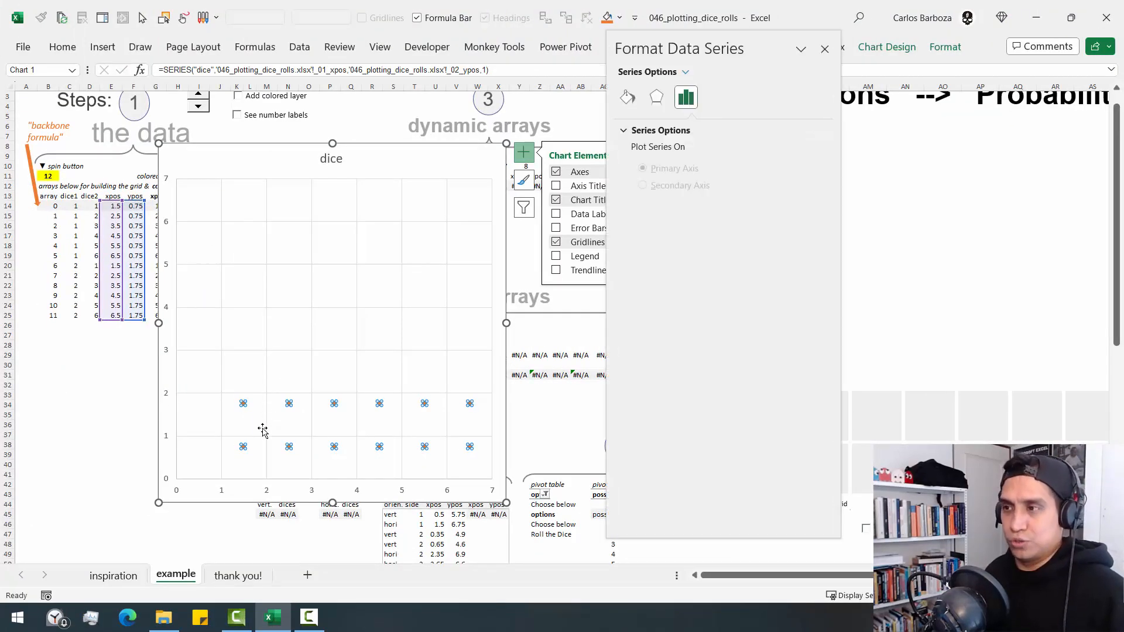
{"action": "left_click", "coordinate": [627, 97]}
{"action": "left_click", "coordinate": [697, 131]}
{"action": "left_click", "coordinate": [684, 150]}
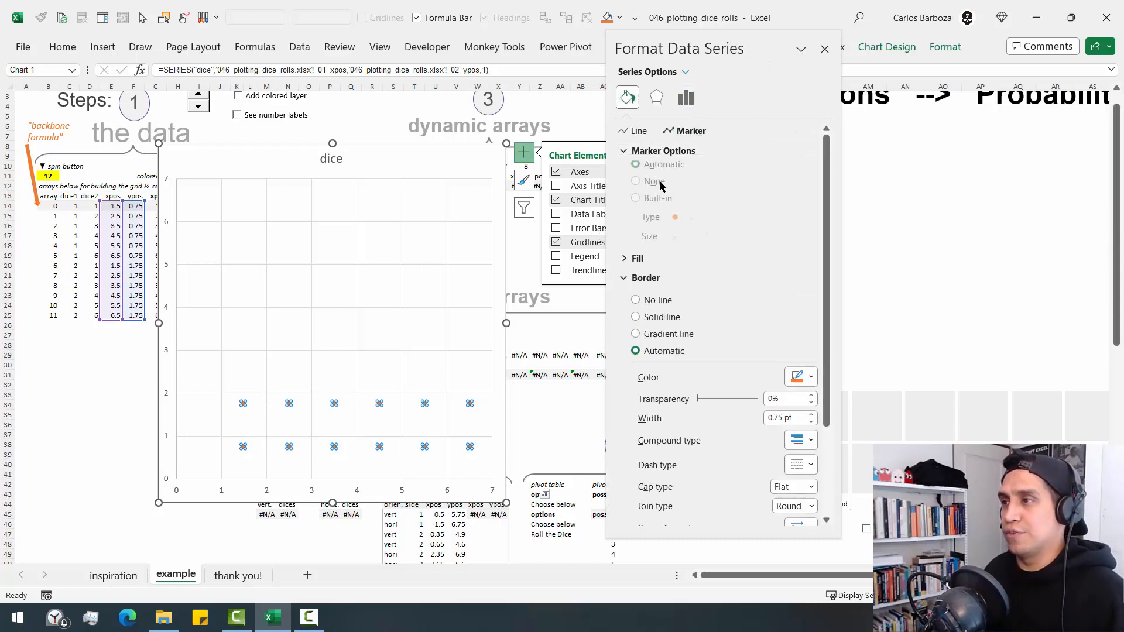
{"action": "left_click", "coordinate": [654, 192]}
{"action": "left_click", "coordinate": [655, 205]}
{"action": "left_click", "coordinate": [684, 225]}
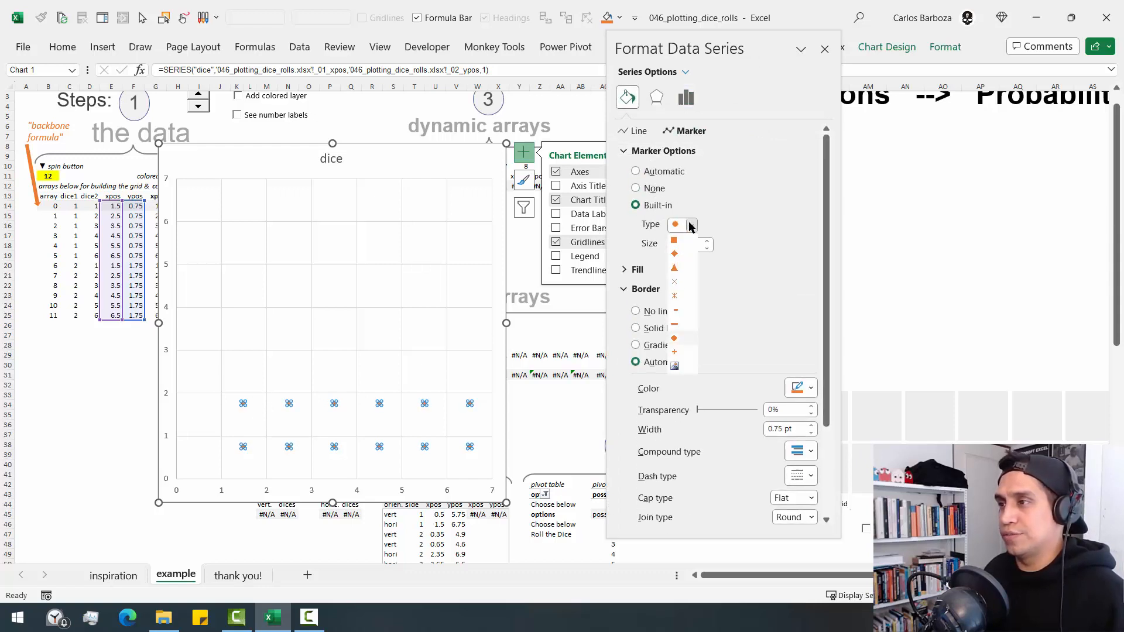
{"action": "left_click", "coordinate": [681, 243]}
{"action": "double_click", "coordinate": [681, 243]}
{"action": "key", "text": "BackSpace"}
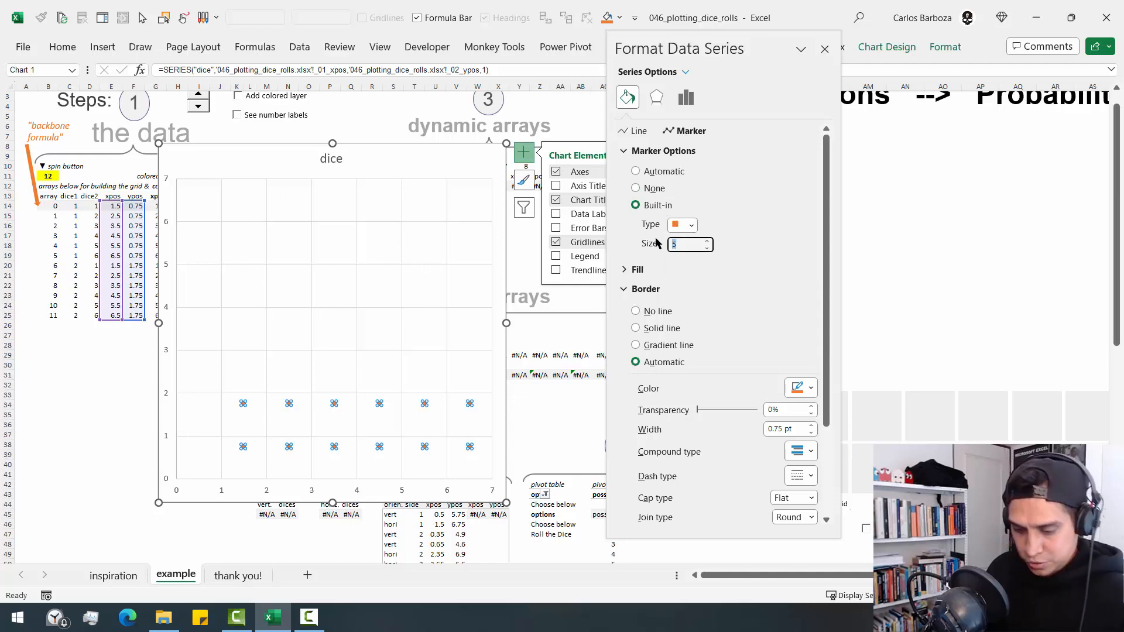
{"action": "key", "text": "Return"}
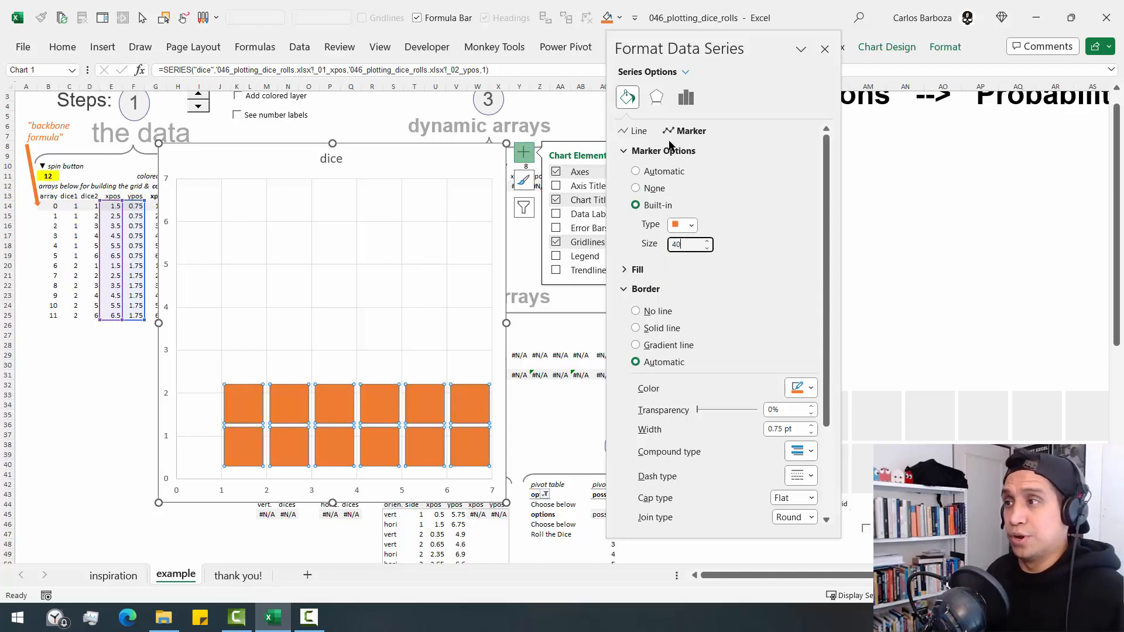
- Give the dice markers no border and a solid grey fill, and close the formatting options
{"action": "left_click", "coordinate": [663, 312]}
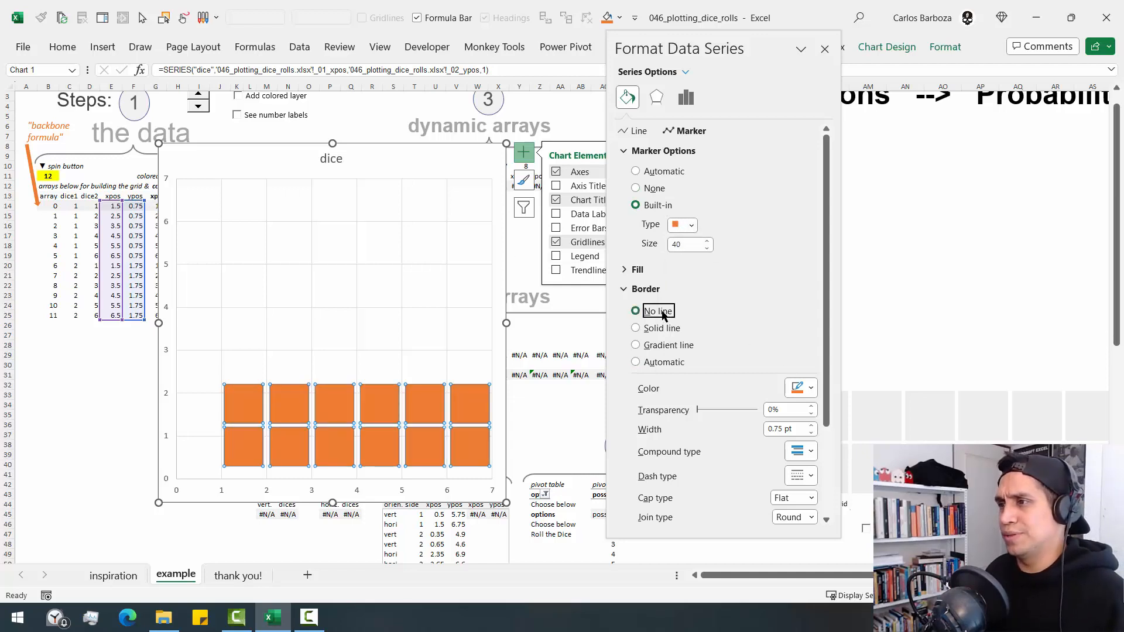
{"action": "left_click", "coordinate": [629, 270]}
{"action": "left_click", "coordinate": [665, 311]}
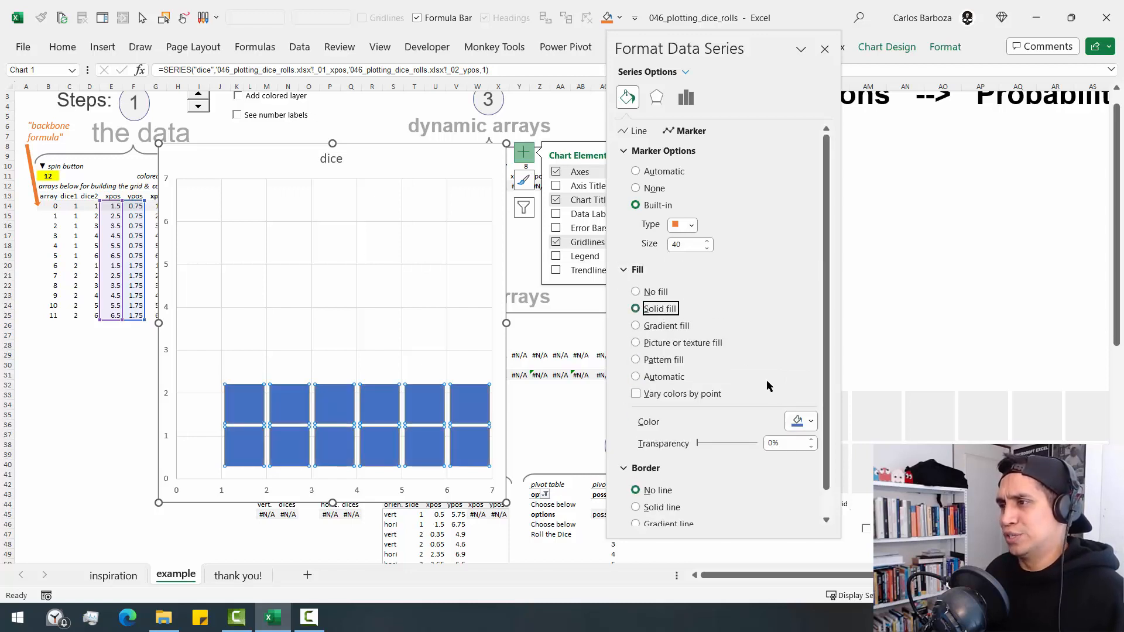
{"action": "left_click", "coordinate": [798, 420]}
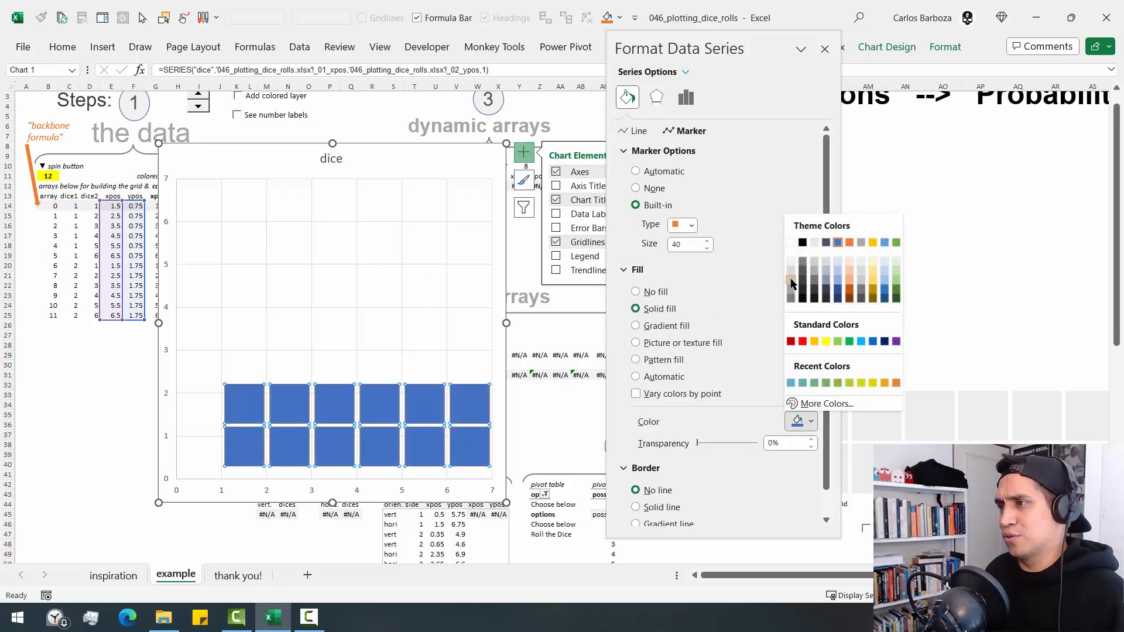
{"action": "left_click", "coordinate": [791, 280]}
{"action": "left_click", "coordinate": [110, 385]}
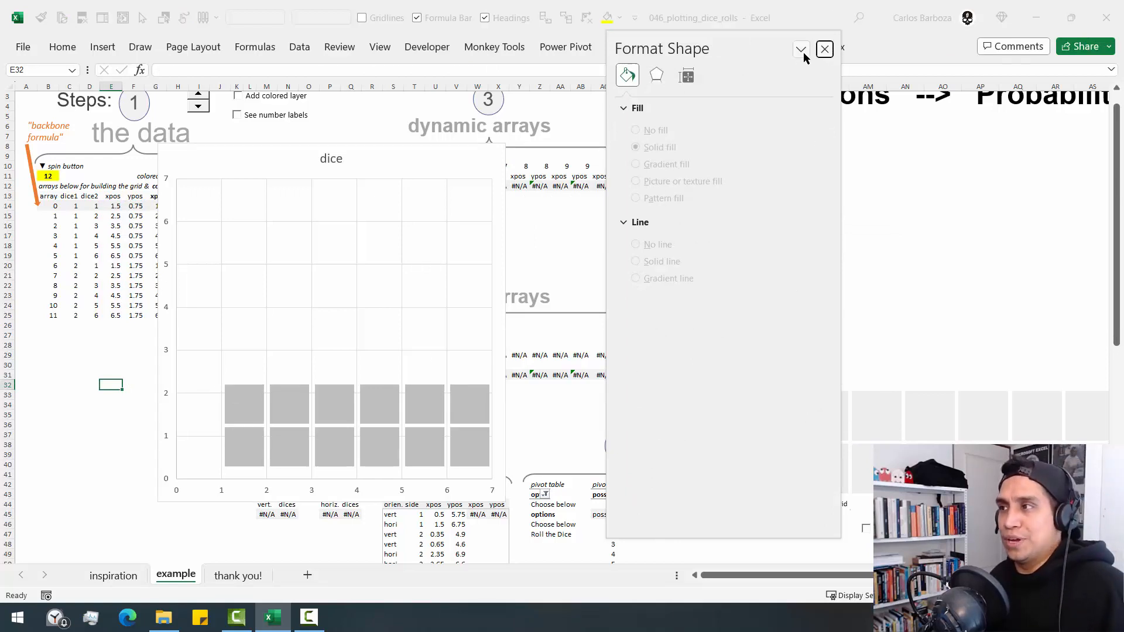
{"action": "left_click", "coordinate": [824, 49]}
- Select the dice series and examine how its named-range formula relates to the xpos and ypos source columns
{"action": "mouse_move", "coordinate": [287, 417]}
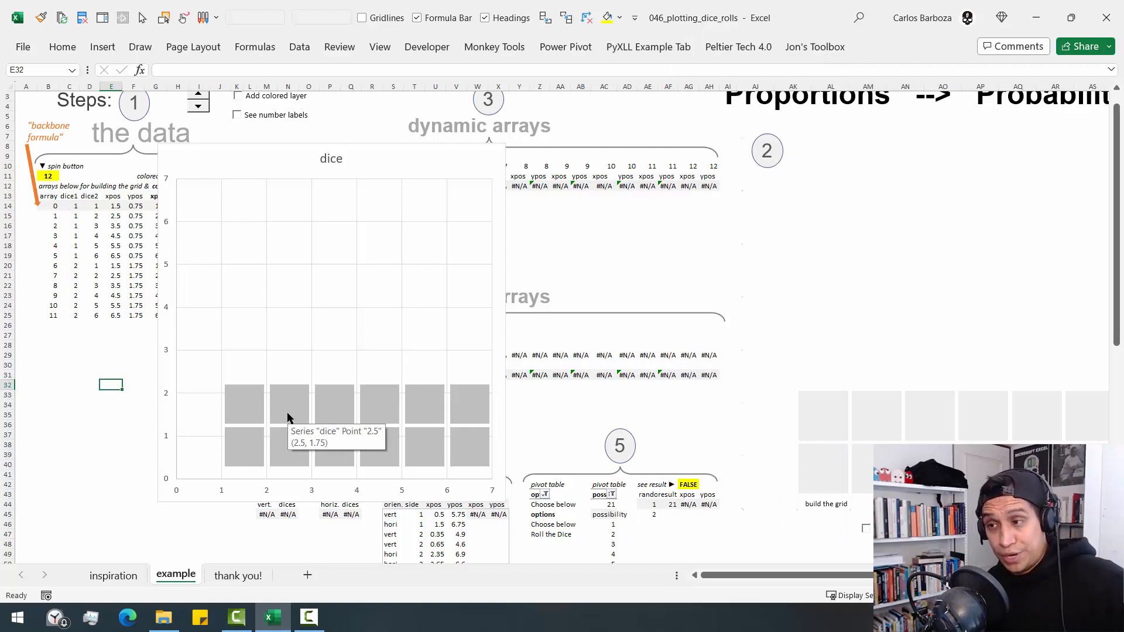
{"action": "left_click", "coordinate": [288, 418]}
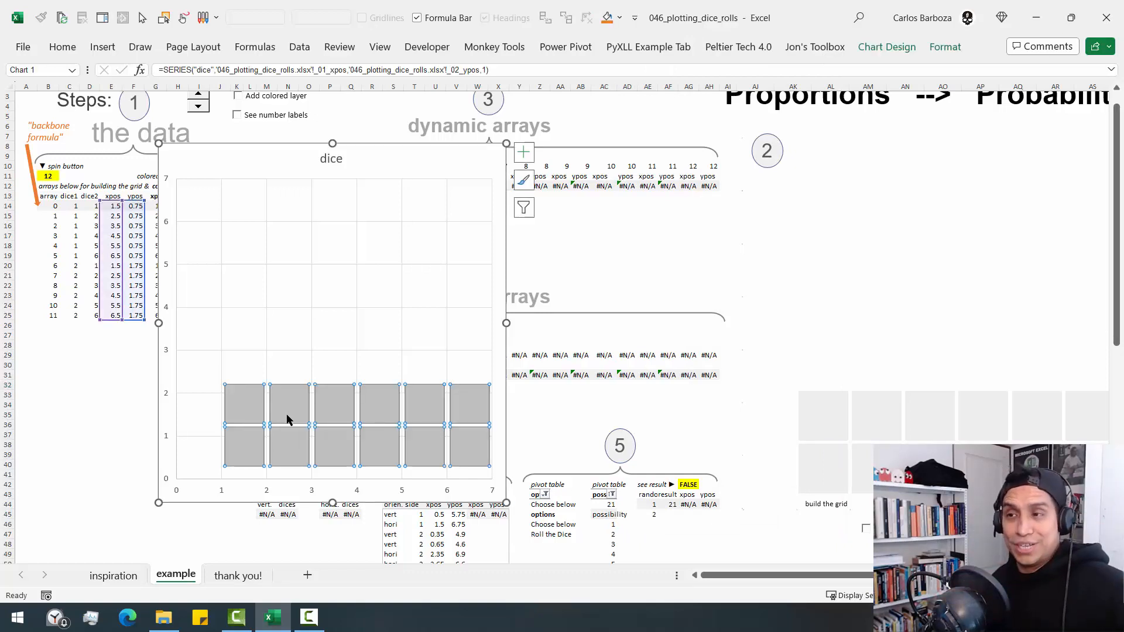
{"action": "key", "text": "ctrl+q"}
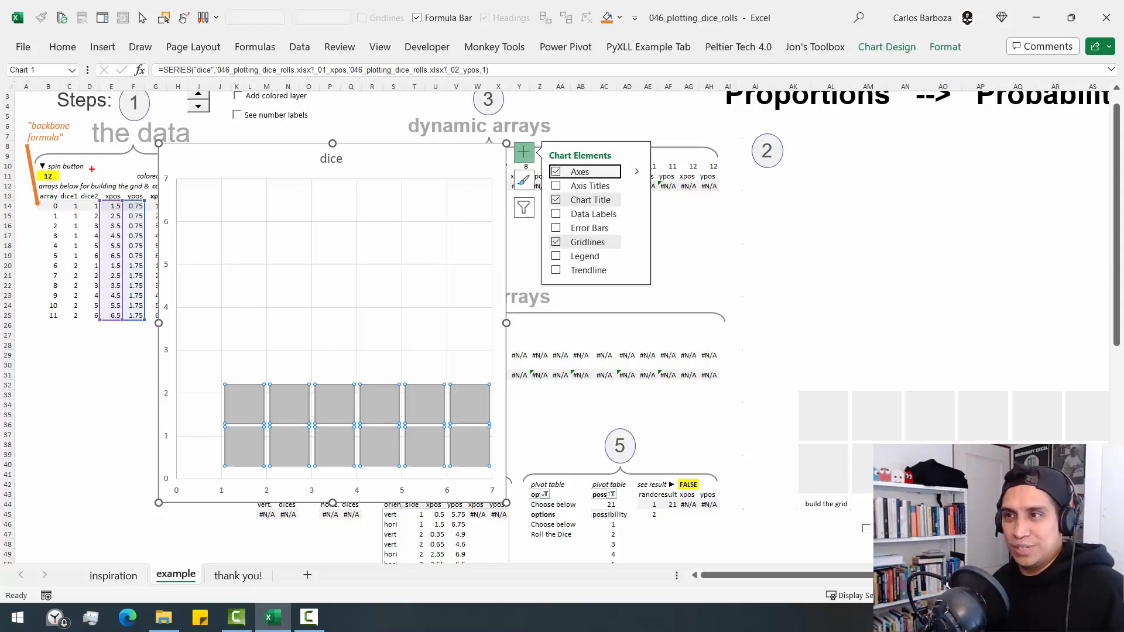
{"action": "left_click_drag", "start_coordinate": [92, 169], "coordinate": [149, 338]}
{"action": "key", "text": "Escape"}
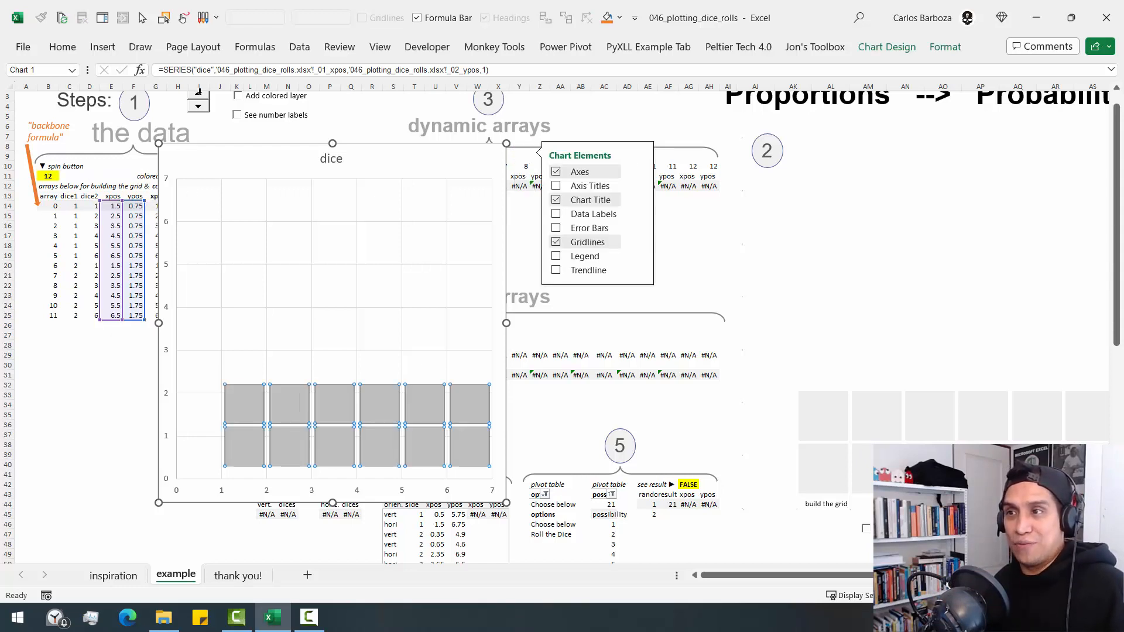
- Raise the spin button value one unit at a time to 22 to extend the arrays and the dice grid
{"action": "left_click", "coordinate": [199, 93]}
{"action": "left_click", "coordinate": [197, 97]}
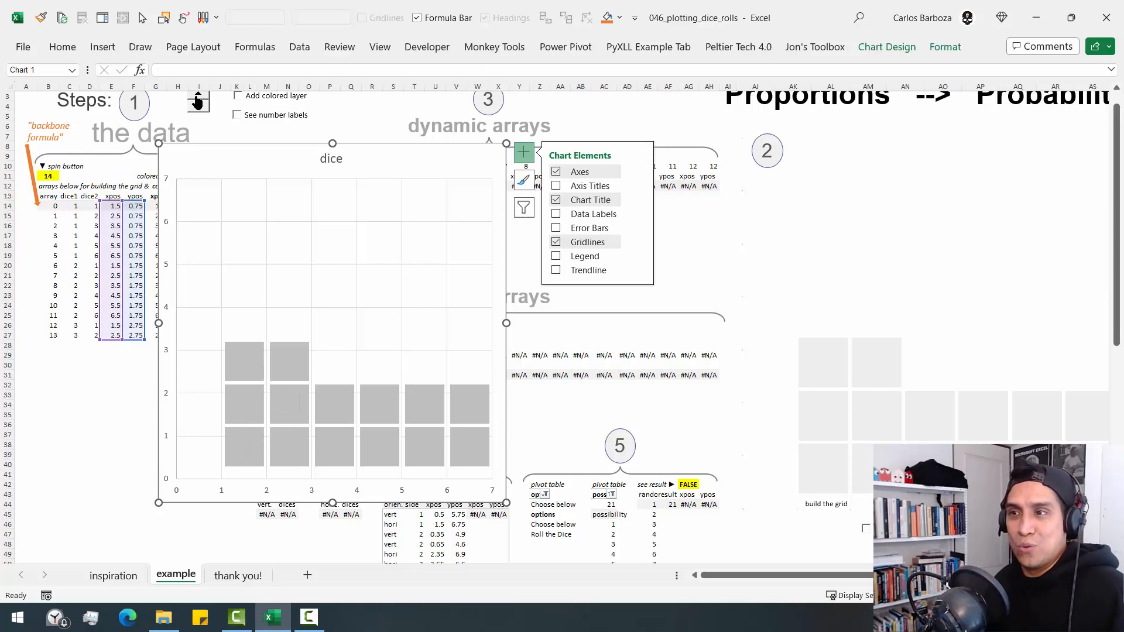
{"action": "left_click", "coordinate": [198, 99]}
{"action": "left_click", "coordinate": [198, 99]}
{"action": "left_click", "coordinate": [198, 98]}
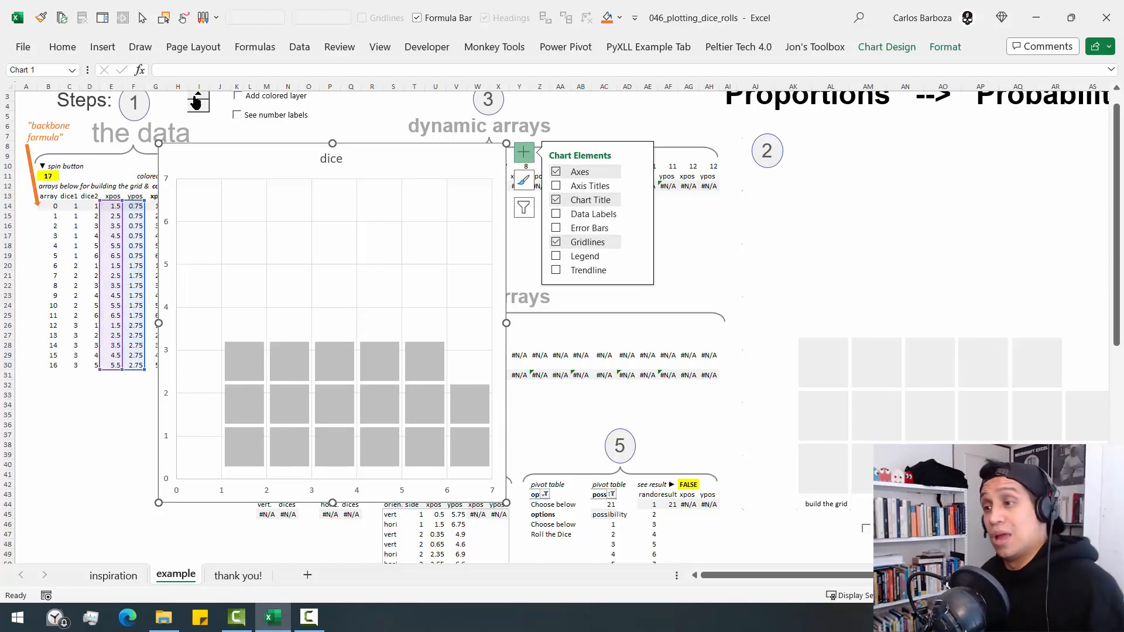
{"action": "left_click", "coordinate": [198, 99]}
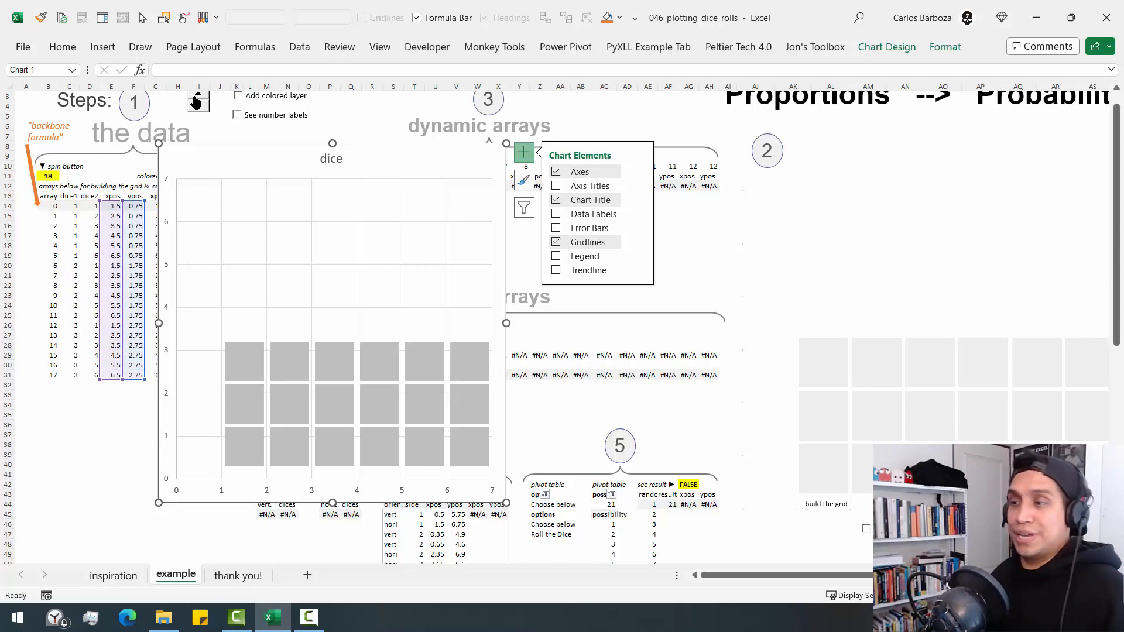
{"action": "left_click", "coordinate": [197, 99]}
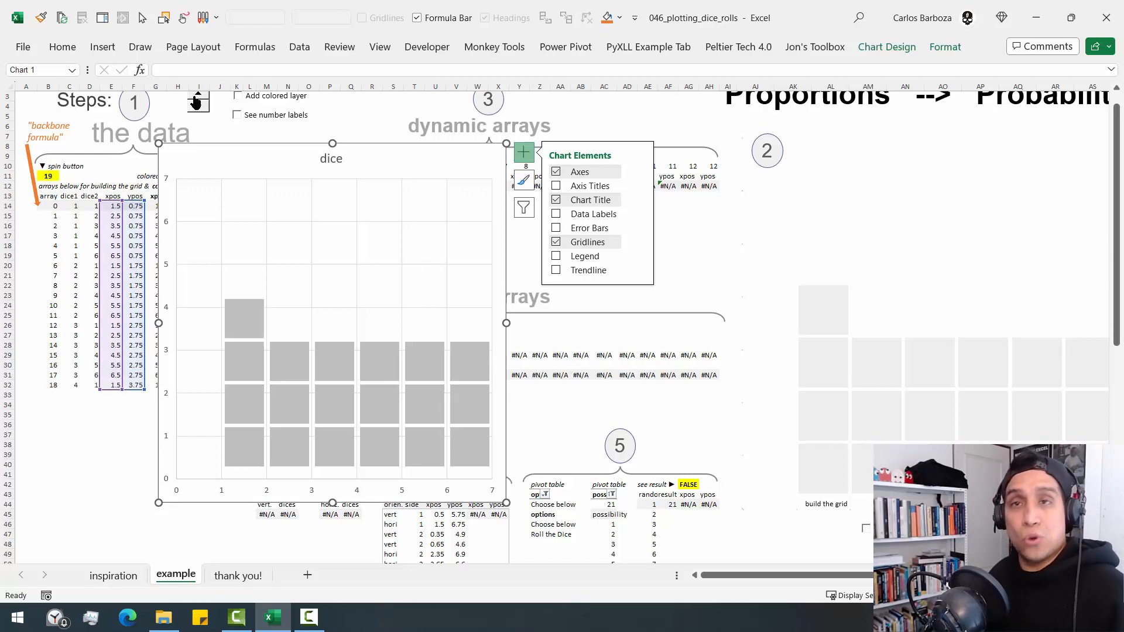
{"action": "left_click", "coordinate": [195, 98]}
{"action": "left_click", "coordinate": [194, 98]}
{"action": "left_click", "coordinate": [193, 97]}
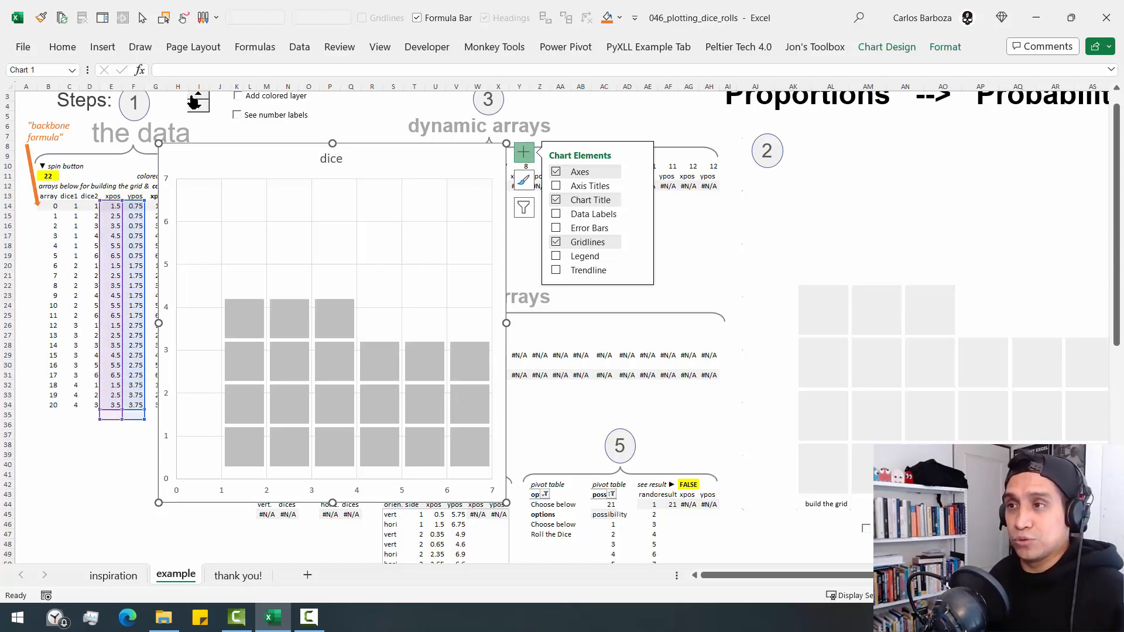
- Move the dice chart clear of the data columns and set the spin button value in B11 to 36
{"action": "left_click", "coordinate": [371, 327]}
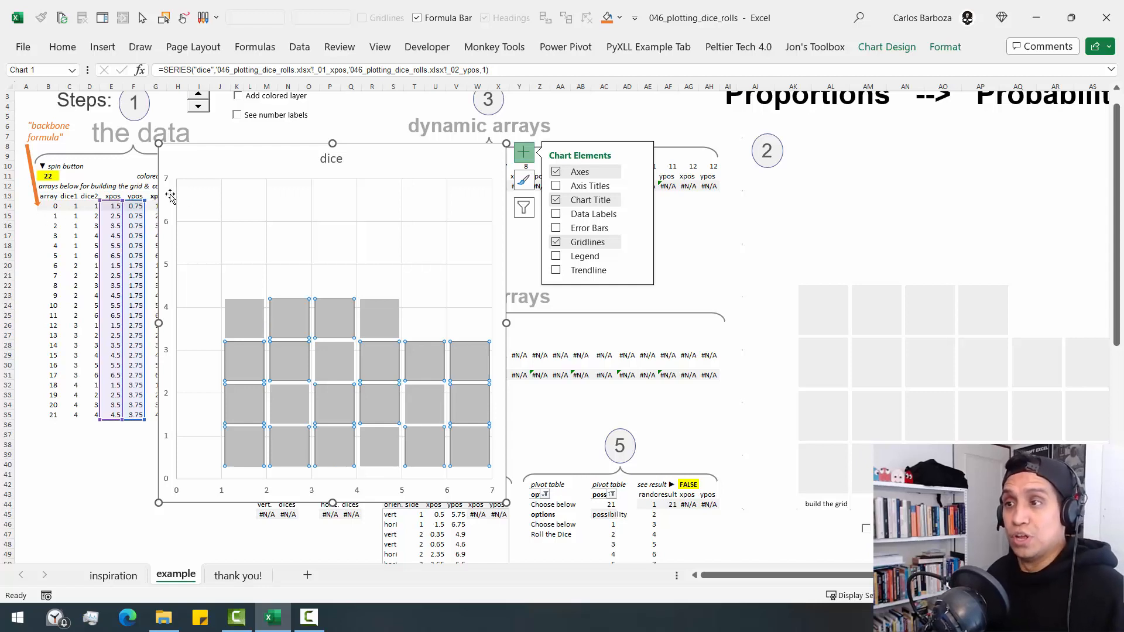
{"action": "left_click", "coordinate": [234, 176]}
{"action": "left_click_drag", "start_coordinate": [241, 151], "coordinate": [388, 178]}
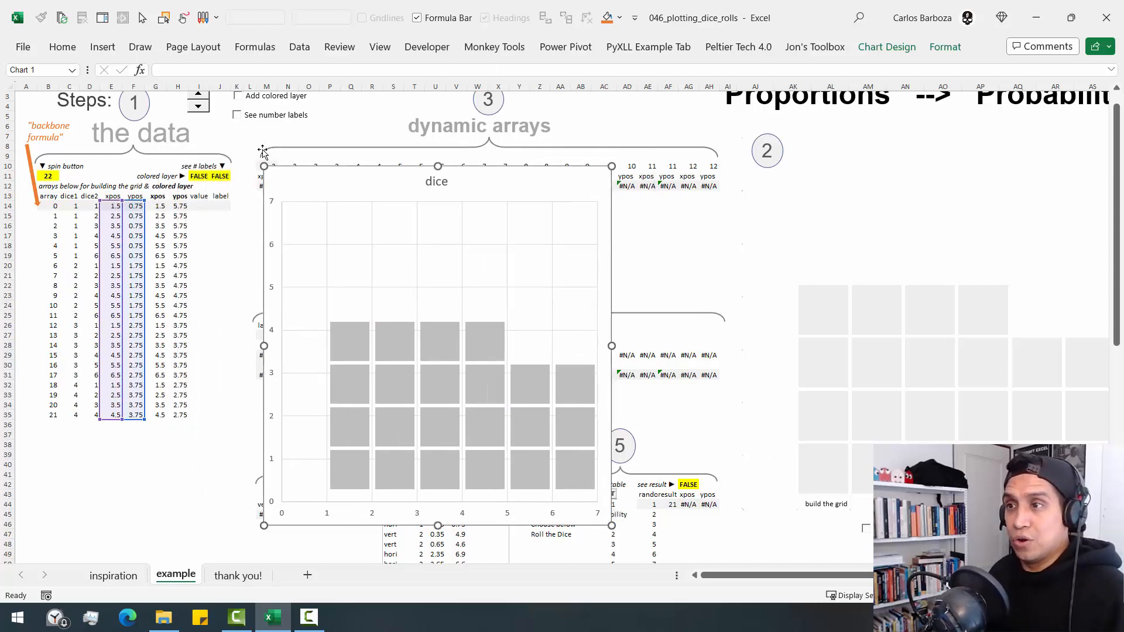
{"action": "left_click", "coordinate": [48, 176]}
{"action": "type", "text": "36"}
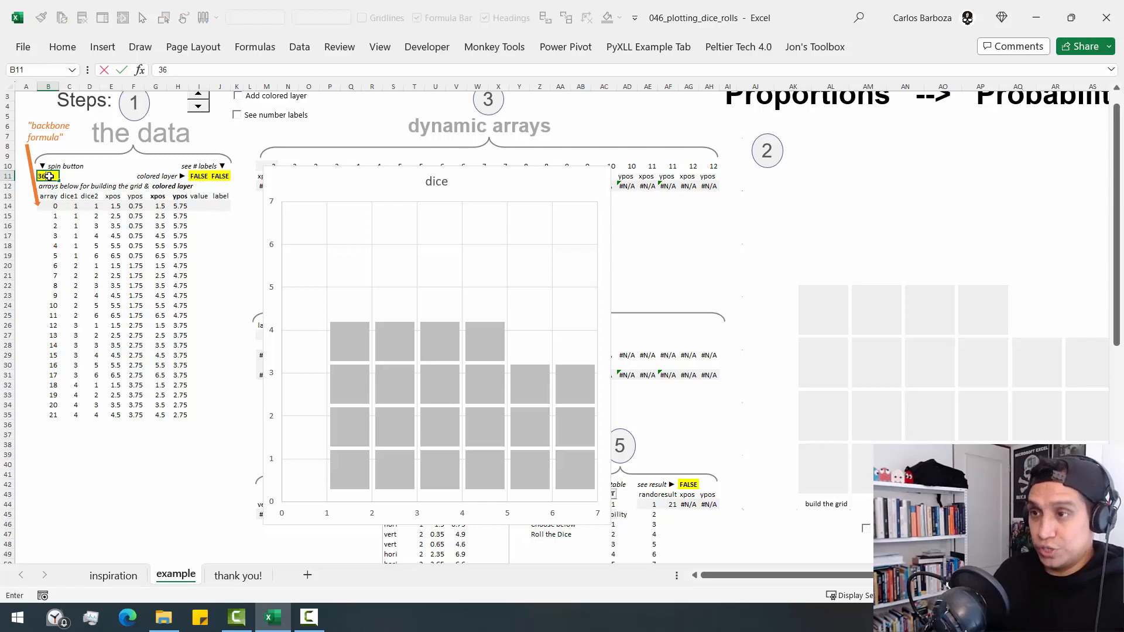
{"action": "key", "text": "ctrl+Return"}
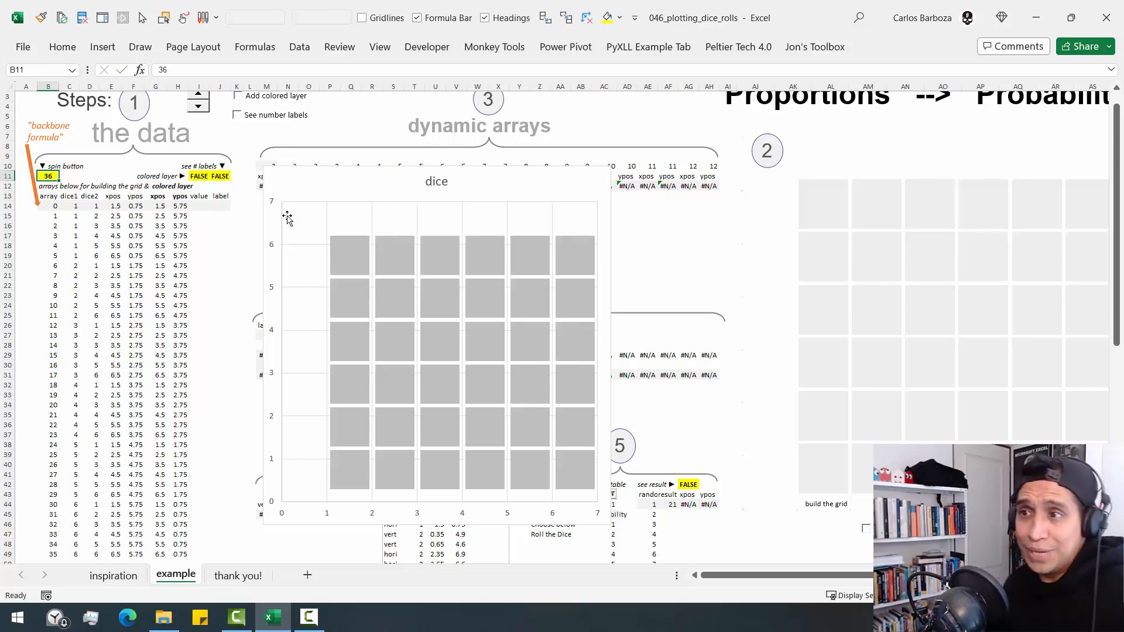
{"action": "mouse_move", "coordinate": [324, 180]}
{"action": "left_mouse_down"}
{"action": "mouse_move", "coordinate": [304, 183]}
{"action": "mouse_move", "coordinate": [324, 190]}
{"action": "left_mouse_up"}
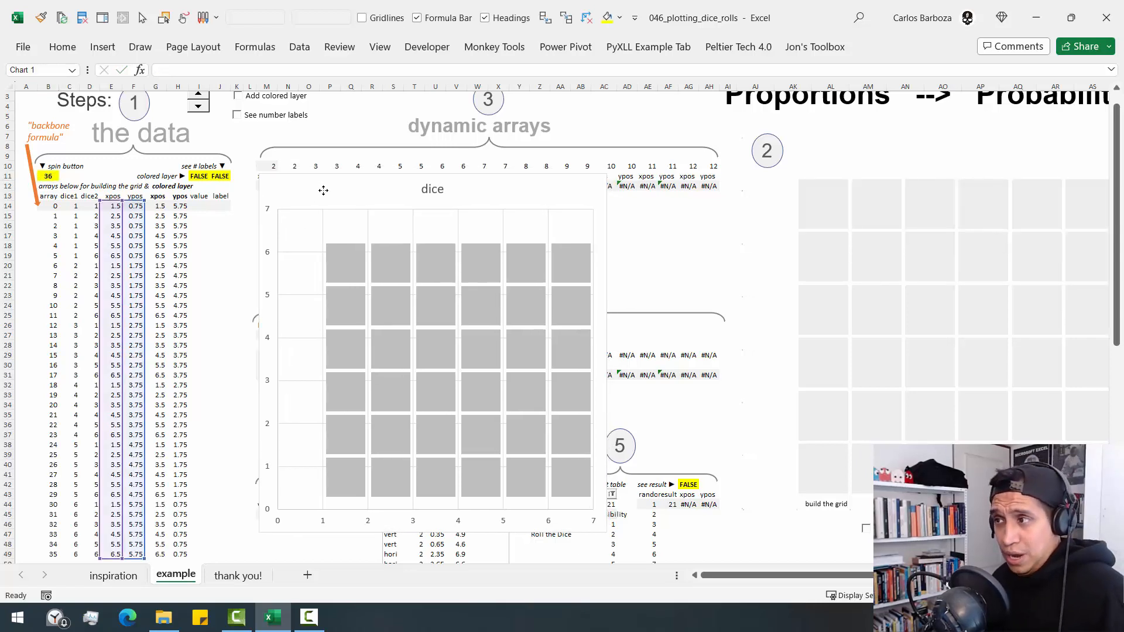
- Inspect the series behind the finished chart's grey grid, and the bold colored-layer xpos column starting at G14
{"action": "left_click", "coordinate": [836, 216]}
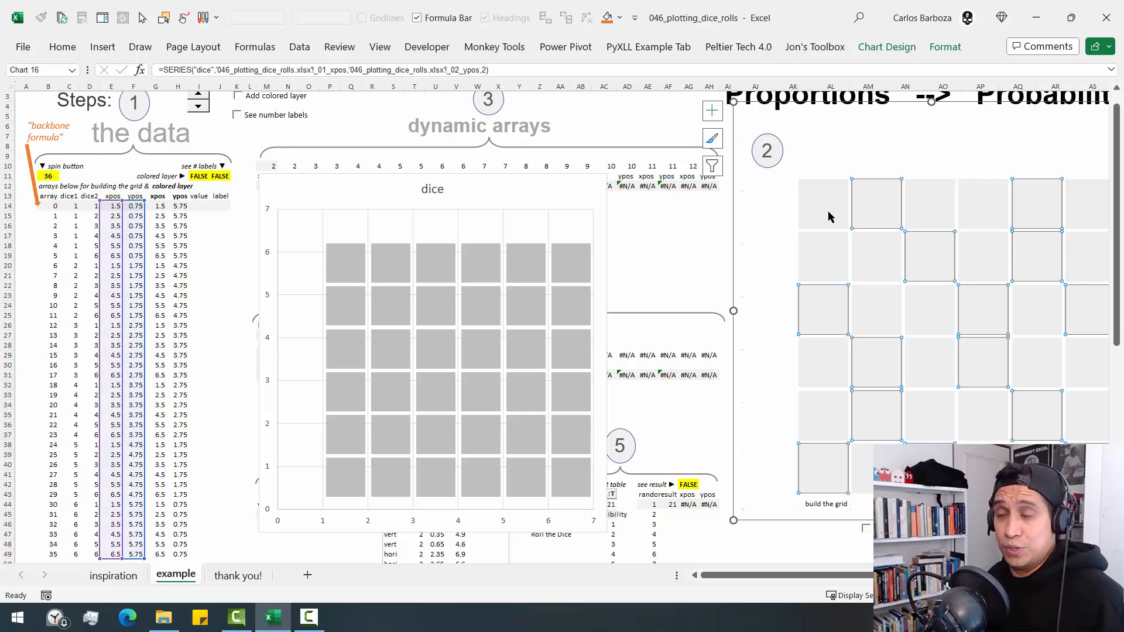
{"action": "left_click", "coordinate": [222, 208]}
{"action": "left_click", "coordinate": [159, 206]}
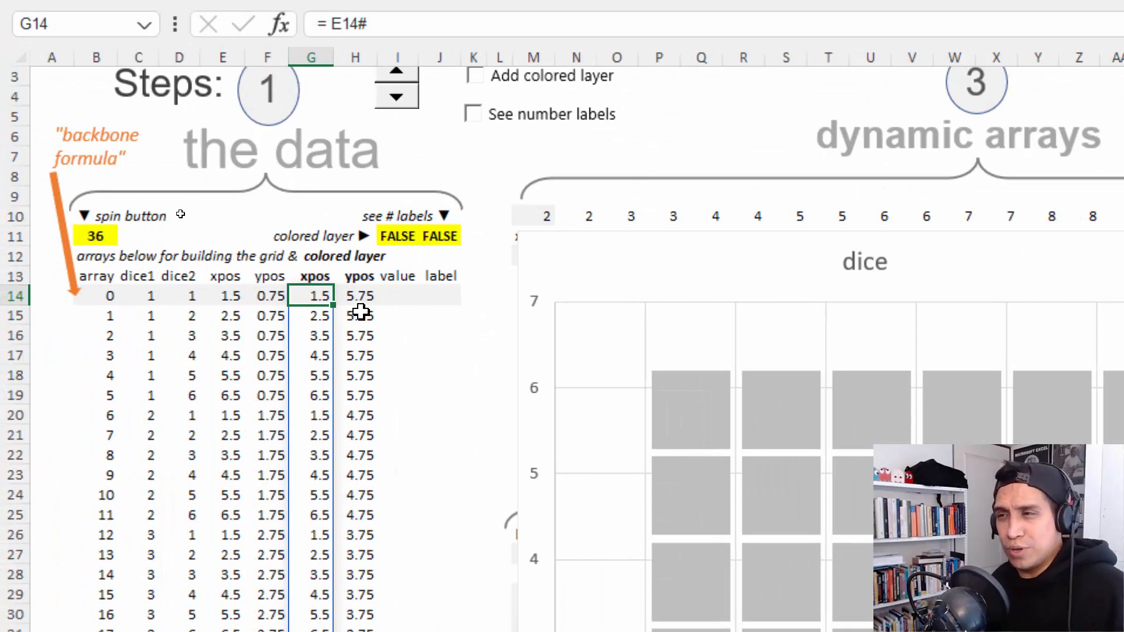
{"action": "key", "text": "Up"}
{"action": "key", "text": "shift+Right"}
{"action": "key", "text": "shift+Left"}
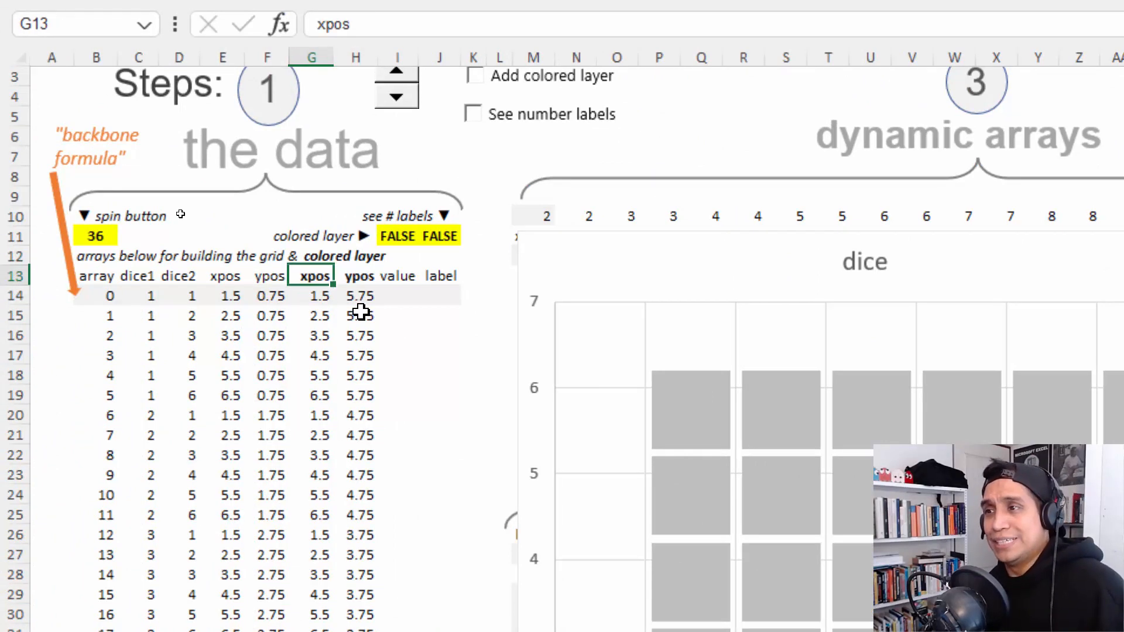
{"action": "key", "text": "Down"}
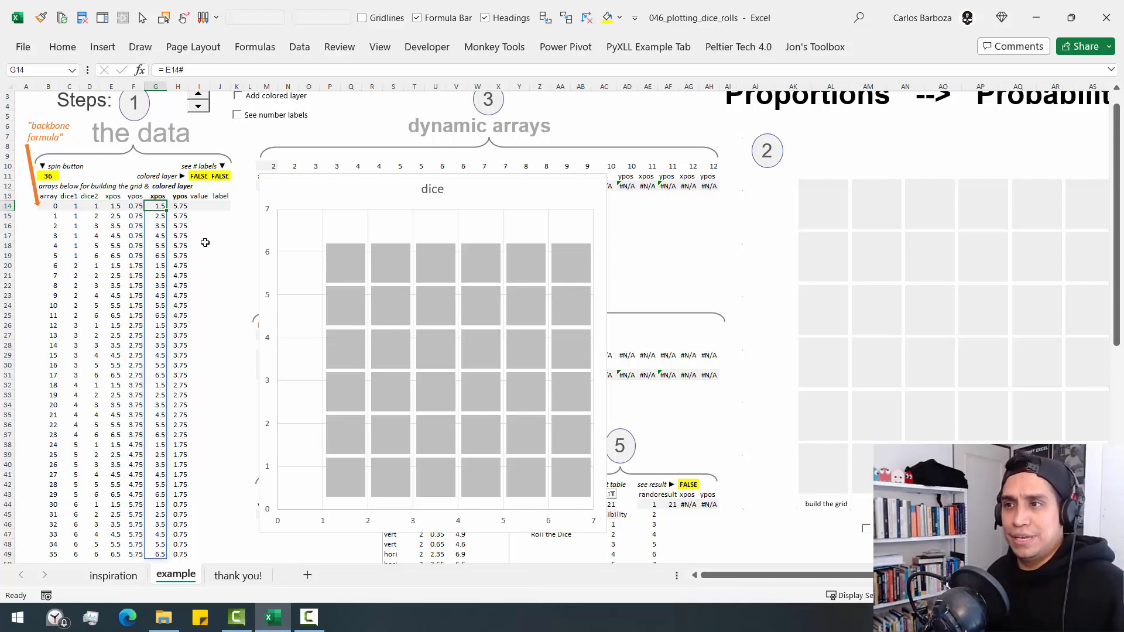
- Compare the first plotted dice point with the dice grid on the inspiration sheet, and return to the example sheet
{"action": "mouse_move", "coordinate": [354, 264]}
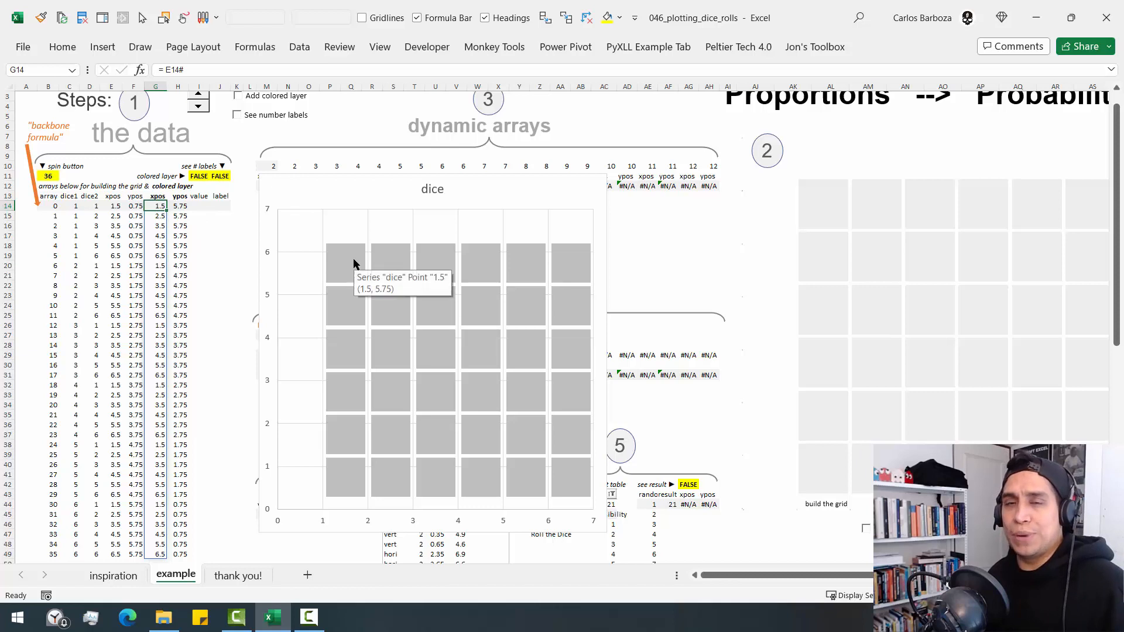
{"action": "left_click", "coordinate": [113, 576]}
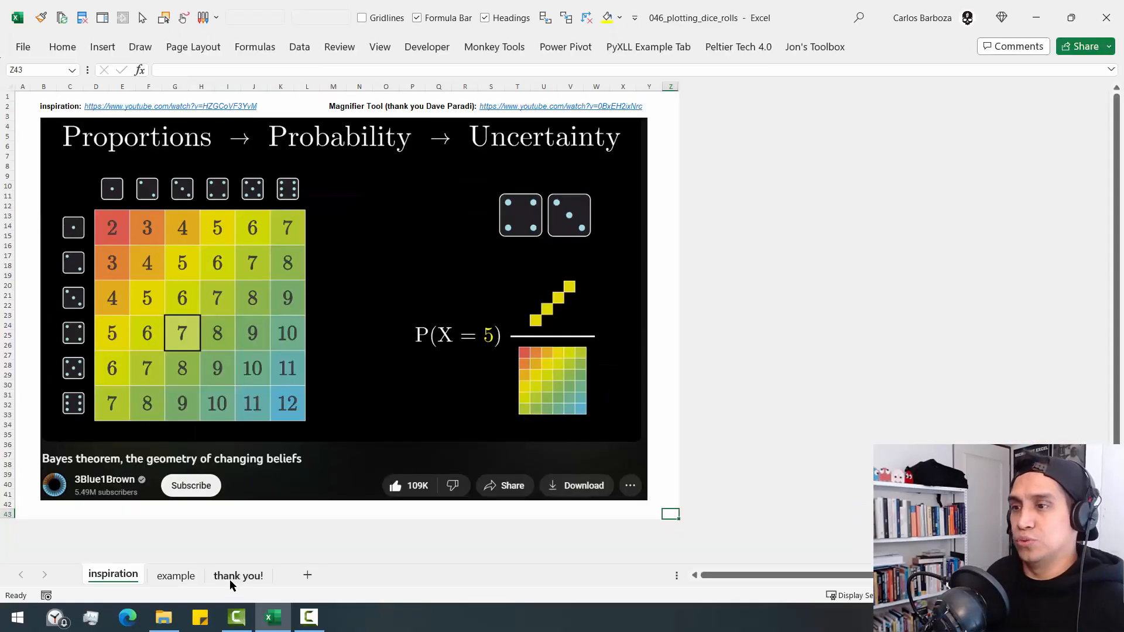
{"action": "left_click", "coordinate": [181, 583]}
- Examine the colored-layer formulas in G14 and H14, evaluating the ypos formula part by part: the INT expression, the -1 multiplier and the 0.25 offset
{"action": "key", "text": "F2"}
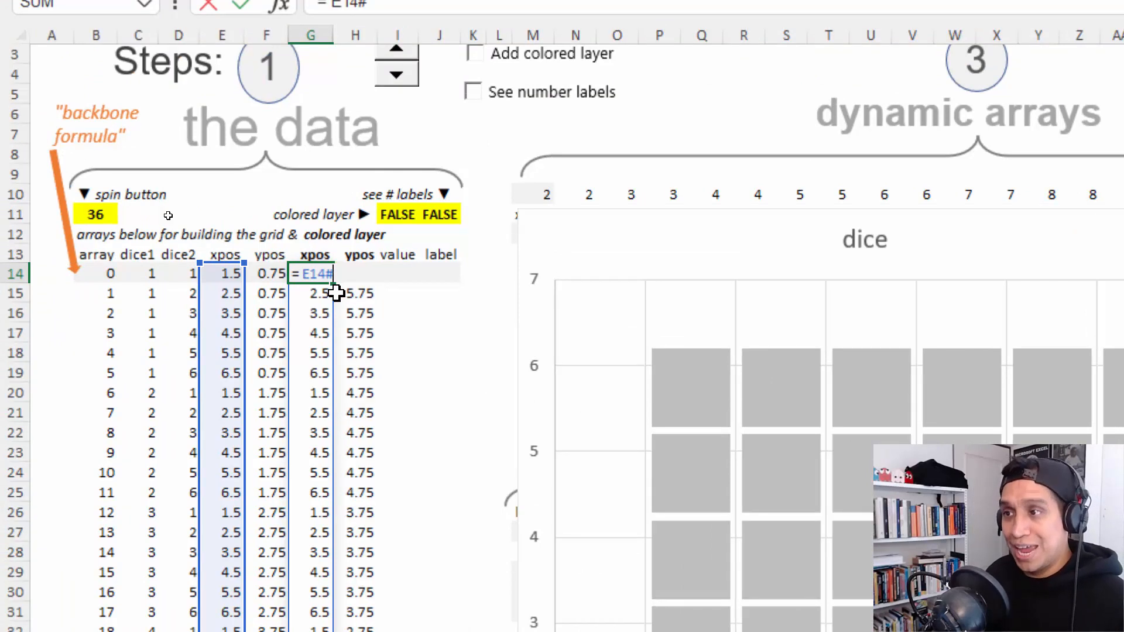
{"action": "key", "text": "Tab"}
{"action": "key", "text": "F2"}
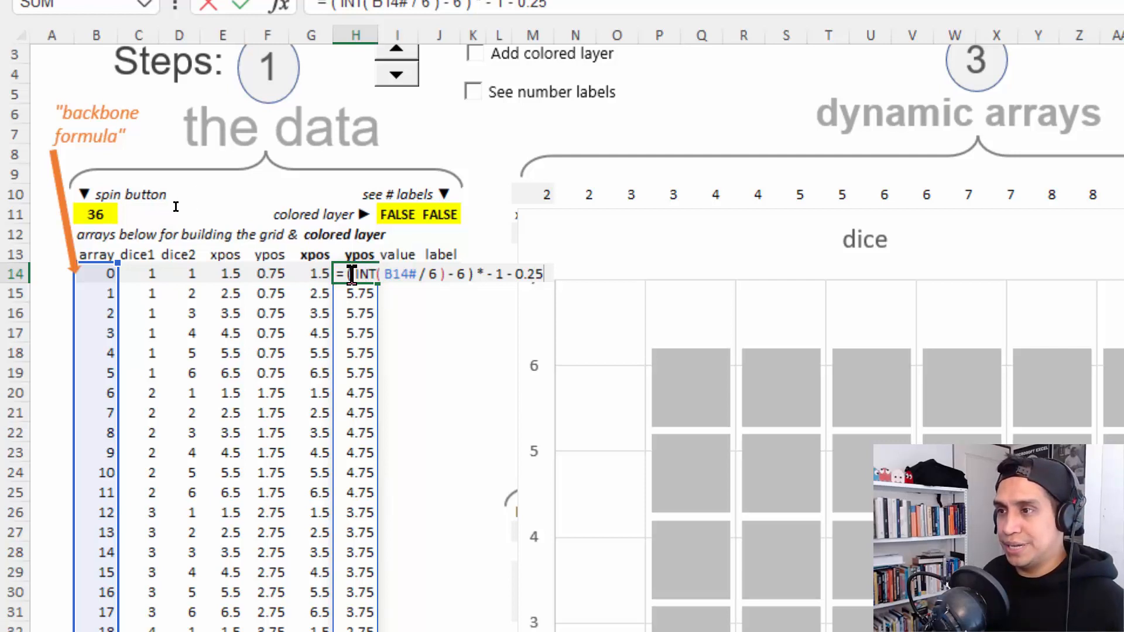
{"action": "left_click_drag", "start_coordinate": [356, 274], "coordinate": [466, 275]}
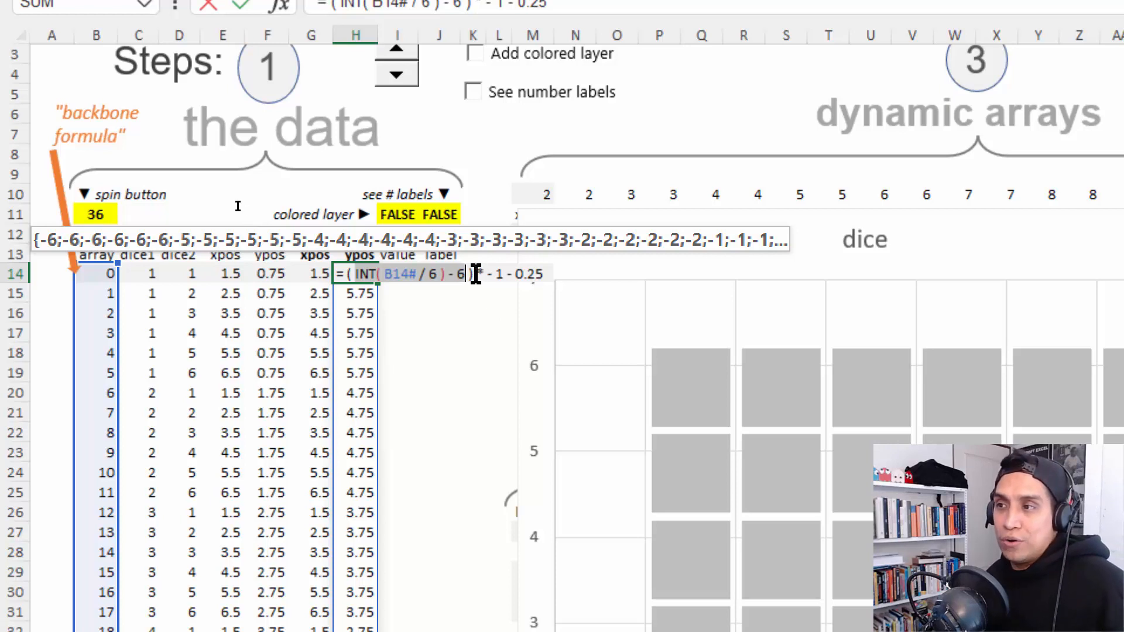
{"action": "left_click_drag", "start_coordinate": [477, 273], "coordinate": [504, 274]}
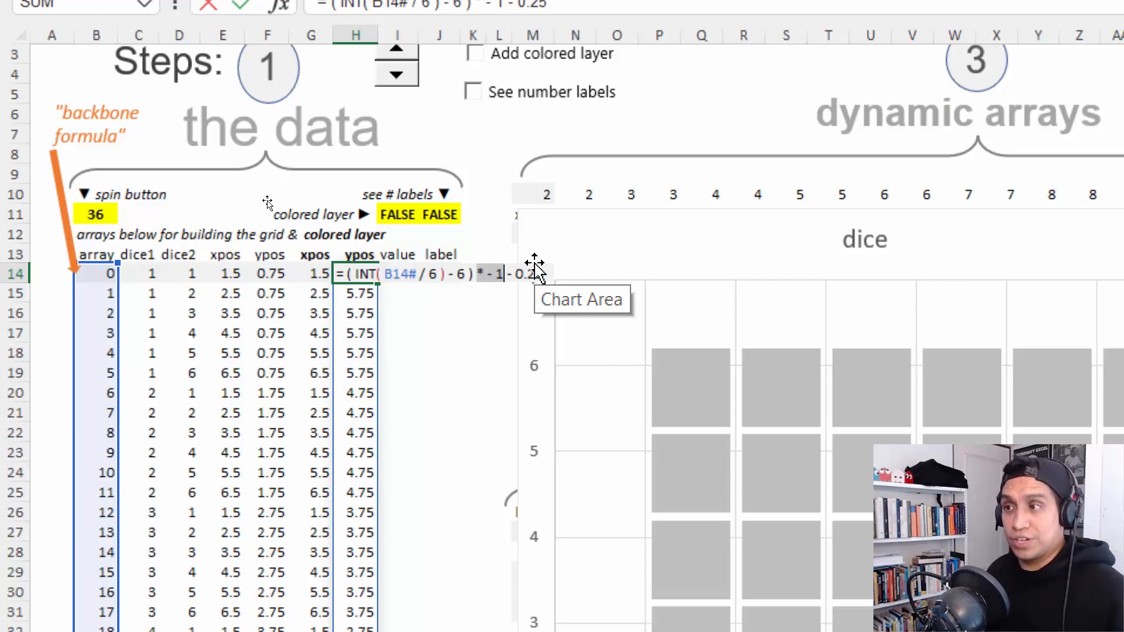
{"action": "left_click_drag", "start_coordinate": [507, 273], "coordinate": [546, 275]}
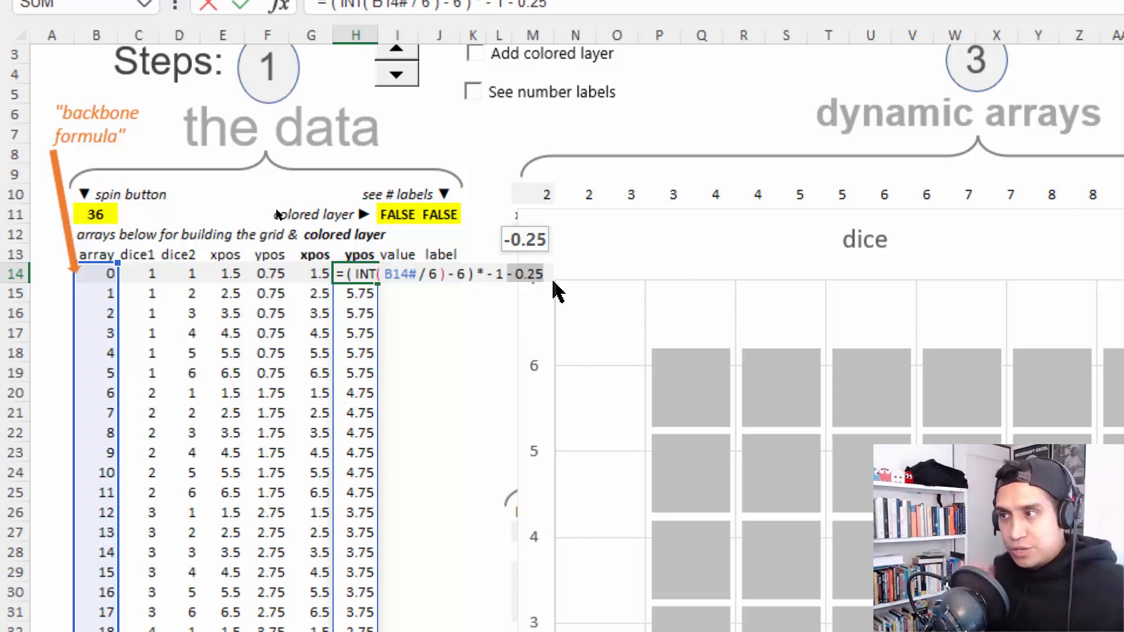
{"action": "key", "text": "ctrl+Return"}
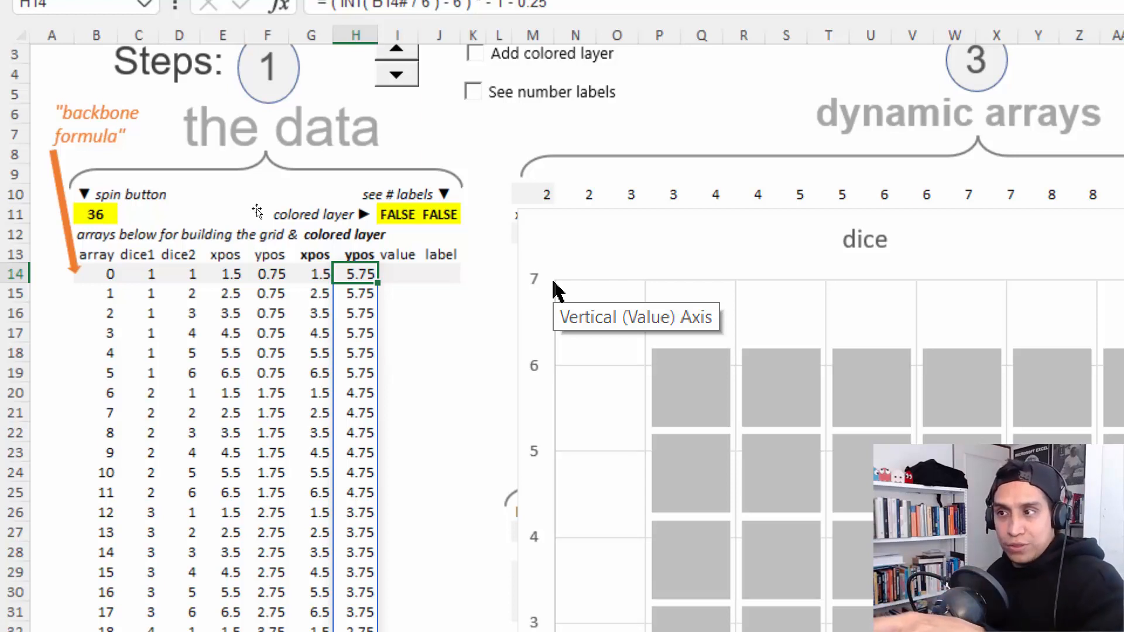
{"action": "left_click", "coordinate": [317, 274]}
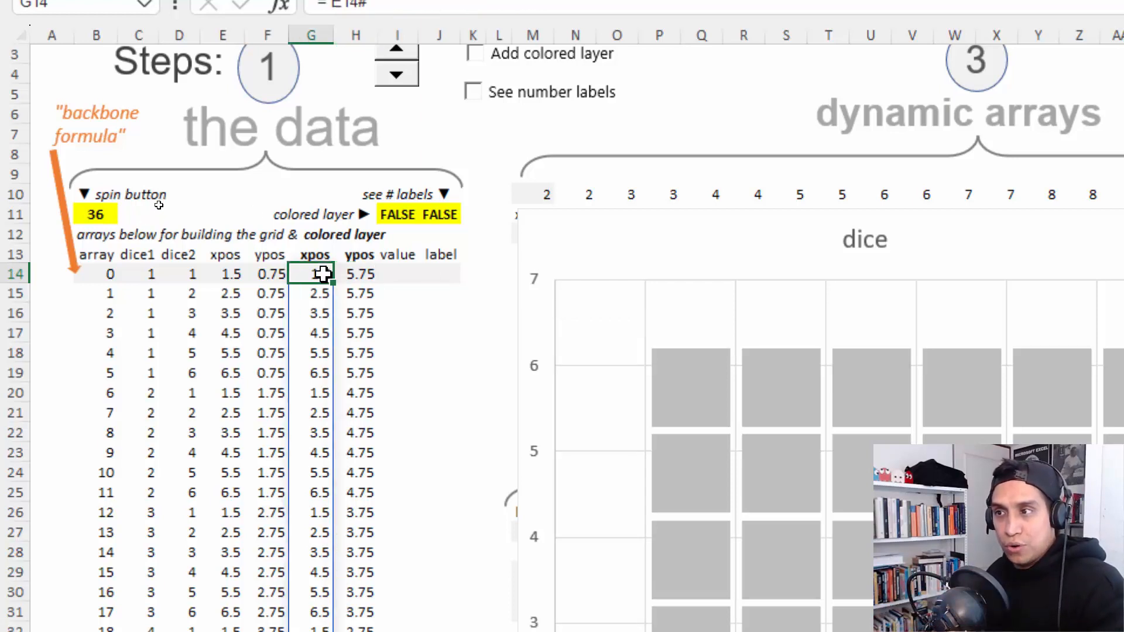
{"action": "left_click", "coordinate": [370, 274]}
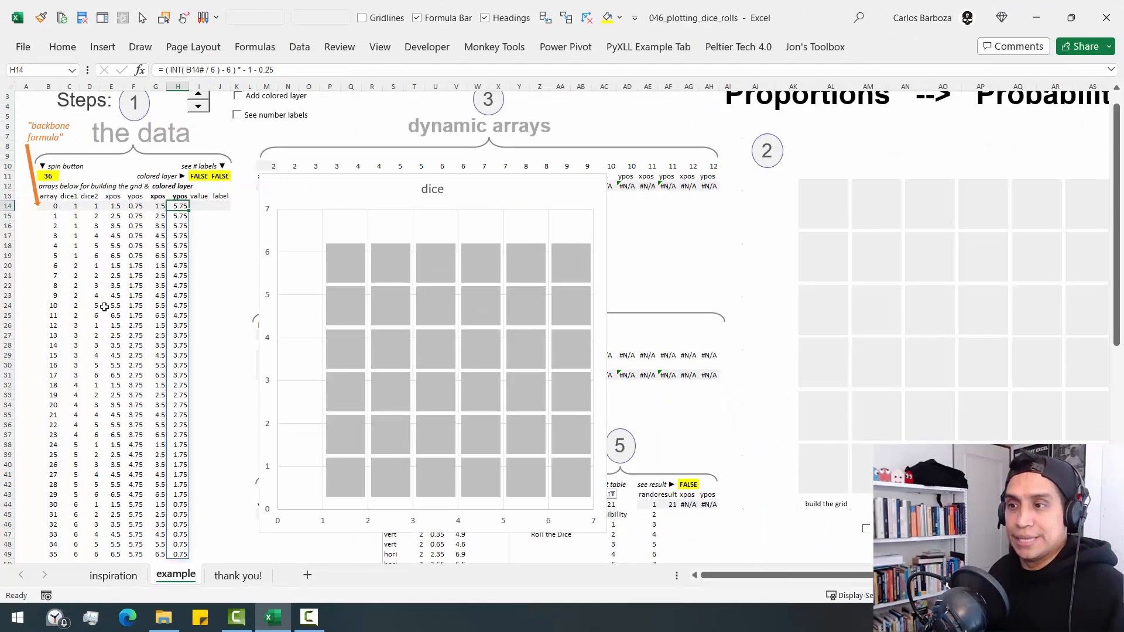
- Delete the practice dice chart that covers the dynamic arrays
{"action": "left_click", "coordinate": [208, 207]}
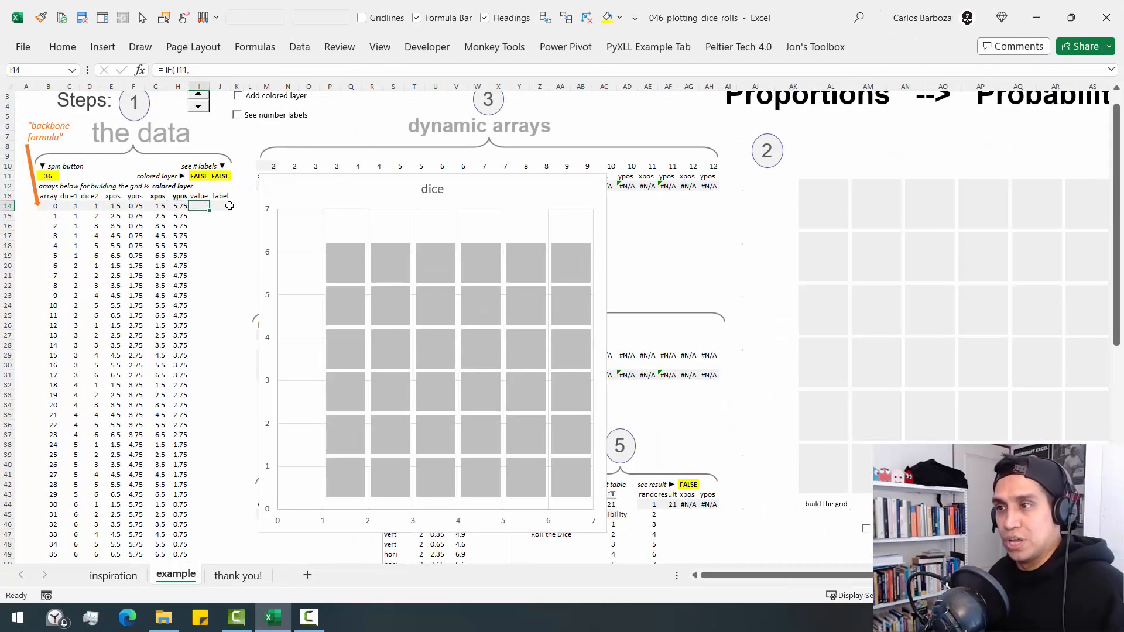
{"action": "left_click", "coordinate": [326, 183]}
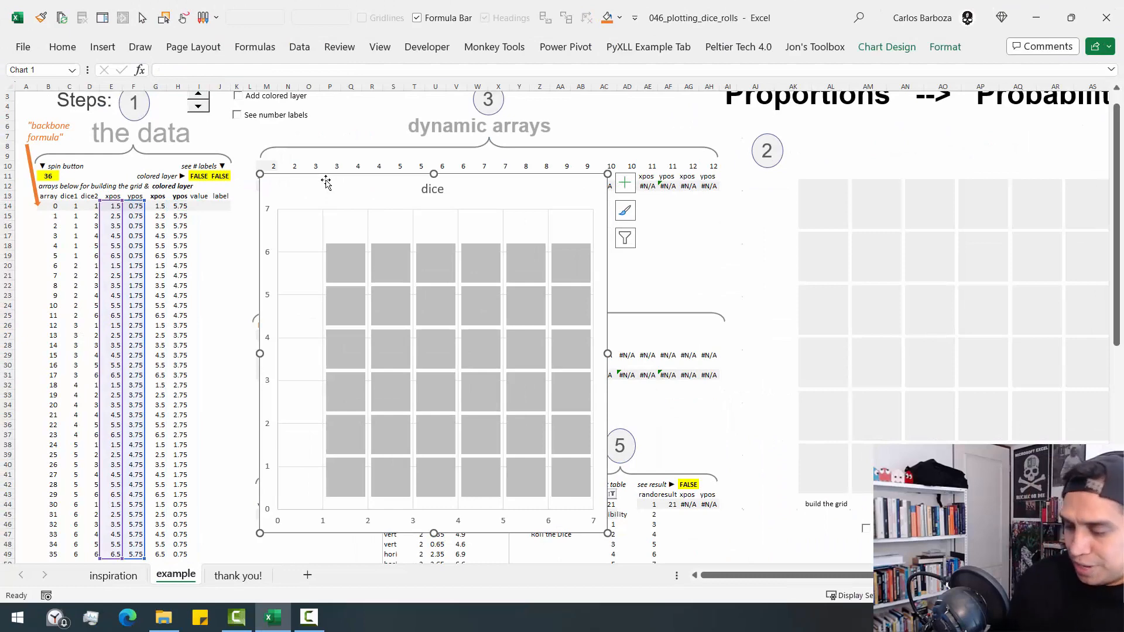
{"action": "key", "text": "Delete"}
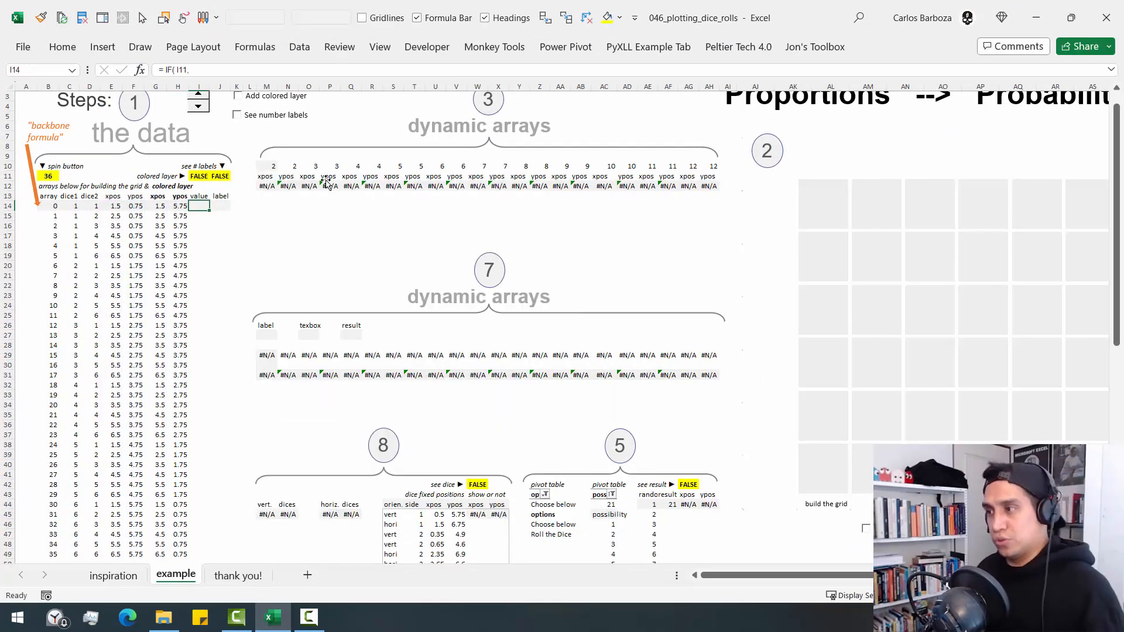
- Turn on the colored layer and check the source ranges of the chart squares for totals 2 and 6
{"action": "scroll", "coordinate": [350, 206], "scroll_direction": "up", "scroll_amount": 1}
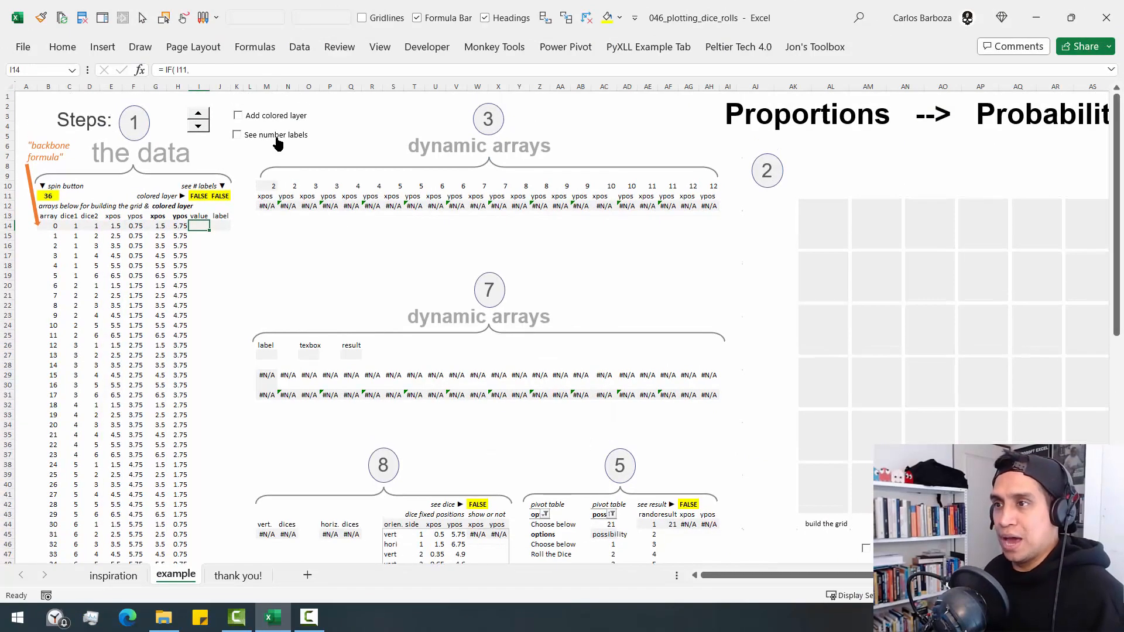
{"action": "left_click", "coordinate": [239, 116]}
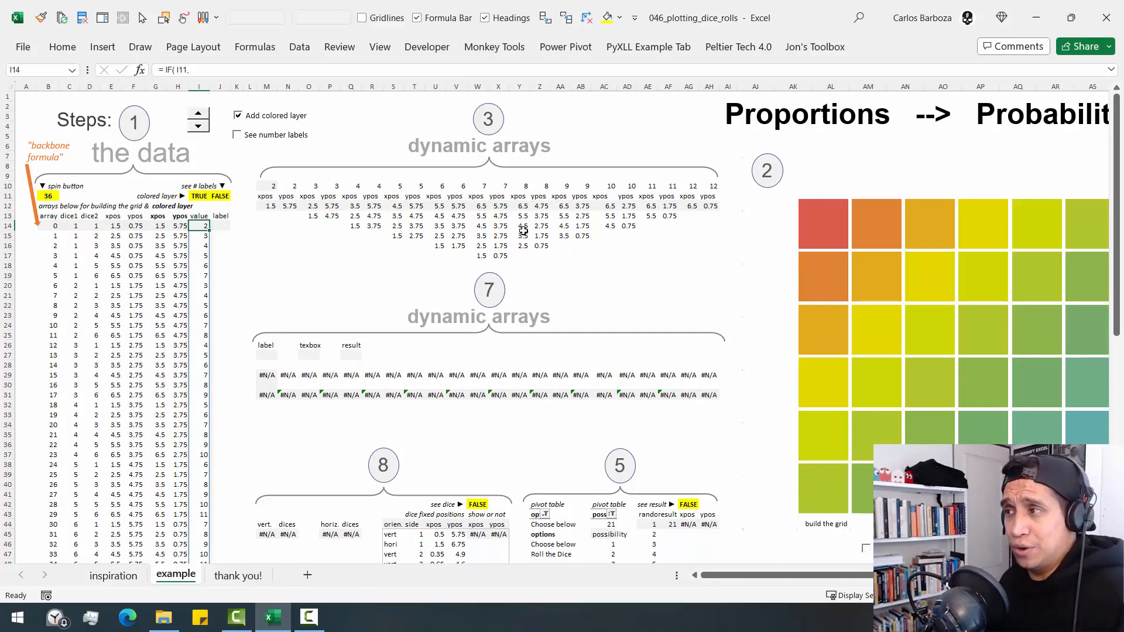
{"action": "left_click", "coordinate": [812, 231]}
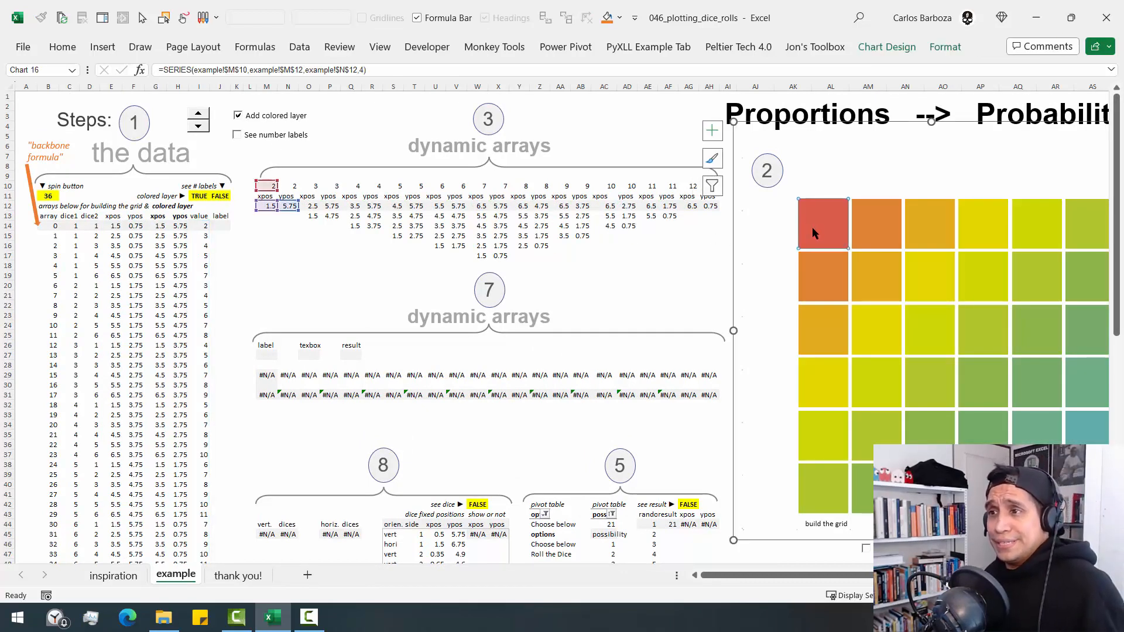
{"action": "left_click", "coordinate": [941, 318]}
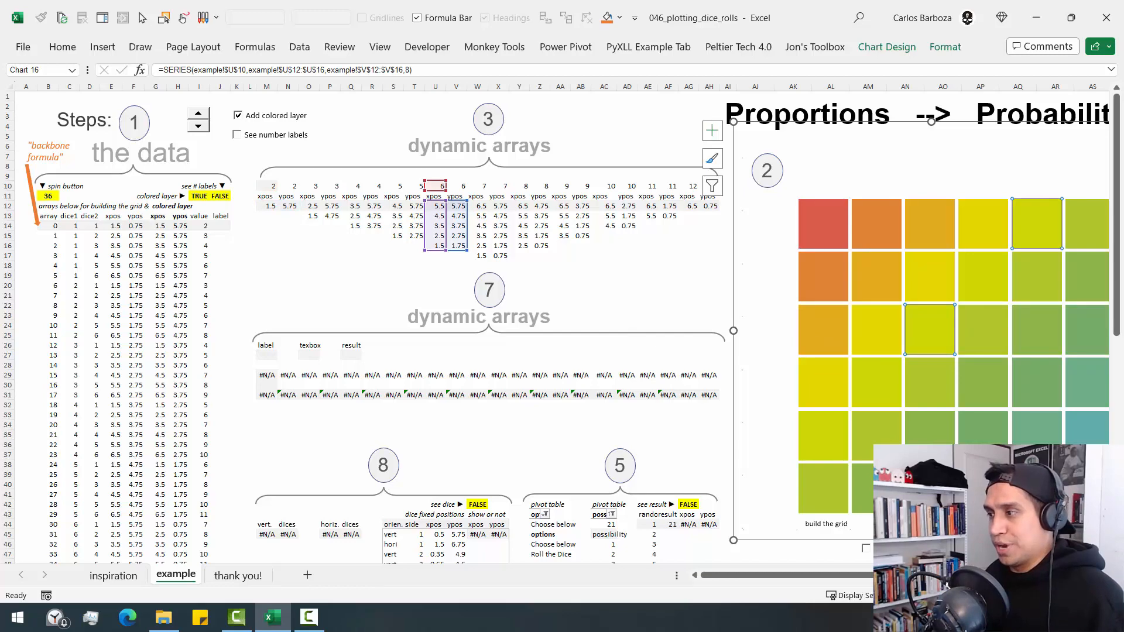
{"action": "scroll", "coordinate": [562, 328], "scroll_direction": "right", "scroll_amount": 5}
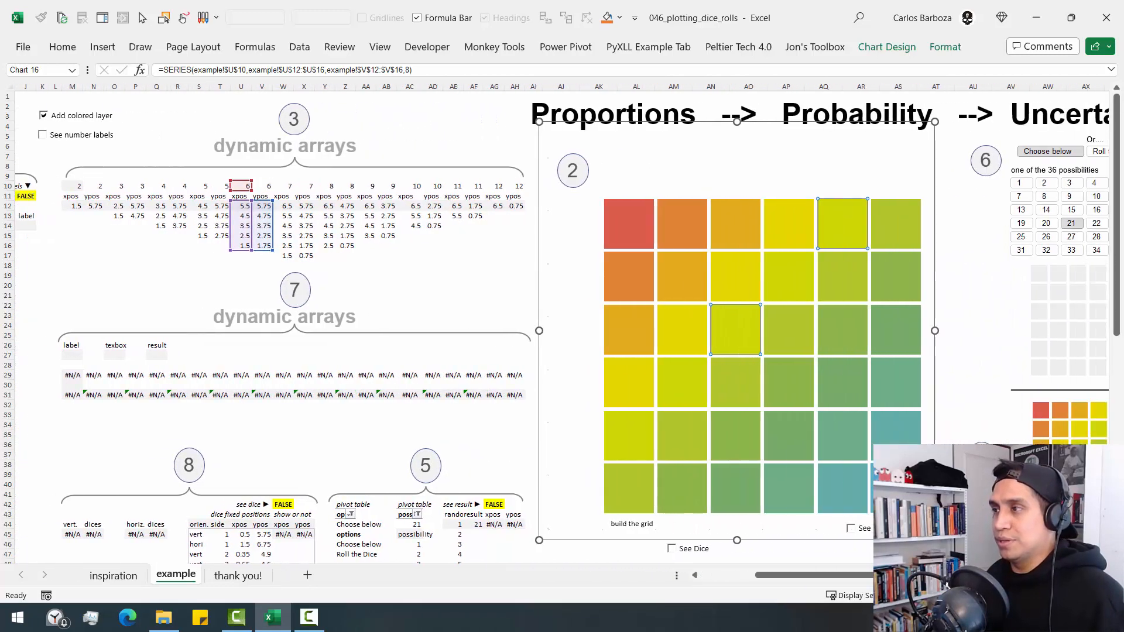
{"action": "scroll", "coordinate": [562, 328], "scroll_direction": "right", "scroll_amount": 2}
{"action": "left_click", "coordinate": [821, 178]}
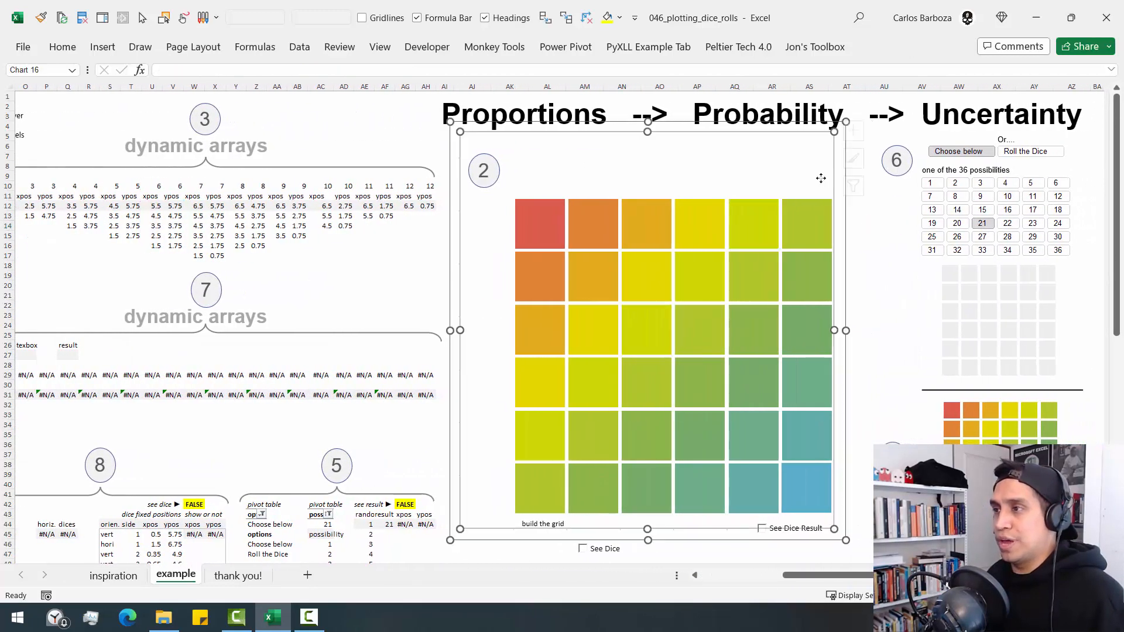
{"action": "left_click", "coordinate": [864, 187]}
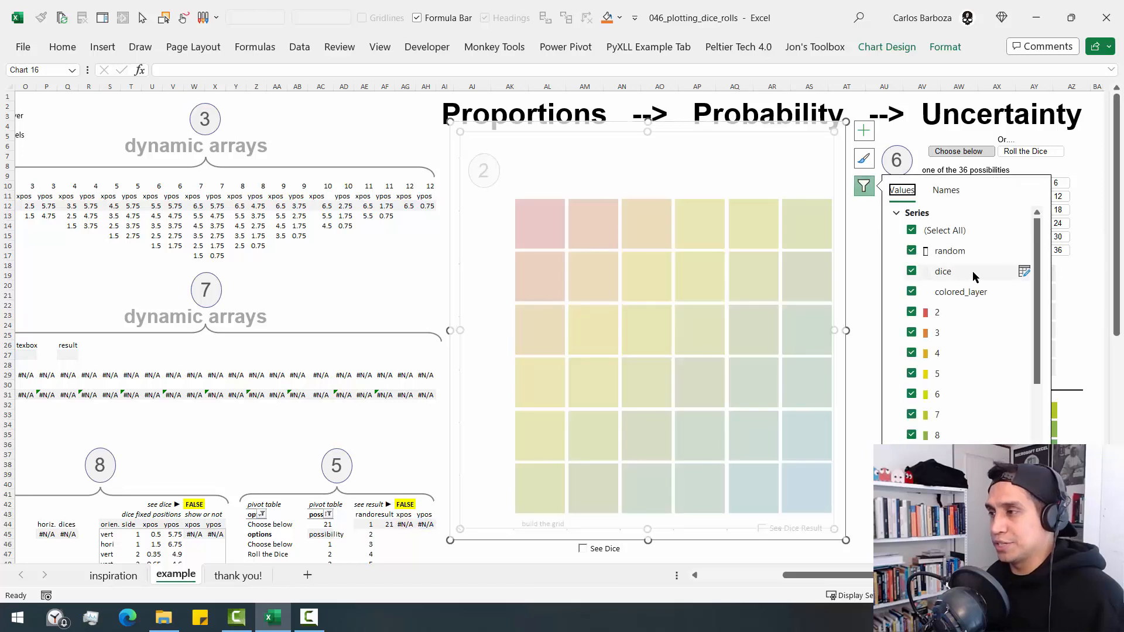
{"action": "left_click", "coordinate": [912, 312]}
{"action": "left_click", "coordinate": [912, 333]}
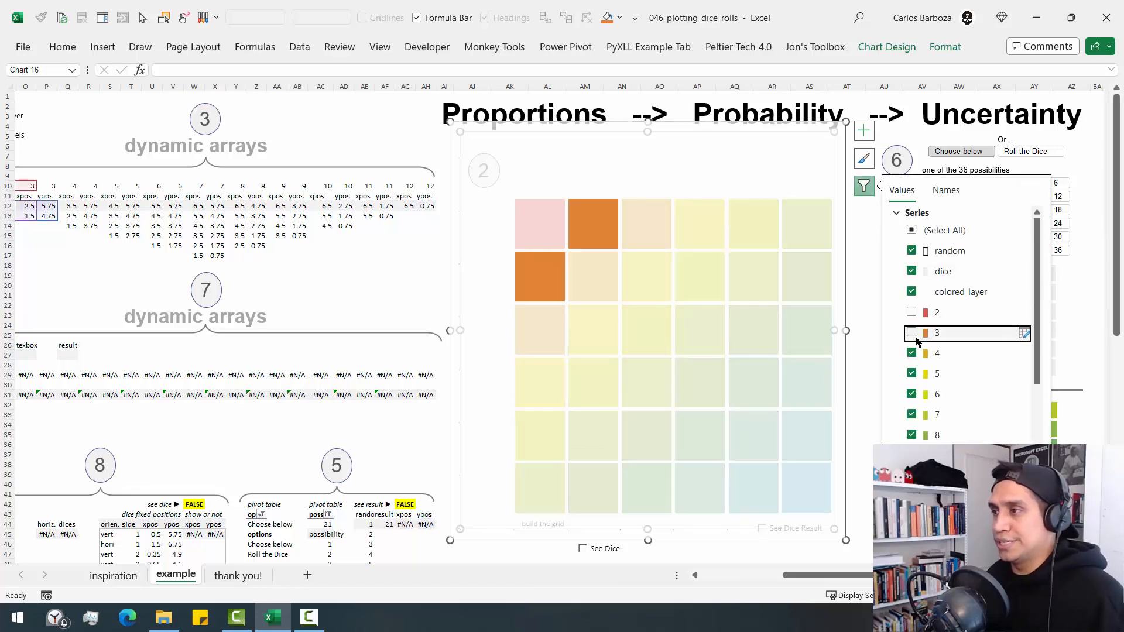
{"action": "key", "text": "Escape"}
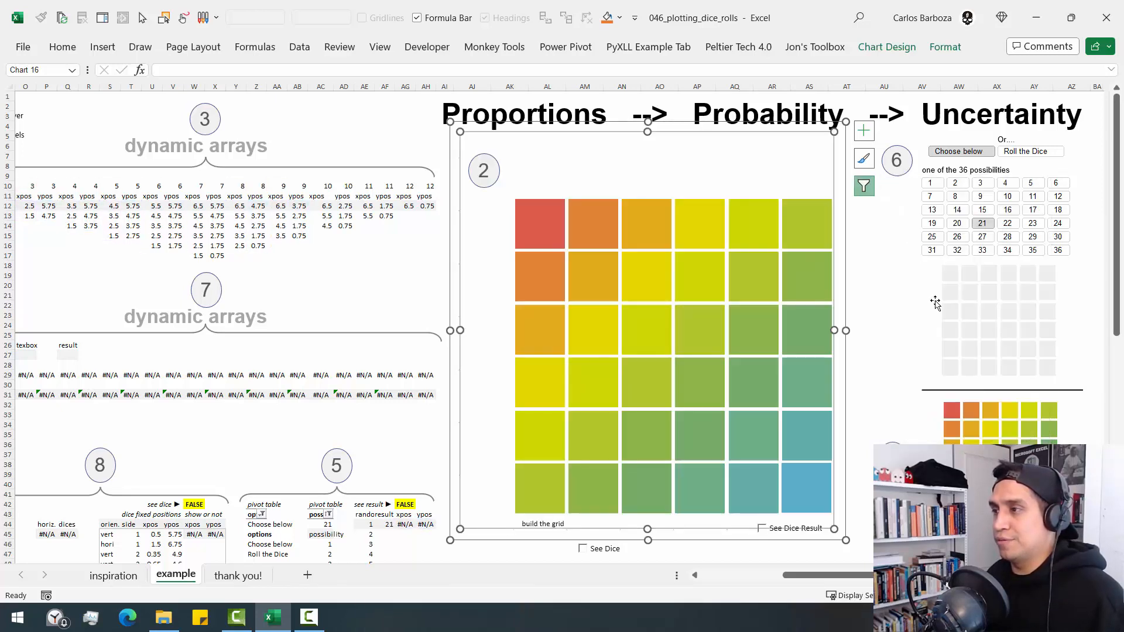
- Filter the series for dice totals 2 through 12 out of the main grid chart and apply the filter
{"action": "scroll", "coordinate": [559, 331], "scroll_direction": "right", "scroll_amount": 6}
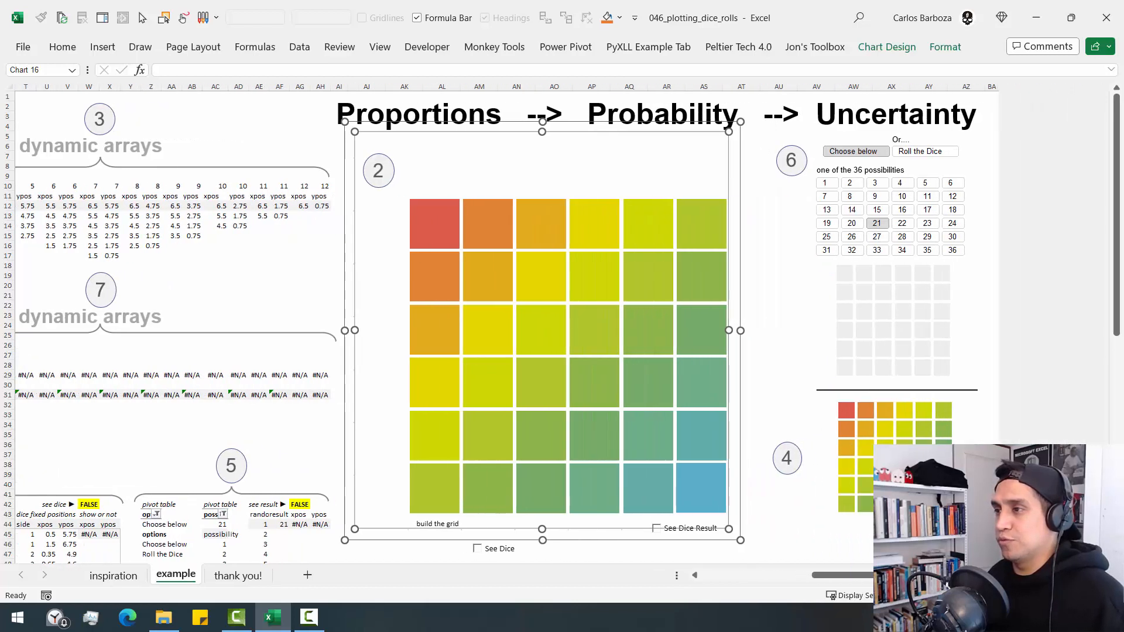
{"action": "scroll", "coordinate": [575, 296], "scroll_direction": "right", "scroll_amount": 2}
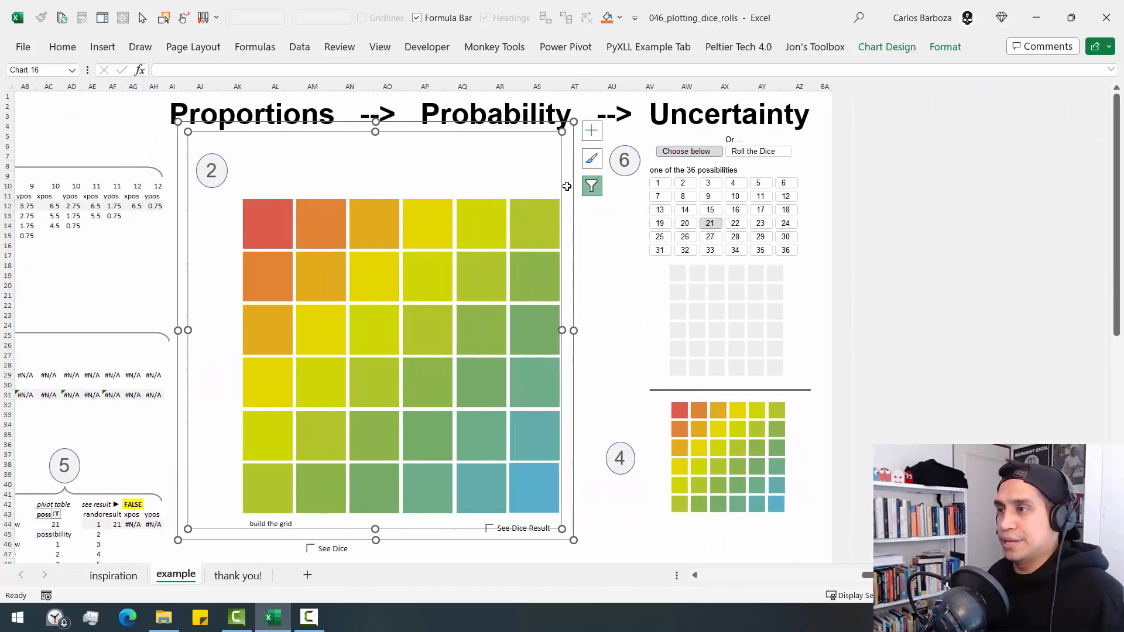
{"action": "left_click", "coordinate": [565, 165]}
{"action": "left_click", "coordinate": [554, 158]}
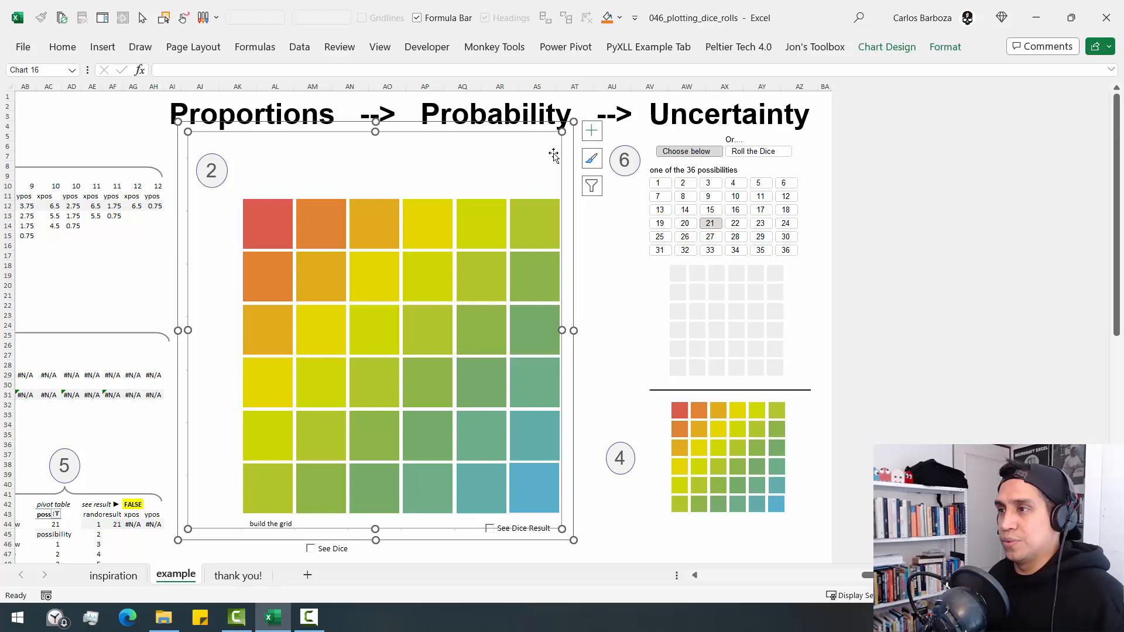
{"action": "left_click", "coordinate": [592, 186]}
{"action": "left_click", "coordinate": [640, 312]}
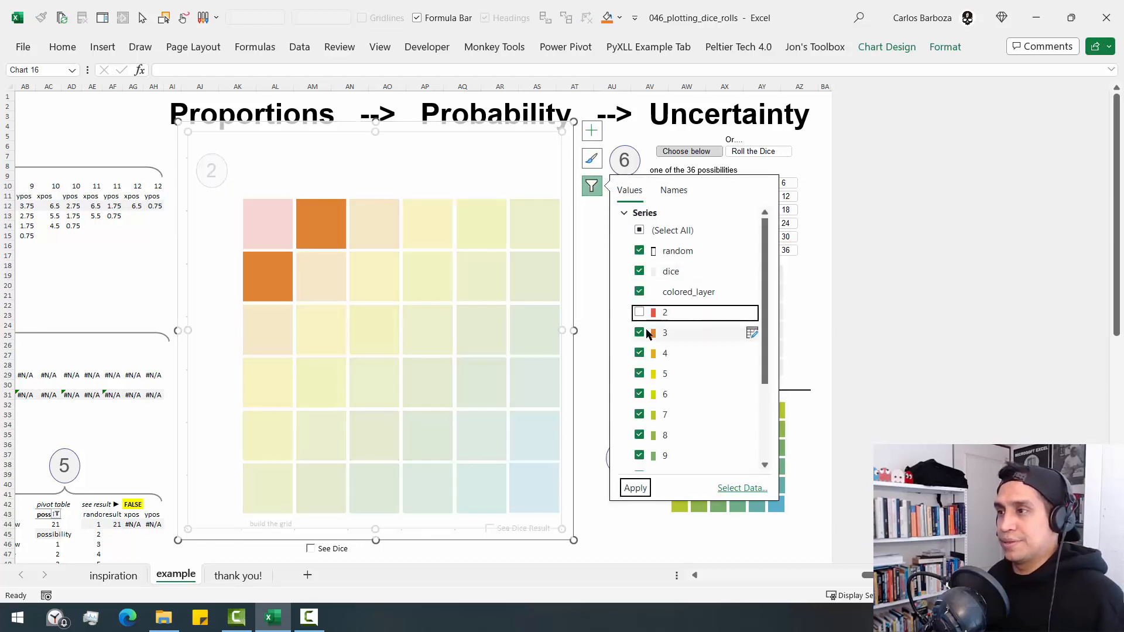
{"action": "left_click", "coordinate": [639, 333]}
{"action": "left_click", "coordinate": [639, 353]}
{"action": "left_click", "coordinate": [639, 373]}
{"action": "left_click", "coordinate": [640, 394]}
{"action": "left_click", "coordinate": [640, 415]}
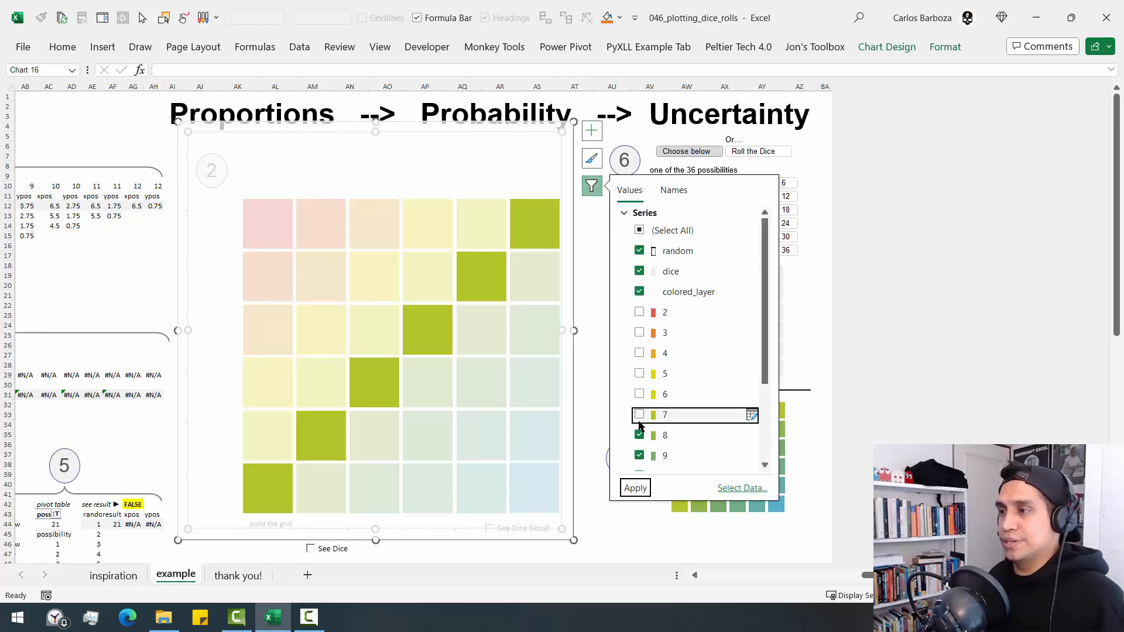
{"action": "left_click", "coordinate": [639, 435]}
{"action": "left_click", "coordinate": [639, 455]}
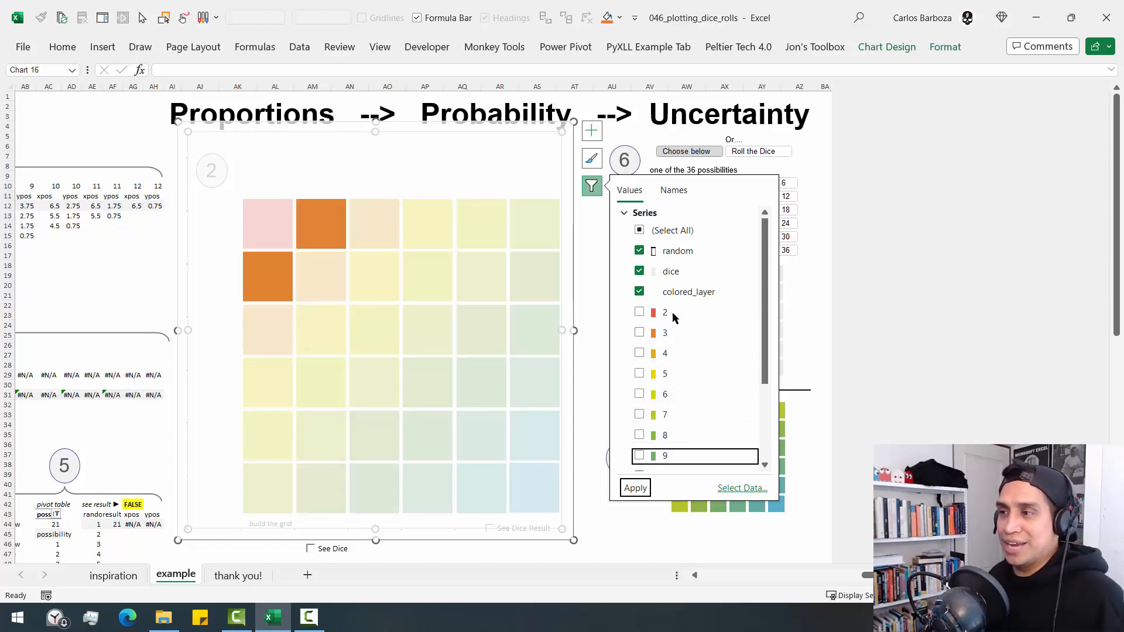
{"action": "left_click_drag", "start_coordinate": [760, 339], "coordinate": [759, 407]}
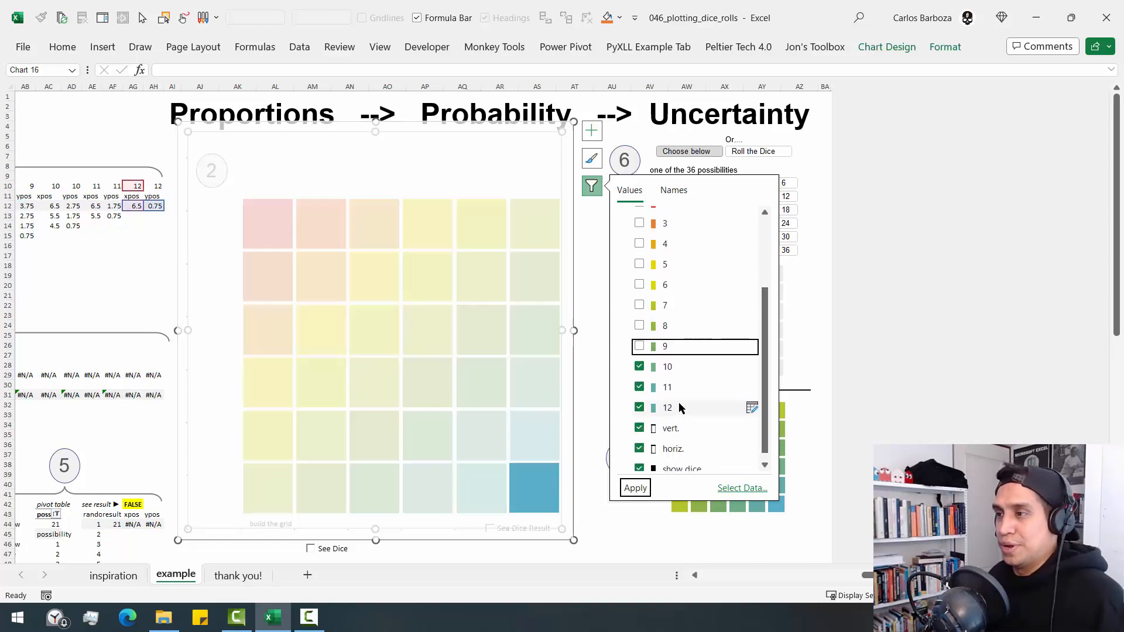
{"action": "left_click", "coordinate": [654, 370]}
{"action": "left_click", "coordinate": [647, 389]}
{"action": "left_click", "coordinate": [644, 408]}
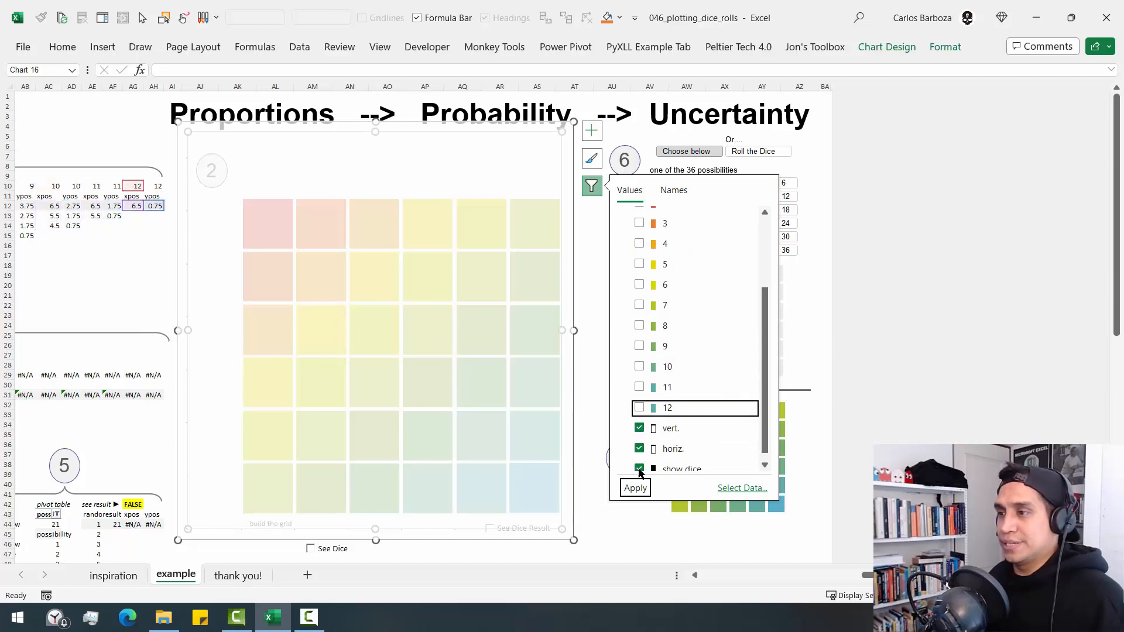
{"action": "left_click", "coordinate": [635, 489]}
{"action": "scroll", "coordinate": [764, 351], "scroll_direction": "up", "scroll_amount": 2}
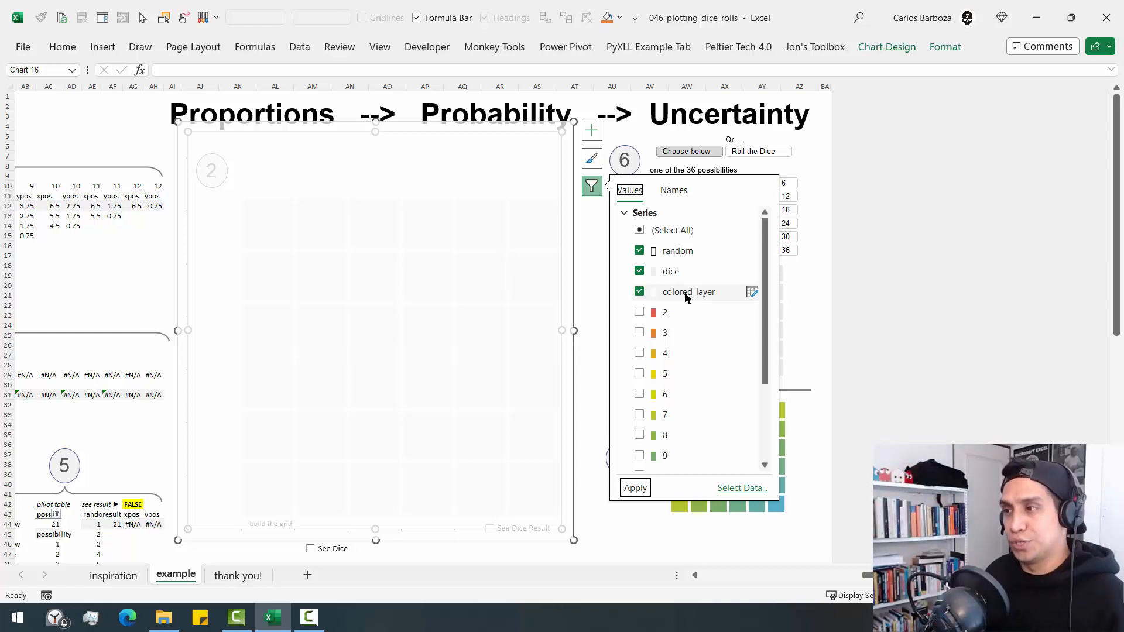
{"action": "left_click", "coordinate": [532, 289]}
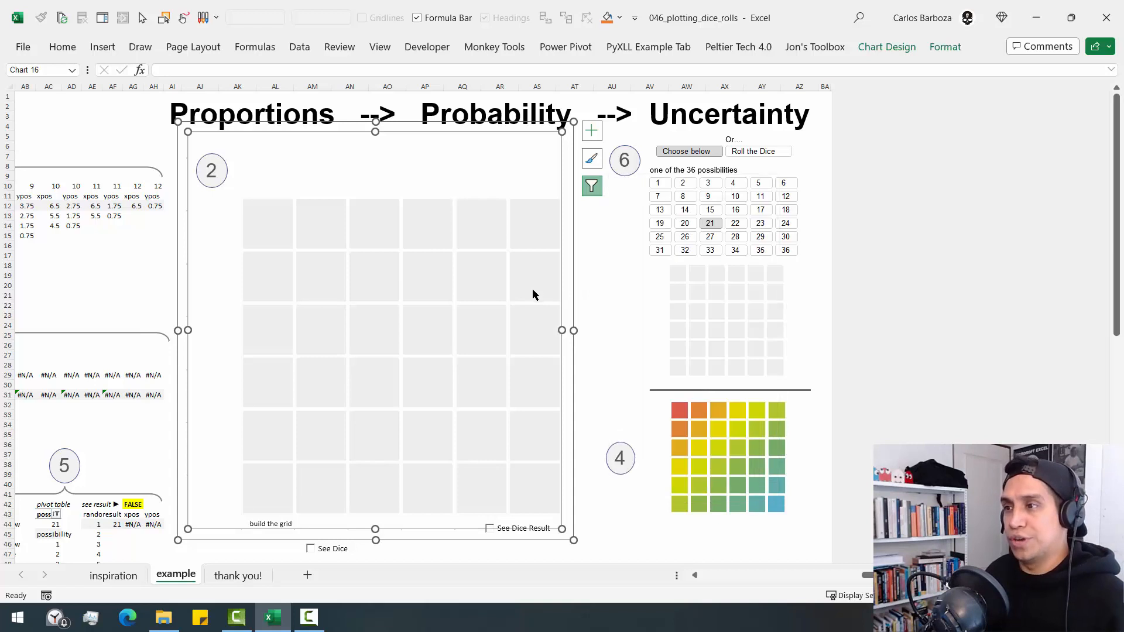
- Filter the dice series out of the chart and apply it, and restore the series the same way
{"action": "left_click", "coordinate": [592, 189]}
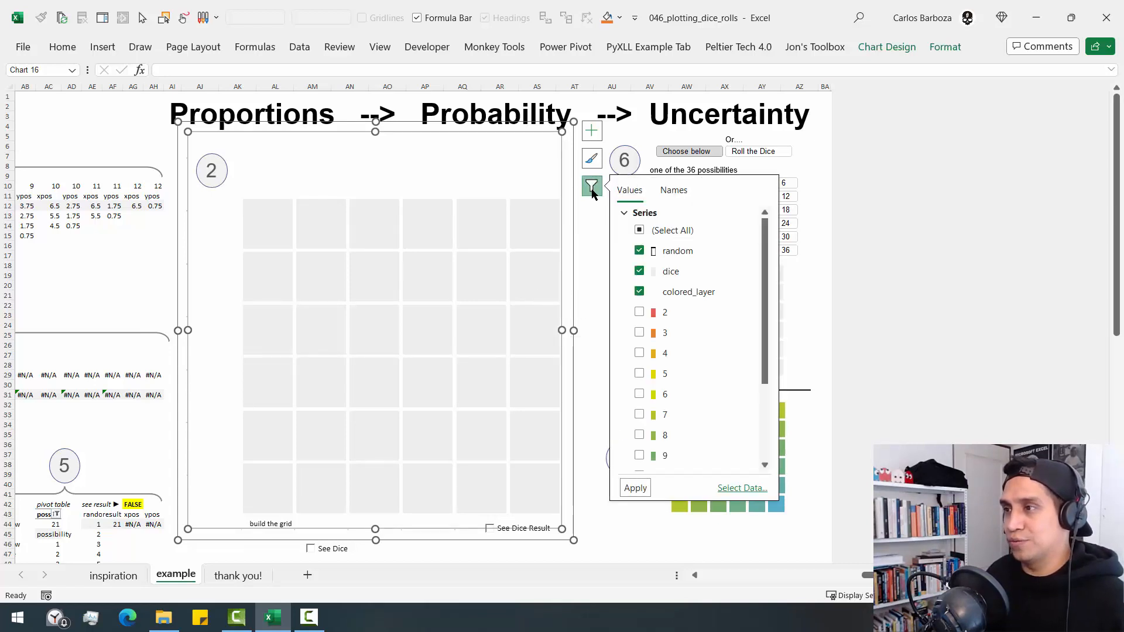
{"action": "left_click", "coordinate": [639, 271]}
{"action": "left_click", "coordinate": [636, 489]}
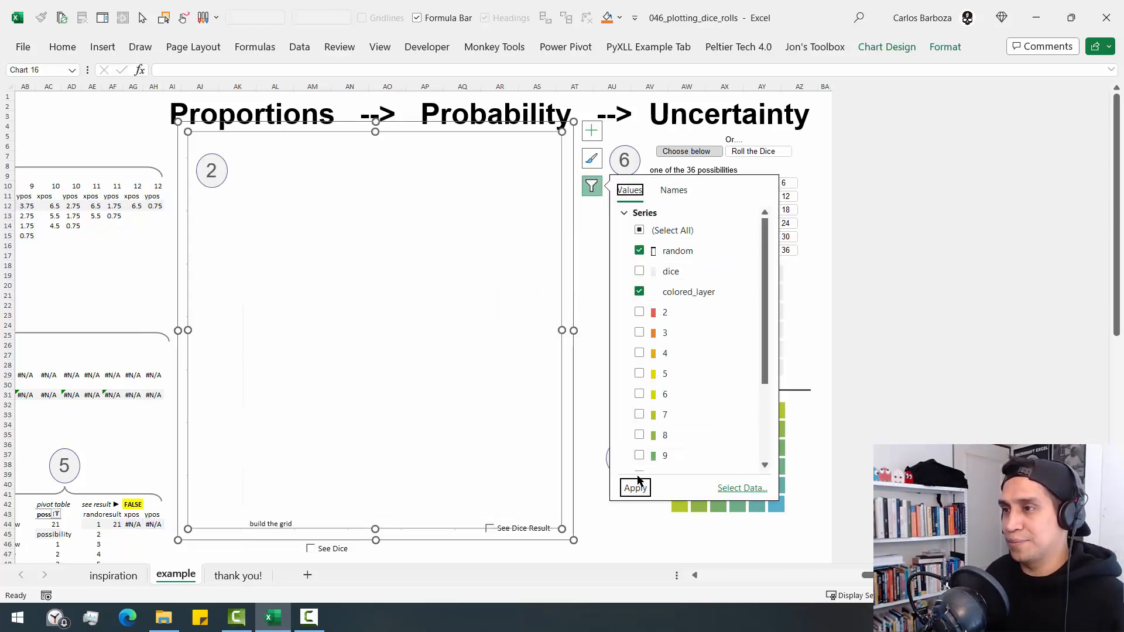
{"action": "left_click", "coordinate": [639, 271]}
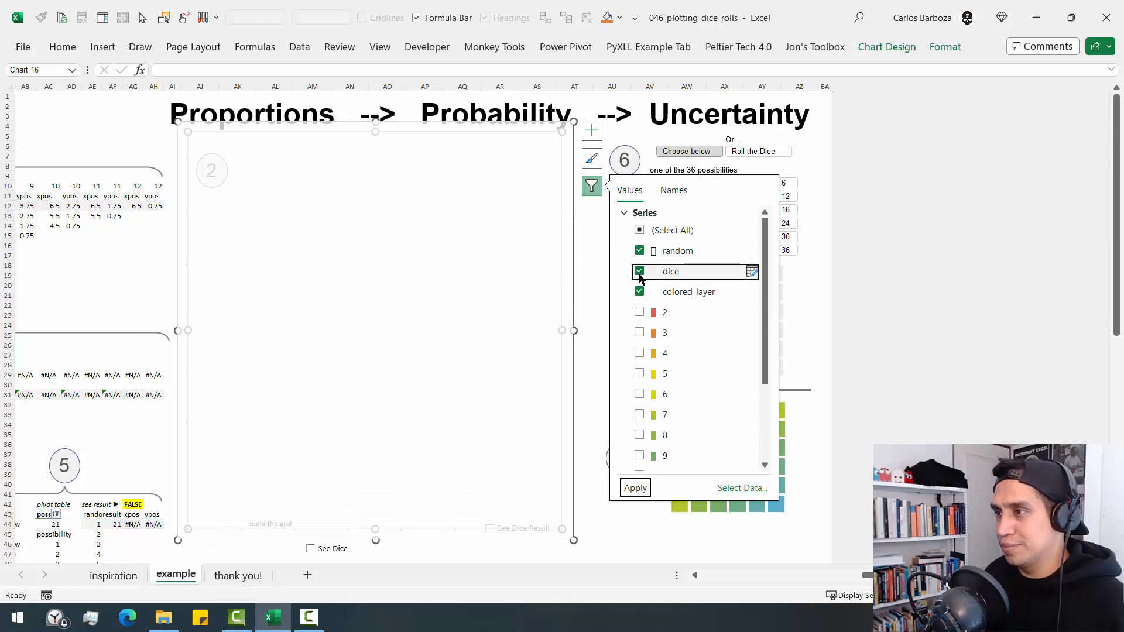
{"action": "left_click", "coordinate": [639, 488]}
- Return to the start of the sheet and check which data table columns feed the chart's grey dice series
{"action": "left_click", "coordinate": [585, 248]}
{"action": "key", "text": "ctrl+Up"}
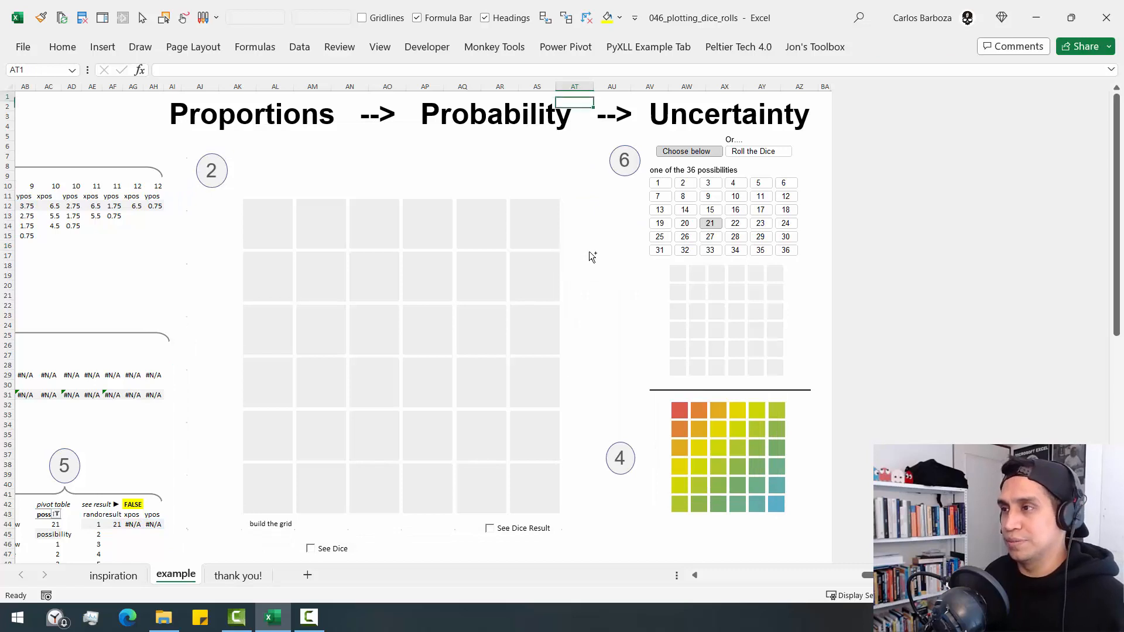
{"action": "key", "text": "ctrl+Left"}
{"action": "left_click", "coordinate": [831, 224]}
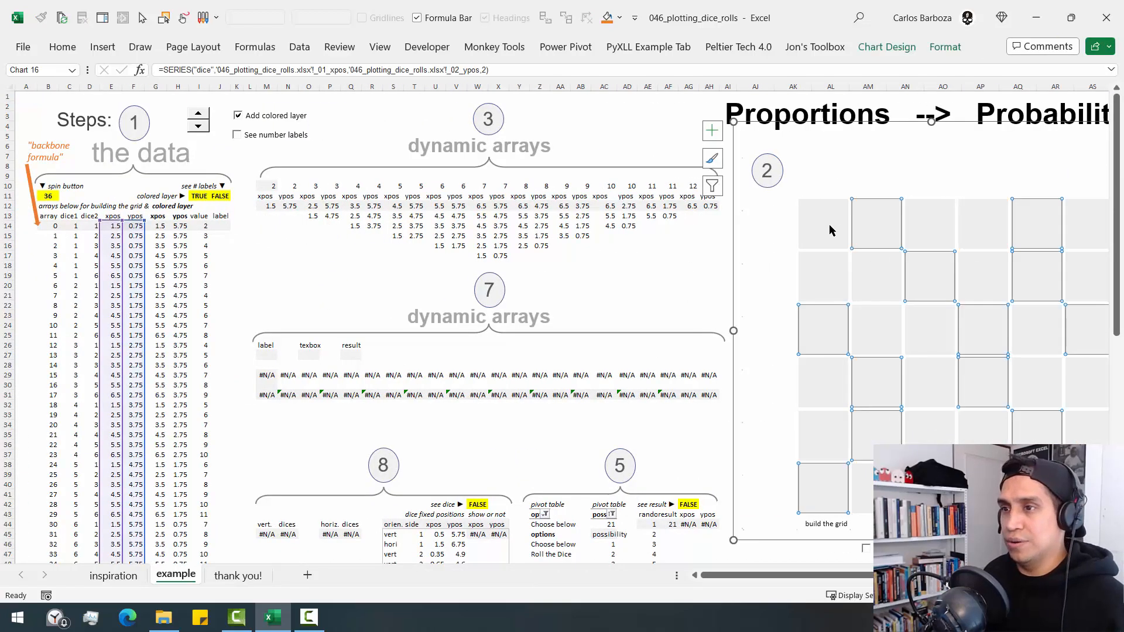
{"action": "left_click", "coordinate": [647, 125]}
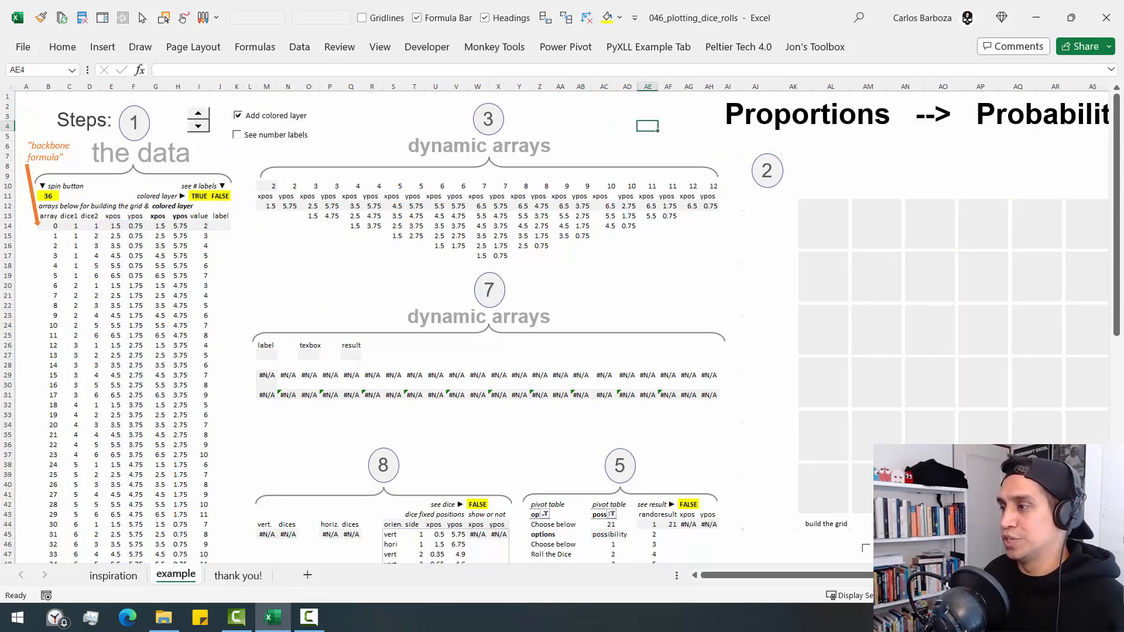
- Select the colored_layer series in the grid chart and fill its markers with the white theme color
{"action": "scroll", "coordinate": [703, 512], "scroll_direction": "right", "scroll_amount": 1}
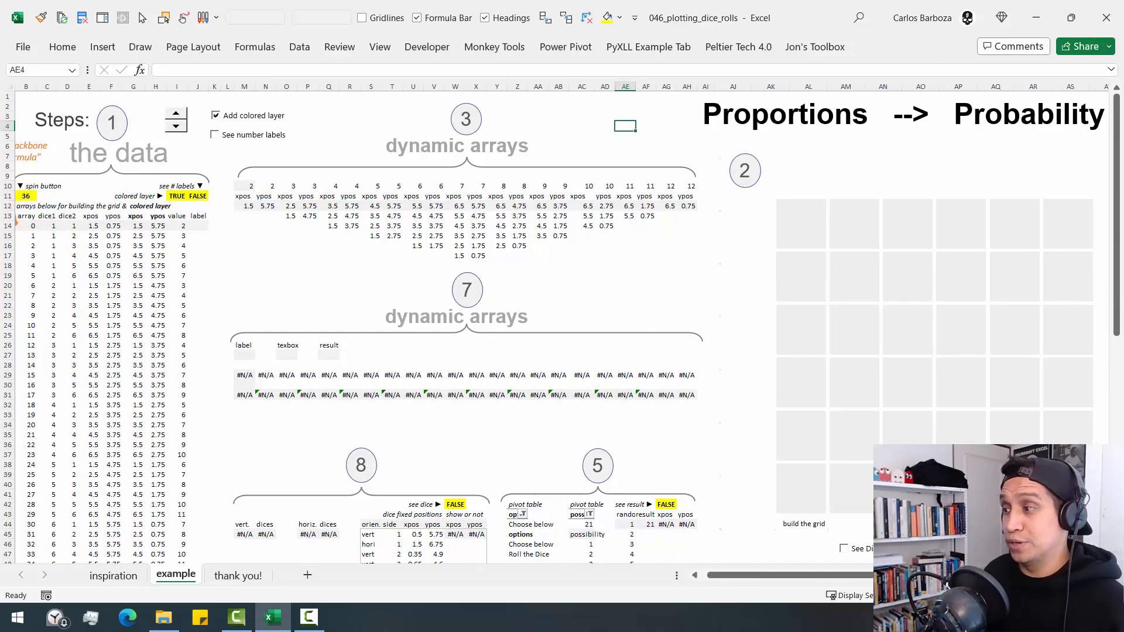
{"action": "scroll", "coordinate": [598, 210], "scroll_direction": "right", "scroll_amount": 3}
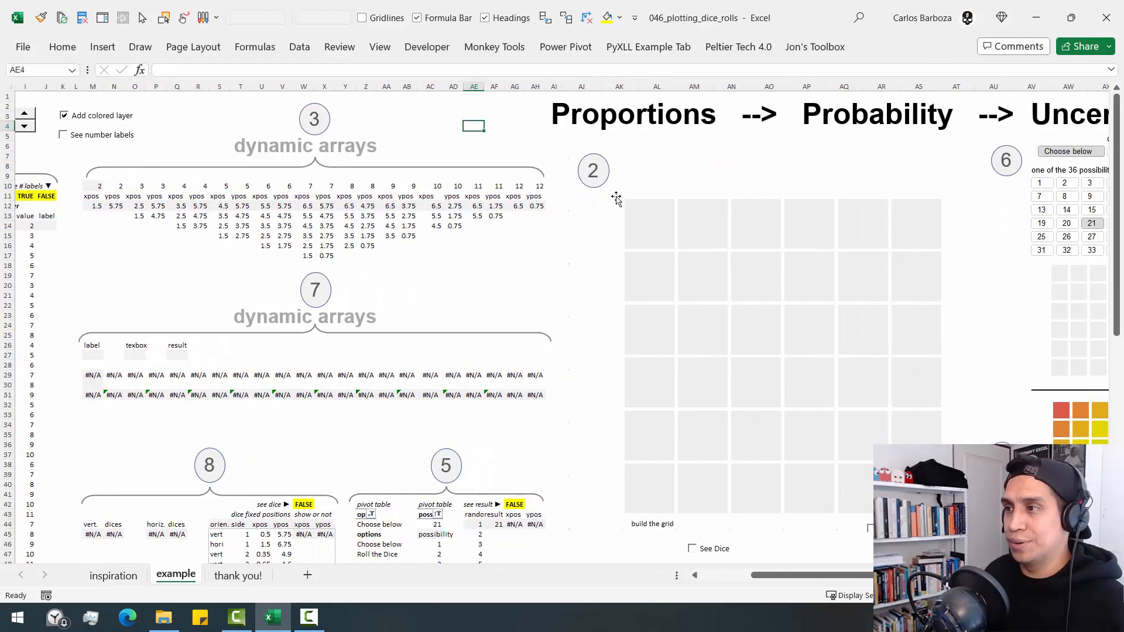
{"action": "left_click", "coordinate": [598, 209]}
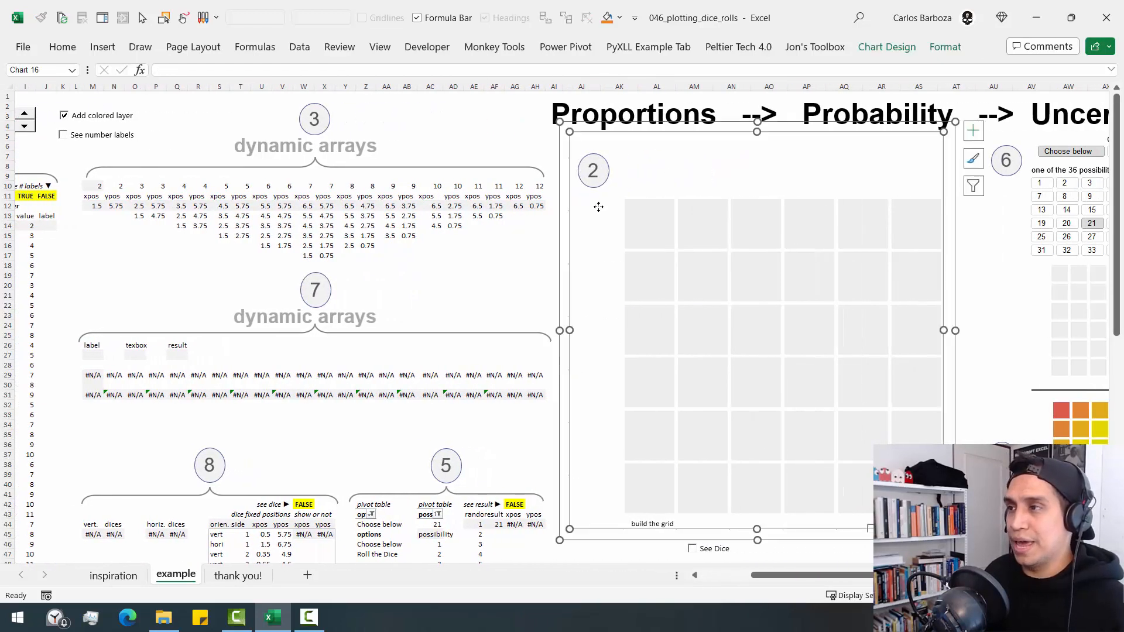
{"action": "left_click", "coordinate": [938, 46]}
{"action": "left_click", "coordinate": [114, 71]}
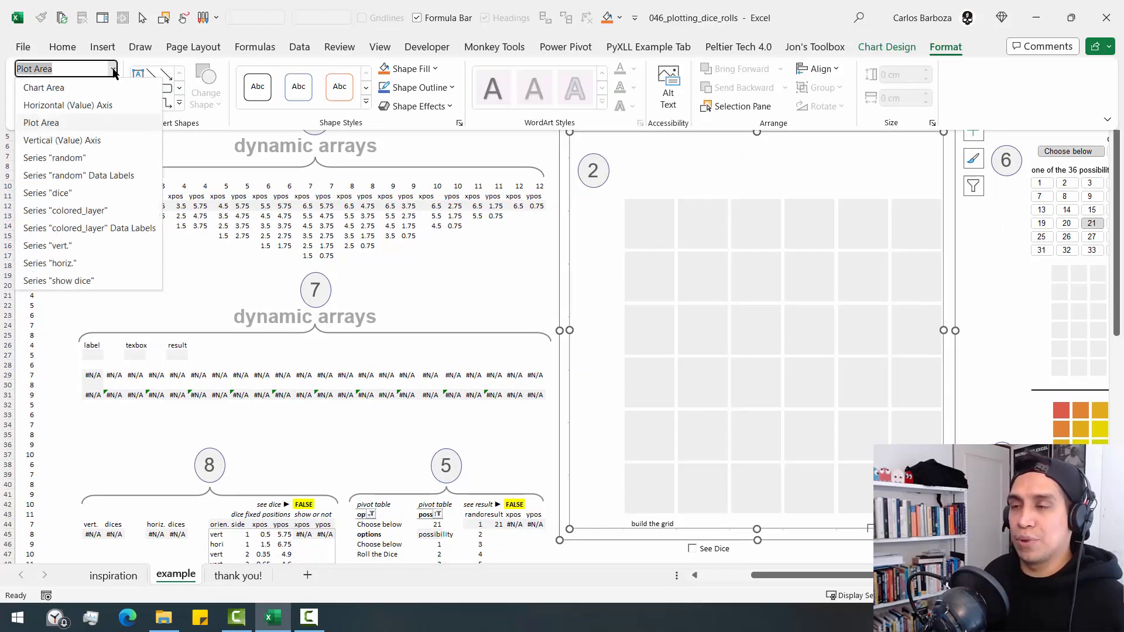
{"action": "left_click", "coordinate": [114, 71]}
{"action": "left_click", "coordinate": [113, 70]}
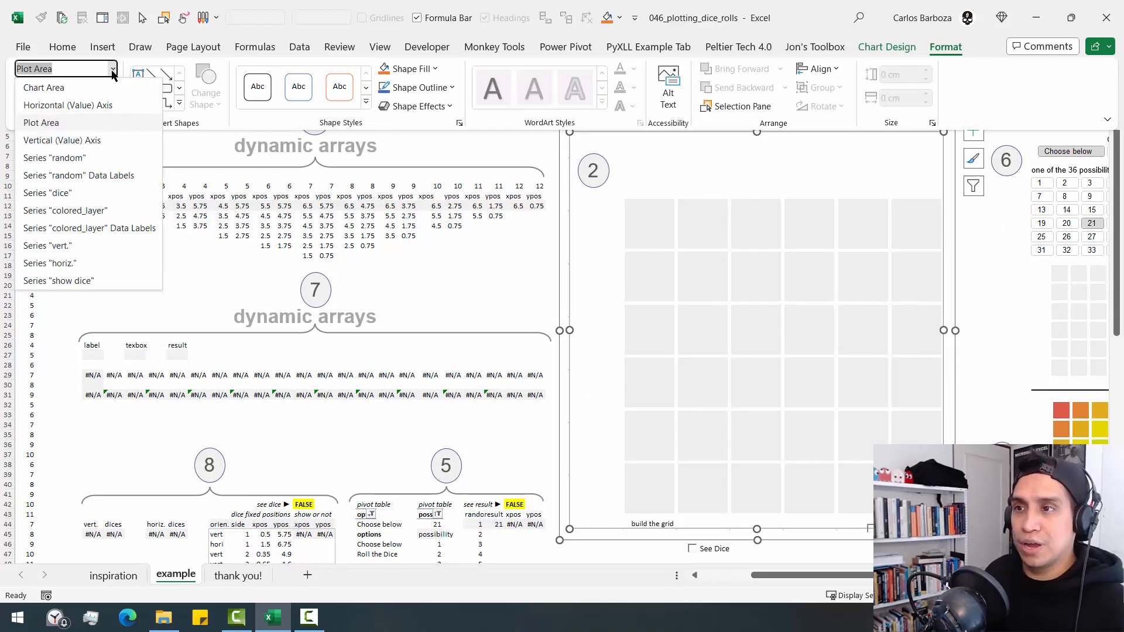
{"action": "left_click", "coordinate": [84, 211]}
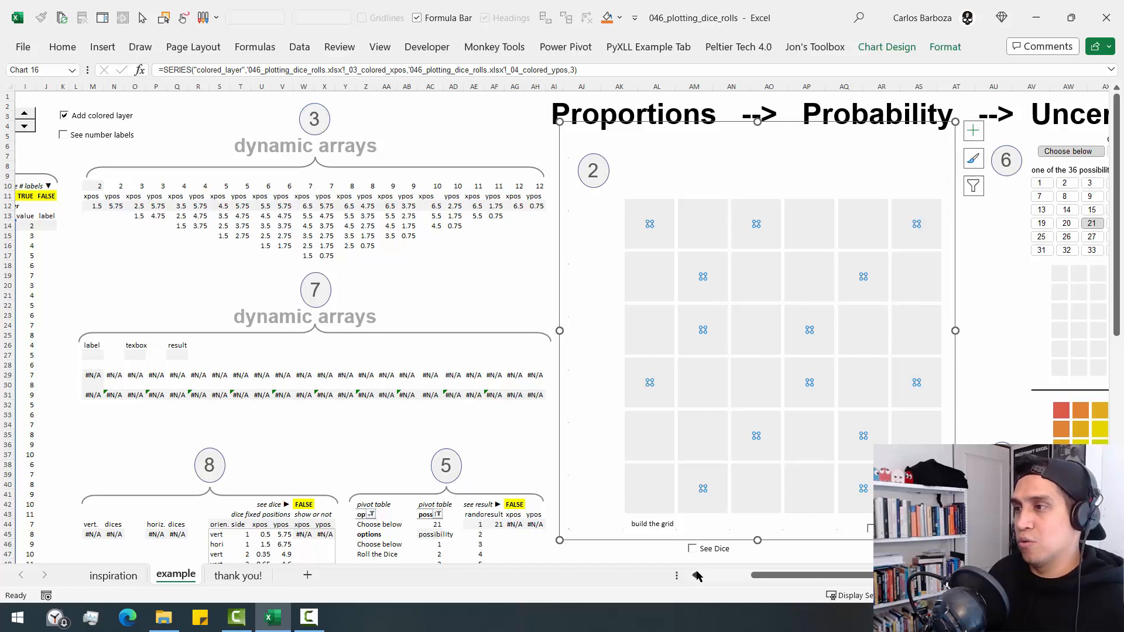
{"action": "left_click", "coordinate": [946, 47]}
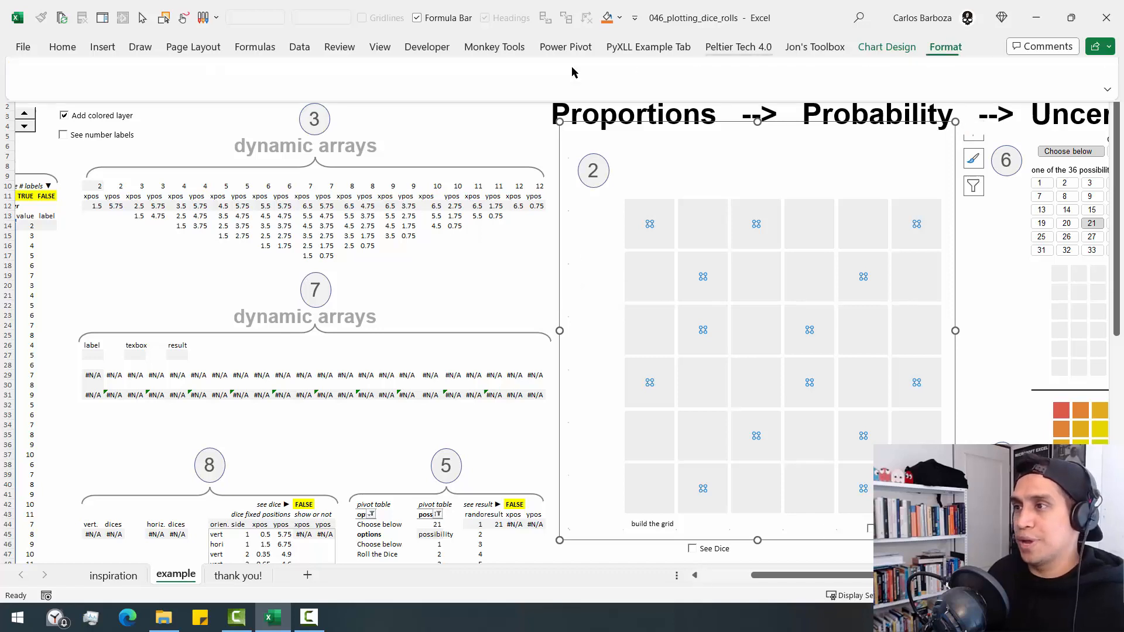
{"action": "left_click", "coordinate": [410, 69]}
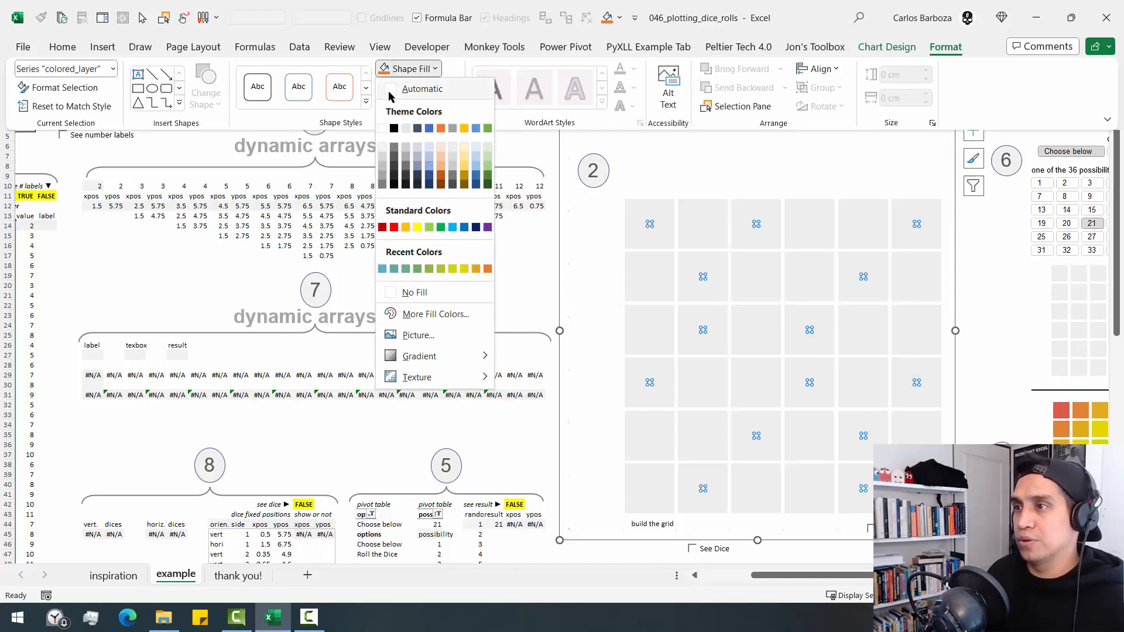
{"action": "left_click", "coordinate": [382, 129]}
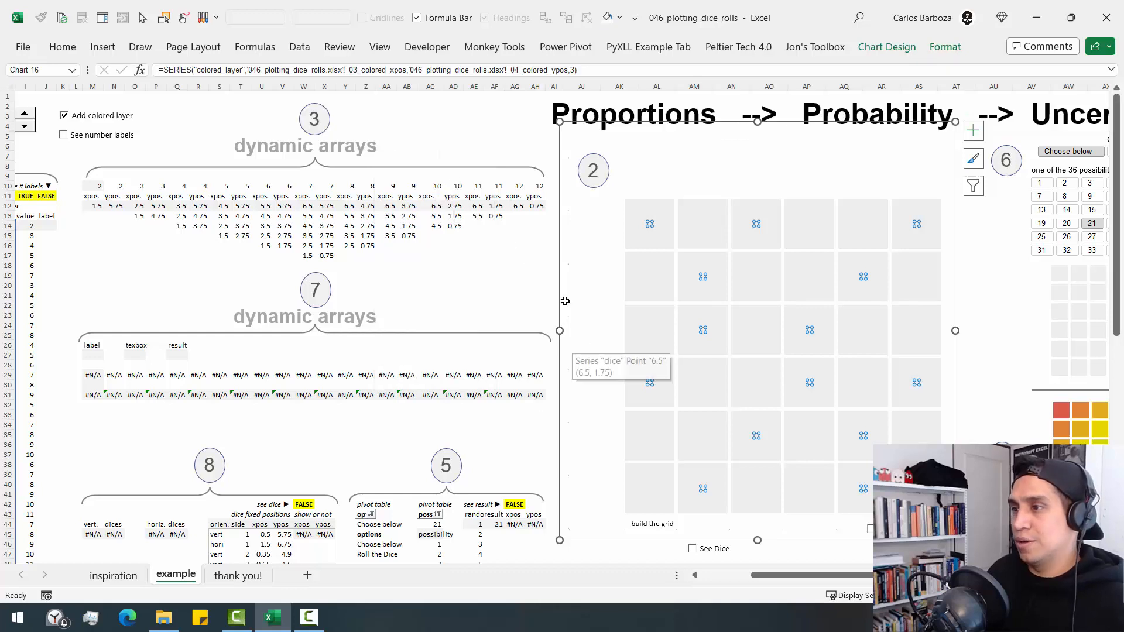
- Move the grid chart over the dynamic arrays beside the data table, bring it to the front, and return to column A
{"action": "left_click_drag", "start_coordinate": [560, 289], "coordinate": [93, 271]}
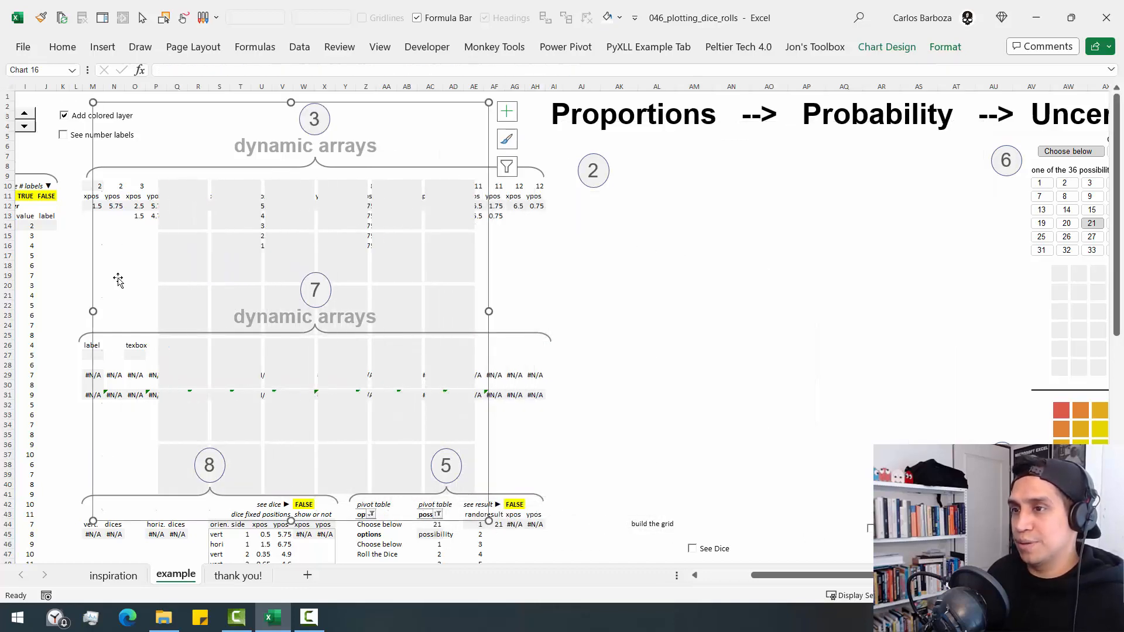
{"action": "right_click", "coordinate": [119, 282]}
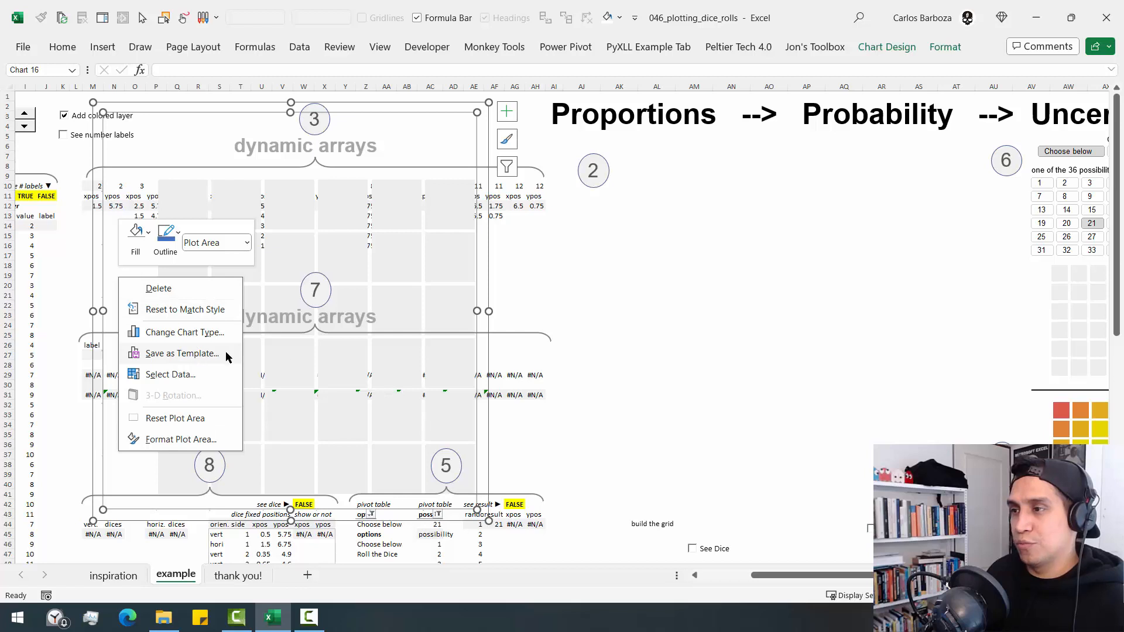
{"action": "key", "text": "Escape"}
{"action": "right_click", "coordinate": [104, 262]}
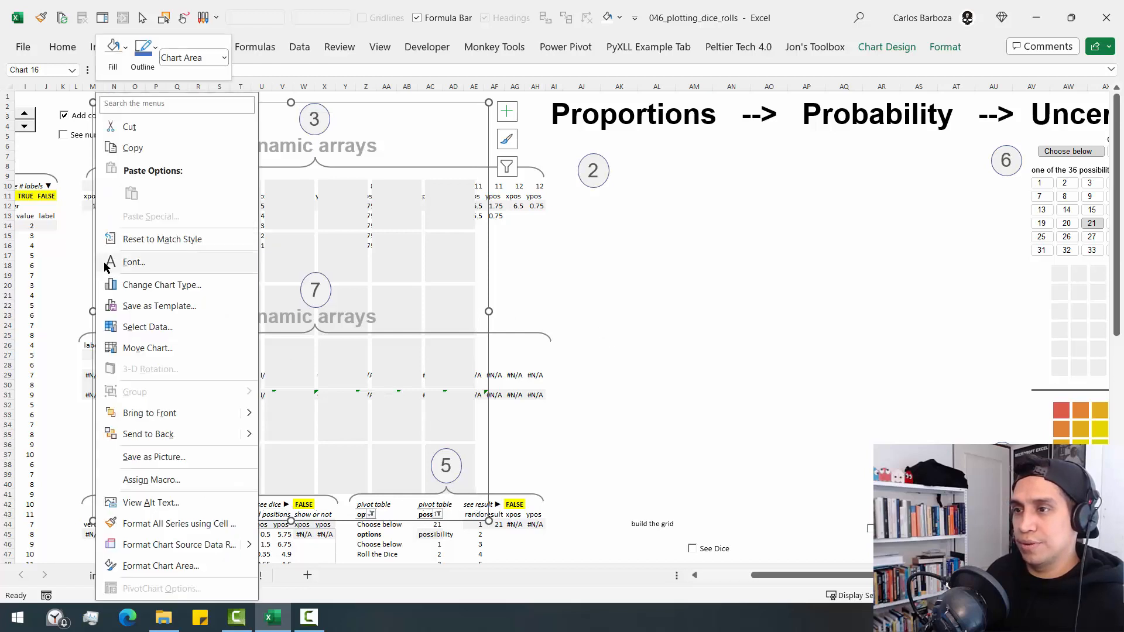
{"action": "key", "text": "Escape"}
{"action": "left_click", "coordinate": [708, 372]}
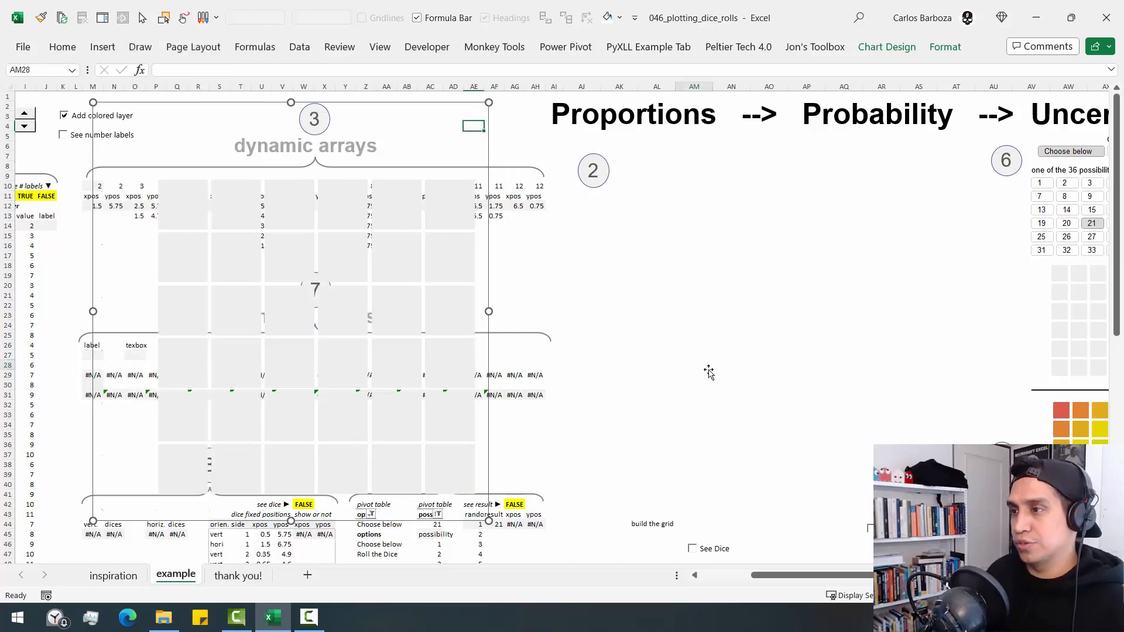
{"action": "key", "text": "Home"}
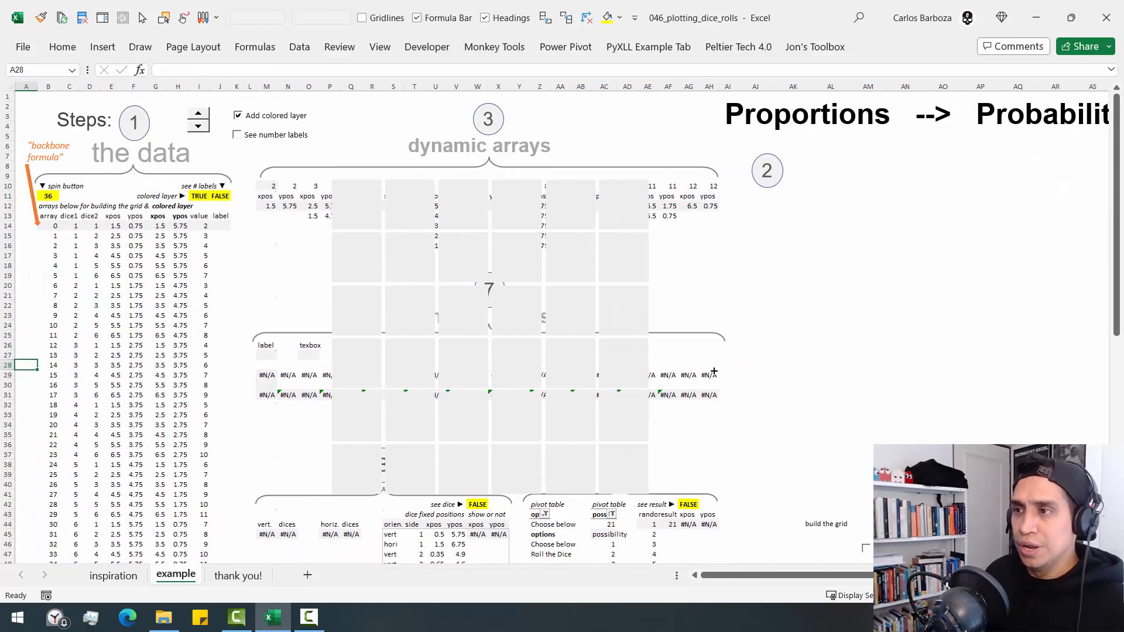
- Select the grid chart's colored_layer series and check which data table columns feed it
{"action": "left_click", "coordinate": [315, 122]}
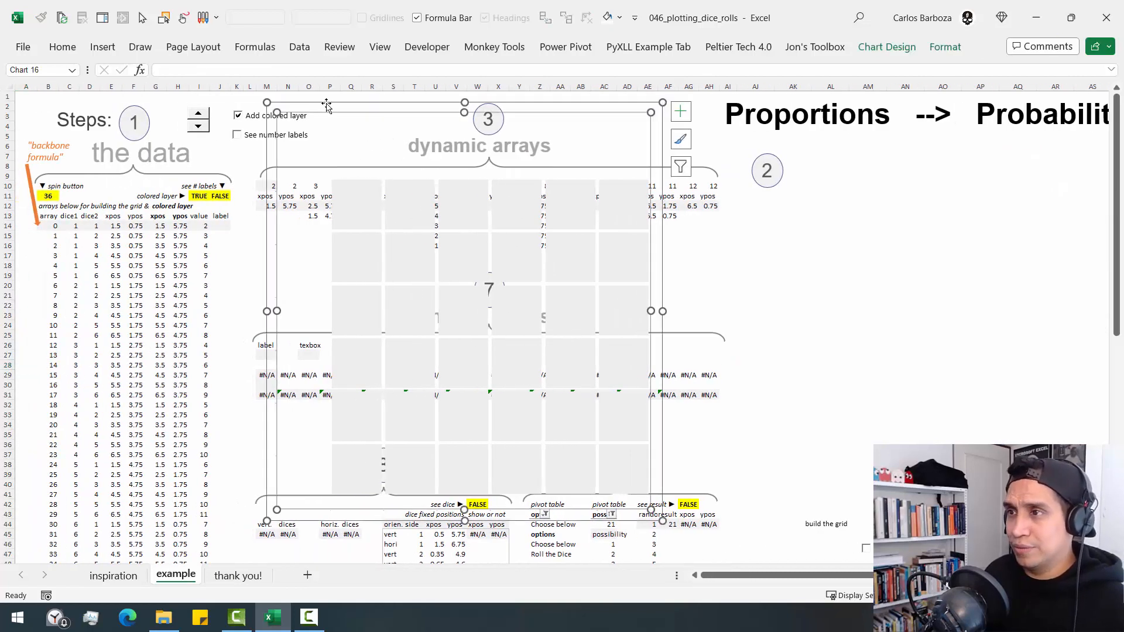
{"action": "left_click", "coordinate": [946, 47]}
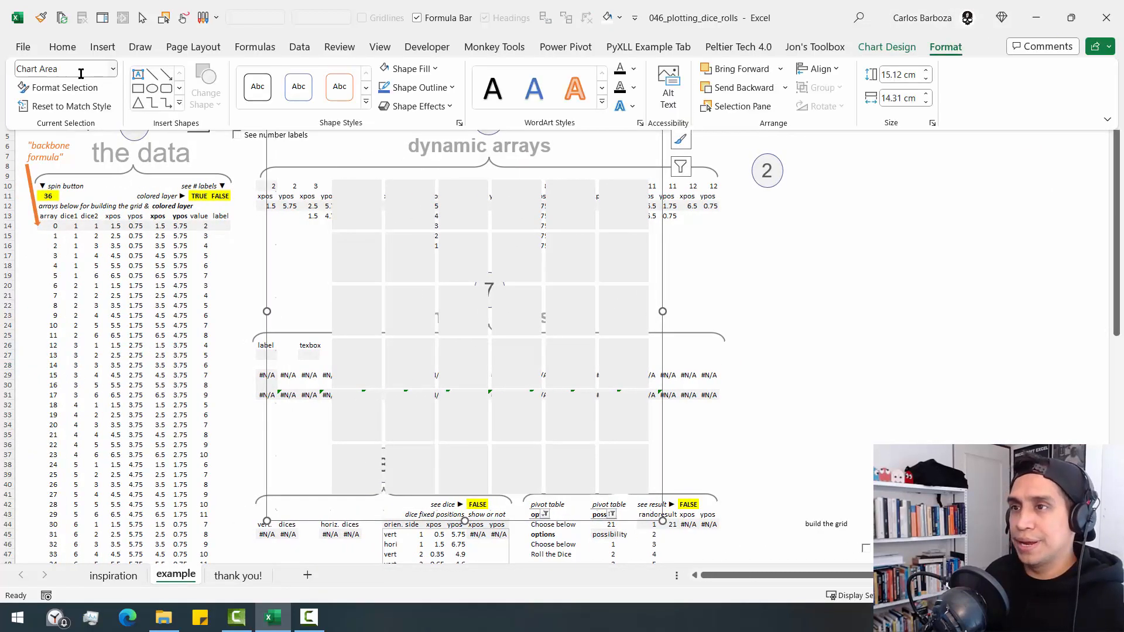
{"action": "left_click", "coordinate": [111, 69]}
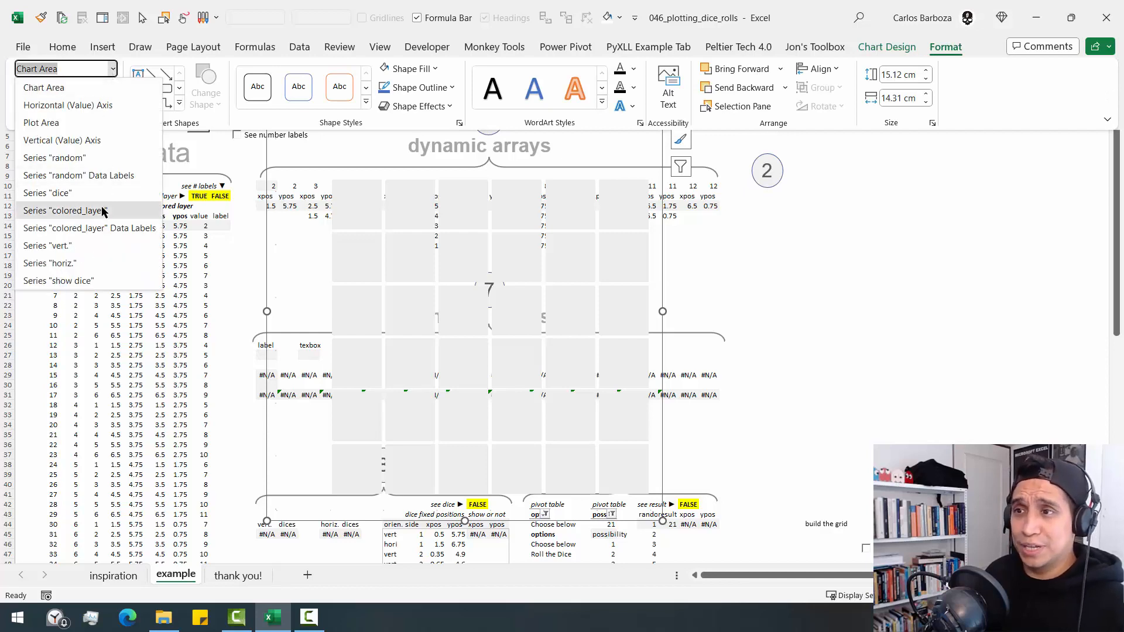
{"action": "left_click", "coordinate": [104, 210]}
{"action": "left_click", "coordinate": [275, 236]}
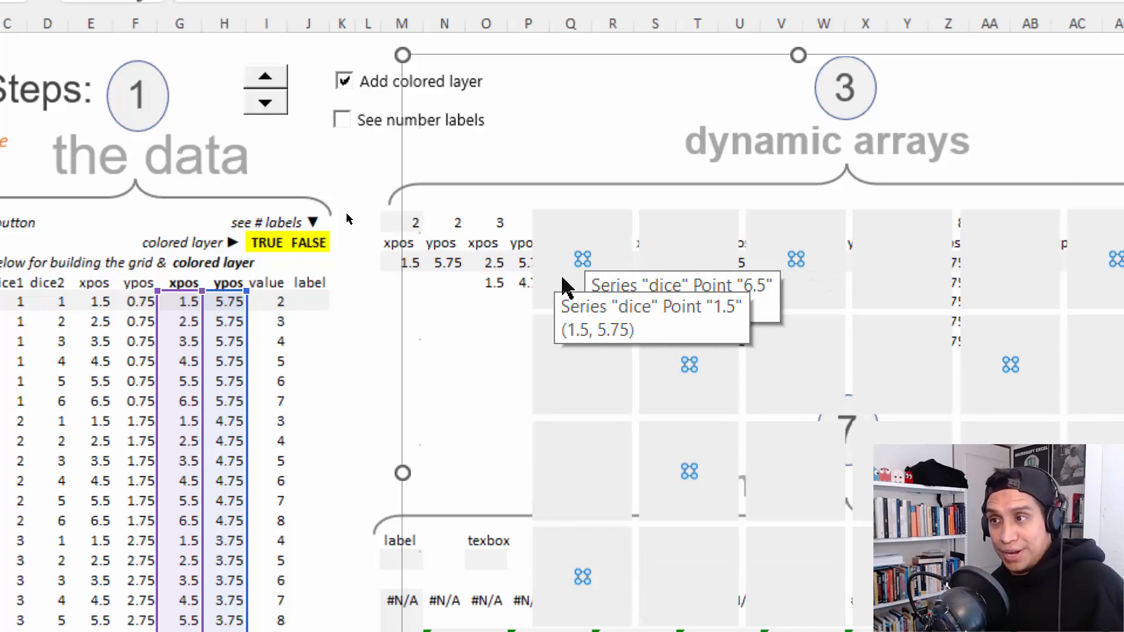
{"action": "key", "text": "ctrl+4"}
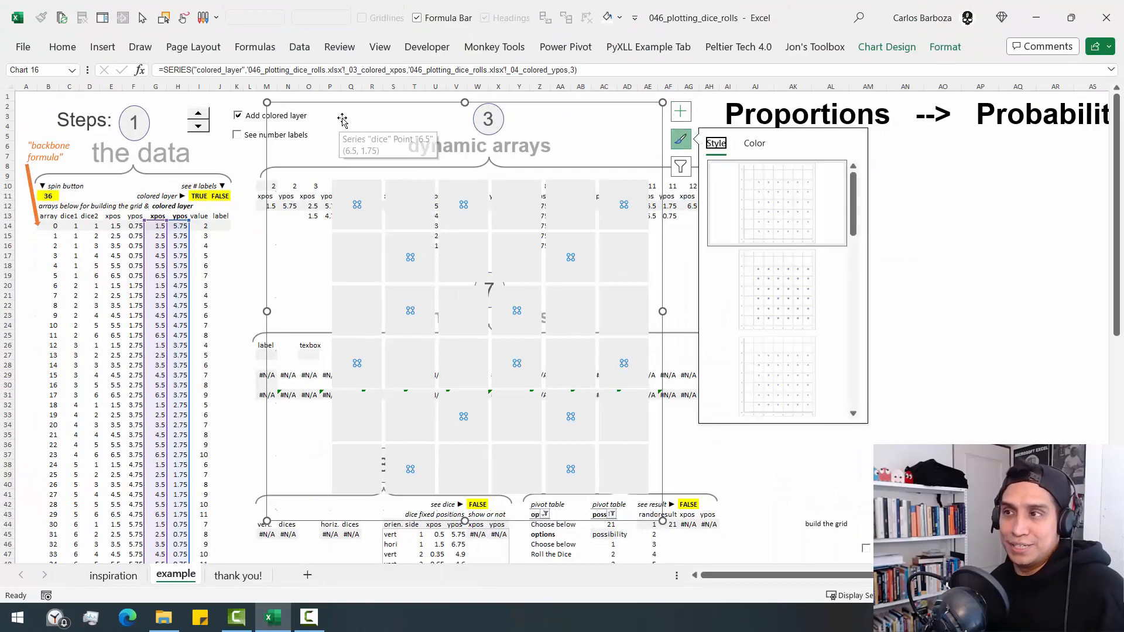
{"action": "left_click", "coordinate": [564, 69]}
- Move the grid chart off the dynamic arrays, temporarily mark the bold xpos and ypos columns and both array blocks, and move the chart back over the arrays
{"action": "left_click_drag", "start_coordinate": [348, 107], "coordinate": [576, 145]}
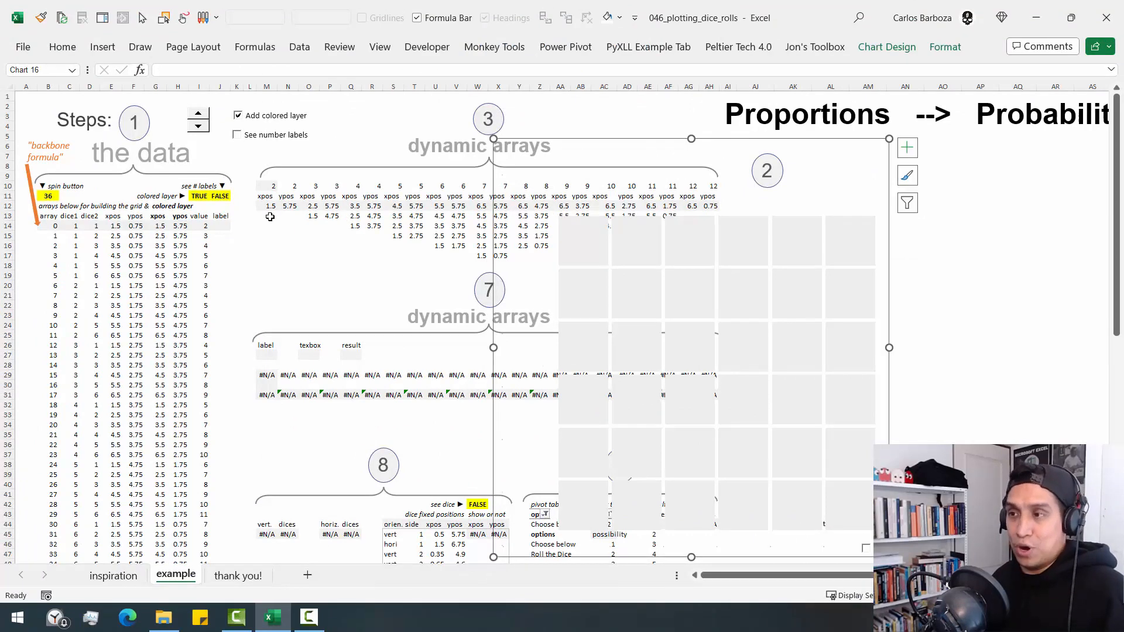
{"action": "left_click_drag", "start_coordinate": [250, 153], "coordinate": [479, 240]}
{"action": "left_click_drag", "start_coordinate": [257, 343], "coordinate": [439, 413]}
{"action": "mouse_move", "coordinate": [309, 375]}
{"action": "left_mouse_down"}
{"action": "mouse_move", "coordinate": [209, 247]}
{"action": "mouse_move", "coordinate": [199, 391]}
{"action": "left_mouse_up"}
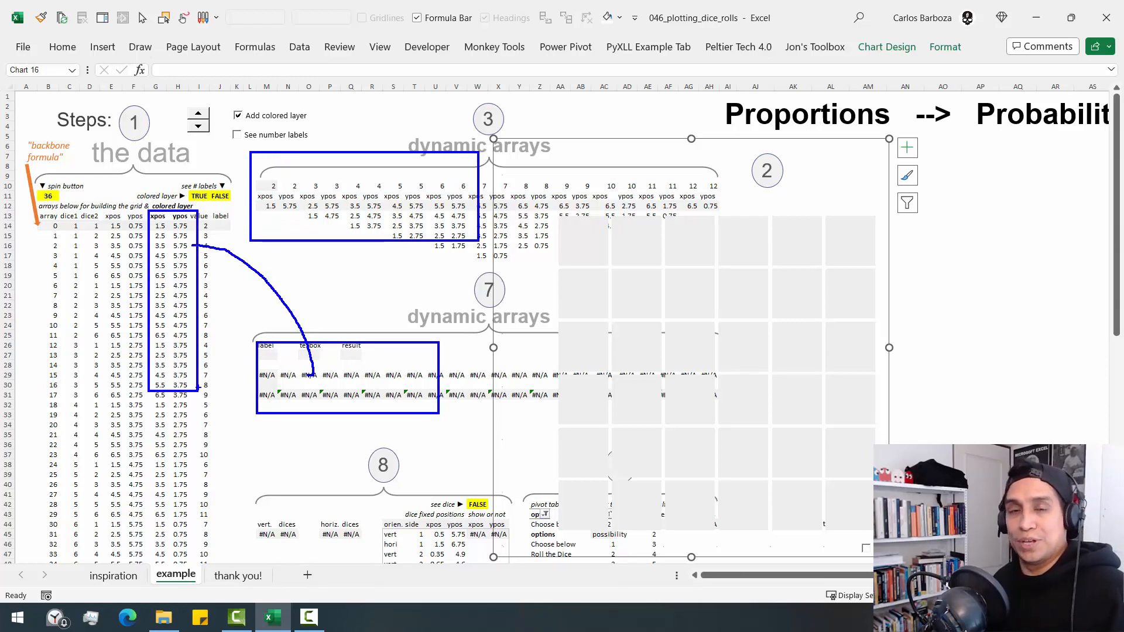
{"action": "key", "text": "Escape"}
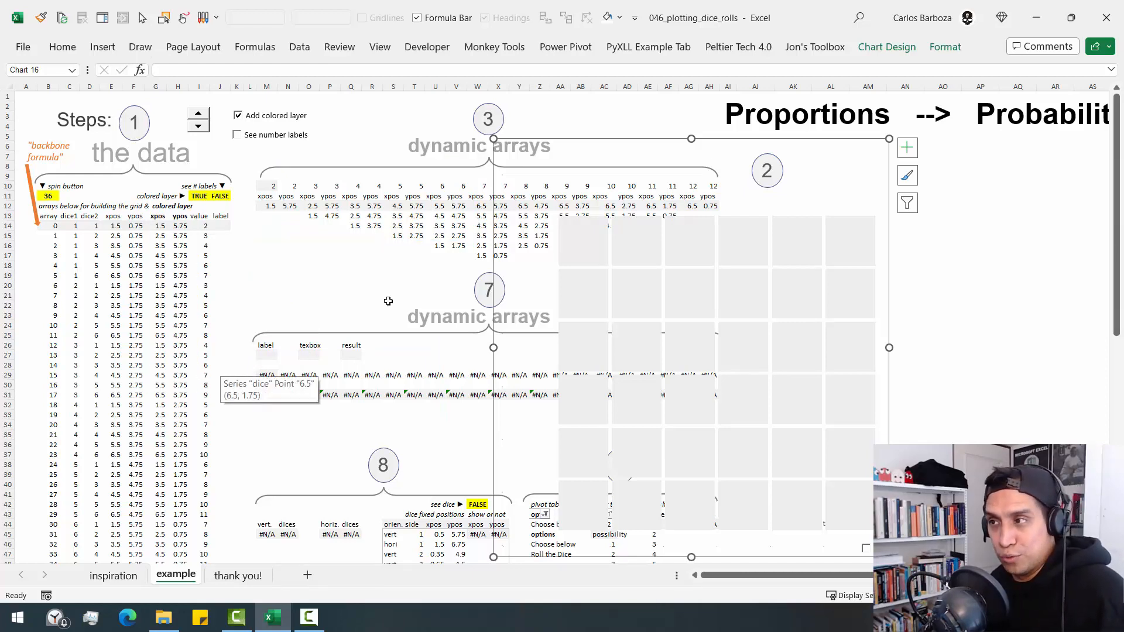
{"action": "left_click_drag", "start_coordinate": [626, 141], "coordinate": [410, 154]}
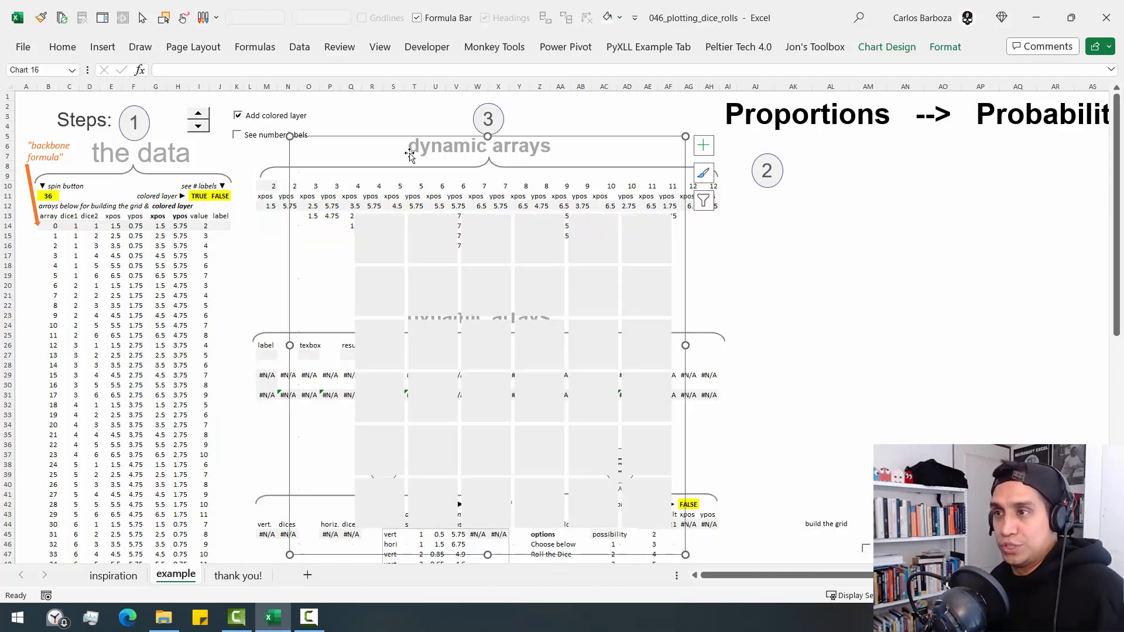
- Examine the value column's formula in cell I14 and the dice arrays it references, leaving it unedited
{"action": "left_click", "coordinate": [199, 227]}
{"action": "key", "text": "F2"}
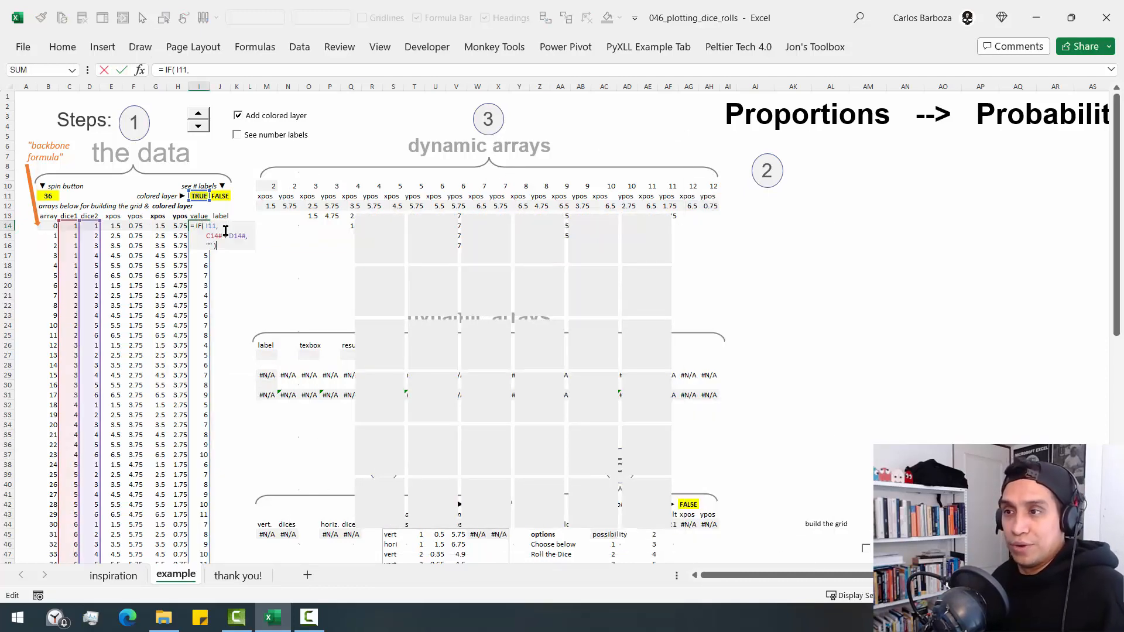
{"action": "key", "text": "Escape"}
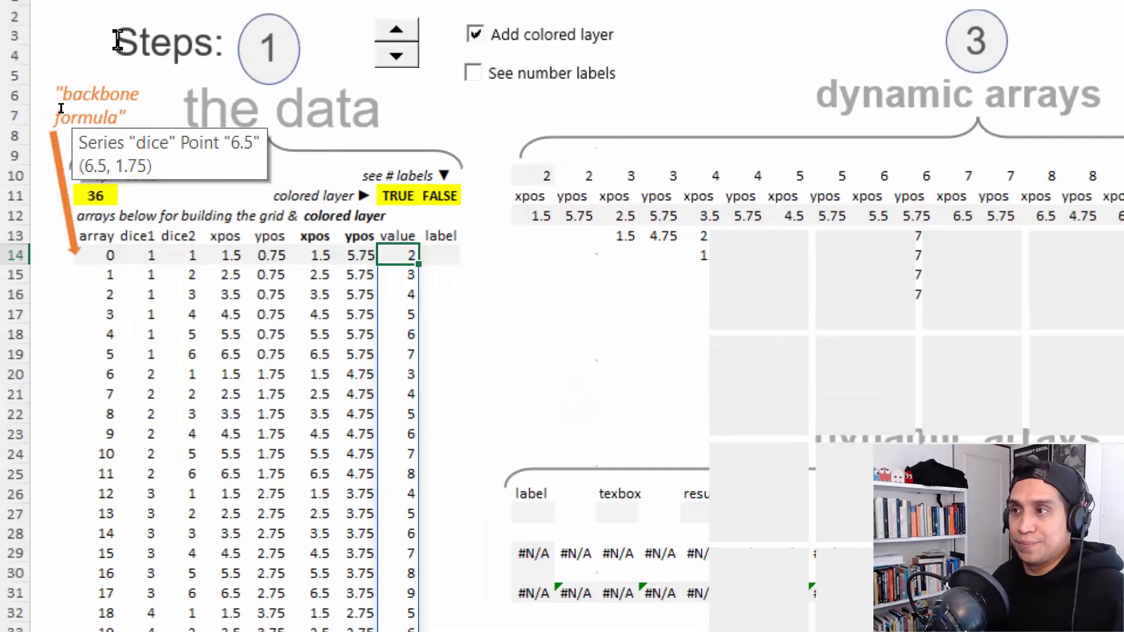
{"action": "key", "text": "F2"}
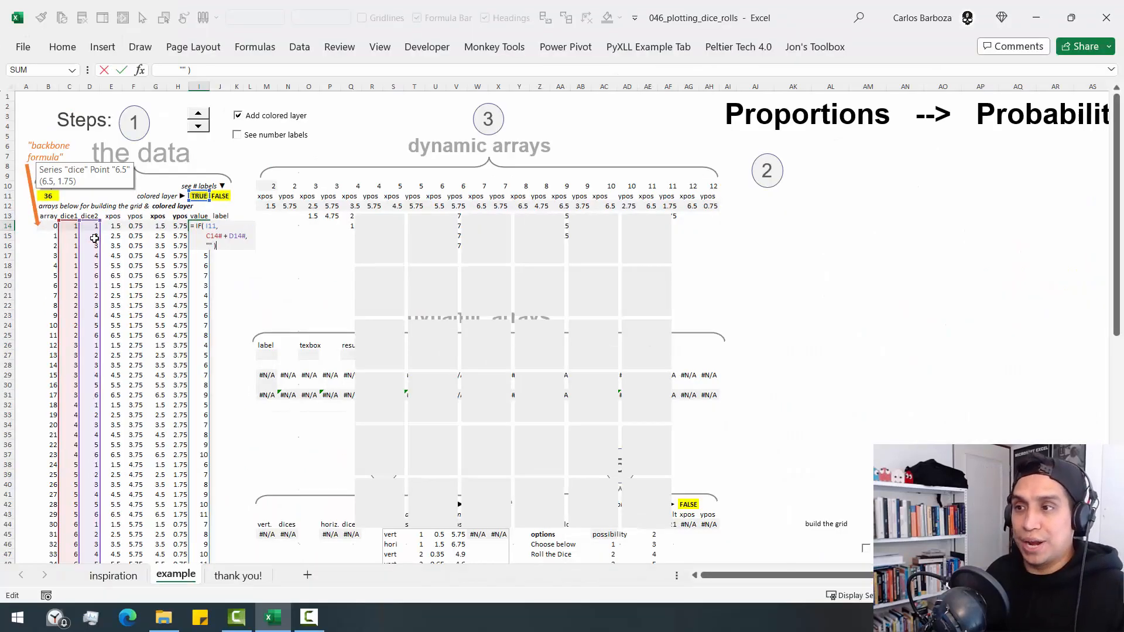
{"action": "key", "text": "ctrl+Return"}
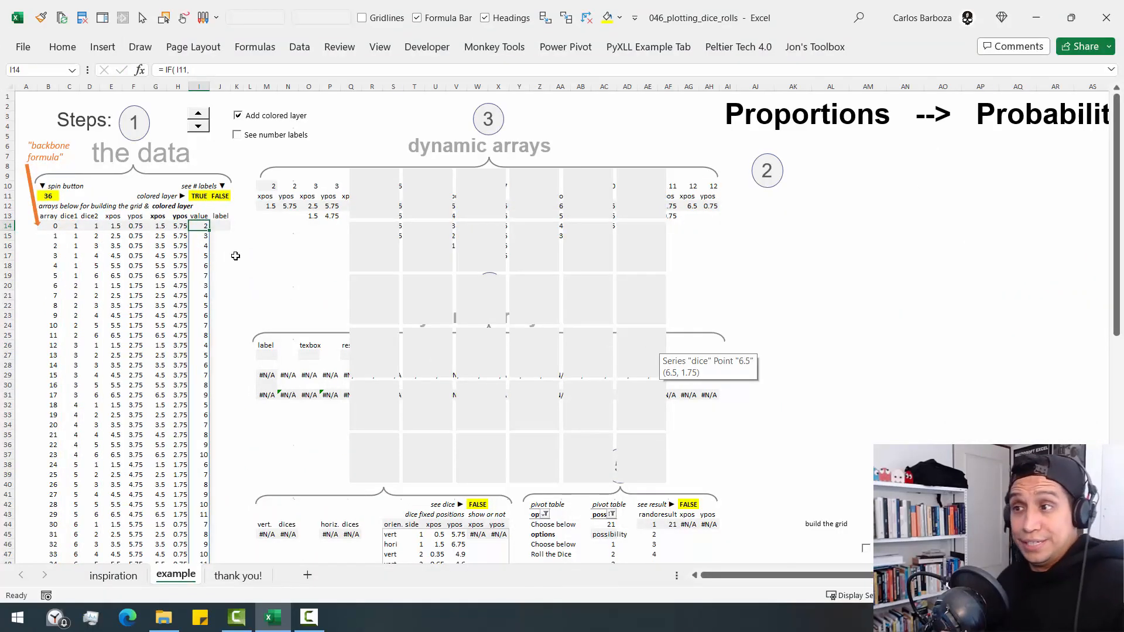
{"action": "left_click", "coordinate": [362, 207]}
- Examine the label column's formula in cell J14, focusing on its B14#+1 <> AF44 condition, and leave it unedited
{"action": "left_click_drag", "start_coordinate": [229, 233], "coordinate": [209, 236]}
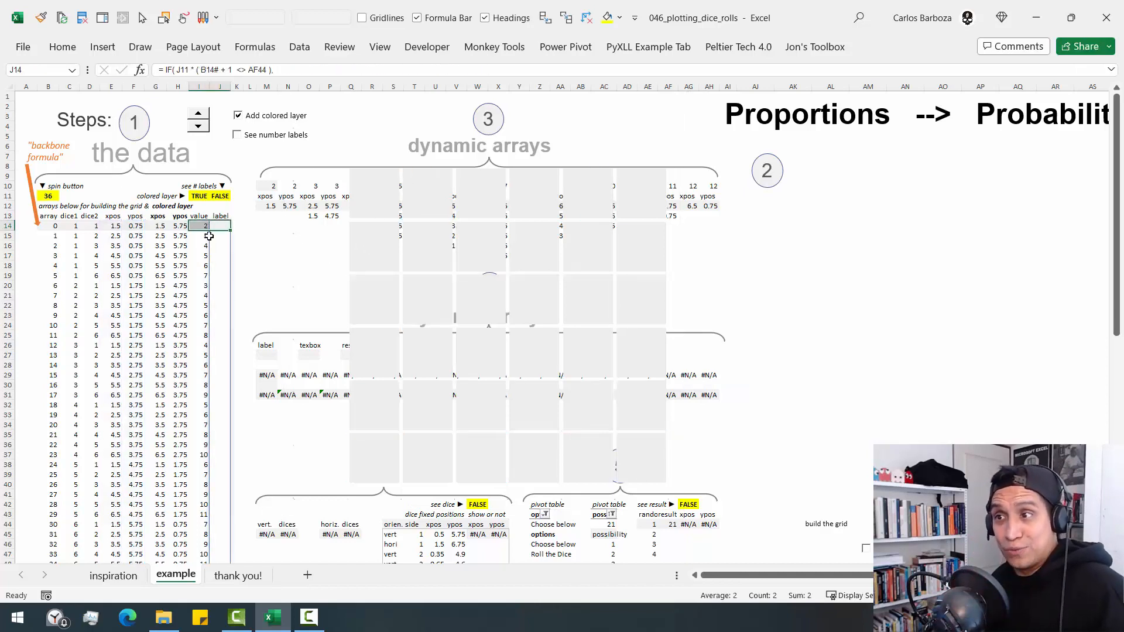
{"action": "left_click", "coordinate": [218, 225]}
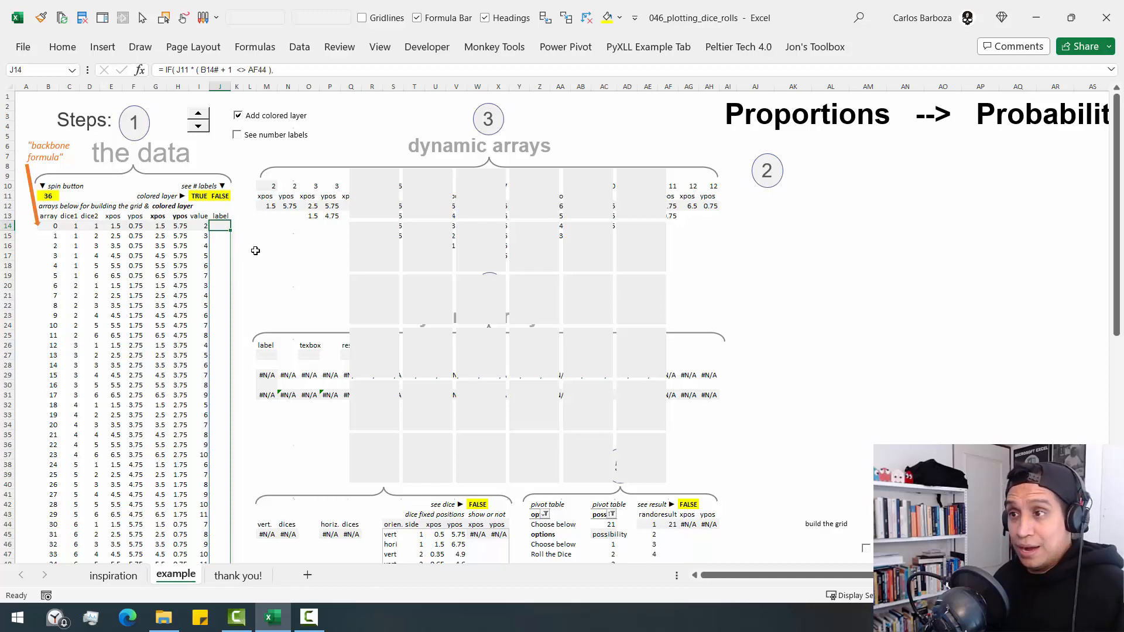
{"action": "key", "text": "F2"}
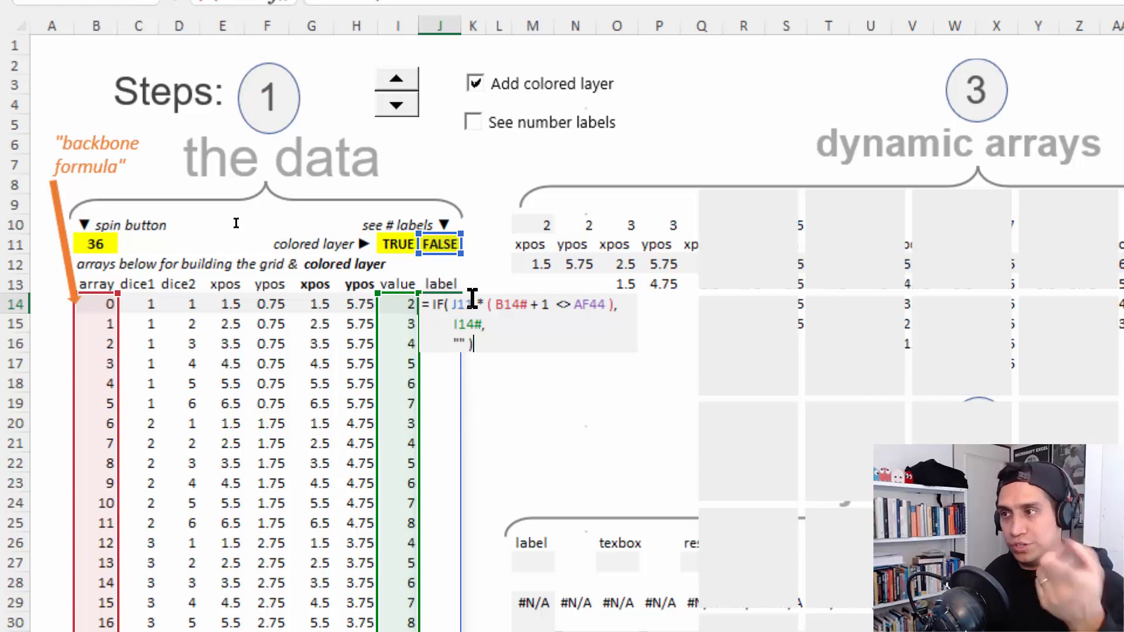
{"action": "left_click_drag", "start_coordinate": [477, 300], "coordinate": [621, 305]}
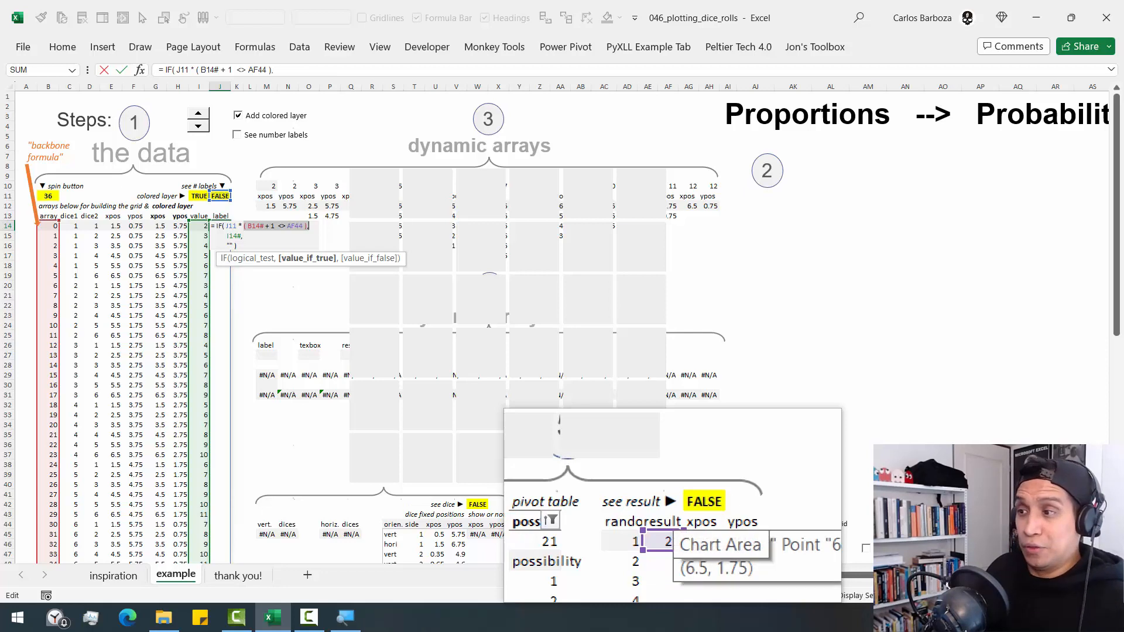
{"action": "key", "text": "Escape"}
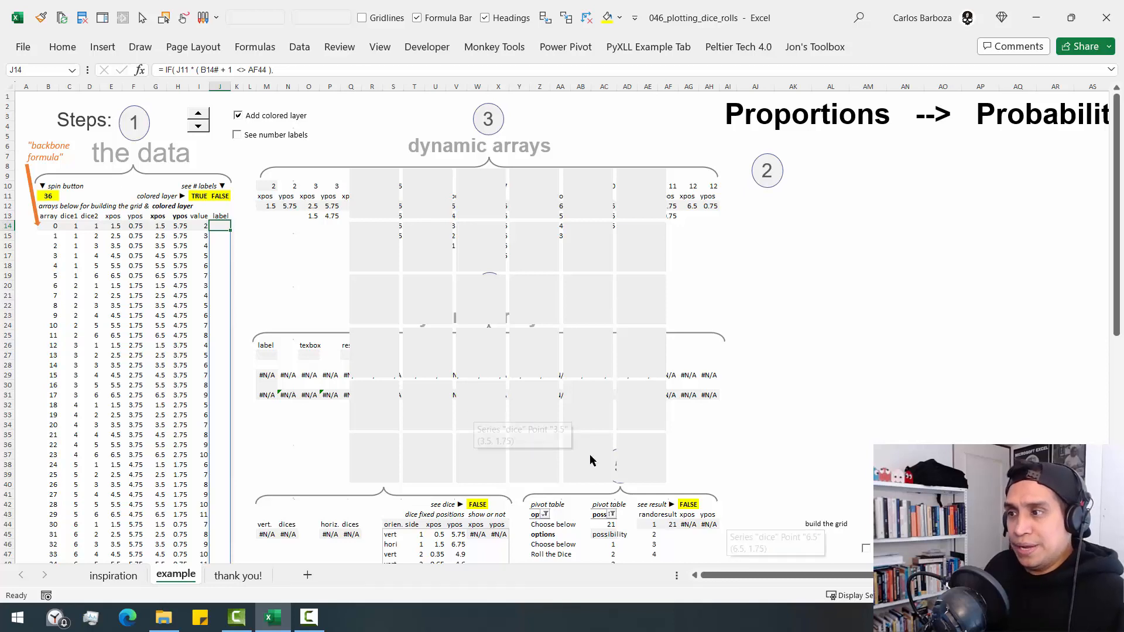
- Show the number labels, temporarily mark the data row for array value 20, and magnify the chart's unlabeled square
{"action": "left_click", "coordinate": [237, 135]}
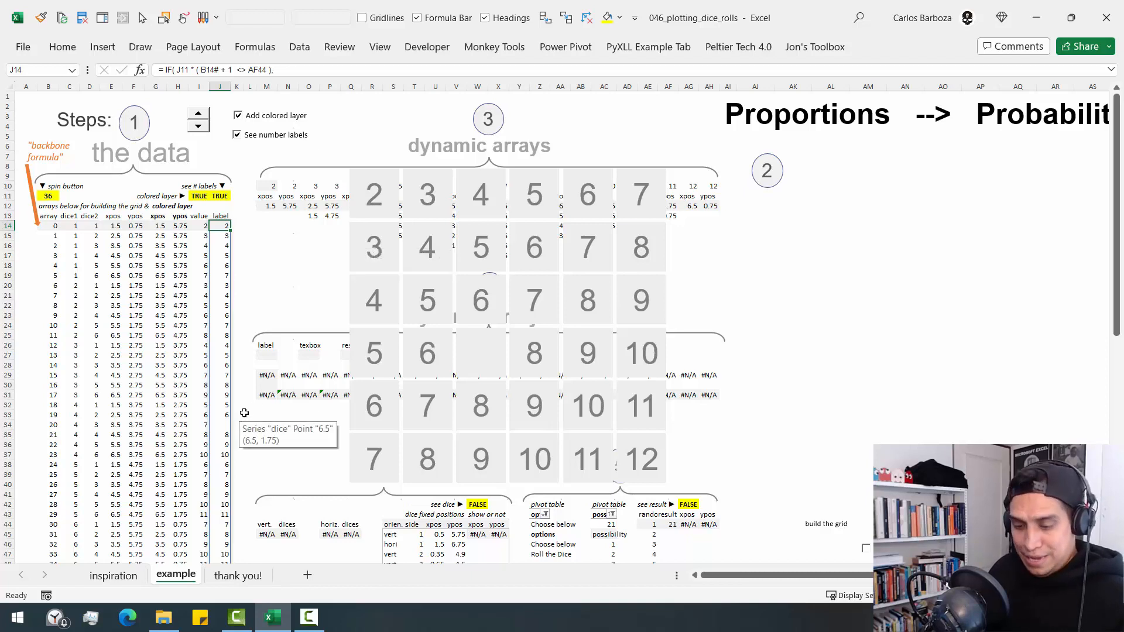
{"action": "left_click_drag", "start_coordinate": [39, 415], "coordinate": [240, 436]}
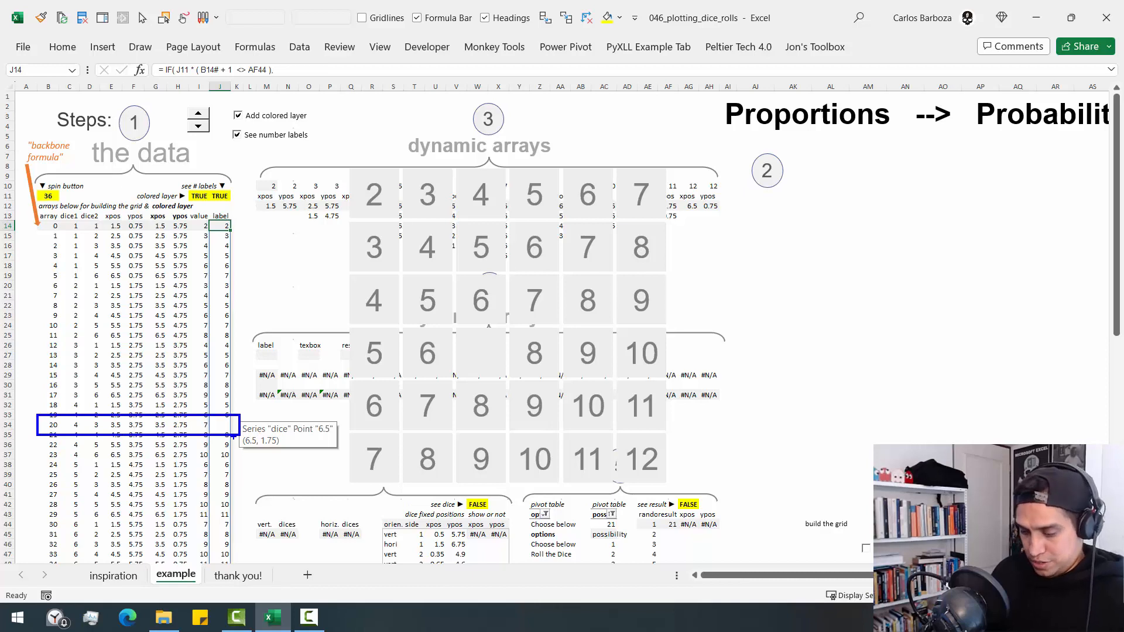
{"action": "key", "text": "super+plus"}
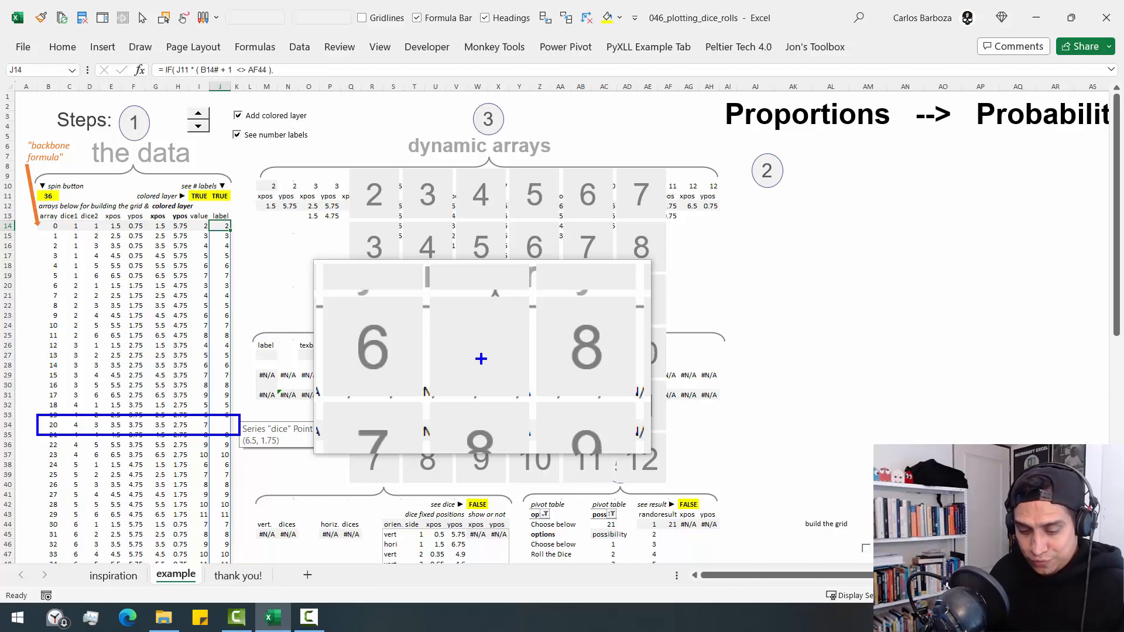
{"action": "key", "text": "super+Escape"}
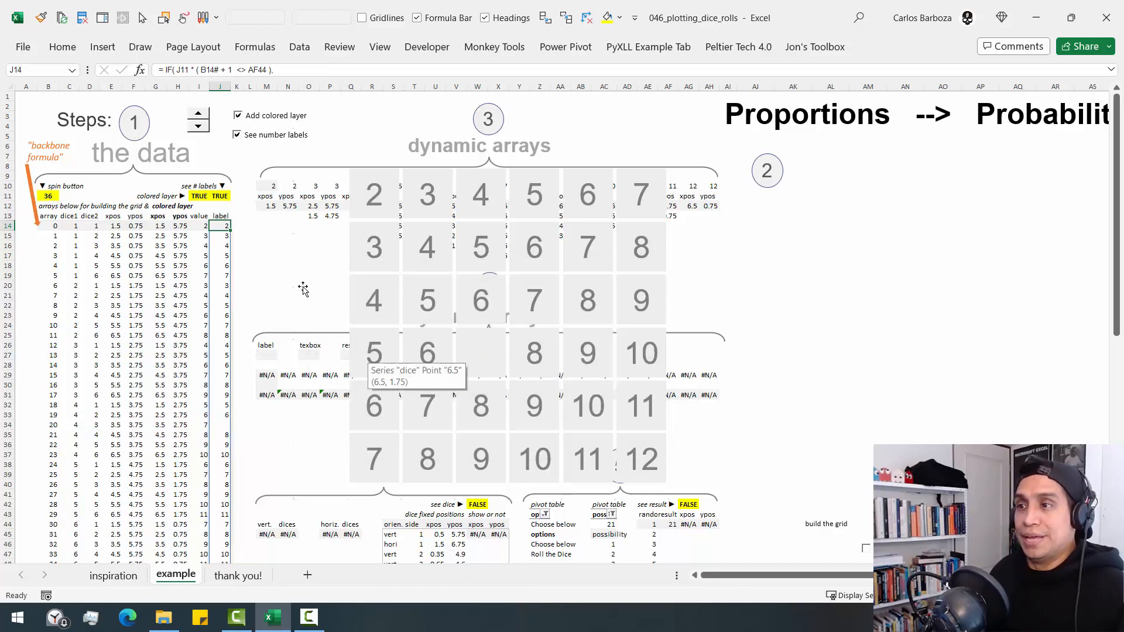
- Move the grid chart off the dynamic arrays to the step 2 area under the Proportions heading
{"action": "left_click", "coordinate": [642, 157]}
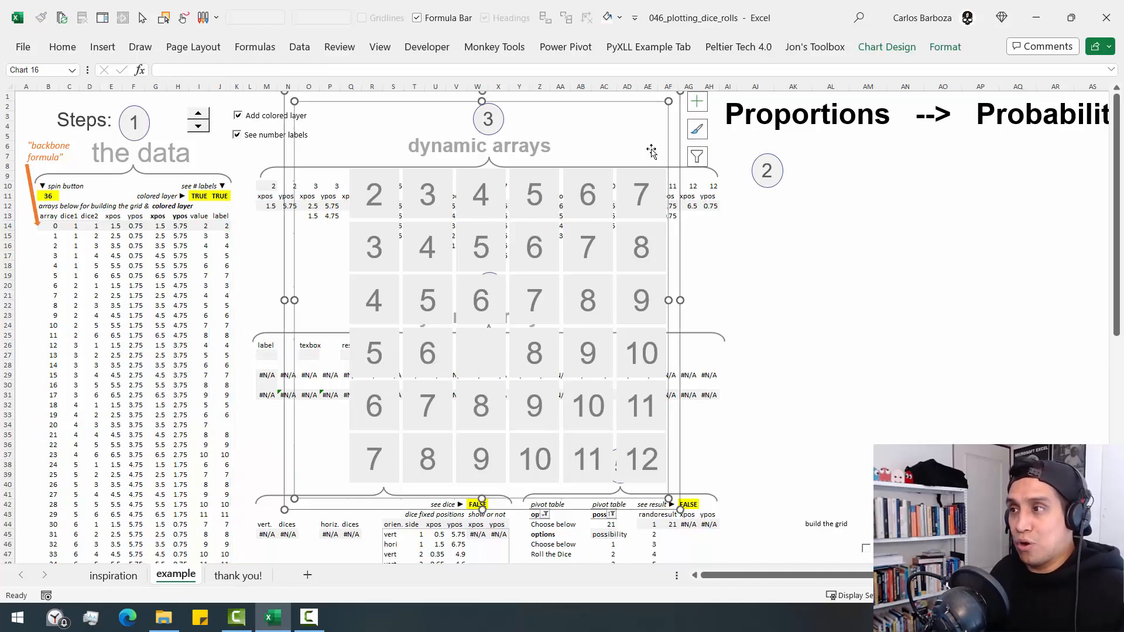
{"action": "left_click_drag", "start_coordinate": [714, 160], "coordinate": [1016, 168]}
{"action": "left_click_drag", "start_coordinate": [621, 314], "coordinate": [737, 259]}
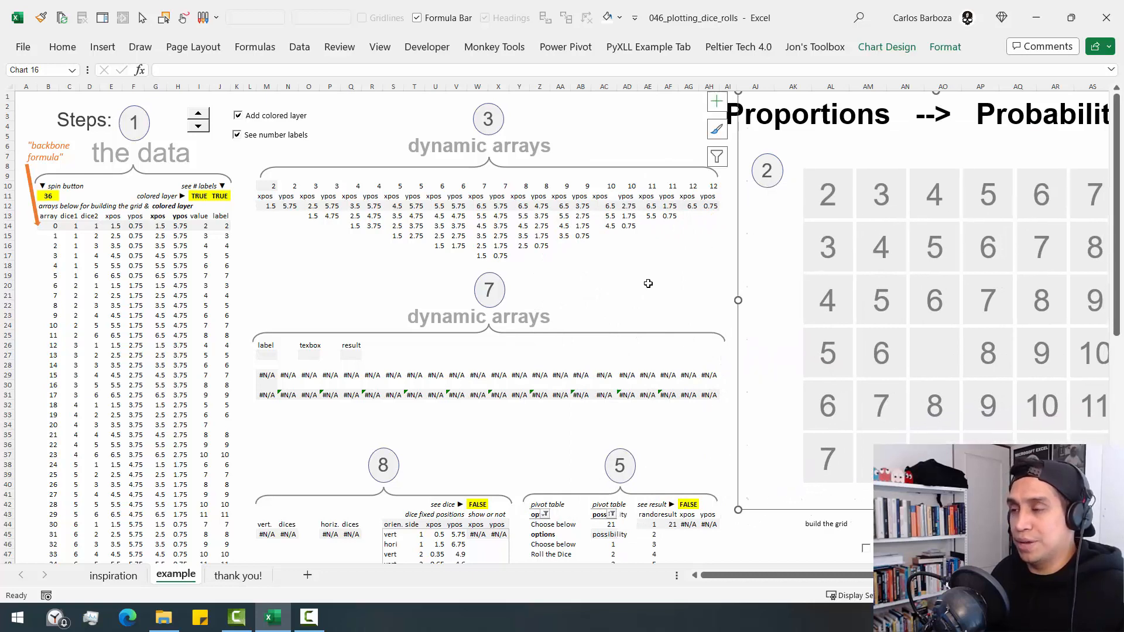
- Hide the number labels and toggle the colored layer off and back on to test the dynamic arrays
{"action": "left_click", "coordinate": [237, 134]}
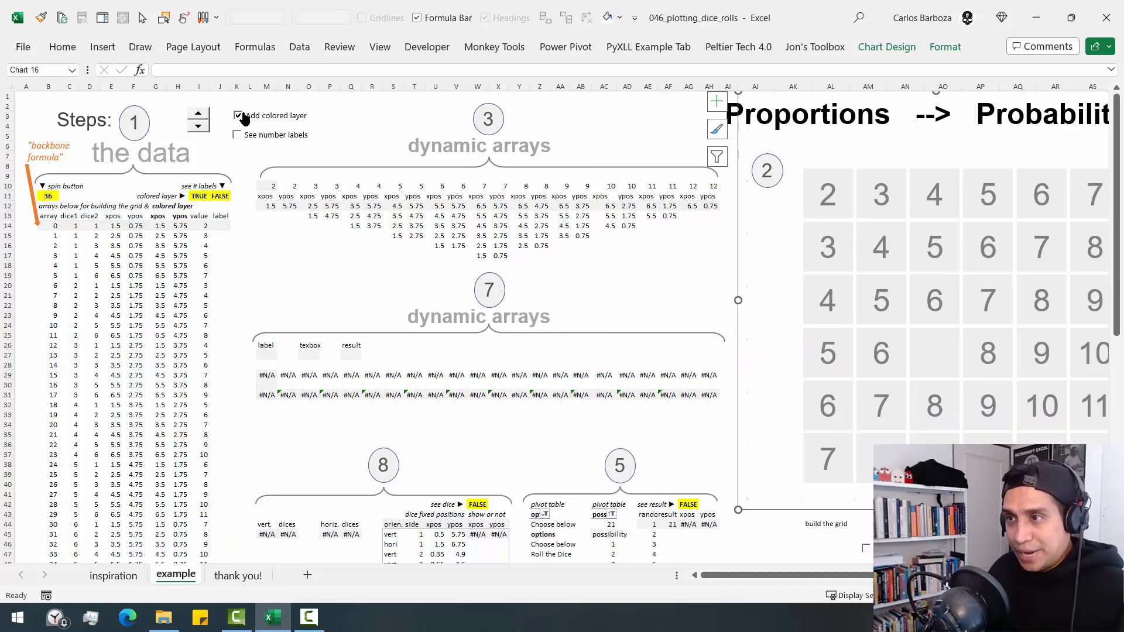
{"action": "left_click", "coordinate": [237, 117]}
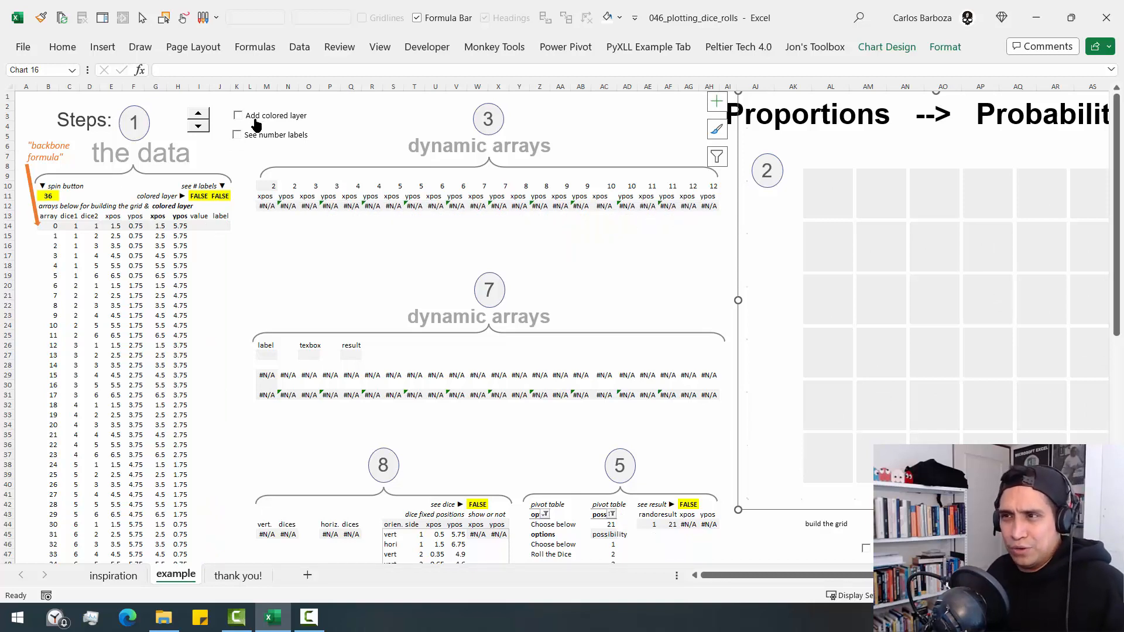
{"action": "left_click", "coordinate": [743, 206]}
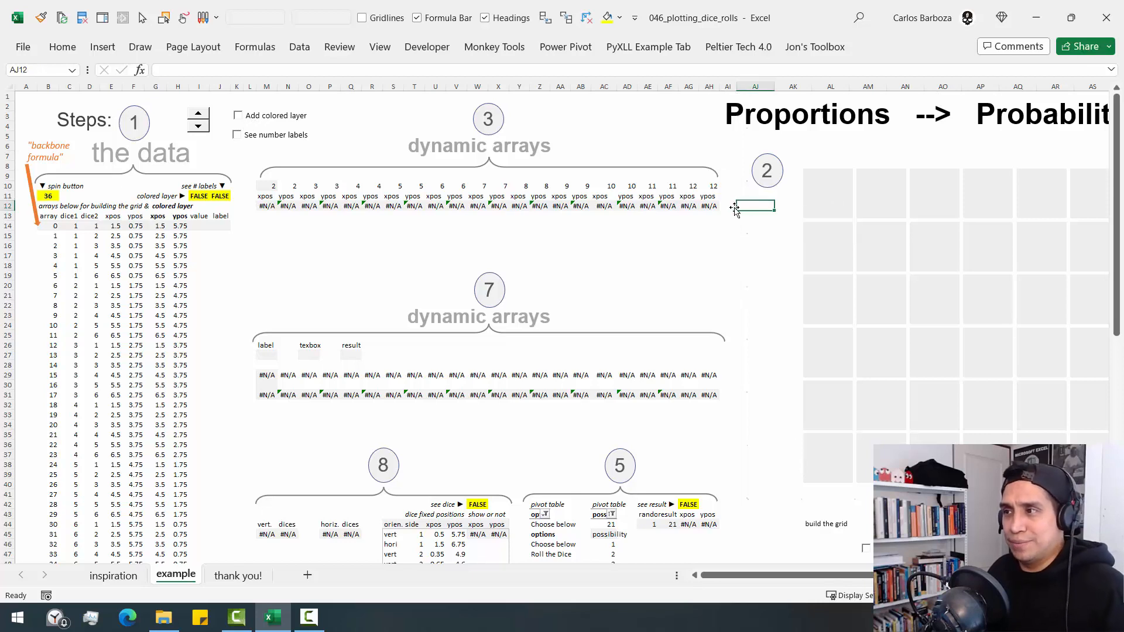
{"action": "left_click", "coordinate": [238, 116]}
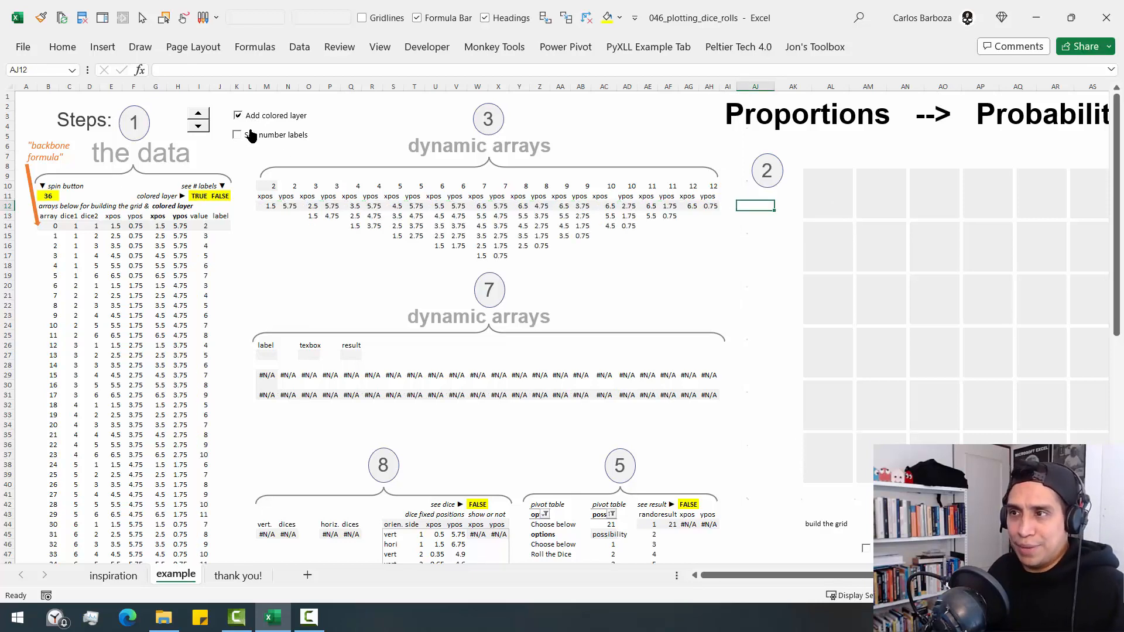
- Select the chart's dice series, compare the grid with the inspiration sheet, and return to the example sheet
{"action": "left_click", "coordinate": [866, 175]}
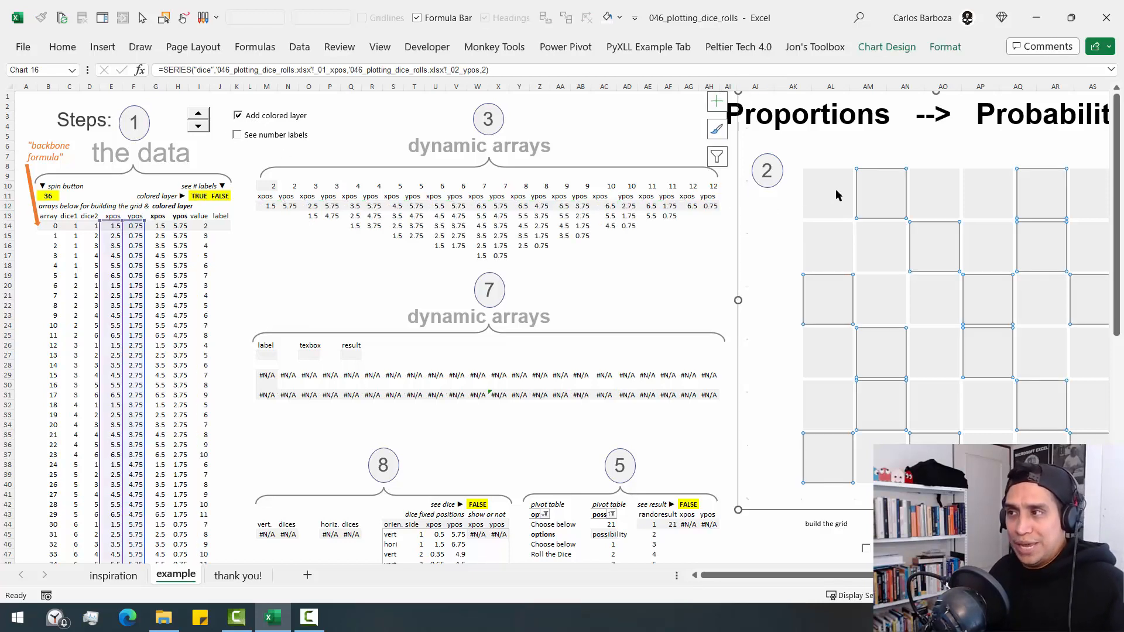
{"action": "left_click", "coordinate": [113, 576]}
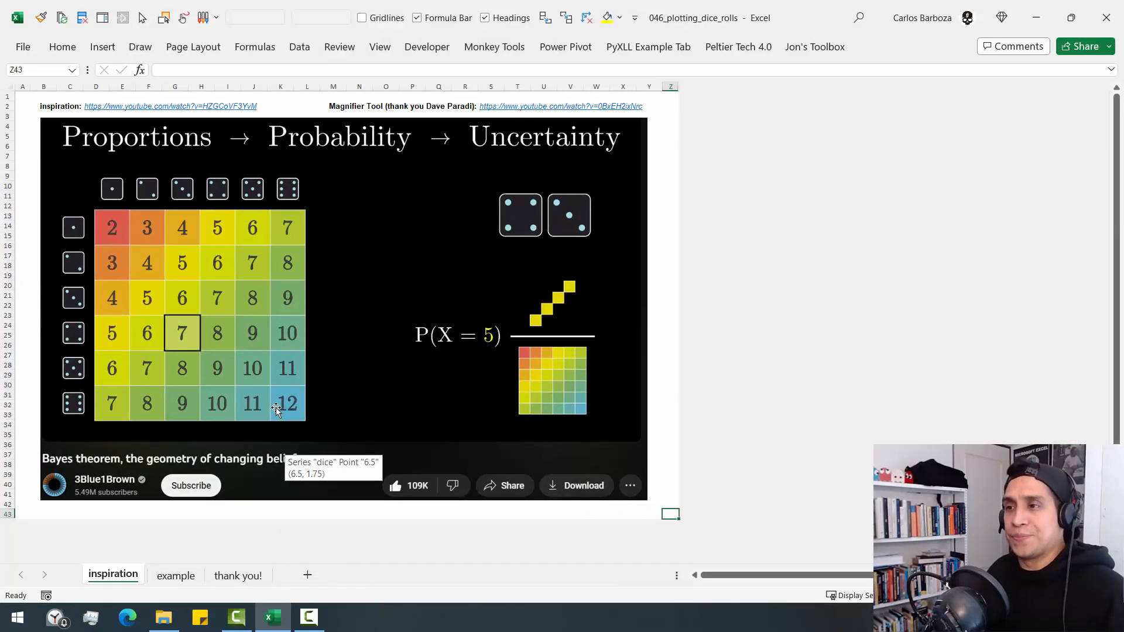
{"action": "left_click", "coordinate": [176, 574]}
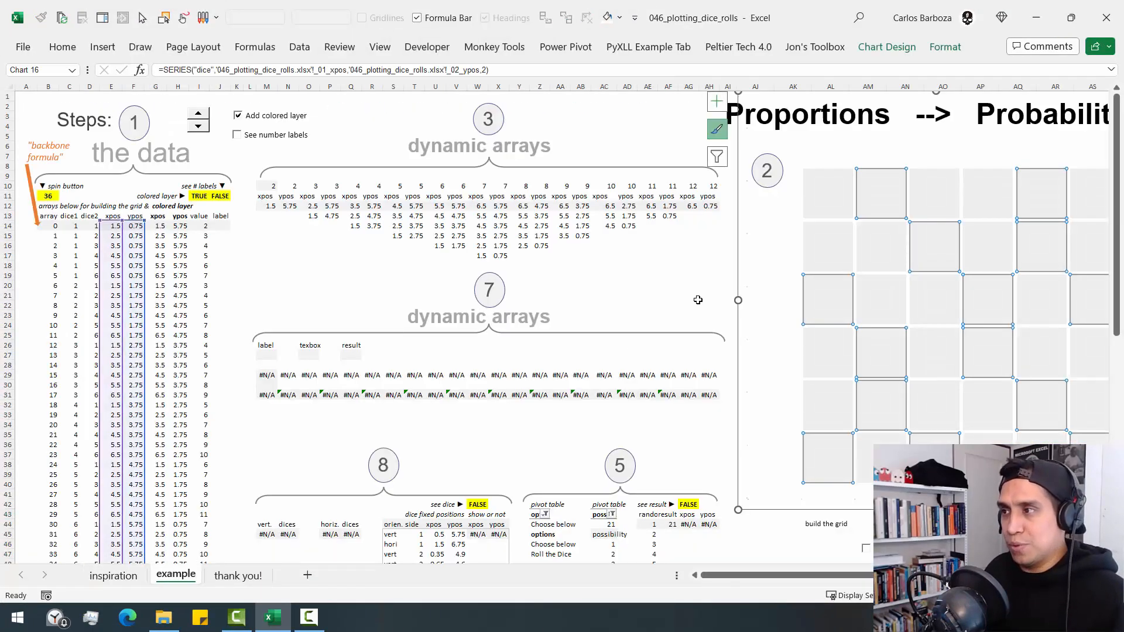
- Turn on the number labels for the grid chart and go to the top row of the sheet
{"action": "left_click", "coordinate": [260, 143]}
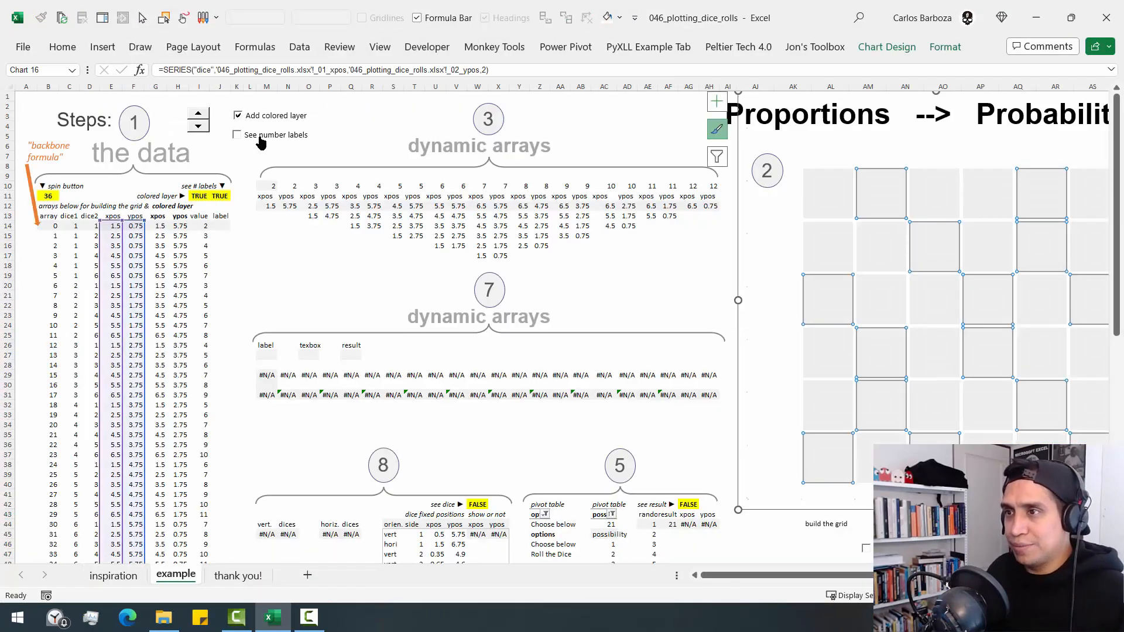
{"action": "left_click", "coordinate": [251, 216]}
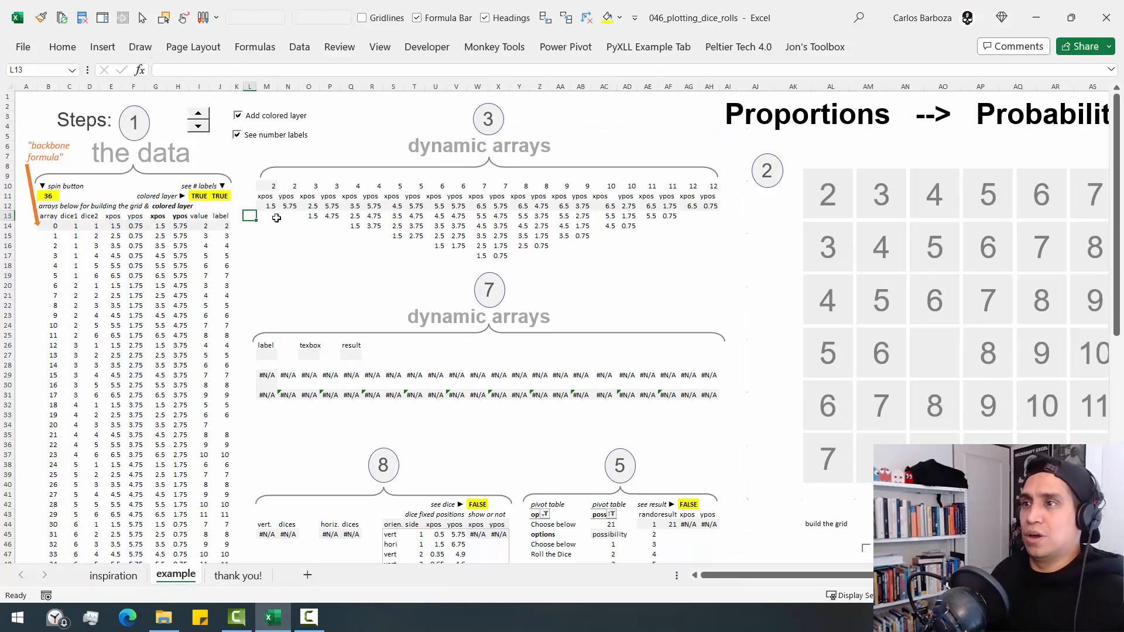
{"action": "key", "text": "ctrl+Up"}
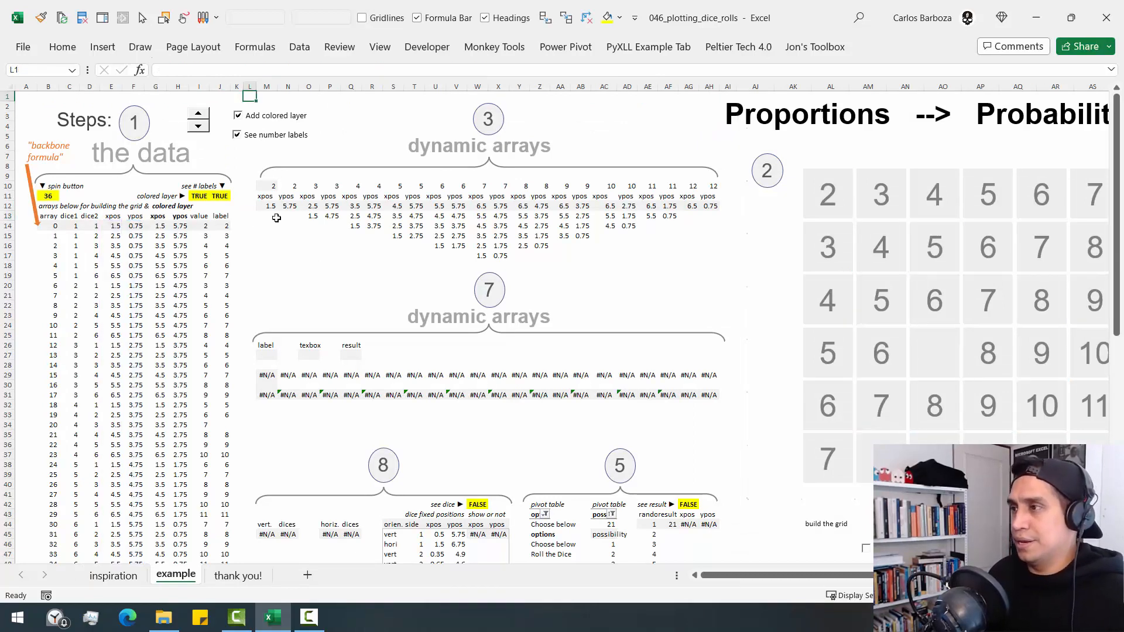
- Show the series 2 through 12 in the grid chart by including them in its series filter and applying it
{"action": "scroll", "coordinate": [276, 218], "scroll_direction": "right", "scroll_amount": 5}
{"action": "left_click", "coordinate": [762, 153]}
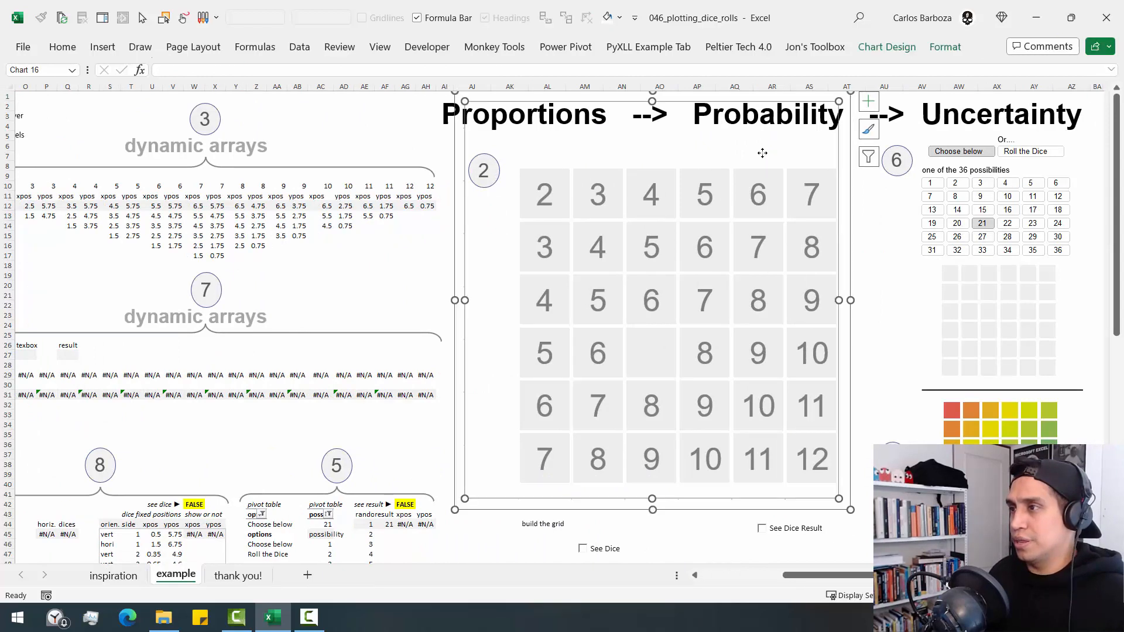
{"action": "left_click", "coordinate": [868, 156]}
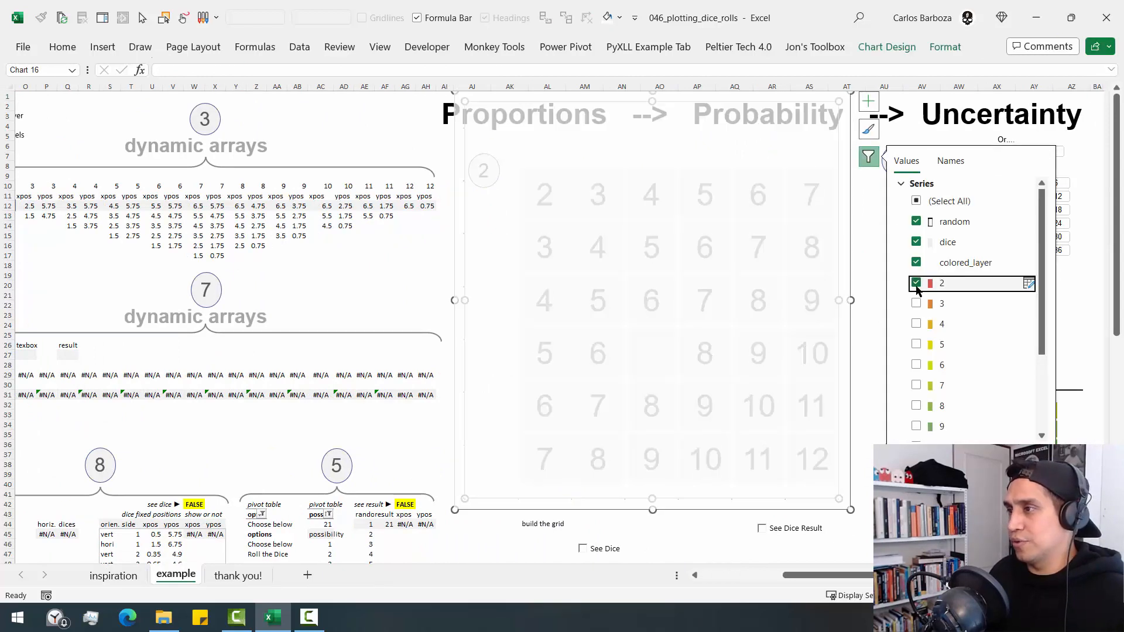
{"action": "left_click", "coordinate": [916, 303]}
{"action": "left_click", "coordinate": [917, 324]}
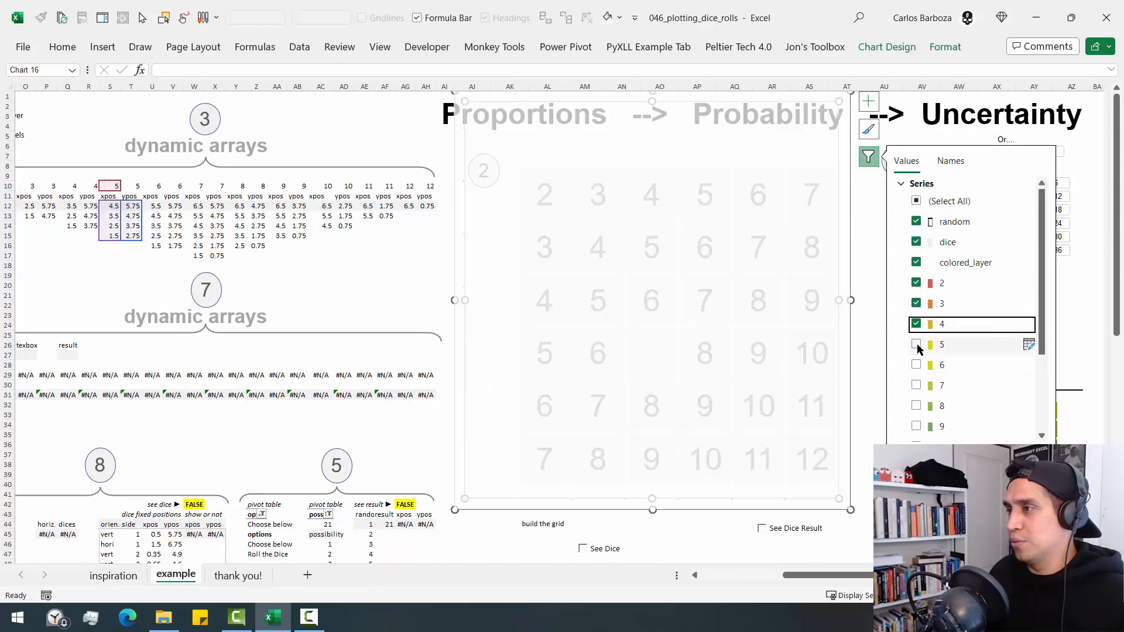
{"action": "left_click", "coordinate": [916, 345]}
{"action": "left_click", "coordinate": [917, 365]}
{"action": "left_click", "coordinate": [916, 385]}
{"action": "left_click", "coordinate": [917, 427]}
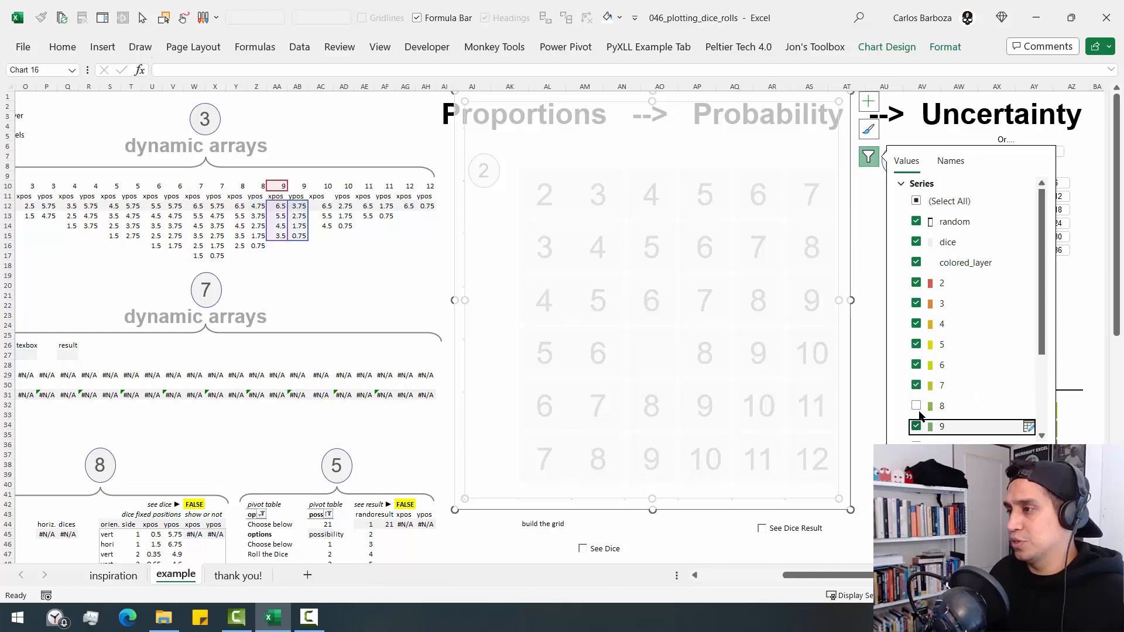
{"action": "left_click", "coordinate": [917, 406]}
{"action": "scroll", "coordinate": [969, 393], "scroll_direction": "down", "scroll_amount": 3}
{"action": "left_click", "coordinate": [916, 327]}
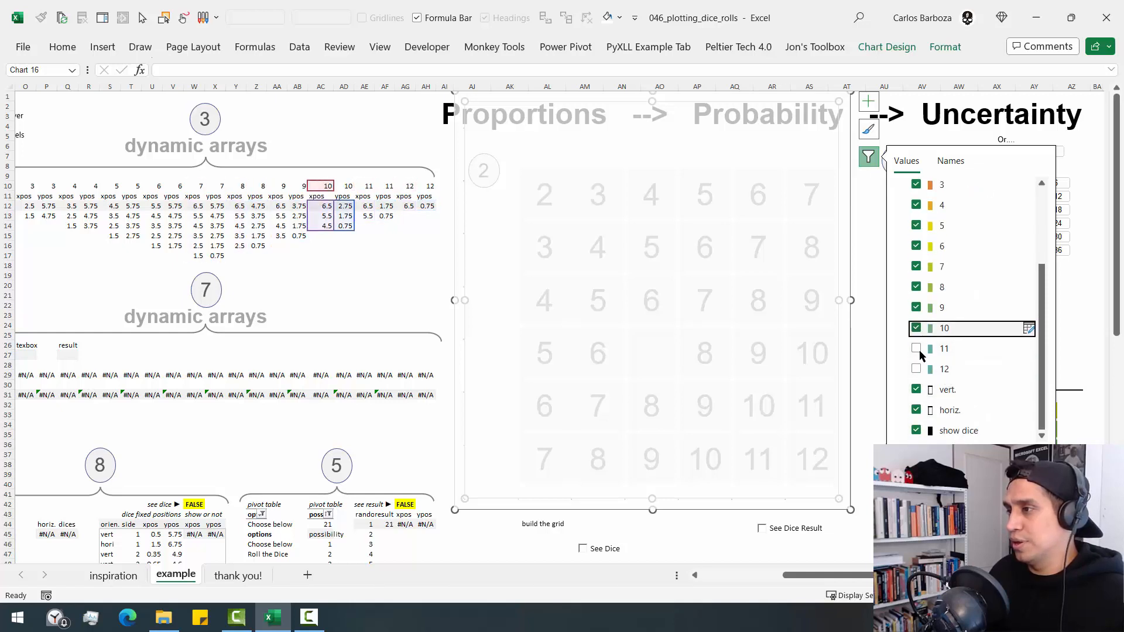
{"action": "left_click", "coordinate": [917, 348]}
{"action": "left_click", "coordinate": [916, 369]}
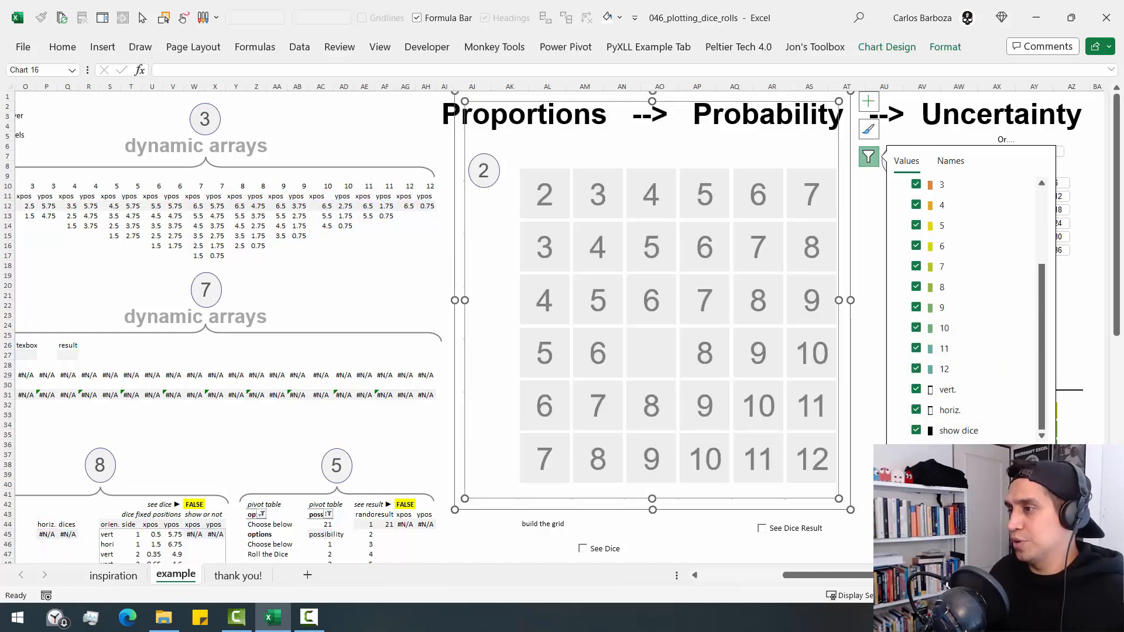
{"action": "left_click", "coordinate": [915, 458]}
{"action": "left_click", "coordinate": [783, 544]}
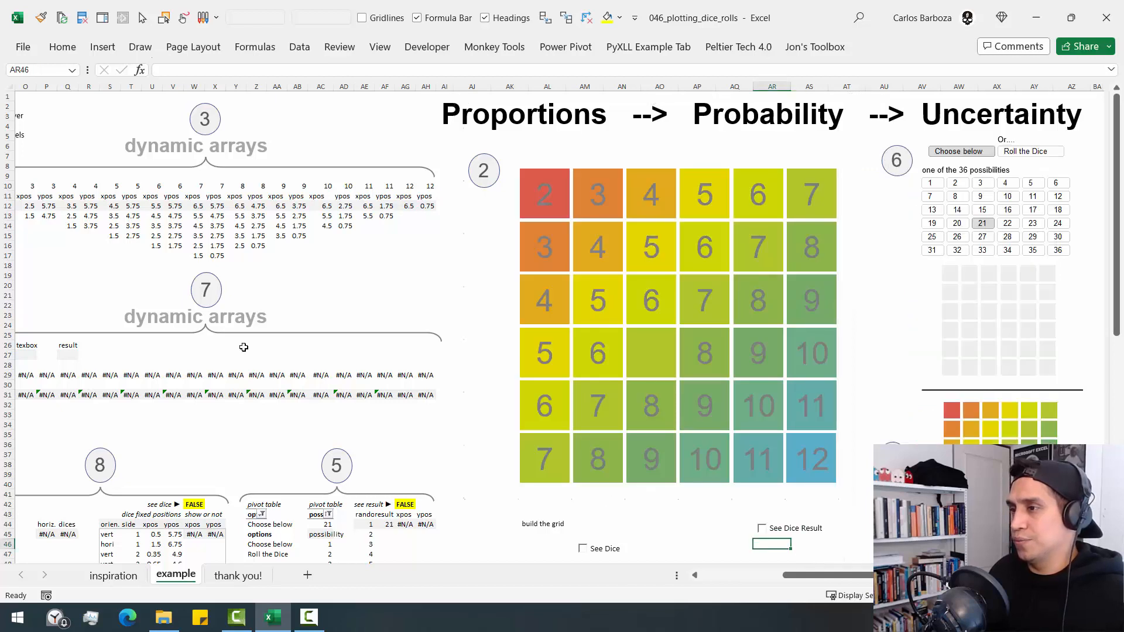
- Go to the sheet's top row and examine the colored grid, temporarily outlining the whole grid and its 12 square
{"action": "left_click", "coordinate": [405, 261]}
{"action": "key", "text": "ctrl+Up"}
{"action": "key", "text": "ctrl+Up"}
{"action": "key", "text": "ctrl+Up"}
{"action": "key", "text": "ctrl+Right"}
{"action": "key", "text": "F10"}
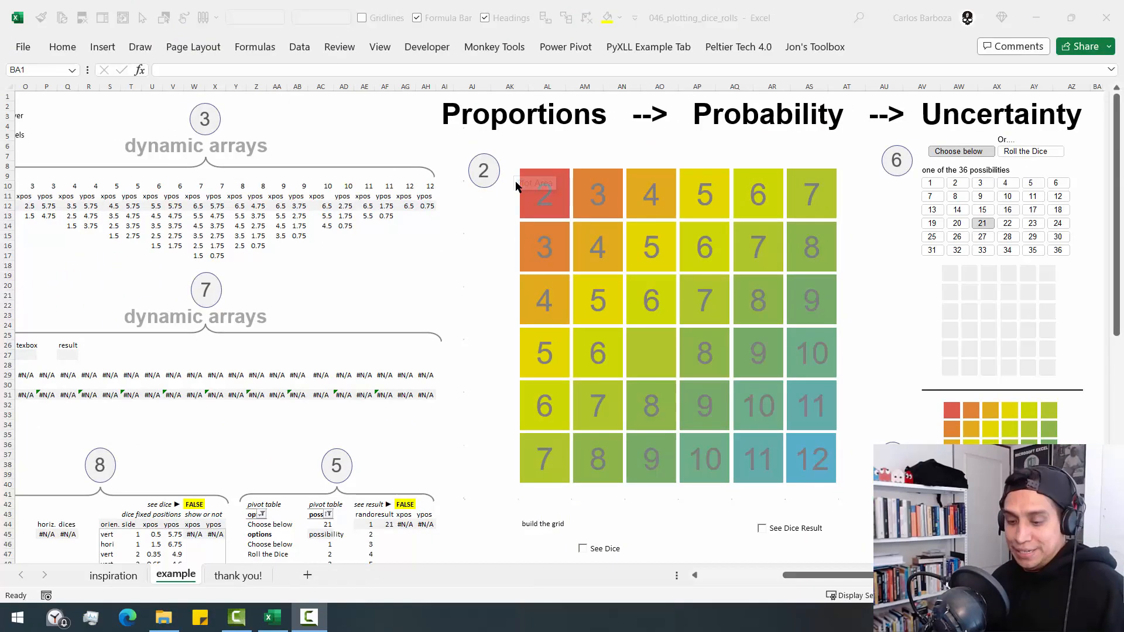
{"action": "left_click_drag", "start_coordinate": [457, 139], "coordinate": [848, 494]}
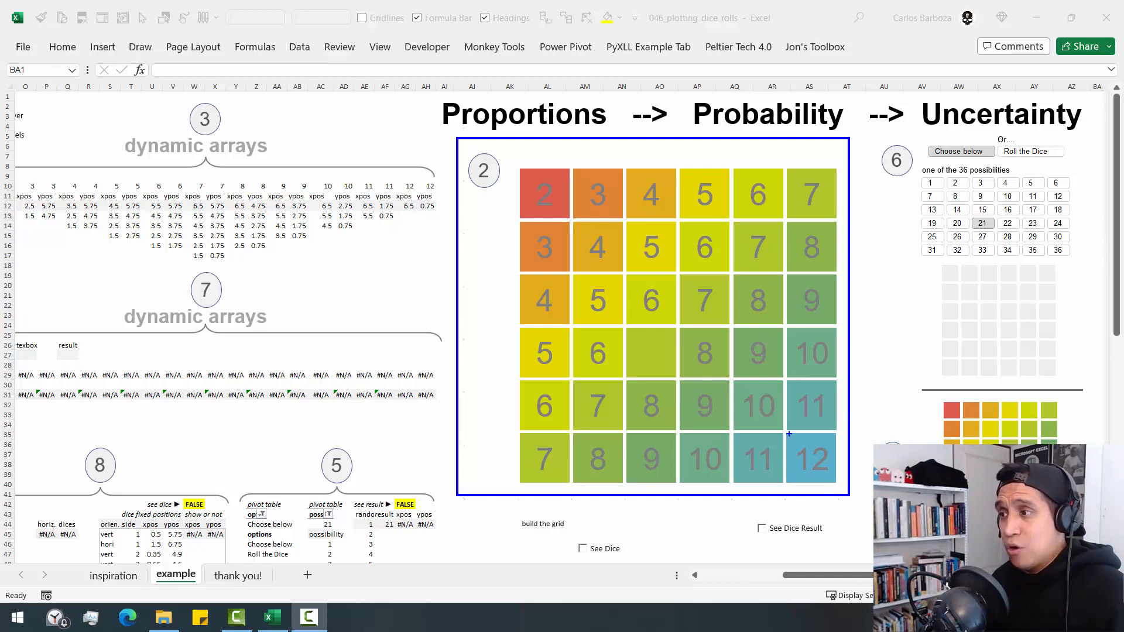
{"action": "left_click_drag", "start_coordinate": [788, 438], "coordinate": [836, 486]}
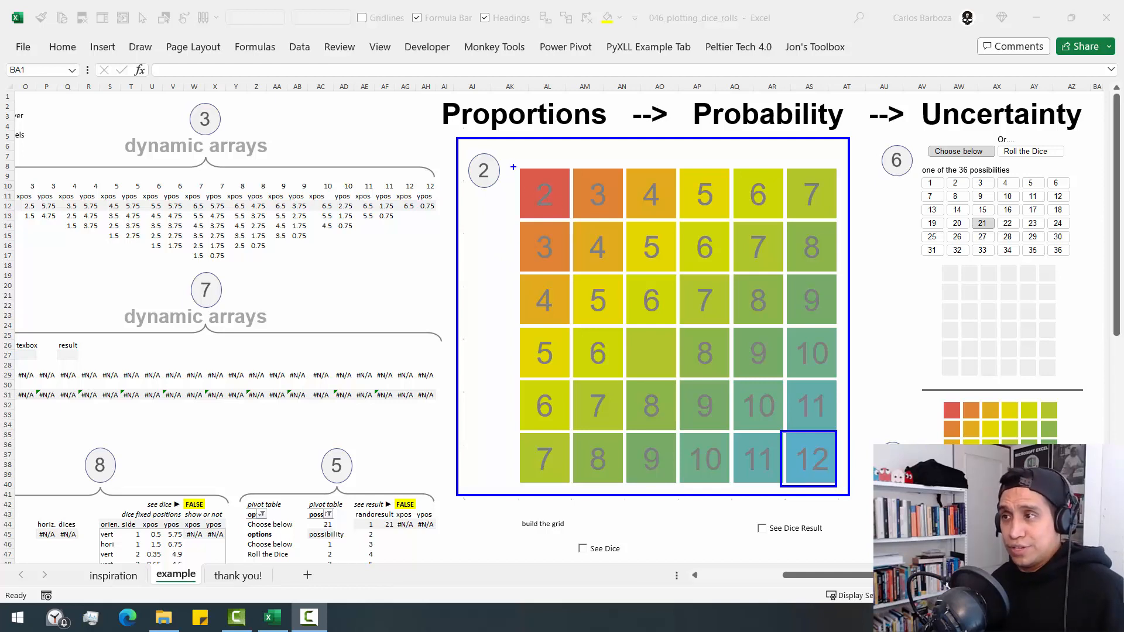
{"action": "key", "text": "ctrl+z"}
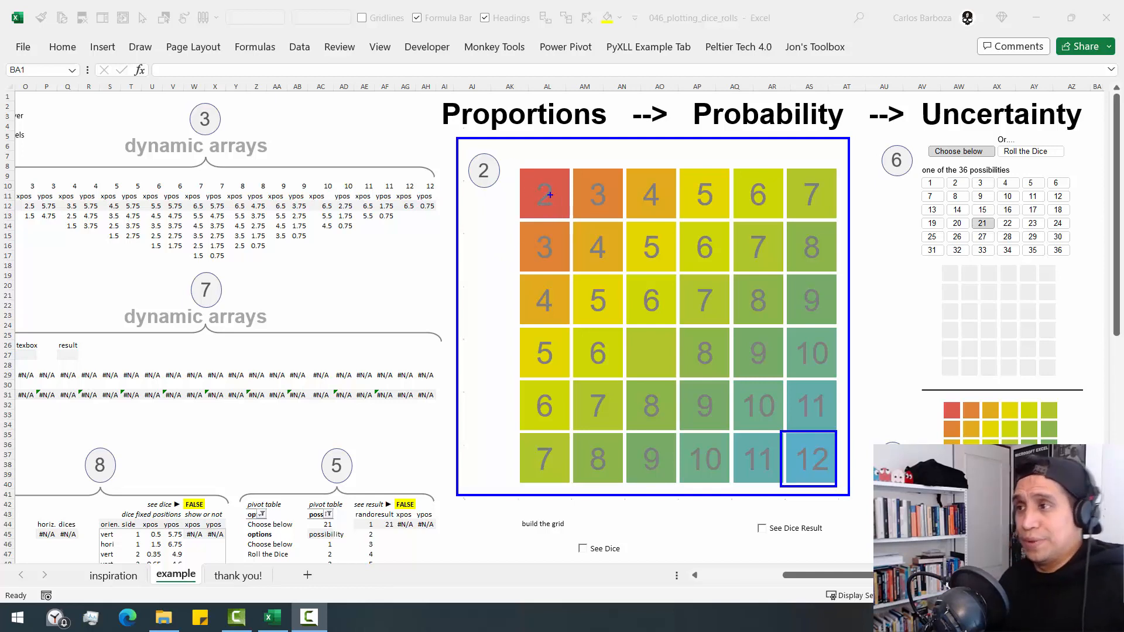
{"action": "key", "text": "Escape"}
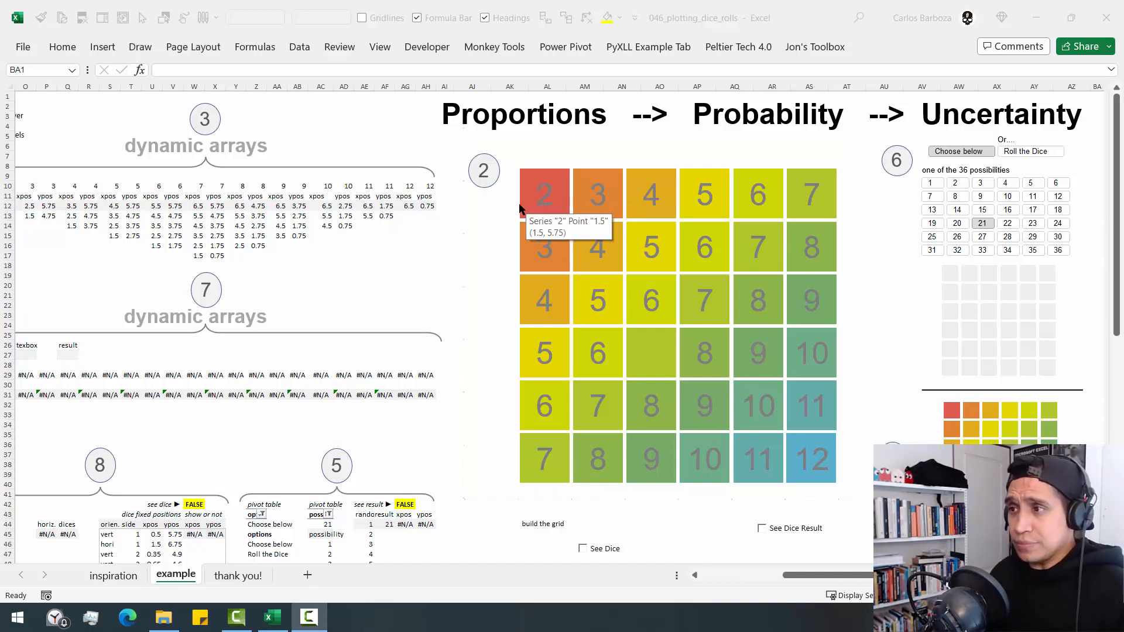
- Move the grid chart from the step 2 area to beside the data, partly over the dynamic arrays
{"action": "left_click", "coordinate": [512, 202]}
{"action": "left_click", "coordinate": [510, 203]}
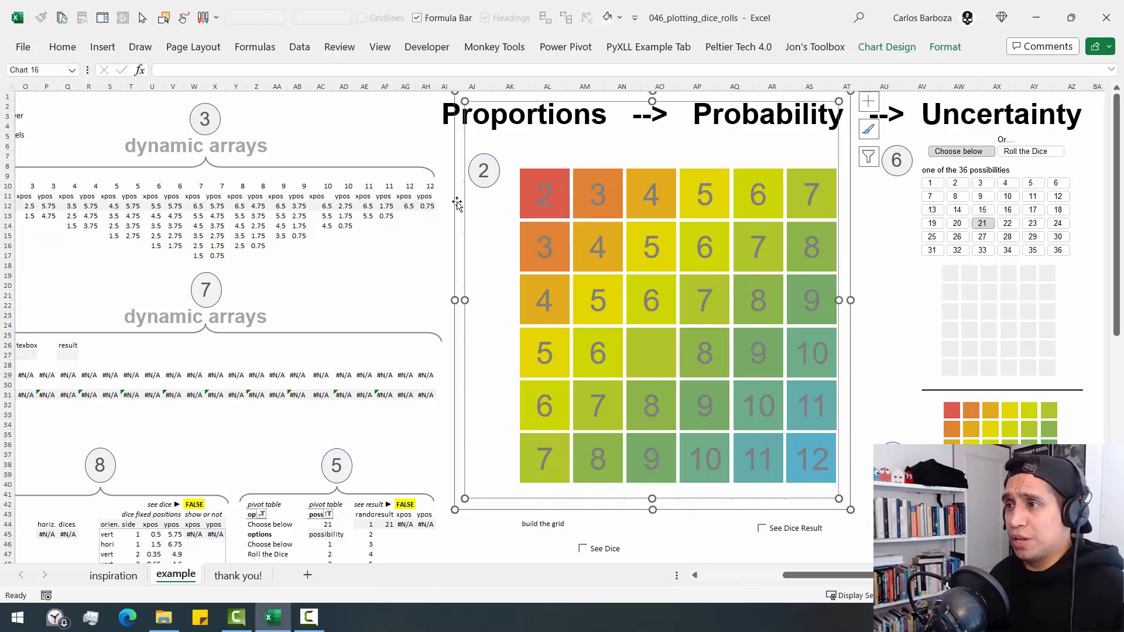
{"action": "left_click_drag", "start_coordinate": [457, 203], "coordinate": [225, 269]}
{"action": "left_click", "coordinate": [695, 575]}
{"action": "left_click", "coordinate": [694, 575]}
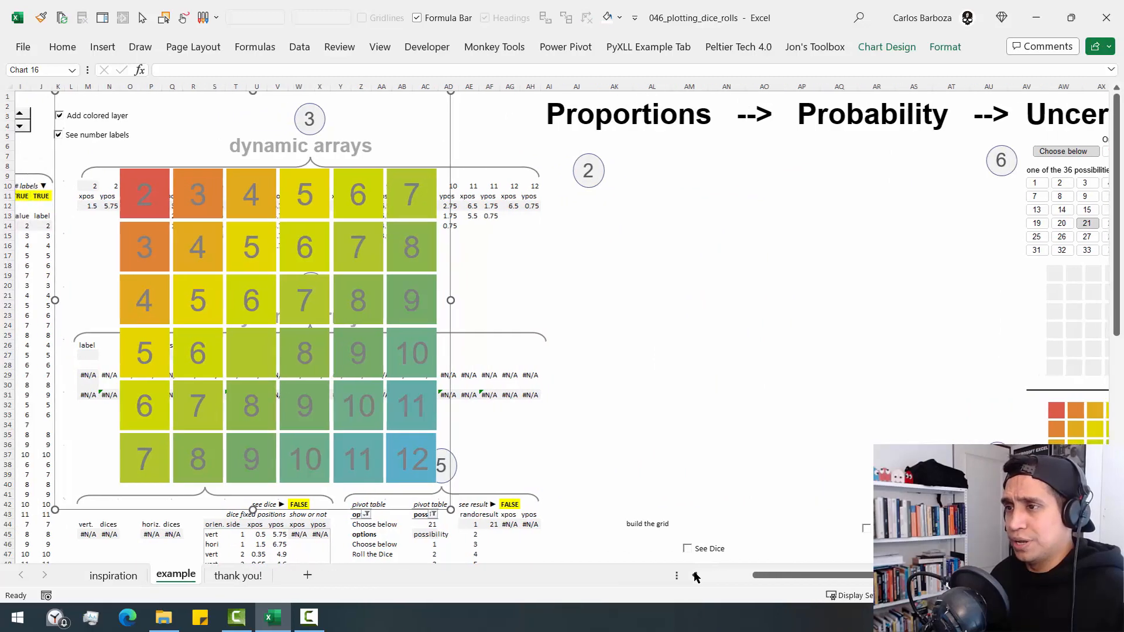
{"action": "left_click", "coordinate": [694, 575]}
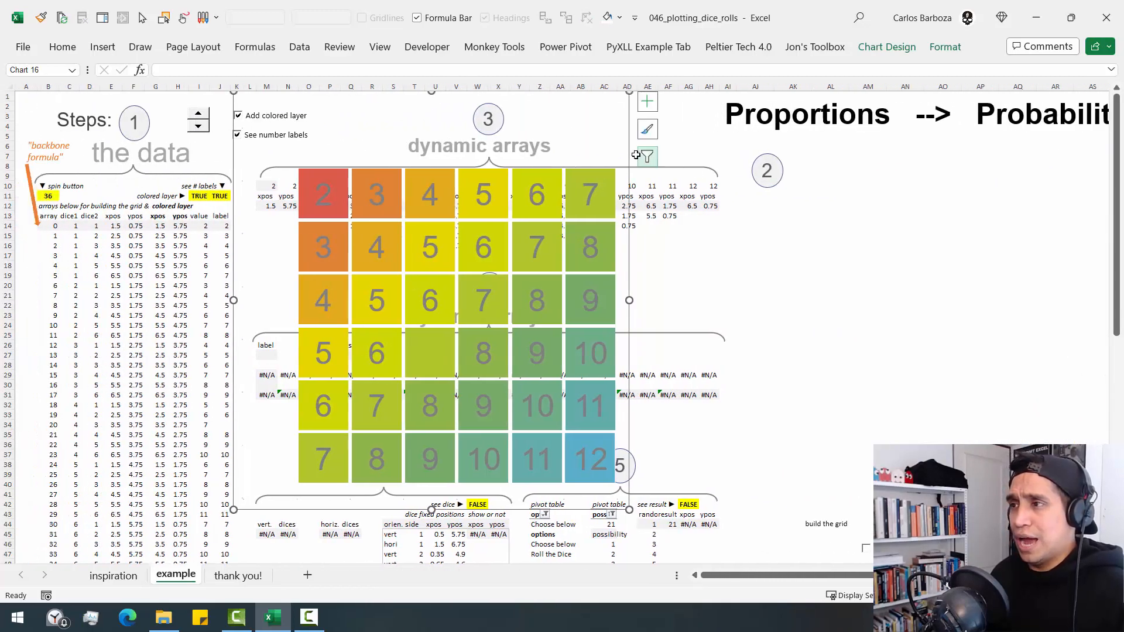
{"action": "left_click_drag", "start_coordinate": [353, 237], "coordinate": [511, 264]}
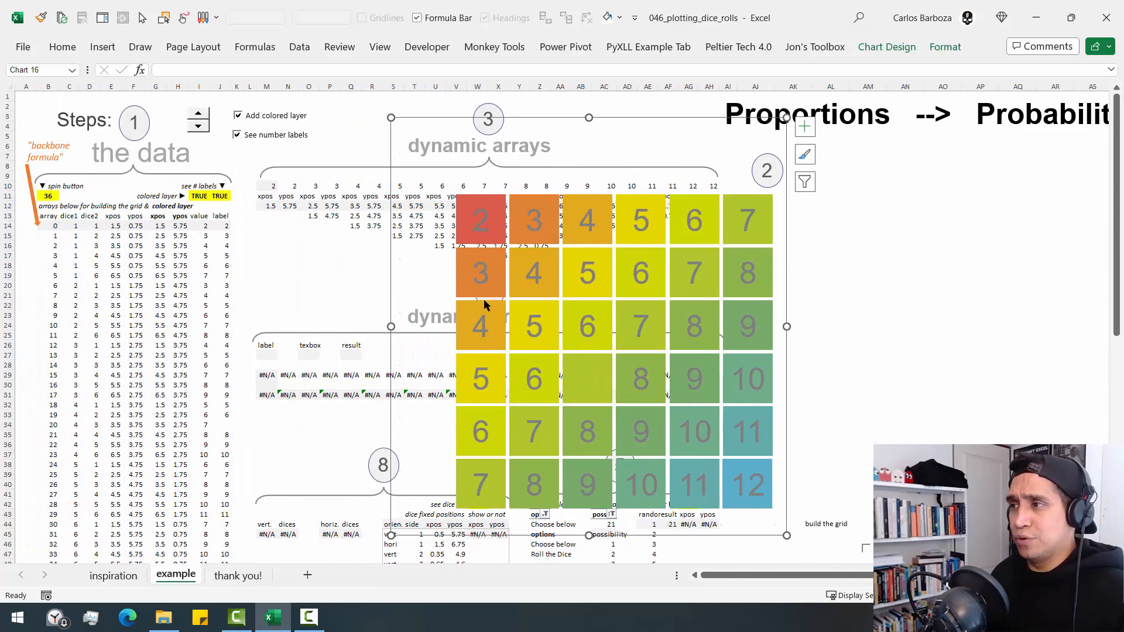
- Select the chart's dice series and examine its xpos and ypos source columns, outlining them temporarily
{"action": "left_click", "coordinate": [805, 183]}
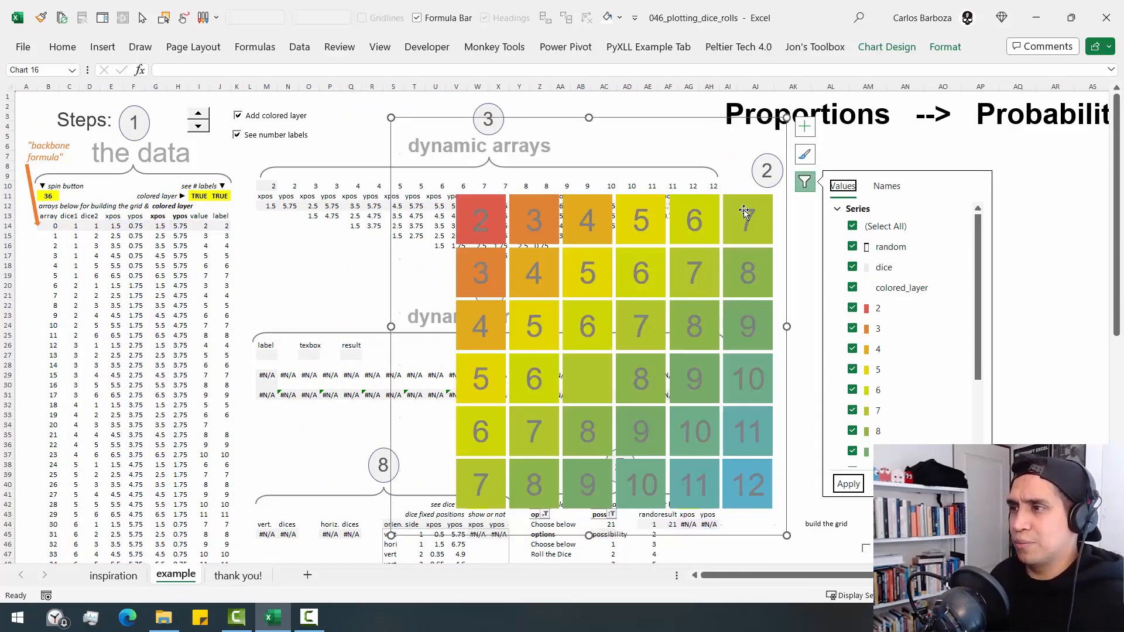
{"action": "left_click", "coordinate": [744, 209]}
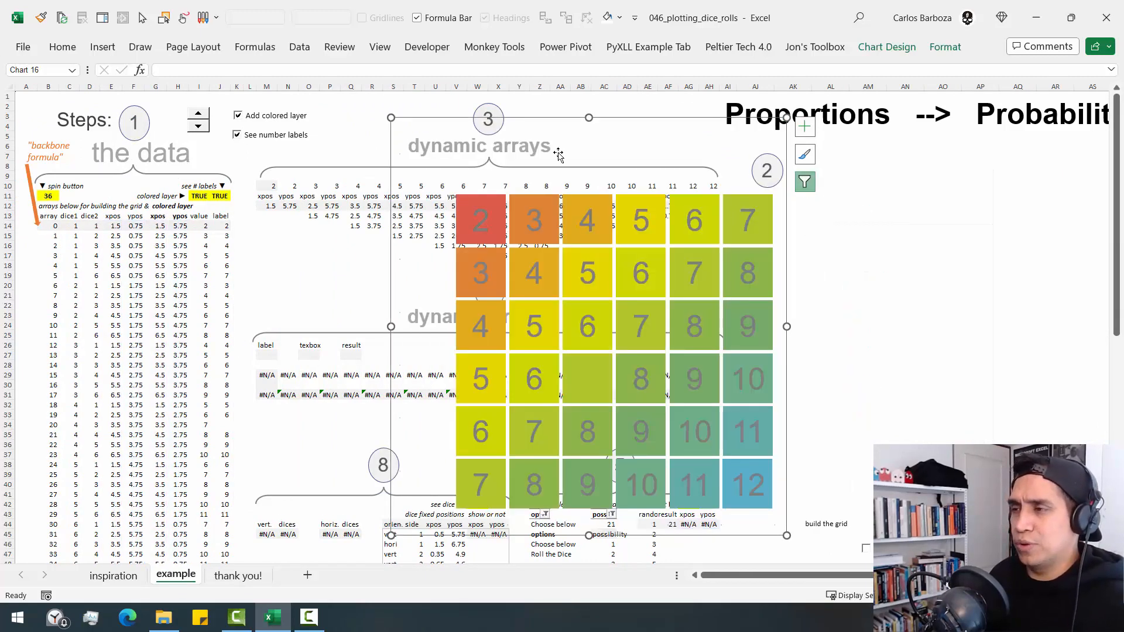
{"action": "left_click", "coordinate": [944, 48]}
{"action": "left_click", "coordinate": [112, 70]}
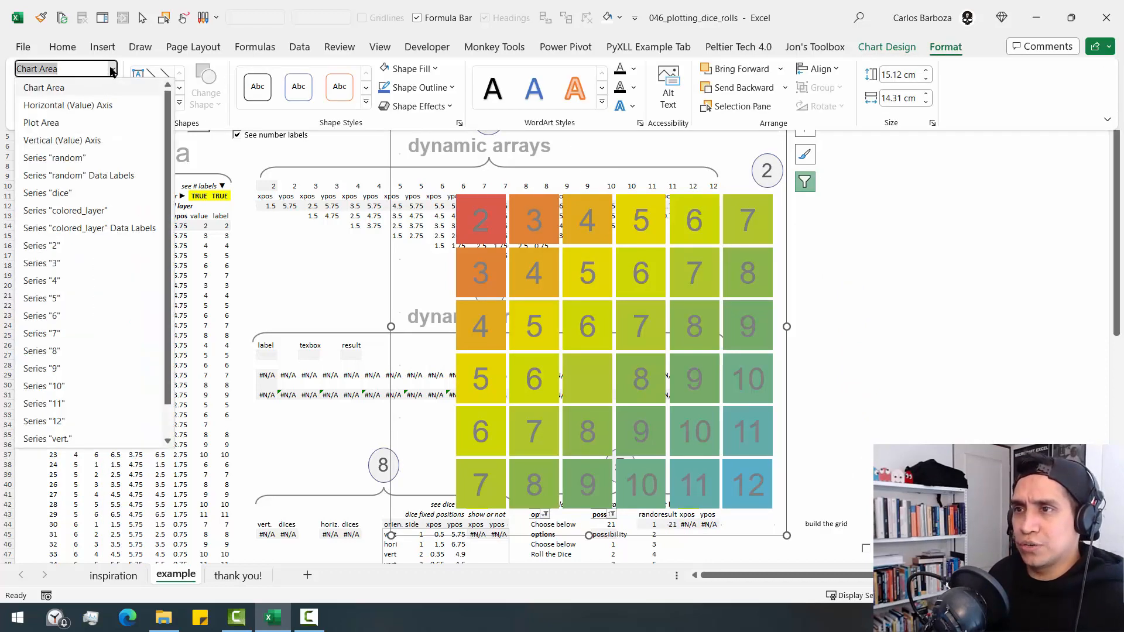
{"action": "left_click", "coordinate": [56, 193]}
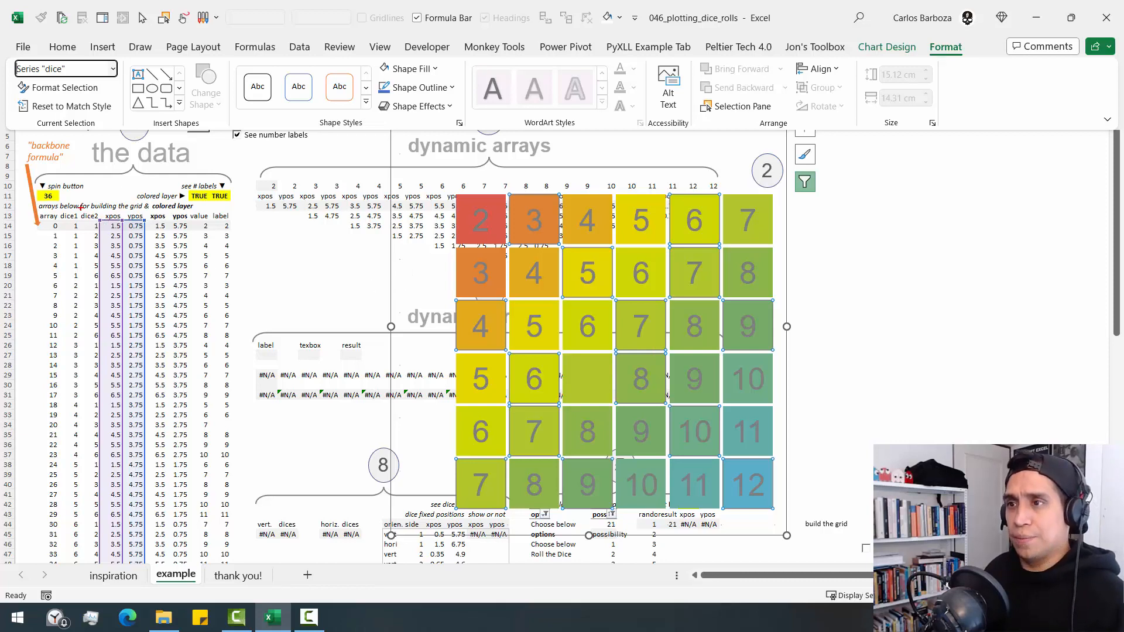
{"action": "mouse_move", "coordinate": [91, 202]}
{"action": "left_mouse_down"}
{"action": "mouse_move", "coordinate": [176, 455]}
{"action": "mouse_move", "coordinate": [155, 513]}
{"action": "left_mouse_up"}
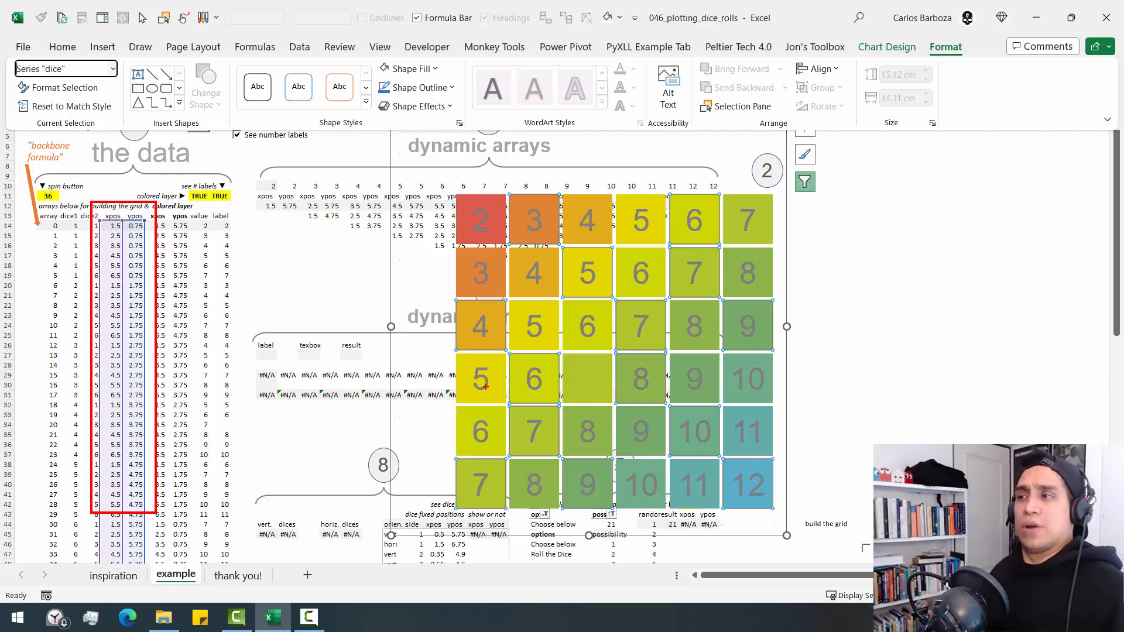
{"action": "key", "text": "Escape"}
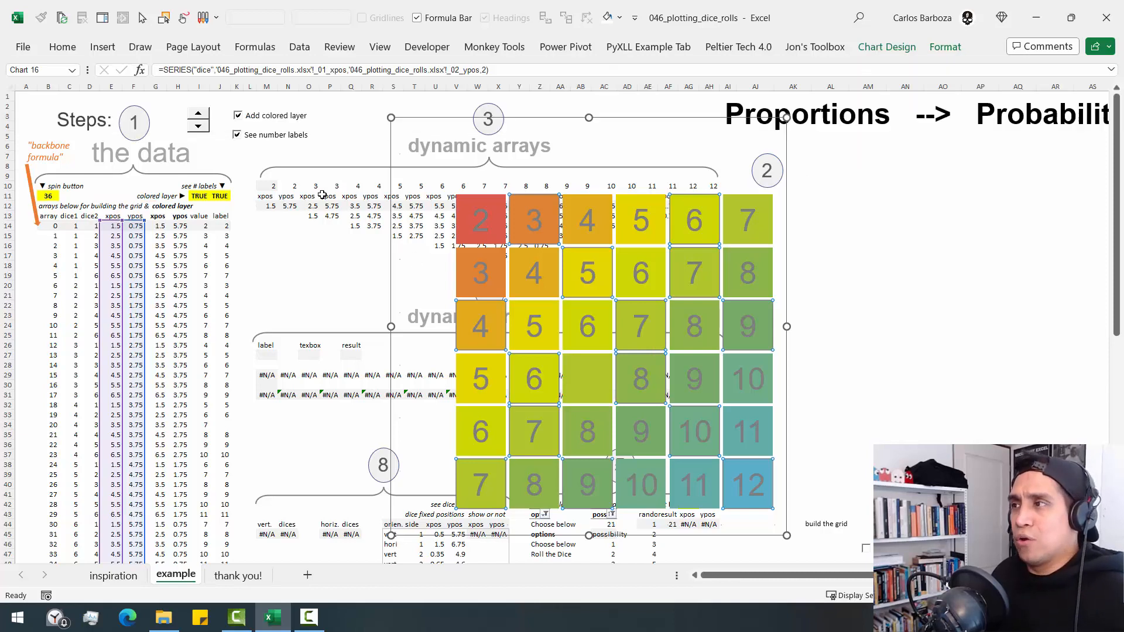
- Select the chart's colored_layer series and examine its source columns and data labels
{"action": "left_click", "coordinate": [945, 48]}
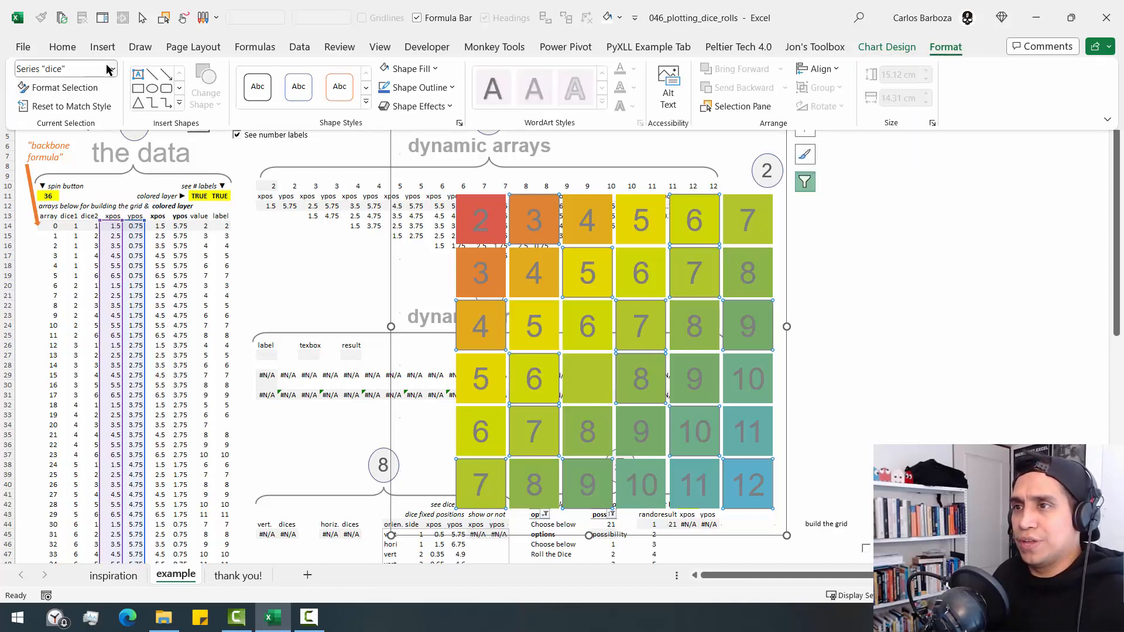
{"action": "left_click", "coordinate": [113, 69]}
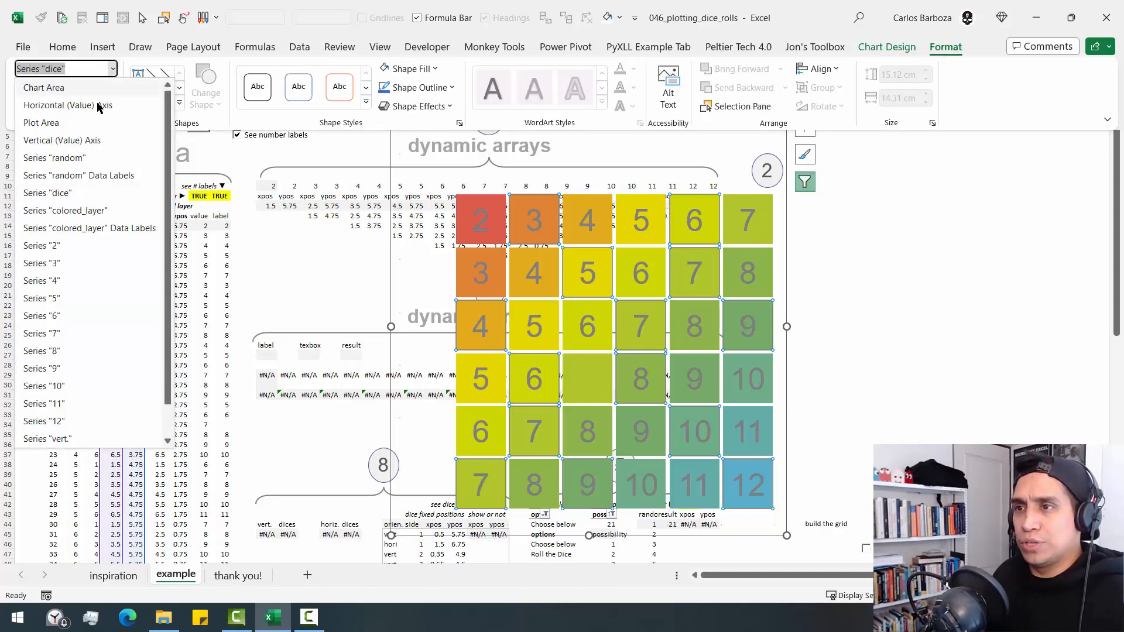
{"action": "left_click", "coordinate": [93, 211]}
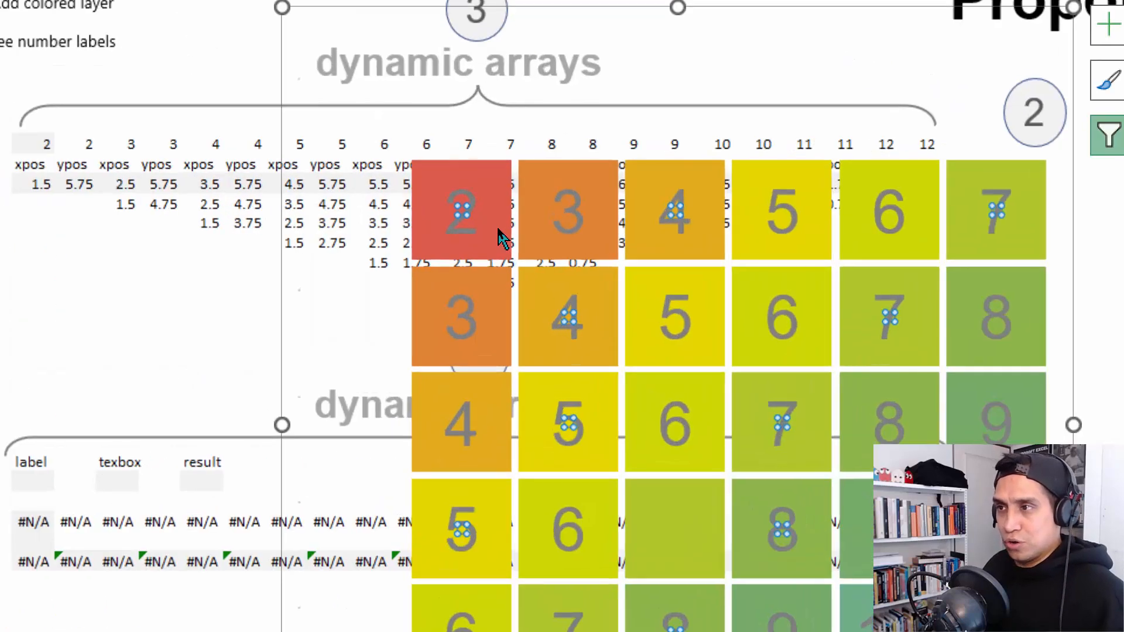
{"action": "mouse_move", "coordinate": [495, 232]}
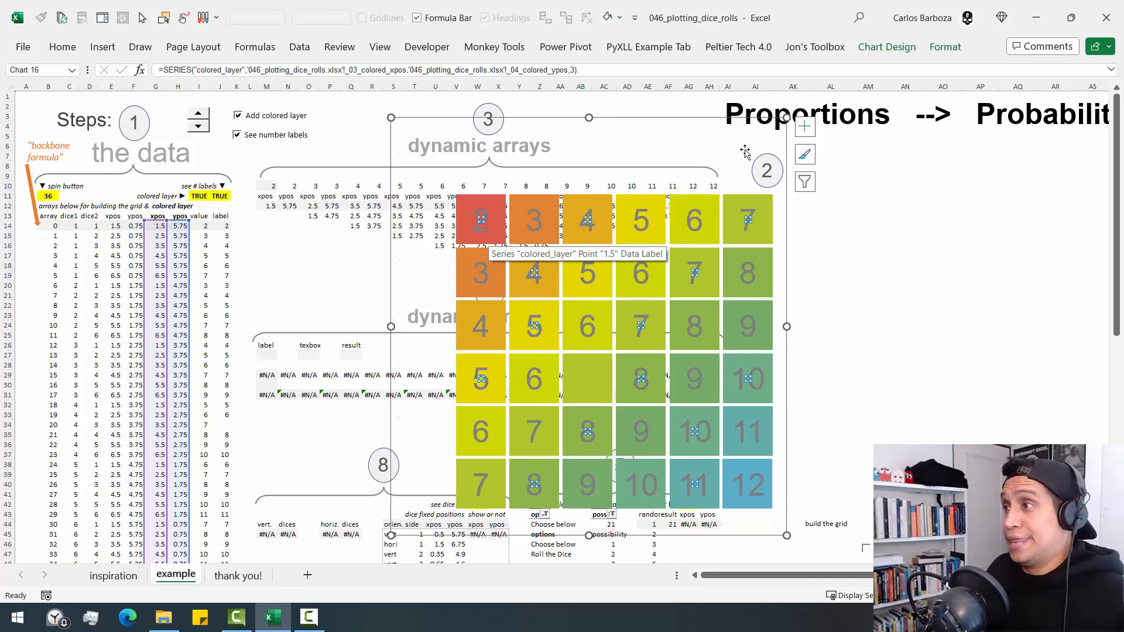
{"action": "left_click", "coordinate": [946, 47]}
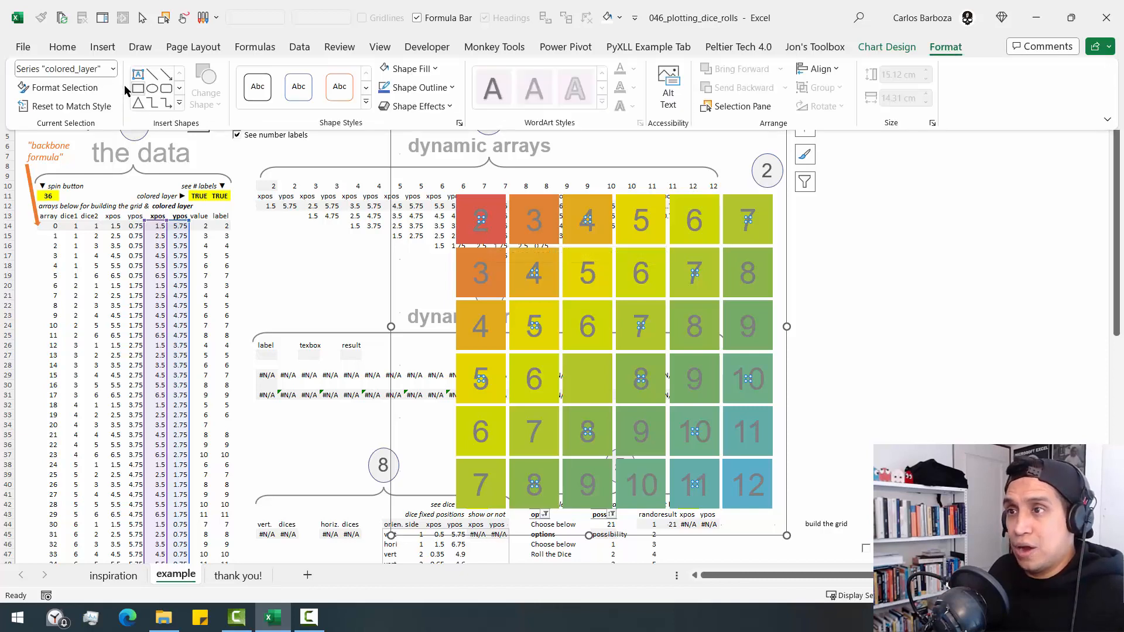
{"action": "left_click", "coordinate": [113, 70]}
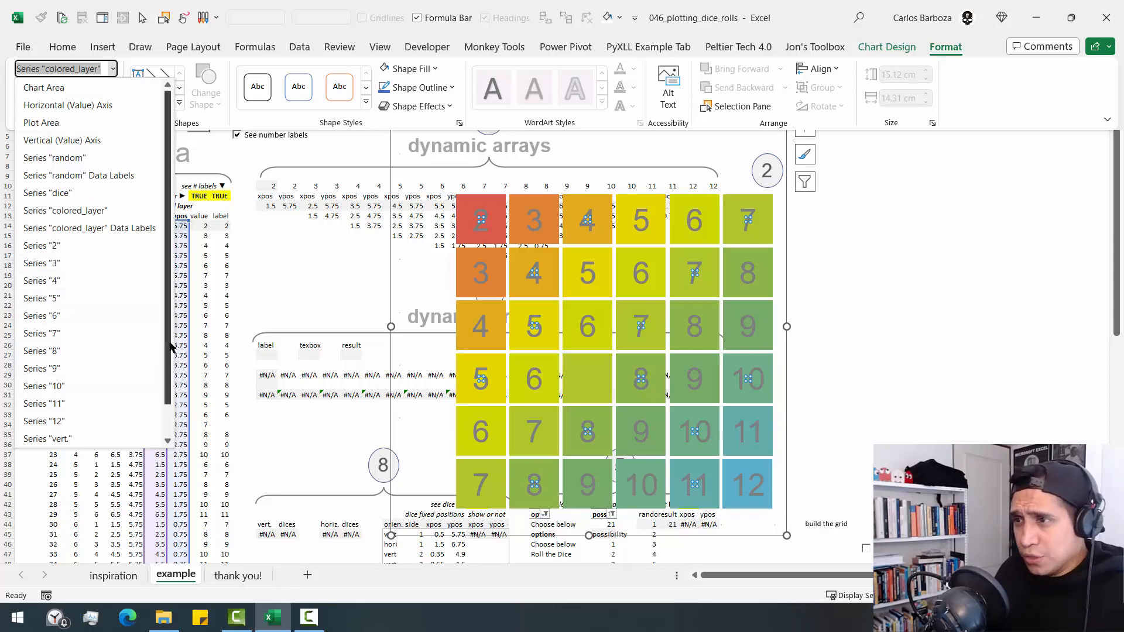
{"action": "left_click", "coordinate": [348, 269]}
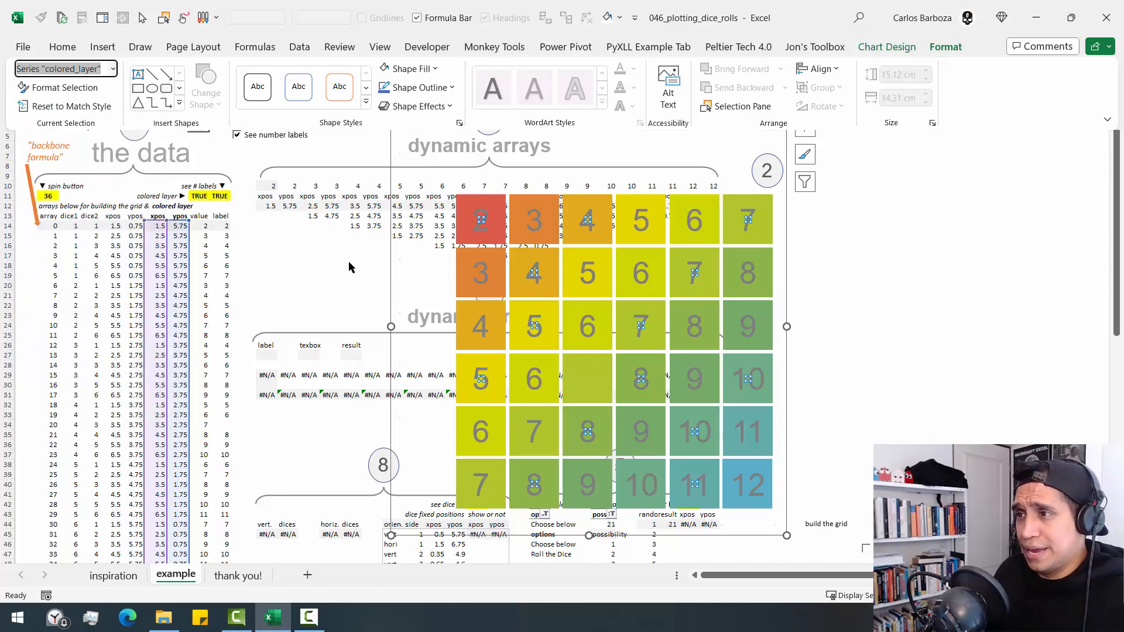
- Open the chart's data source and examine the named ranges feeding the dice series' X and Y values without changing them
{"action": "right_click", "coordinate": [449, 231]}
{"action": "left_click", "coordinate": [494, 327]}
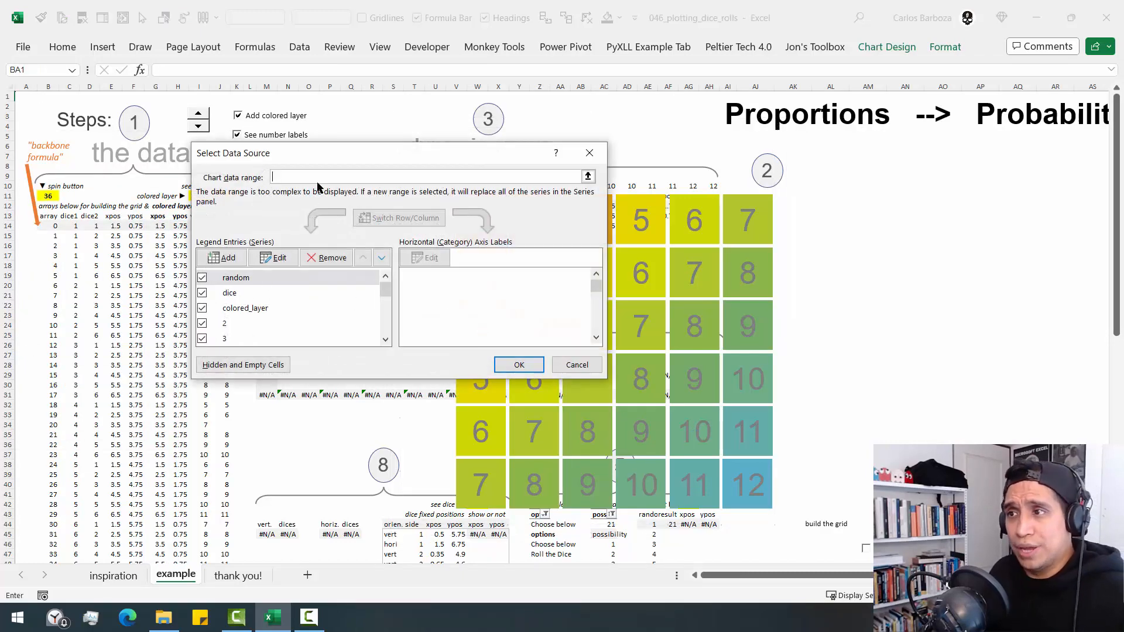
{"action": "left_click_drag", "start_coordinate": [335, 157], "coordinate": [448, 294]}
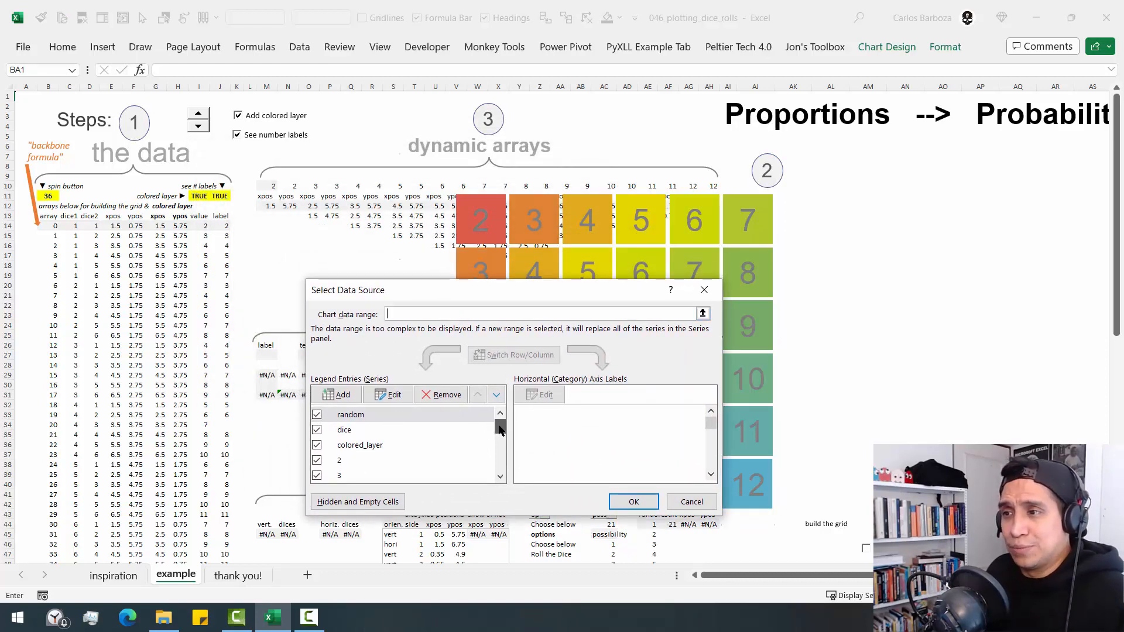
{"action": "left_click_drag", "start_coordinate": [499, 427], "coordinate": [498, 404]}
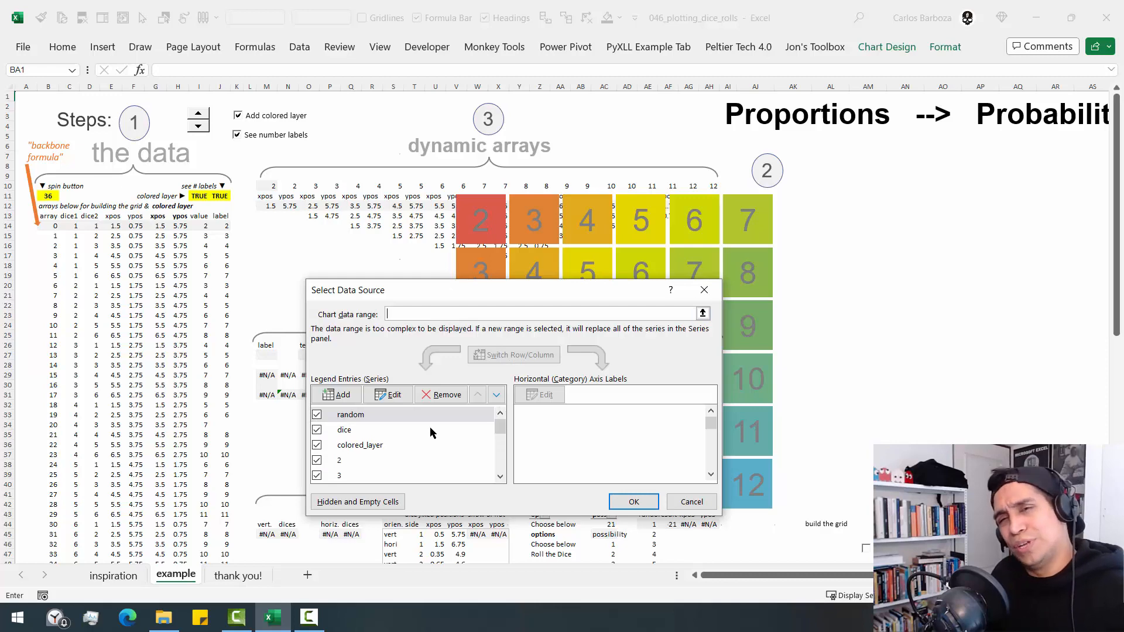
{"action": "left_click_drag", "start_coordinate": [451, 293], "coordinate": [344, 206]}
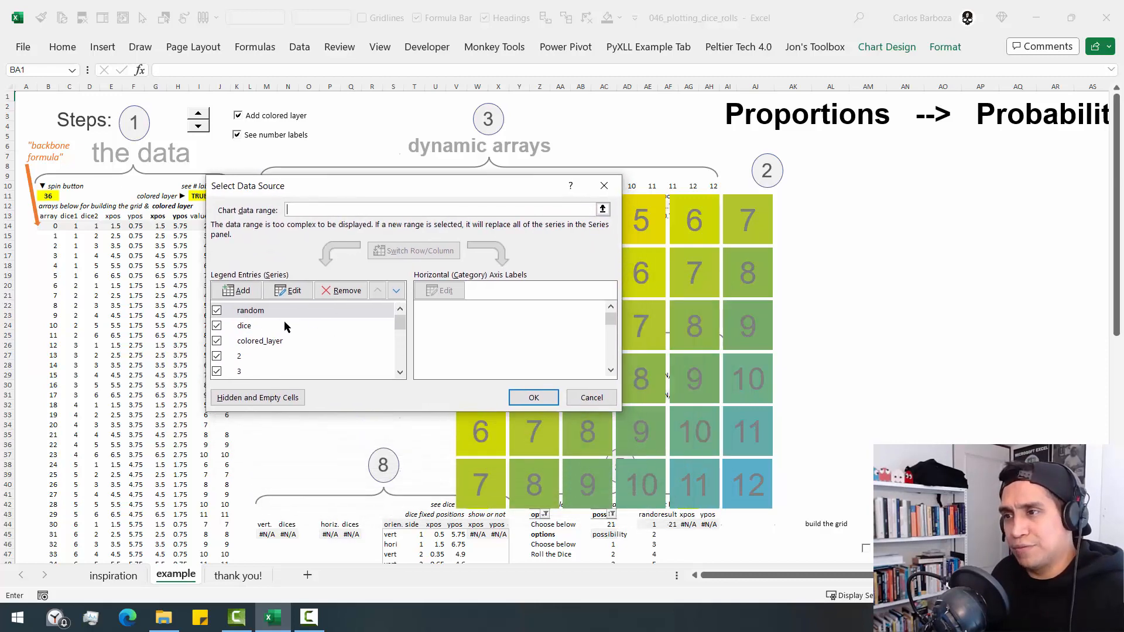
{"action": "left_click", "coordinate": [287, 325]}
{"action": "left_click", "coordinate": [289, 290]}
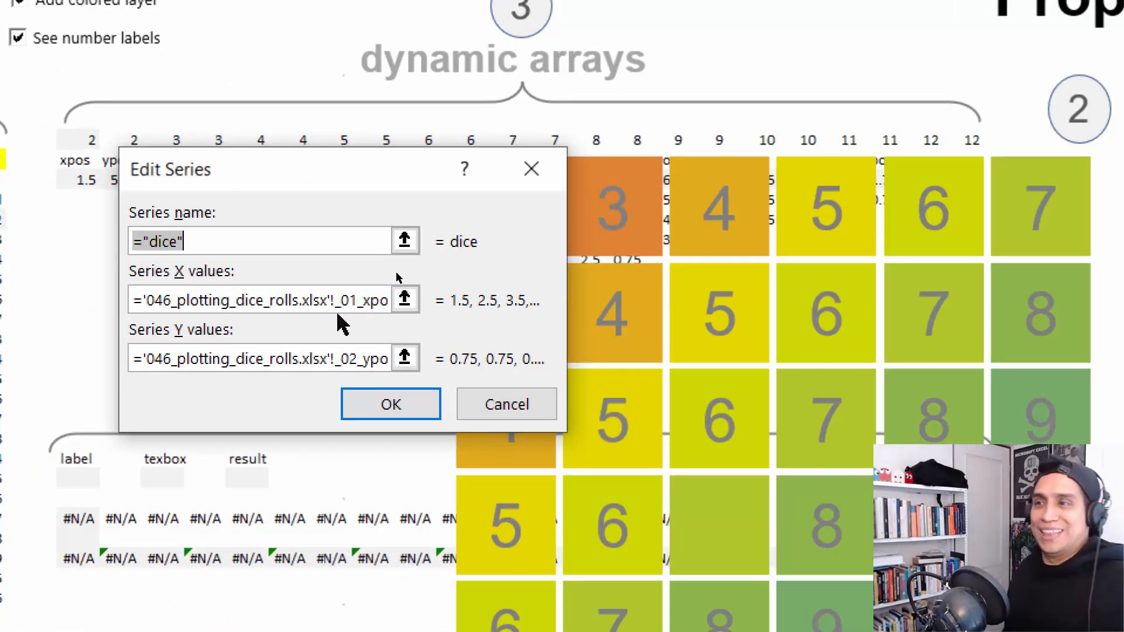
{"action": "left_click", "coordinate": [374, 302]}
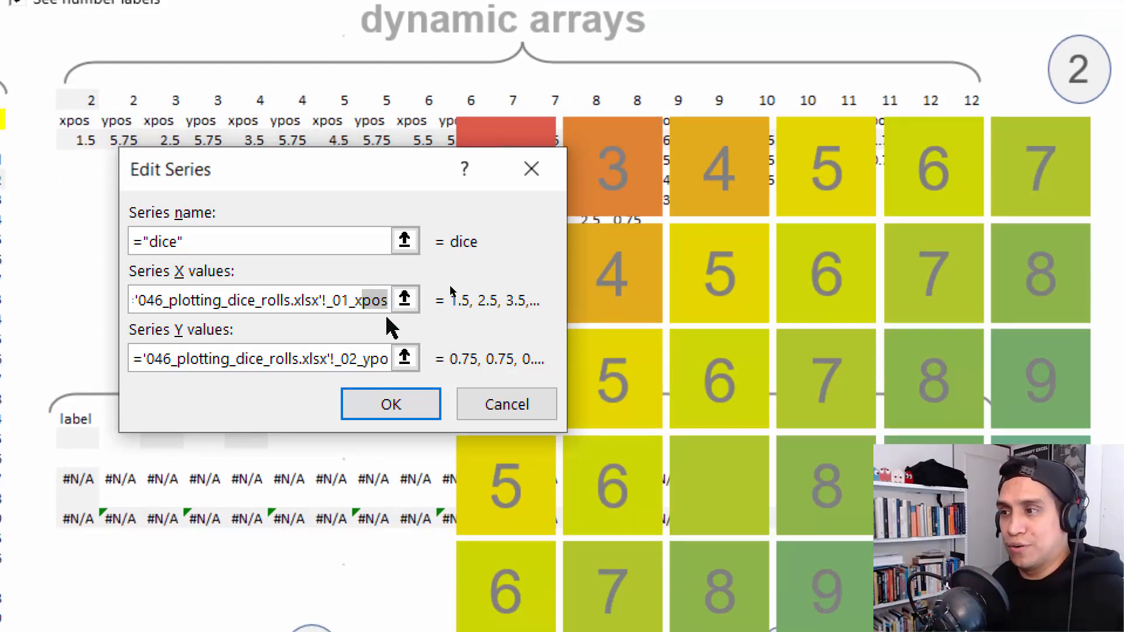
{"action": "left_click", "coordinate": [496, 417]}
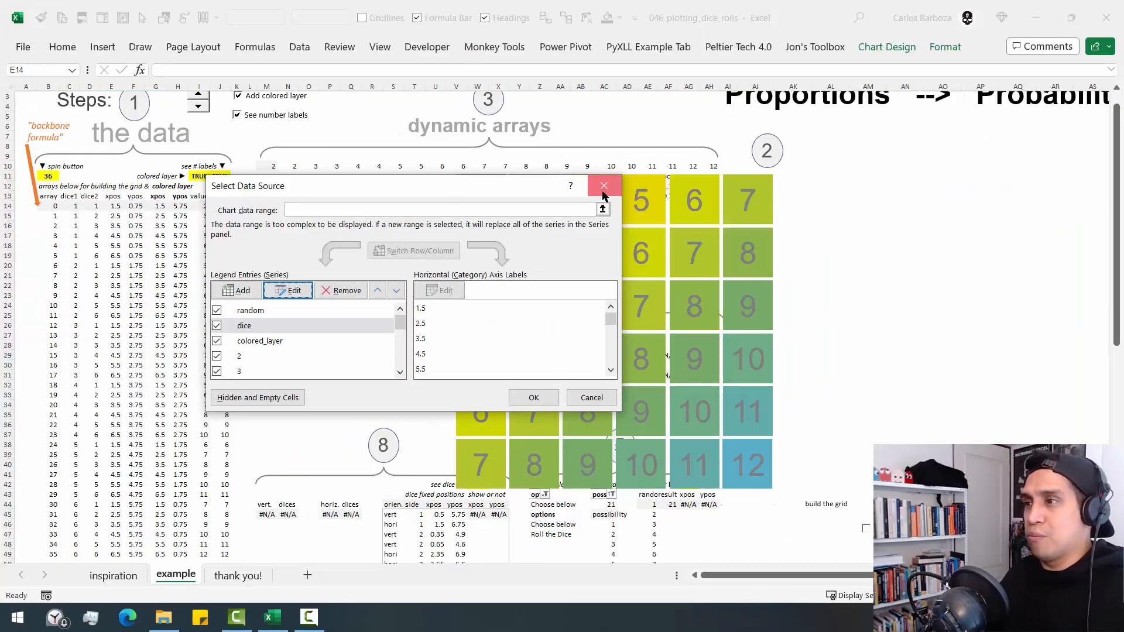
- Close the data source settings and move the grid chart off the dynamic arrays, back to the step 2 area
{"action": "left_click", "coordinate": [753, 139]}
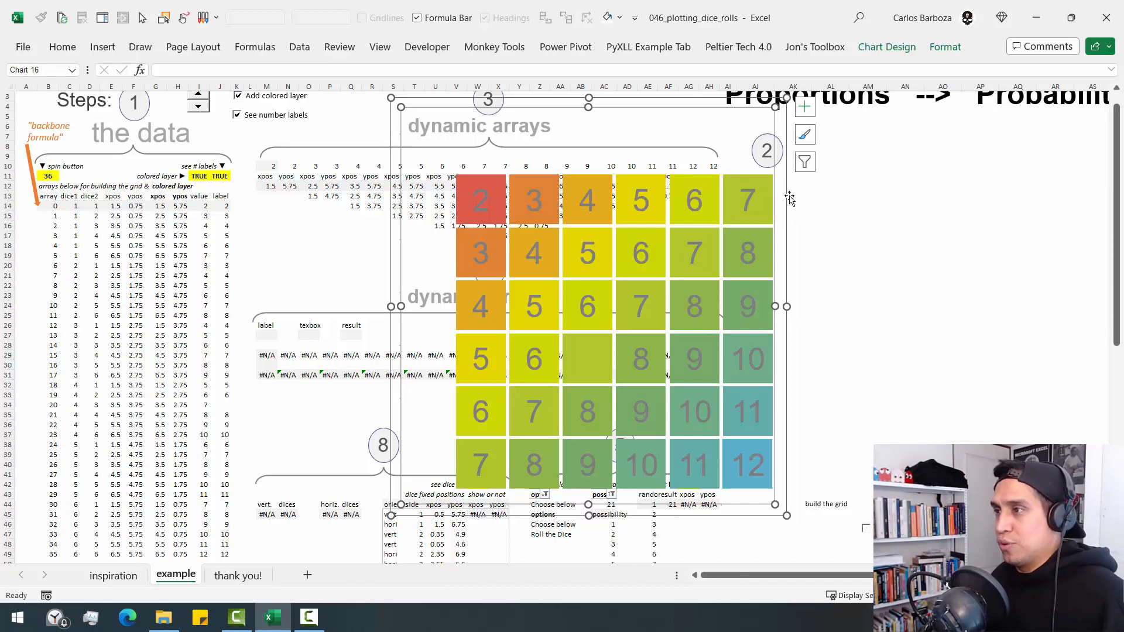
{"action": "left_click_drag", "start_coordinate": [790, 198], "coordinate": [1057, 201]}
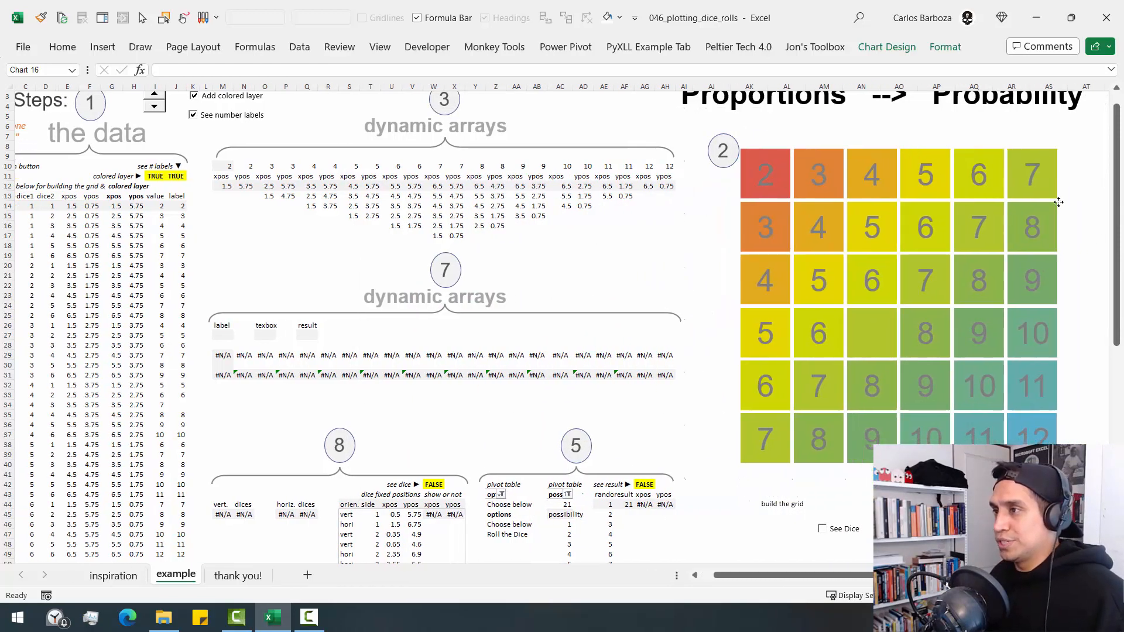
- Select the chart's series 2 and examine its source cells, temporarily marking the link between the red square and the dynamic arrays
{"action": "left_click", "coordinate": [761, 188]}
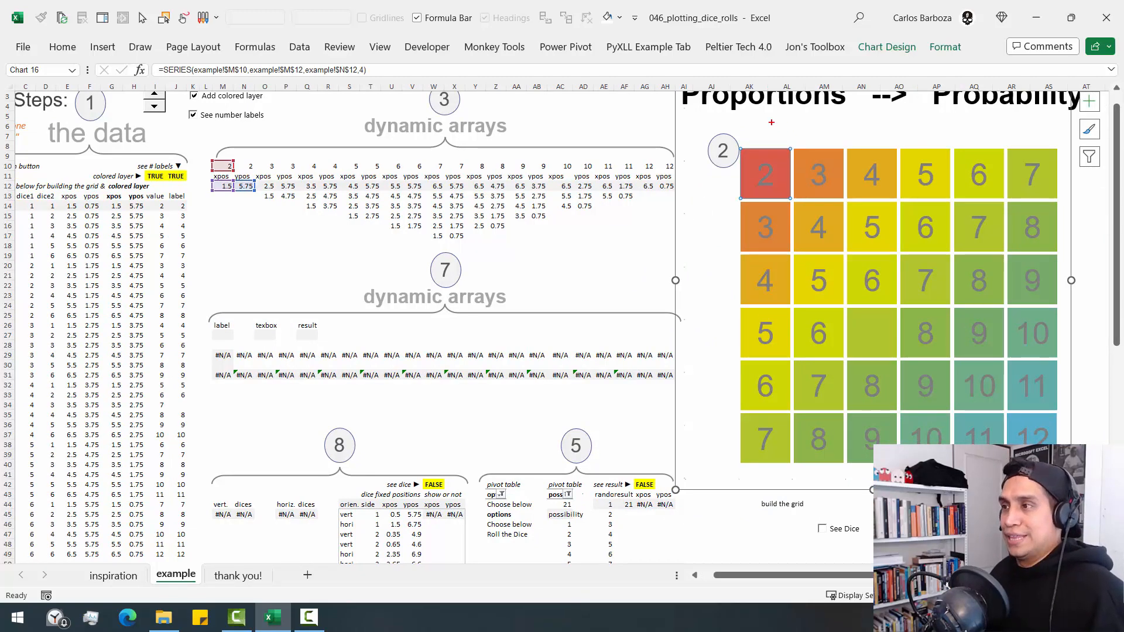
{"action": "mouse_move", "coordinate": [721, 137]}
{"action": "left_mouse_down"}
{"action": "mouse_move", "coordinate": [753, 176]}
{"action": "mouse_move", "coordinate": [807, 205]}
{"action": "left_mouse_up"}
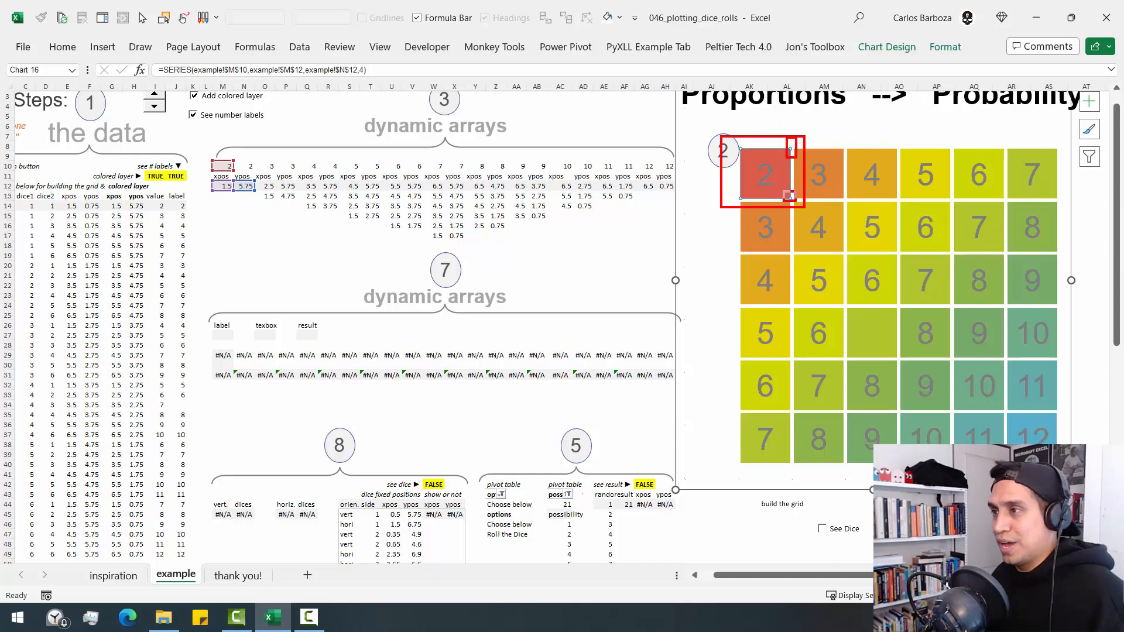
{"action": "mouse_move", "coordinate": [774, 159]}
{"action": "left_mouse_down"}
{"action": "mouse_move", "coordinate": [642, 89]}
{"action": "mouse_move", "coordinate": [282, 174]}
{"action": "left_mouse_up"}
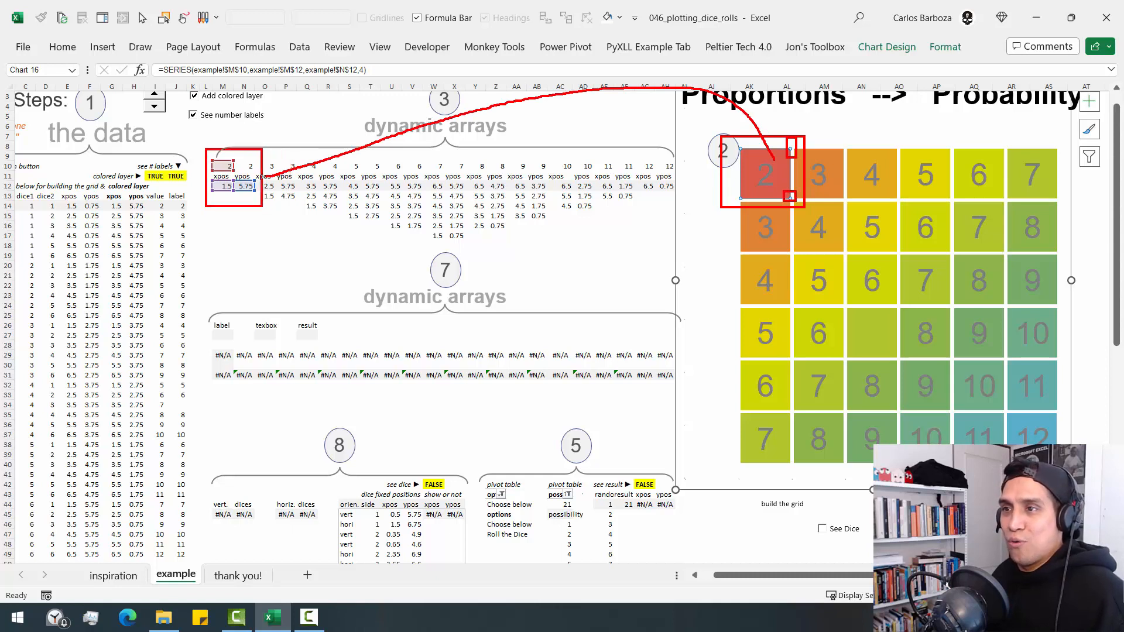
{"action": "key", "text": "Escape"}
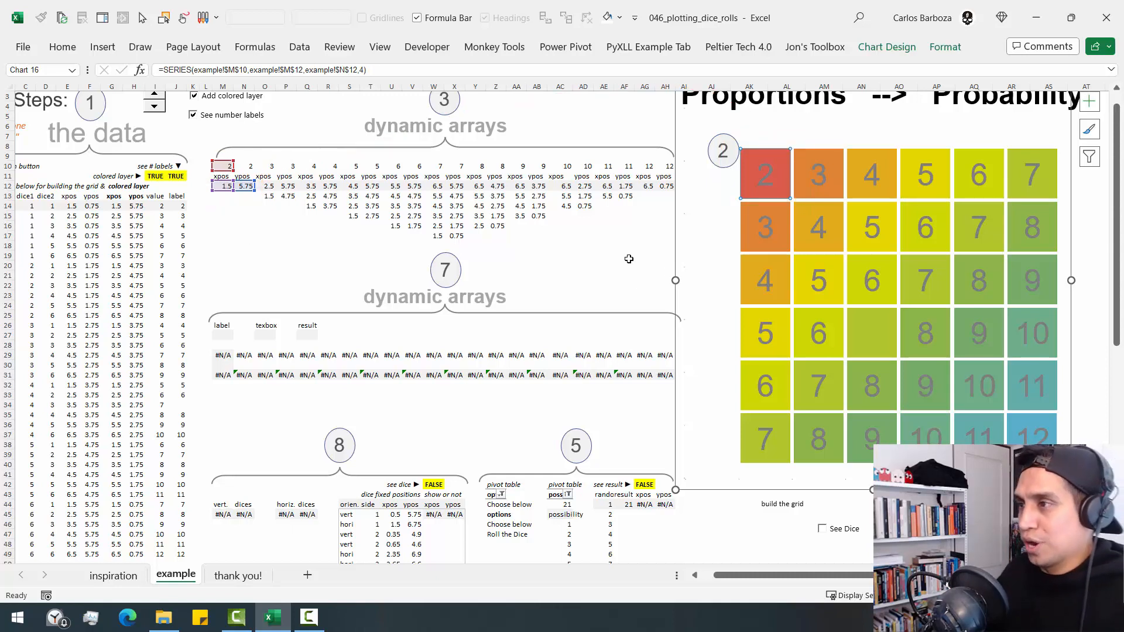
- Shift the grid chart slightly right and move the See number labels and Add colored layer checkboxes beneath it
{"action": "left_click", "coordinate": [677, 237]}
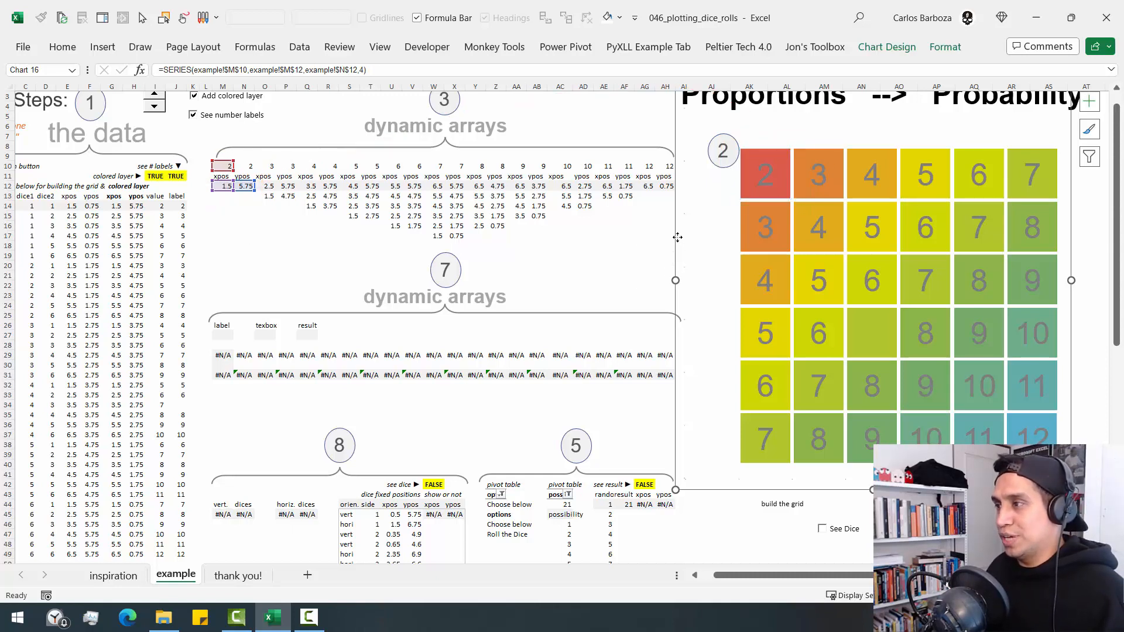
{"action": "left_click_drag", "start_coordinate": [678, 237], "coordinate": [696, 237]}
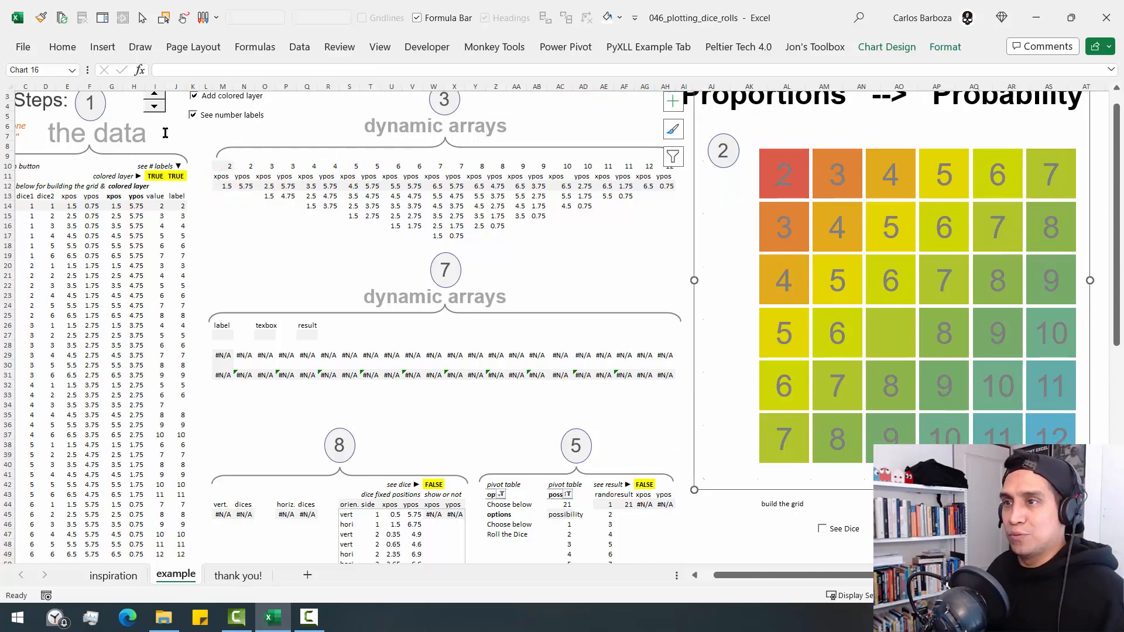
{"action": "scroll", "coordinate": [166, 133], "scroll_direction": "up", "scroll_amount": 1}
{"action": "left_click", "coordinate": [213, 142], "text": "ctrl"}
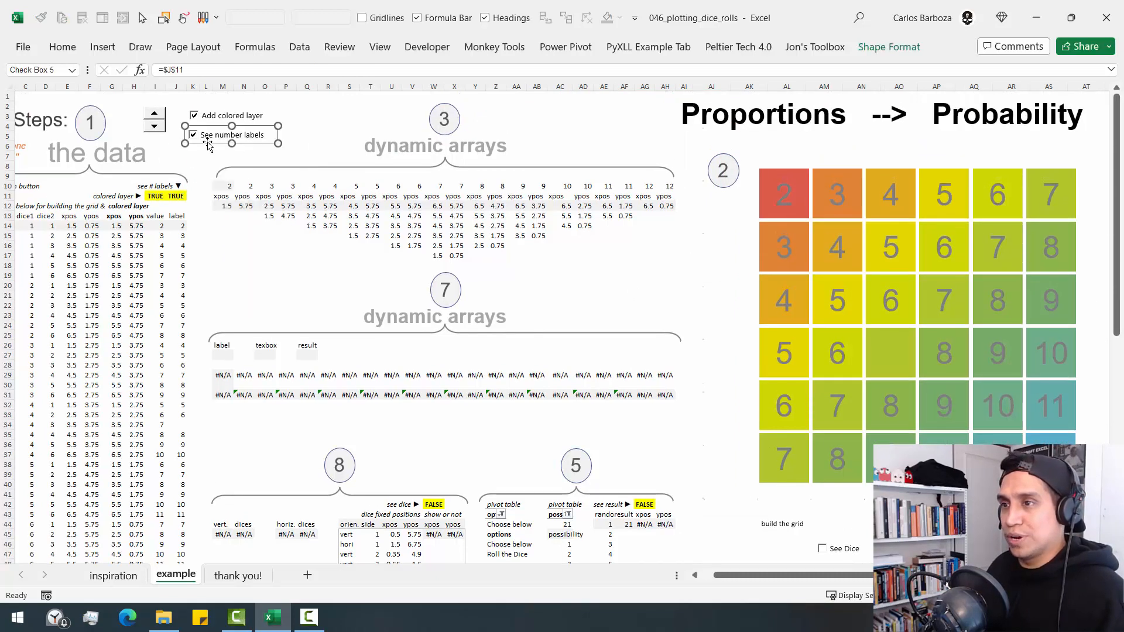
{"action": "left_click_drag", "start_coordinate": [209, 147], "coordinate": [919, 548]}
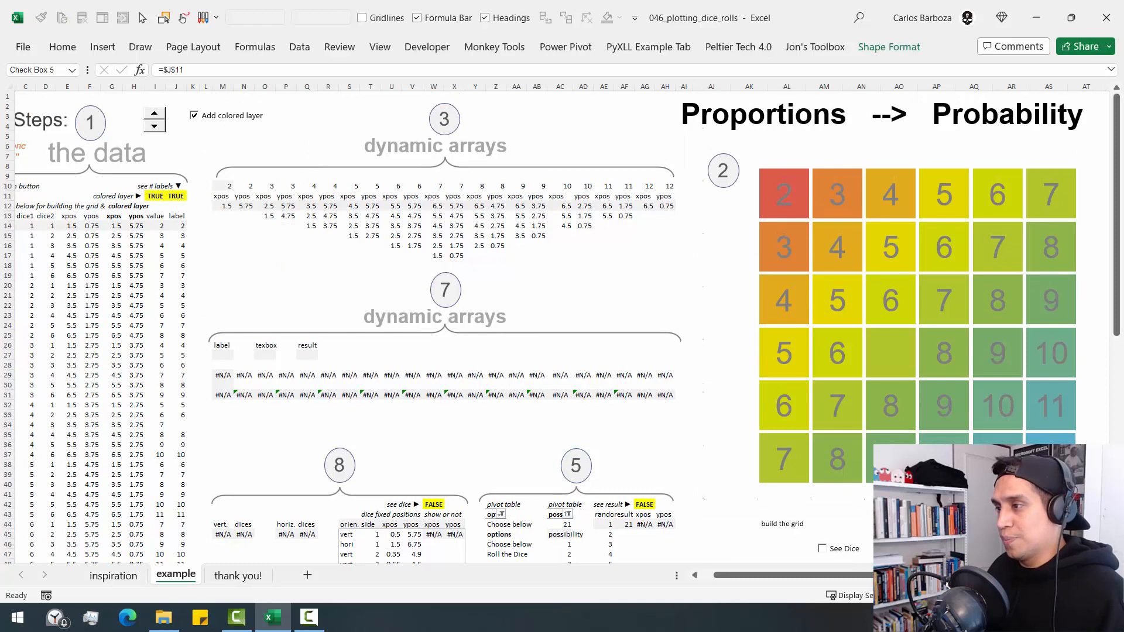
{"action": "right_click", "coordinate": [225, 119]}
{"action": "key", "text": "Escape"}
{"action": "left_click_drag", "start_coordinate": [209, 126], "coordinate": [836, 536]}
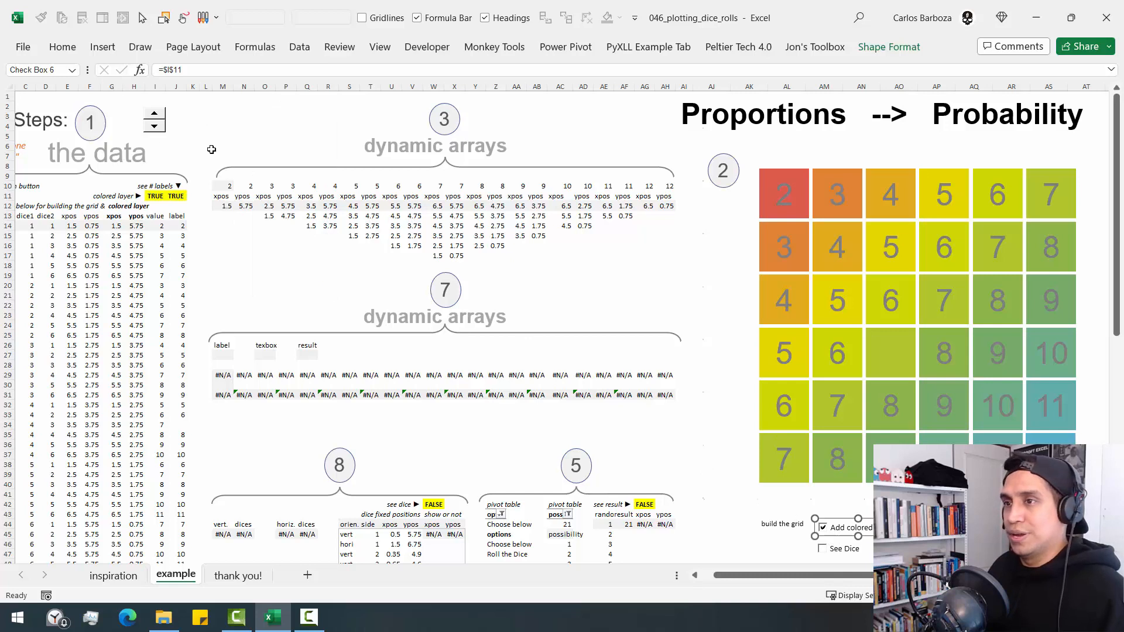
- Move the spin button beneath the "build the grid" label and shift the grid chart slightly down
{"action": "right_click", "coordinate": [155, 120]}
{"action": "key", "text": "Escape"}
{"action": "left_click_drag", "start_coordinate": [154, 120], "coordinate": [782, 526]}
{"action": "left_click", "coordinate": [777, 497]}
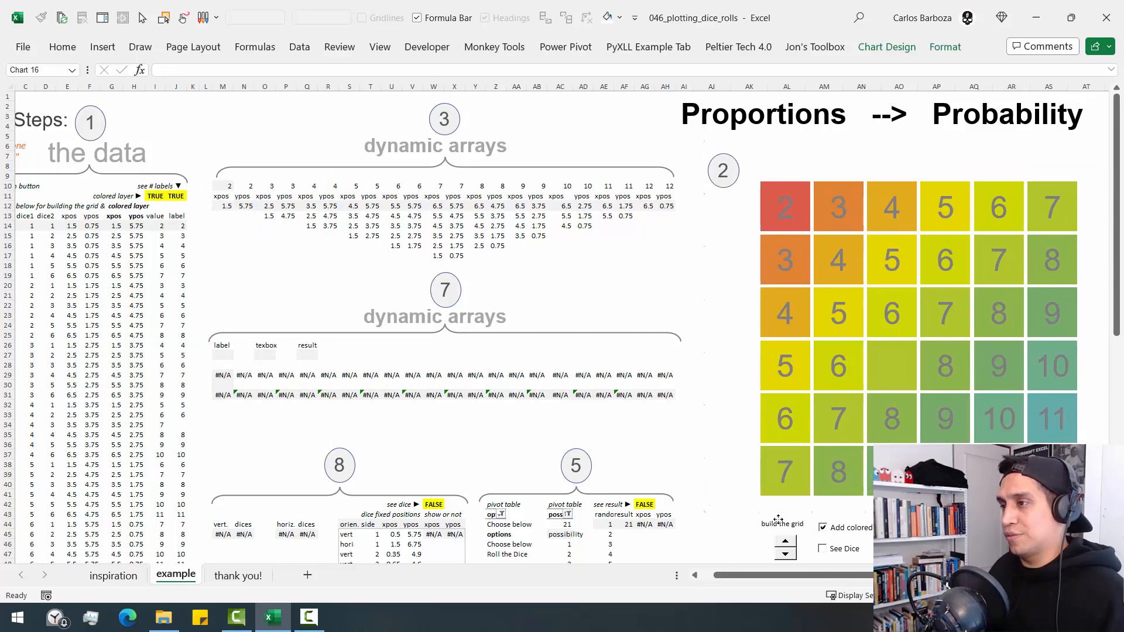
- Open the formula in cell M12 and examine its IF condition $I$11 and the FILTER of the xpos column
{"action": "left_click", "coordinate": [536, 235]}
{"action": "left_click", "coordinate": [225, 205]}
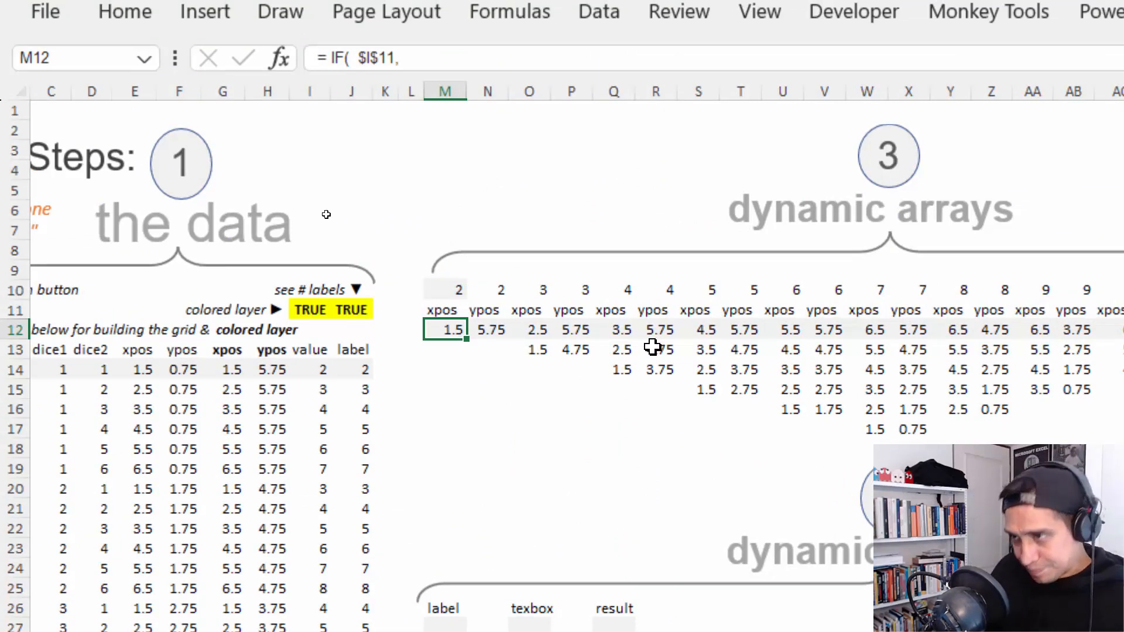
{"action": "key", "text": "F2"}
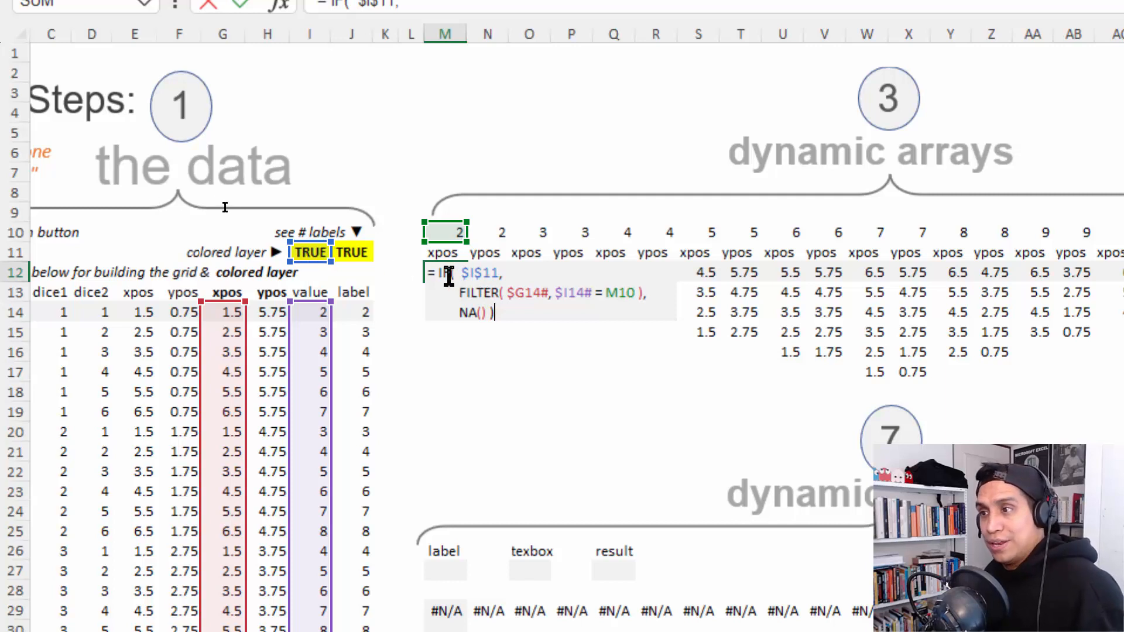
{"action": "left_click_drag", "start_coordinate": [460, 274], "coordinate": [499, 273]}
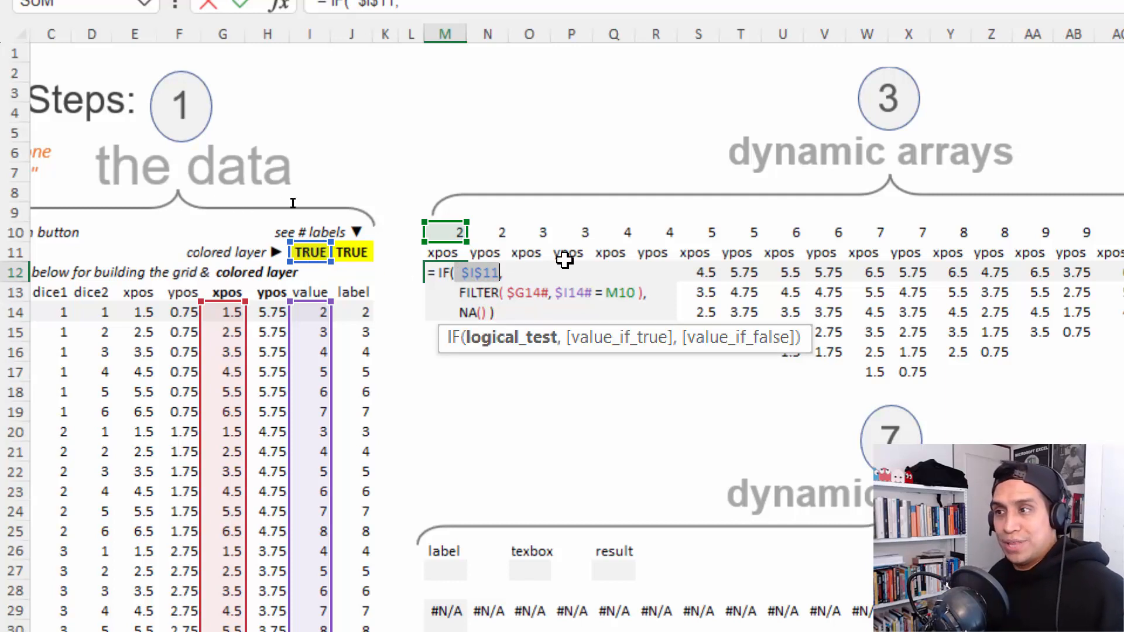
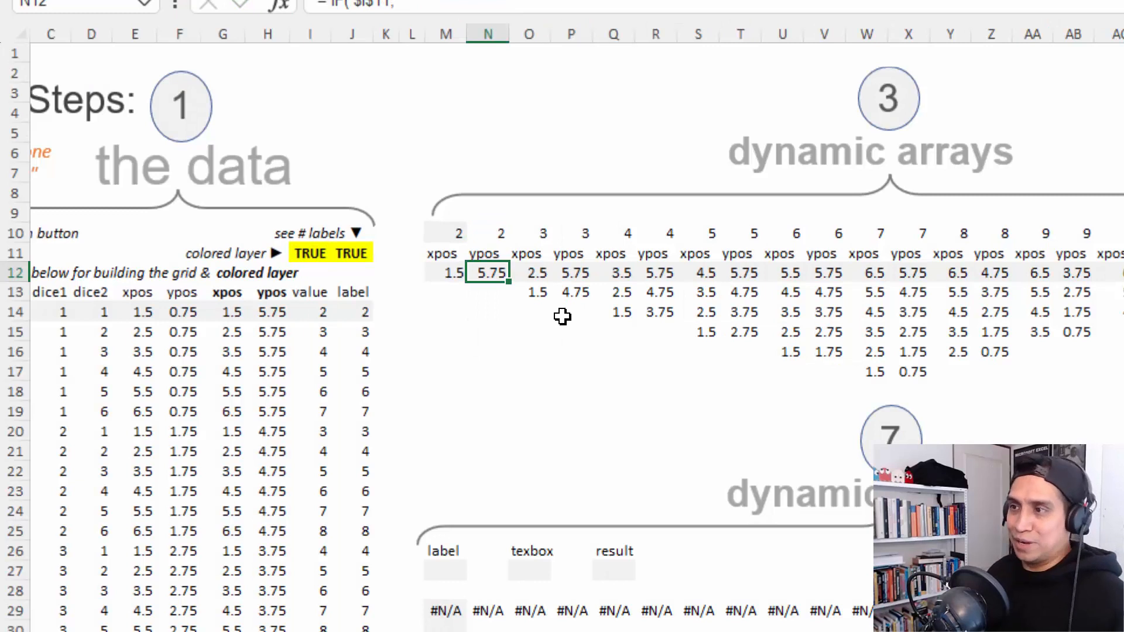
- Open the formula in M12 and examine its FILTER arguments $G14# and $I14# = M10, temporarily marking both with arrows
{"action": "key", "text": "Left"}
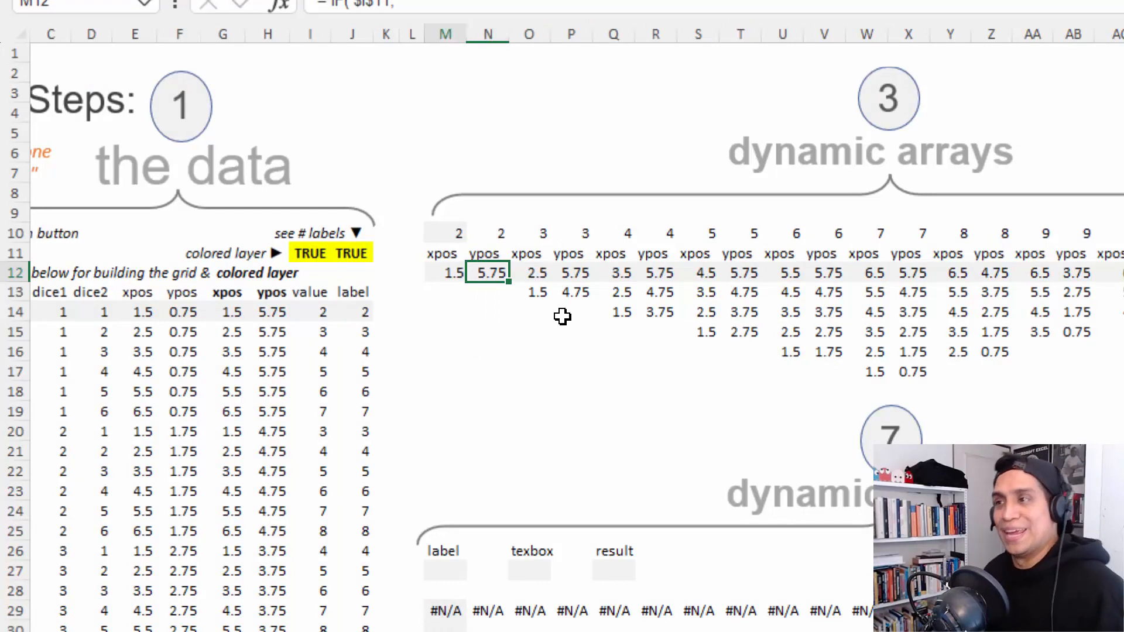
{"action": "key", "text": "F2"}
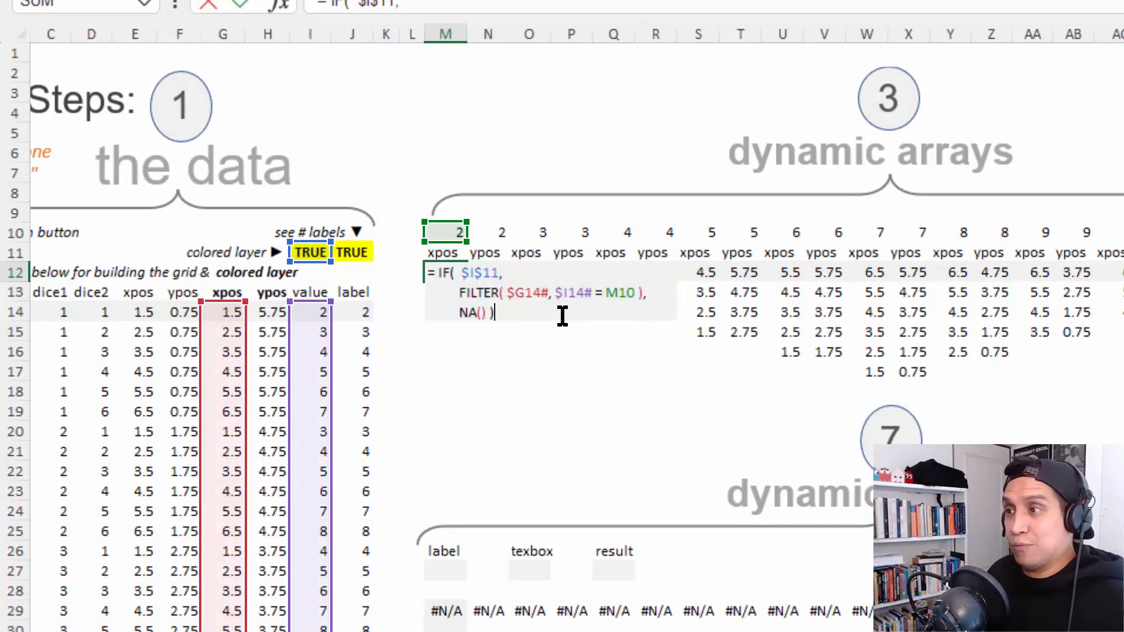
{"action": "key", "text": "Escape"}
{"action": "key", "text": "F2"}
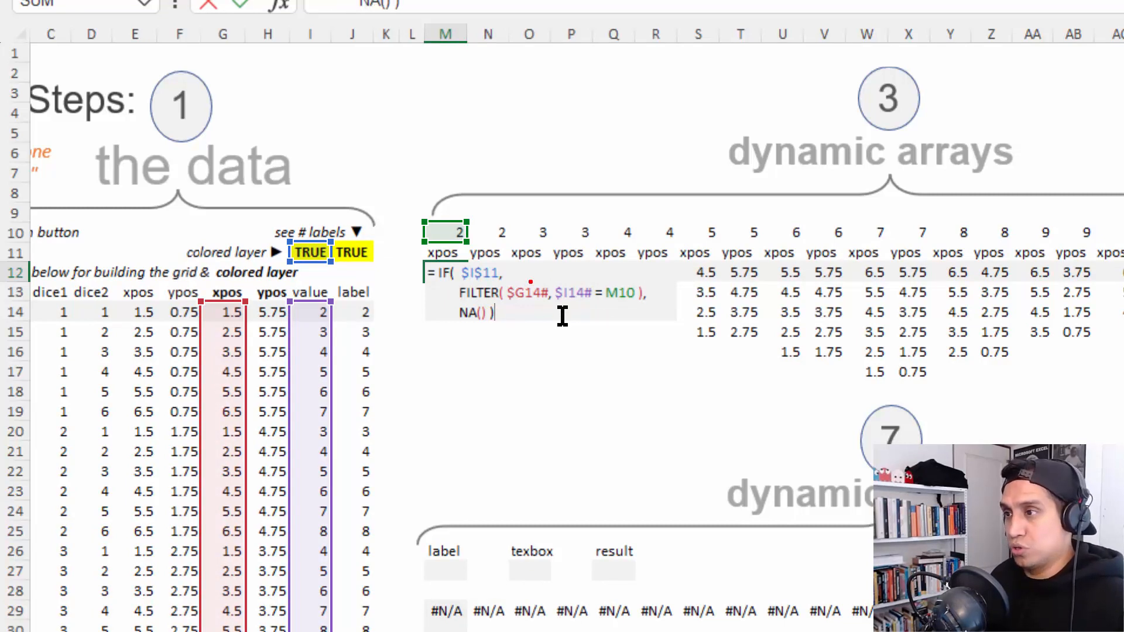
{"action": "left_click_drag", "start_coordinate": [515, 282], "coordinate": [544, 230]}
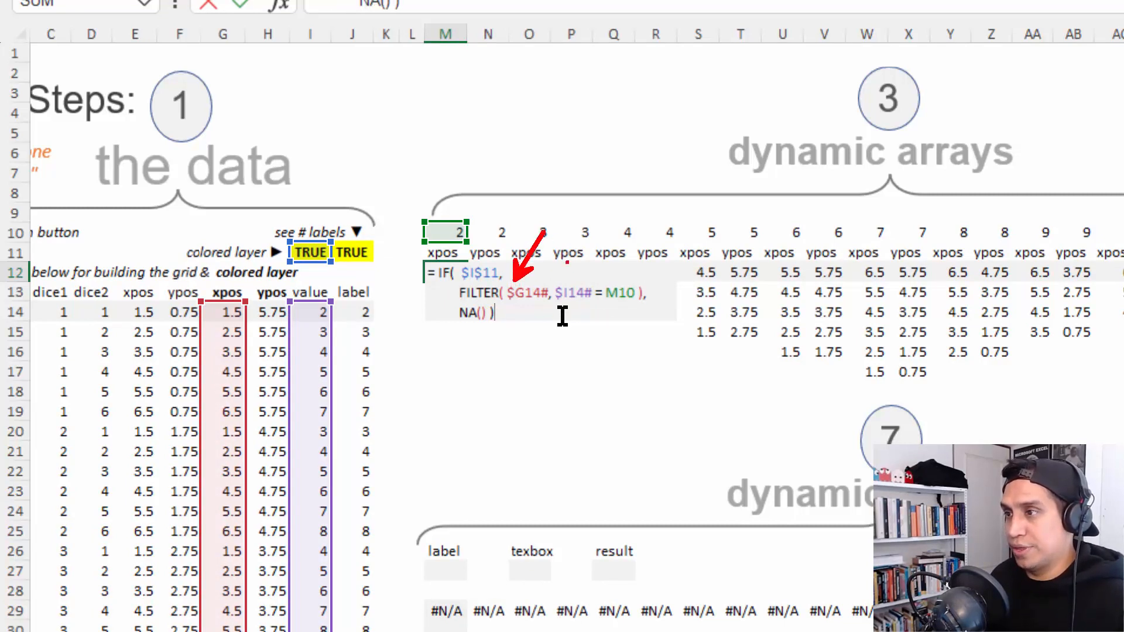
{"action": "left_click_drag", "start_coordinate": [564, 279], "coordinate": [588, 248]}
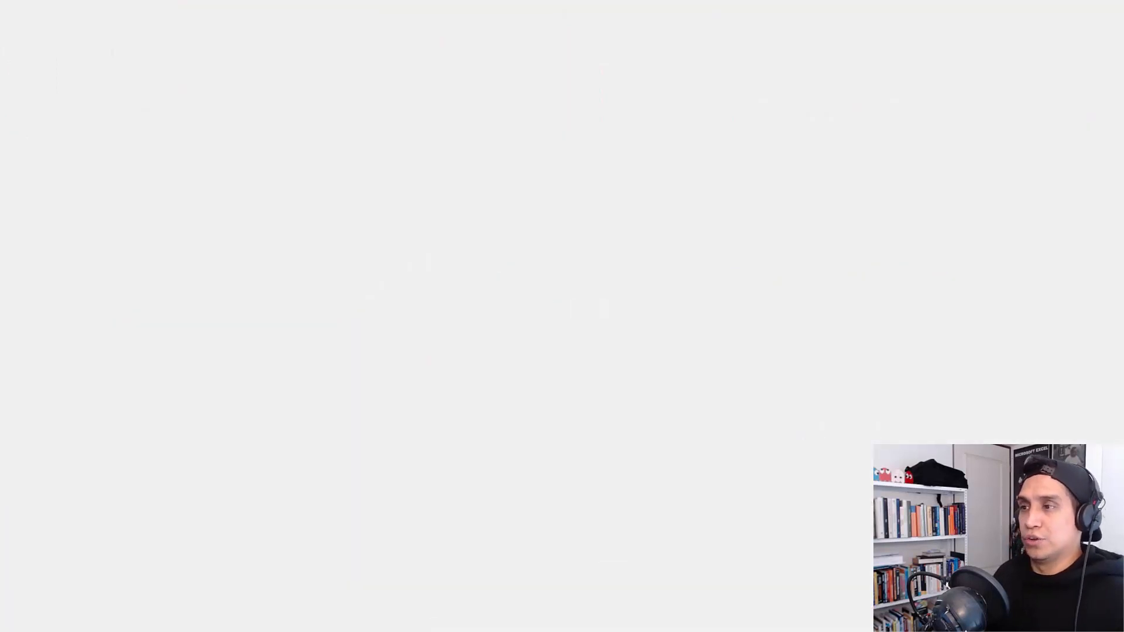
- Copy the xpos and ypos formulas in M12:N12 into the column pairs starting at O12, Q12, S12 and U12
{"action": "key", "text": "shift+Right"}
{"action": "key", "text": "ctrl+c"}
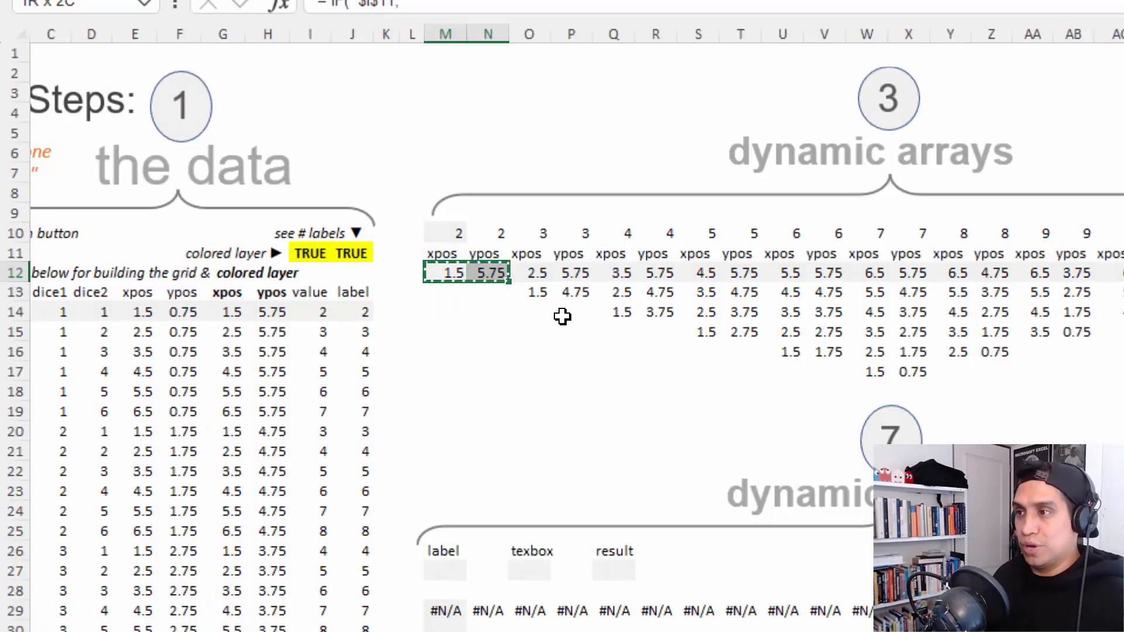
{"action": "key", "text": "Right"}
{"action": "key", "text": "Right"}
{"action": "key", "text": "ctrl+v"}
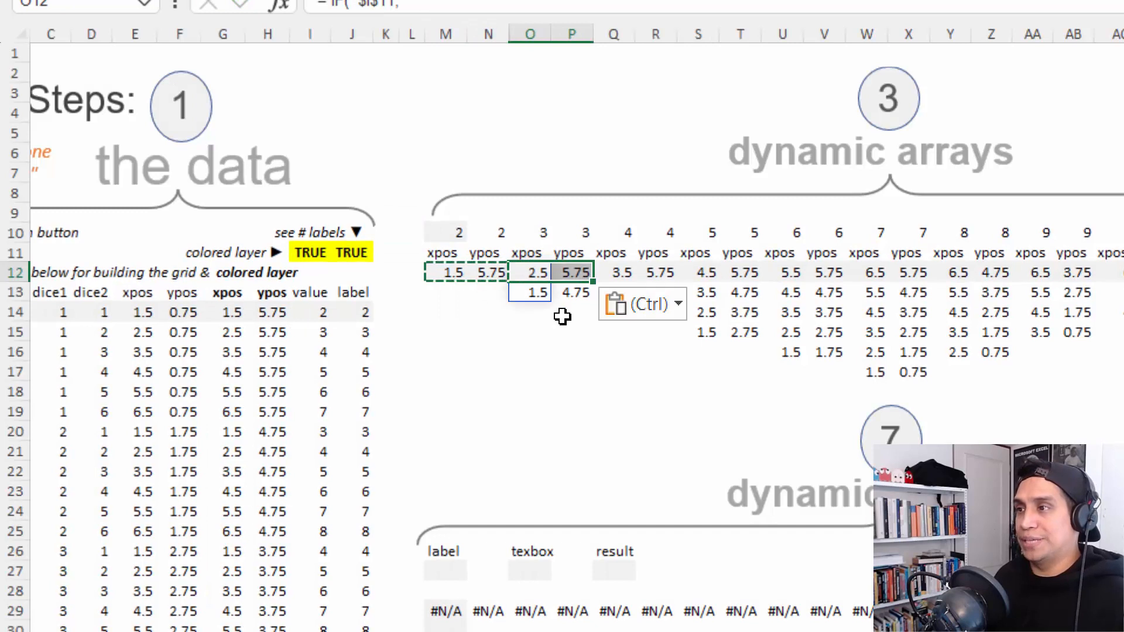
{"action": "key", "text": "Right"}
{"action": "key", "text": "Right"}
{"action": "key", "text": "ctrl+v"}
{"action": "key", "text": "Right"}
{"action": "key", "text": "Right"}
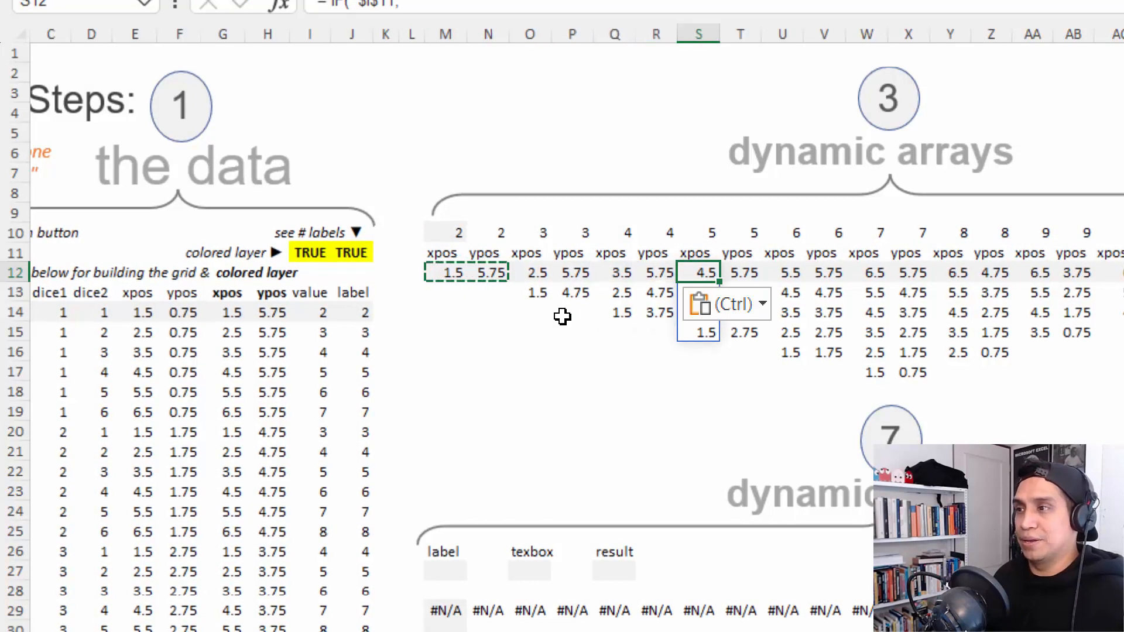
{"action": "key", "text": "ctrl+v"}
{"action": "key", "text": "Right"}
{"action": "key", "text": "Right"}
{"action": "key", "text": "ctrl+v"}
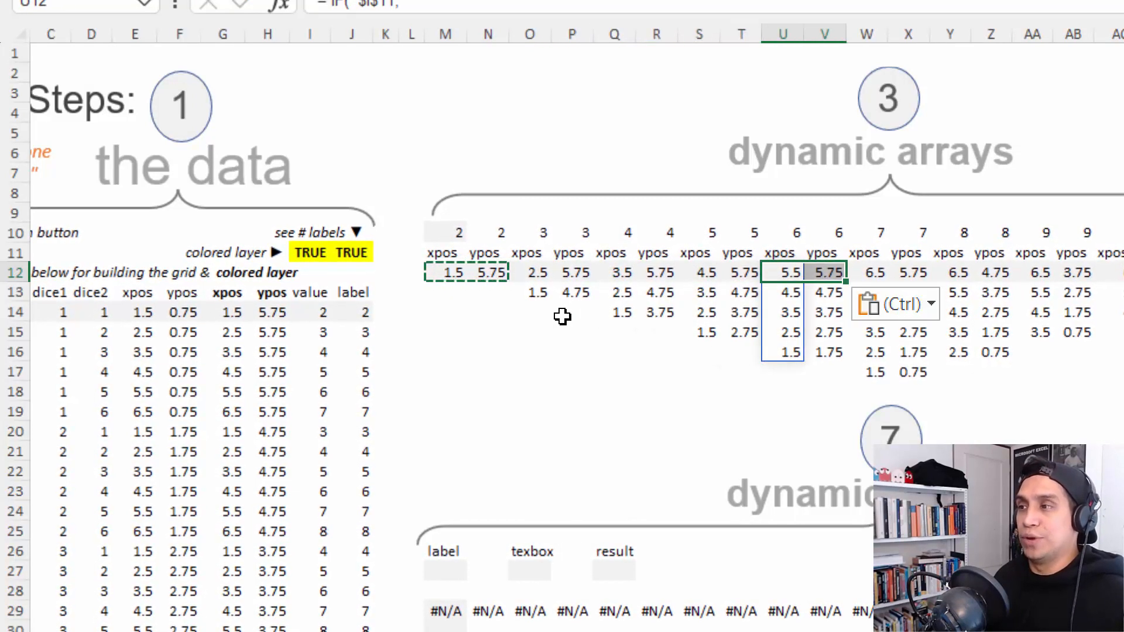
- End the copy mode and examine the spilled xpos and ypos arrays in U12 and V12
{"action": "key", "text": "F2"}
{"action": "key", "text": "Escape"}
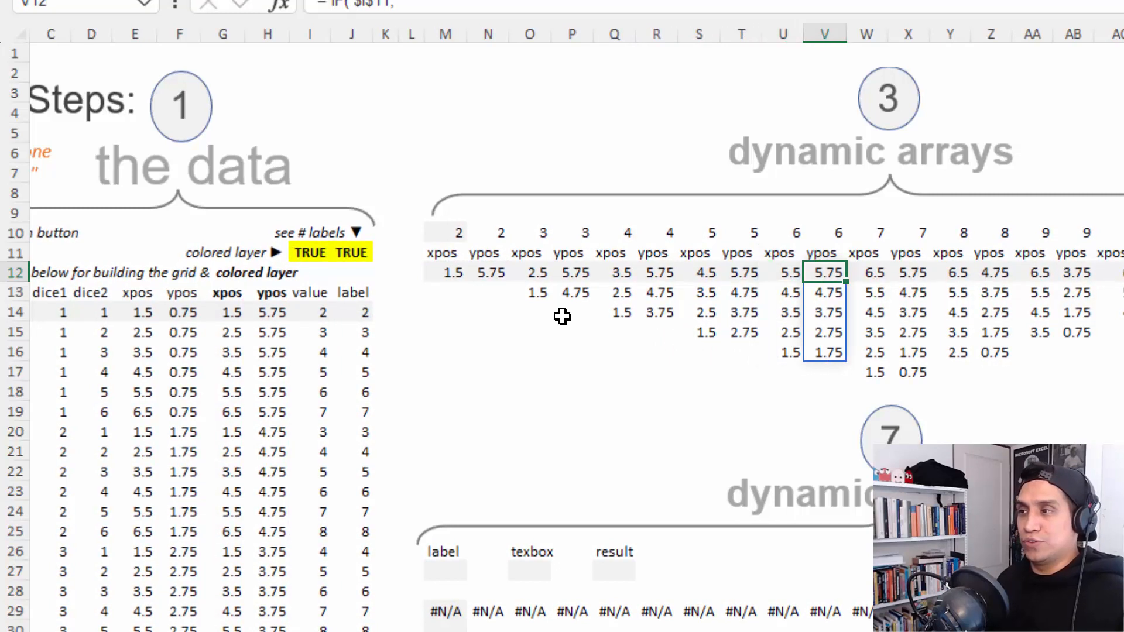
{"action": "key", "text": "Right"}
{"action": "key", "text": "Left"}
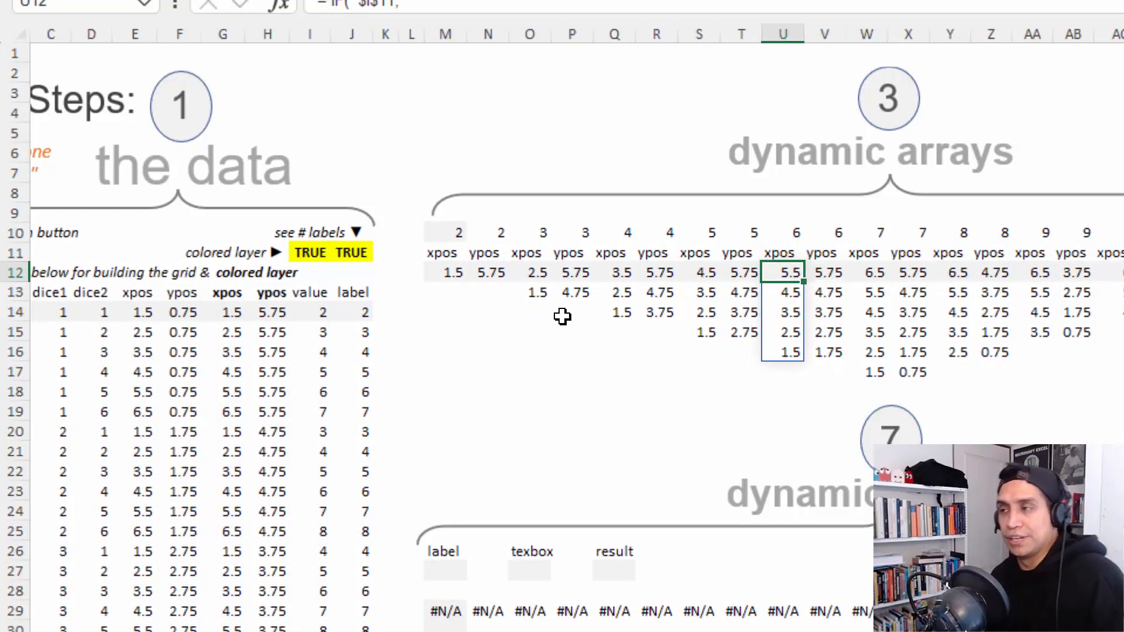
{"action": "key", "text": "Right"}
{"action": "key", "text": "Left"}
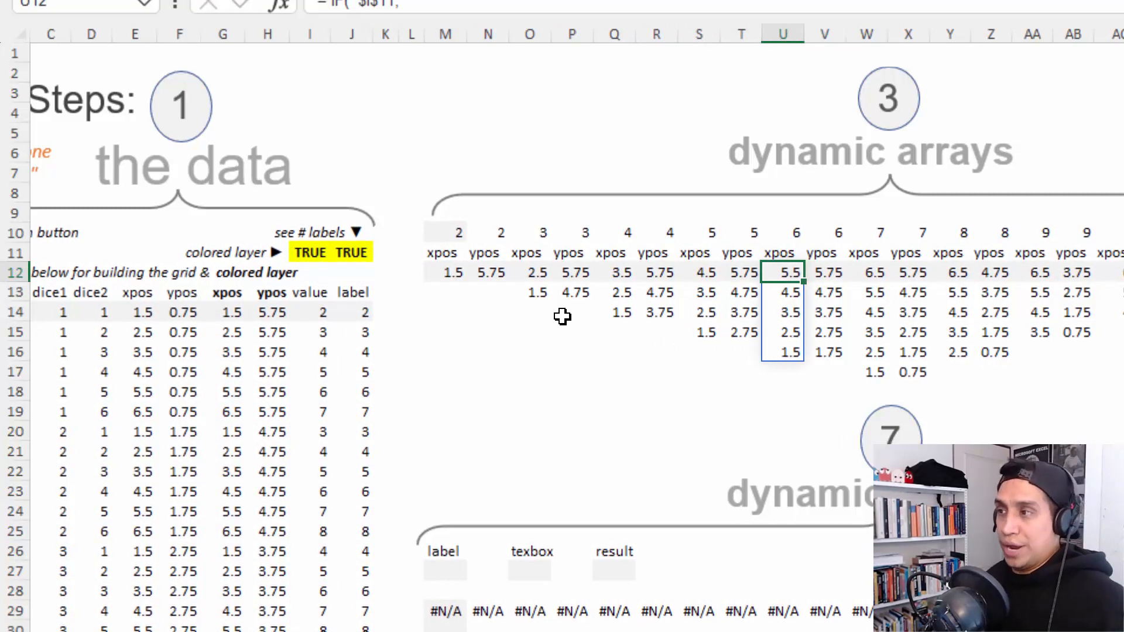
- Go to the last ypos array in AH12 and examine its formula's references without changing it
{"action": "key", "text": "ctrl+Right"}
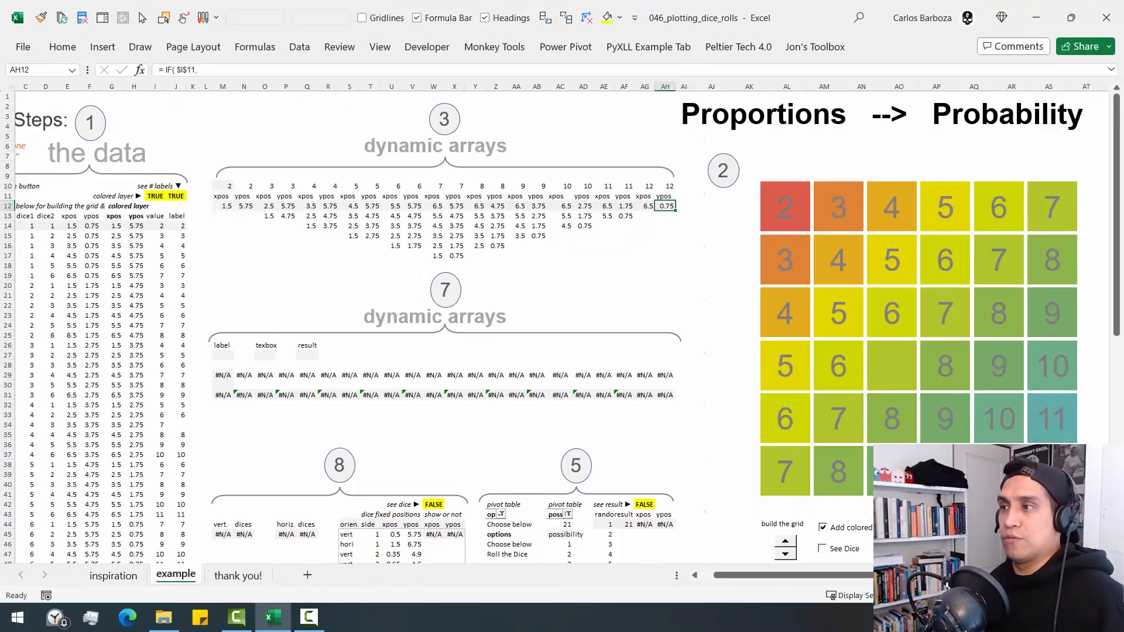
{"action": "key", "text": "F2"}
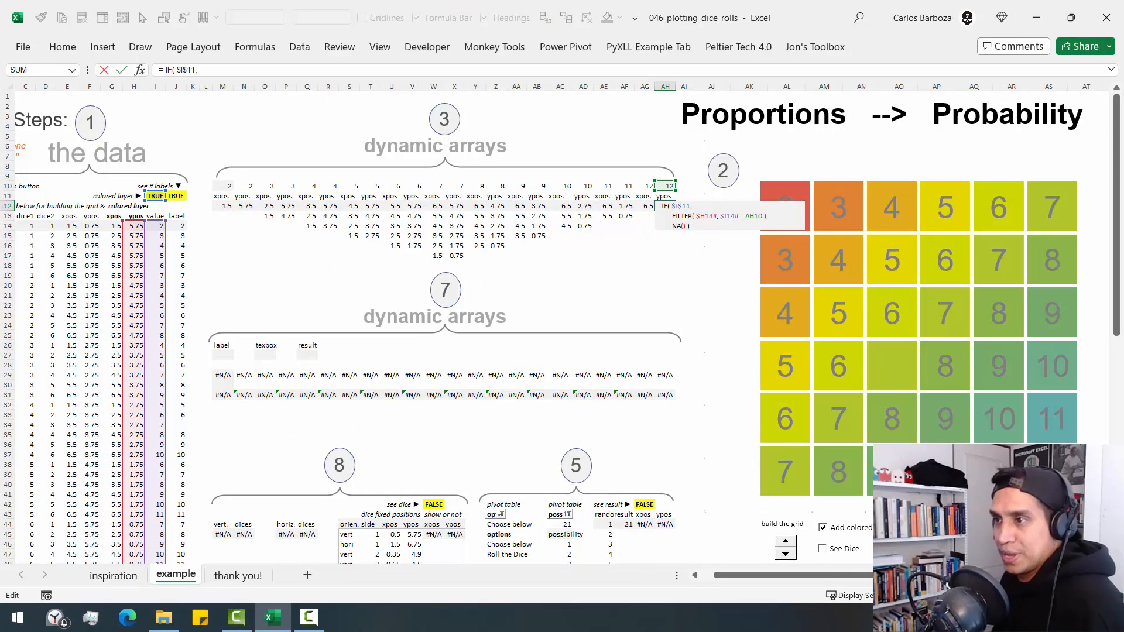
{"action": "key", "text": "Escape"}
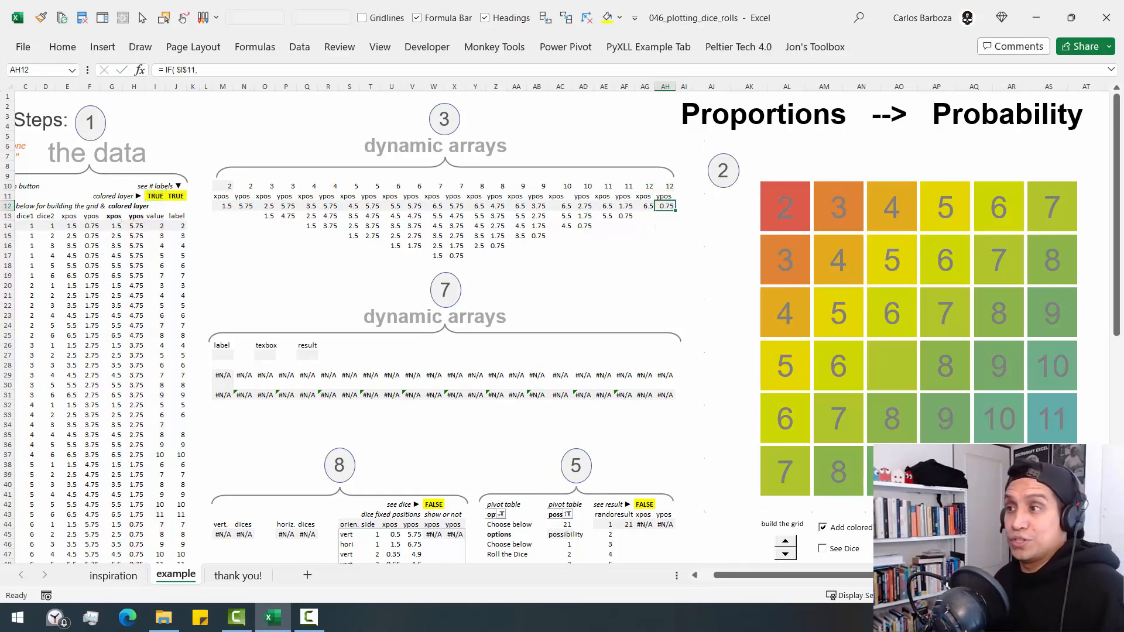
- Open the grid chart's data source list, keep the dynamic arrays uncovered, and examine series 2
{"action": "left_click_drag", "start_coordinate": [226, 211], "coordinate": [246, 208]}
{"action": "left_click", "coordinate": [847, 236]}
{"action": "right_click", "coordinate": [848, 235]}
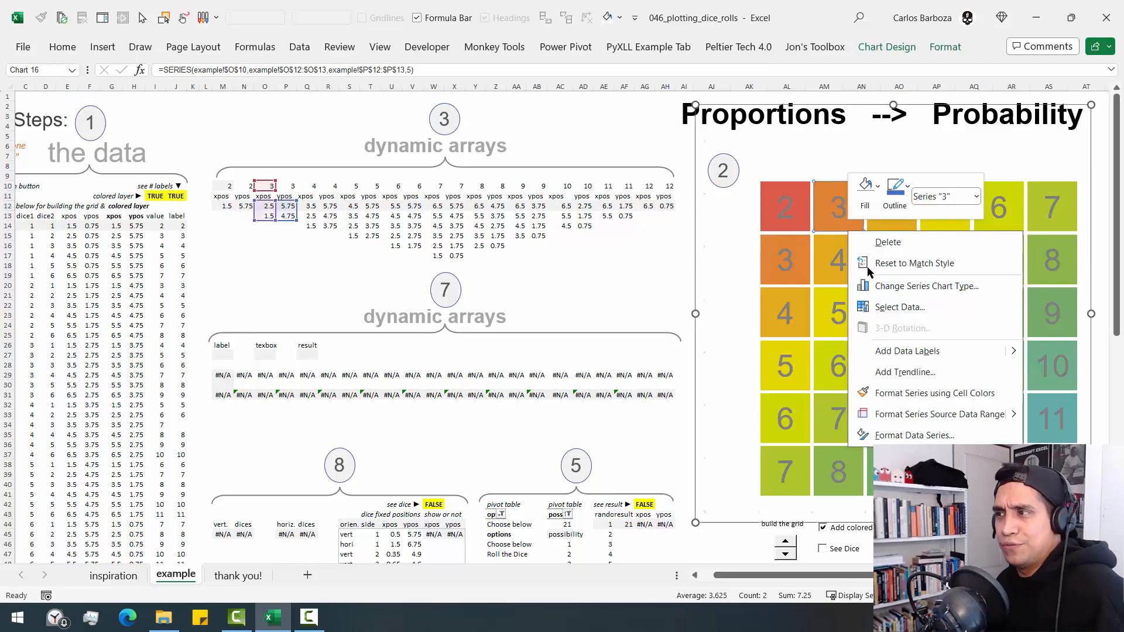
{"action": "left_click", "coordinate": [896, 303]}
{"action": "left_click_drag", "start_coordinate": [451, 188], "coordinate": [448, 353]}
{"action": "left_click", "coordinate": [240, 520]}
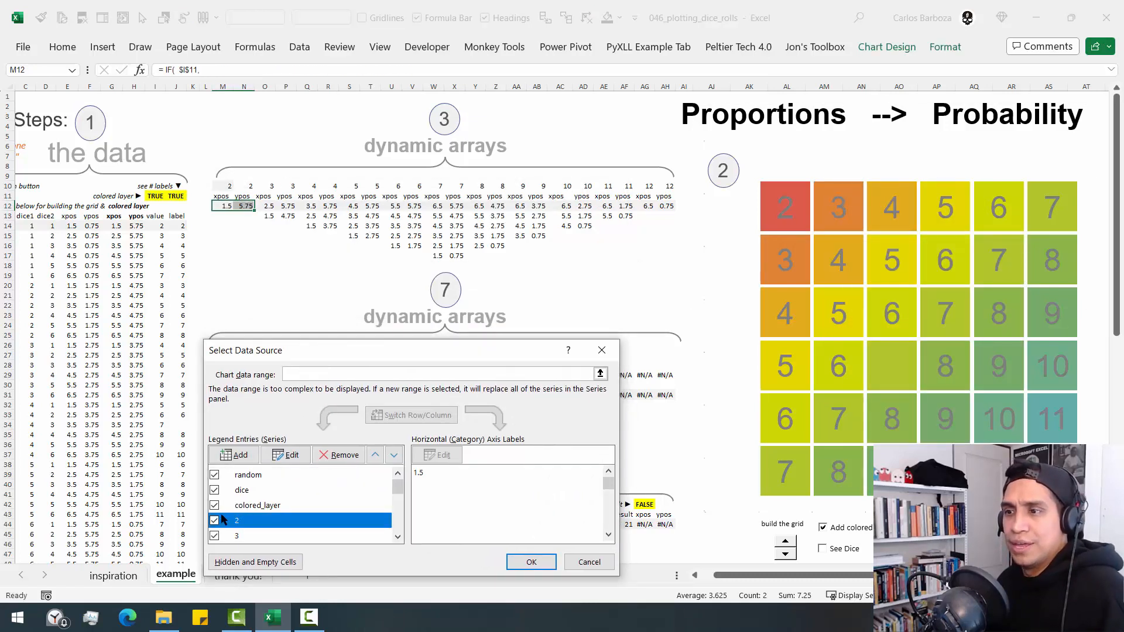
- Select series 3 in the list and temporarily mark its link to the 3 columns of the dynamic arrays, also outlining the 12 columns
{"action": "left_click", "coordinate": [234, 534]}
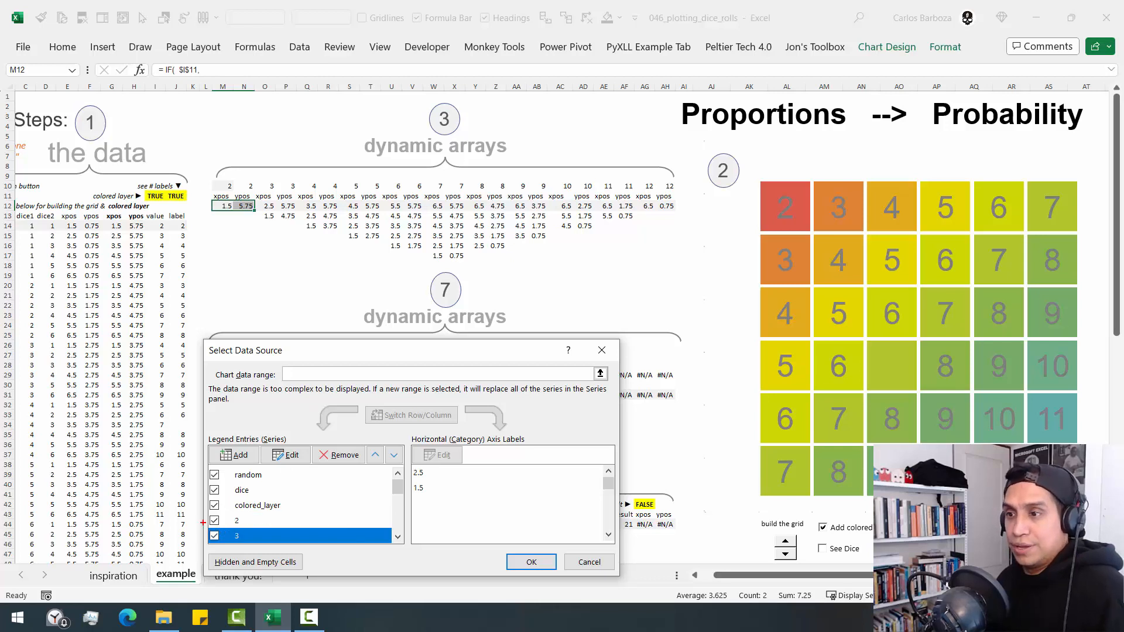
{"action": "mouse_move", "coordinate": [203, 523]}
{"action": "left_mouse_down"}
{"action": "mouse_move", "coordinate": [257, 547]}
{"action": "mouse_move", "coordinate": [309, 374]}
{"action": "mouse_move", "coordinate": [258, 219]}
{"action": "left_mouse_up"}
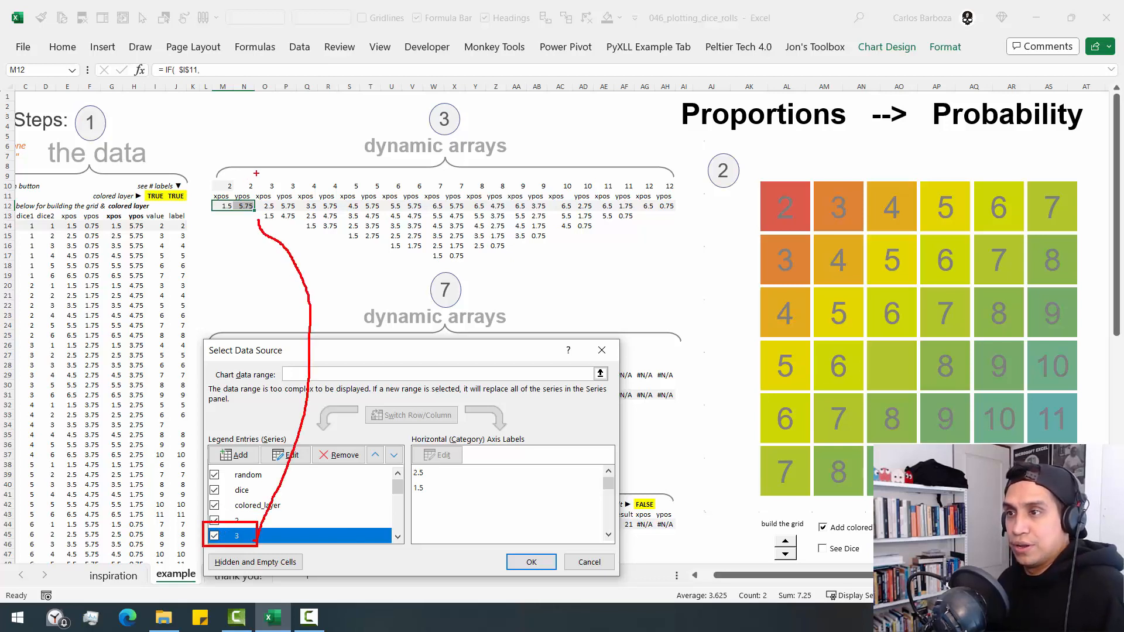
{"action": "mouse_move", "coordinate": [256, 173]}
{"action": "left_mouse_down"}
{"action": "mouse_move", "coordinate": [313, 253]}
{"action": "mouse_move", "coordinate": [297, 227]}
{"action": "left_mouse_up"}
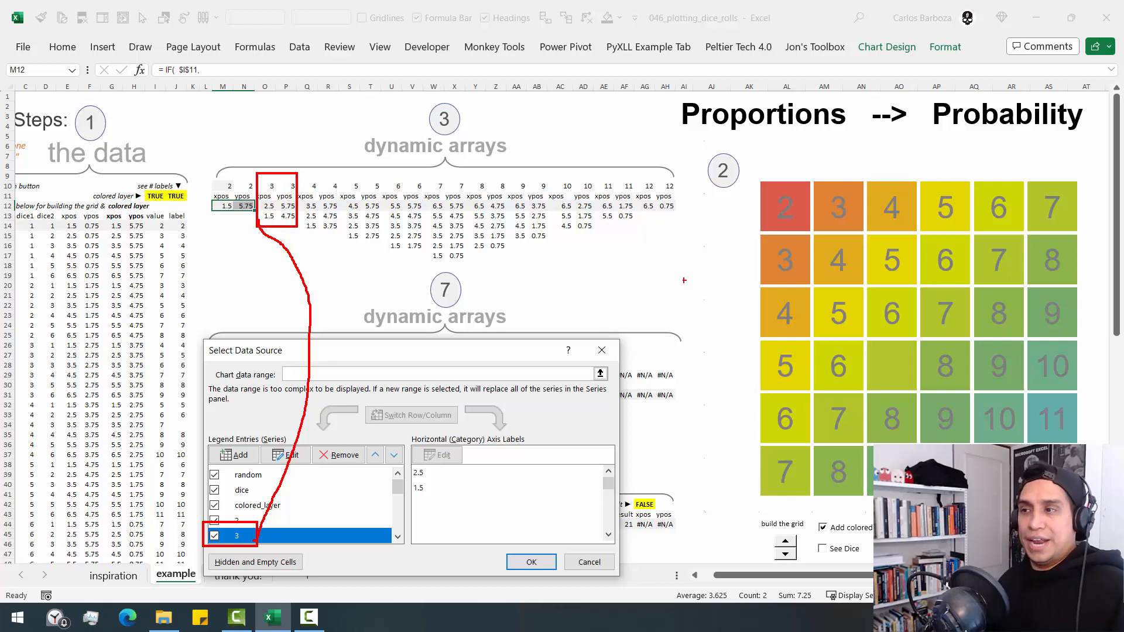
{"action": "left_click_drag", "start_coordinate": [624, 166], "coordinate": [679, 225]}
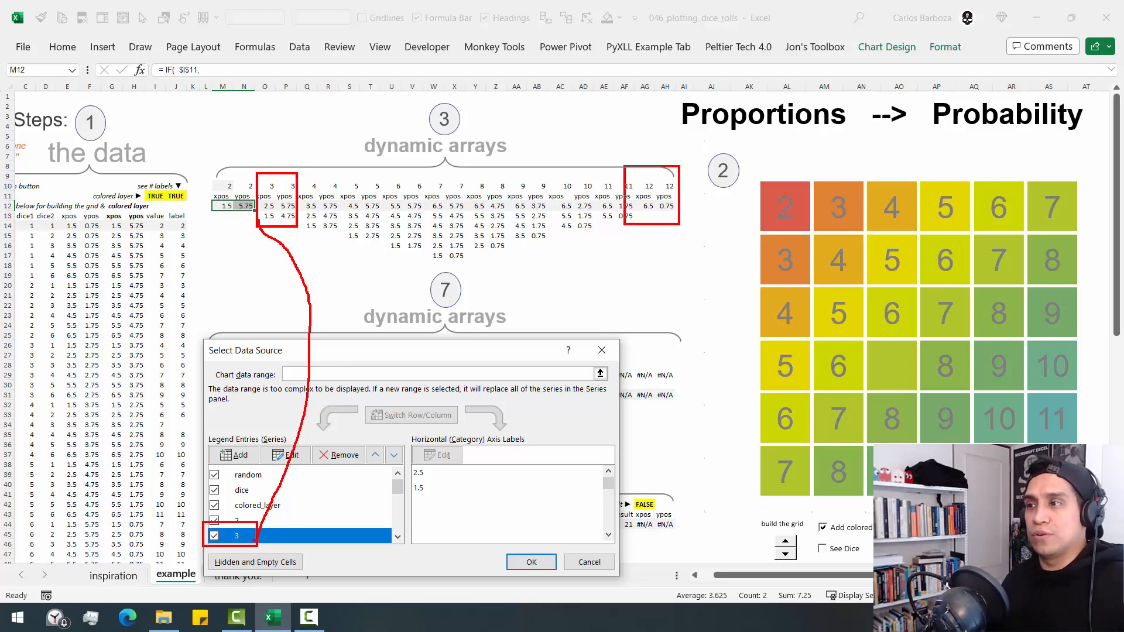
{"action": "key", "text": "ctrl+z"}
{"action": "mouse_move", "coordinate": [630, 174]}
{"action": "left_mouse_down"}
{"action": "mouse_move", "coordinate": [663, 215]}
{"action": "mouse_move", "coordinate": [685, 218]}
{"action": "left_mouse_up"}
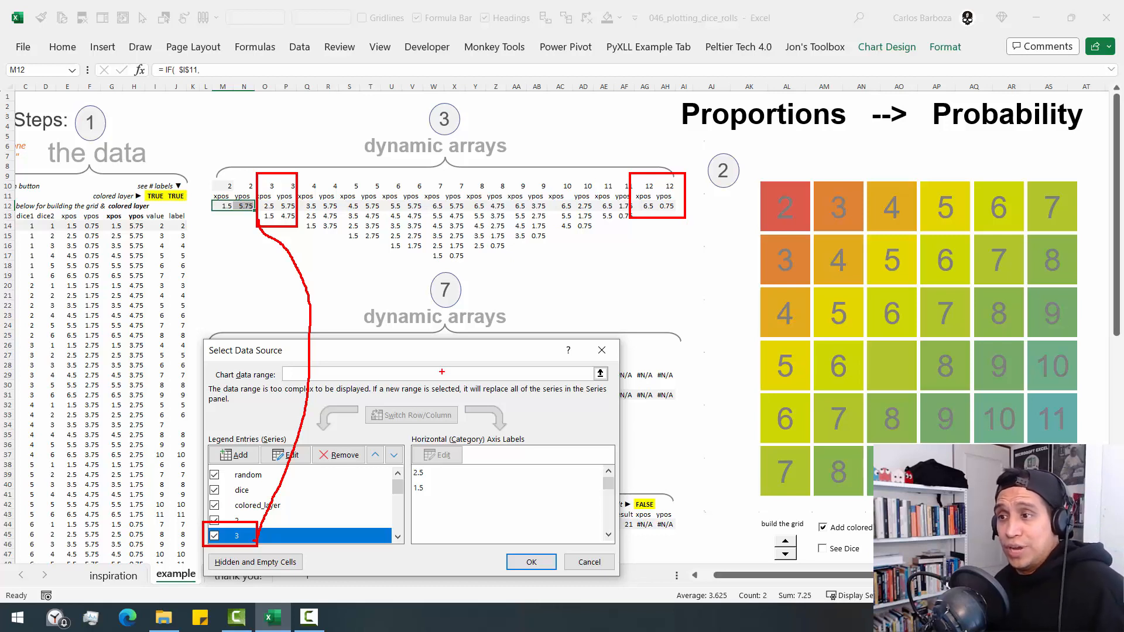
{"action": "key", "text": "Escape"}
- Examine the vert., horiz. and show dice entries at the end of the chart's series list, leaving the data source unchanged
{"action": "left_click_drag", "start_coordinate": [457, 350], "coordinate": [466, 180]}
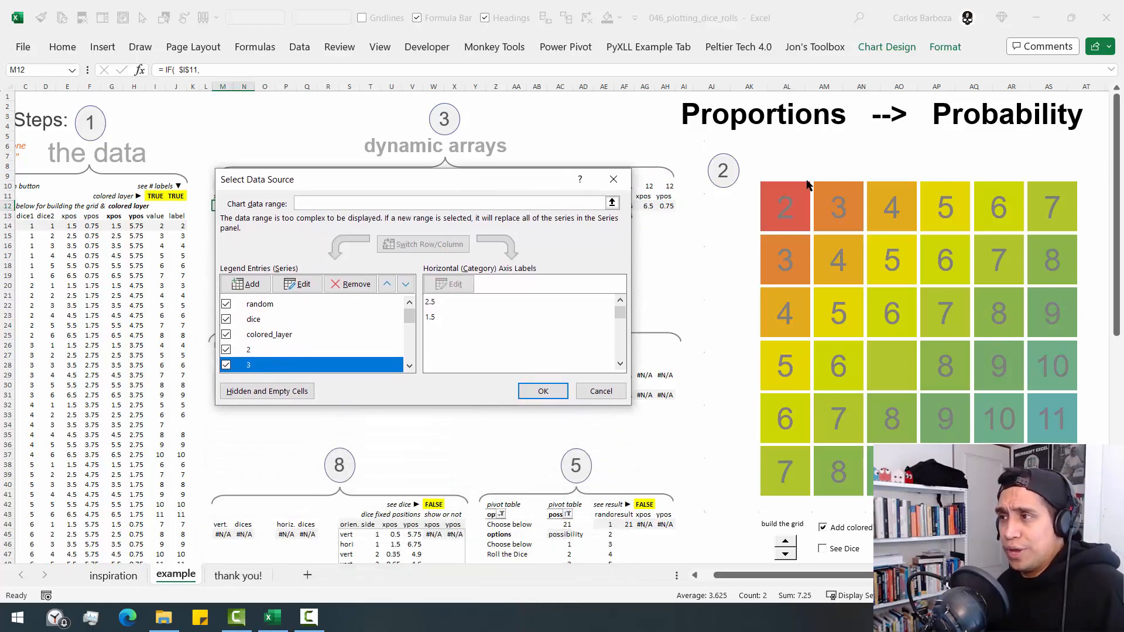
{"action": "left_click_drag", "start_coordinate": [410, 316], "coordinate": [417, 351]}
{"action": "left_click", "coordinate": [276, 335]}
{"action": "left_click", "coordinate": [262, 350]}
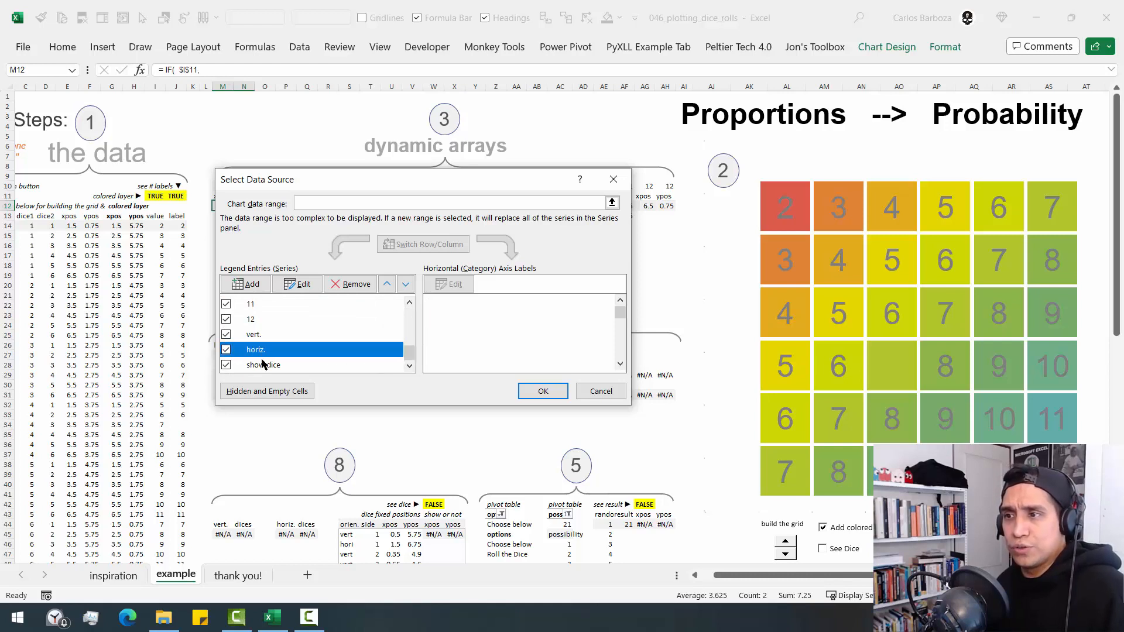
{"action": "left_click", "coordinate": [262, 365]}
{"action": "left_click", "coordinate": [270, 339]}
{"action": "left_click", "coordinate": [264, 351]}
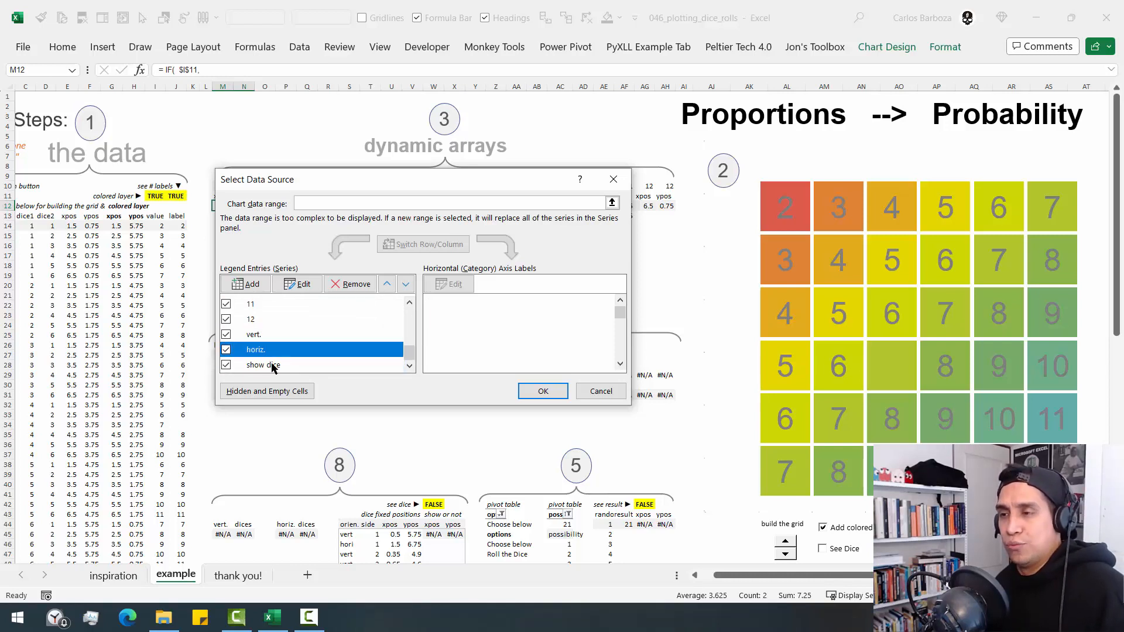
{"action": "left_click", "coordinate": [274, 367]}
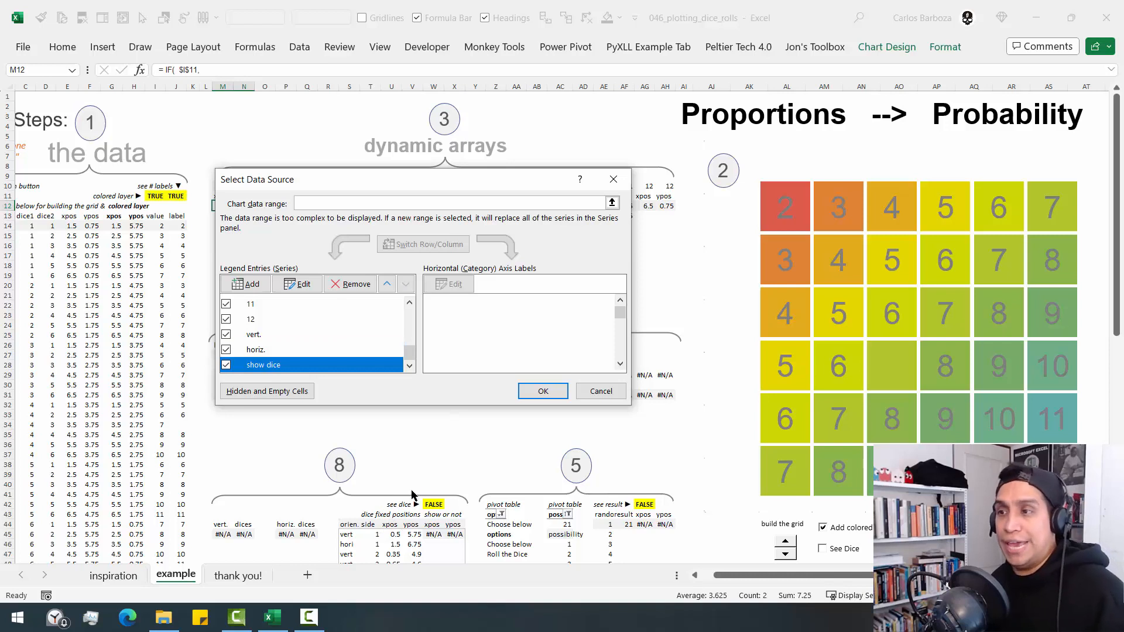
{"action": "left_click", "coordinate": [281, 335]}
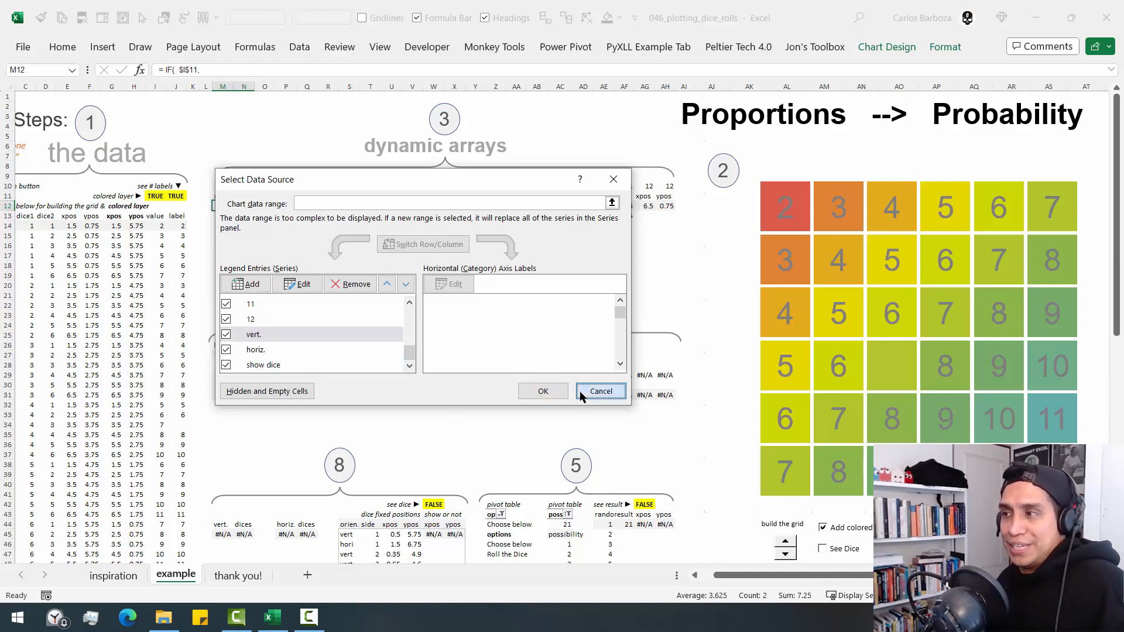
{"action": "left_click", "coordinate": [598, 391]}
- Reopen the grid chart's data source list, examine the random series, and close the list without changes
{"action": "left_click", "coordinate": [669, 246]}
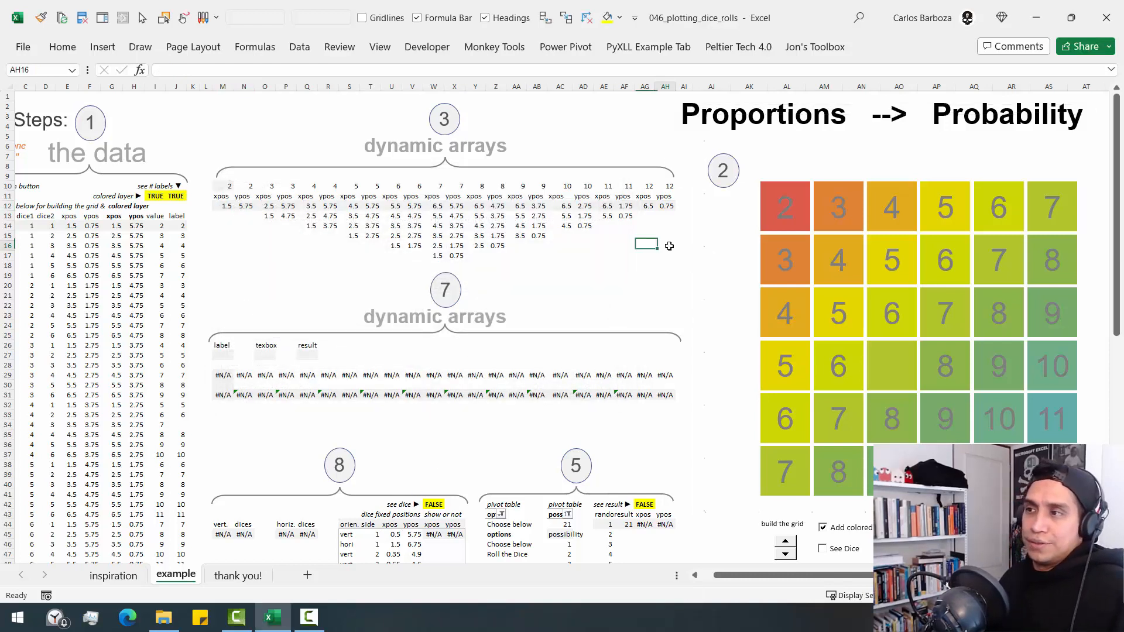
{"action": "left_click", "coordinate": [745, 230]}
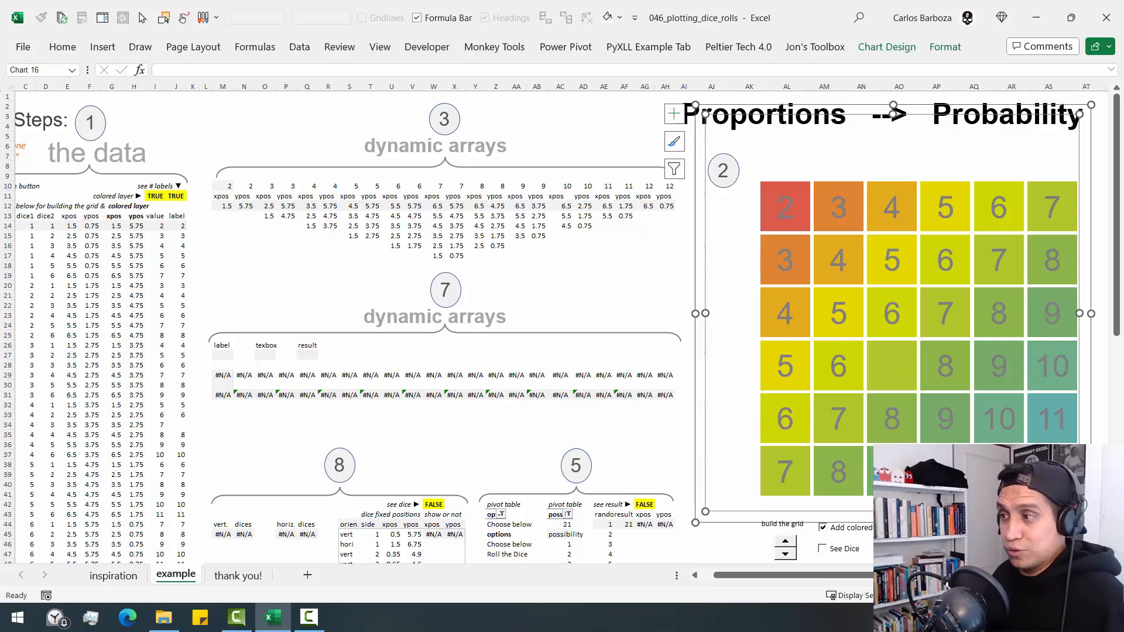
{"action": "right_click", "coordinate": [743, 252]}
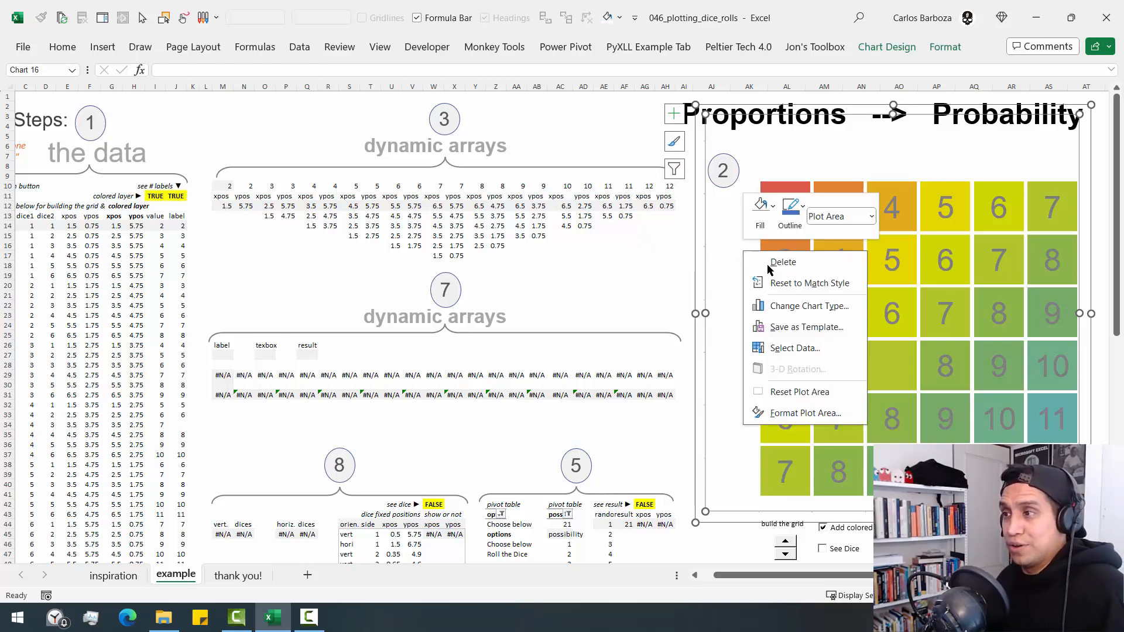
{"action": "left_click", "coordinate": [793, 349]}
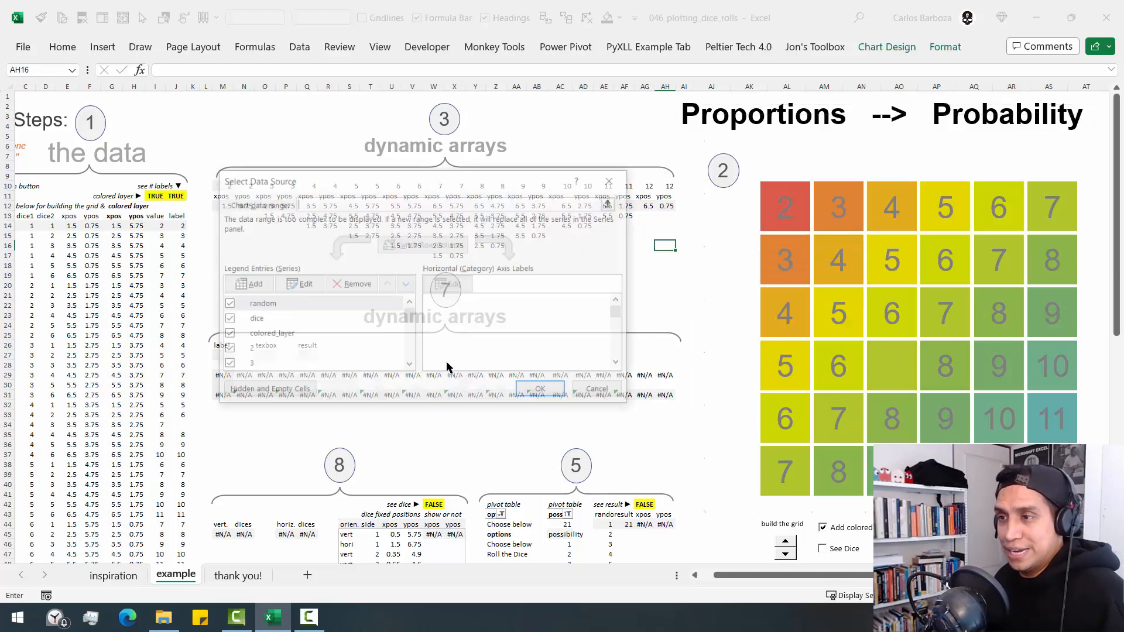
{"action": "left_click", "coordinate": [263, 308]}
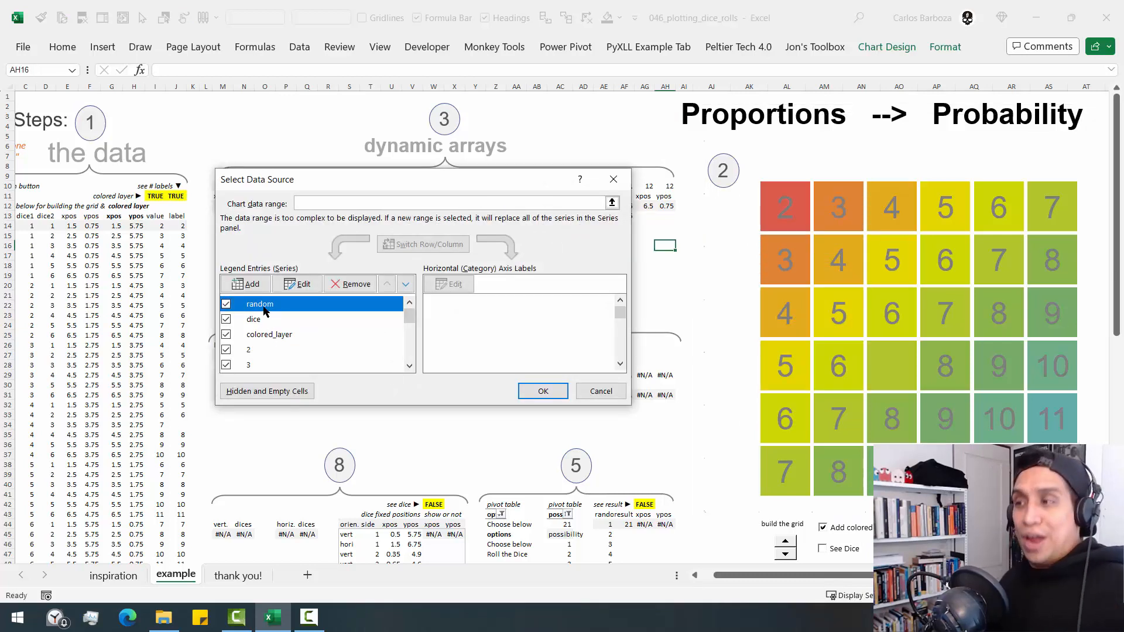
{"action": "left_click", "coordinate": [614, 180]}
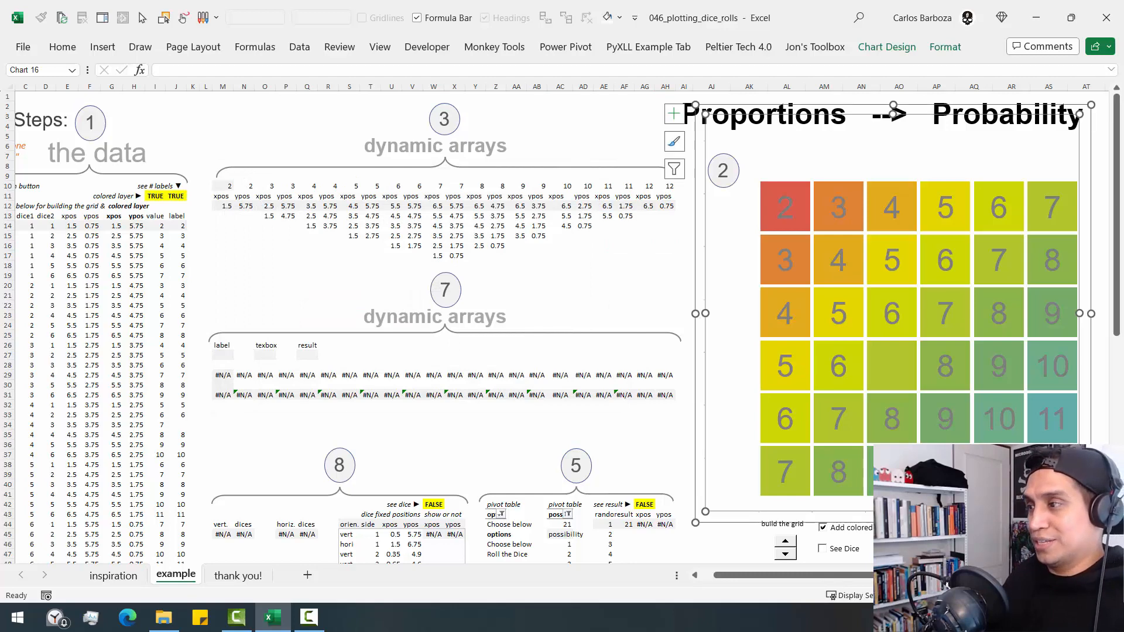
{"action": "scroll", "coordinate": [562, 328], "scroll_direction": "right", "scroll_amount": 5}
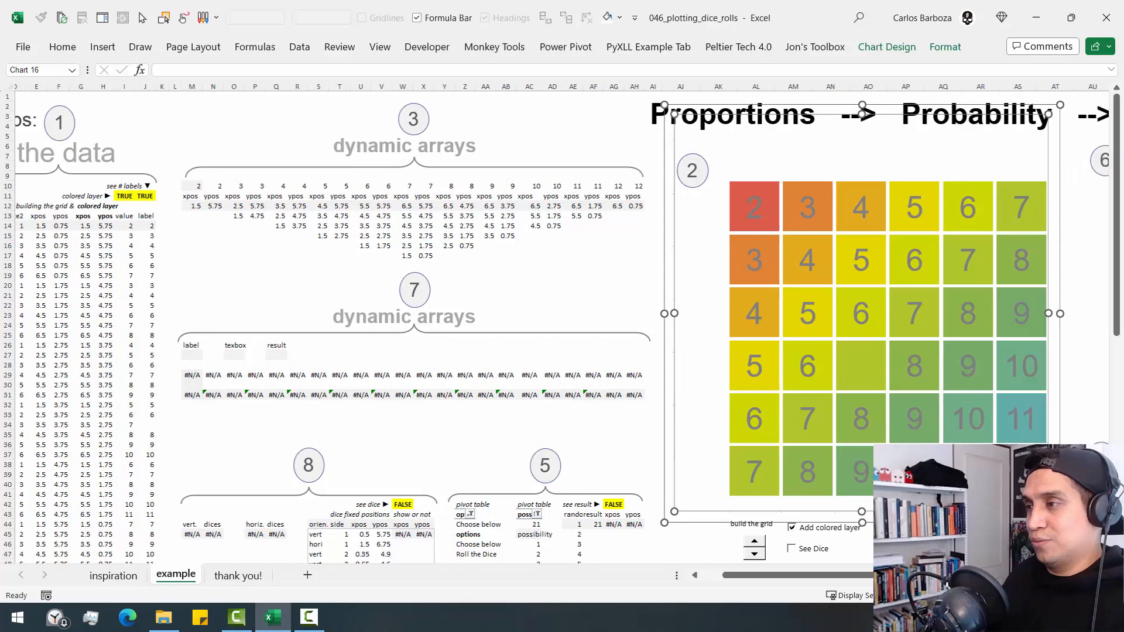
{"action": "scroll", "coordinate": [562, 328], "scroll_direction": "right", "scroll_amount": 3}
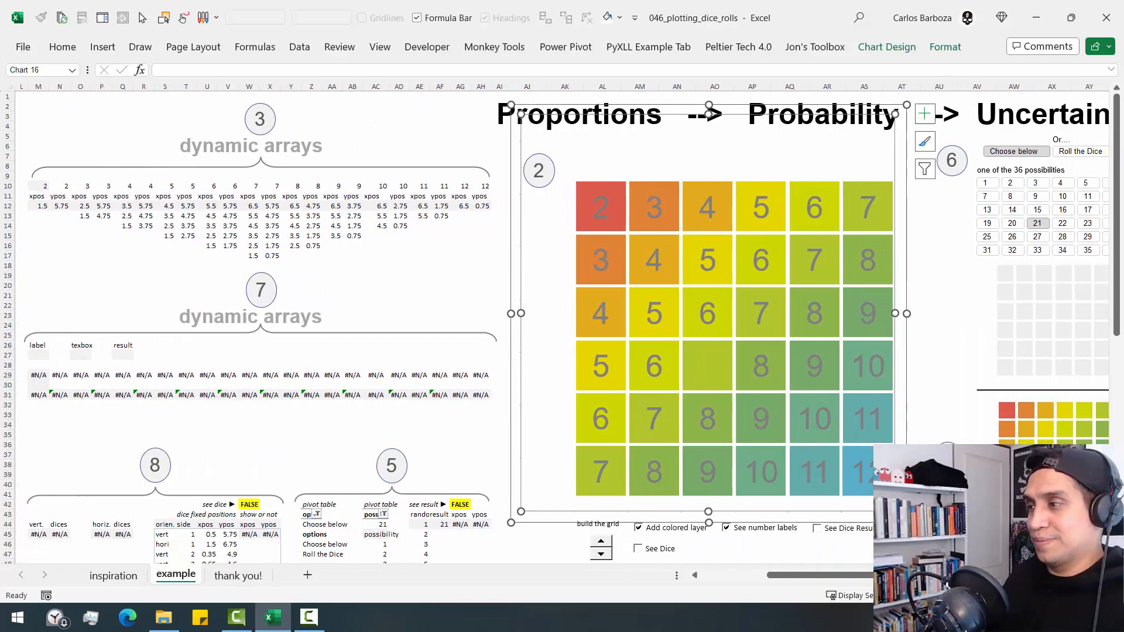
- Turn on See Dice Result to examine the highlighted roll in the charts, and turn it off again
{"action": "scroll", "coordinate": [563, 328], "scroll_direction": "right", "scroll_amount": 4}
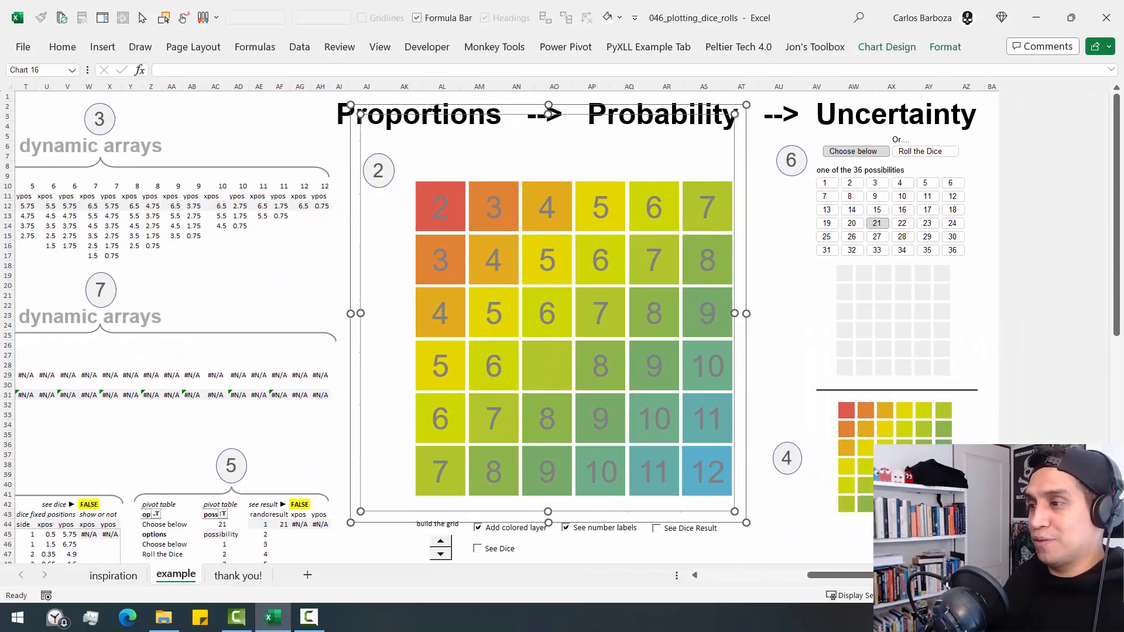
{"action": "left_click", "coordinate": [637, 529]}
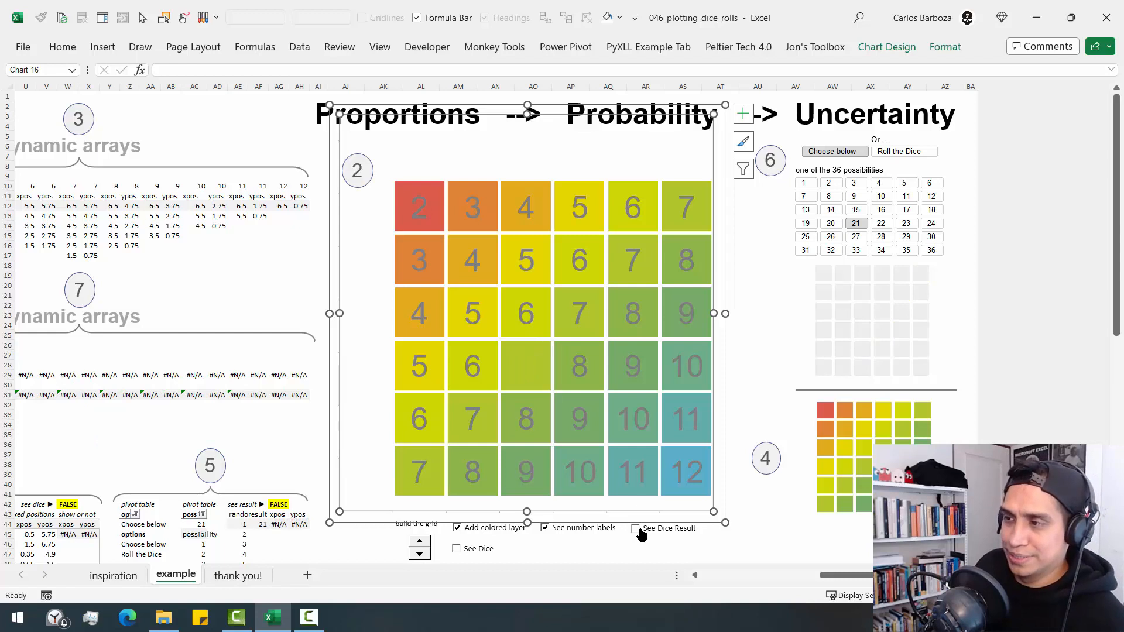
{"action": "left_click", "coordinate": [638, 530]}
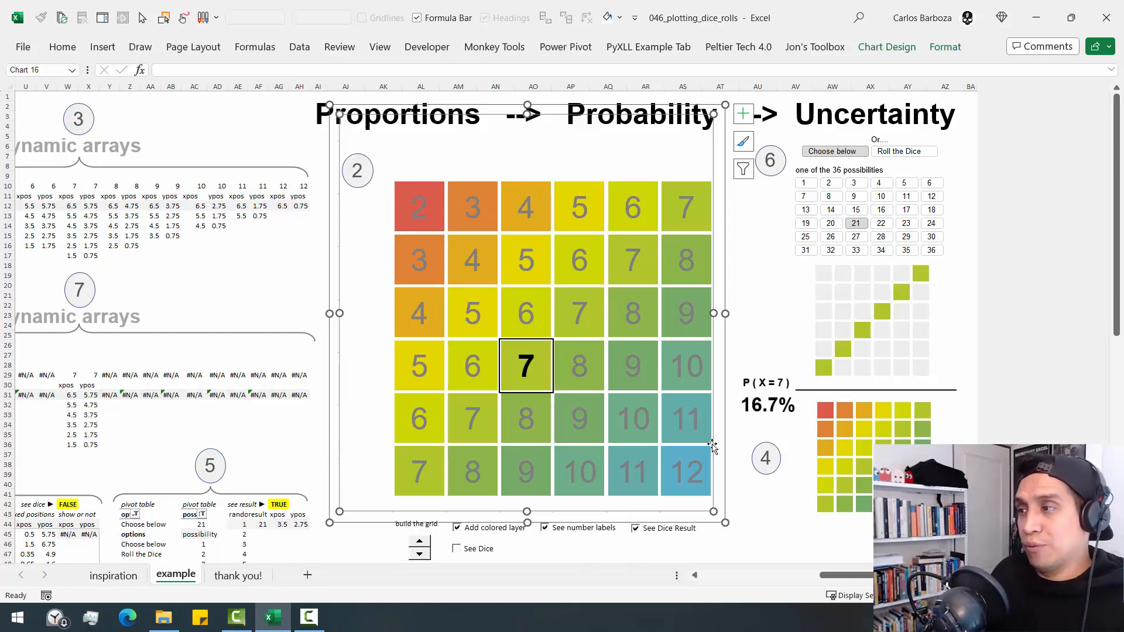
{"action": "left_click", "coordinate": [636, 529]}
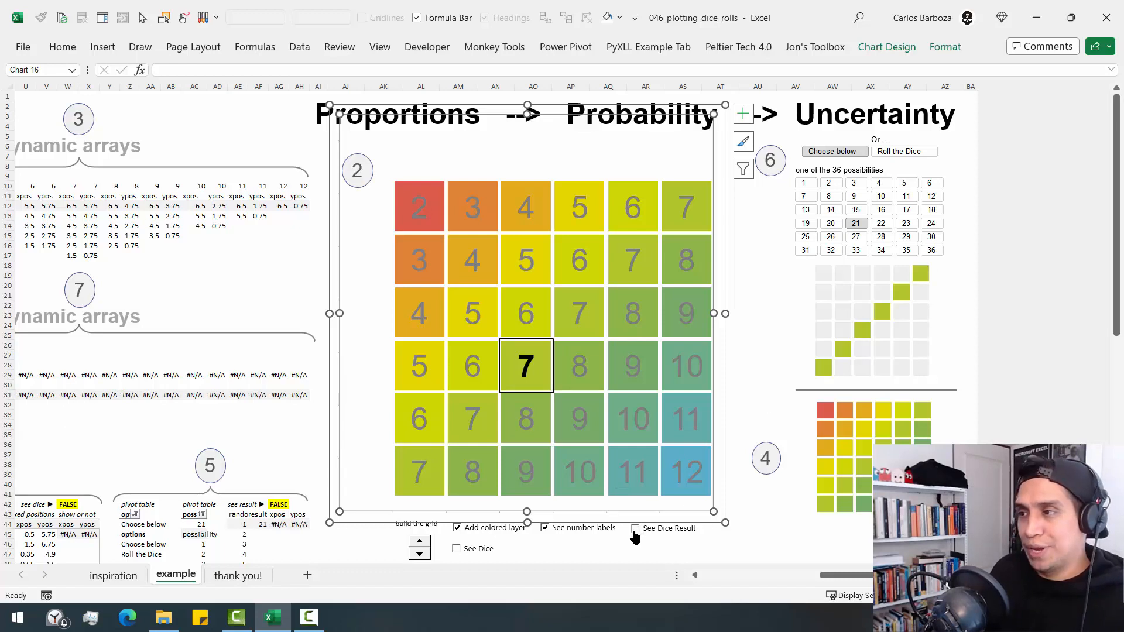
- Select the small grey grid chart and the main grid chart in turn to compare how they are built
{"action": "left_click", "coordinate": [801, 319]}
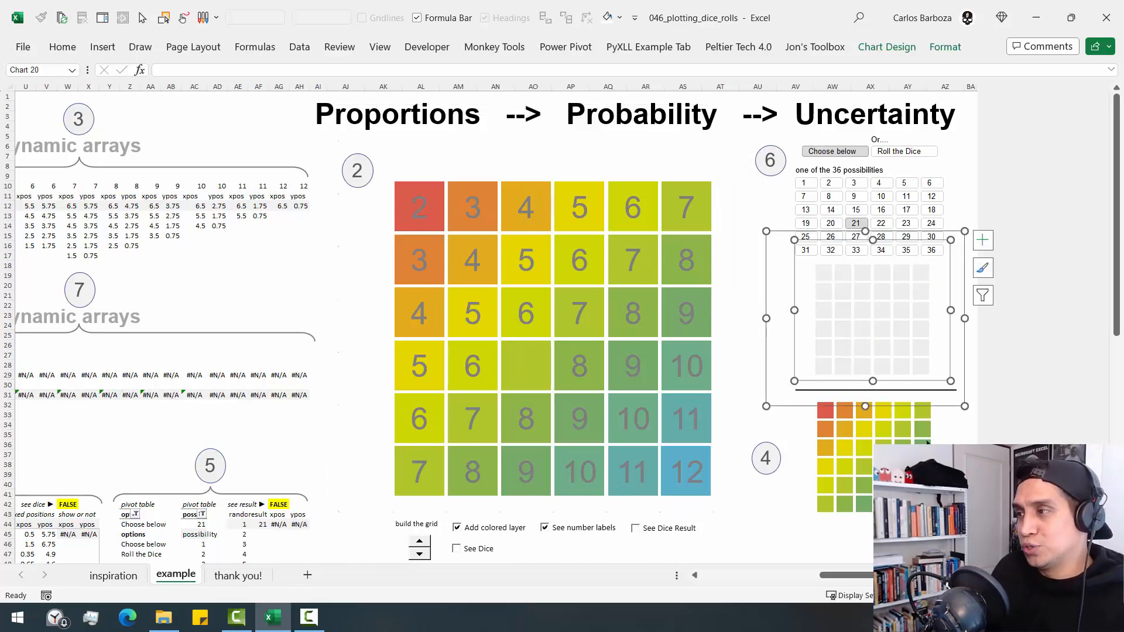
{"action": "left_click", "coordinate": [945, 449]}
{"action": "left_click", "coordinate": [948, 344]}
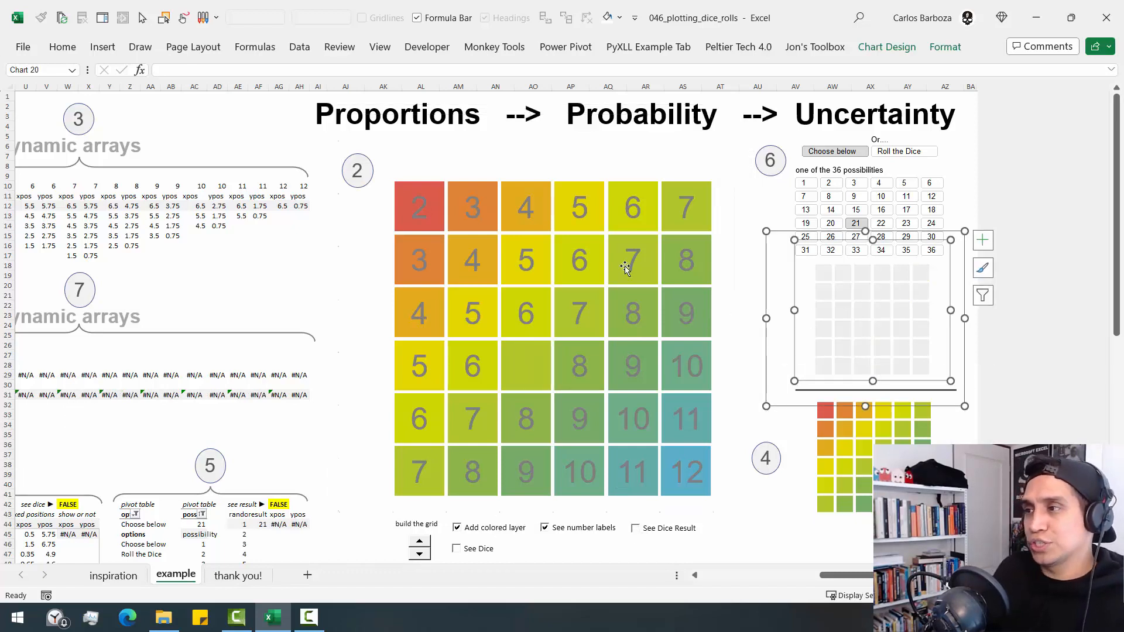
{"action": "left_click", "coordinate": [723, 253]}
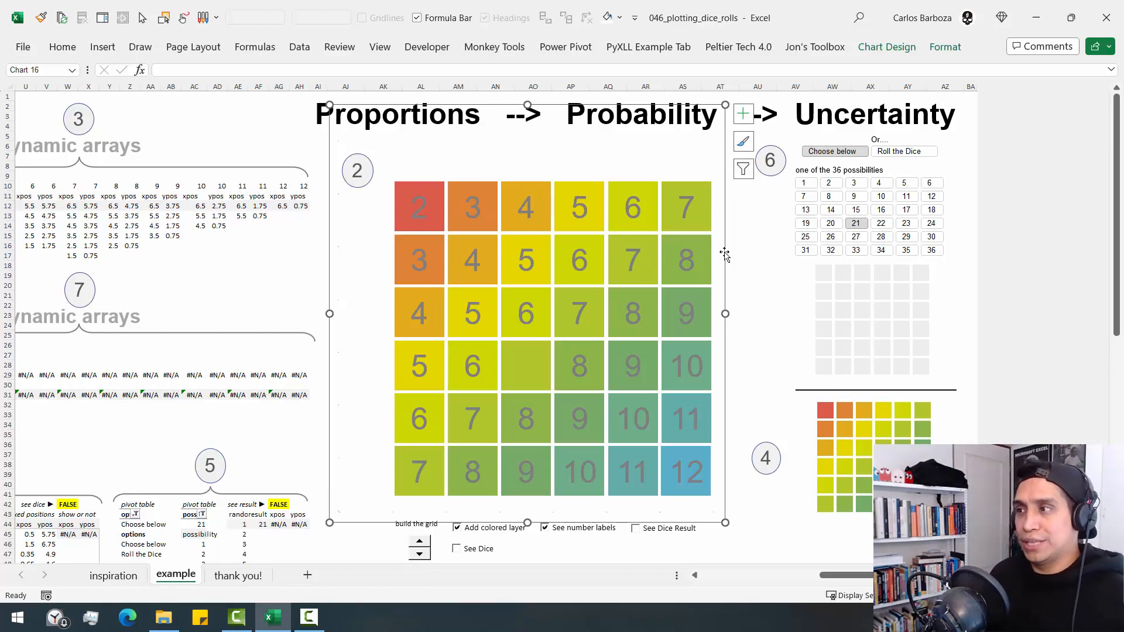
{"action": "left_click", "coordinate": [171, 332]}
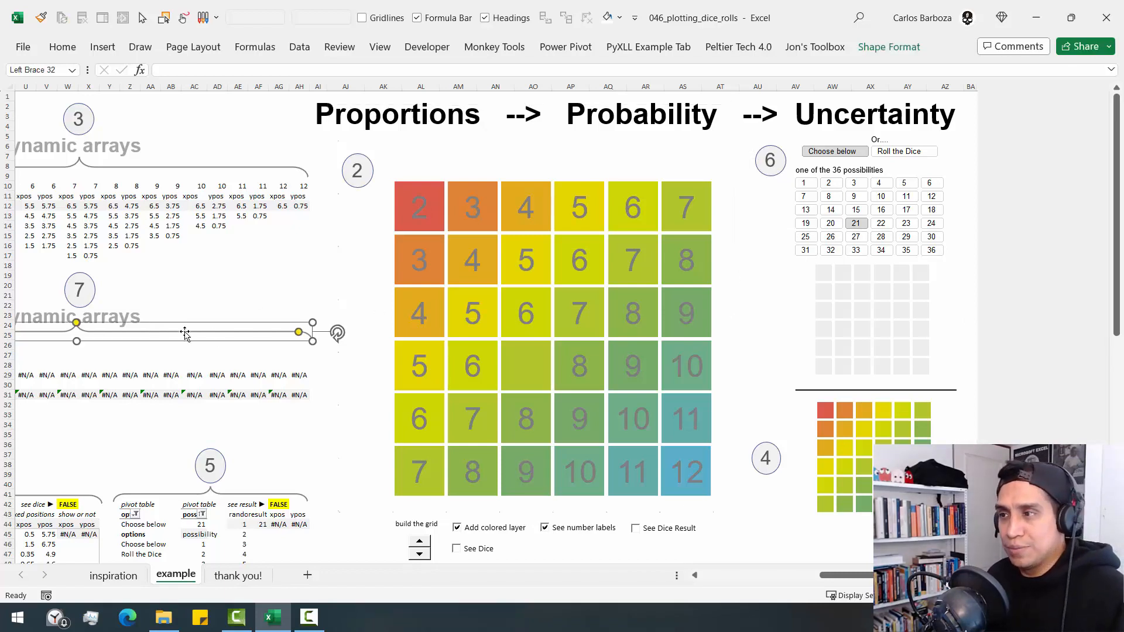
{"action": "left_click", "coordinate": [727, 305]}
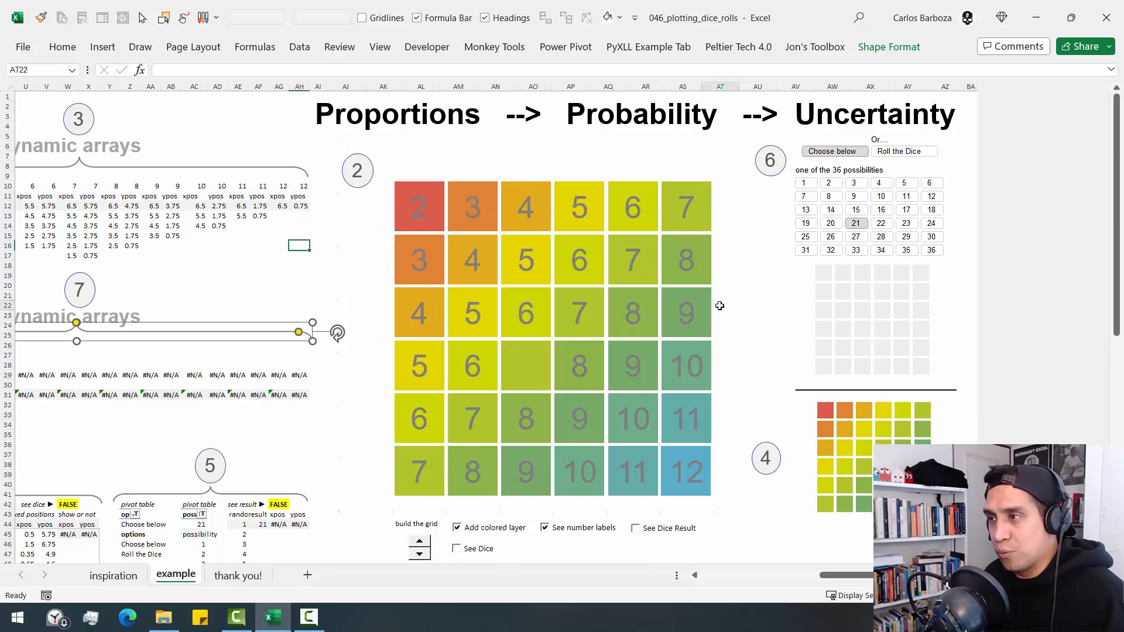
{"action": "left_click", "coordinate": [800, 303]}
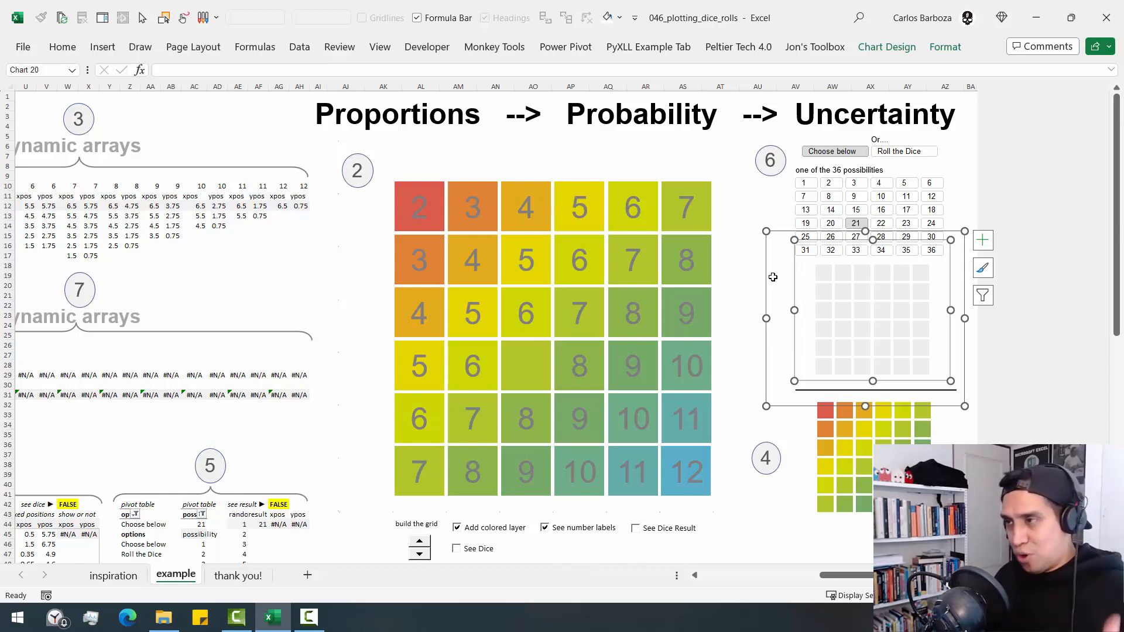
{"action": "left_click", "coordinate": [682, 172]}
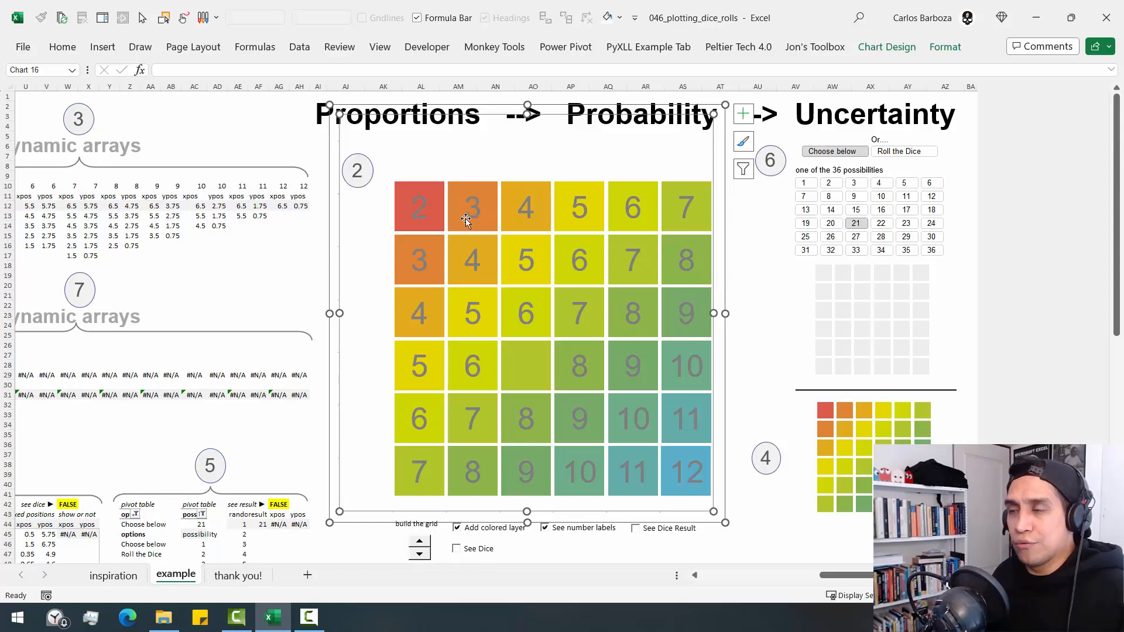
- Select the dice series in the small grey grid chart and examine its xpos and ypos source columns in the data
{"action": "left_click", "coordinate": [824, 291]}
{"action": "left_click", "coordinate": [786, 572]}
{"action": "left_click_drag", "start_coordinate": [777, 577], "coordinate": [758, 576]}
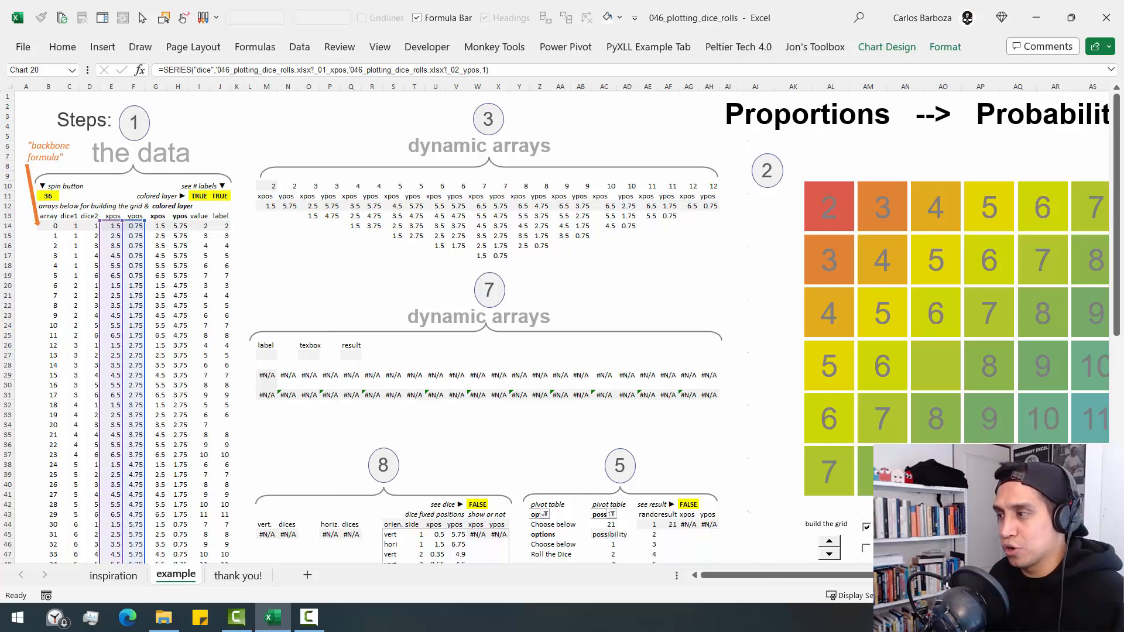
{"action": "left_click", "coordinate": [1019, 575]}
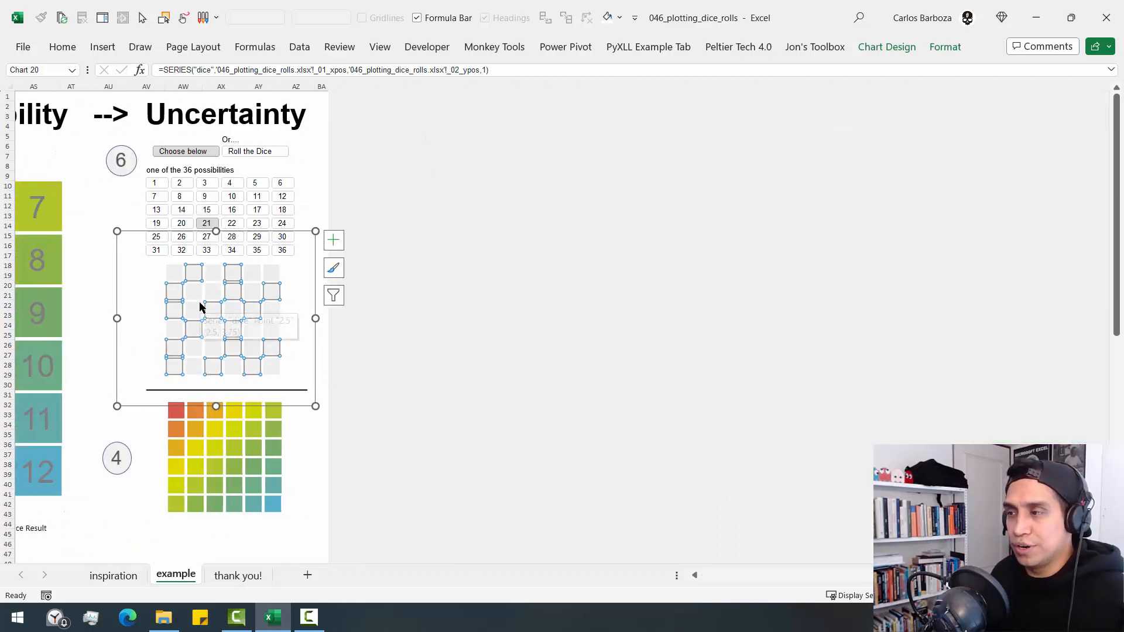
{"action": "left_click", "coordinate": [736, 575]}
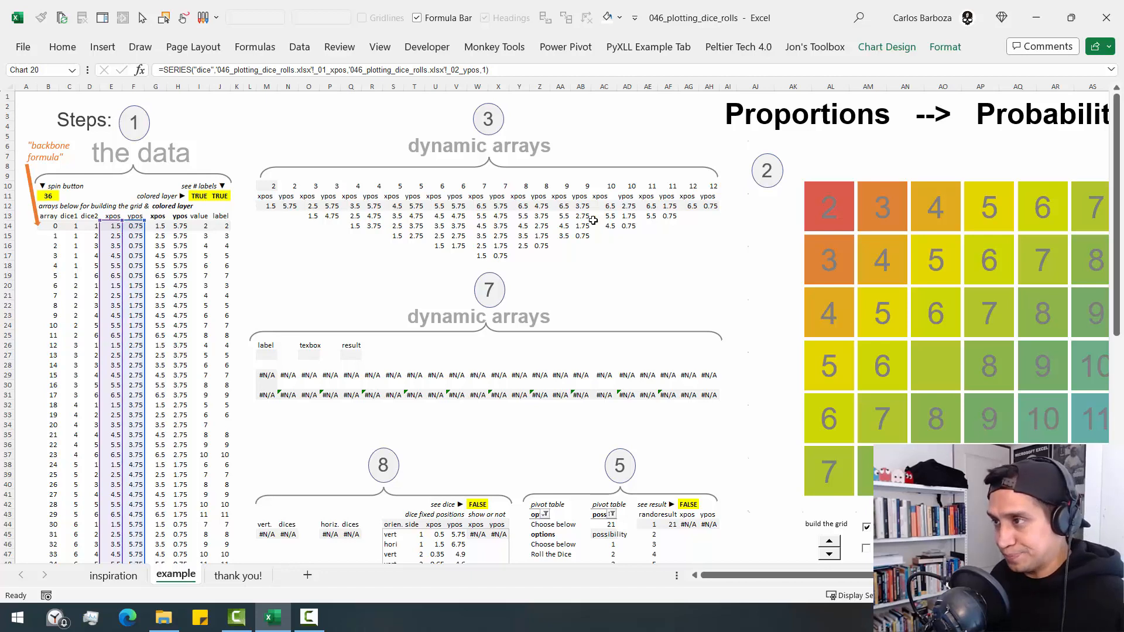
- Go back to the small colored grid chart marked 4 and open its data source list
{"action": "left_click", "coordinate": [711, 258]}
{"action": "key", "text": "ctrl+Up"}
{"action": "key", "text": "ctrl+Right"}
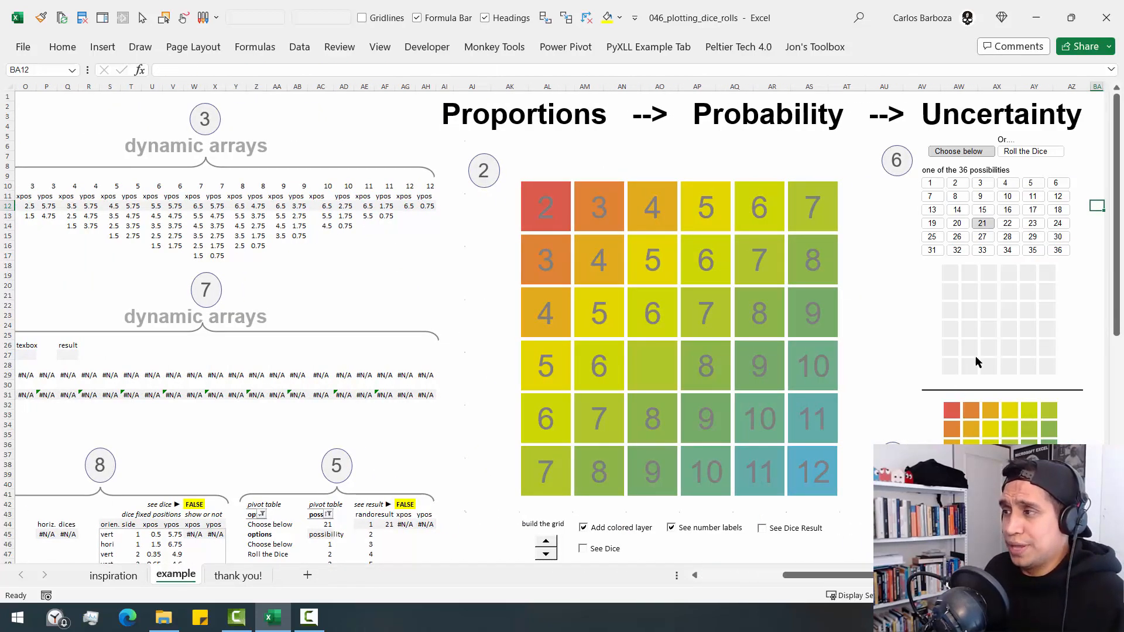
{"action": "left_click", "coordinate": [961, 390]}
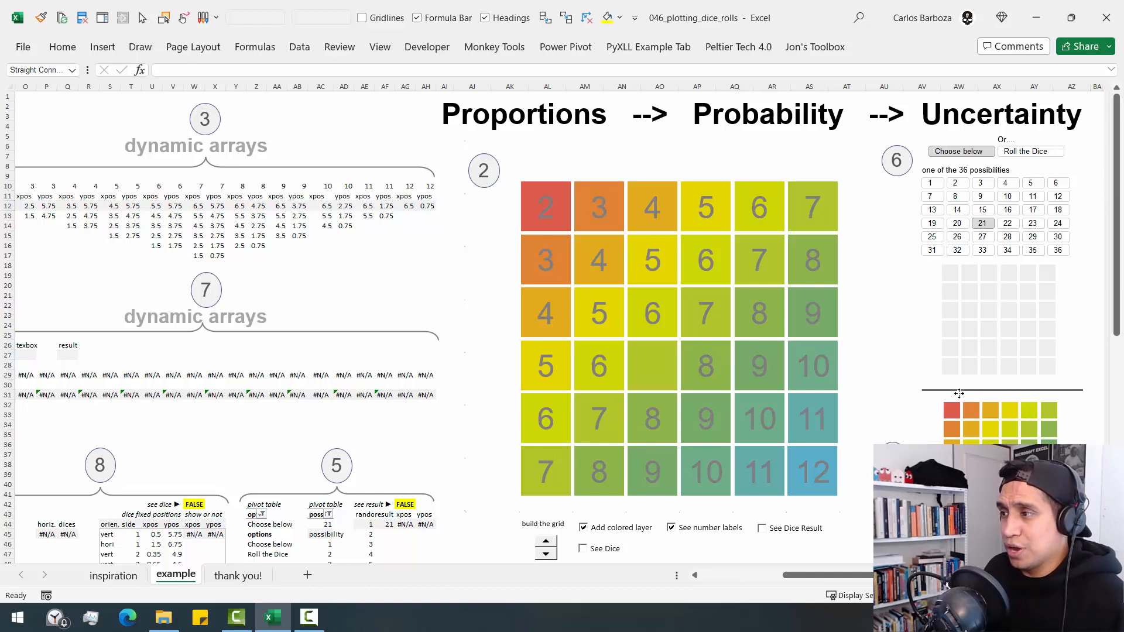
{"action": "left_click", "coordinate": [936, 421]}
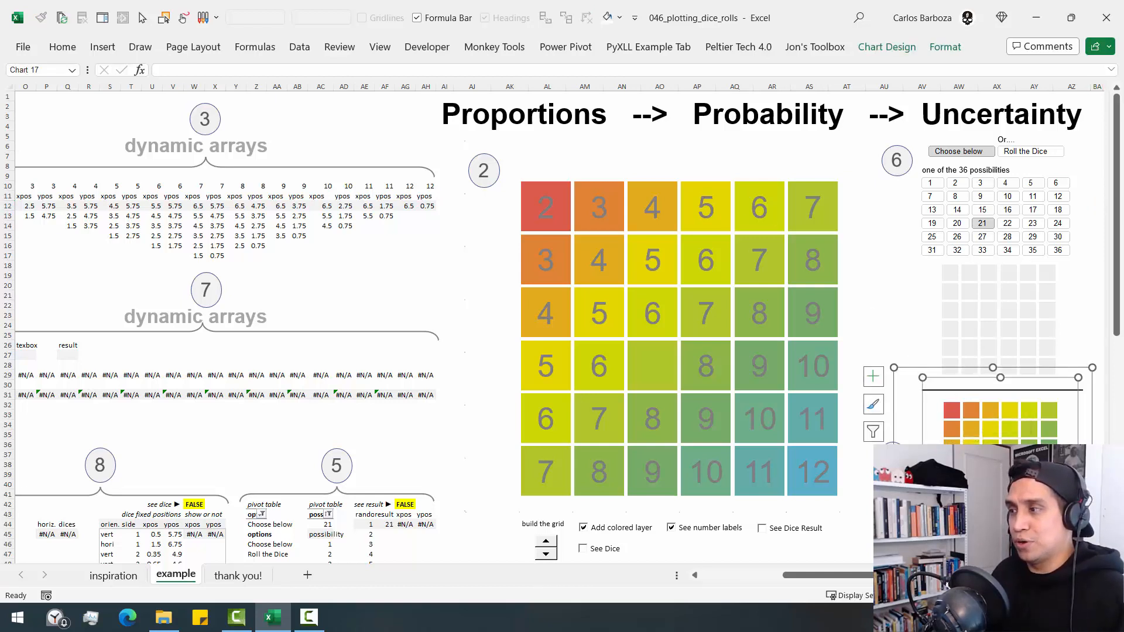
{"action": "scroll", "coordinate": [562, 328], "scroll_direction": "right", "scroll_amount": 6}
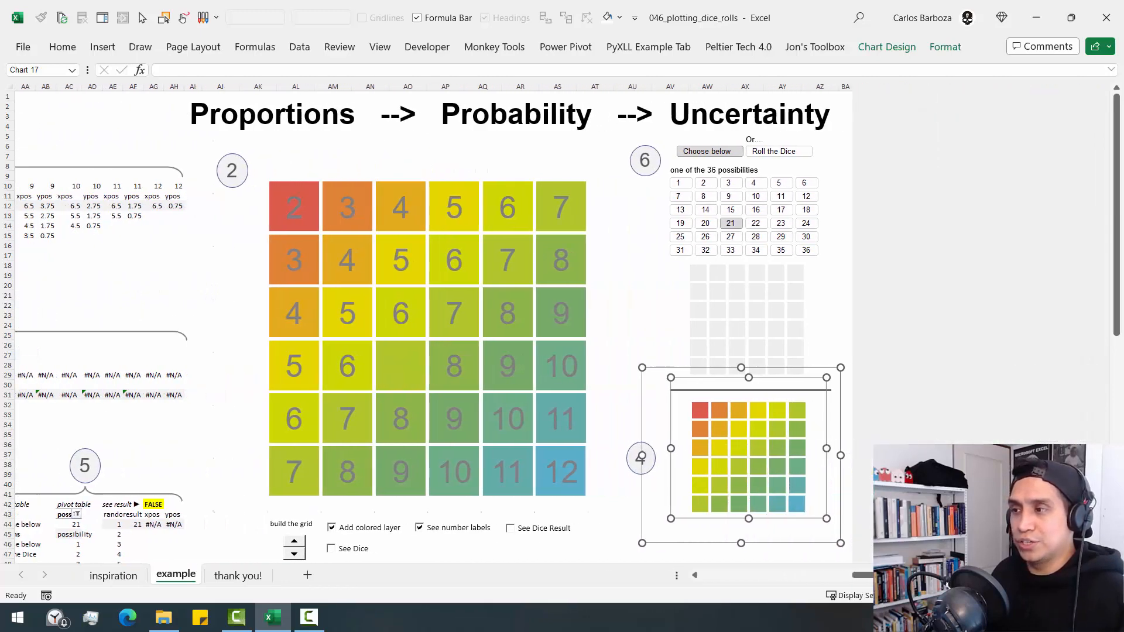
{"action": "left_click_drag", "start_coordinate": [908, 575], "coordinate": [922, 576]}
{"action": "right_click", "coordinate": [625, 485]}
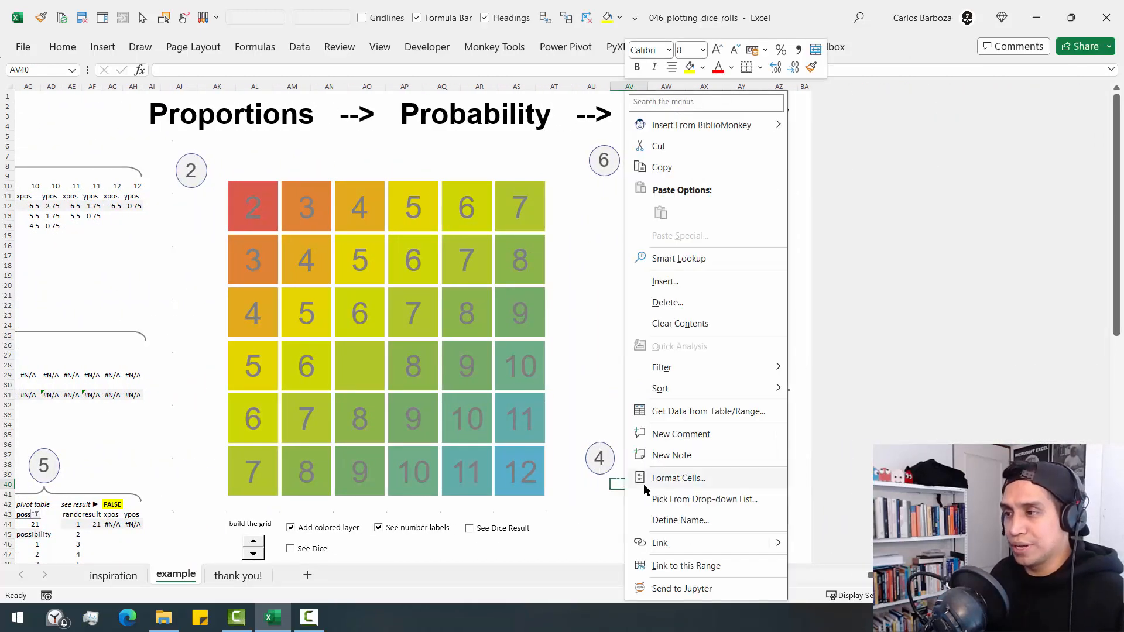
{"action": "key", "text": "Escape"}
{"action": "right_click", "coordinate": [653, 489]}
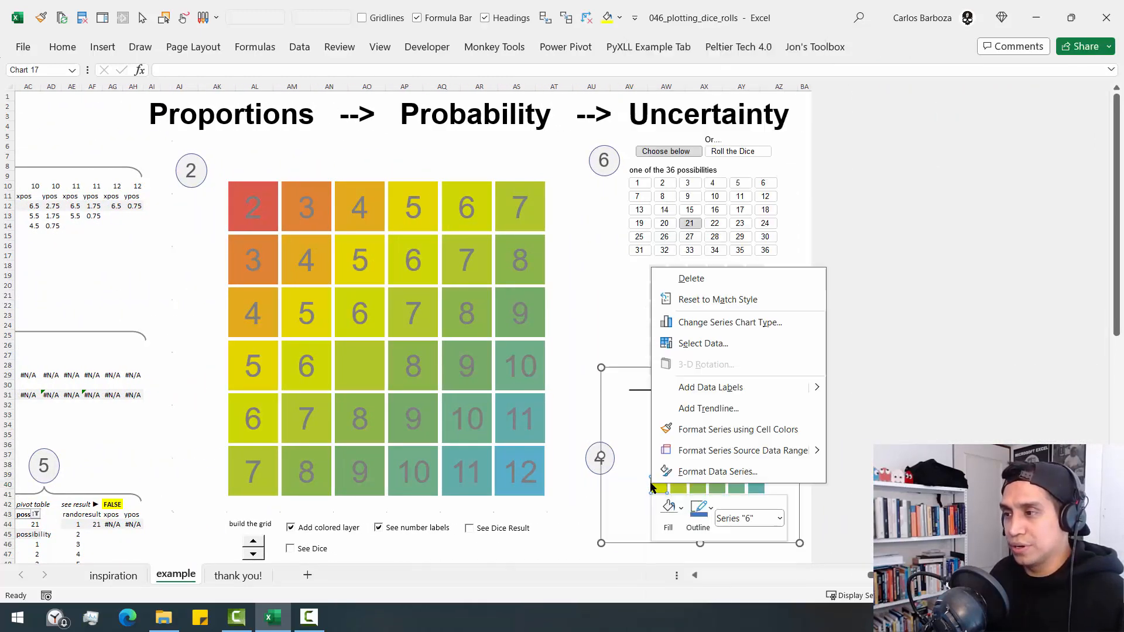
{"action": "left_click", "coordinate": [702, 344]}
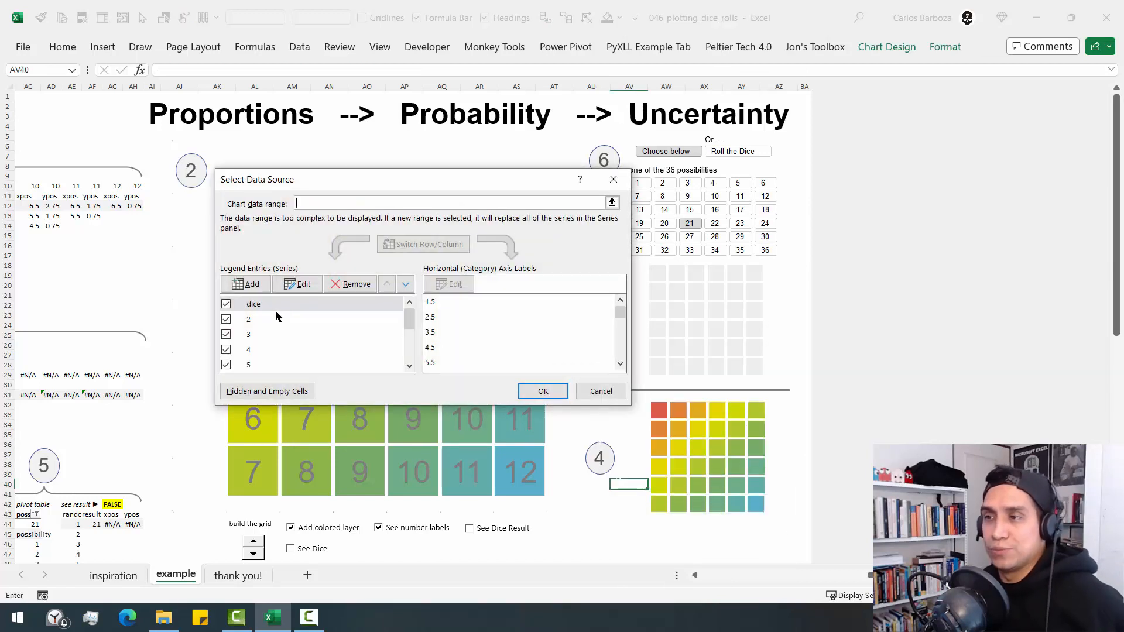
- Examine the small colored chart's series list from dice through 12
{"action": "left_click_drag", "start_coordinate": [410, 320], "coordinate": [351, 375]}
{"action": "left_click", "coordinate": [317, 371]}
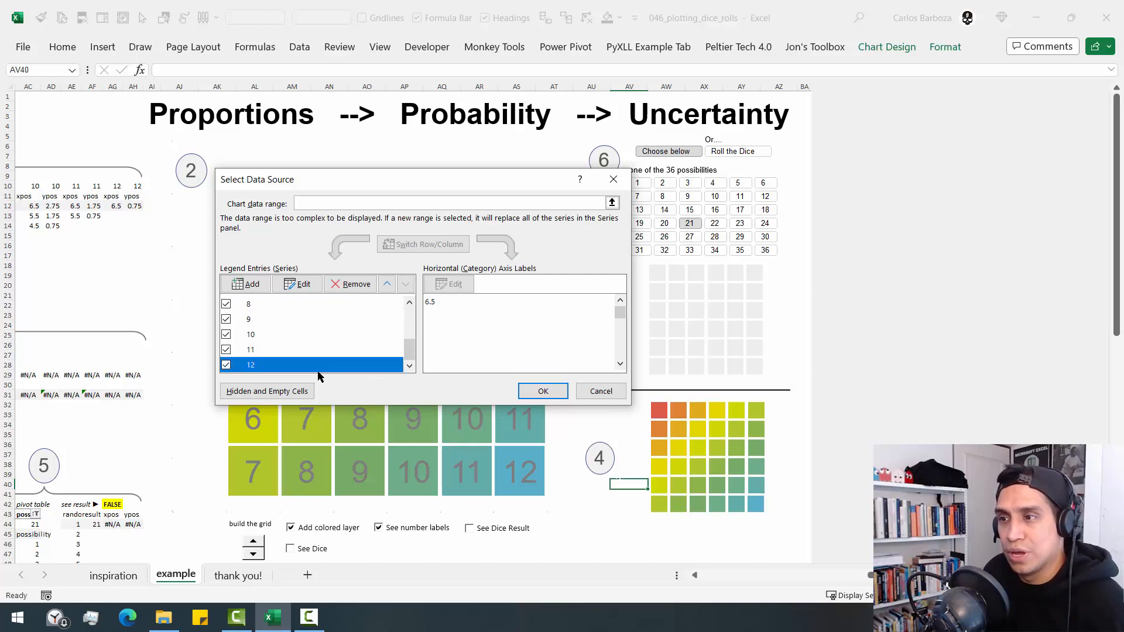
{"action": "left_click_drag", "start_coordinate": [408, 351], "coordinate": [420, 315]}
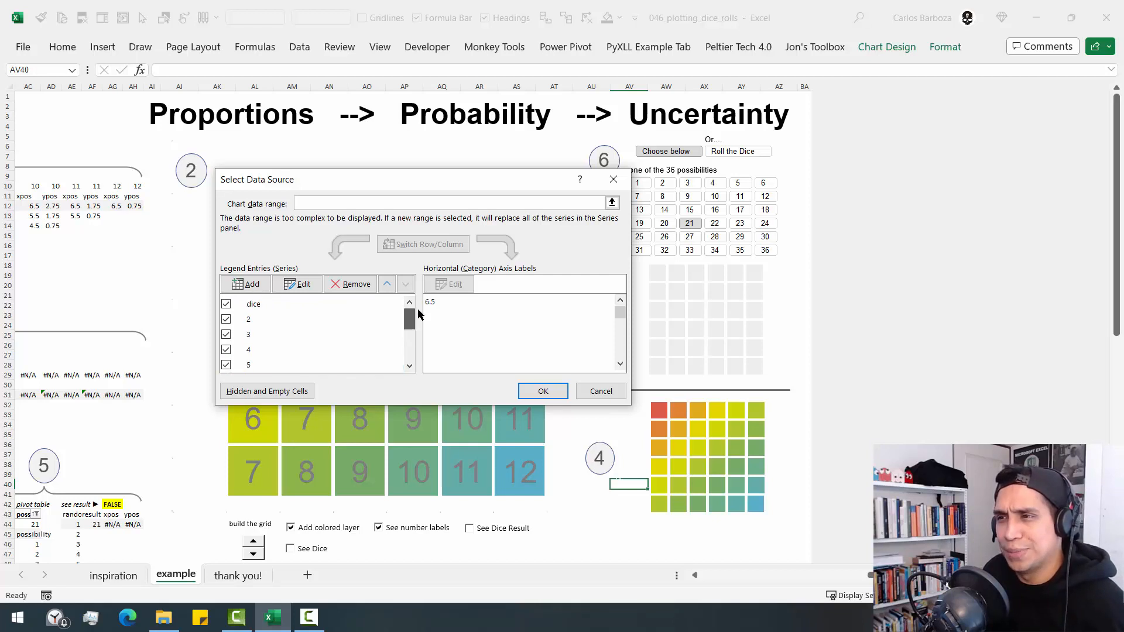
- Remove the dice series from the small colored chart's data source and apply the change
{"action": "left_click", "coordinate": [268, 309]}
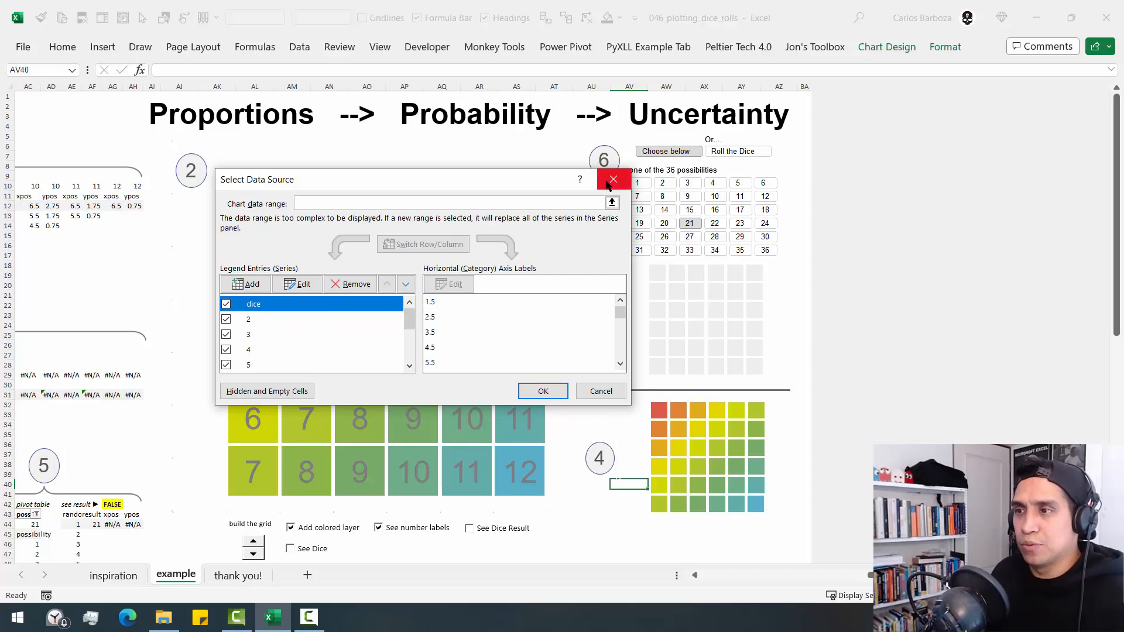
{"action": "left_click", "coordinate": [344, 293]}
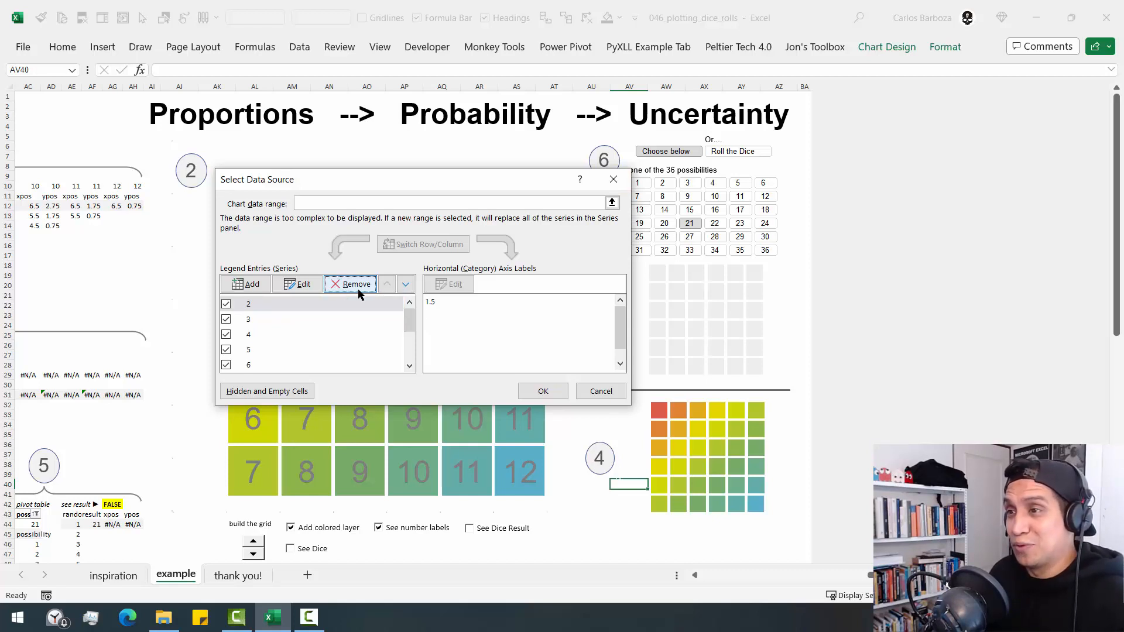
{"action": "left_click", "coordinate": [535, 390]}
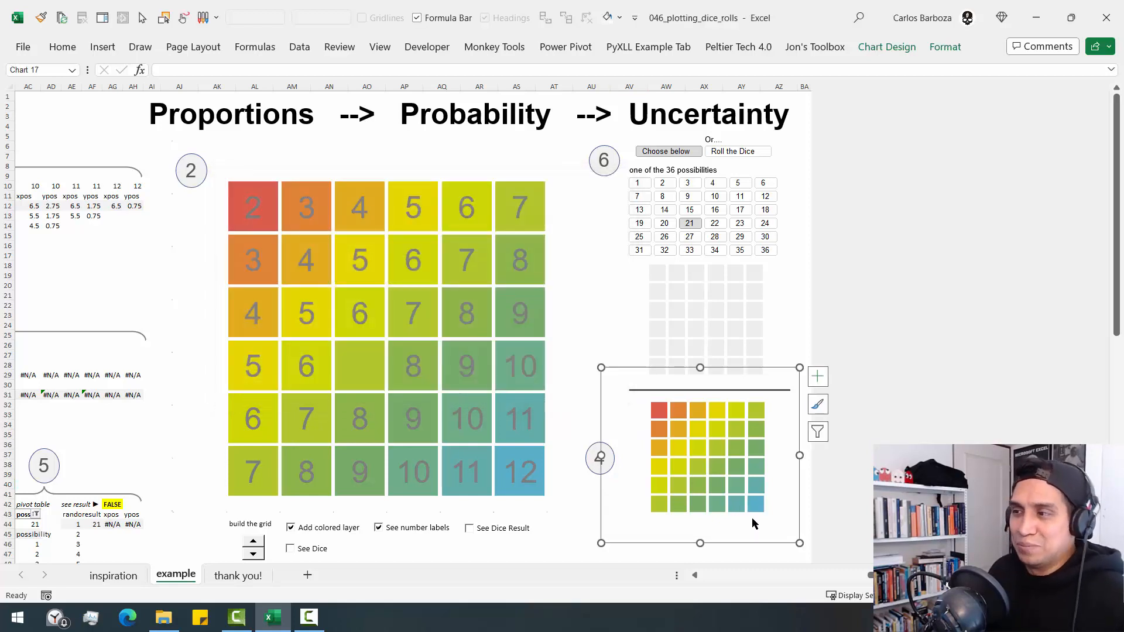
- Select series 8 in the small colored chart and examine its source columns in the dynamic arrays, leaving the chart deselected
{"action": "left_click", "coordinate": [726, 466]}
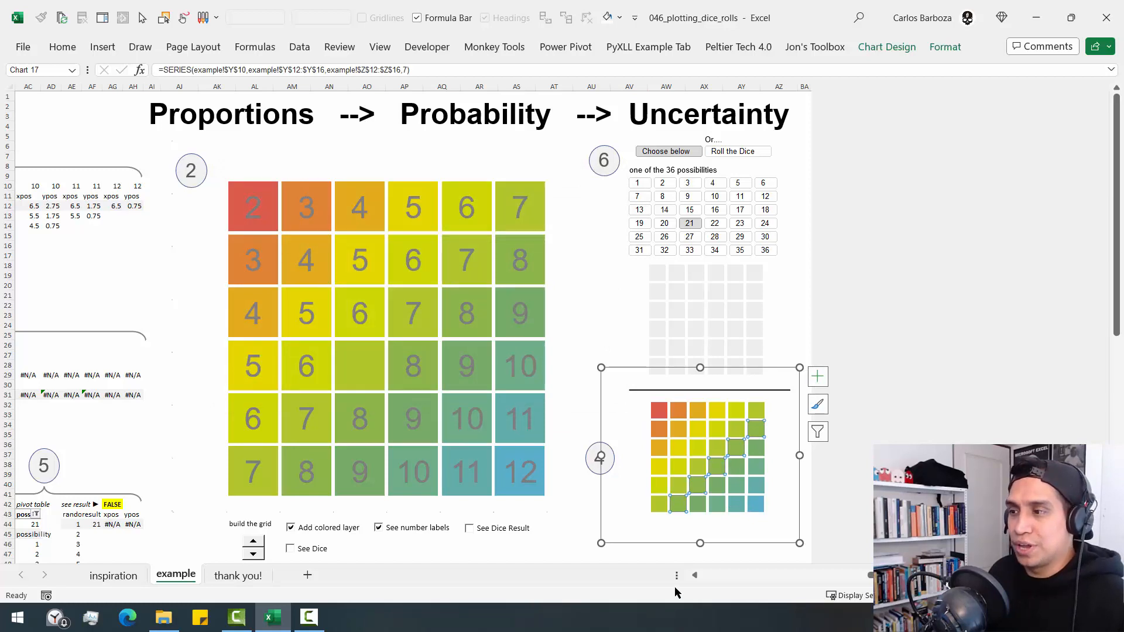
{"action": "left_click", "coordinate": [694, 578]}
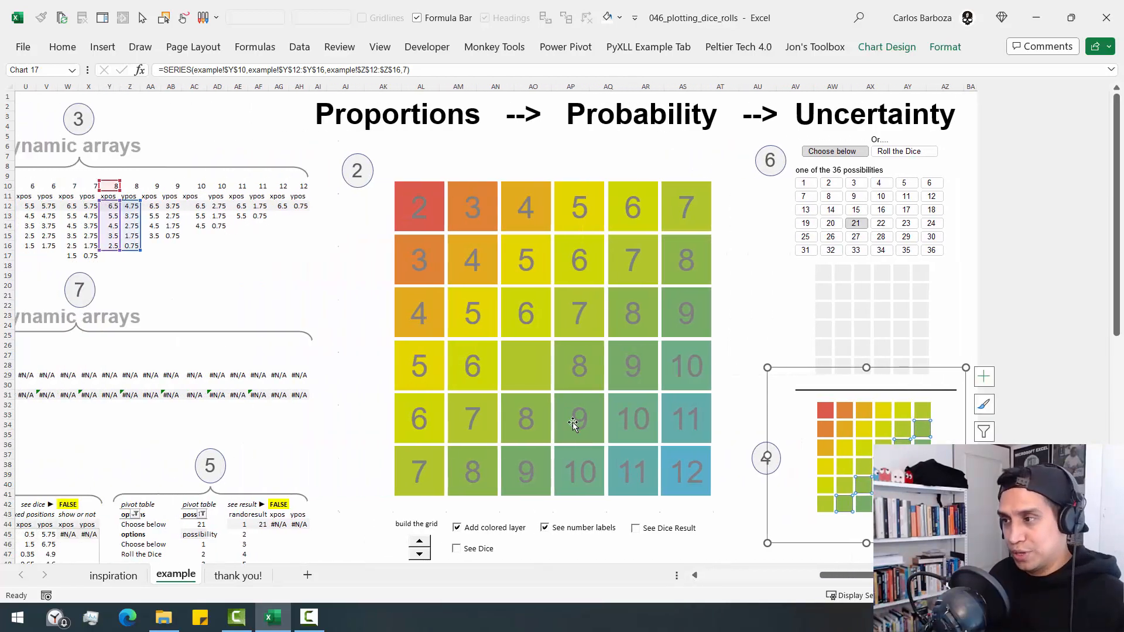
{"action": "left_click", "coordinate": [733, 506]}
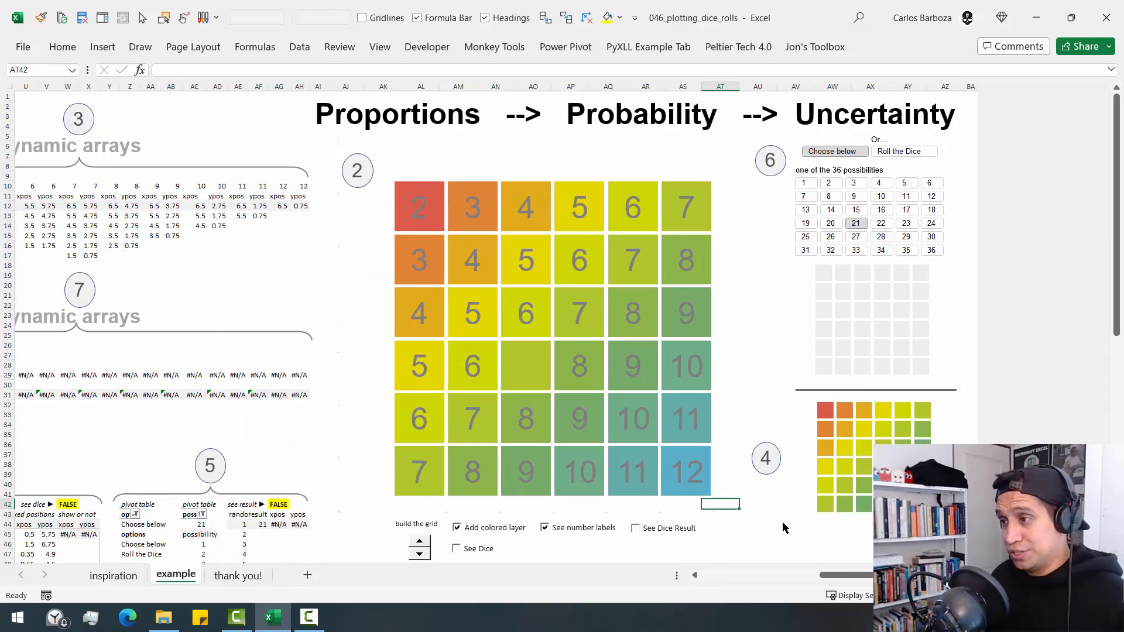
- Reopen the small colored chart's data source list, check that the dice series is listed, and close it without changes
{"action": "right_click", "coordinate": [844, 504]}
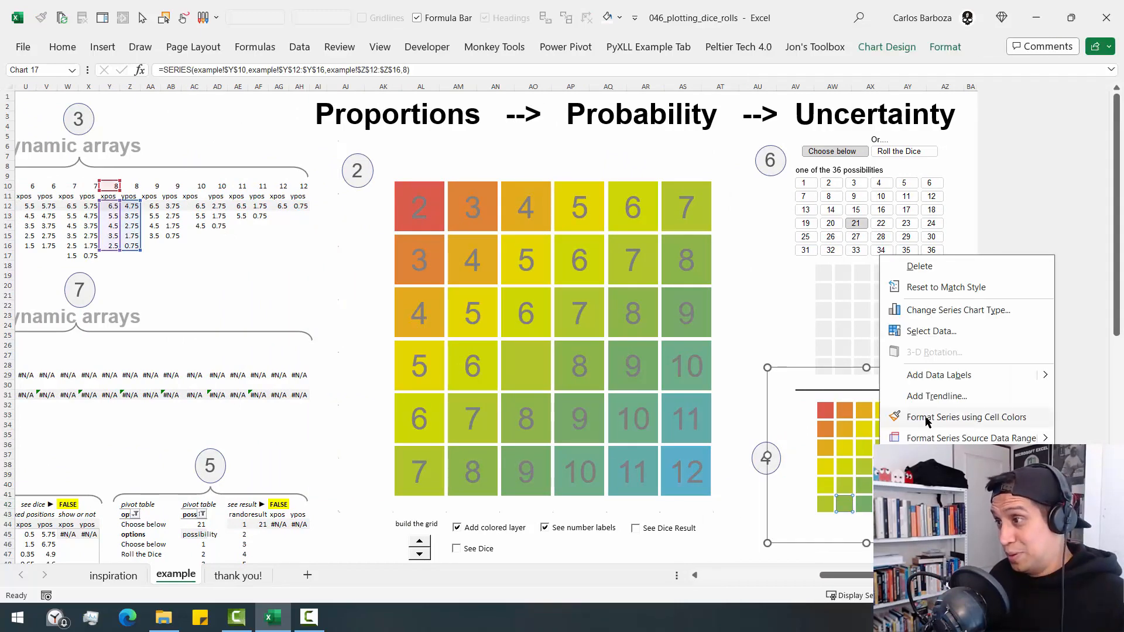
{"action": "left_click", "coordinate": [931, 332]}
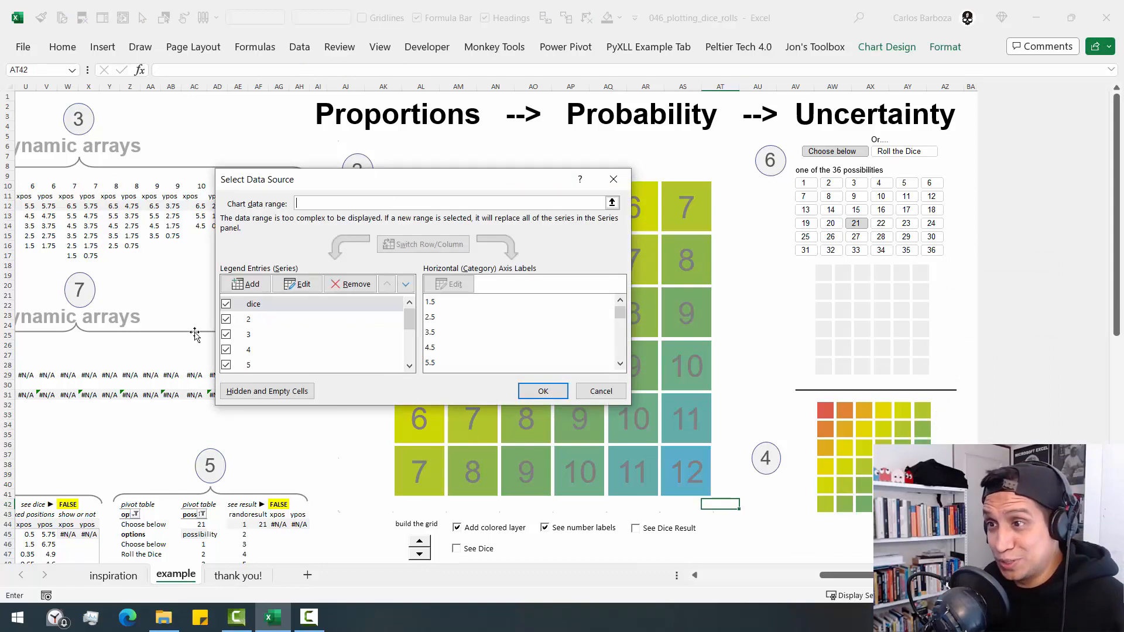
{"action": "left_click", "coordinate": [604, 392]}
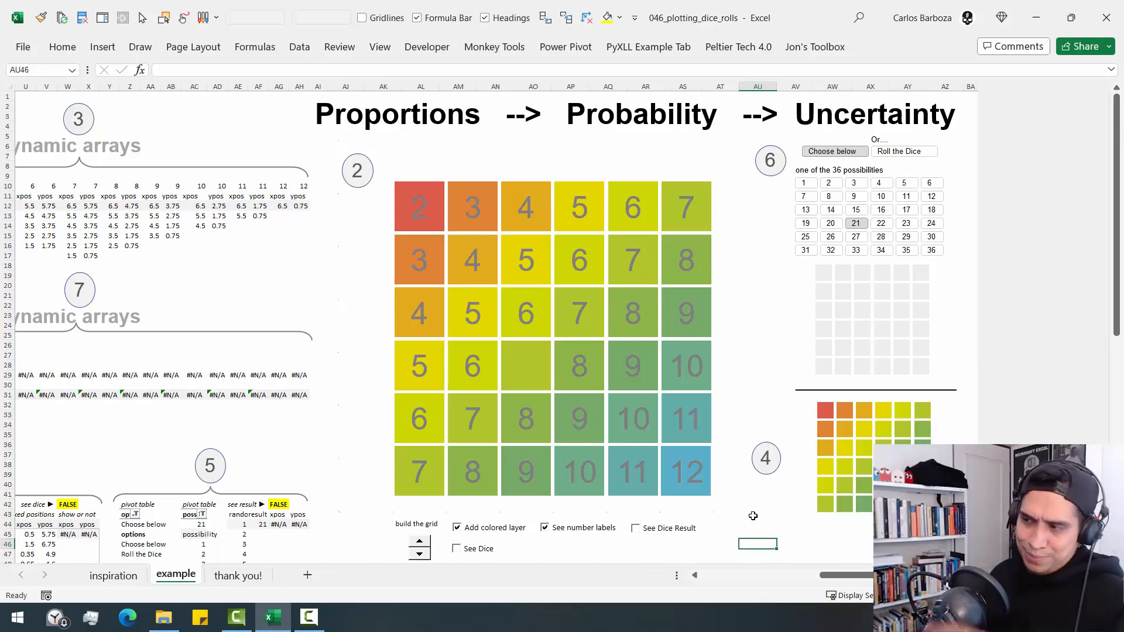
- Examine the section 5 pivot tables and the options and possibility source lists beneath them
{"action": "key", "text": "ctrl+Right"}
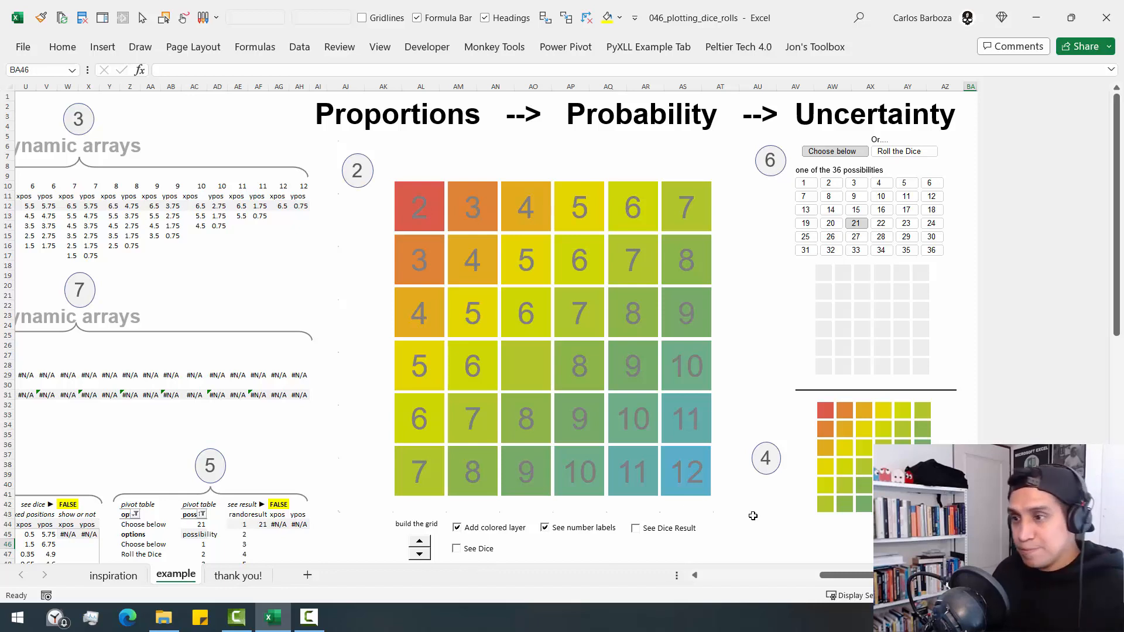
{"action": "scroll", "coordinate": [358, 442], "scroll_direction": "down", "scroll_amount": 1}
{"action": "scroll", "coordinate": [358, 441], "scroll_direction": "down", "scroll_amount": 4}
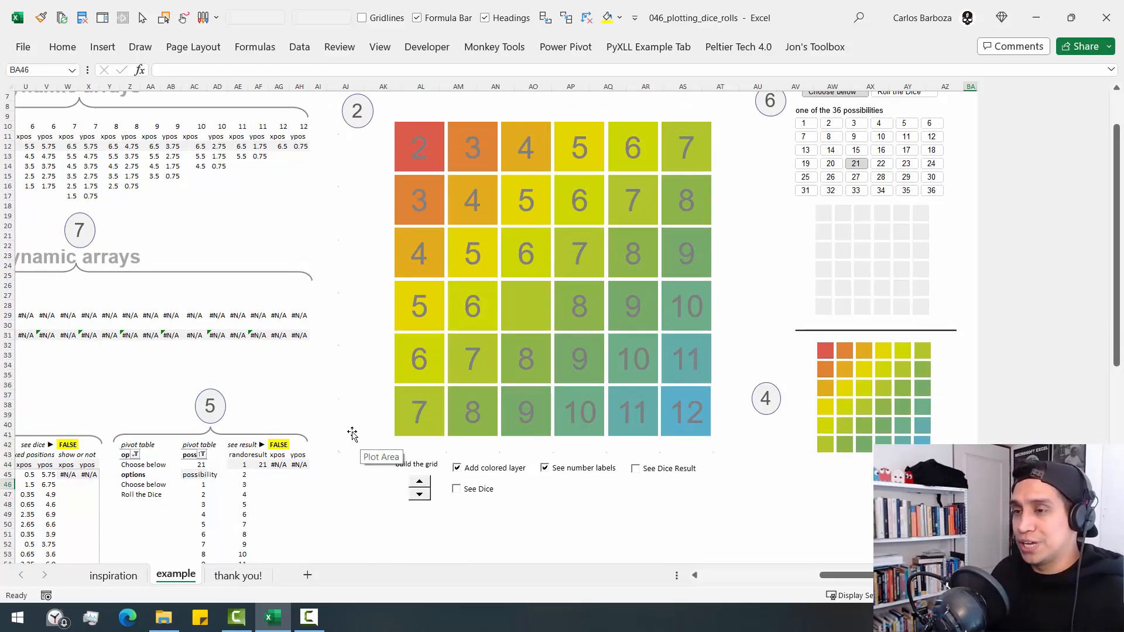
{"action": "scroll", "coordinate": [187, 349], "scroll_direction": "down", "scroll_amount": 5}
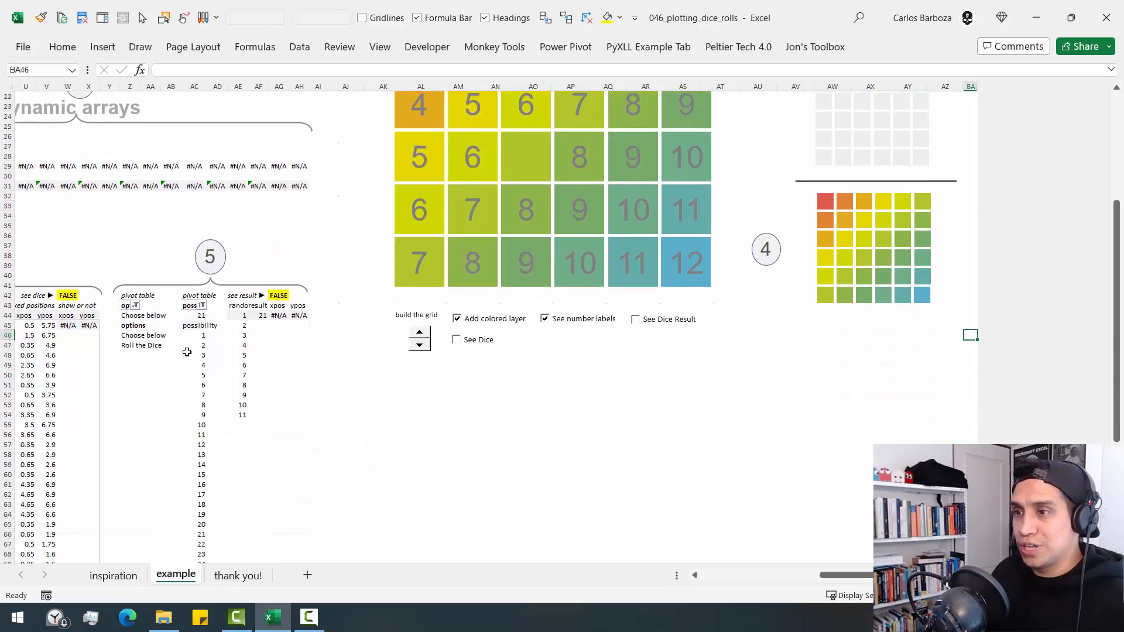
{"action": "left_click", "coordinate": [134, 226]}
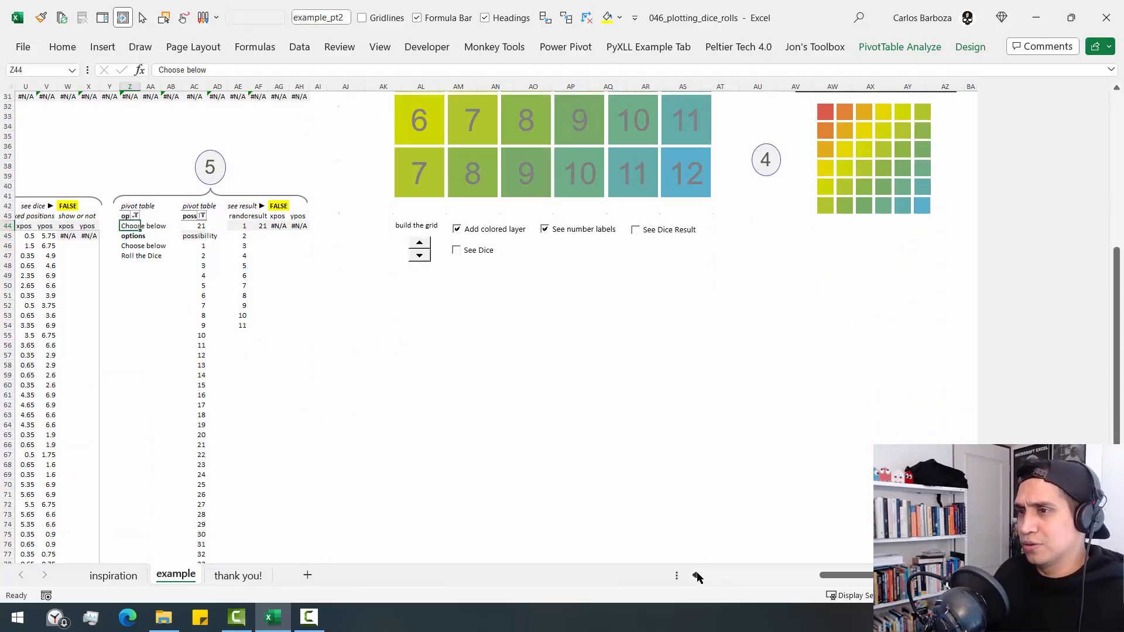
{"action": "left_click", "coordinate": [697, 575]}
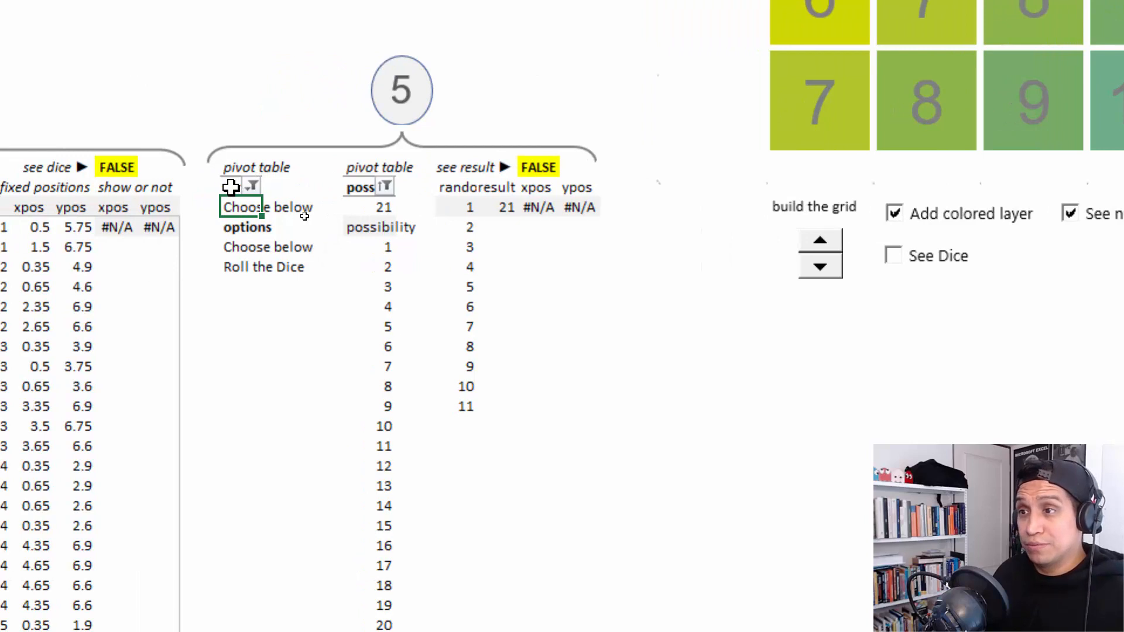
{"action": "left_click_drag", "start_coordinate": [220, 186], "coordinate": [243, 256]}
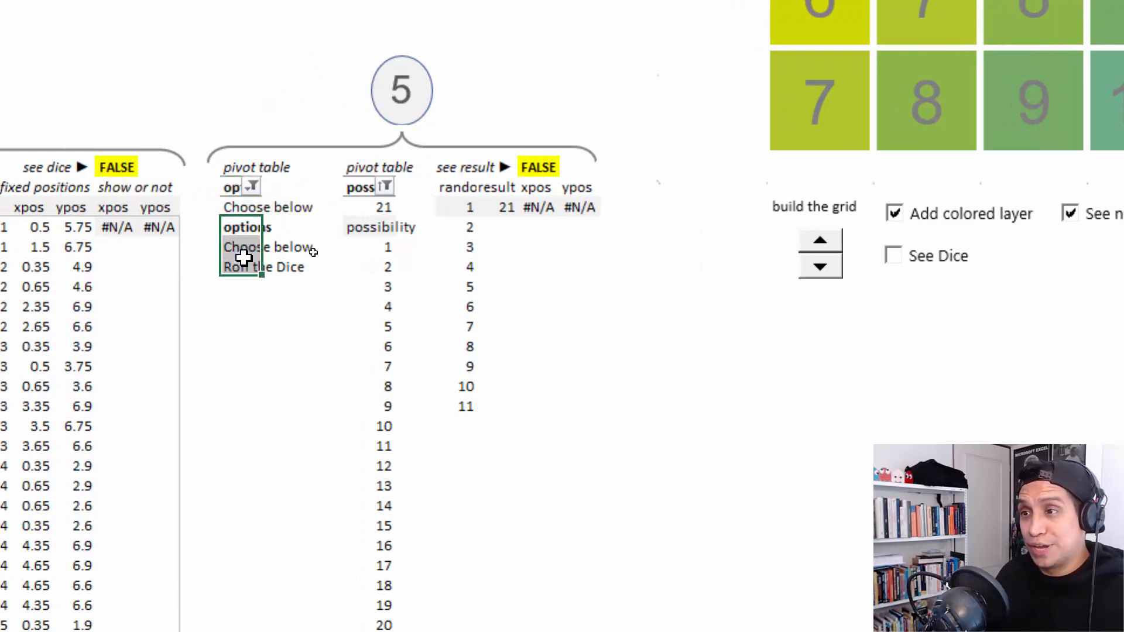
{"action": "left_click", "coordinate": [368, 193]}
{"action": "left_click_drag", "start_coordinate": [368, 195], "coordinate": [359, 280]}
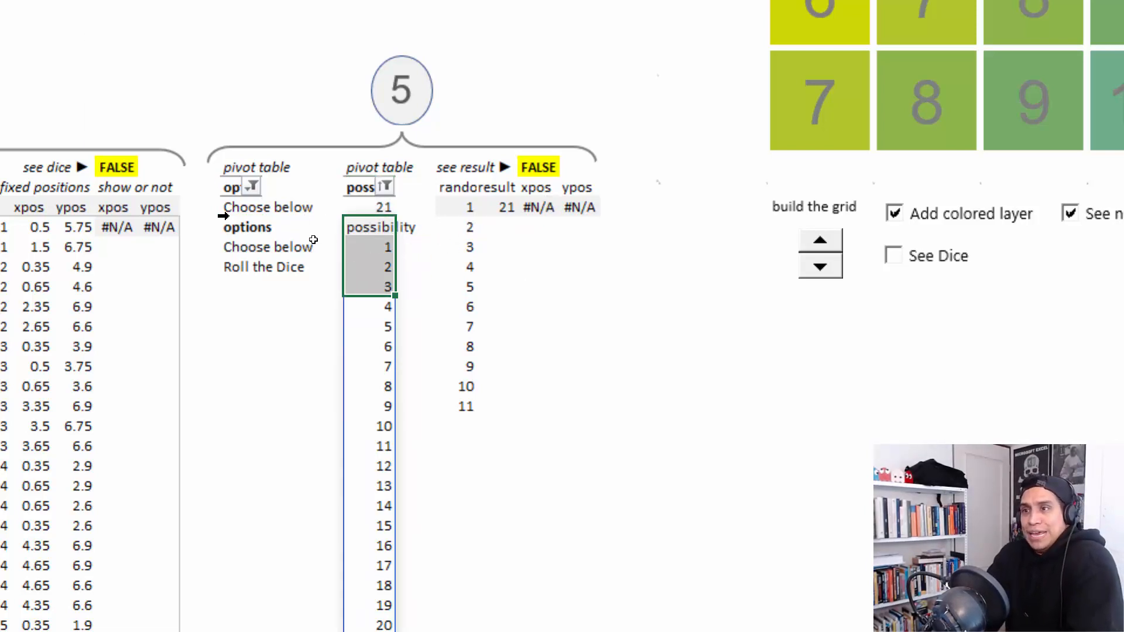
- Create a pivot table from the options list in Z45:Z47 on a new worksheet
{"action": "left_click", "coordinate": [255, 231]}
{"action": "left_click_drag", "start_coordinate": [255, 231], "coordinate": [264, 286]}
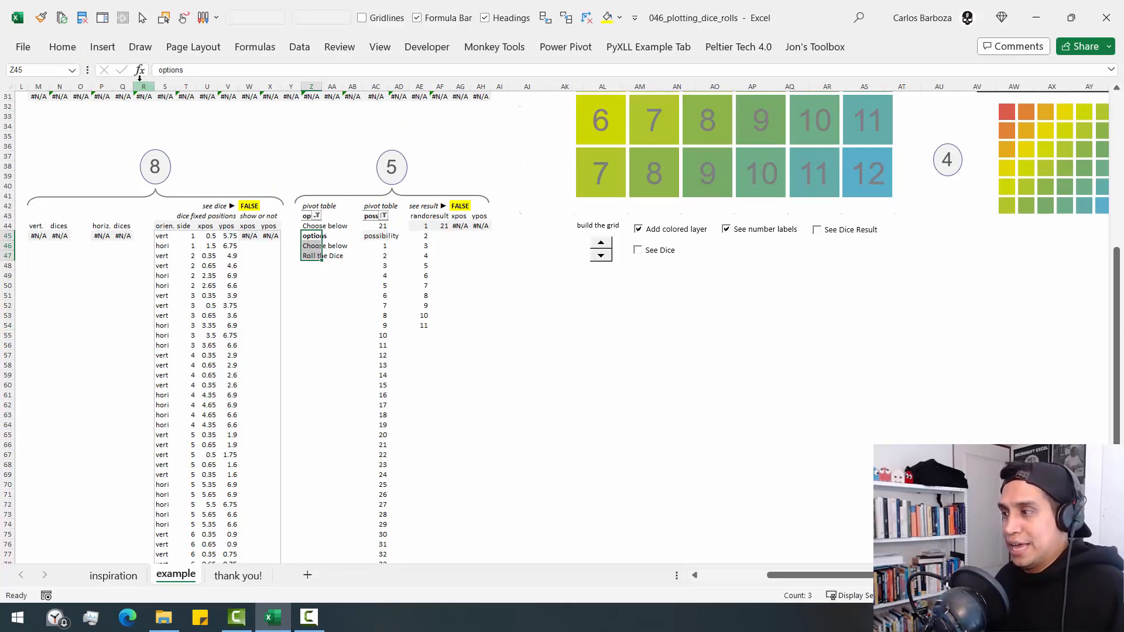
{"action": "left_click", "coordinate": [125, 47]}
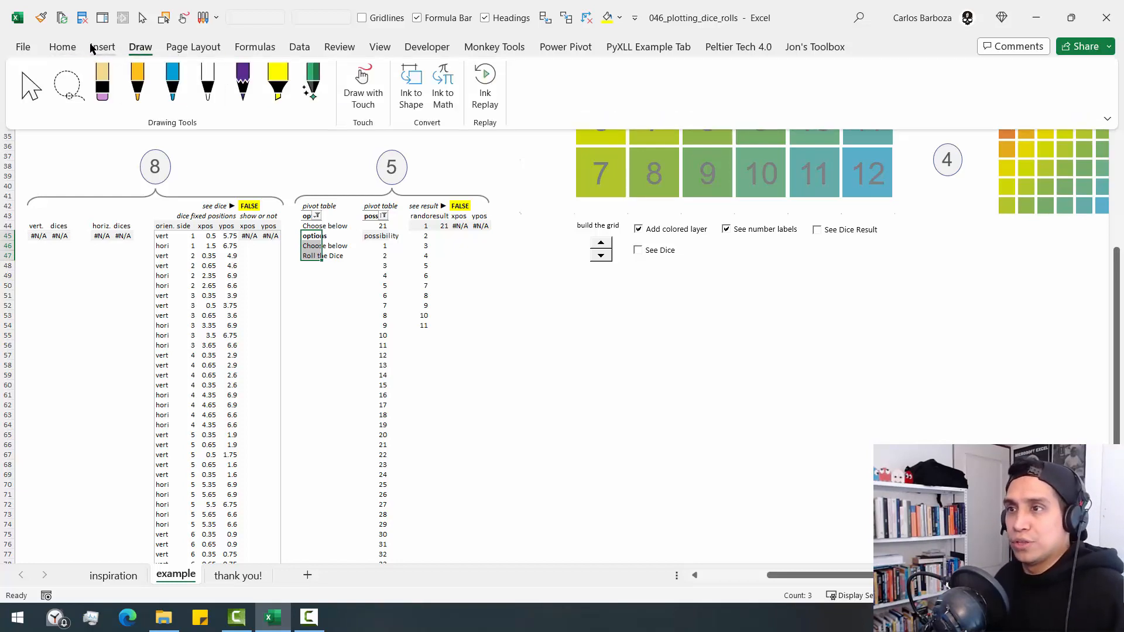
{"action": "left_click", "coordinate": [102, 47]}
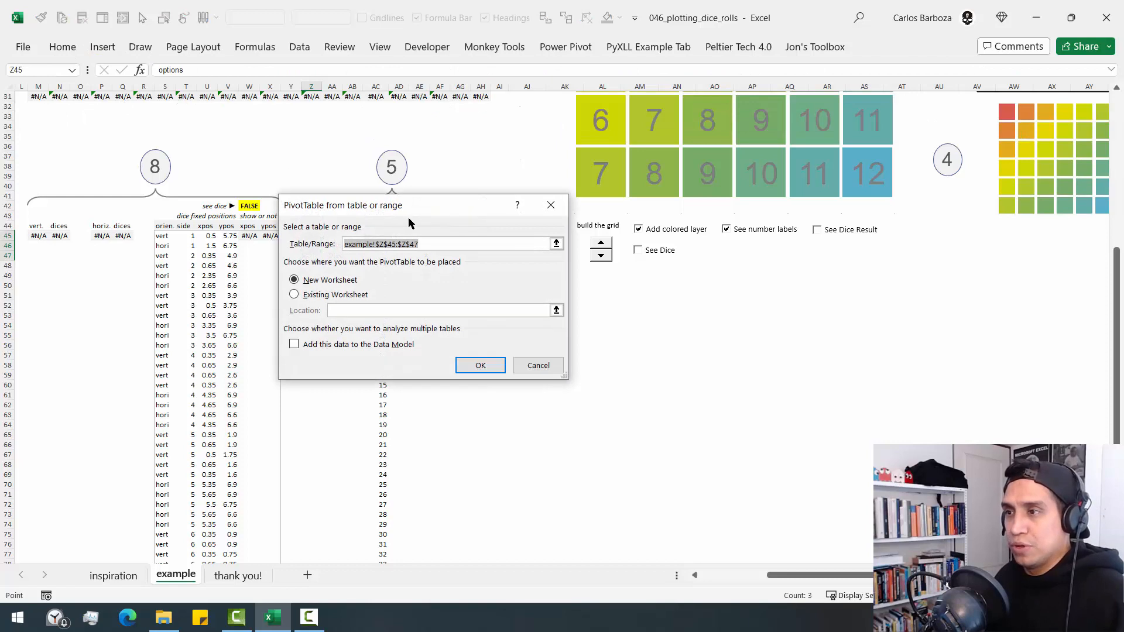
{"action": "left_click_drag", "start_coordinate": [409, 217], "coordinate": [632, 287]}
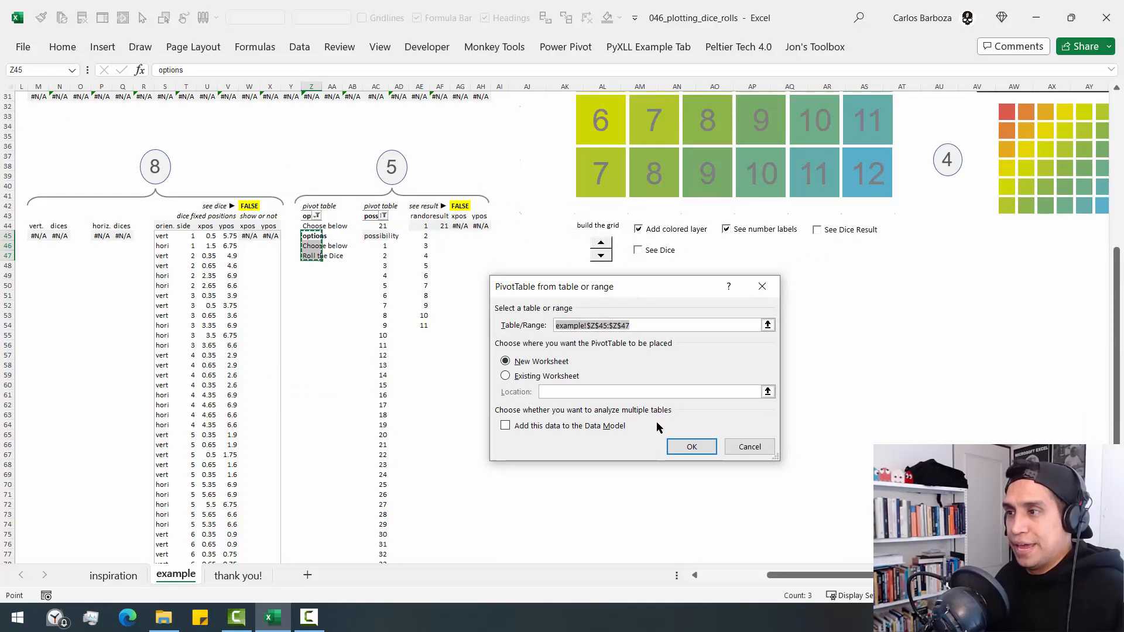
{"action": "left_click", "coordinate": [699, 452]}
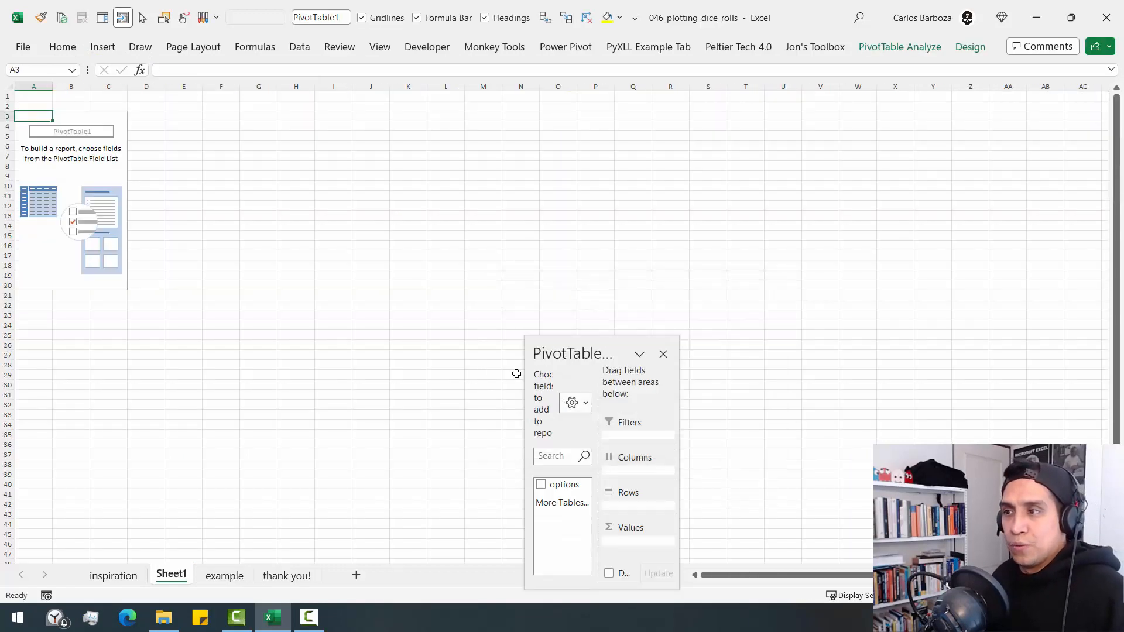
- Try the PivotTable field list docked and widened with stacked sections, and return it to the side-by-side layout
{"action": "left_click_drag", "start_coordinate": [621, 347], "coordinate": [1013, 125]}
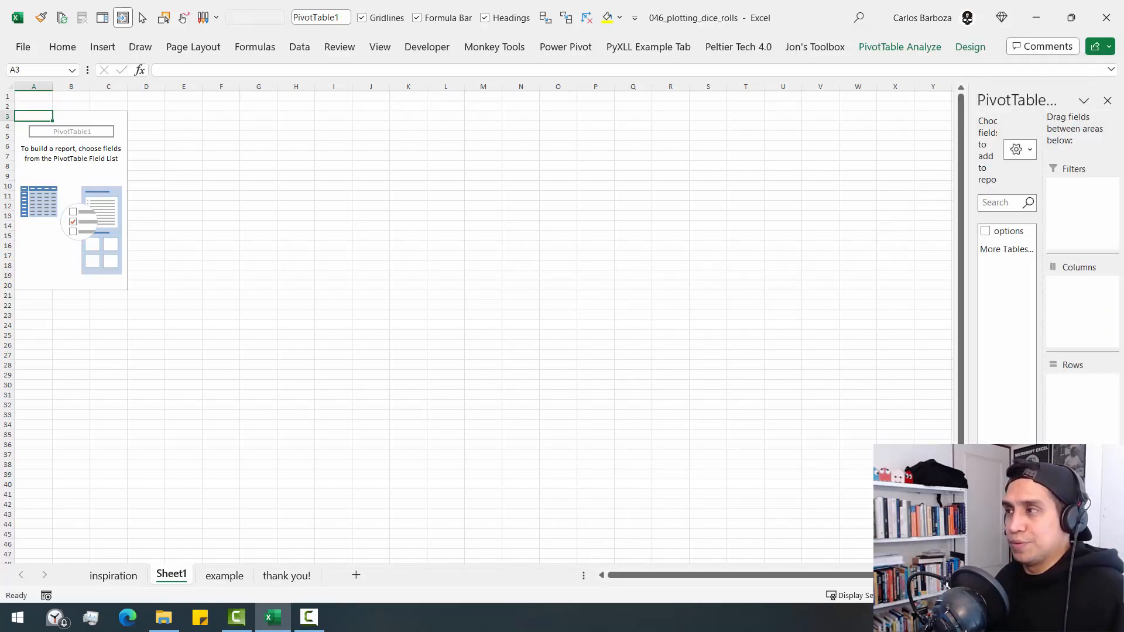
{"action": "left_click", "coordinate": [1017, 150]}
{"action": "left_click", "coordinate": [1017, 181]}
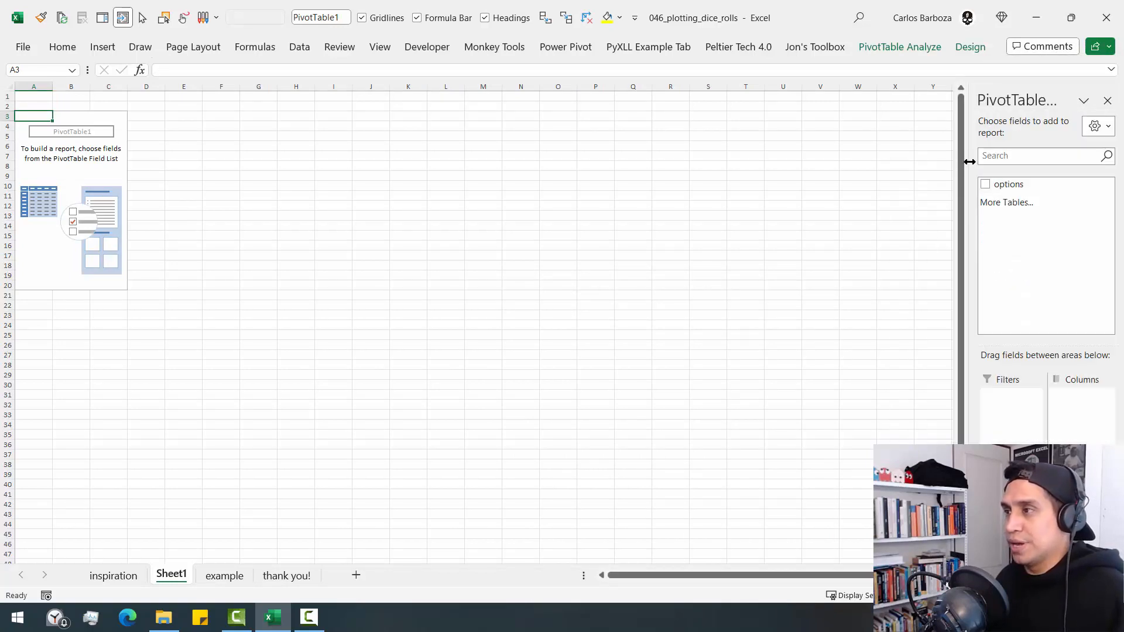
{"action": "left_click_drag", "start_coordinate": [971, 159], "coordinate": [871, 159]}
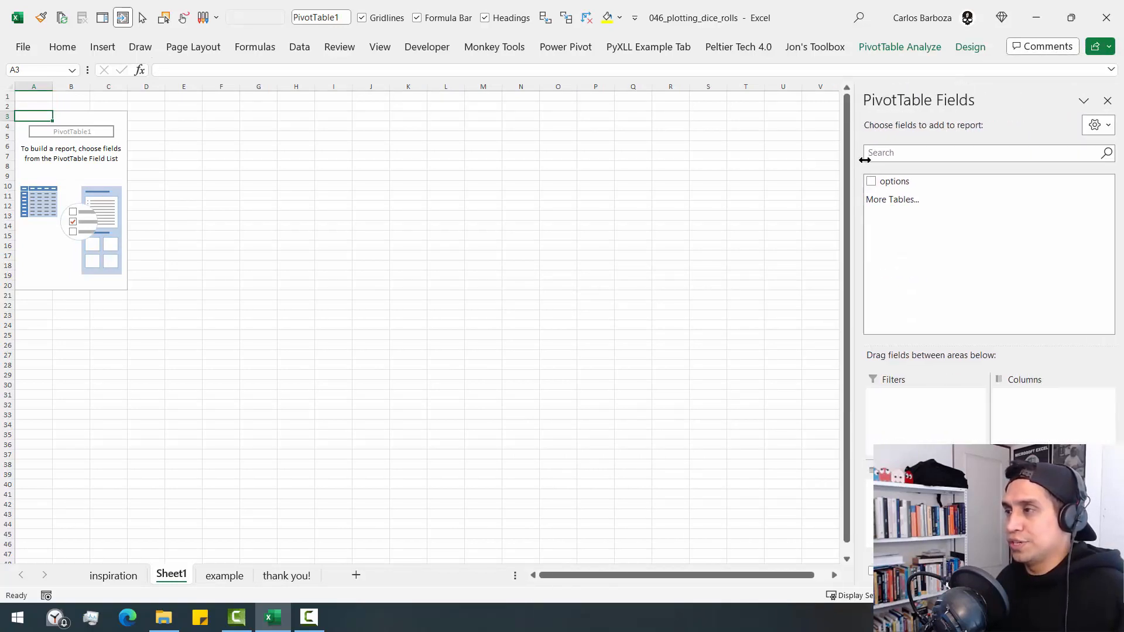
{"action": "left_click", "coordinate": [1094, 125]}
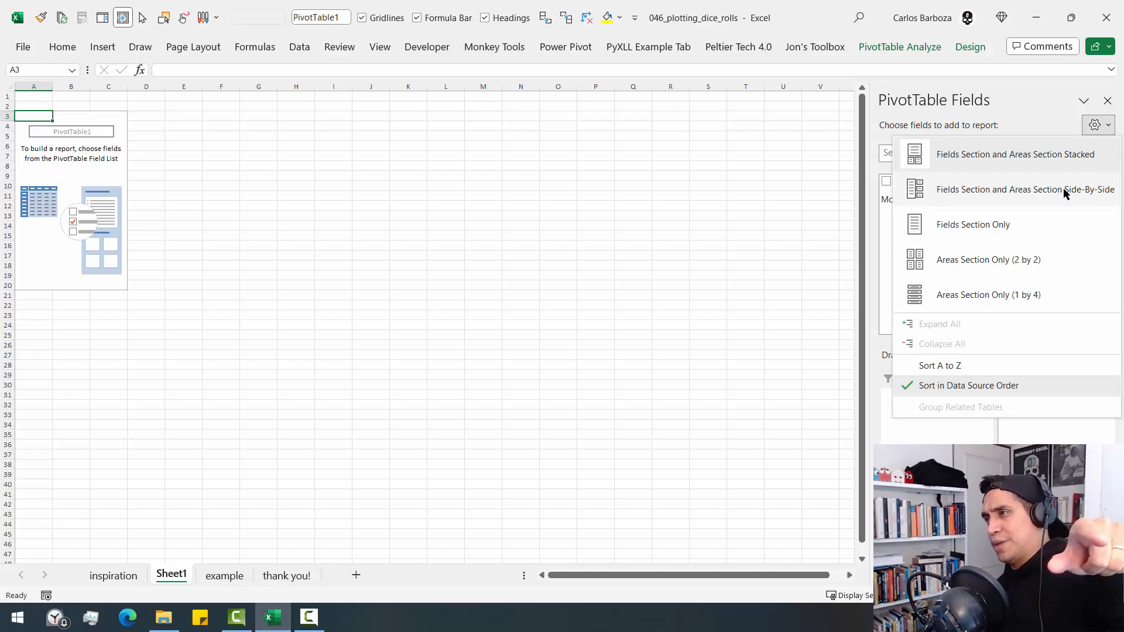
{"action": "left_click", "coordinate": [1065, 193]}
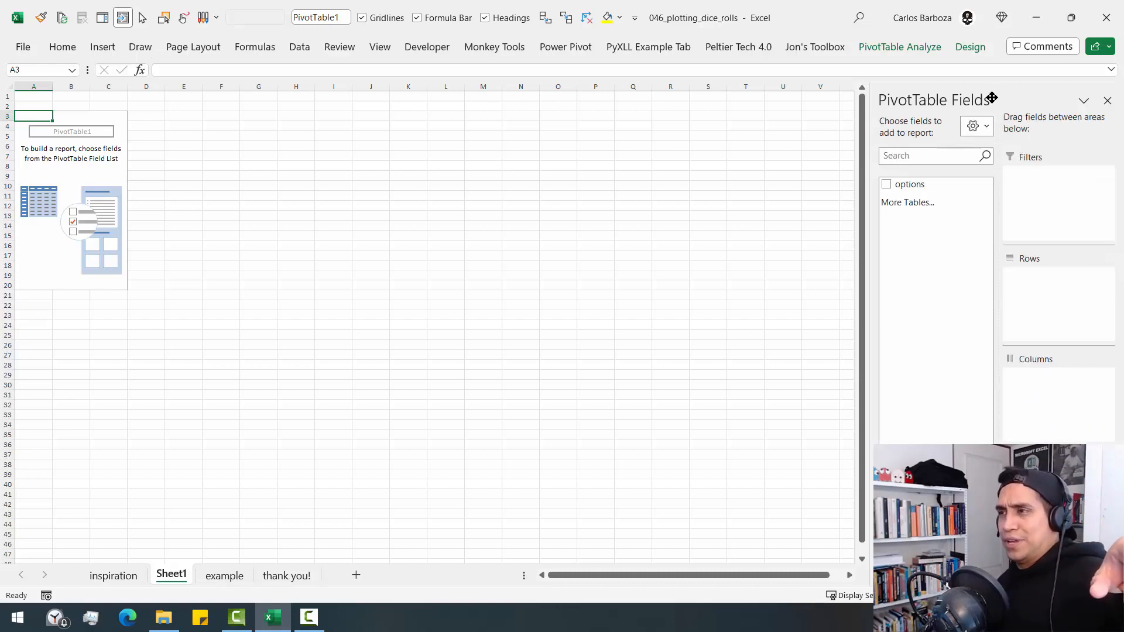
- Float and enlarge the PivotTable field list, add the options field to the rows, and close the list
{"action": "left_click_drag", "start_coordinate": [992, 98], "coordinate": [233, 87]}
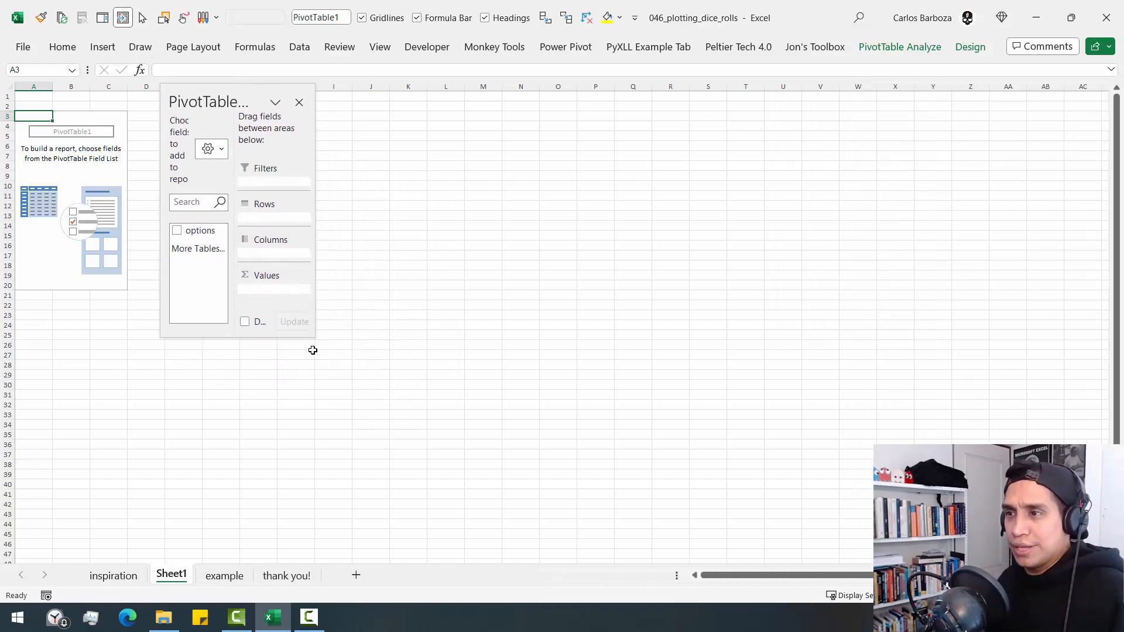
{"action": "left_click_drag", "start_coordinate": [314, 338], "coordinate": [389, 589]}
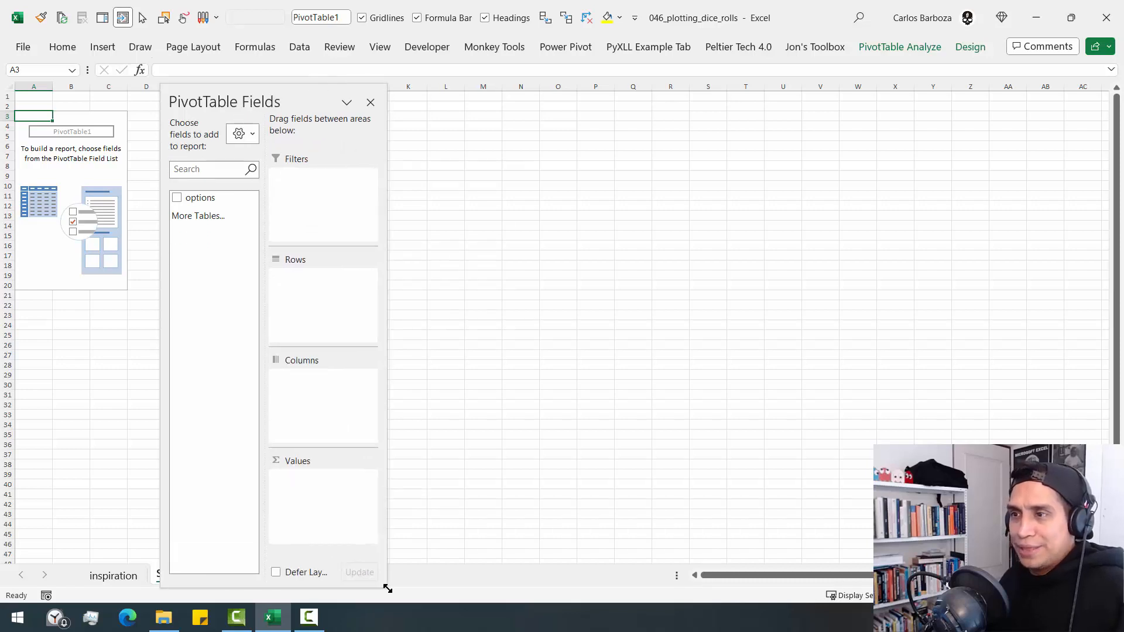
{"action": "left_click_drag", "start_coordinate": [198, 199], "coordinate": [295, 304]}
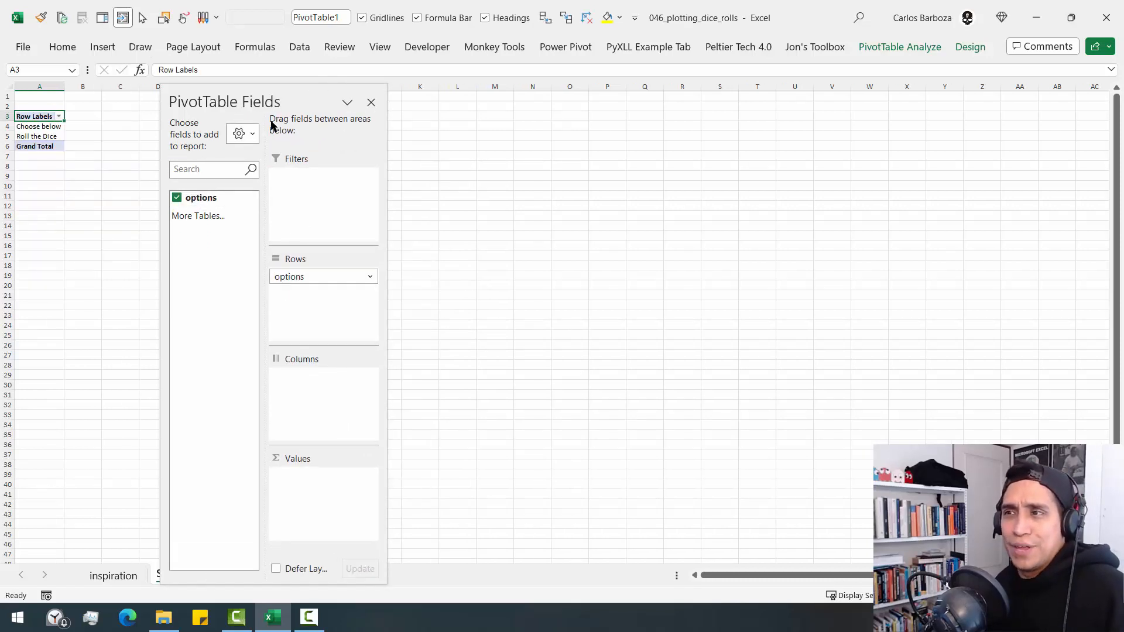
{"action": "left_click", "coordinate": [371, 103]}
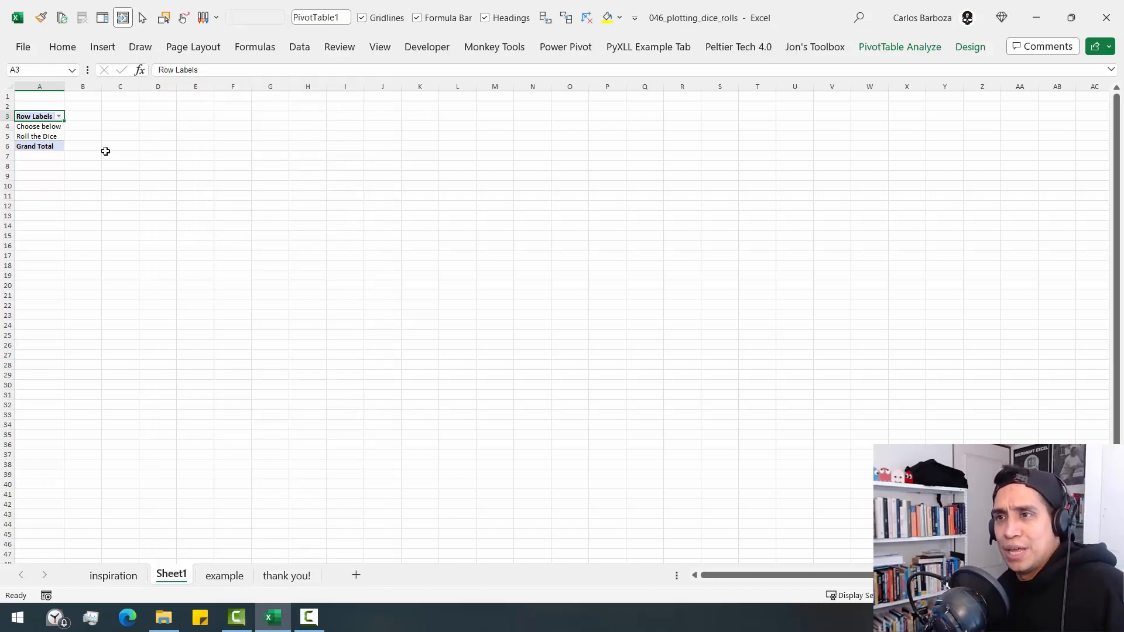
- Turn off autofitting of column widths on update in the new pivot table's options
{"action": "right_click", "coordinate": [55, 150]}
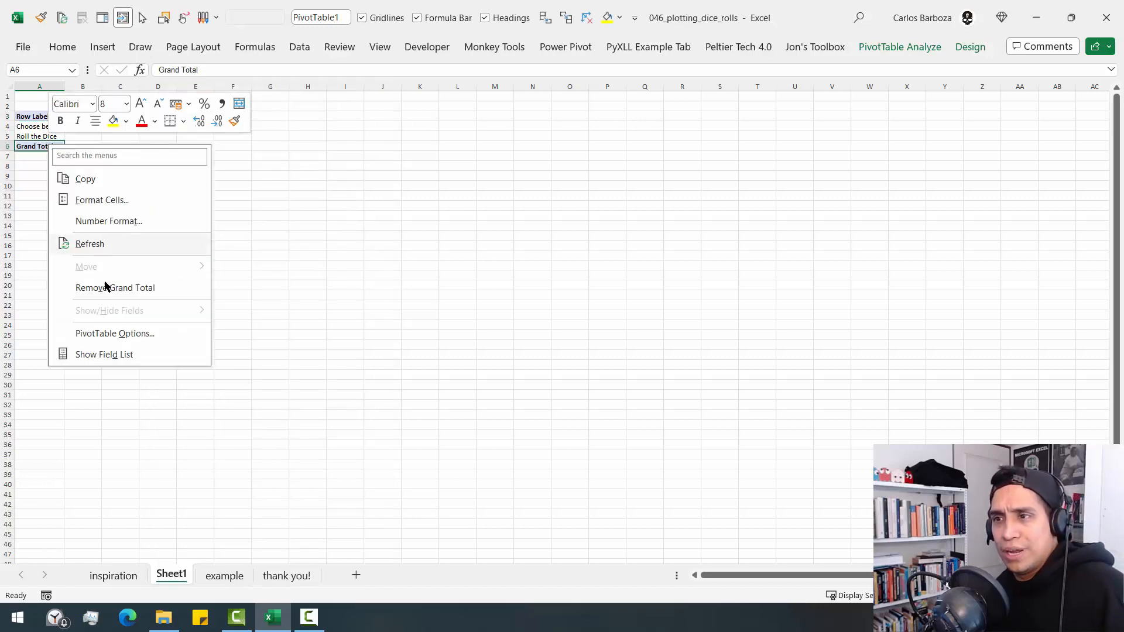
{"action": "left_click", "coordinate": [106, 337]}
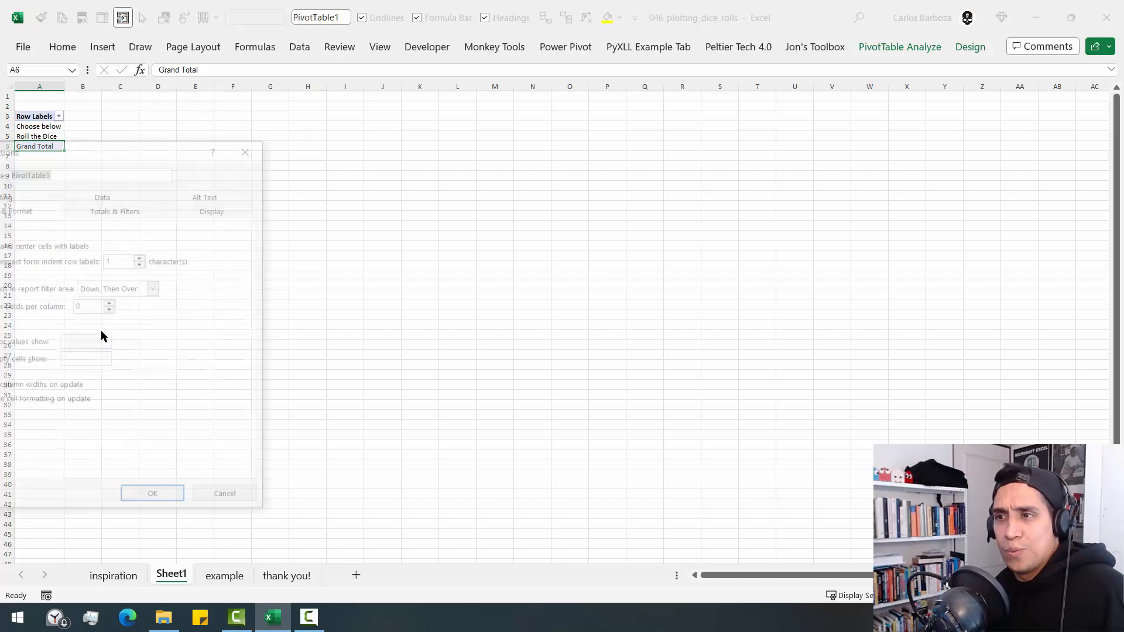
{"action": "left_click_drag", "start_coordinate": [164, 151], "coordinate": [304, 116]}
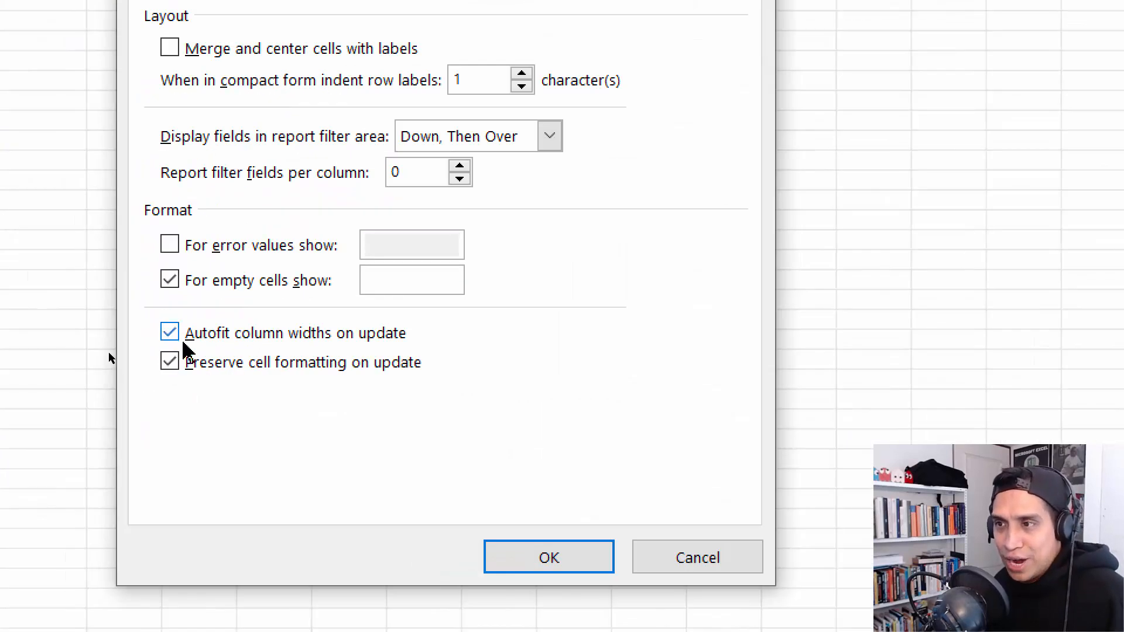
{"action": "left_click", "coordinate": [106, 352]}
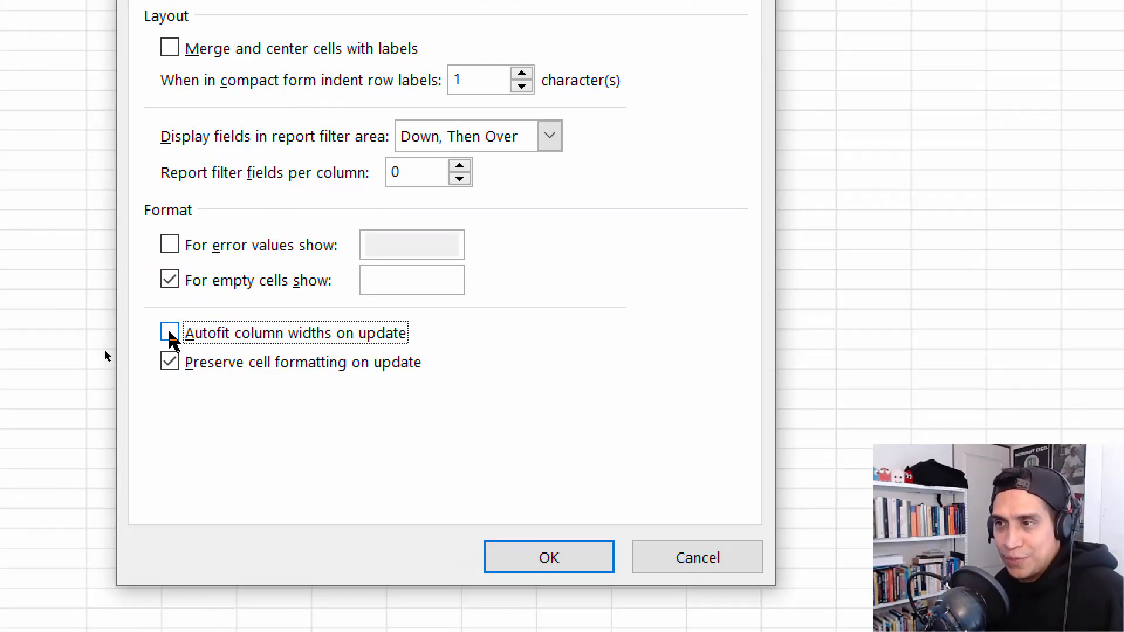
{"action": "left_click", "coordinate": [563, 557]}
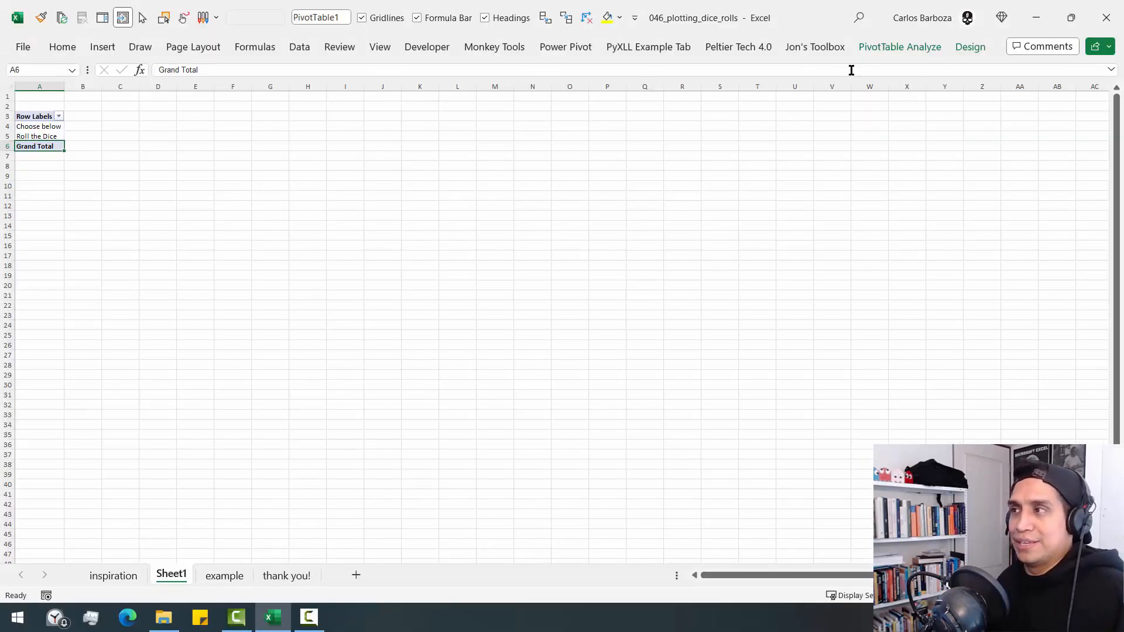
- Apply the second Light style, with thin dark lines and no fill color, to the new pivot table
{"action": "left_click", "coordinate": [970, 49]}
{"action": "left_click", "coordinate": [724, 102]}
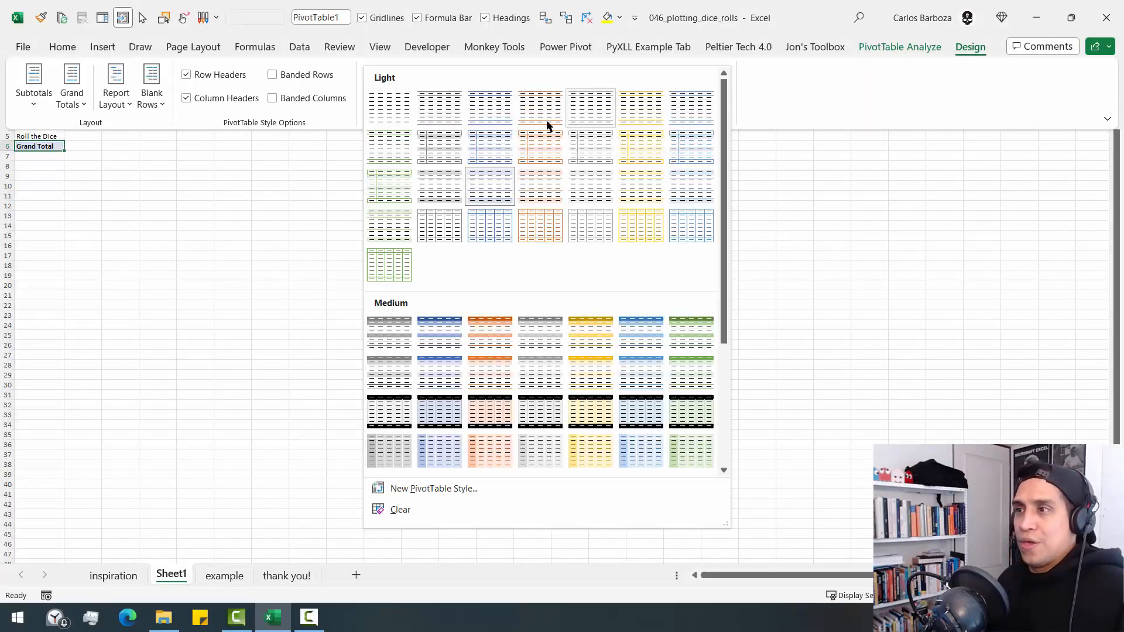
{"action": "left_click", "coordinate": [448, 113]}
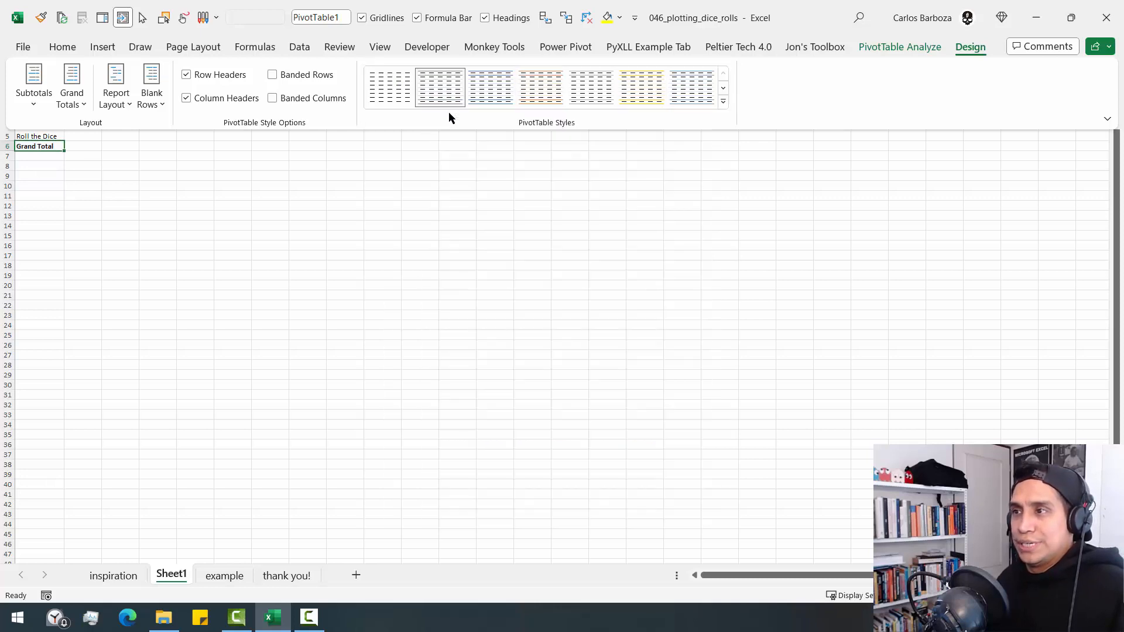
{"action": "left_click", "coordinate": [724, 102]}
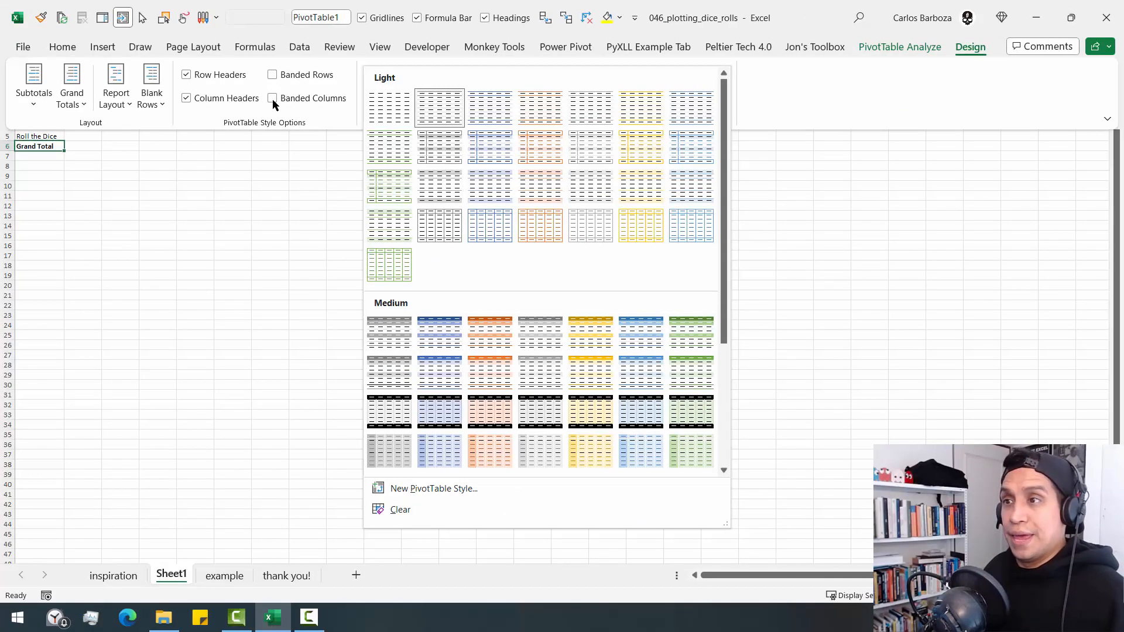
- Show the pivot table in tabular form and turn grand totals off for rows and columns
{"action": "left_click", "coordinate": [115, 100]}
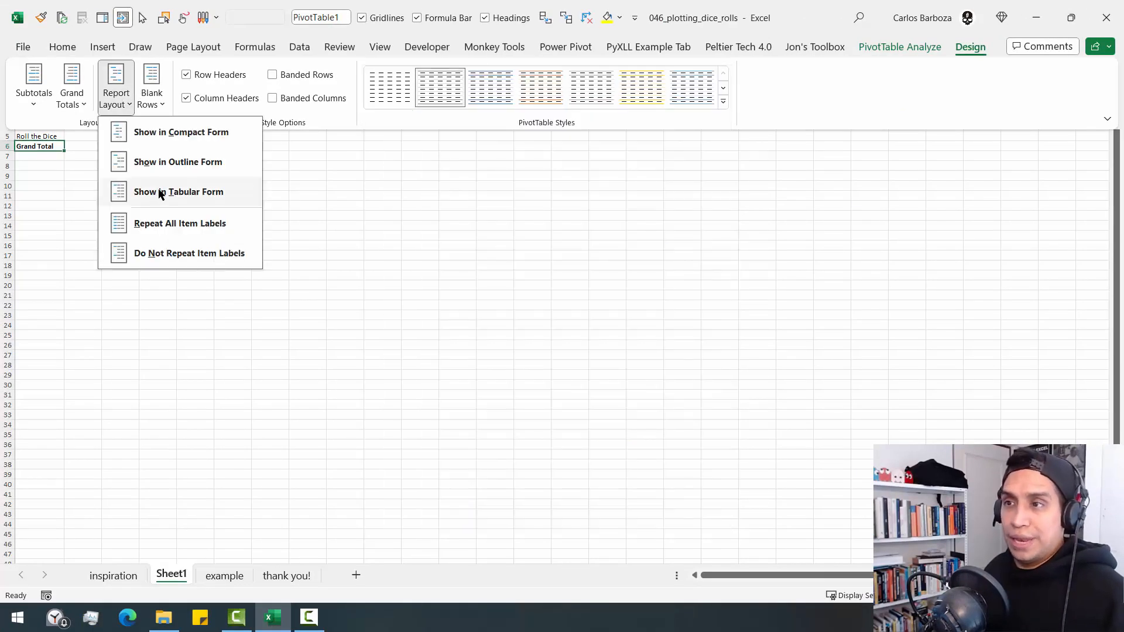
{"action": "left_click", "coordinate": [160, 193]}
{"action": "left_click", "coordinate": [79, 102]}
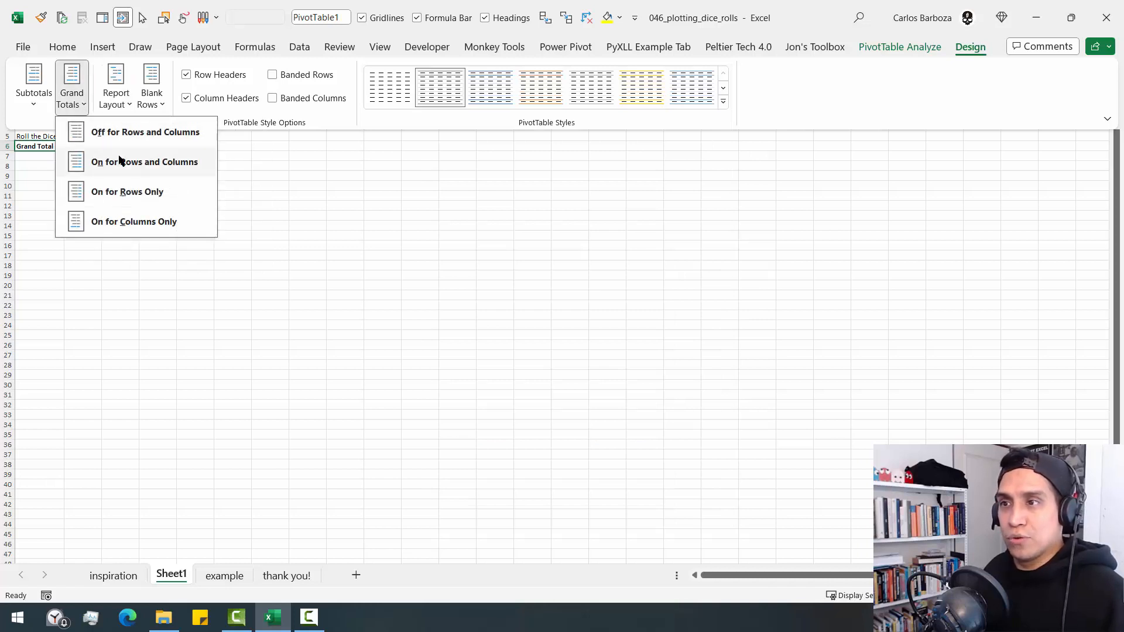
{"action": "left_click", "coordinate": [115, 134]}
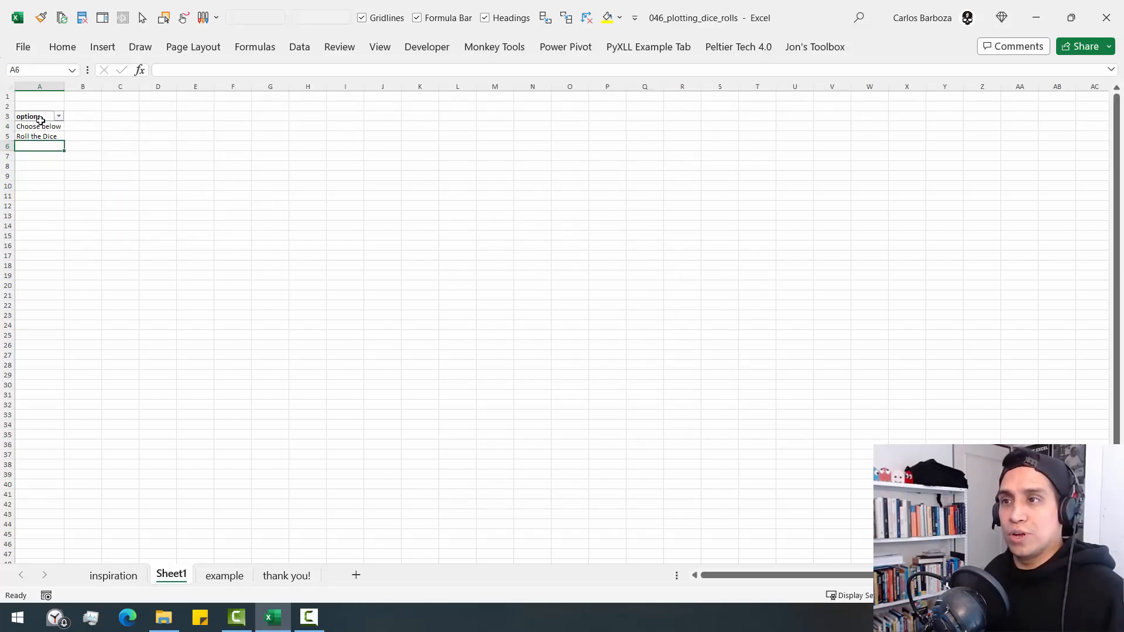
- Copy the finished options pivot table from A3:A5 and paste it at Z57 on the example sheet
{"action": "left_click_drag", "start_coordinate": [40, 120], "coordinate": [48, 136]}
{"action": "key", "text": "ctrl+c"}
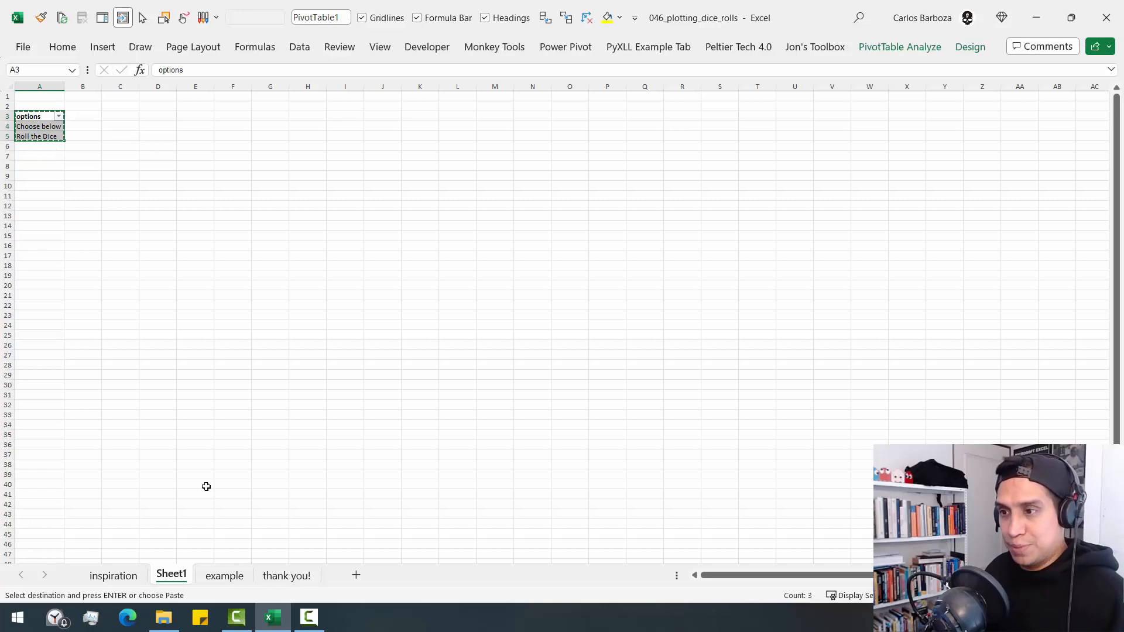
{"action": "left_click", "coordinate": [224, 575]}
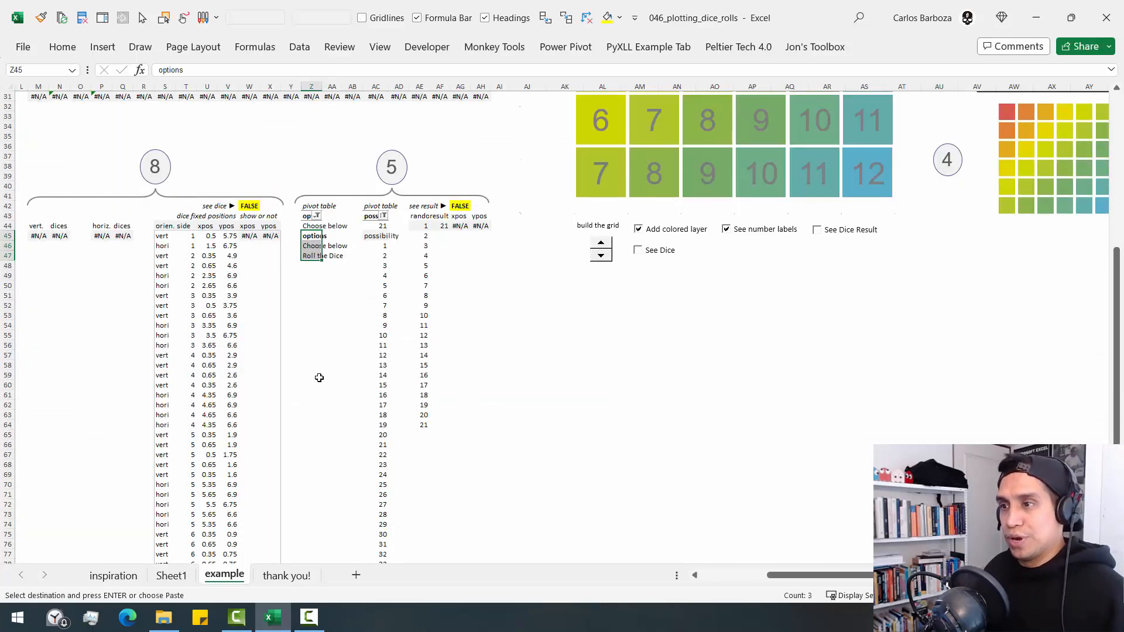
{"action": "left_click", "coordinate": [311, 355]}
{"action": "key", "text": "Return"}
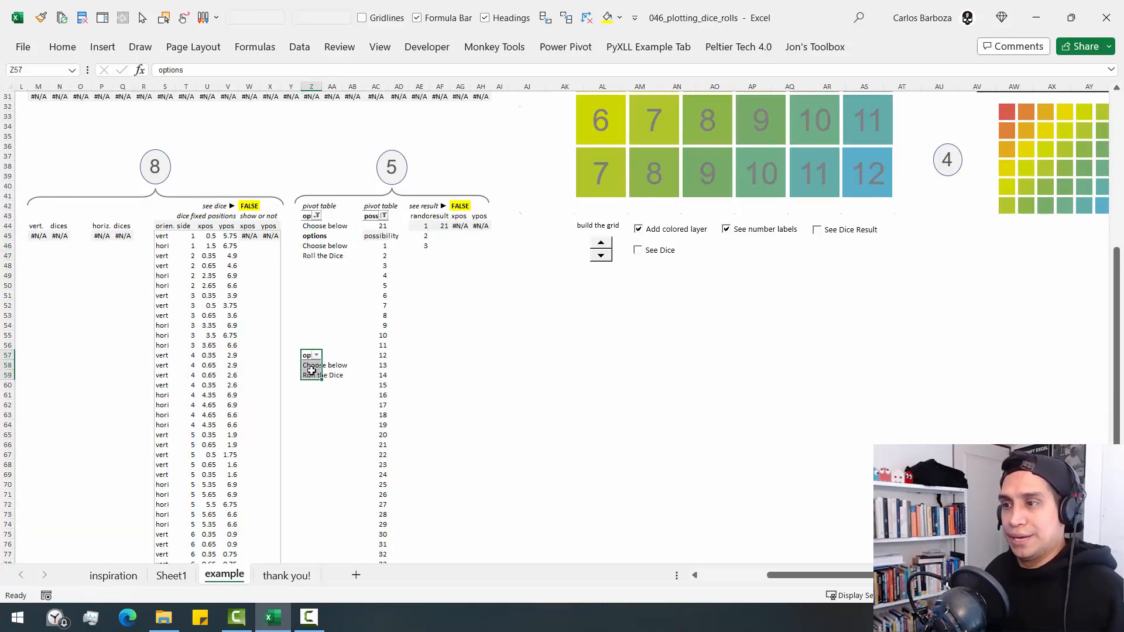
- Add an options slicer for the pasted pivot table and place it beside the table, over the random number columns
{"action": "right_click", "coordinate": [311, 370]}
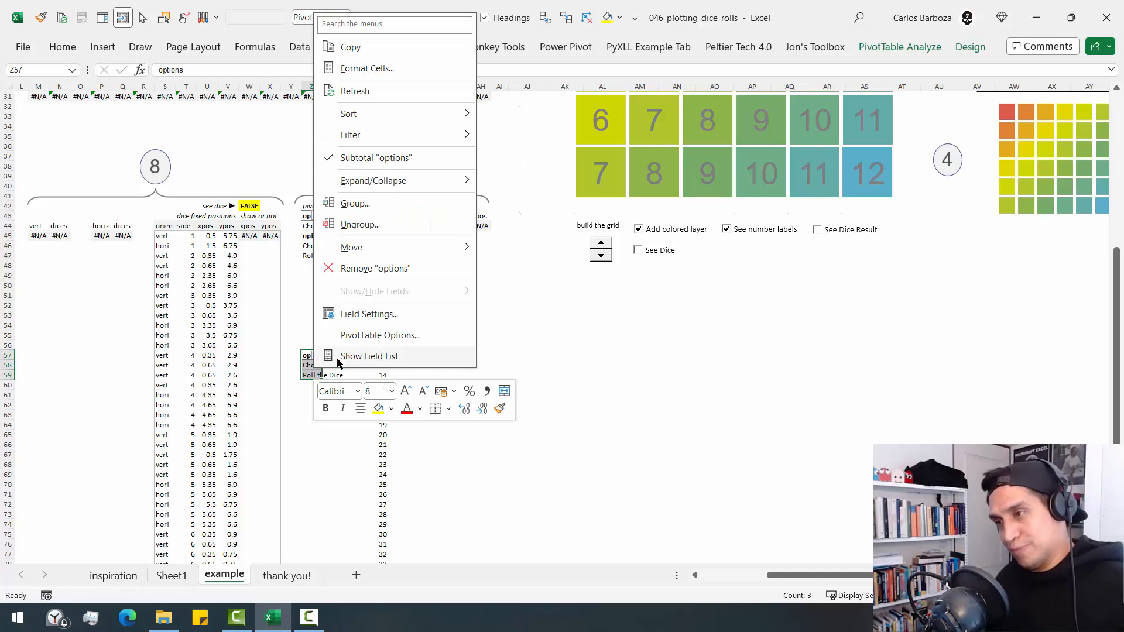
{"action": "left_click", "coordinate": [338, 359]}
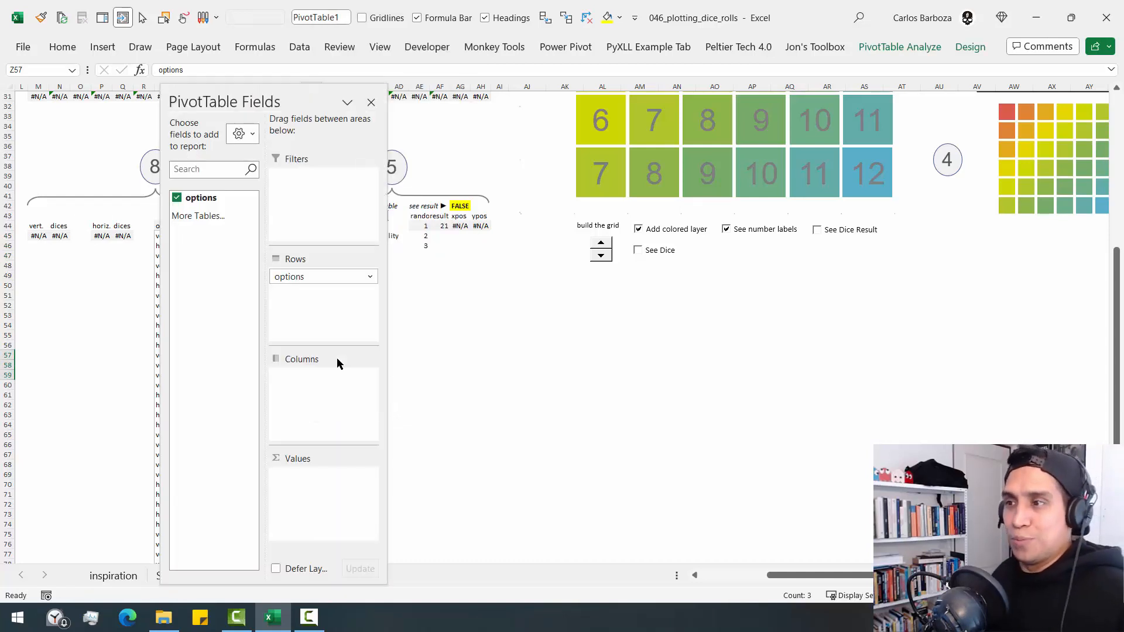
{"action": "right_click", "coordinate": [209, 201]}
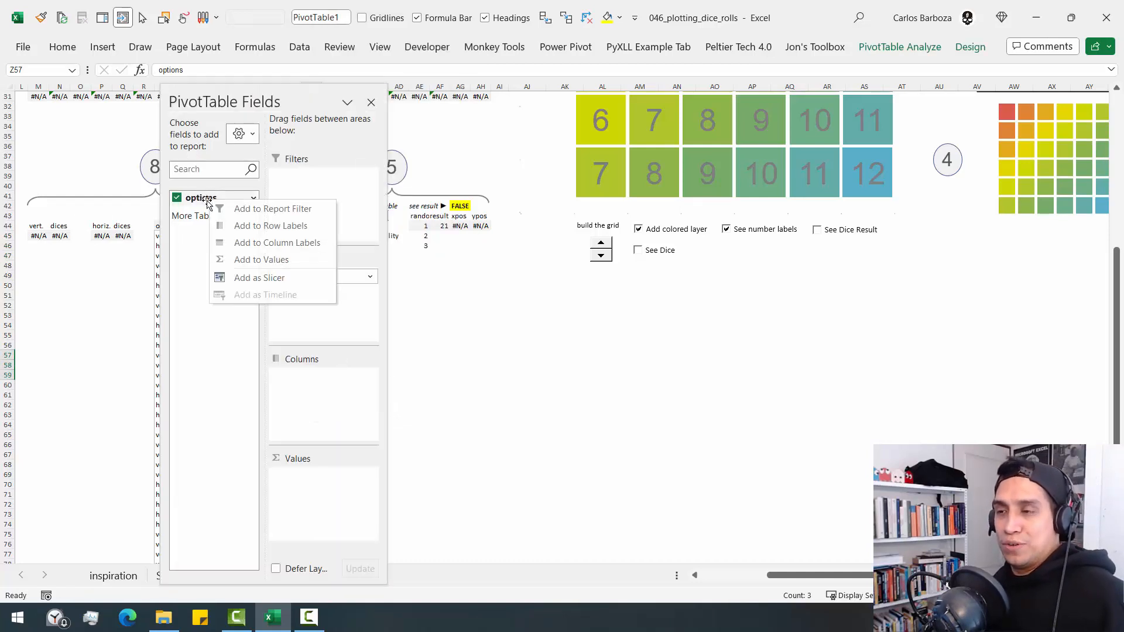
{"action": "left_click", "coordinate": [273, 282]}
{"action": "left_click_drag", "start_coordinate": [274, 96], "coordinate": [760, 83]}
{"action": "left_click", "coordinate": [858, 91]}
{"action": "left_click_drag", "start_coordinate": [541, 240], "coordinate": [469, 334]}
- Test the new slicer by switching between Roll the Dice and Choose below, finishing on Roll the Dice
{"action": "left_click", "coordinate": [503, 366]}
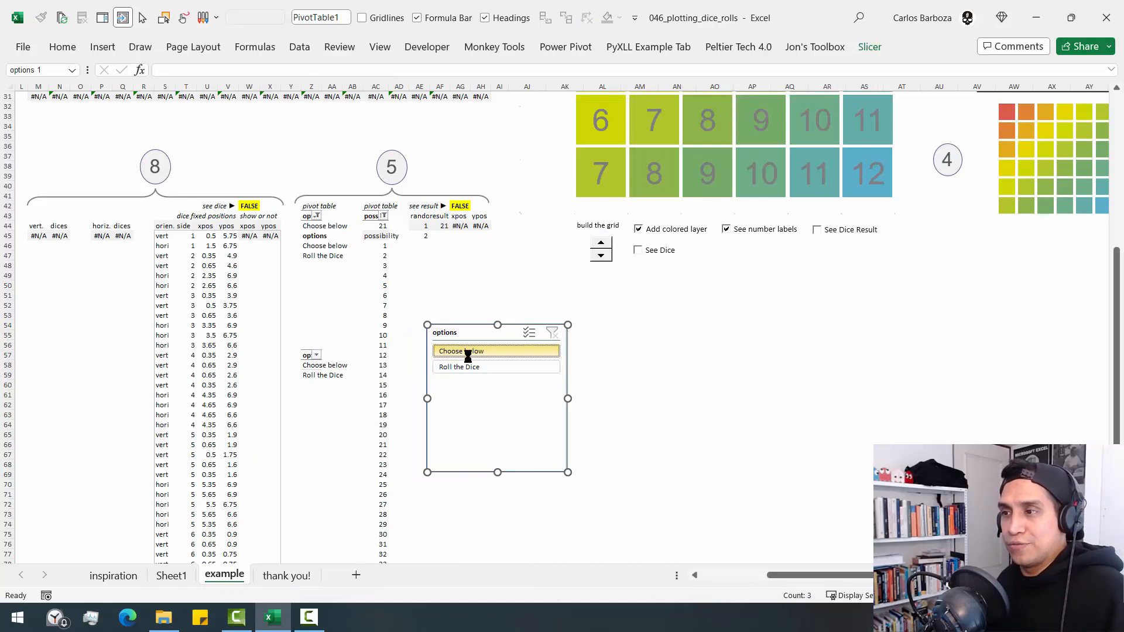
{"action": "left_click", "coordinate": [471, 352]}
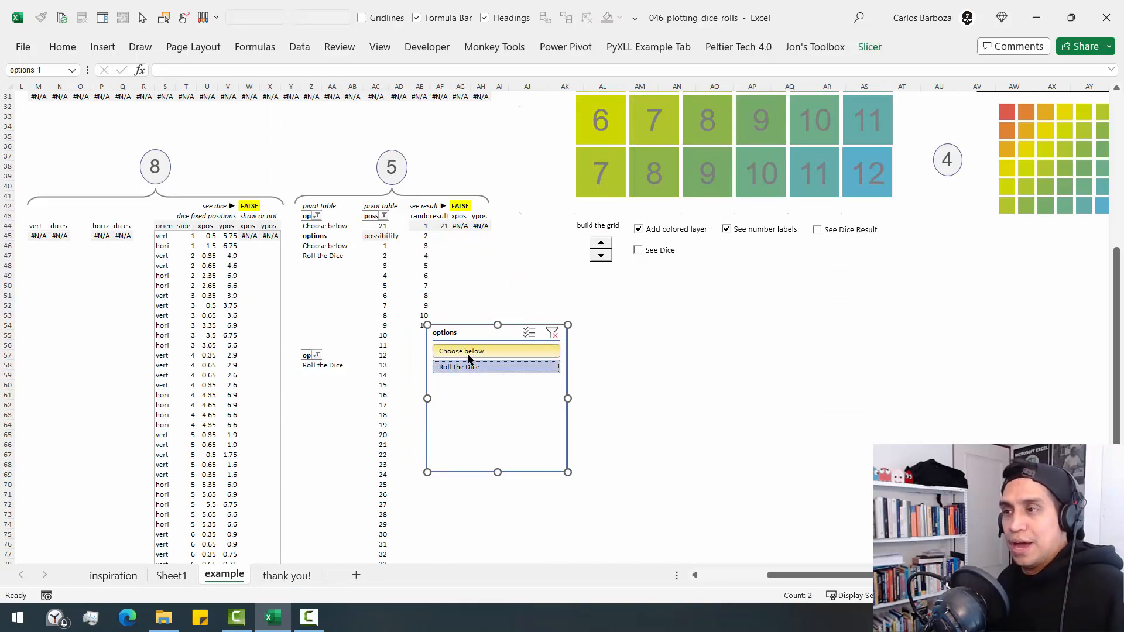
{"action": "left_click", "coordinate": [465, 367]}
- Check the pasted pivot table's name in its PivotTable options without changing anything
{"action": "right_click", "coordinate": [314, 362]}
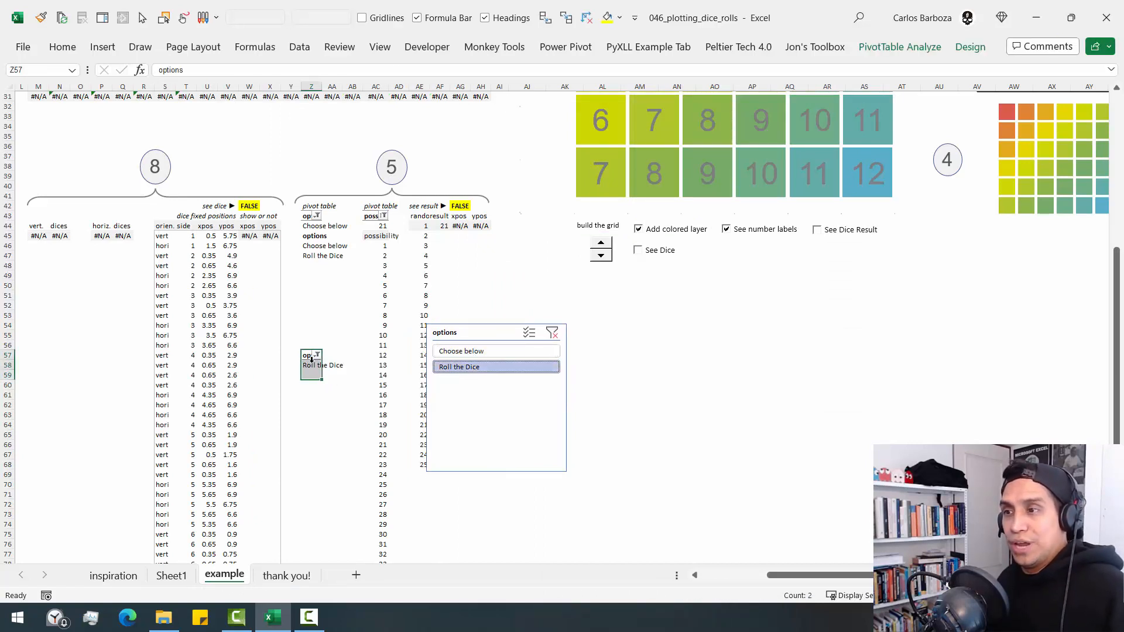
{"action": "right_click", "coordinate": [315, 368]}
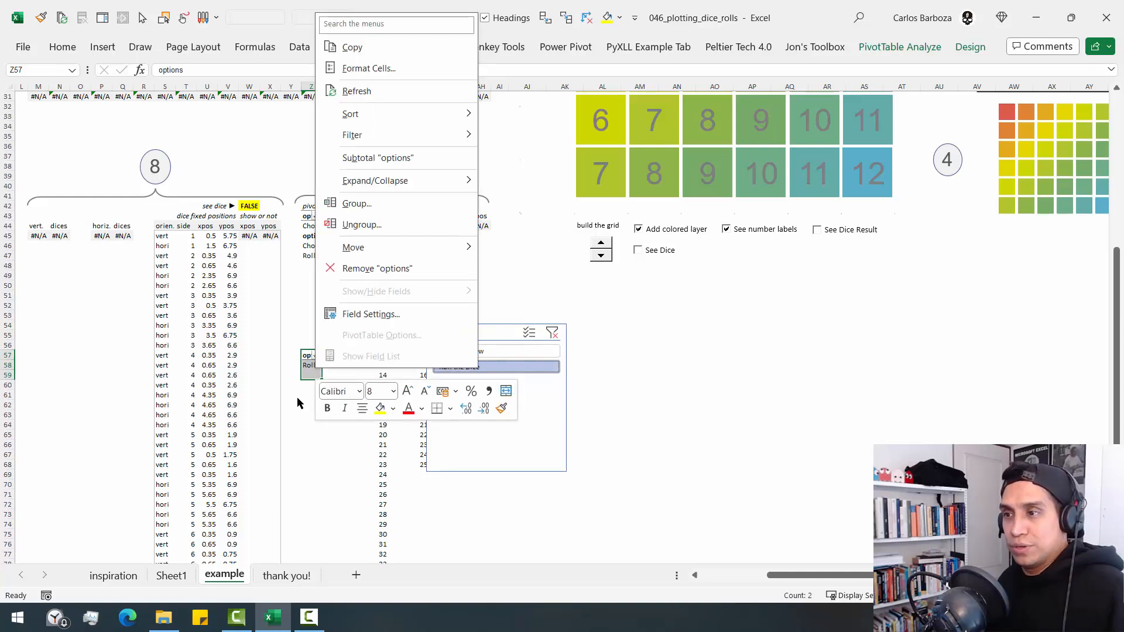
{"action": "left_click", "coordinate": [275, 415]}
{"action": "left_click", "coordinate": [324, 386]}
{"action": "right_click", "coordinate": [311, 368]}
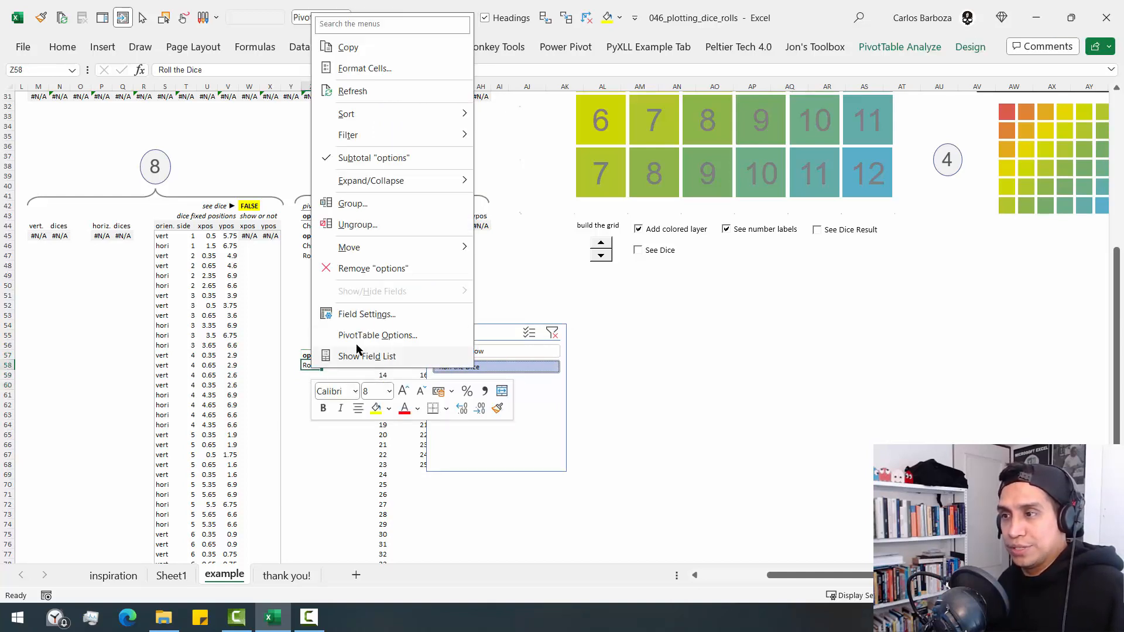
{"action": "left_click", "coordinate": [361, 335]}
{"action": "left_click_drag", "start_coordinate": [321, 157], "coordinate": [306, 225]}
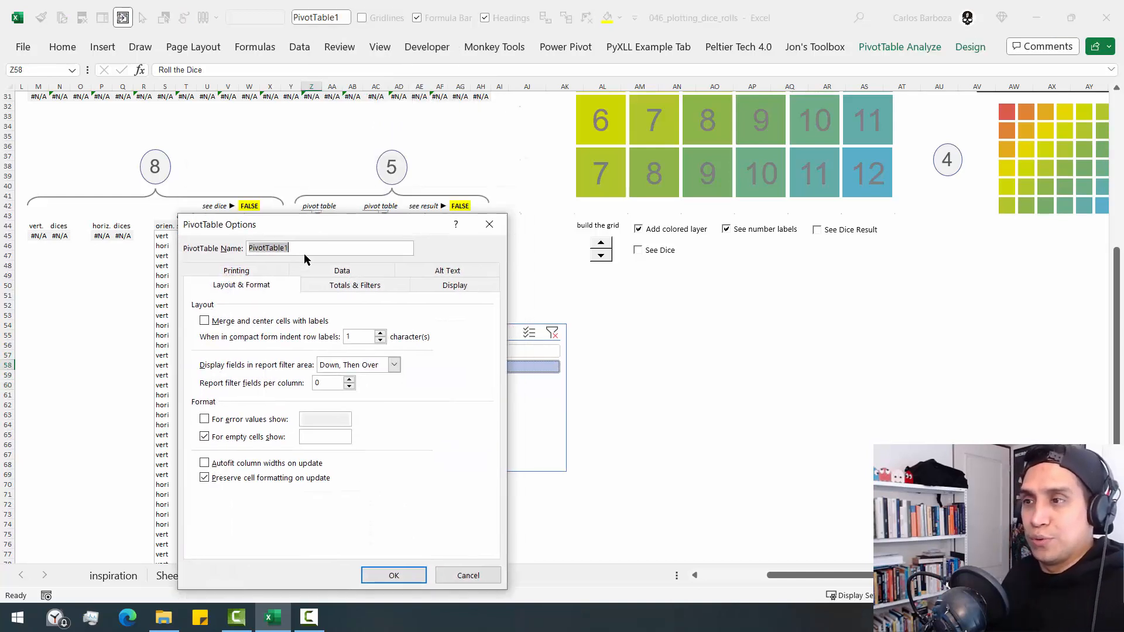
{"action": "left_click", "coordinate": [292, 248]}
{"action": "left_click", "coordinate": [490, 225]}
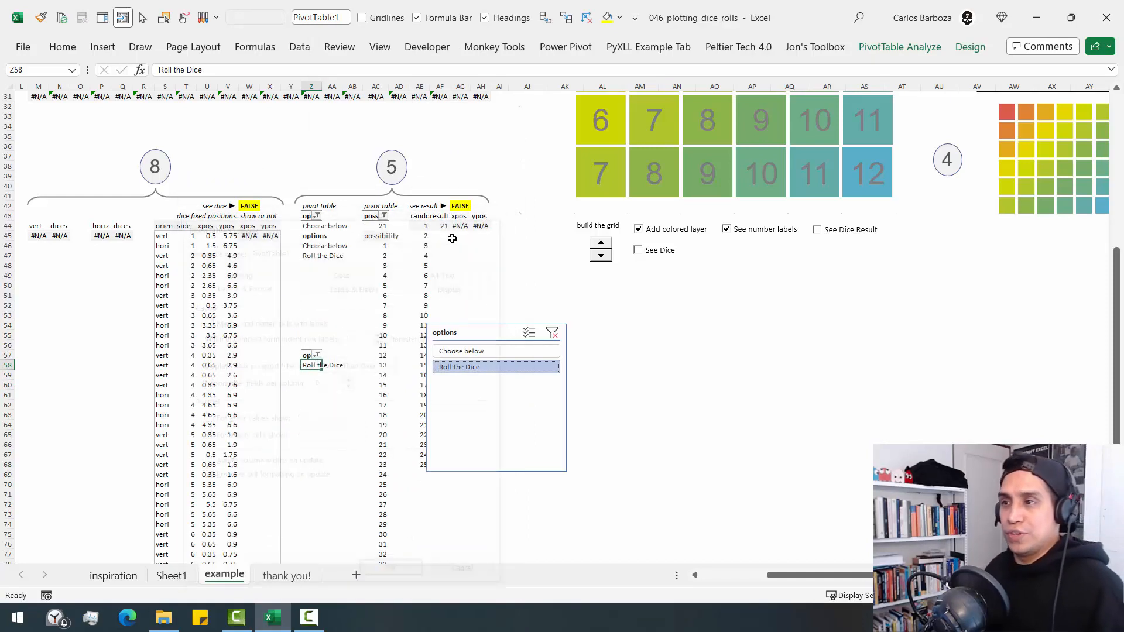
- Check the field list and the name of the original options pivot table at Z44
{"action": "right_click", "coordinate": [317, 228]}
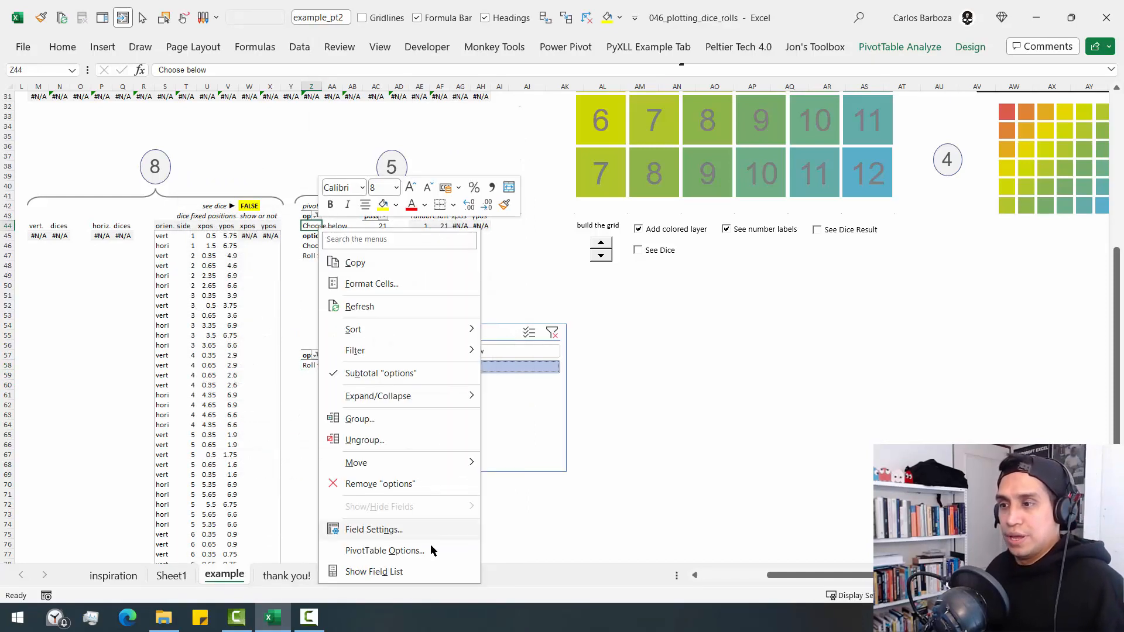
{"action": "left_click", "coordinate": [418, 572]}
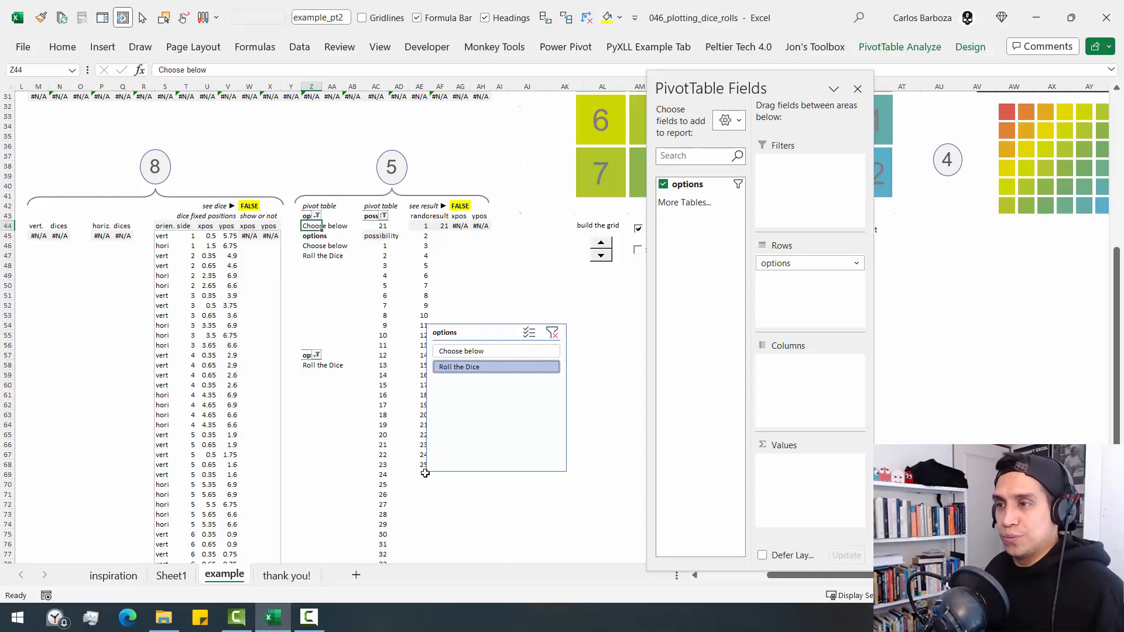
{"action": "left_click", "coordinate": [857, 89]}
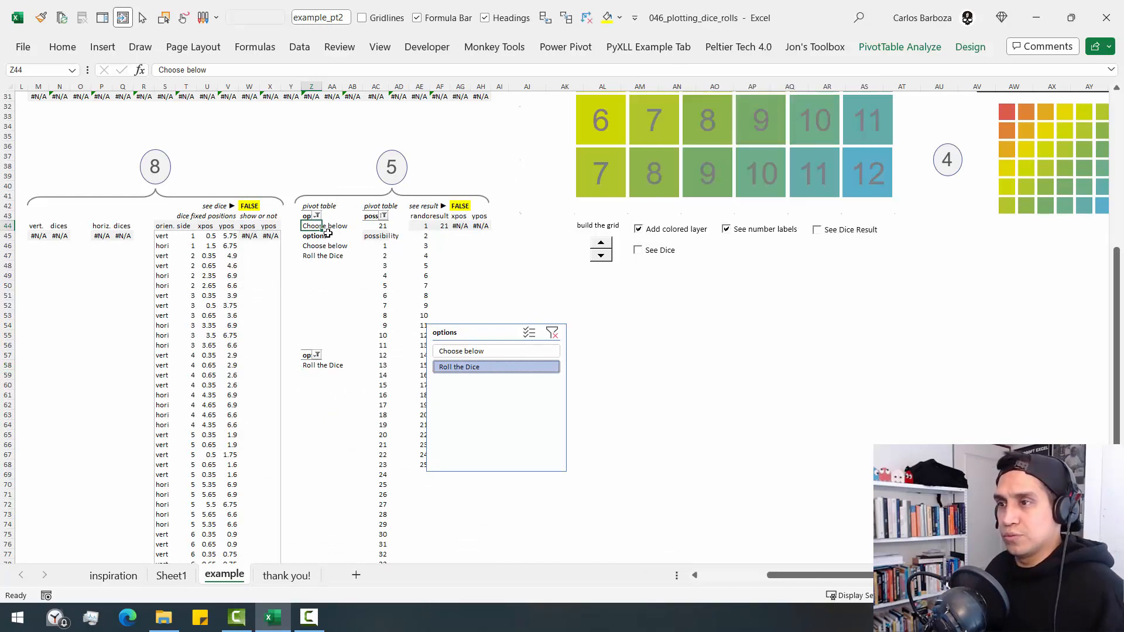
{"action": "right_click", "coordinate": [315, 233]}
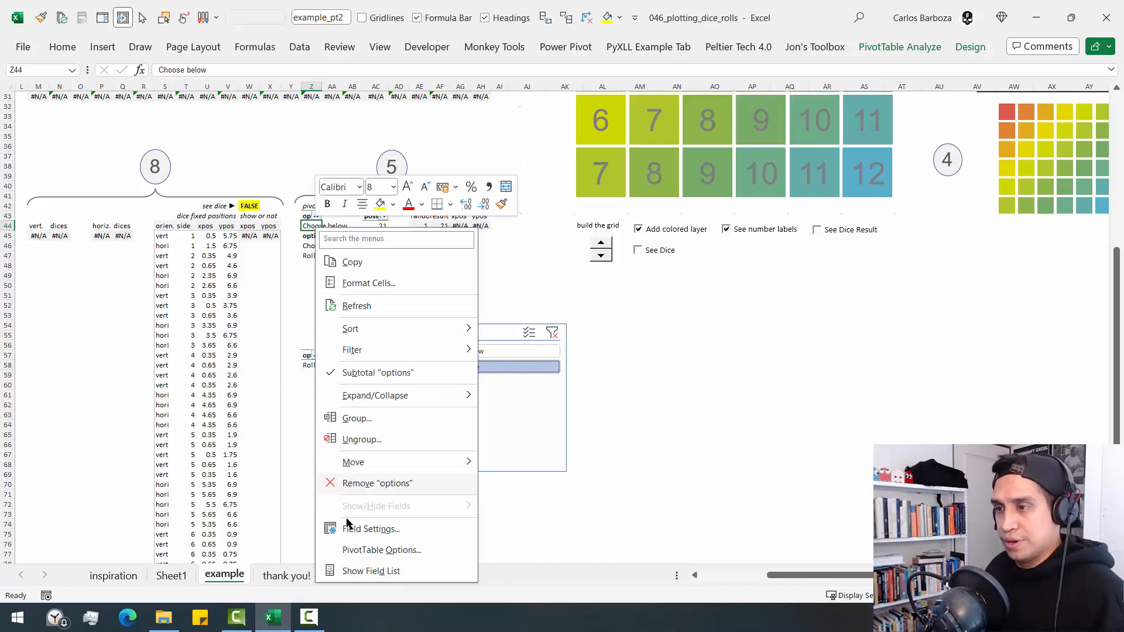
{"action": "left_click", "coordinate": [363, 548]}
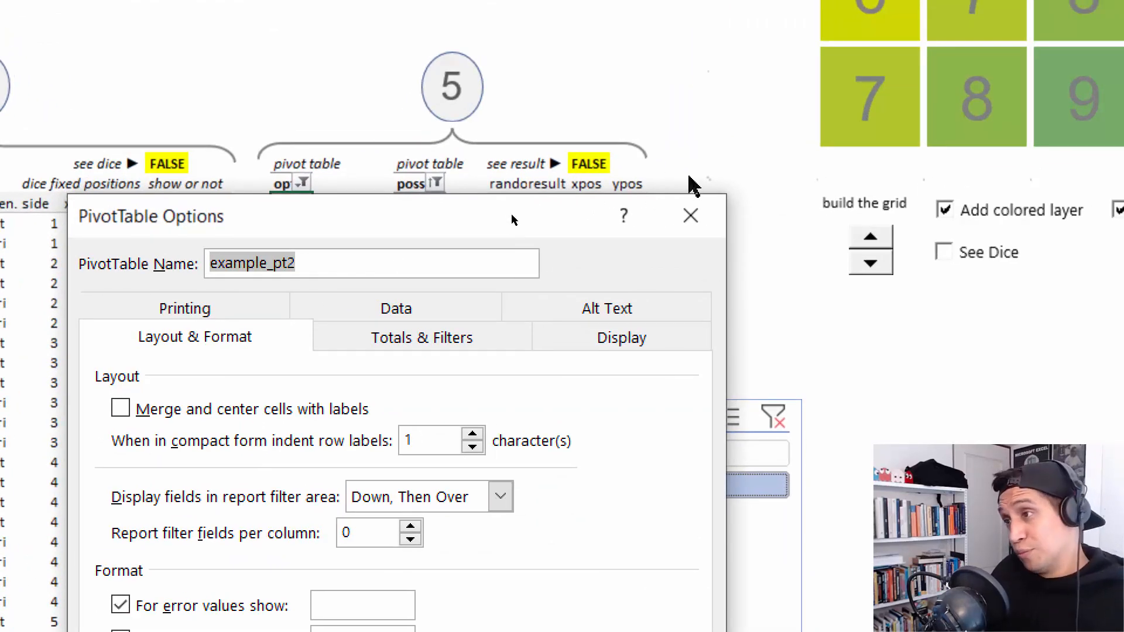
{"action": "left_click", "coordinate": [700, 216]}
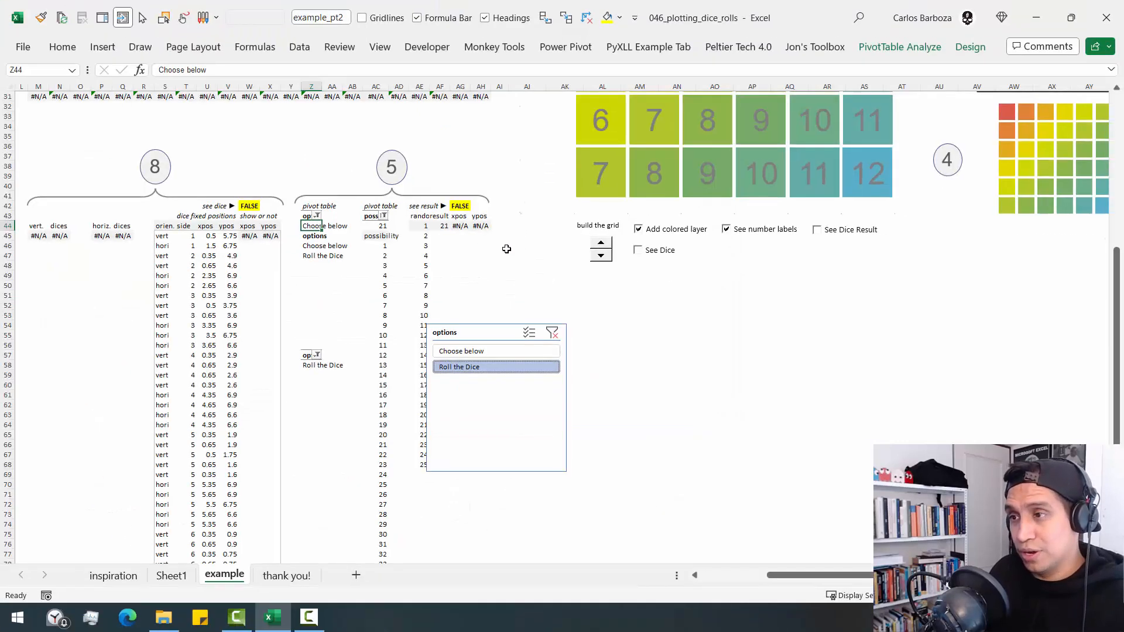
- Move the new options slicer slightly higher on the sheet and review the workbook's defined names for its entry
{"action": "left_click_drag", "start_coordinate": [479, 334], "coordinate": [497, 283]}
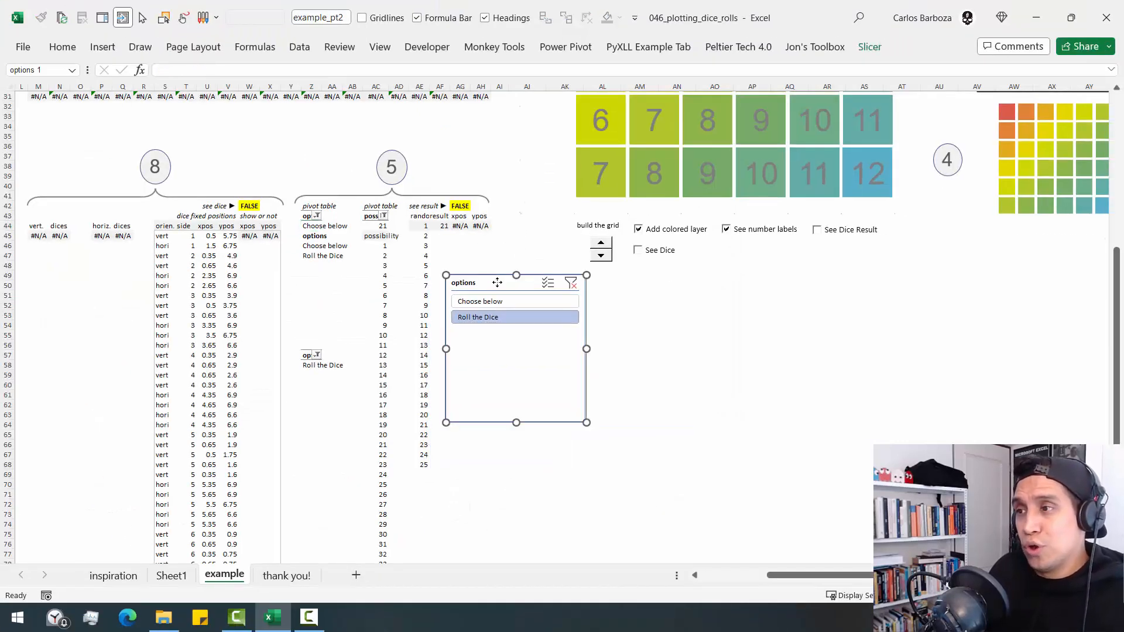
{"action": "right_click", "coordinate": [497, 284]}
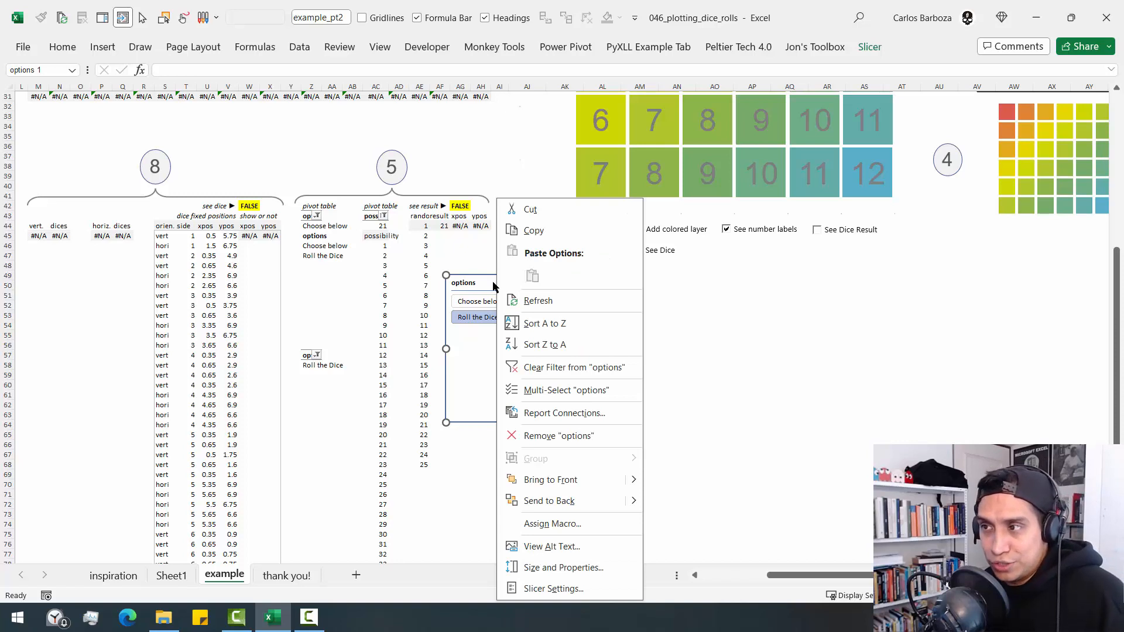
{"action": "left_click", "coordinate": [485, 286]}
{"action": "key", "text": "ctrl+F3"}
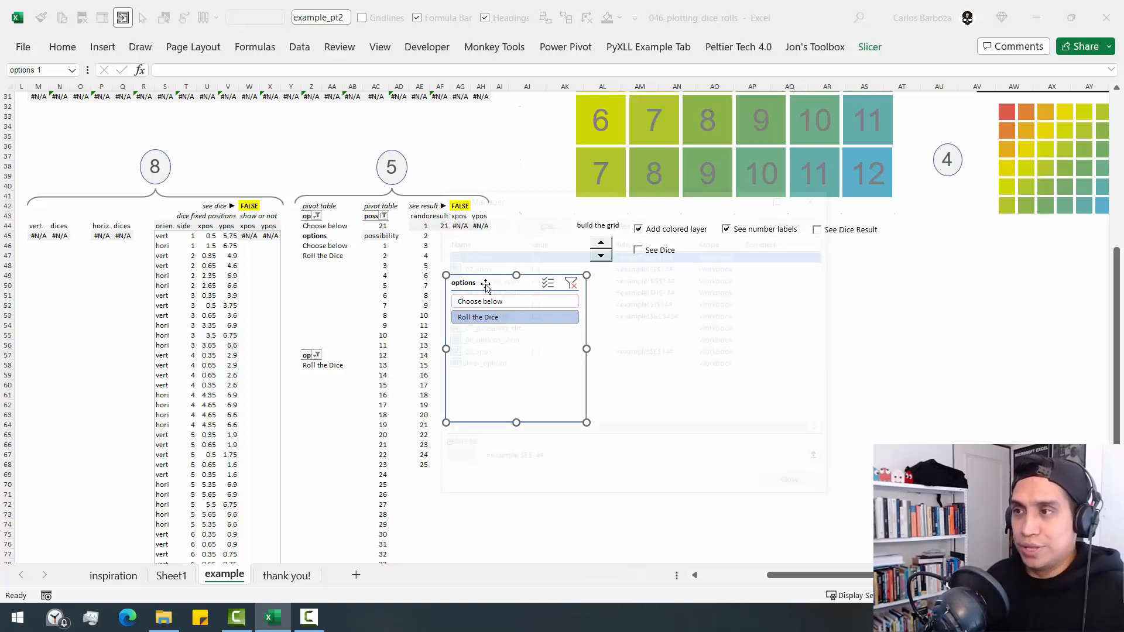
{"action": "left_click_drag", "start_coordinate": [564, 202], "coordinate": [410, 222]}
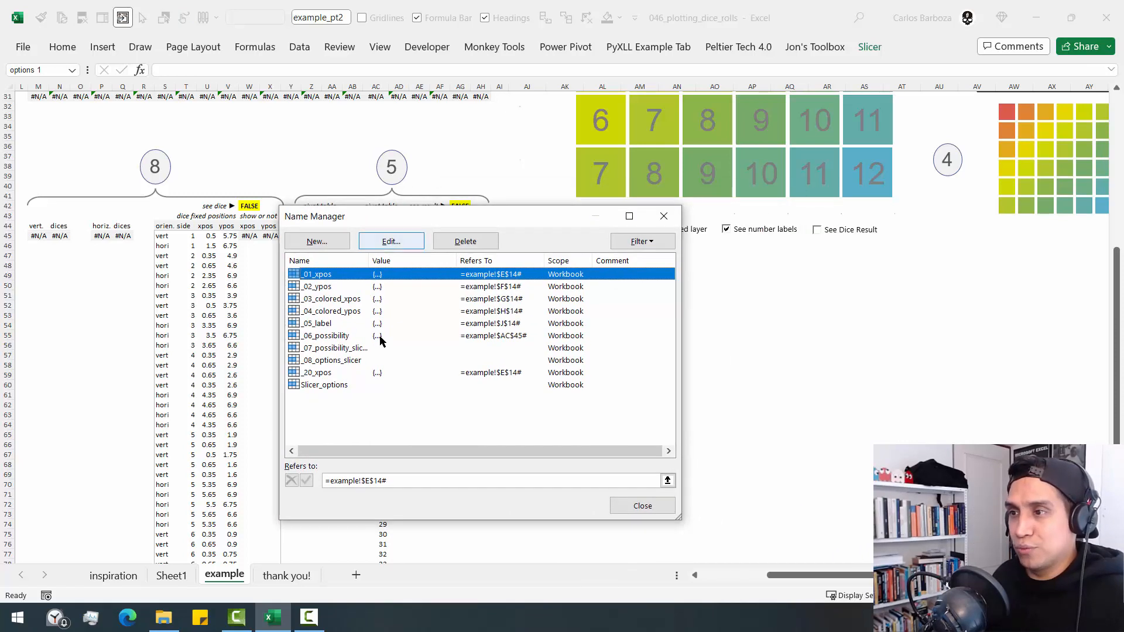
{"action": "key", "text": "Escape"}
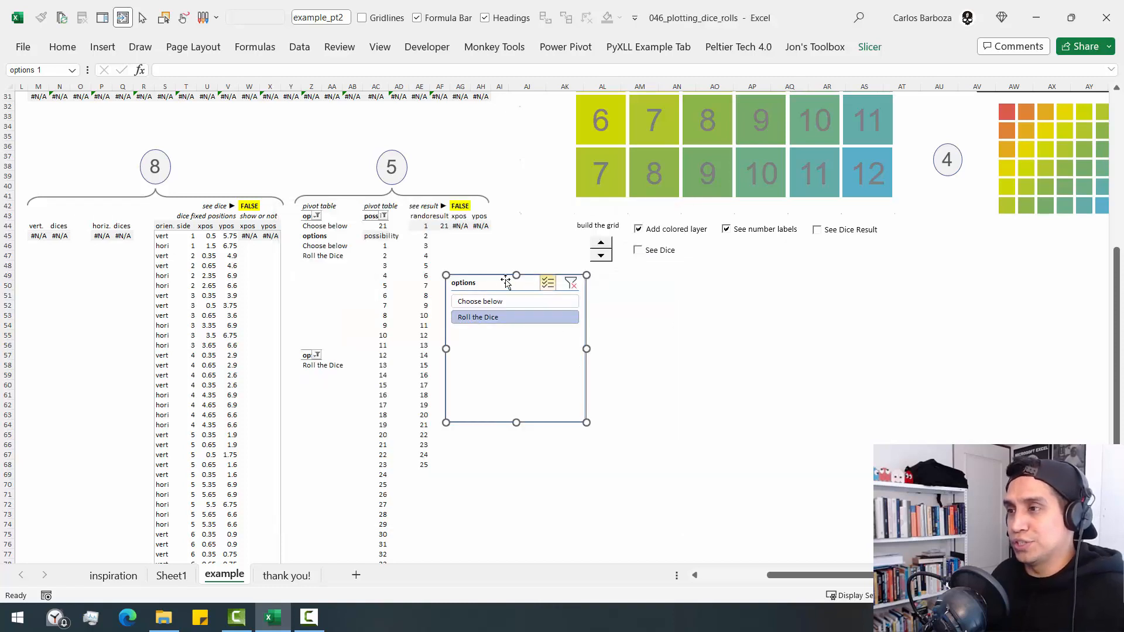
- Delete the new options slicer and the pasted pivot table in Z56:Z59
{"action": "key", "text": "Delete"}
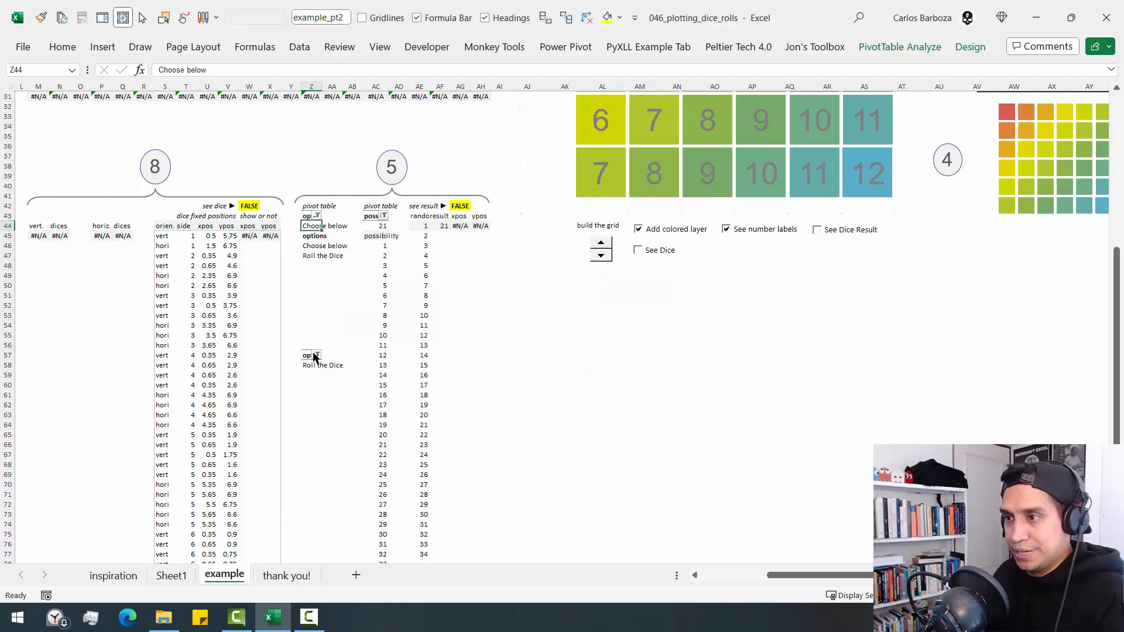
{"action": "left_click_drag", "start_coordinate": [309, 345], "coordinate": [306, 374]}
{"action": "key", "text": "Delete"}
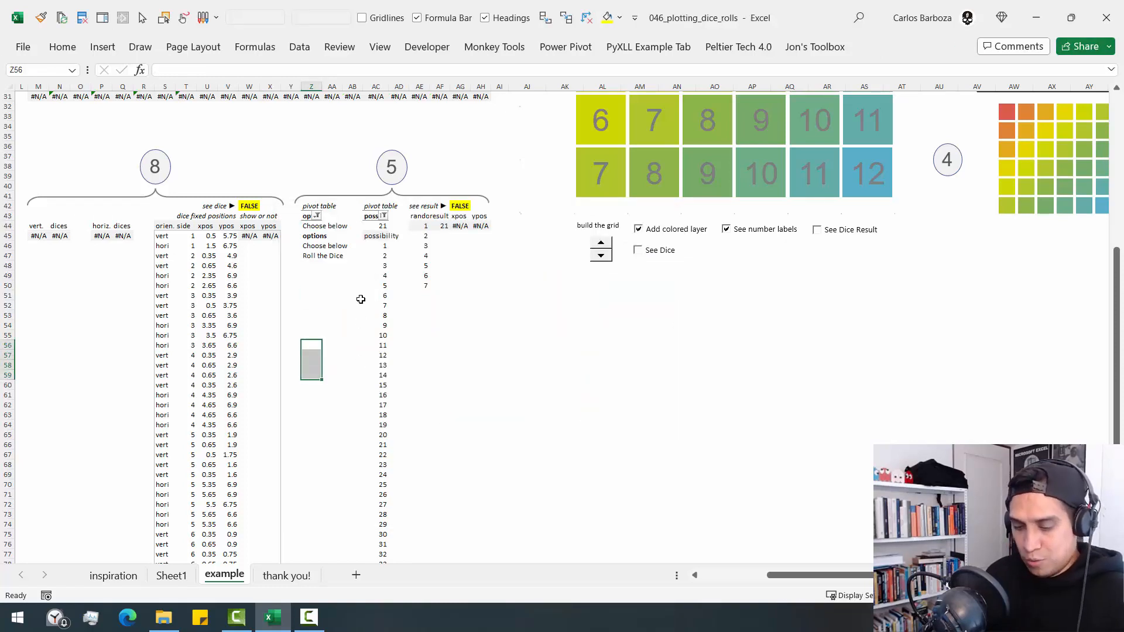
- Delete the defined name _20_xpos from the workbook
{"action": "key", "text": "ctrl+F3"}
{"action": "left_click", "coordinate": [317, 373]}
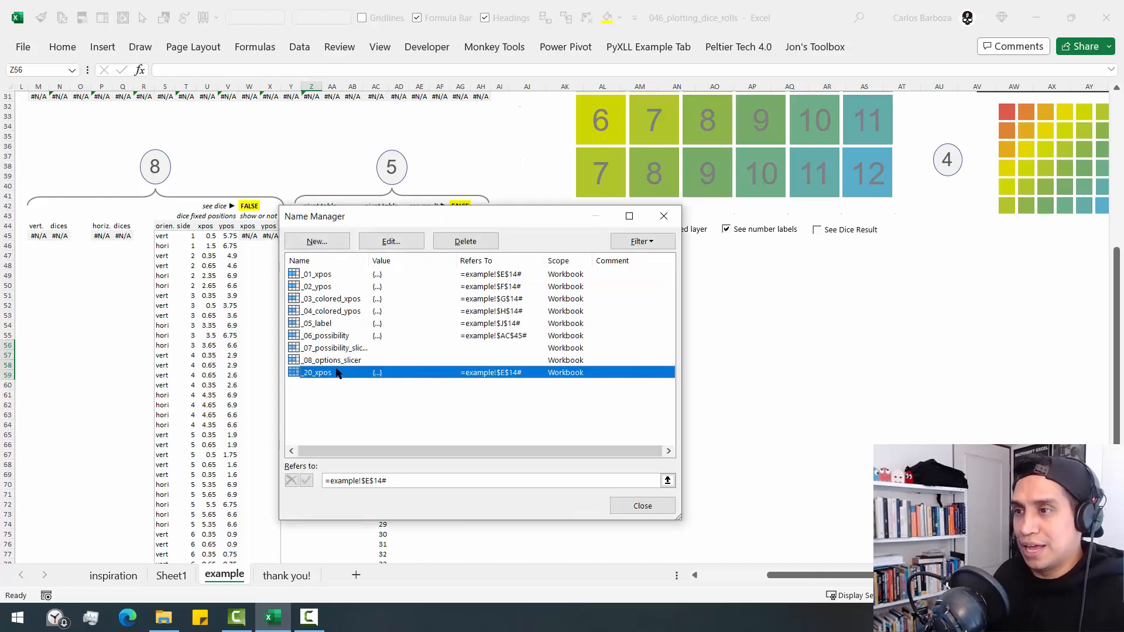
{"action": "left_click", "coordinate": [391, 241]}
{"action": "key", "text": "Escape"}
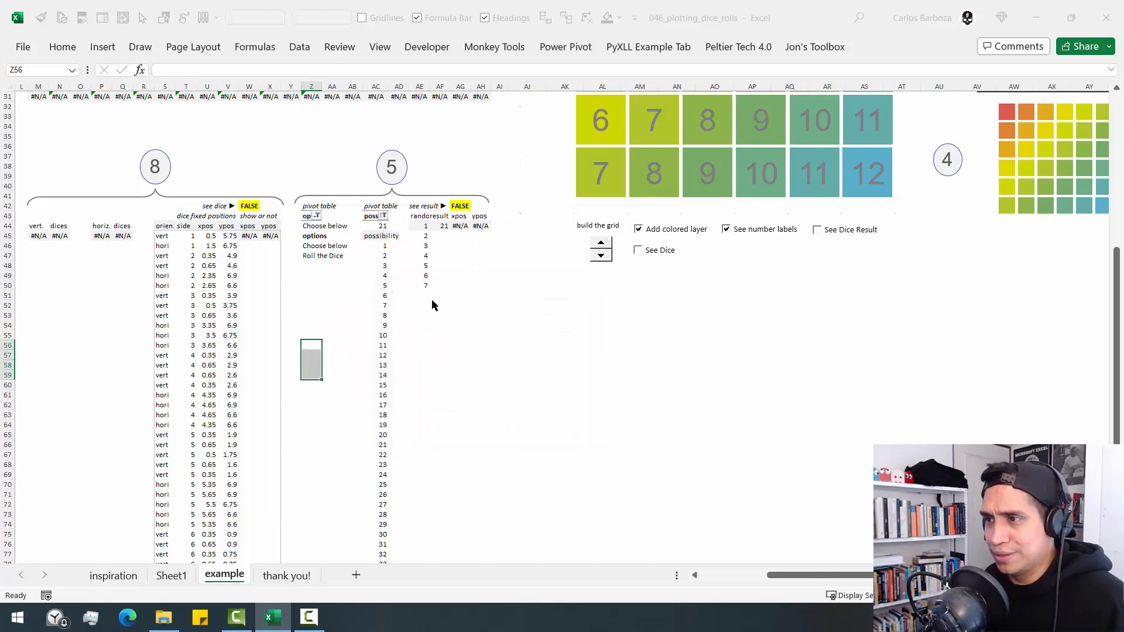
{"action": "left_click", "coordinate": [465, 241]}
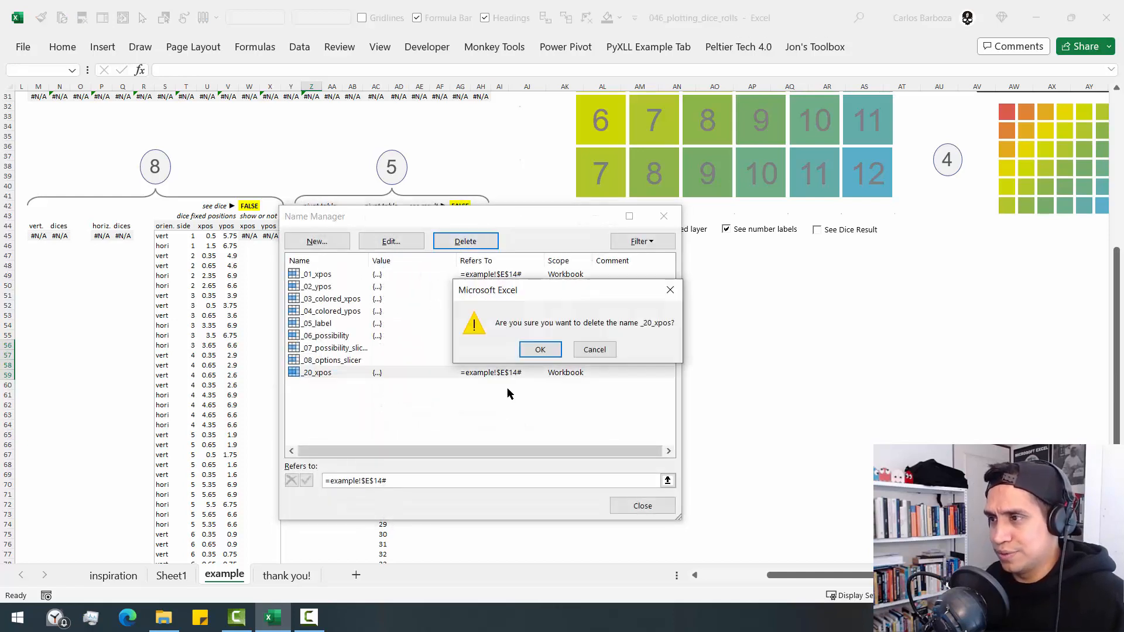
{"action": "left_click", "coordinate": [543, 355]}
- Widen the Name column and review the remaining defined names from _01_xpos through _08_options_slicer, including their references
{"action": "left_click_drag", "start_coordinate": [369, 260], "coordinate": [382, 260]}
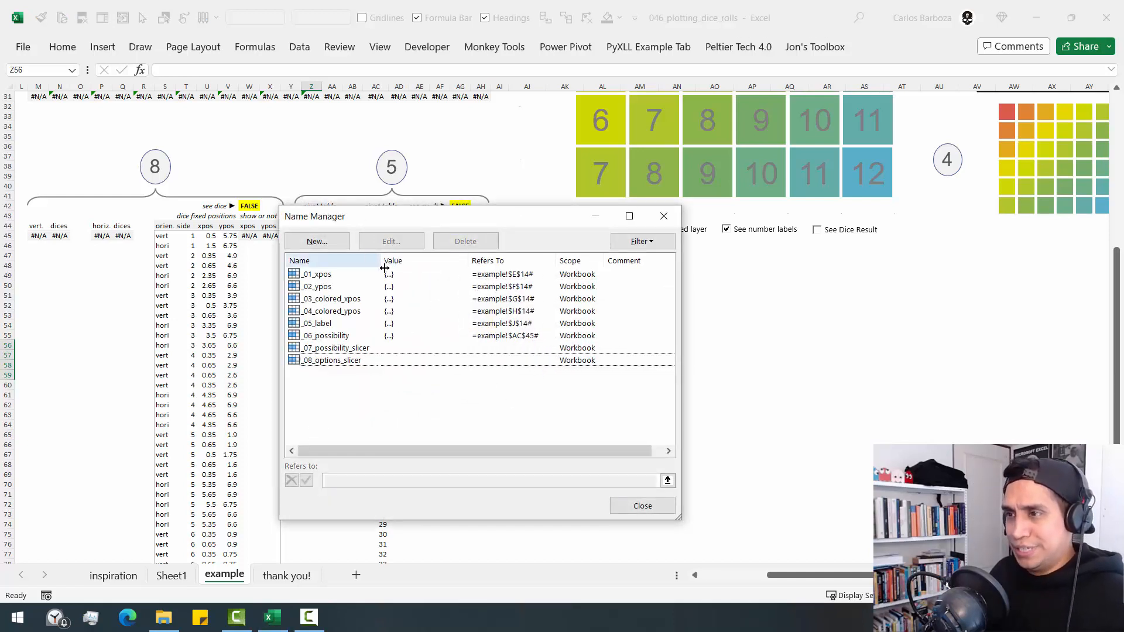
{"action": "left_click_drag", "start_coordinate": [420, 219], "coordinate": [376, 114]}
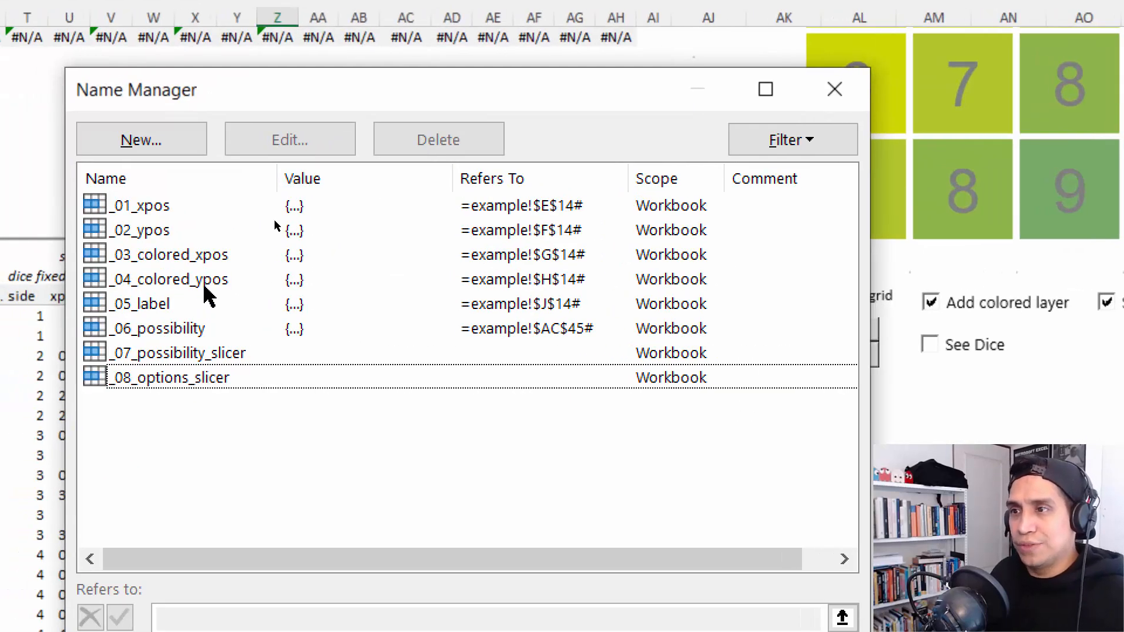
{"action": "left_click", "coordinate": [205, 287]}
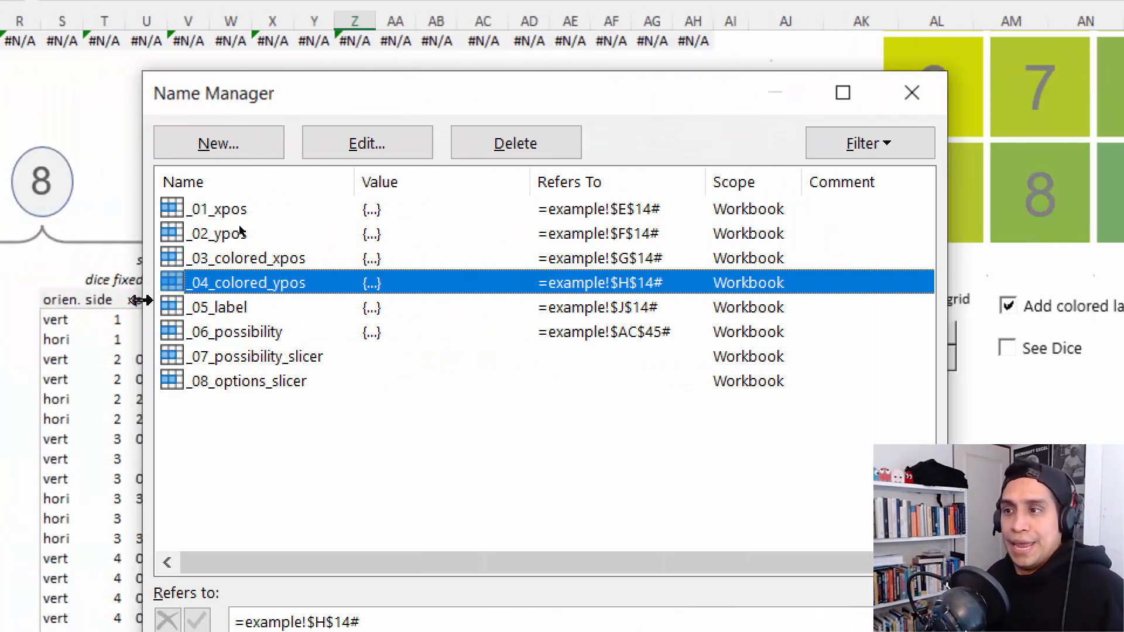
{"action": "left_click", "coordinate": [6, 307]}
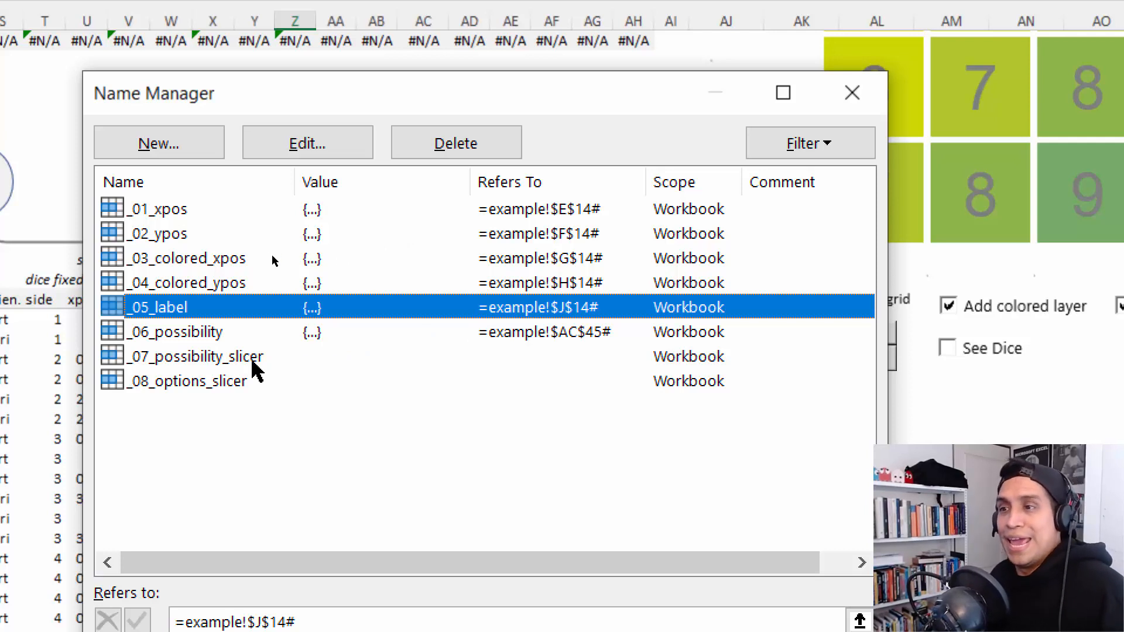
{"action": "left_click", "coordinate": [192, 342]}
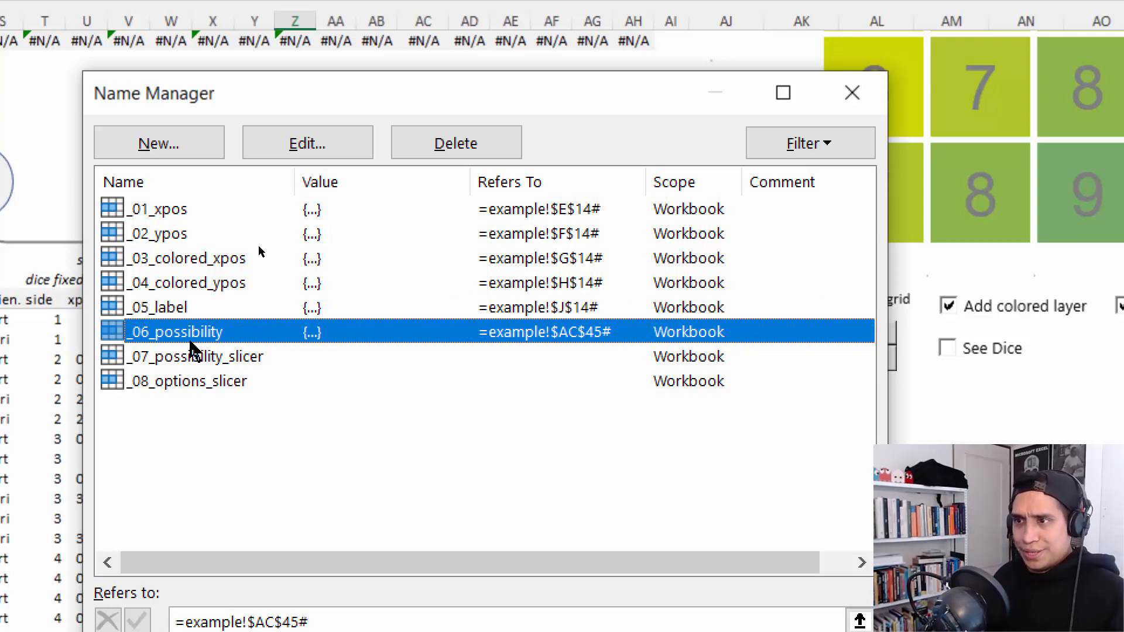
{"action": "left_click", "coordinate": [193, 354]}
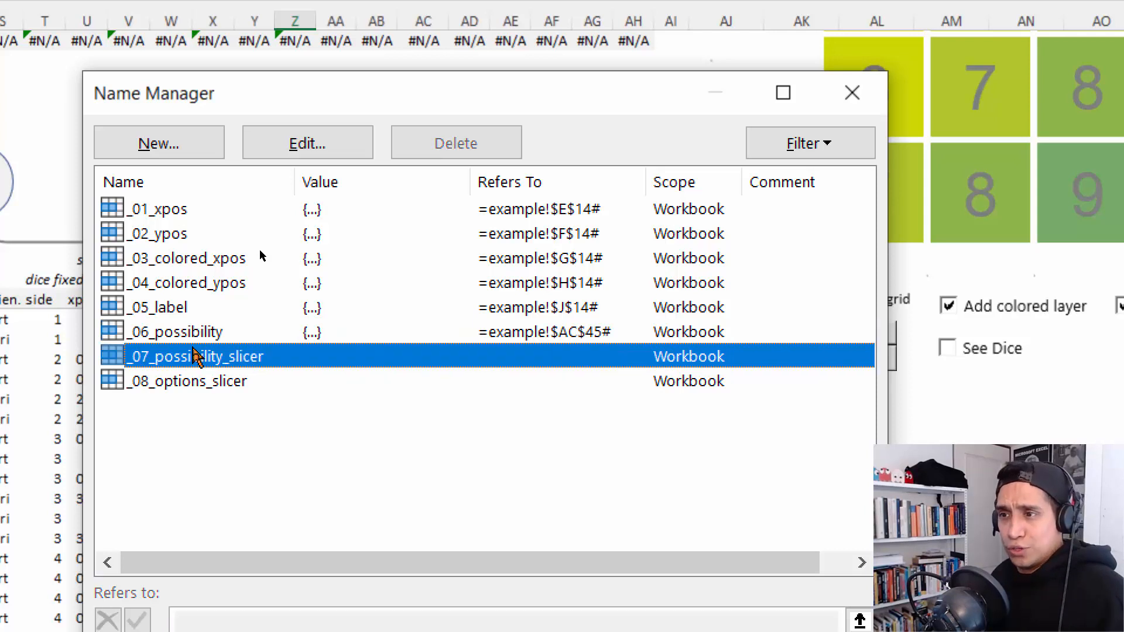
{"action": "left_click", "coordinate": [187, 382]}
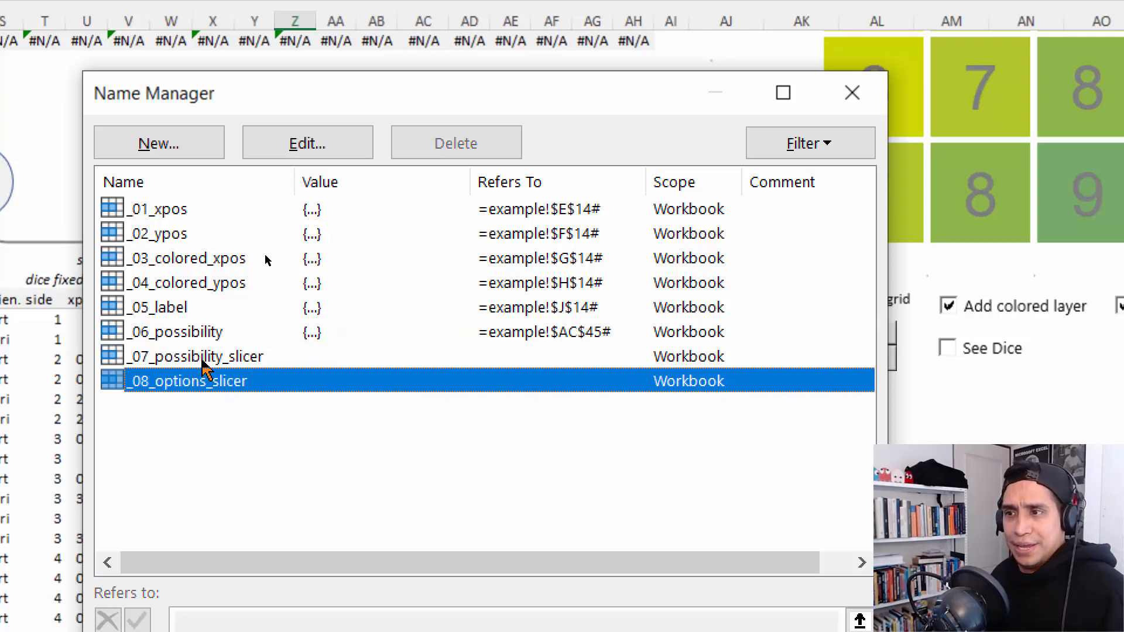
{"action": "left_click", "coordinate": [205, 363]}
{"action": "left_click", "coordinate": [216, 384]}
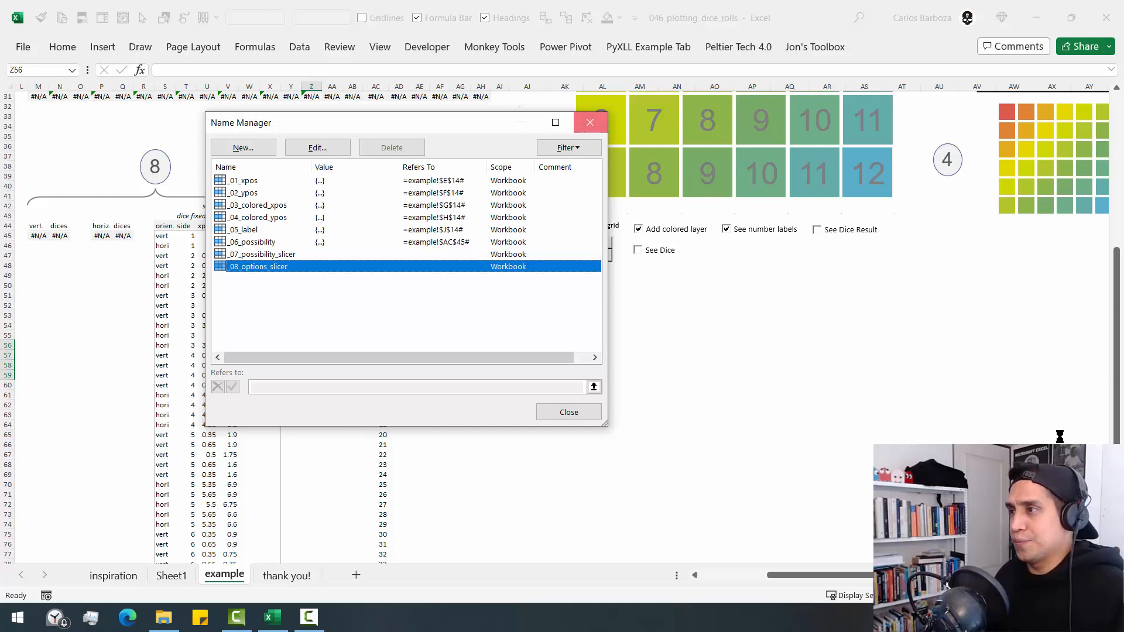
{"action": "left_click", "coordinate": [853, 93]}
- Select the series for dice total 4 in the small colored grid chart to inspect its data references
{"action": "scroll", "coordinate": [1099, 339], "scroll_direction": "up", "scroll_amount": 10}
{"action": "left_click", "coordinate": [1025, 425]}
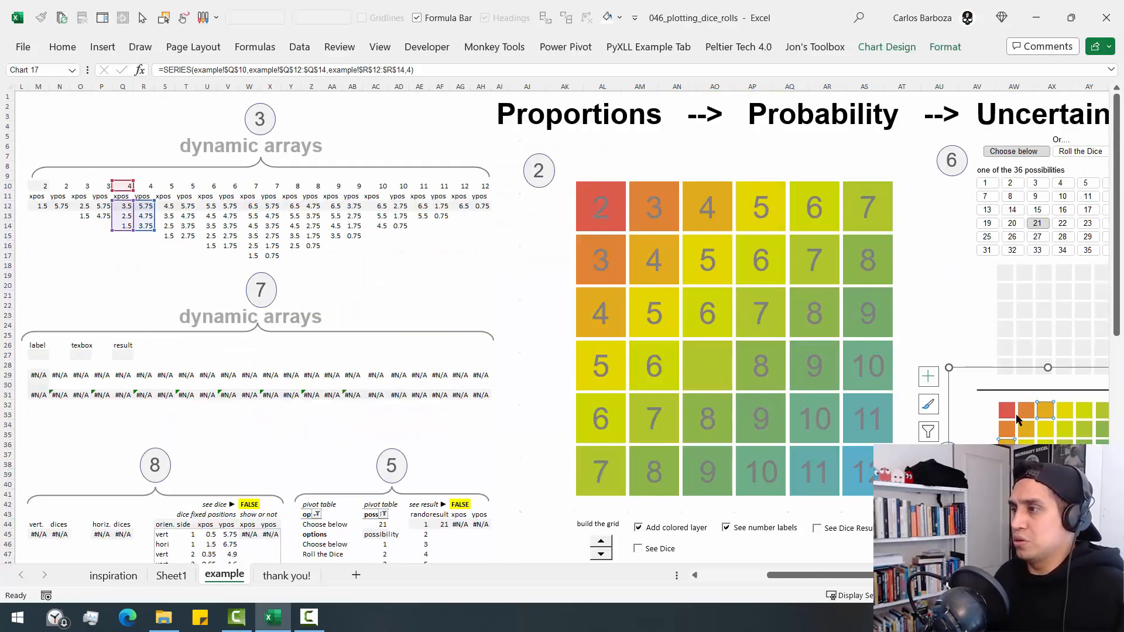
- Leave the small grid chart and select the possibility slicer for the 36 dice outcomes to identify it
{"action": "left_click", "coordinate": [914, 167]}
{"action": "key", "text": "ctrl+Right"}
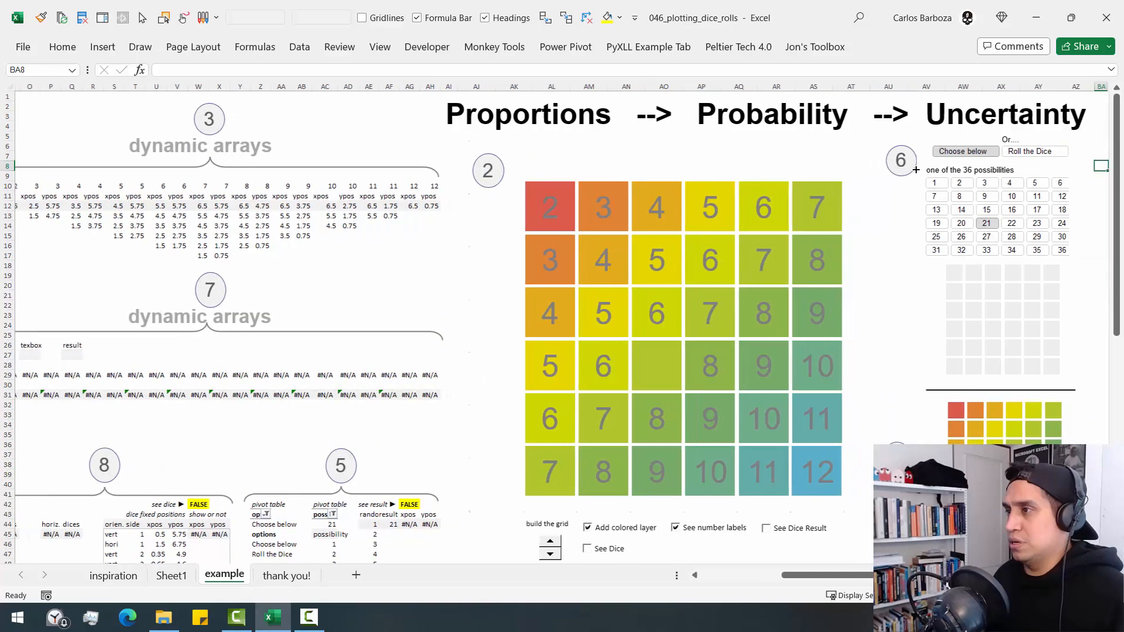
{"action": "left_click", "coordinate": [1075, 190]}
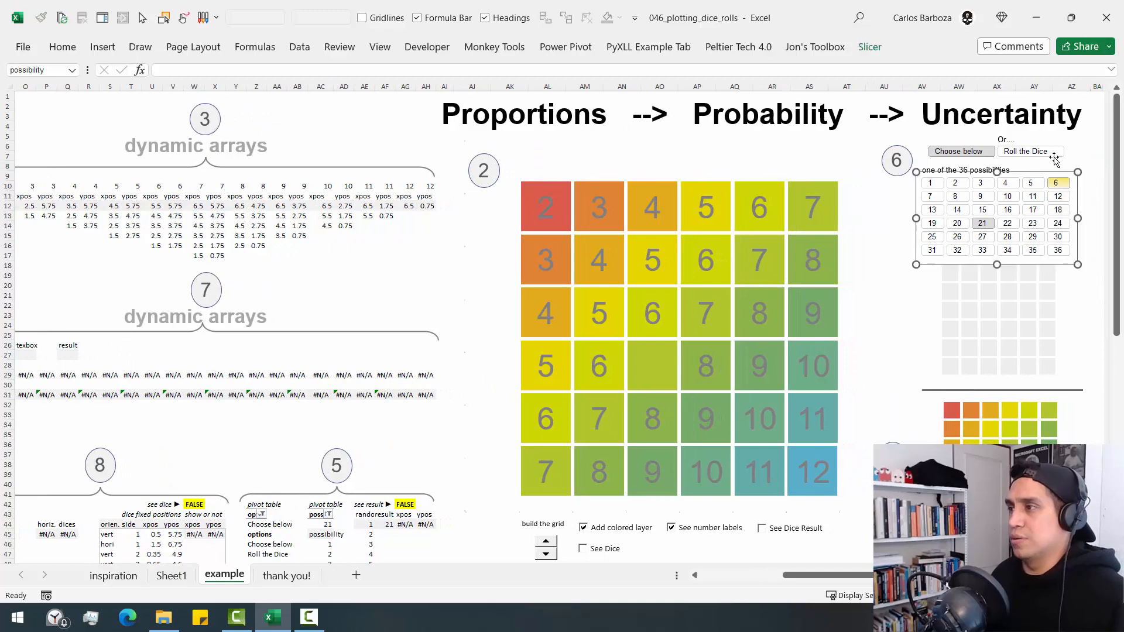
{"action": "left_click", "coordinate": [235, 466]}
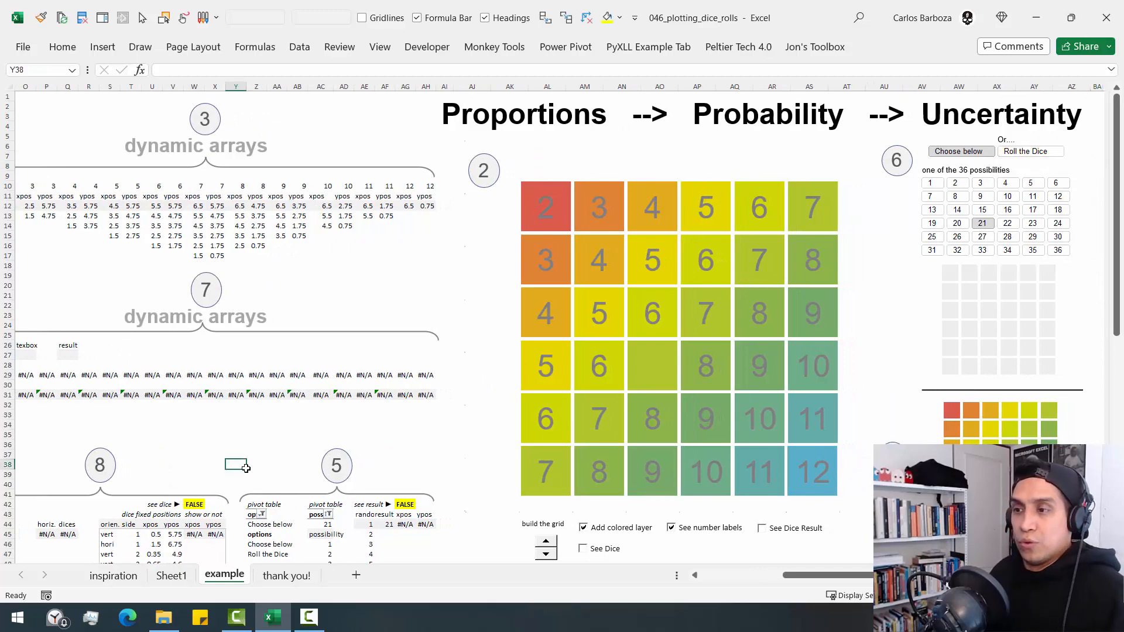
- Locate the possibility list starting in AC45 and check the reference of the defined name _06_possibility
{"action": "scroll", "coordinate": [297, 493], "scroll_direction": "down", "scroll_amount": 2}
{"action": "scroll", "coordinate": [298, 493], "scroll_direction": "down", "scroll_amount": 3}
{"action": "left_click", "coordinate": [329, 385]}
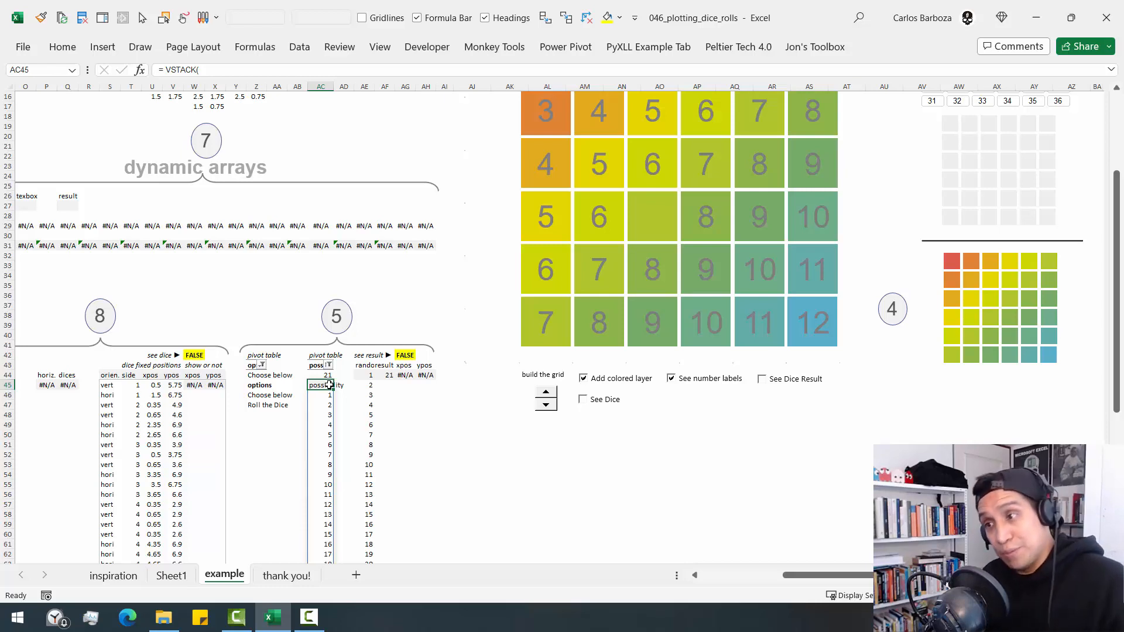
{"action": "scroll", "coordinate": [339, 384], "scroll_direction": "down", "scroll_amount": 4}
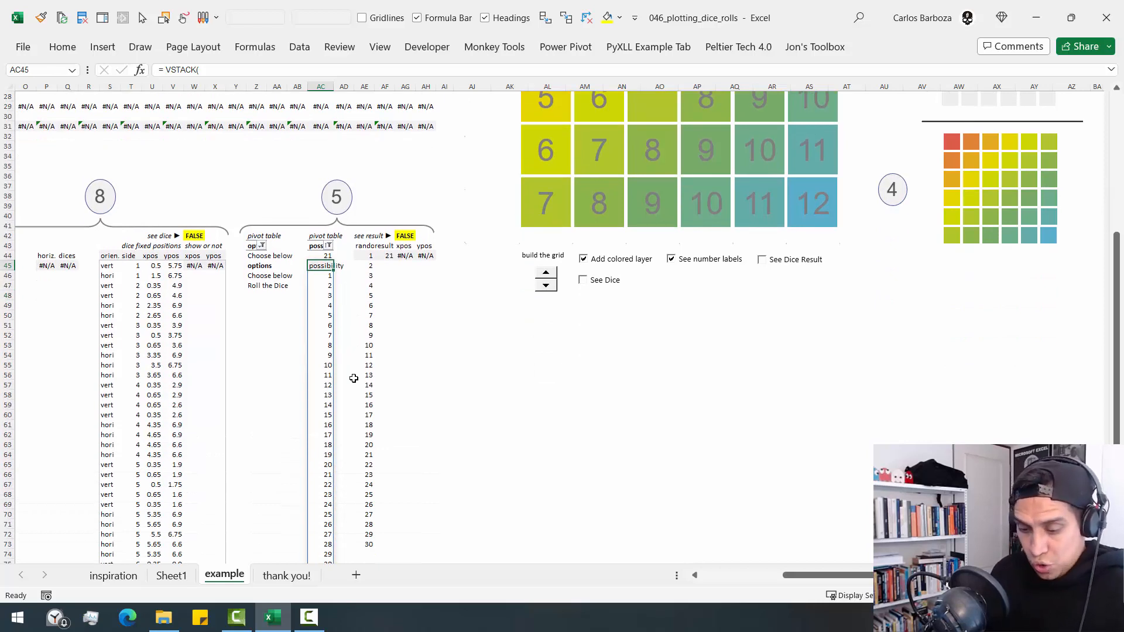
{"action": "key", "text": "ctrl+F3"}
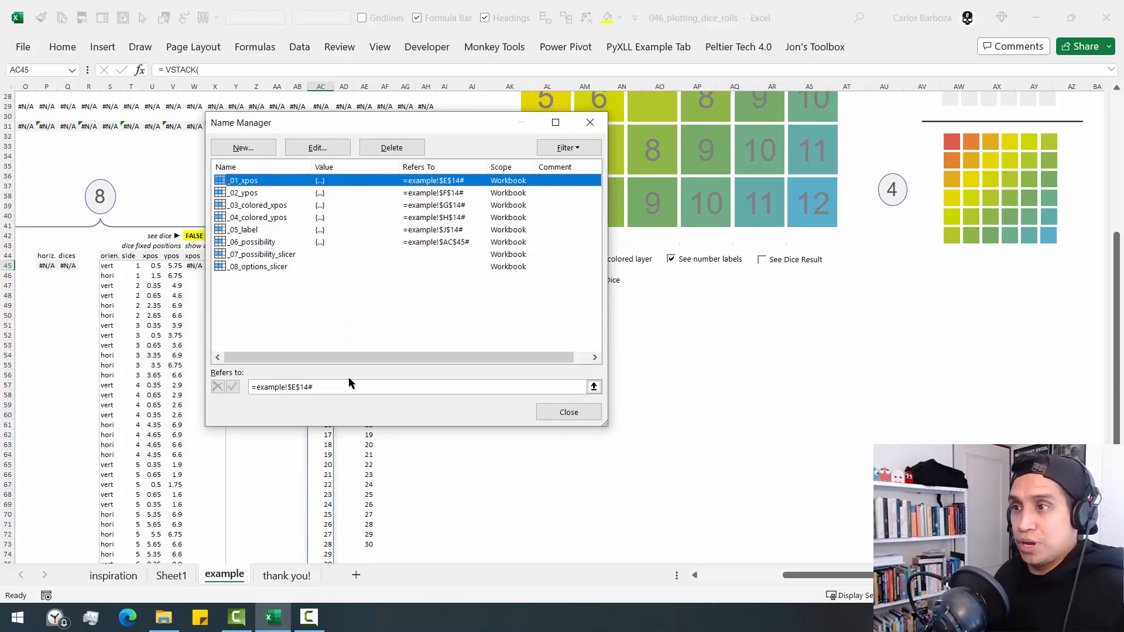
{"action": "left_click", "coordinate": [285, 243]}
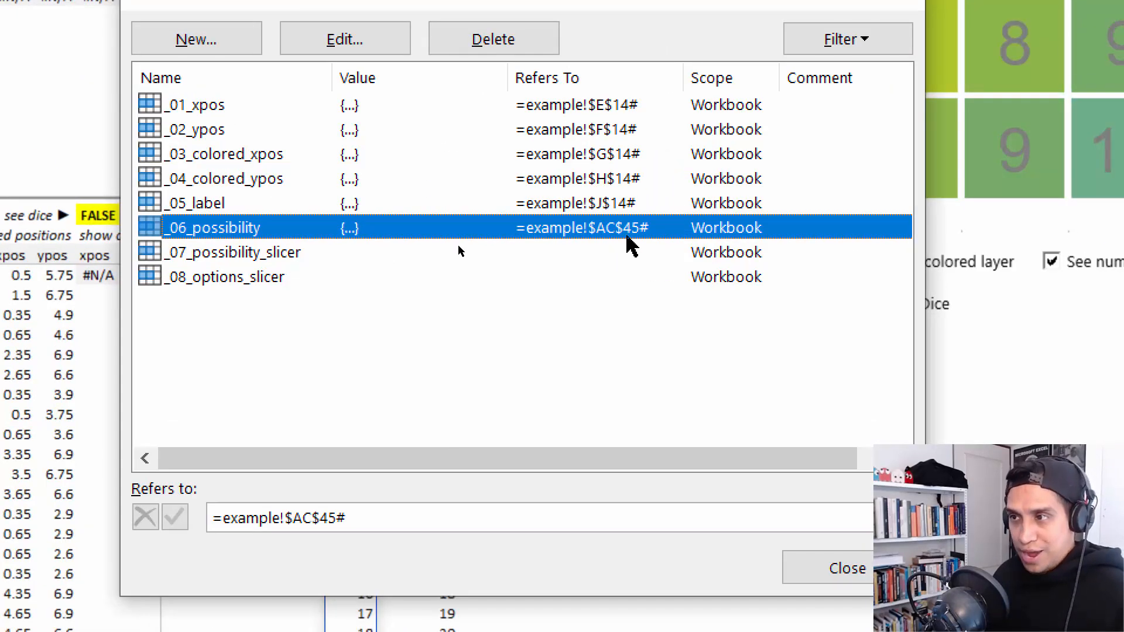
- Examine the VSTACK formula in AC45, previewing what its SEQUENCE( 6 * 6 ) part returns, without changing it
{"action": "key", "text": "Escape"}
{"action": "key", "text": "F2"}
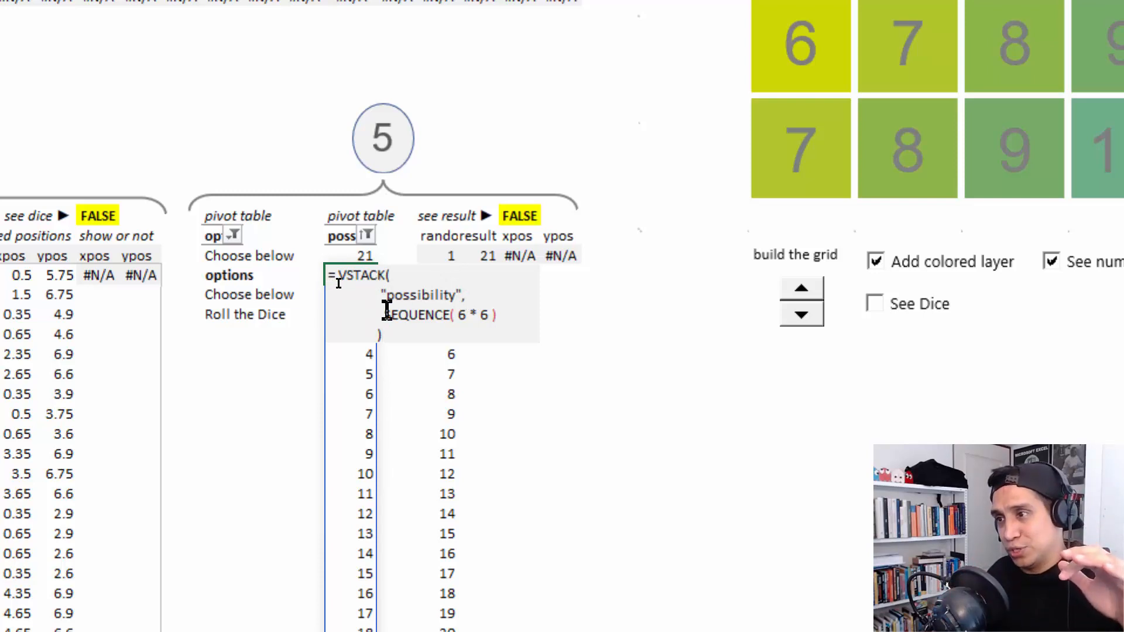
{"action": "left_click_drag", "start_coordinate": [384, 315], "coordinate": [471, 328]}
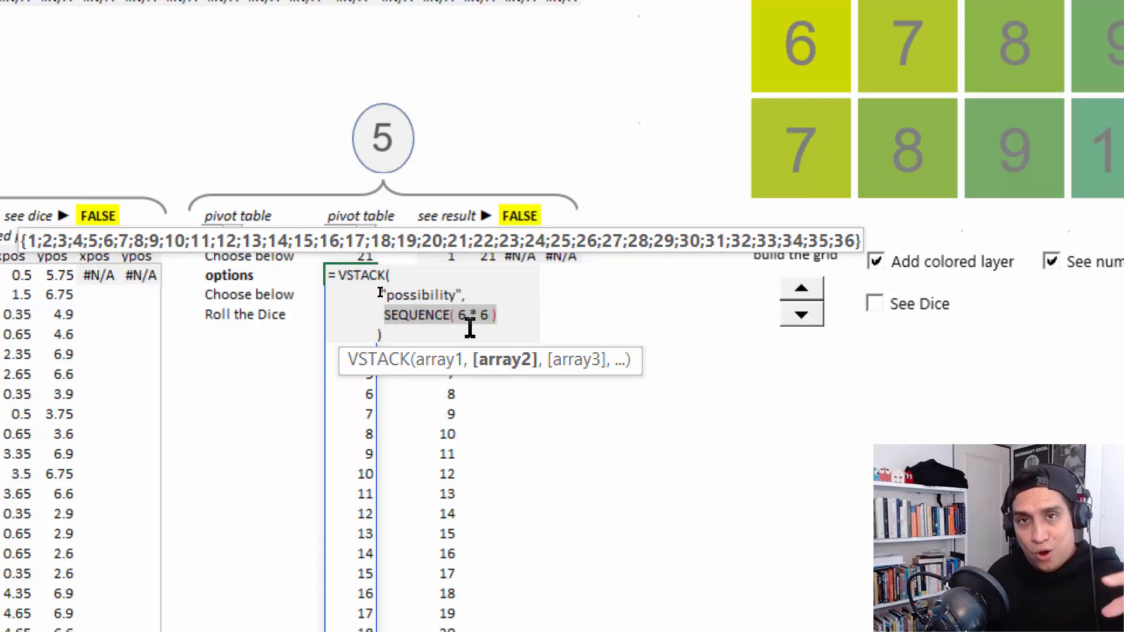
{"action": "key", "text": "Escape"}
{"action": "key", "text": "Escape"}
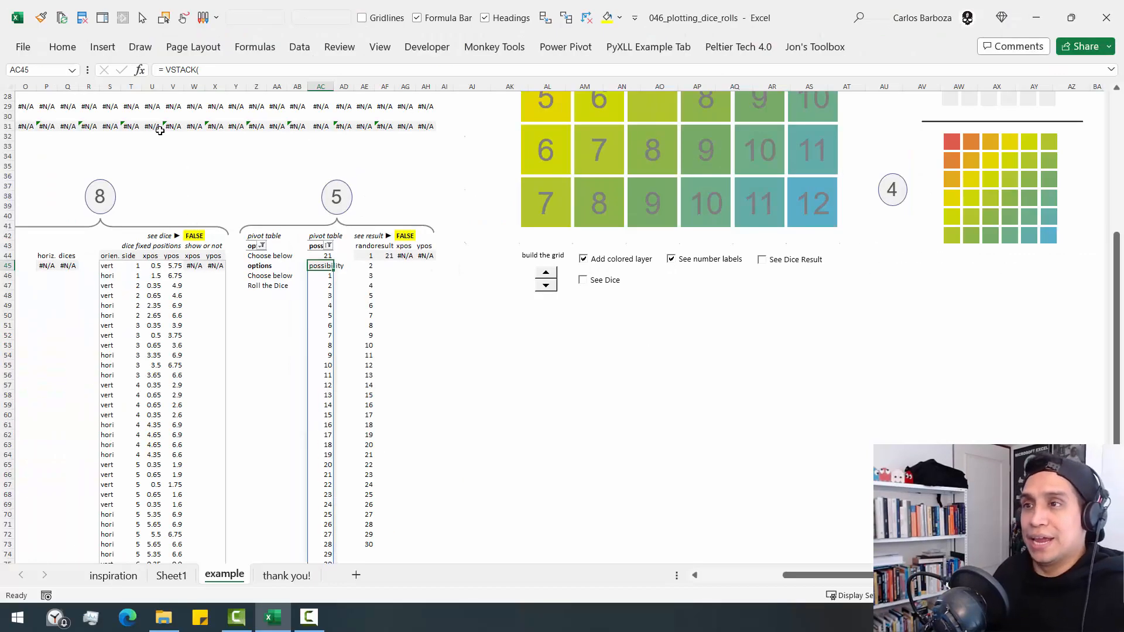
- Create a PivotTable on a new worksheet with the defined name _06_possibility as its source
{"action": "left_click", "coordinate": [100, 47]}
{"action": "left_click", "coordinate": [32, 85]}
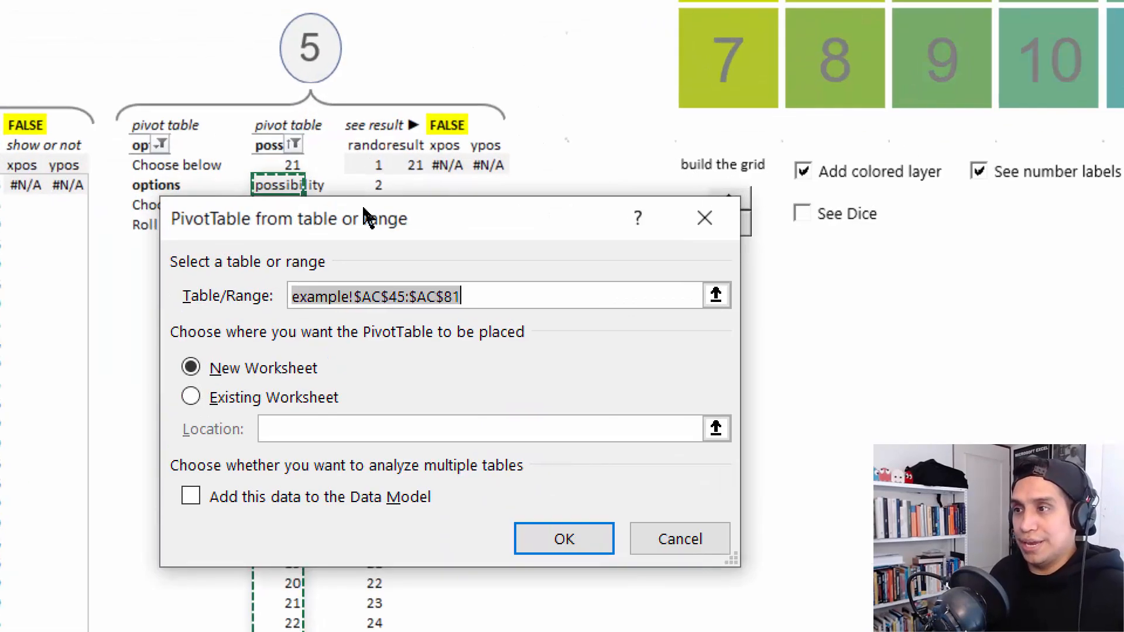
{"action": "key", "text": "BackSpace"}
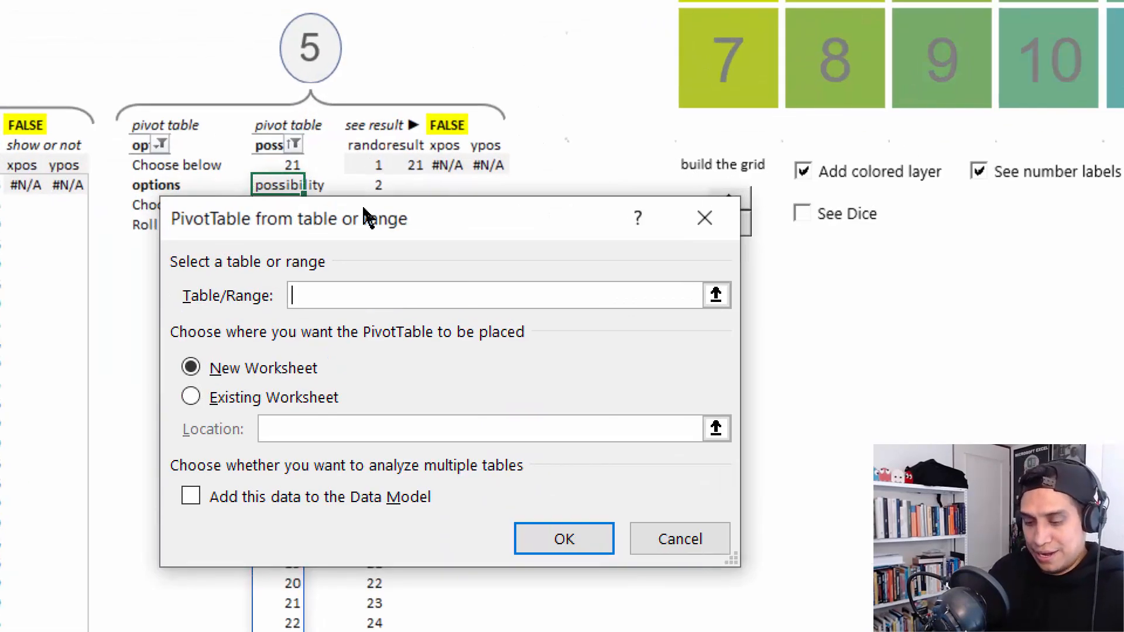
{"action": "key", "text": "F3"}
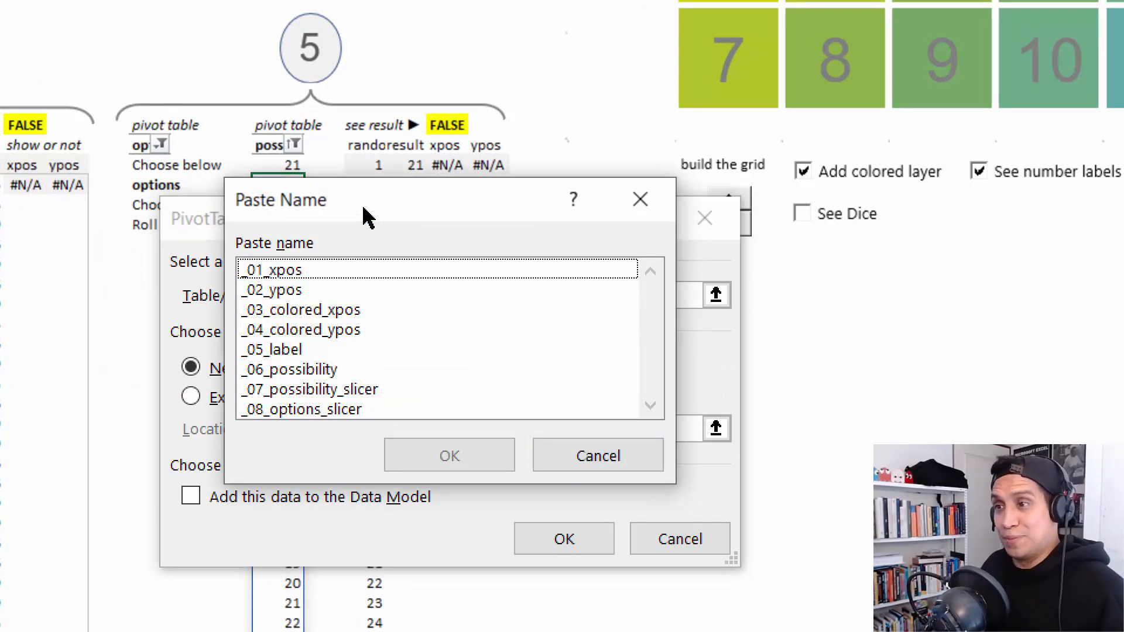
{"action": "left_click", "coordinate": [308, 375]}
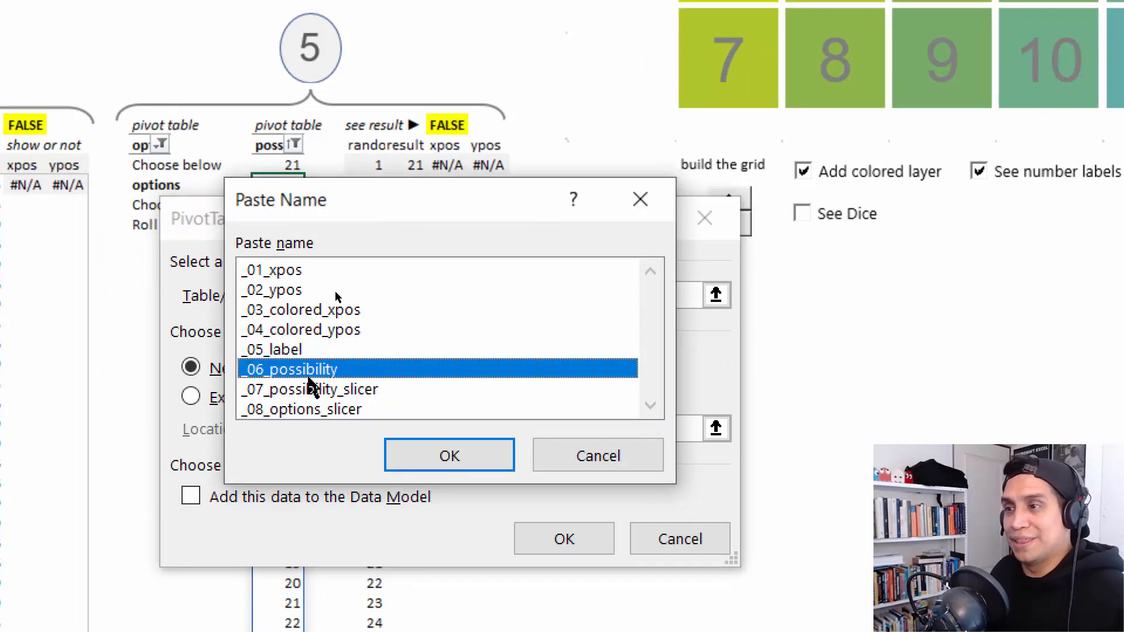
{"action": "left_click", "coordinate": [468, 448]}
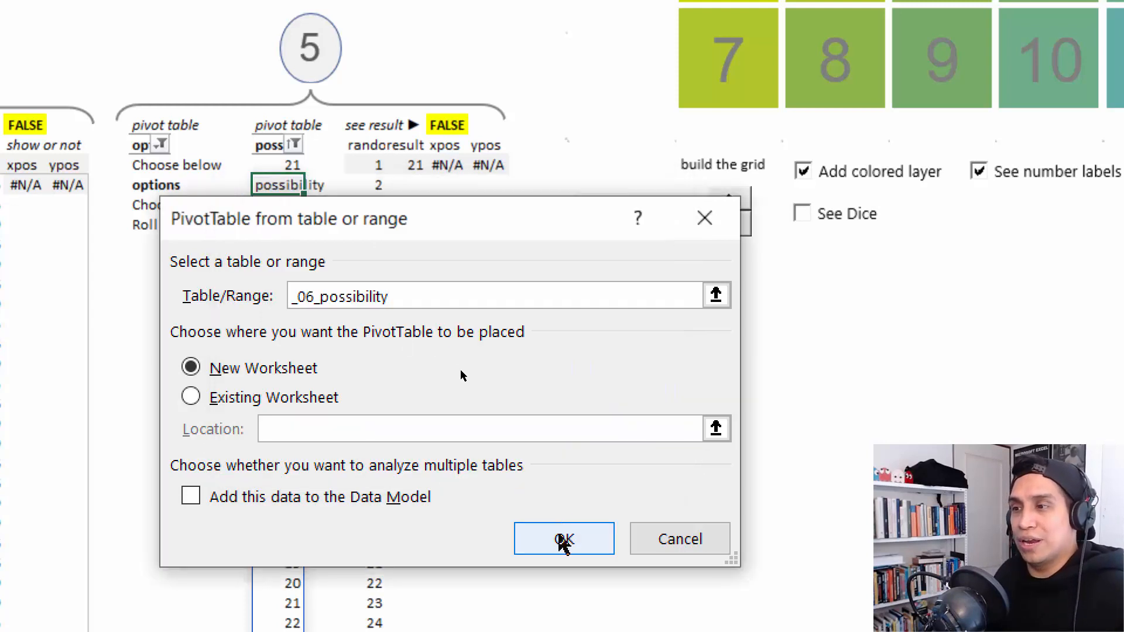
{"action": "left_click", "coordinate": [562, 538]}
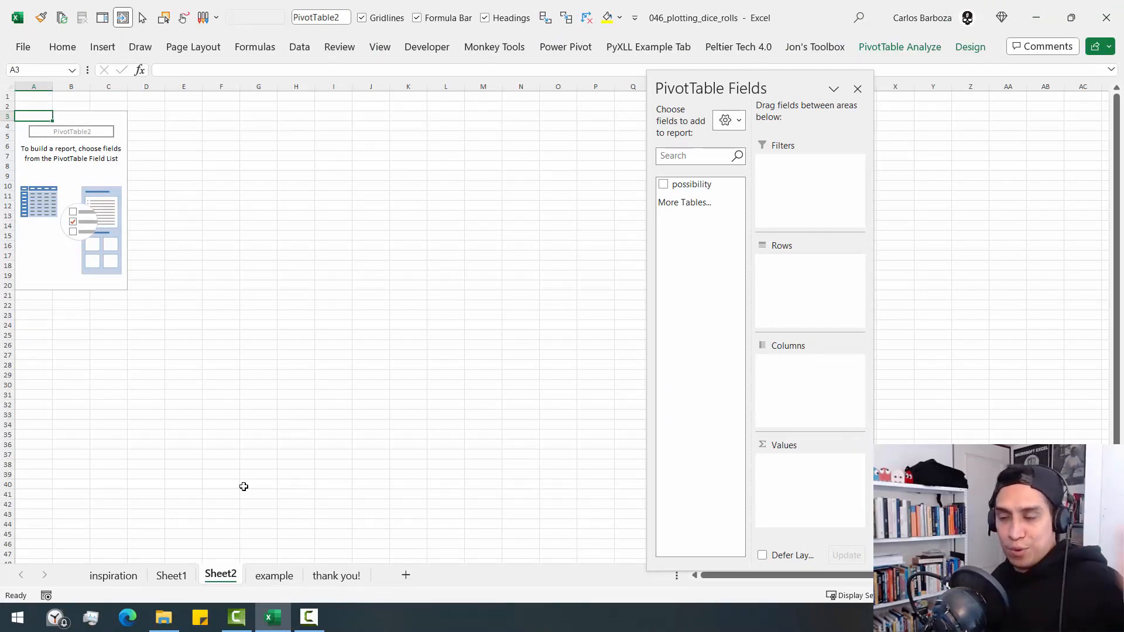
- Delete the worksheets Sheet1 and Sheet2 from the workbook
{"action": "left_click", "coordinate": [186, 580]}
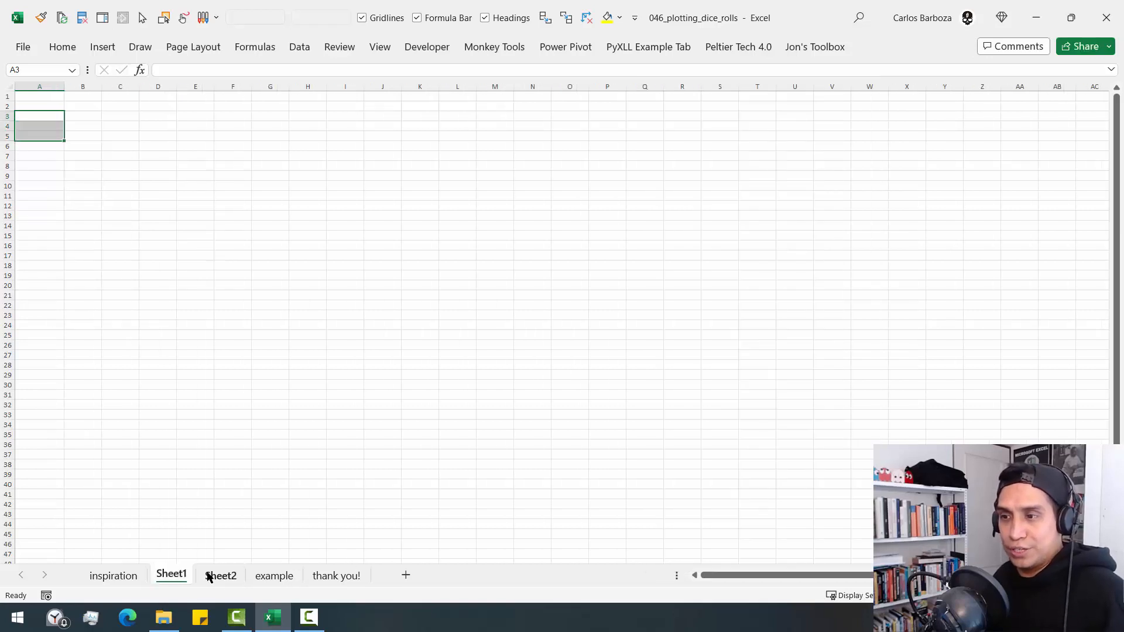
{"action": "left_click", "coordinate": [214, 576], "text": "ctrl"}
{"action": "right_click", "coordinate": [213, 575]}
{"action": "left_click", "coordinate": [261, 368]}
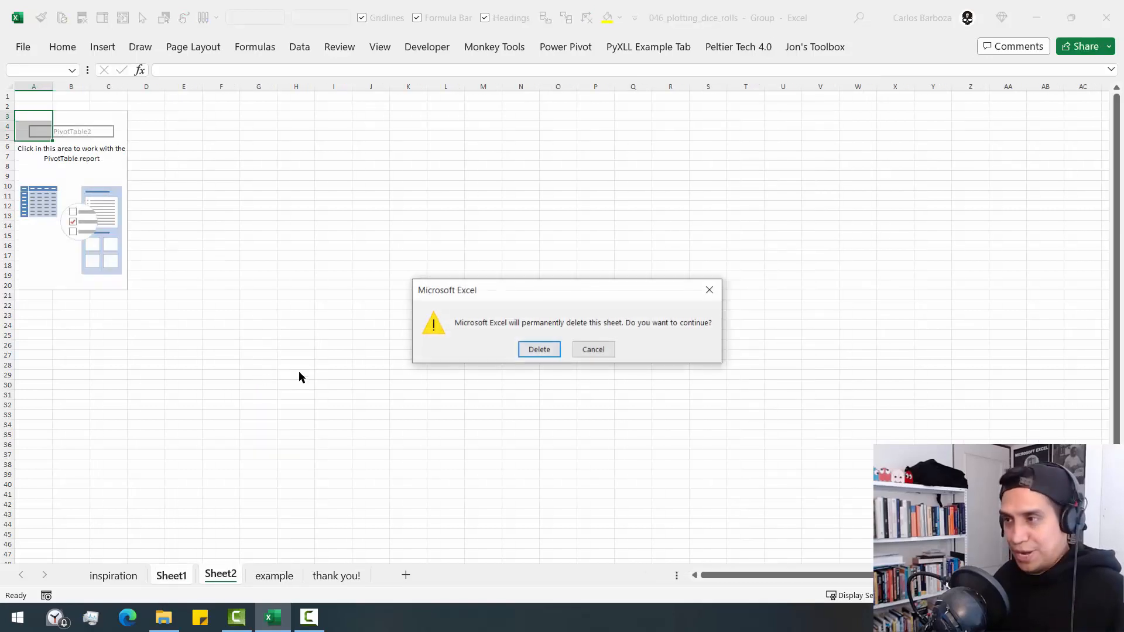
{"action": "left_click", "coordinate": [530, 351]}
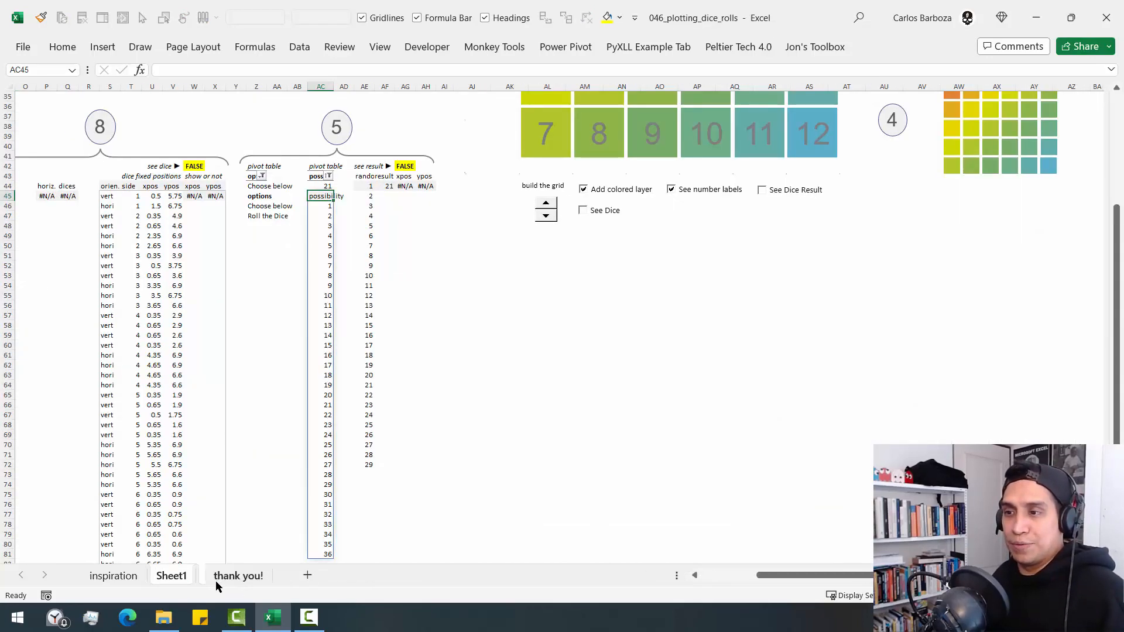
- Check the name and layout options of the possibility pivot table at AC44, leaving them as they are
{"action": "scroll", "coordinate": [335, 317], "scroll_direction": "up", "scroll_amount": 1}
{"action": "scroll", "coordinate": [322, 232], "scroll_direction": "up", "scroll_amount": 2}
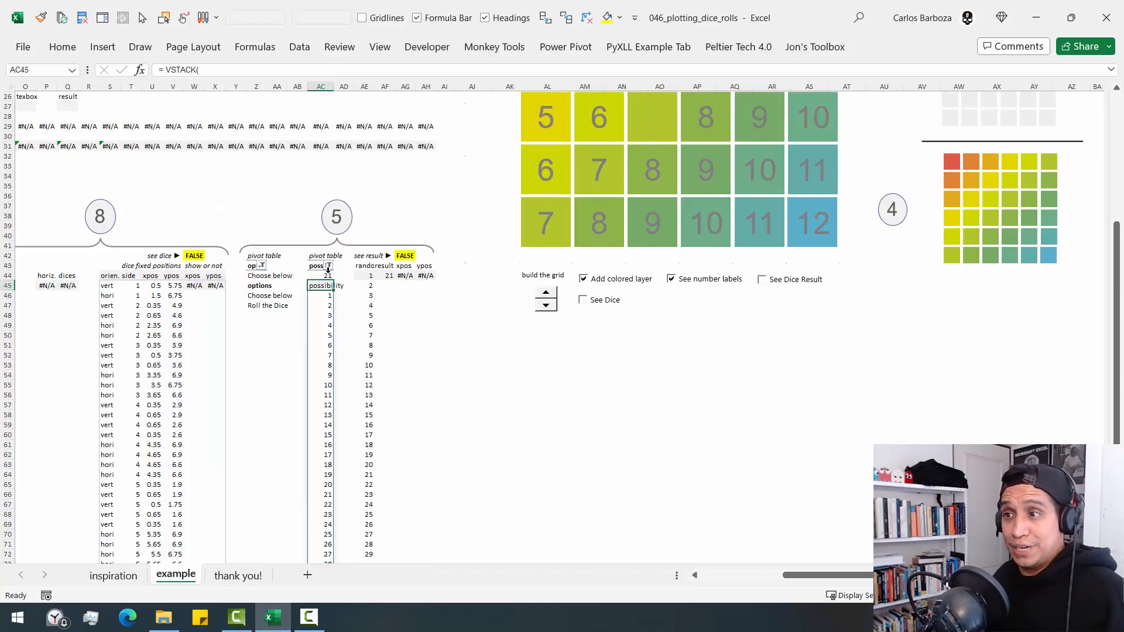
{"action": "left_click", "coordinate": [324, 278]}
{"action": "right_click", "coordinate": [324, 277]}
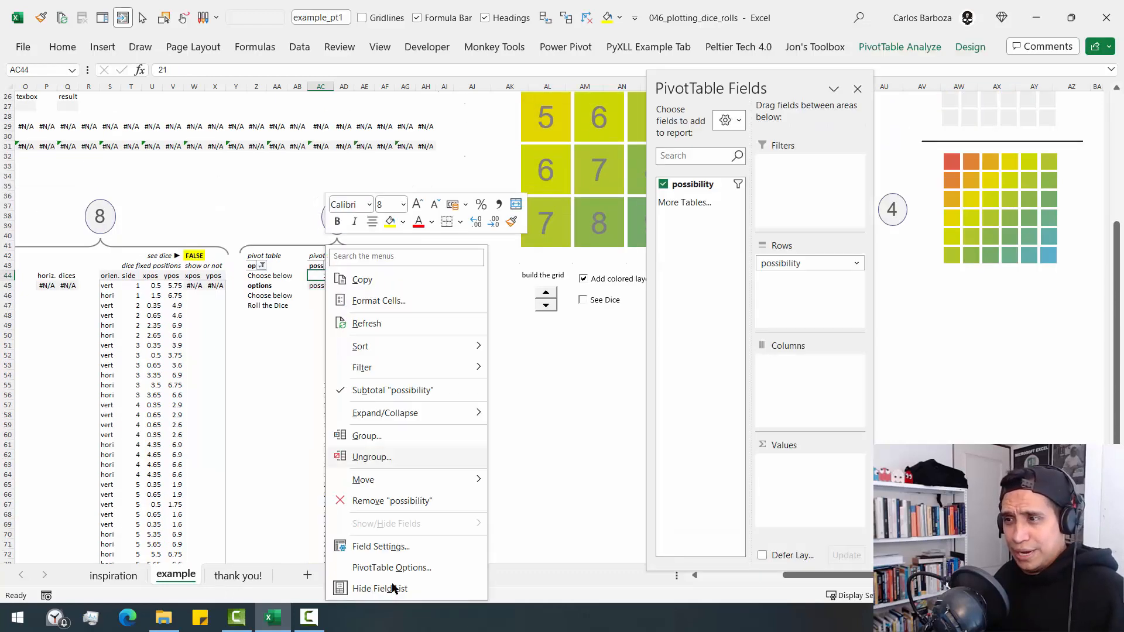
{"action": "left_click", "coordinate": [392, 568]}
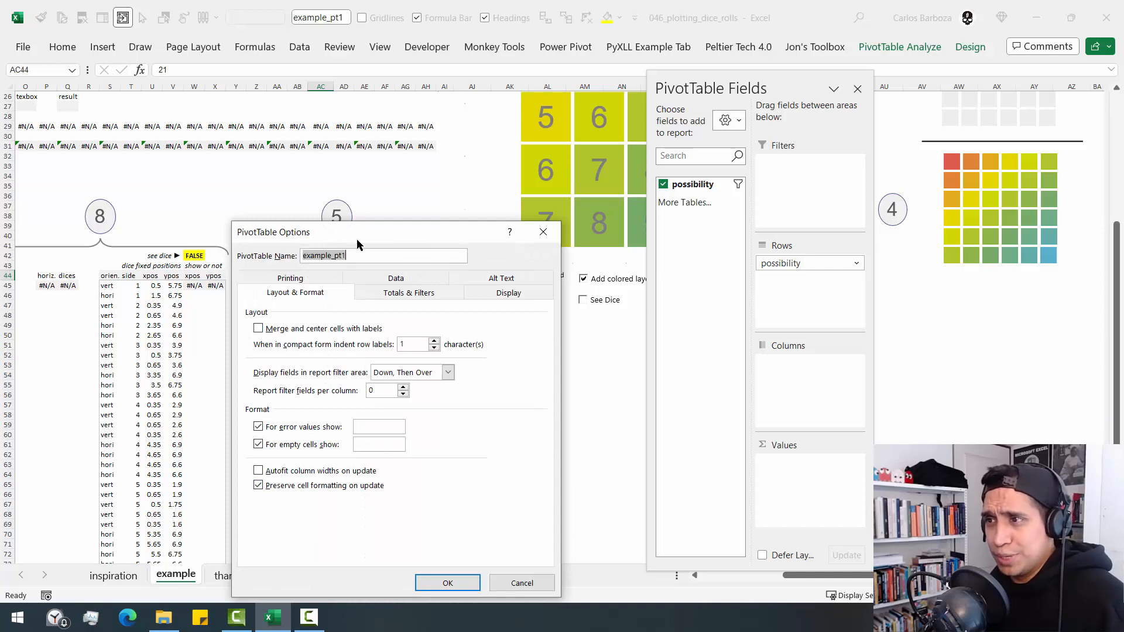
{"action": "left_click_drag", "start_coordinate": [357, 242], "coordinate": [293, 249]}
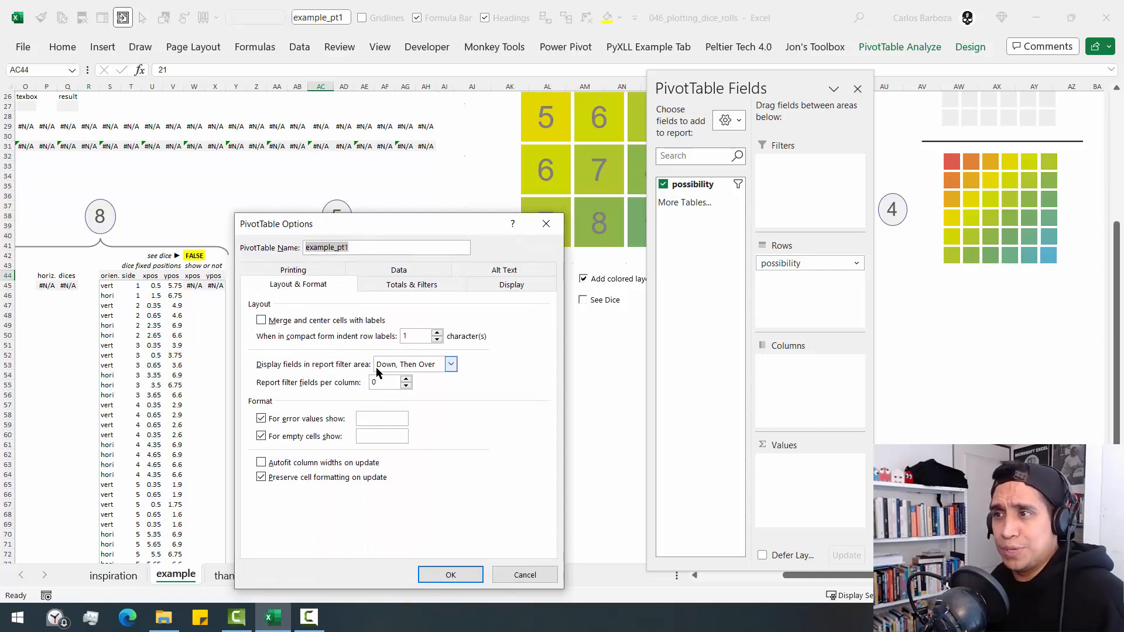
{"action": "left_click", "coordinate": [521, 575]}
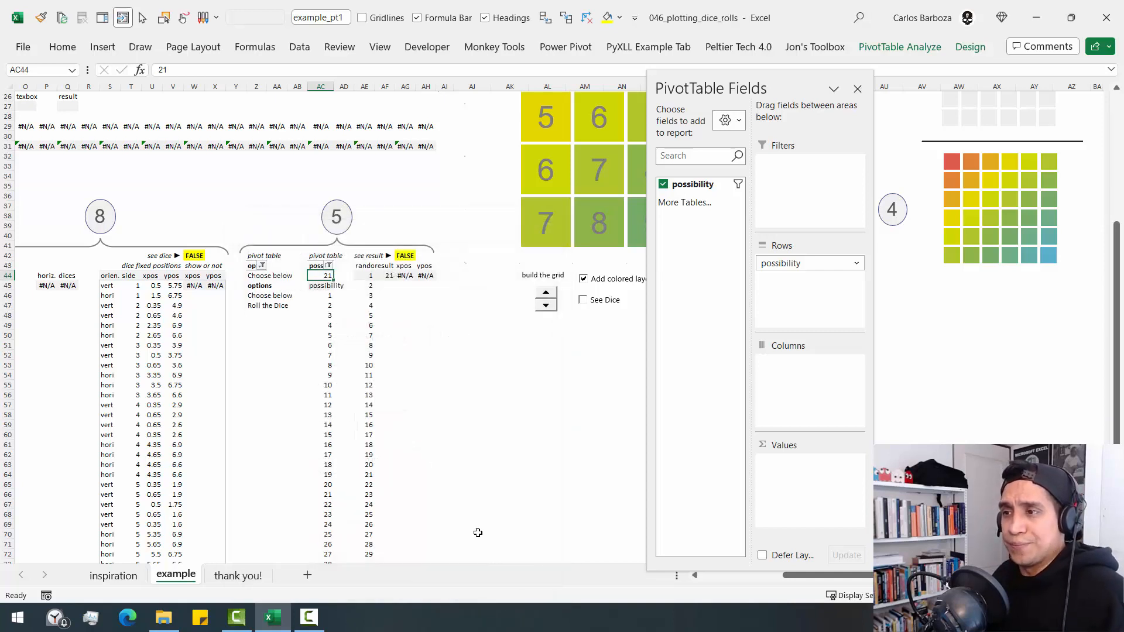
- Look at the EXPAND formula behind the random number list in AE44
{"action": "left_click", "coordinate": [367, 274]}
{"action": "scroll", "coordinate": [439, 293], "scroll_direction": "up", "scroll_amount": 9}
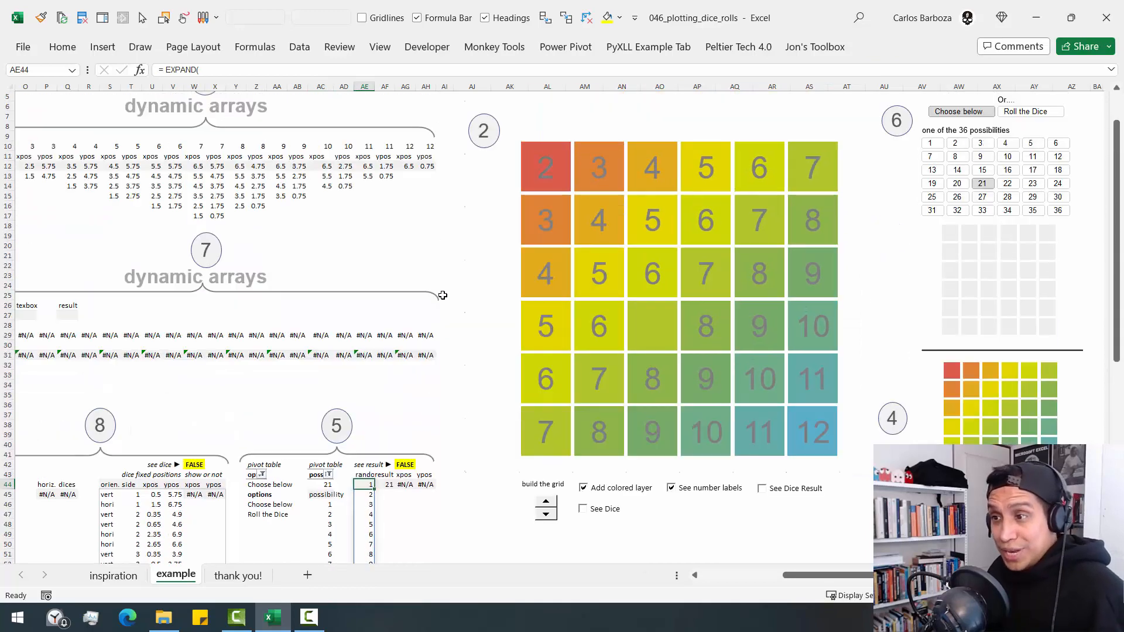
{"action": "scroll", "coordinate": [442, 298], "scroll_direction": "down", "scroll_amount": 5}
{"action": "key", "text": "F2"}
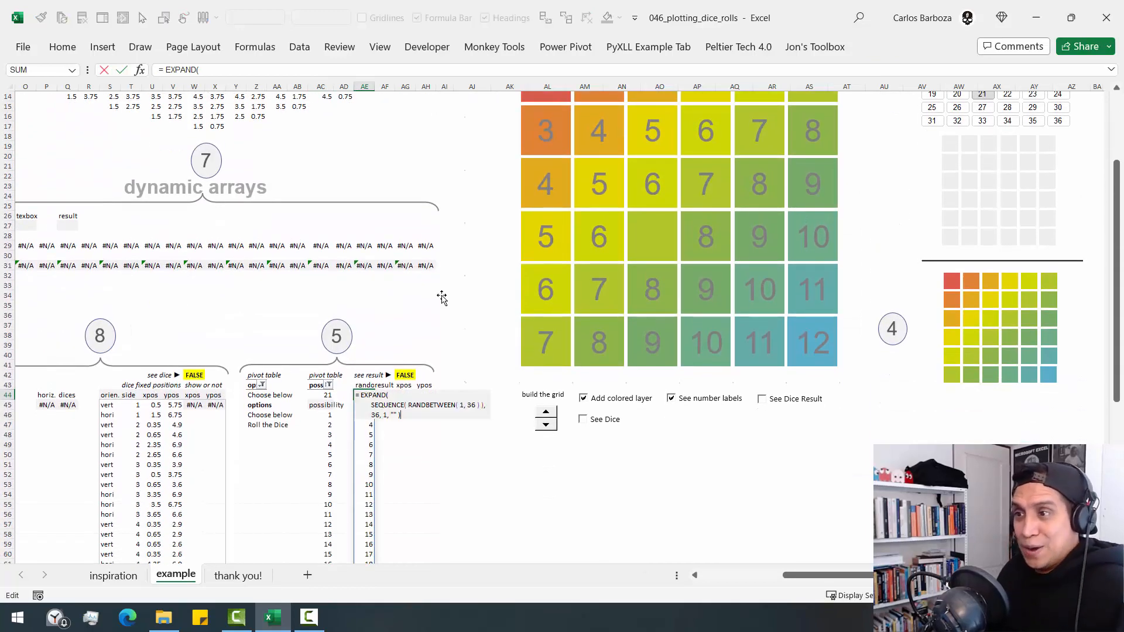
{"action": "key", "text": "Escape"}
{"action": "scroll", "coordinate": [454, 302], "scroll_direction": "up", "scroll_amount": 1}
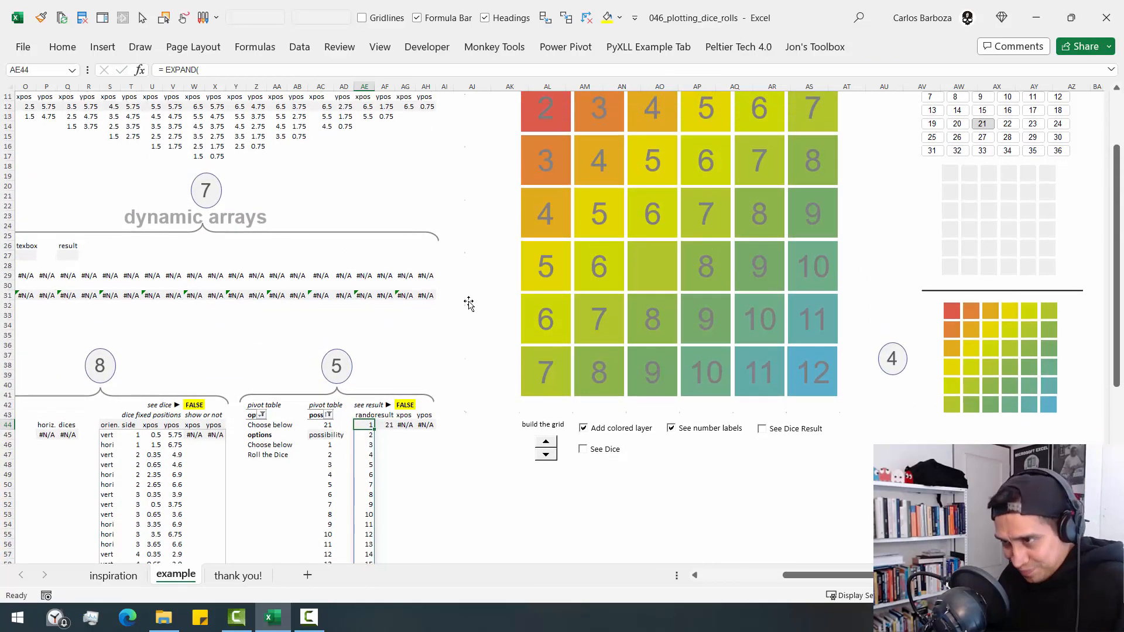
{"action": "scroll", "coordinate": [458, 311], "scroll_direction": "down", "scroll_amount": 4}
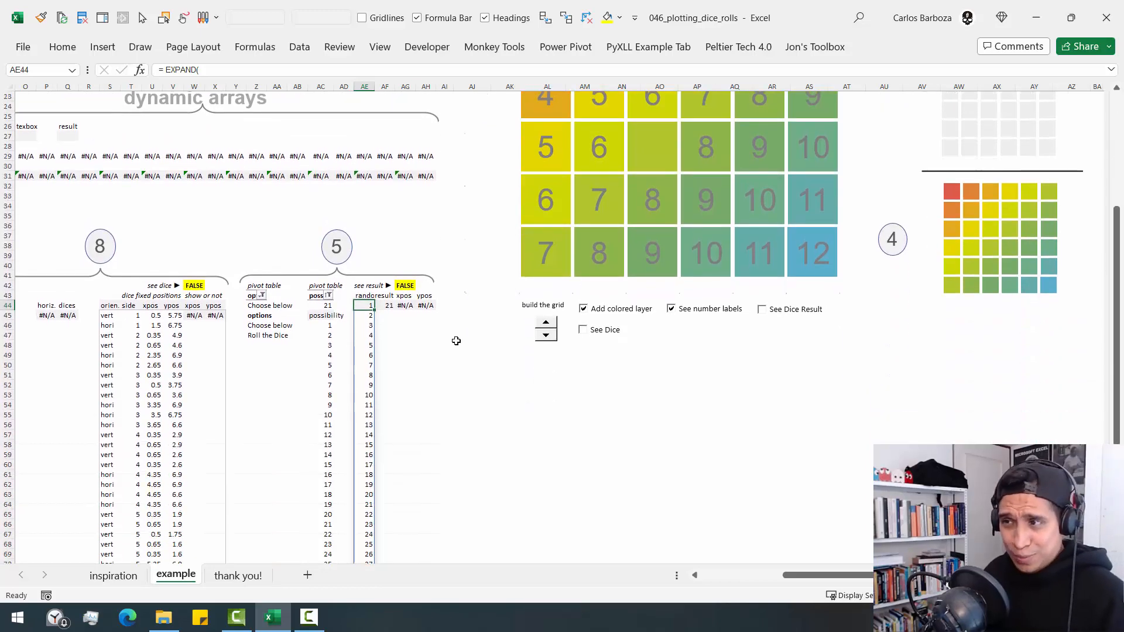
- Go through the SEQUENCE( RANDBETWEEN( 1, 36 ) ) array and the rows, columns and pad arguments of the EXPAND formula in AE44
{"action": "key", "text": "F2"}
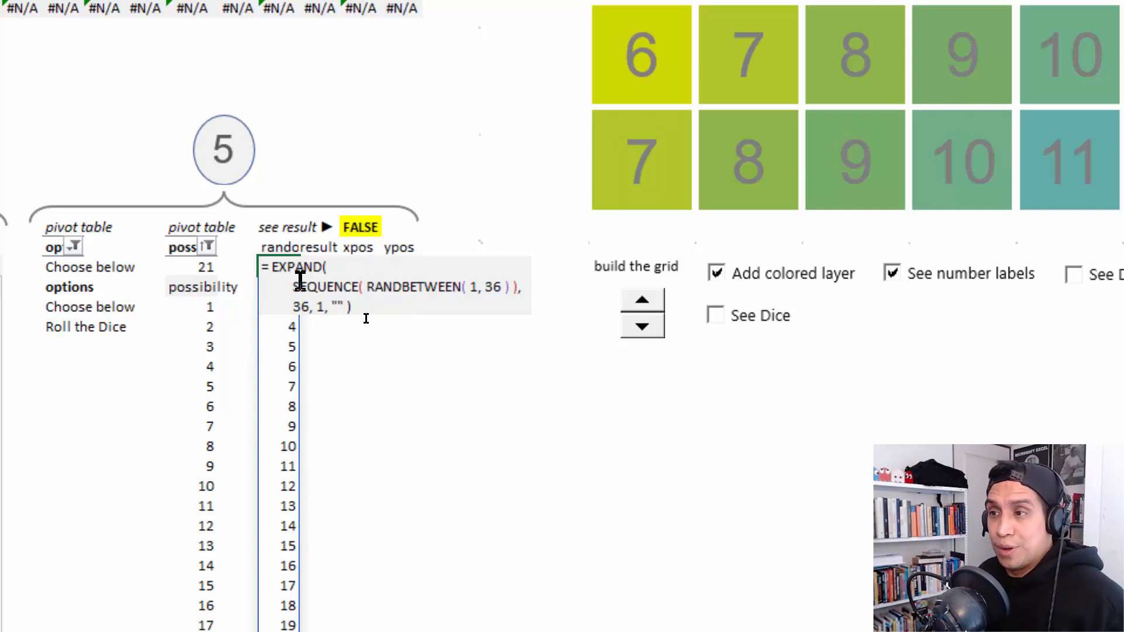
{"action": "left_click_drag", "start_coordinate": [291, 292], "coordinate": [520, 287]}
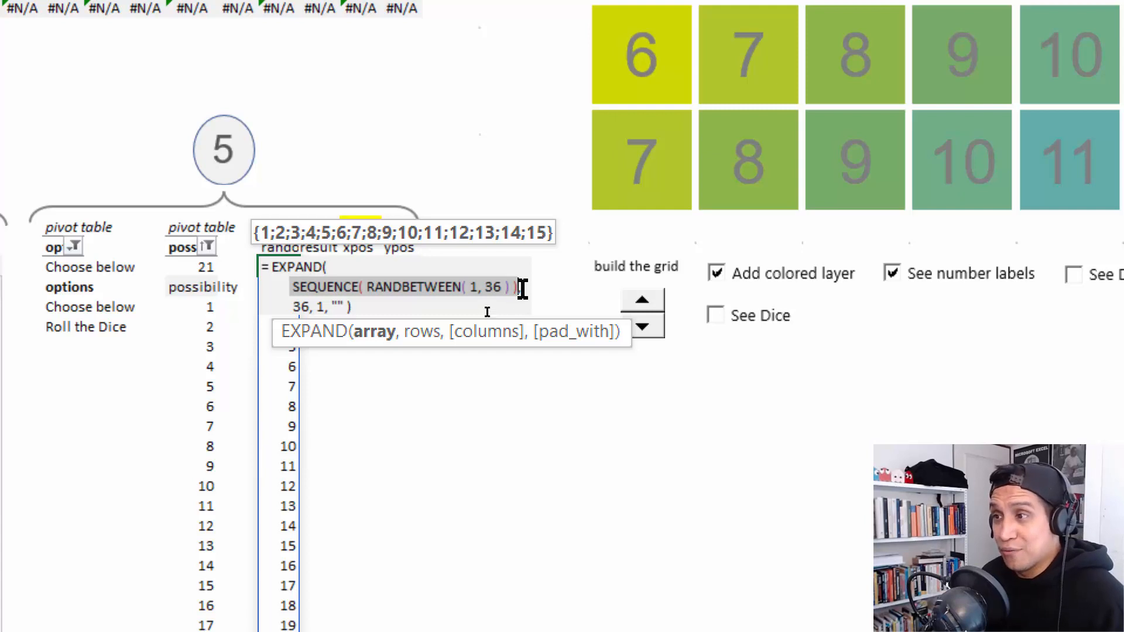
{"action": "left_click", "coordinate": [523, 286]}
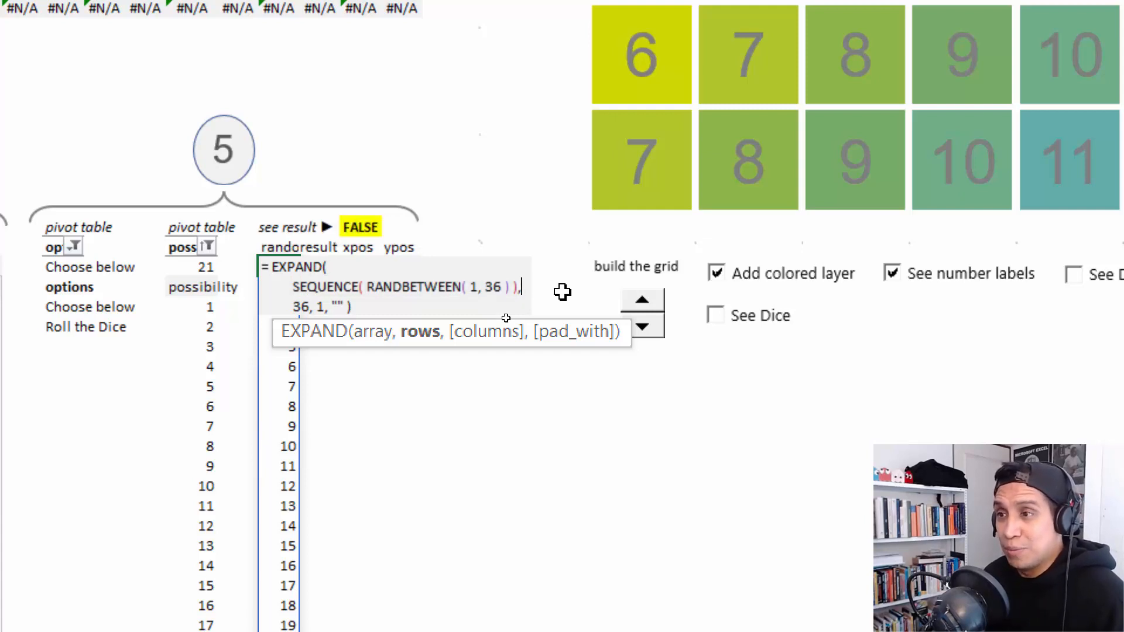
{"action": "key", "text": "Down"}
{"action": "key", "text": "Left"}
{"action": "key", "text": "Left"}
{"action": "key", "text": "Left"}
{"action": "key", "text": "Left"}
{"action": "key", "text": "Left"}
{"action": "key", "text": "Left"}
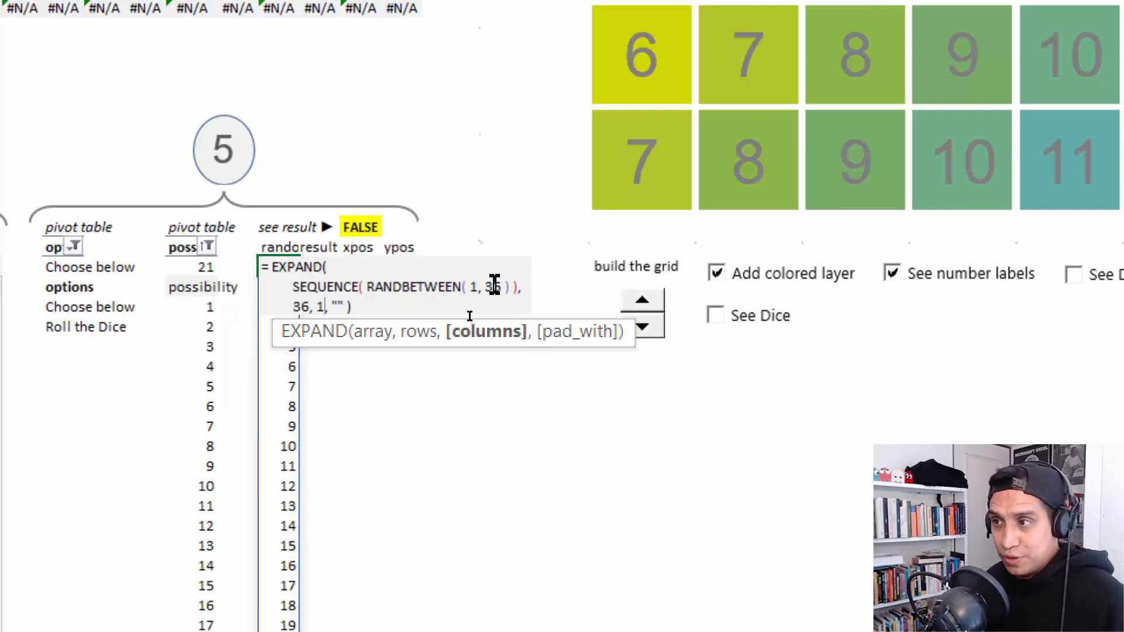
{"action": "left_click_drag", "start_coordinate": [465, 286], "coordinate": [509, 286]}
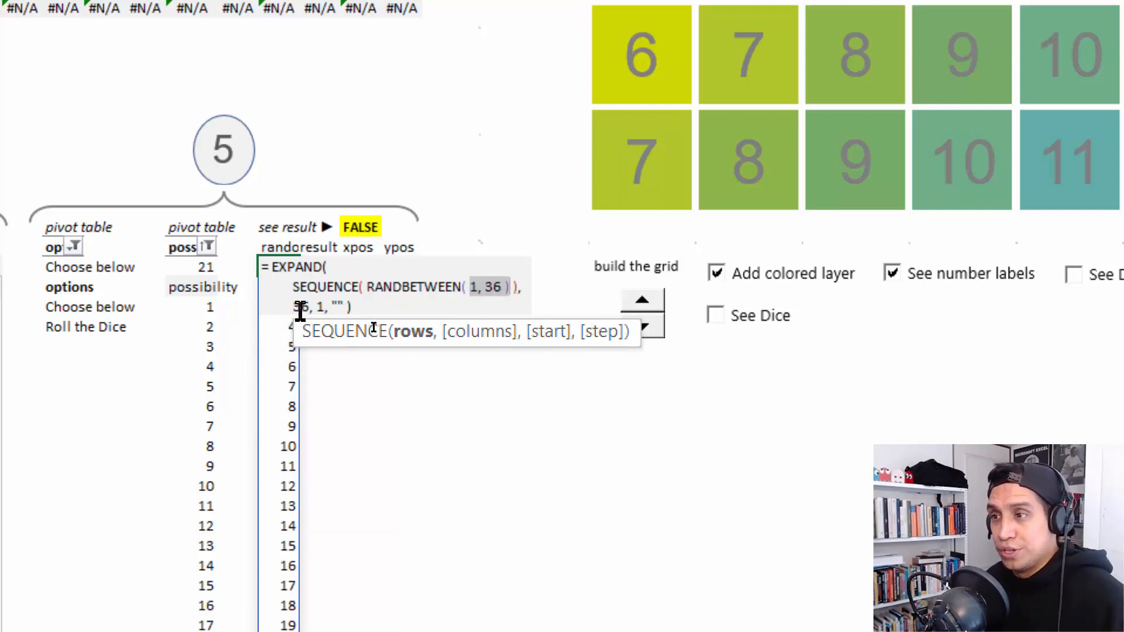
{"action": "left_click_drag", "start_coordinate": [294, 306], "coordinate": [315, 305]}
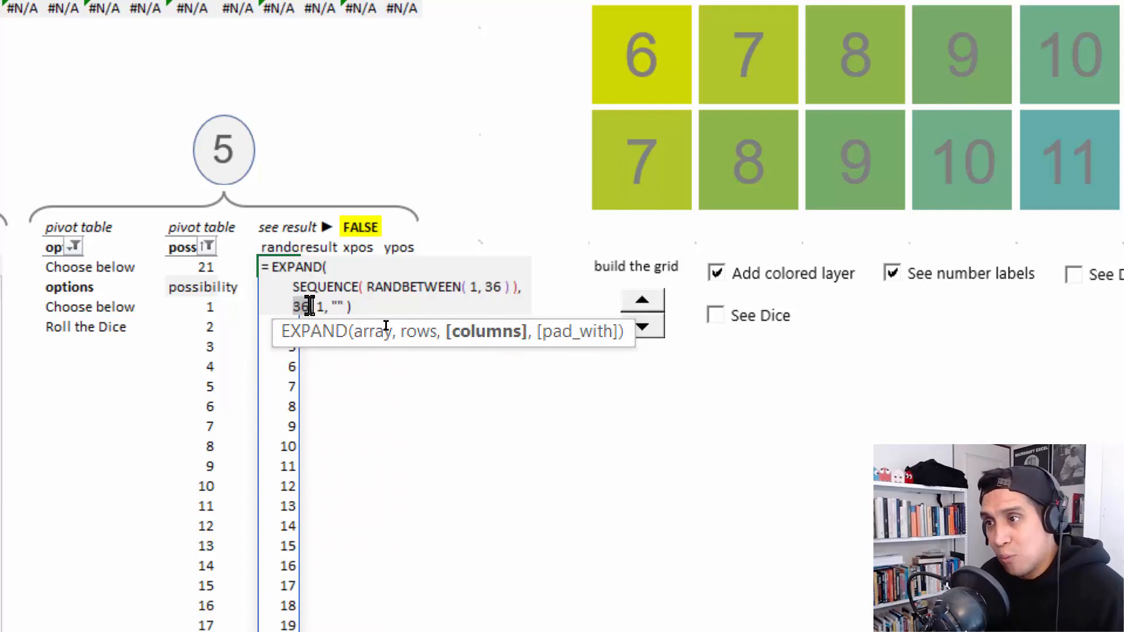
{"action": "left_click", "coordinate": [324, 306]}
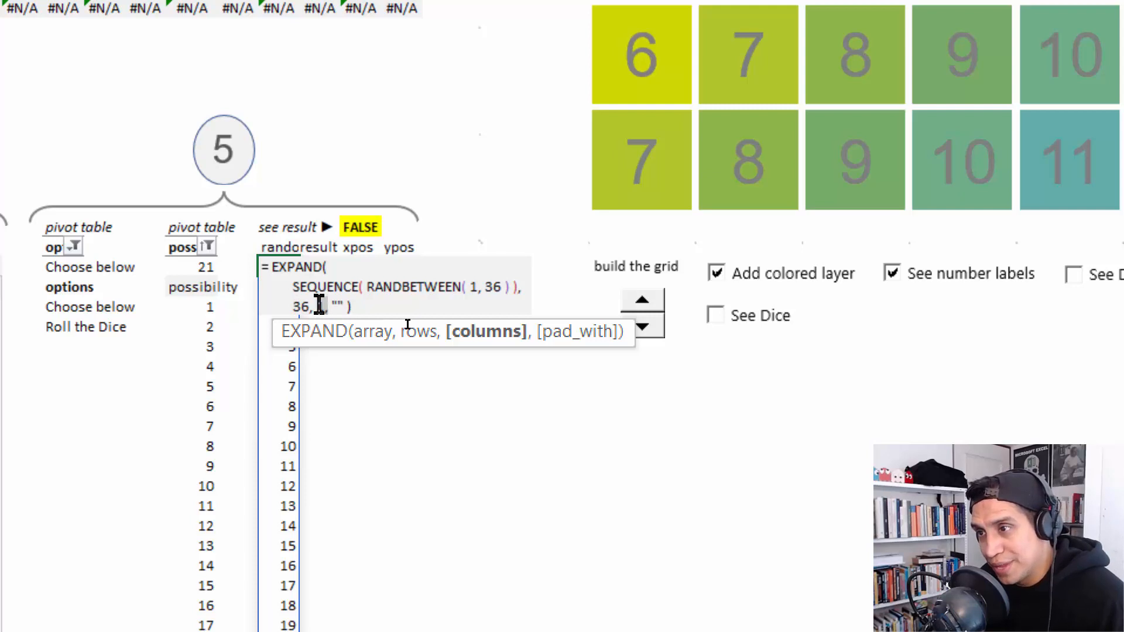
{"action": "left_click", "coordinate": [362, 302]}
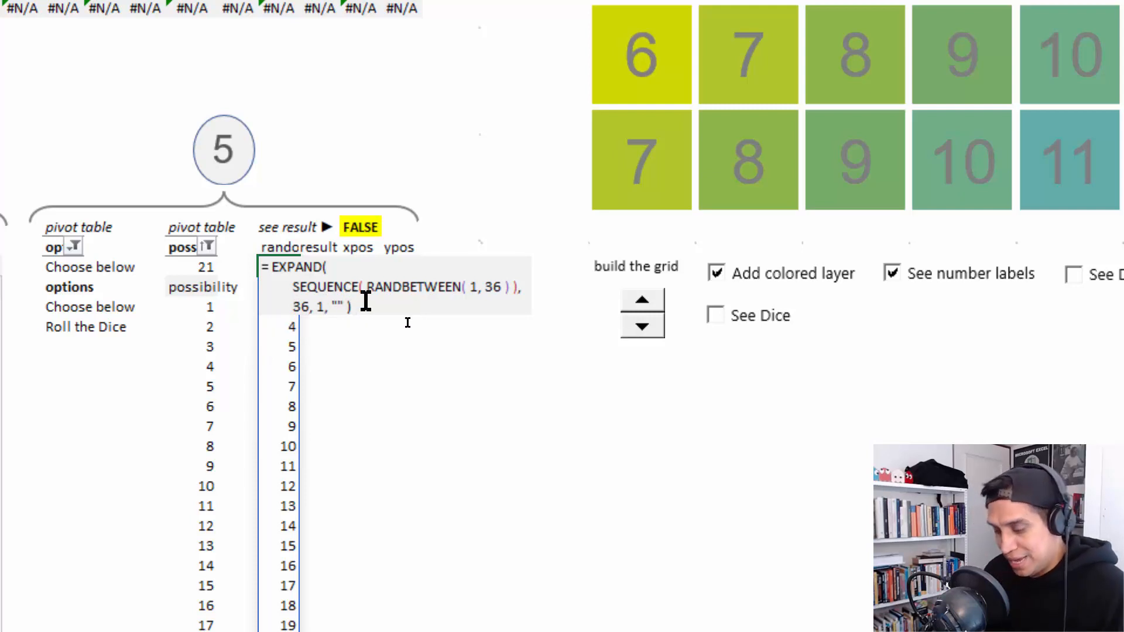
{"action": "key", "text": "Return"}
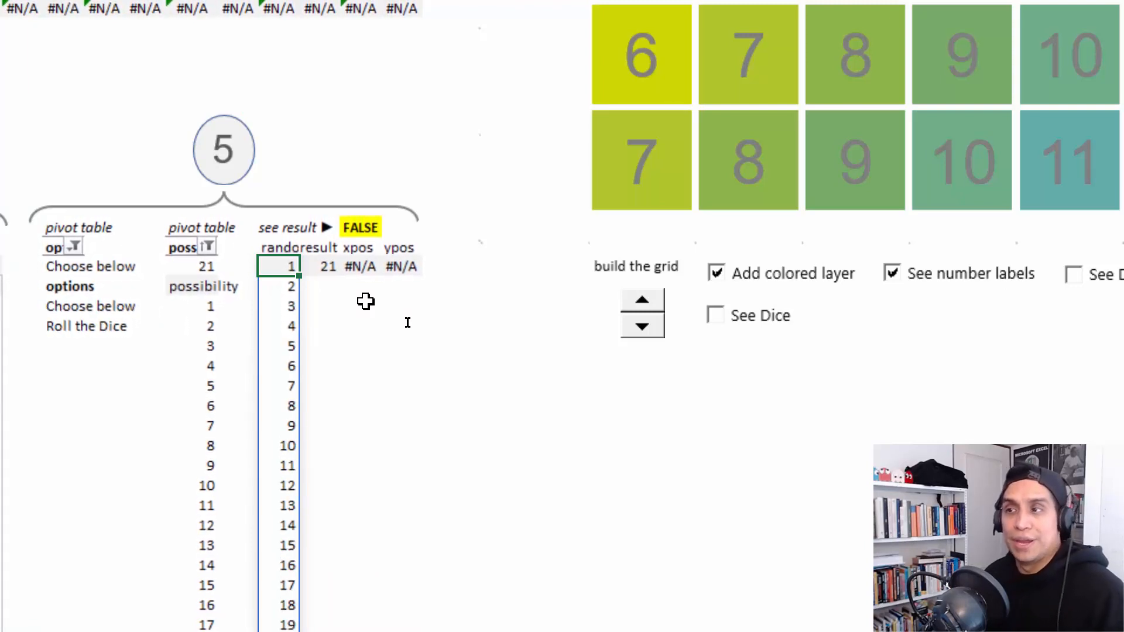
- Examine the IF formula of the result cell AF44, including its Choose below test, AC44 and MAX( AE44# ) parts
{"action": "key", "text": "F2"}
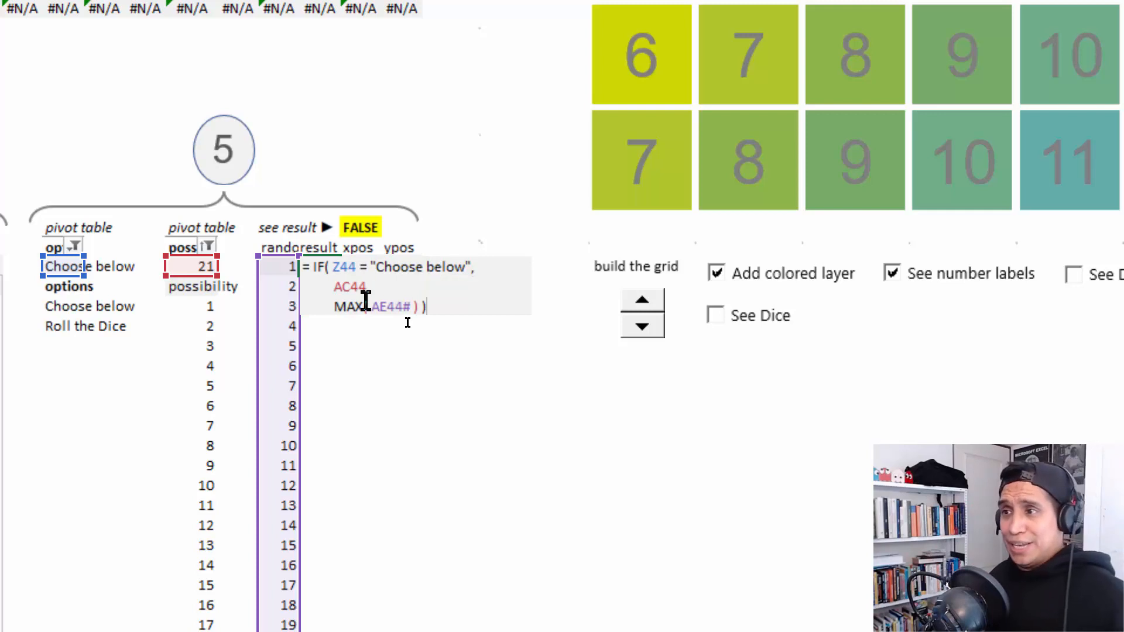
{"action": "left_click_drag", "start_coordinate": [423, 307], "coordinate": [334, 306]}
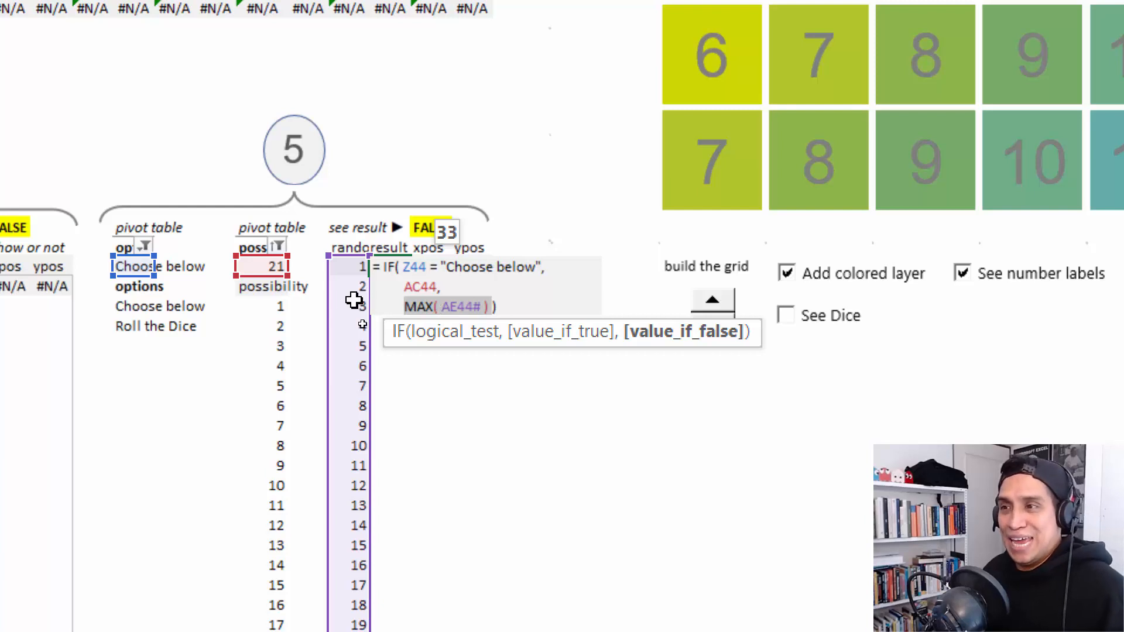
{"action": "left_click", "coordinate": [442, 285]}
{"action": "left_click_drag", "start_coordinate": [442, 286], "coordinate": [389, 283]}
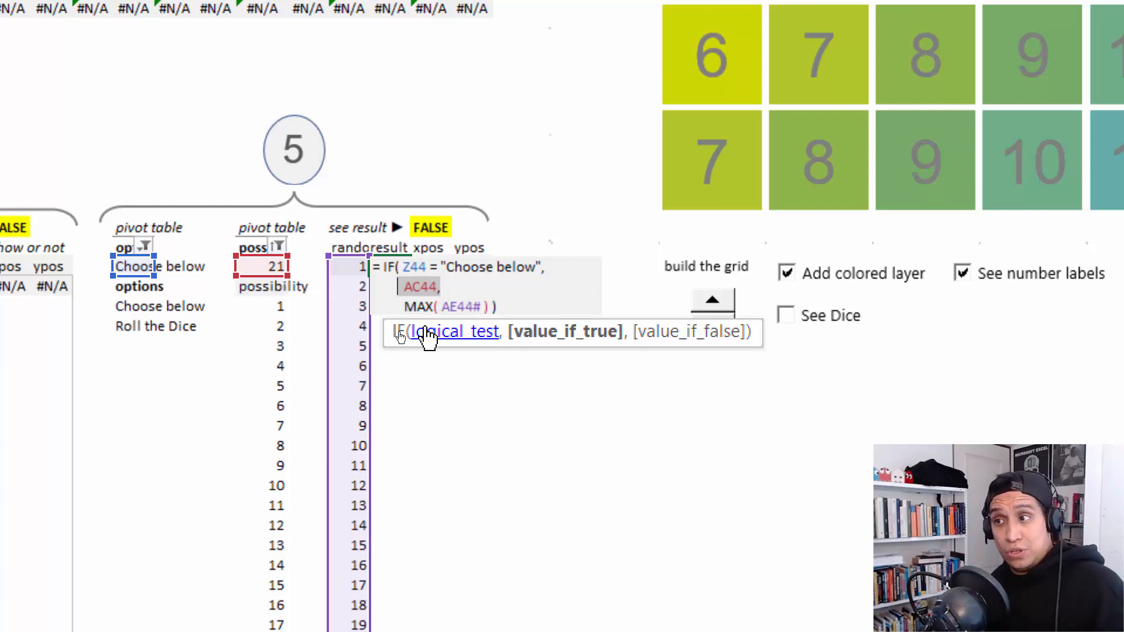
{"action": "left_click_drag", "start_coordinate": [406, 306], "coordinate": [499, 307]}
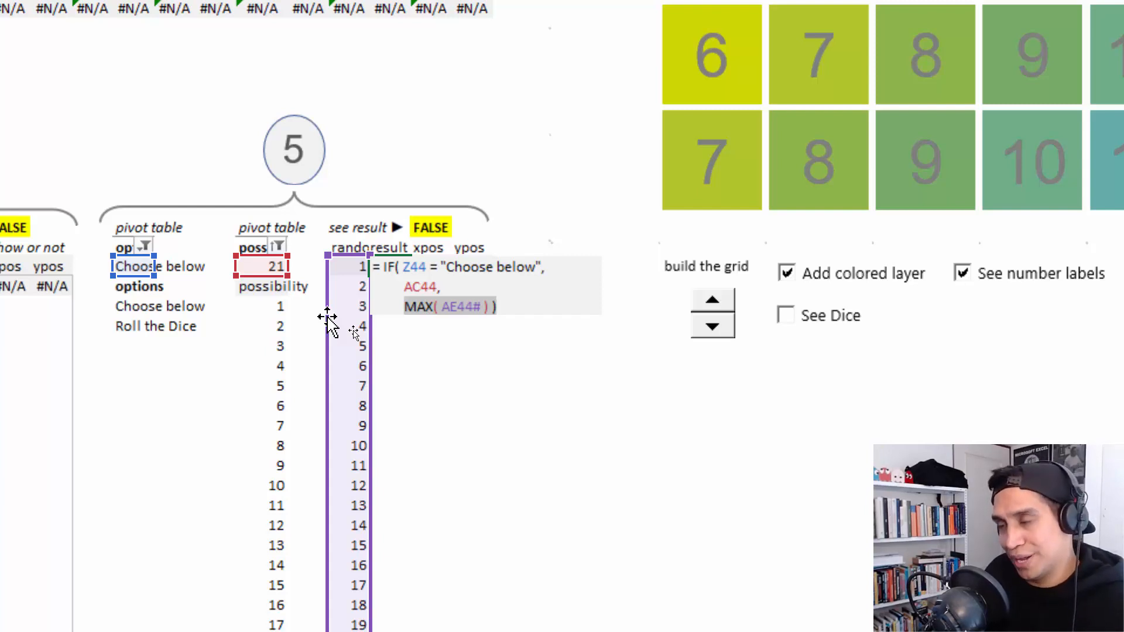
- Examine the test, INDEX( E14#, AF44 ) and NA() arguments of the xpos formula in AG44 without changing it
{"action": "left_click", "coordinate": [441, 267]}
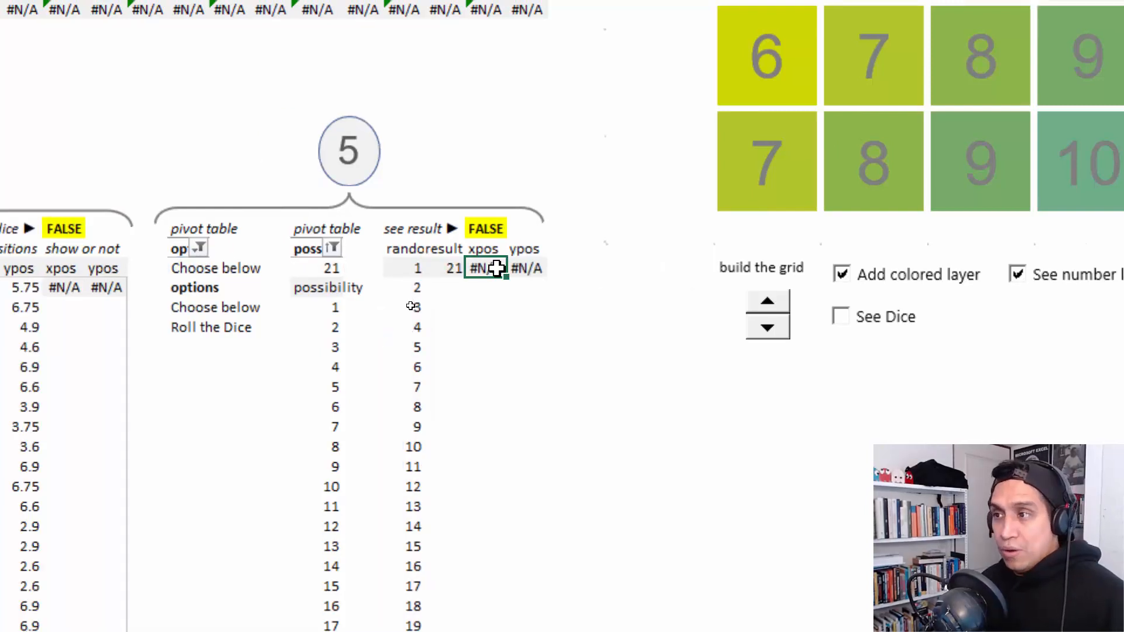
{"action": "double_click", "coordinate": [497, 269]}
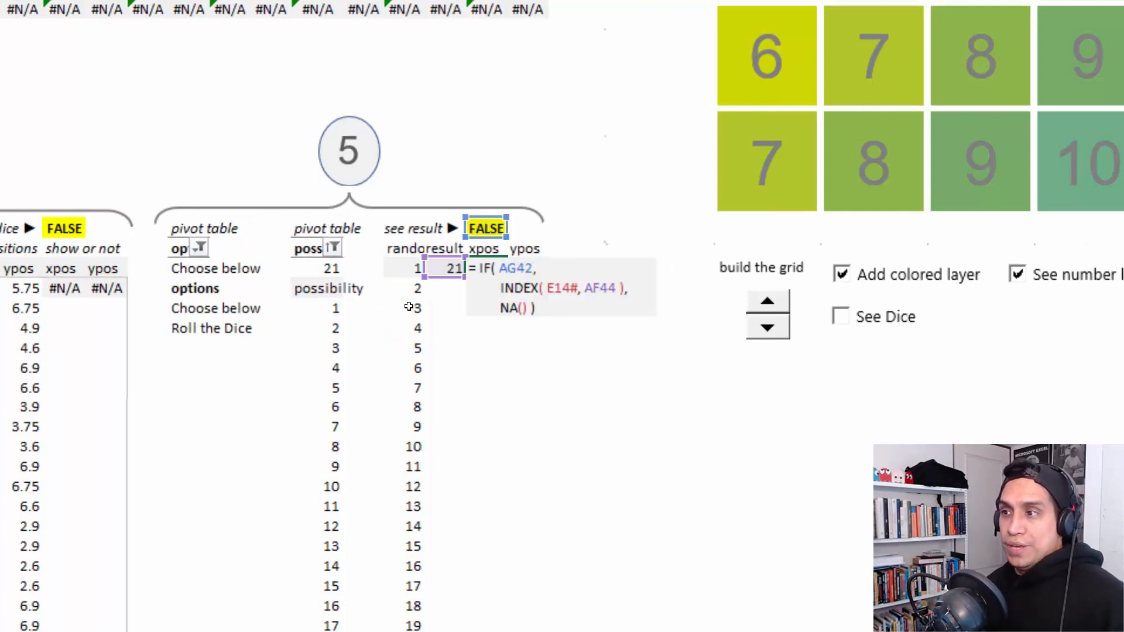
{"action": "key", "text": "Escape"}
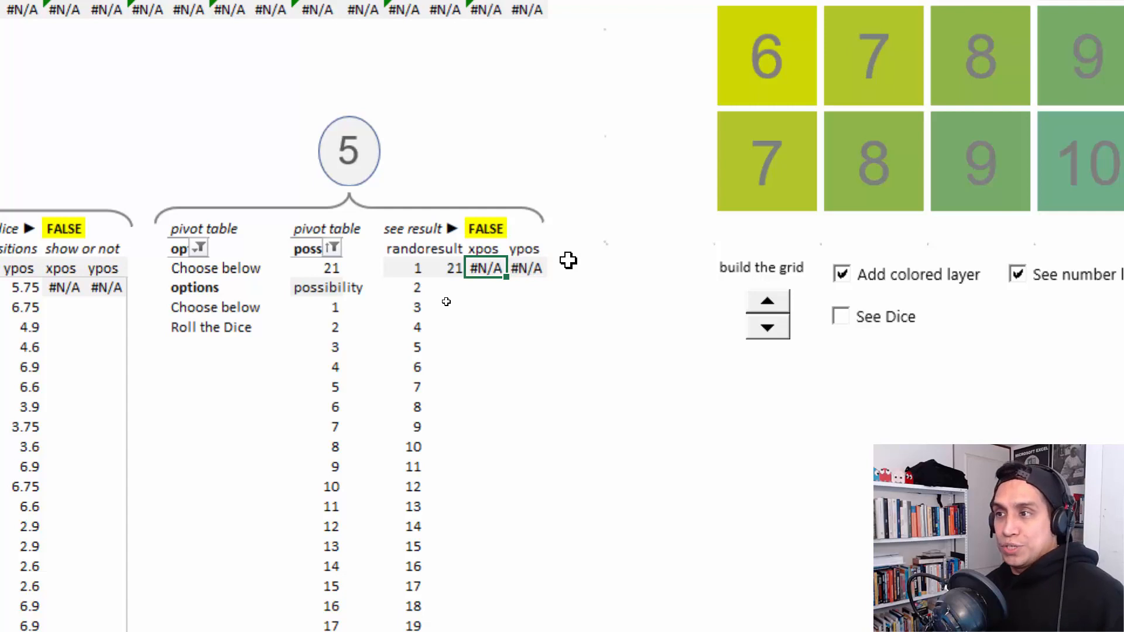
{"action": "key", "text": "F2"}
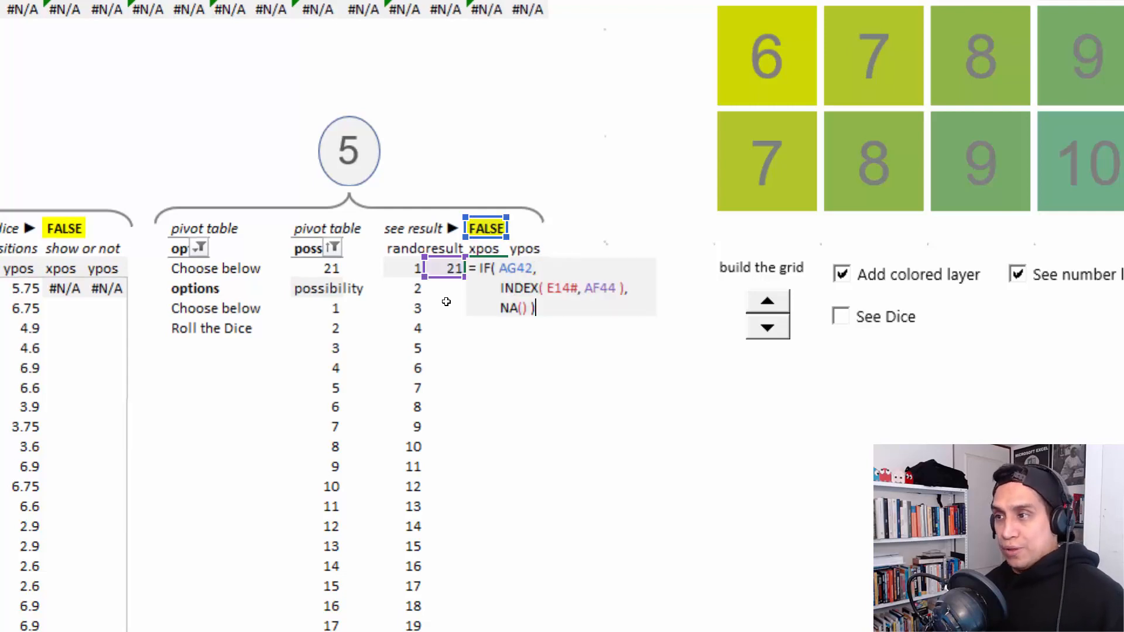
{"action": "left_click", "coordinate": [535, 269]}
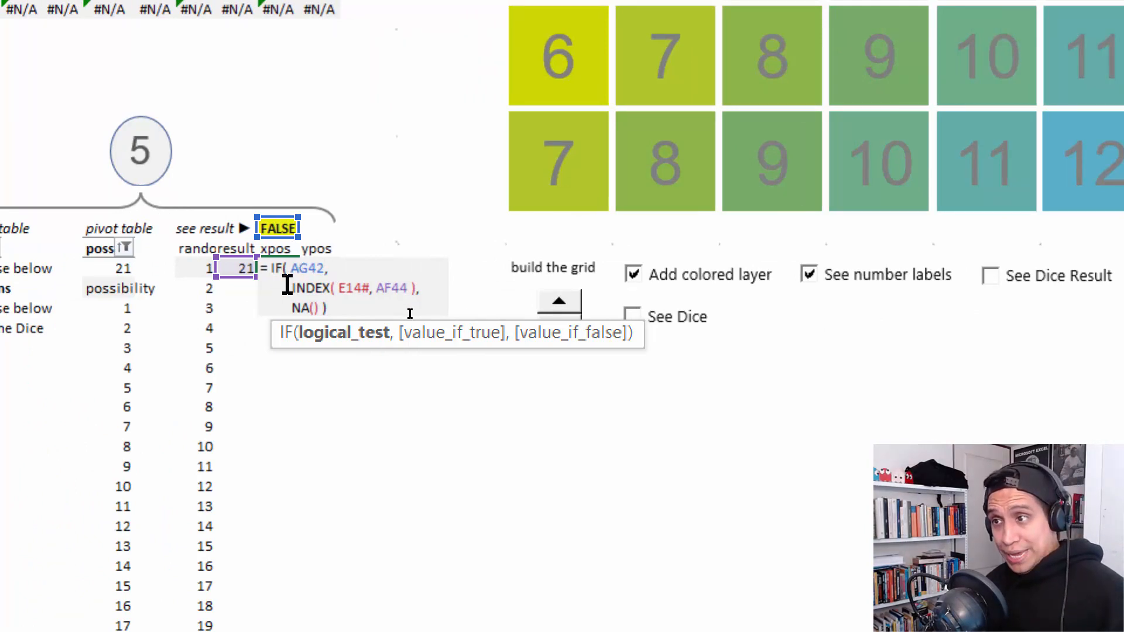
{"action": "left_click_drag", "start_coordinate": [298, 290], "coordinate": [432, 293]}
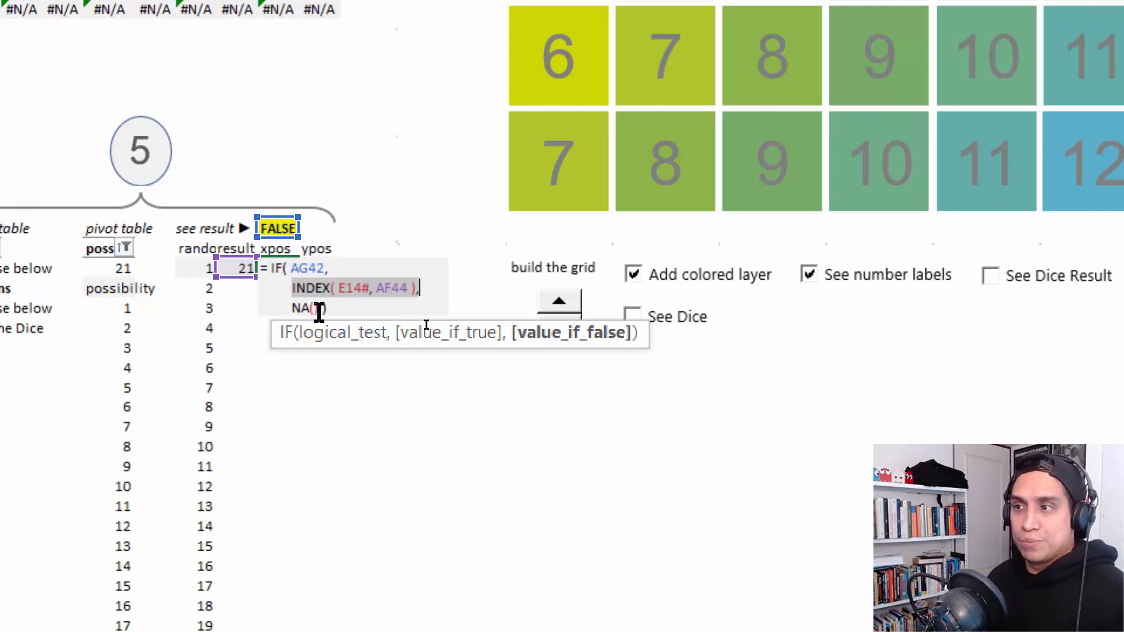
{"action": "left_click_drag", "start_coordinate": [320, 307], "coordinate": [282, 306]}
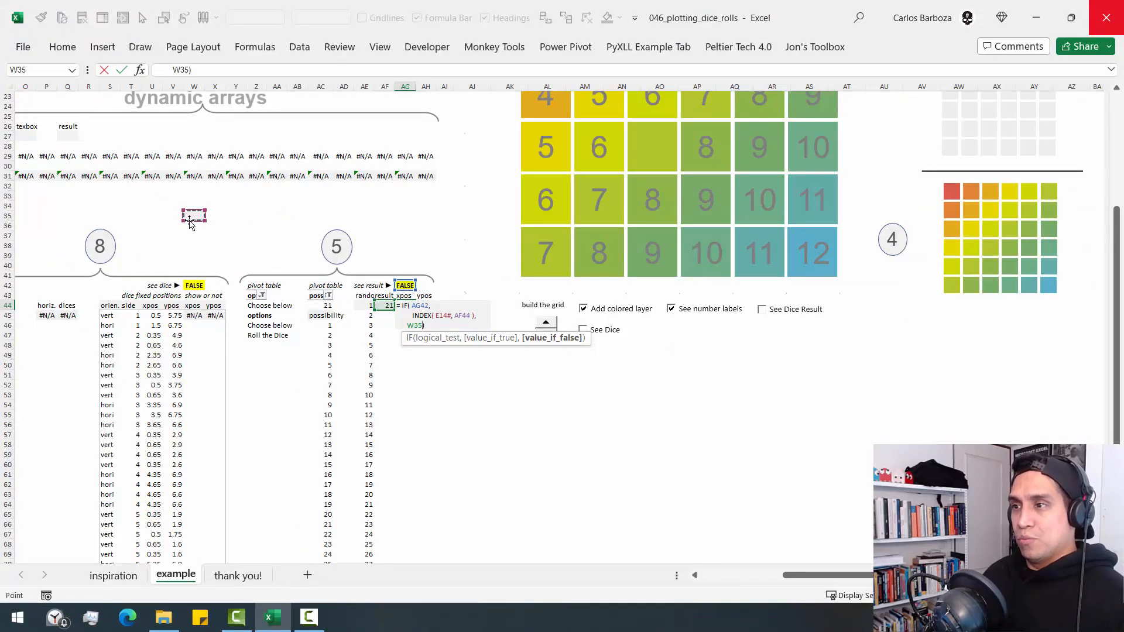
{"action": "key", "text": "Escape"}
- Trace the E14# reference of the AG44 xpos formula to its source column in the step 1 data
{"action": "scroll", "coordinate": [219, 251], "scroll_direction": "up", "scroll_amount": 3}
{"action": "scroll", "coordinate": [218, 251], "scroll_direction": "up", "scroll_amount": 5}
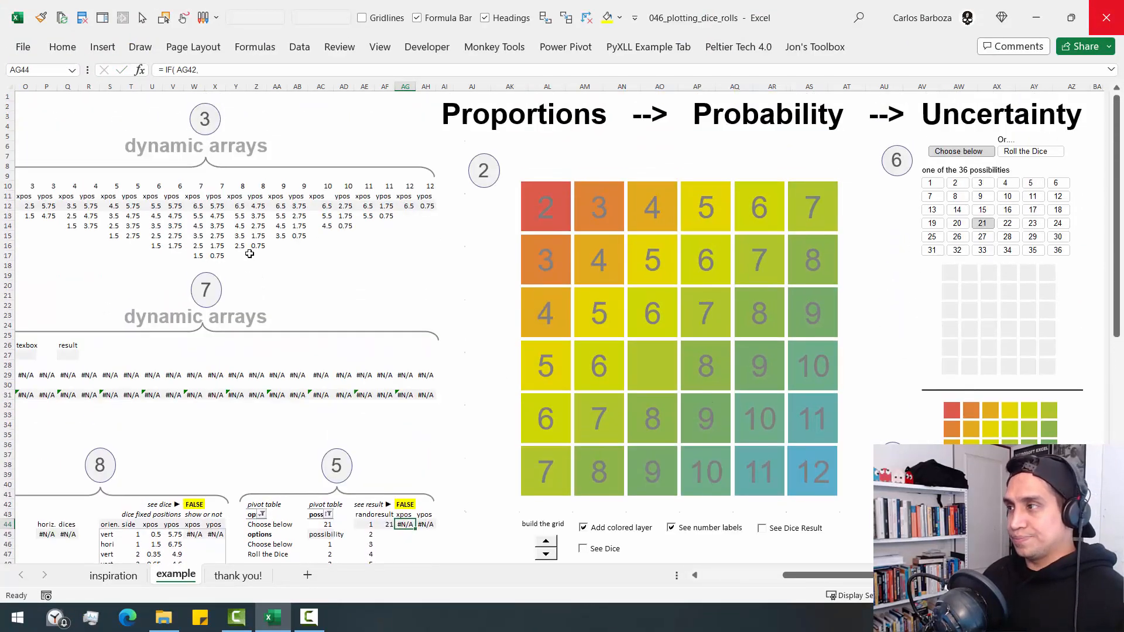
{"action": "left_click", "coordinate": [696, 577]}
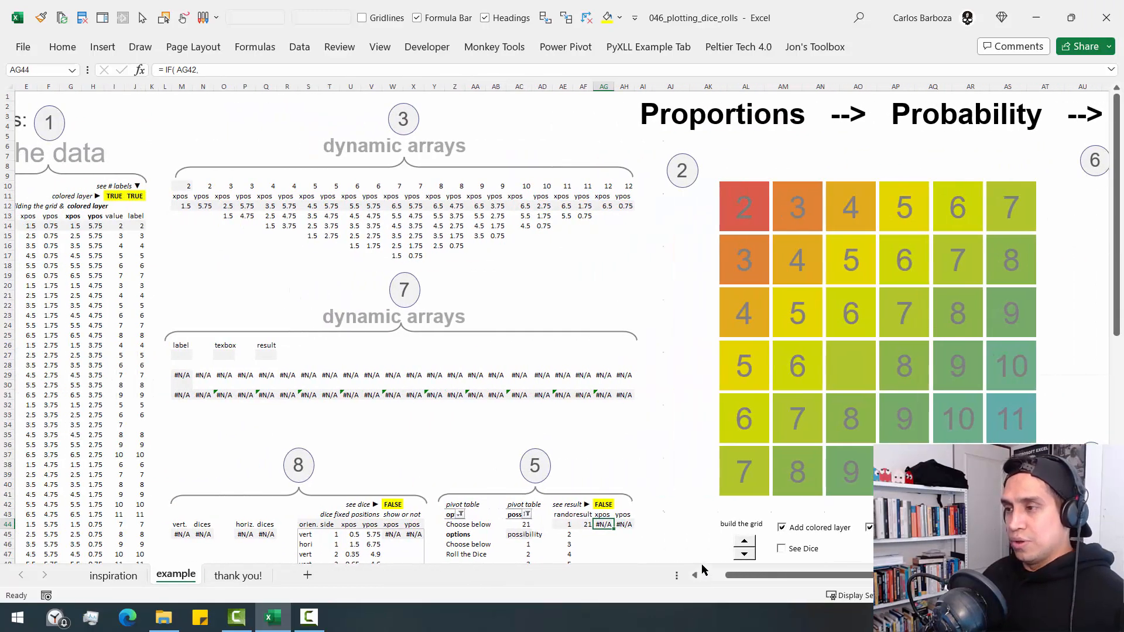
{"action": "left_click", "coordinate": [696, 576]}
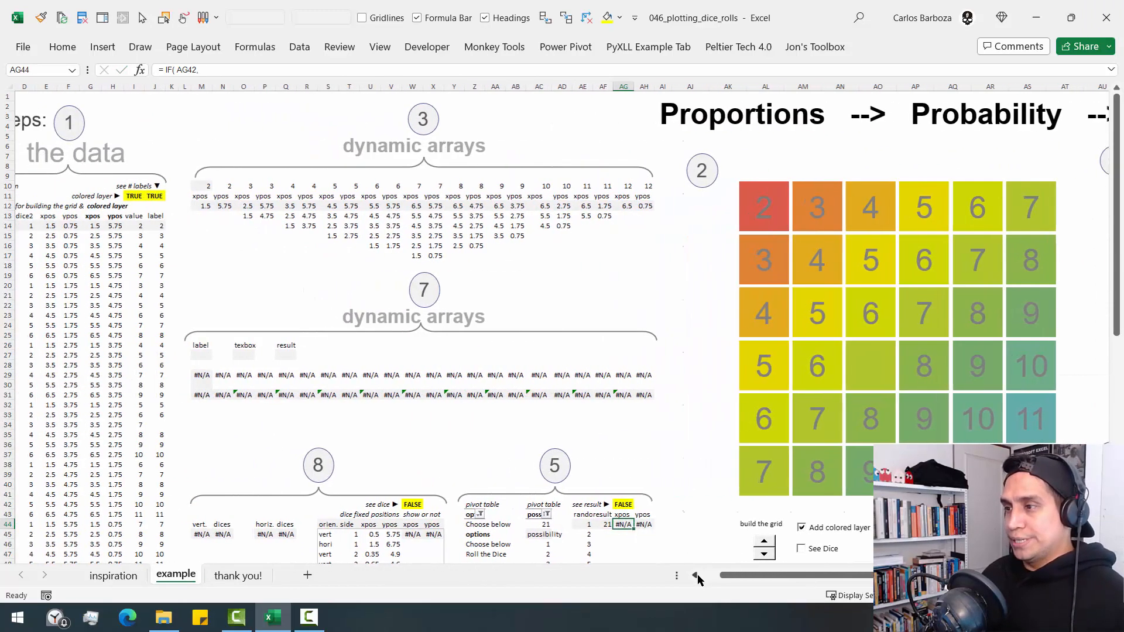
{"action": "left_click", "coordinate": [697, 578]}
{"action": "key", "text": "F2"}
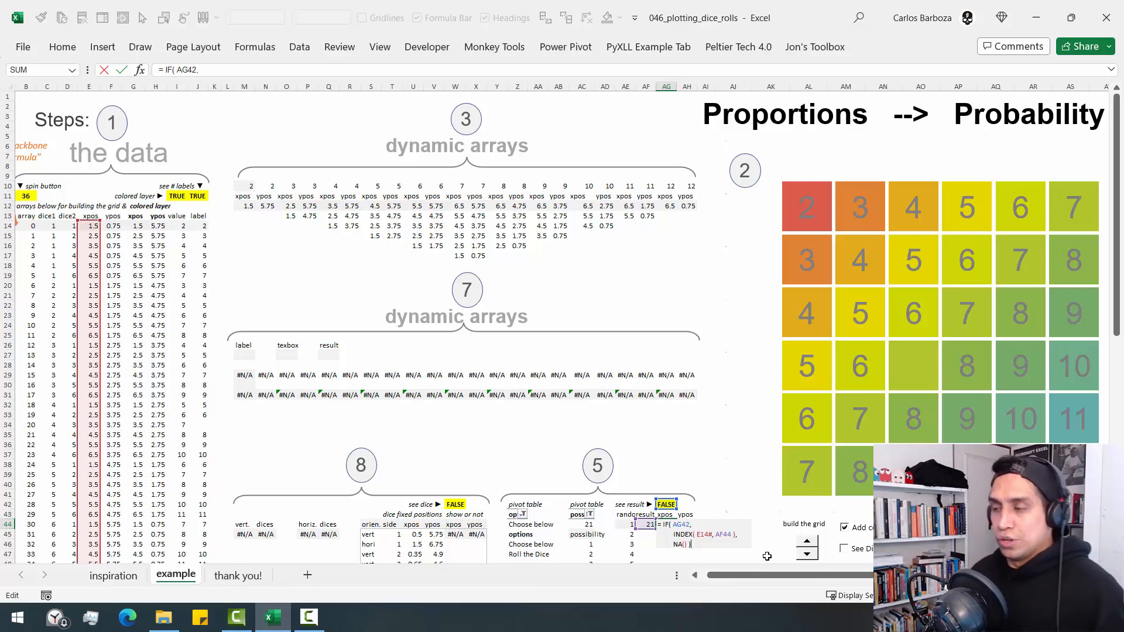
{"action": "key", "text": "End"}
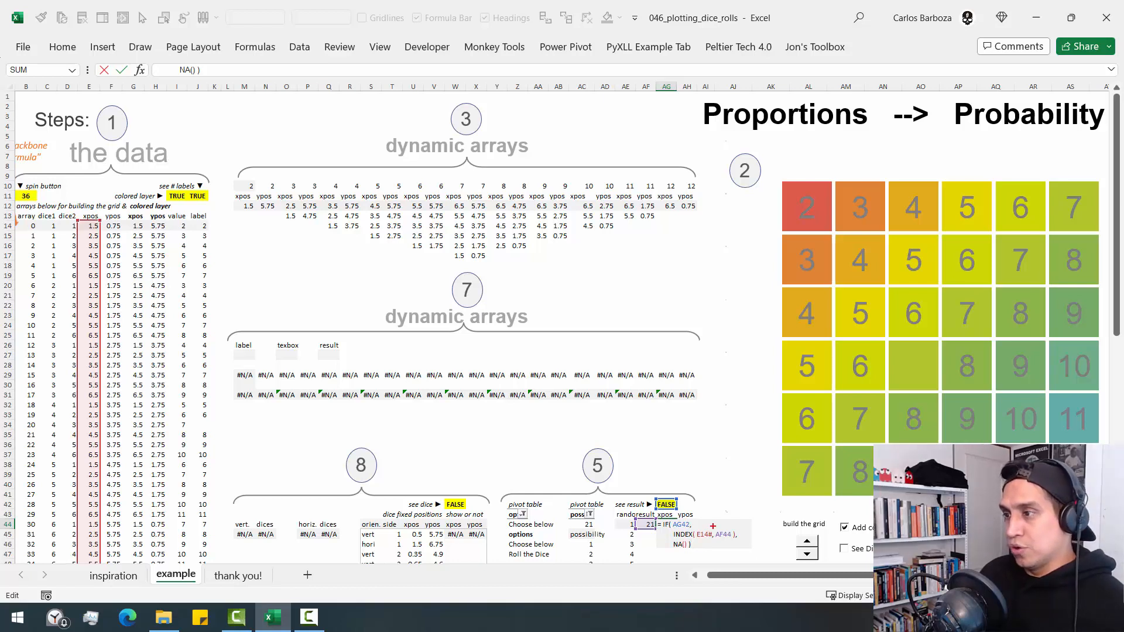
{"action": "mouse_move", "coordinate": [632, 519]}
{"action": "left_mouse_down"}
{"action": "mouse_move", "coordinate": [664, 538]}
{"action": "mouse_move", "coordinate": [588, 380]}
{"action": "mouse_move", "coordinate": [237, 251]}
{"action": "mouse_move", "coordinate": [122, 243]}
{"action": "left_mouse_up"}
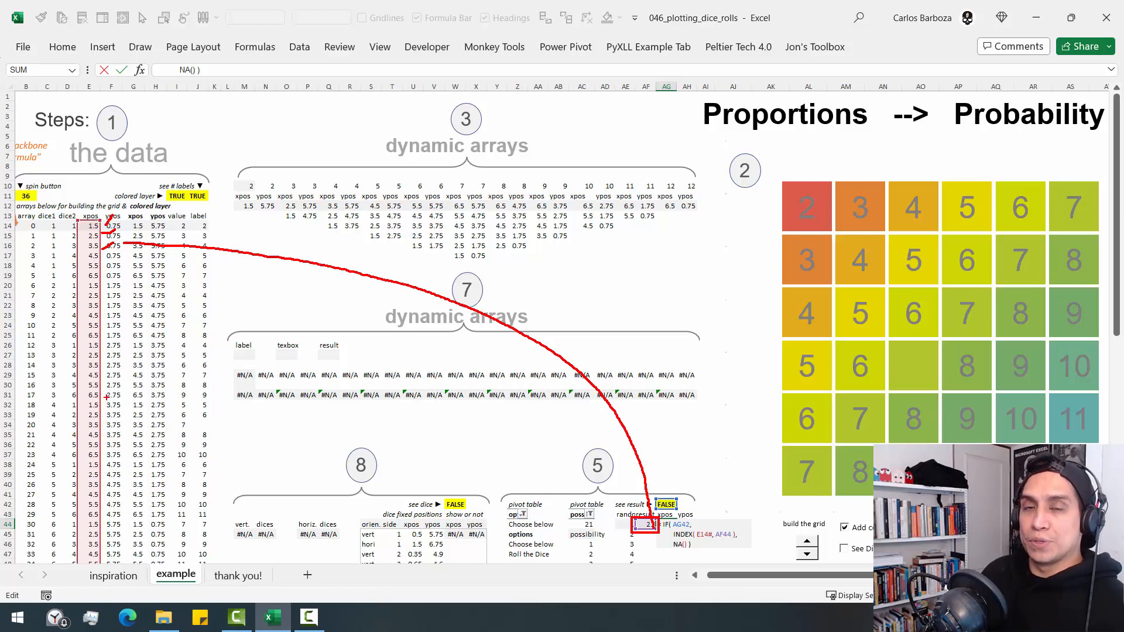
{"action": "key", "text": "Escape"}
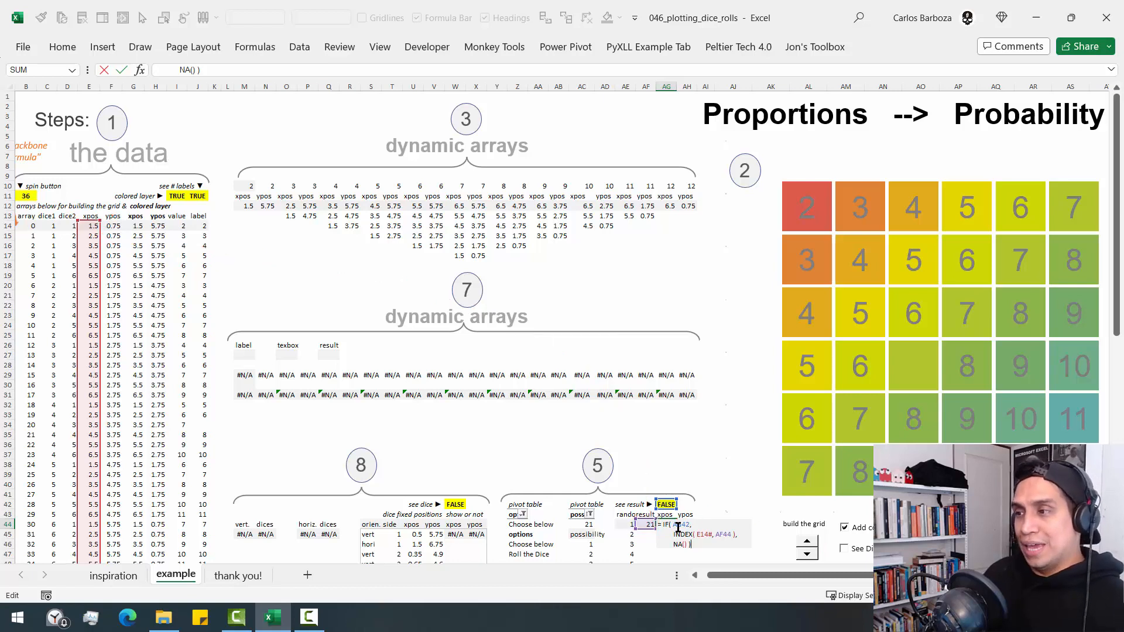
{"action": "key", "text": "Escape"}
- Examine the ypos formula in AH44 and the data column behind its H14# reference, leaving the formula as it is
{"action": "left_click", "coordinate": [687, 527]}
{"action": "key", "text": "F2"}
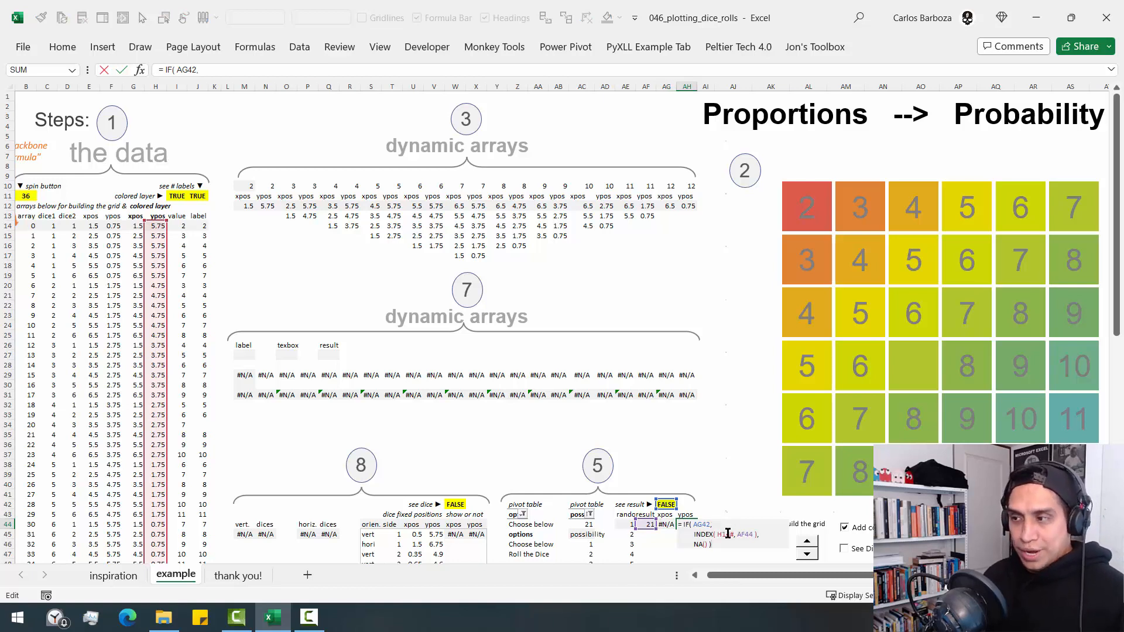
{"action": "left_click", "coordinate": [746, 546]}
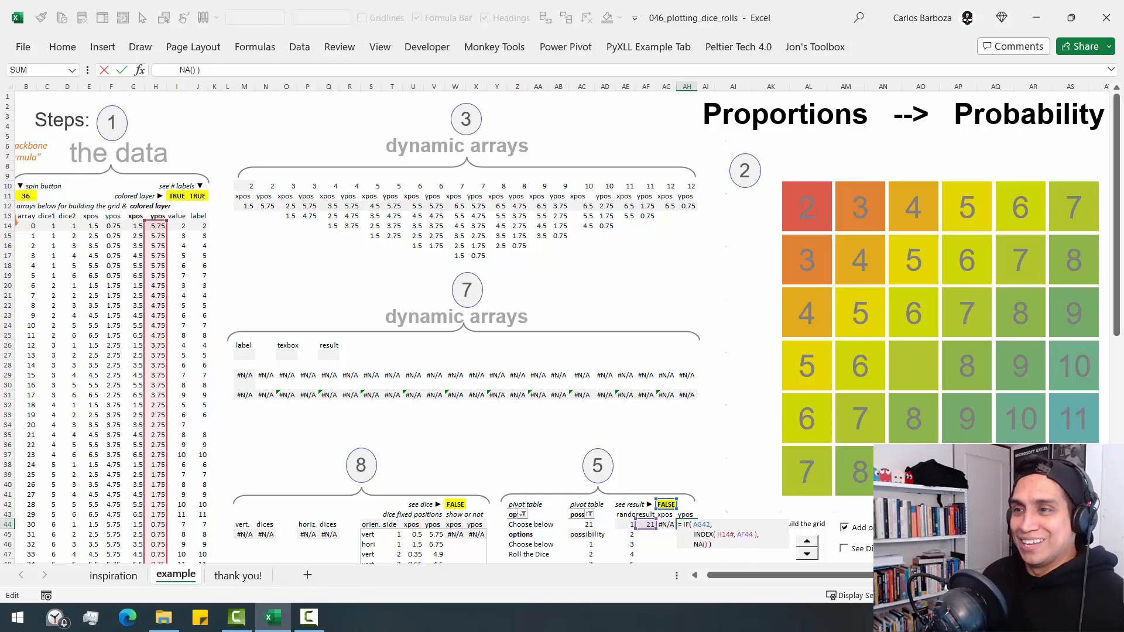
{"action": "mouse_move", "coordinate": [143, 214]}
{"action": "left_mouse_down"}
{"action": "mouse_move", "coordinate": [171, 278]}
{"action": "mouse_move", "coordinate": [171, 452]}
{"action": "left_mouse_up"}
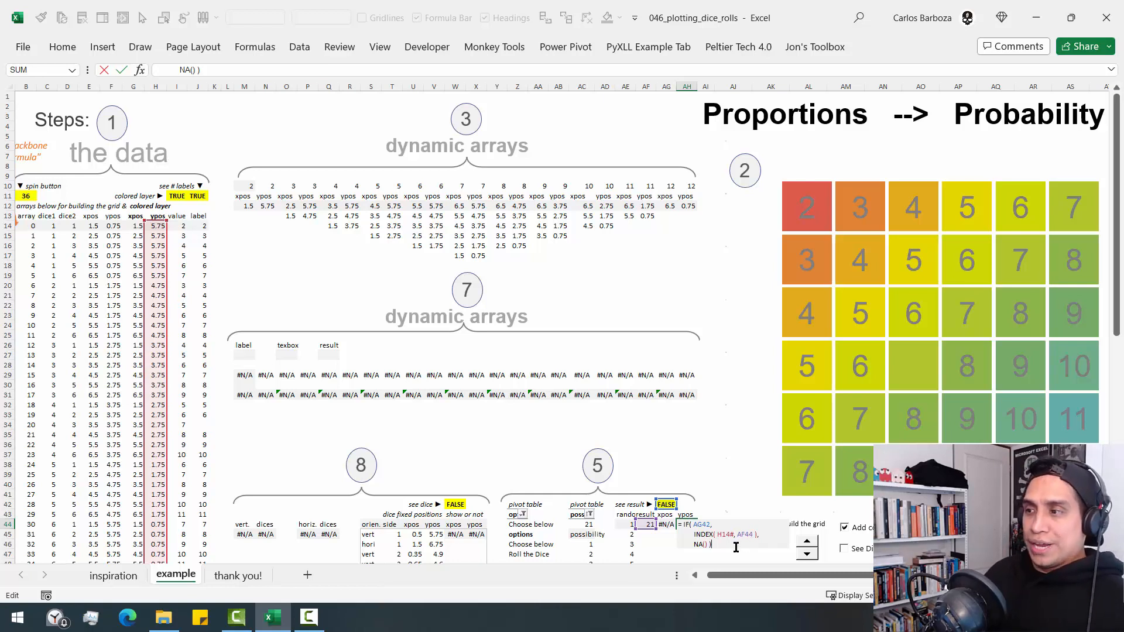
{"action": "key", "text": "Escape"}
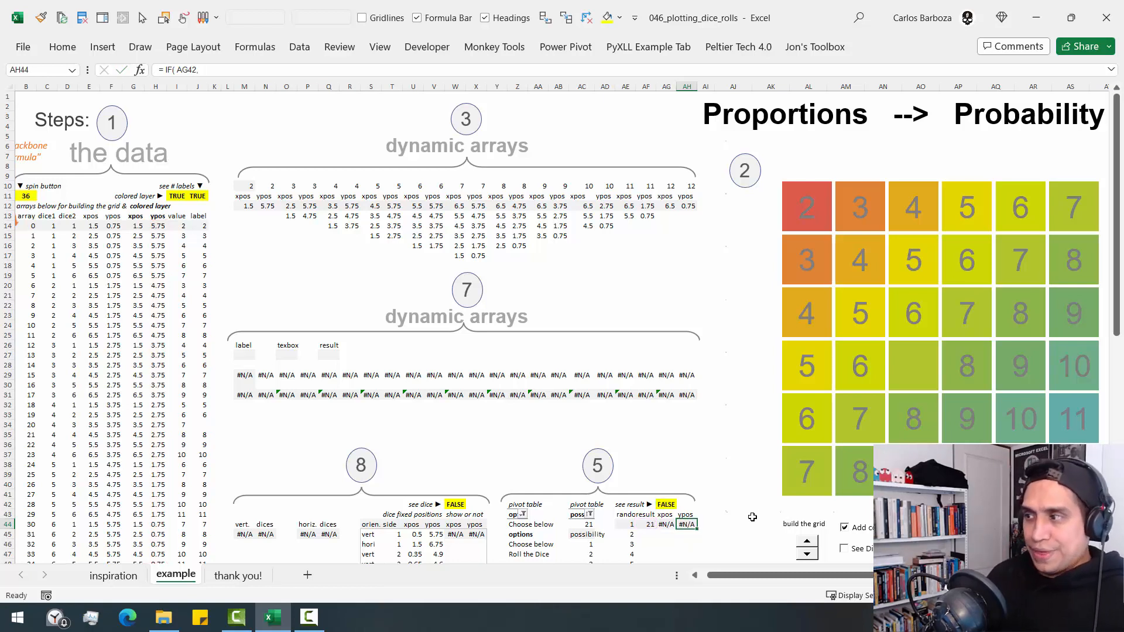
- Turn on the See Dice Result option for the dice grid chart
{"action": "scroll", "coordinate": [559, 330], "scroll_direction": "right", "scroll_amount": 5}
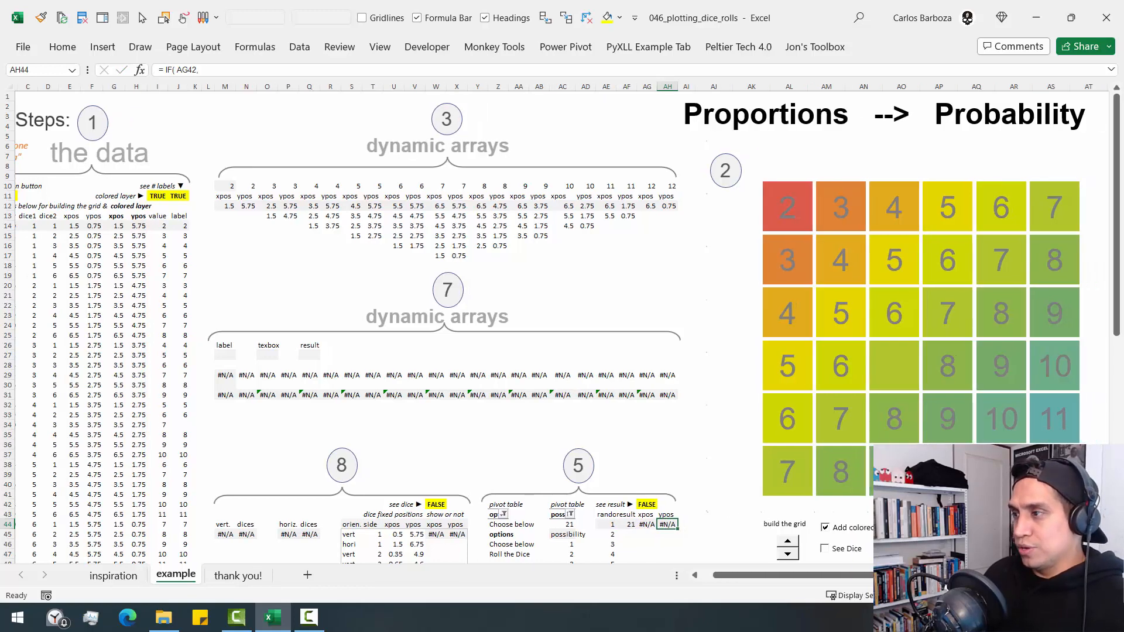
{"action": "scroll", "coordinate": [836, 530], "scroll_direction": "right", "scroll_amount": 2}
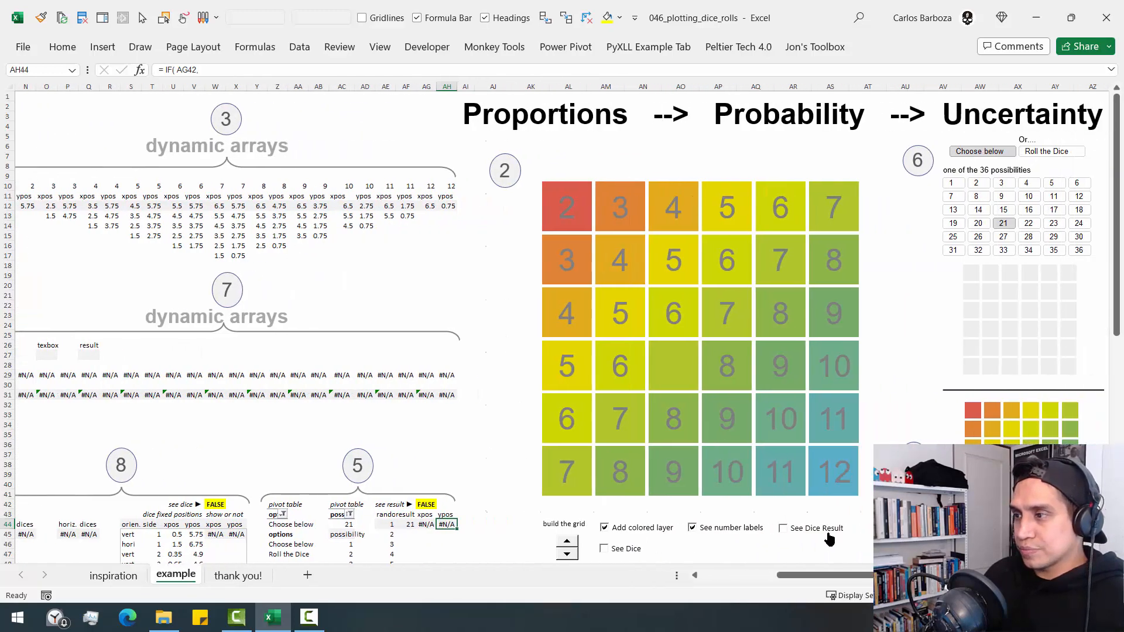
{"action": "left_click", "coordinate": [811, 534]}
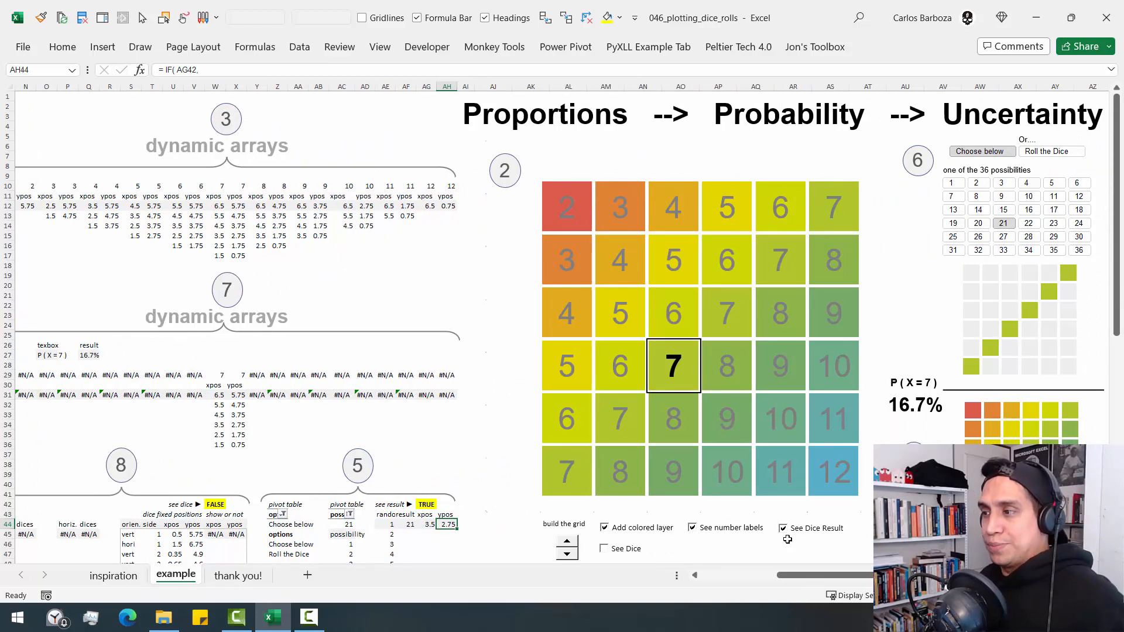
{"action": "left_click", "coordinate": [784, 528]}
{"action": "left_click", "coordinate": [784, 528]}
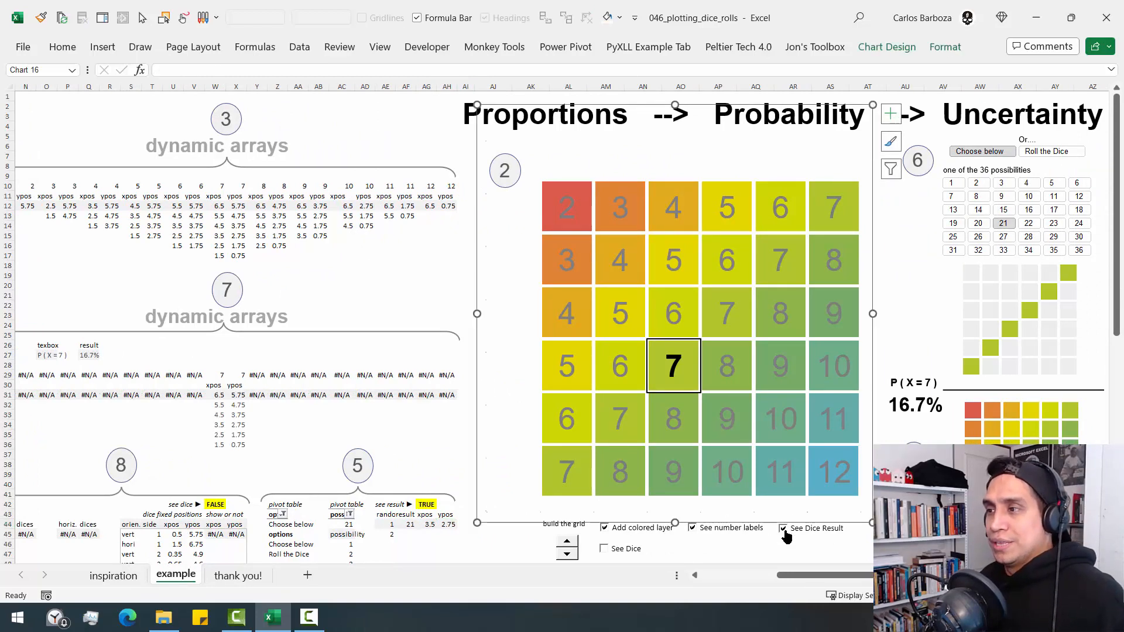
- Select the "random" series of the dice grid chart to reveal its SERIES formula and source cells
{"action": "right_click", "coordinate": [866, 338]}
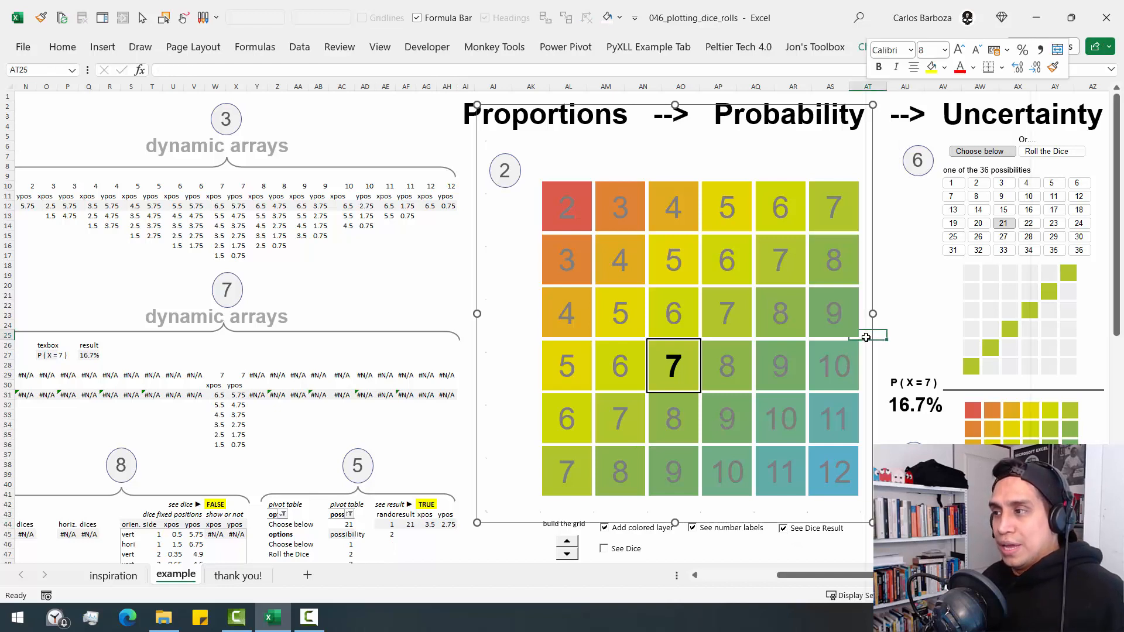
{"action": "left_click", "coordinate": [522, 294]}
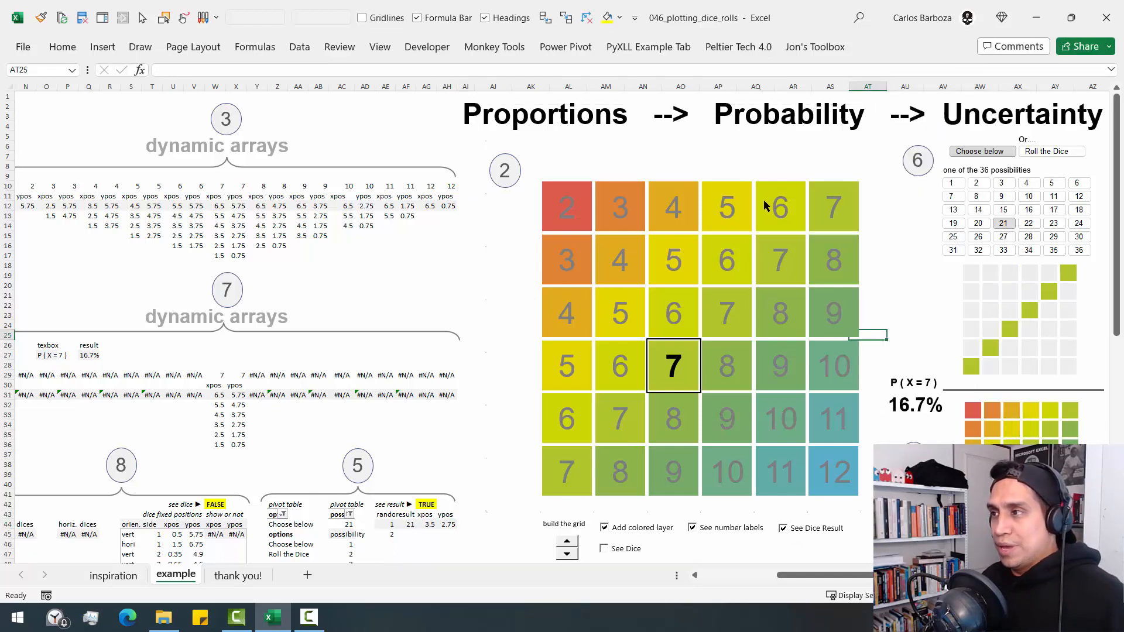
{"action": "left_click", "coordinate": [749, 154]}
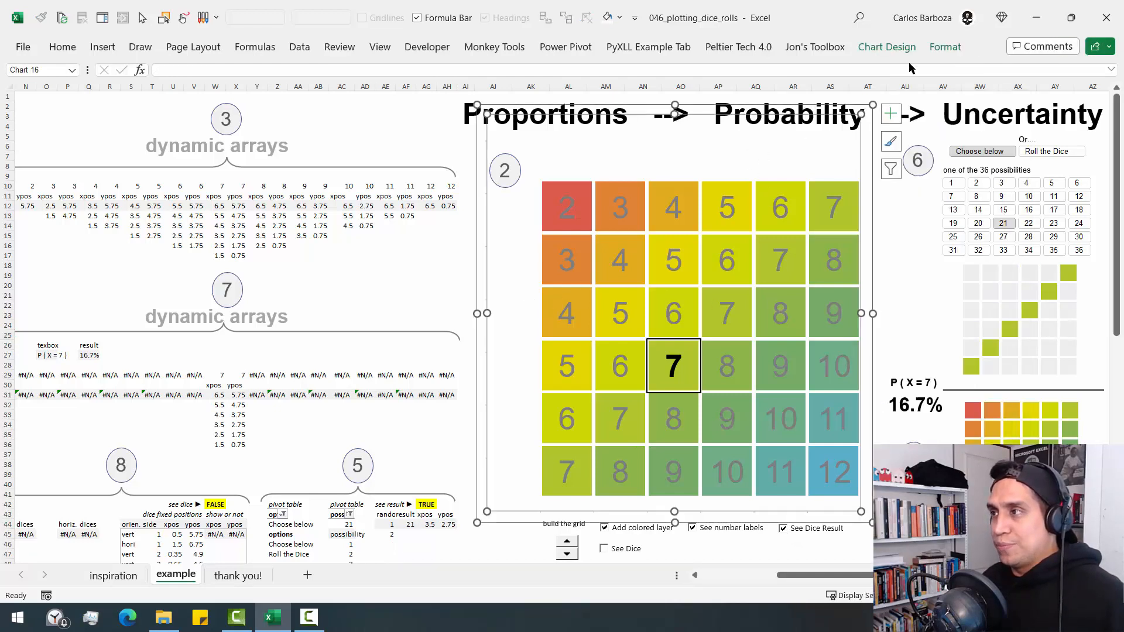
{"action": "left_click", "coordinate": [946, 51]}
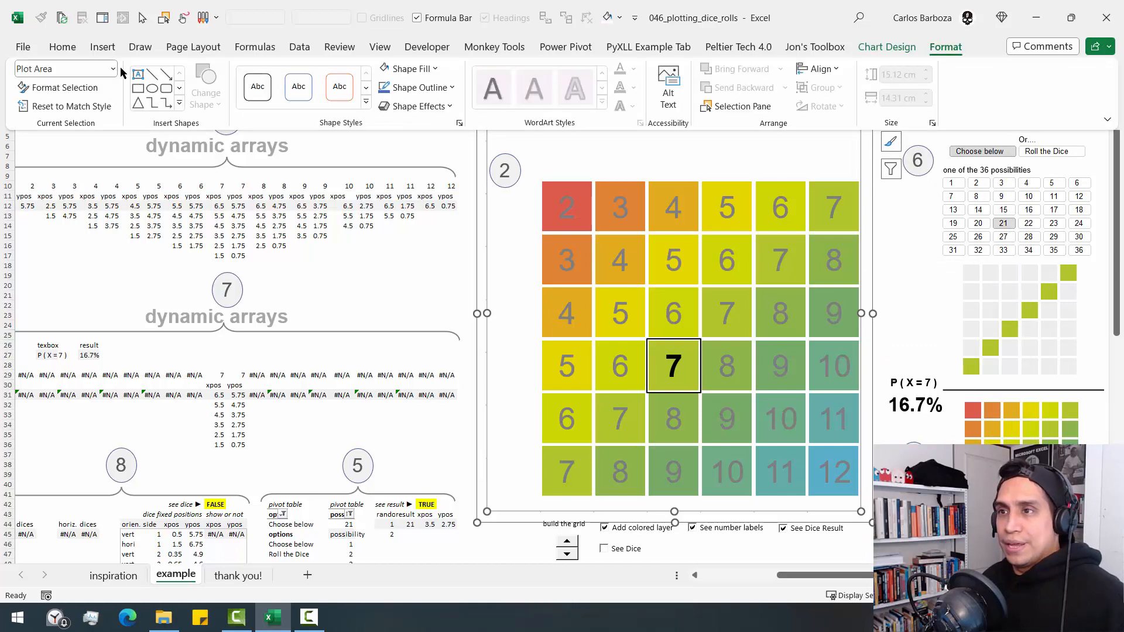
{"action": "left_click", "coordinate": [112, 68]}
{"action": "left_click", "coordinate": [64, 157]}
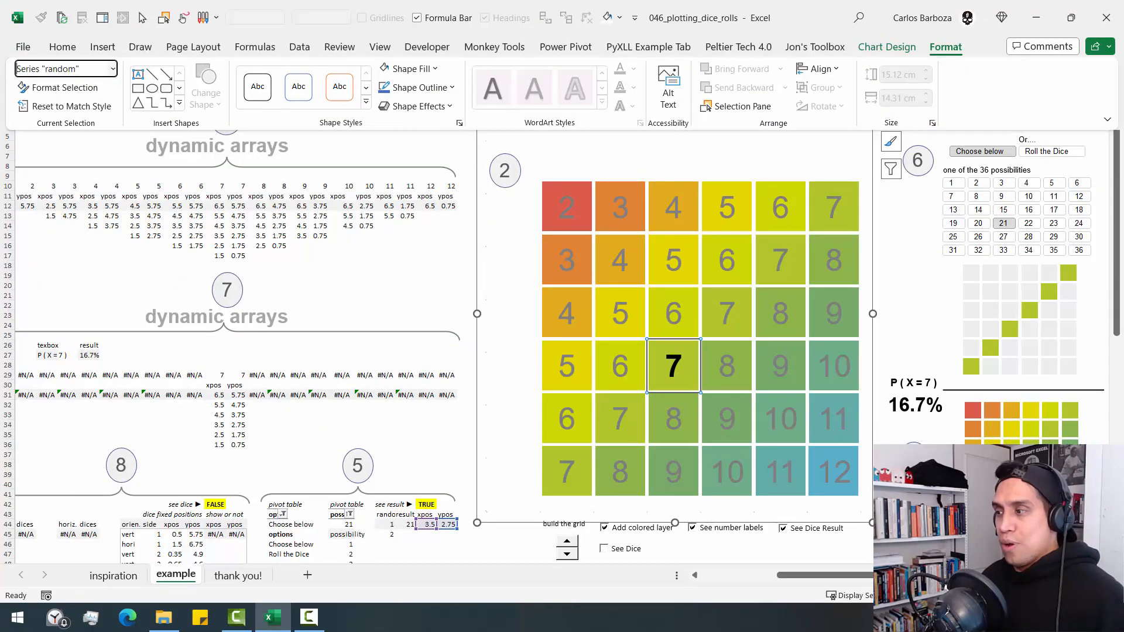
{"action": "key", "text": "Escape"}
- Trace the link from the See Dice Result option through the xpos and ypos cells to the highlighted 7 square
{"action": "scroll", "coordinate": [693, 528], "scroll_direction": "right", "scroll_amount": 5}
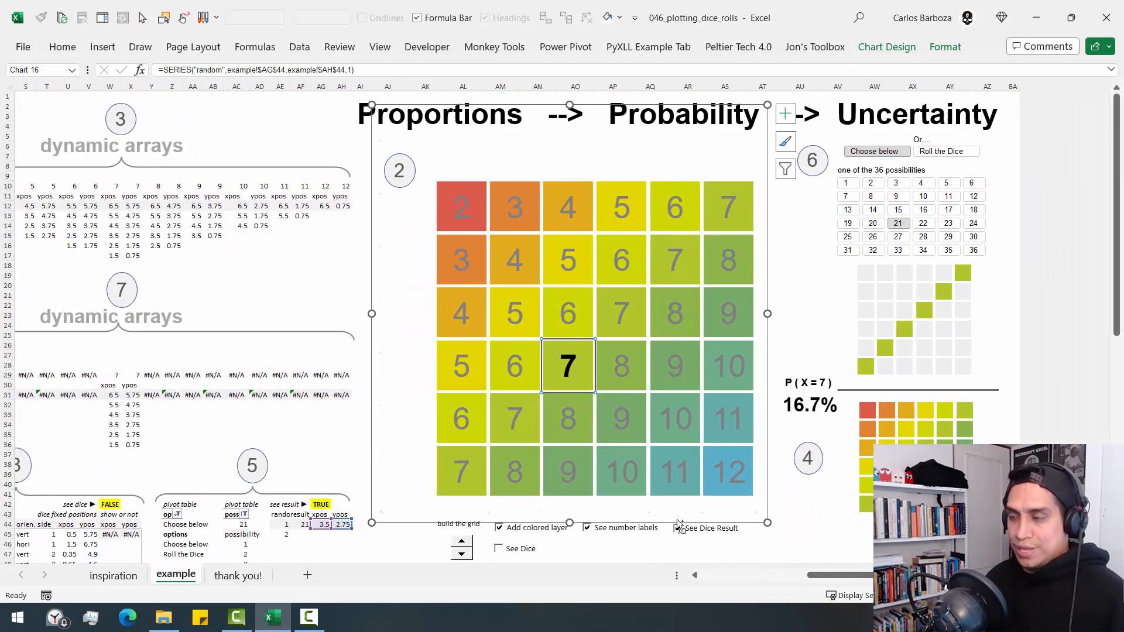
{"action": "left_click_drag", "start_coordinate": [665, 511], "coordinate": [757, 546]}
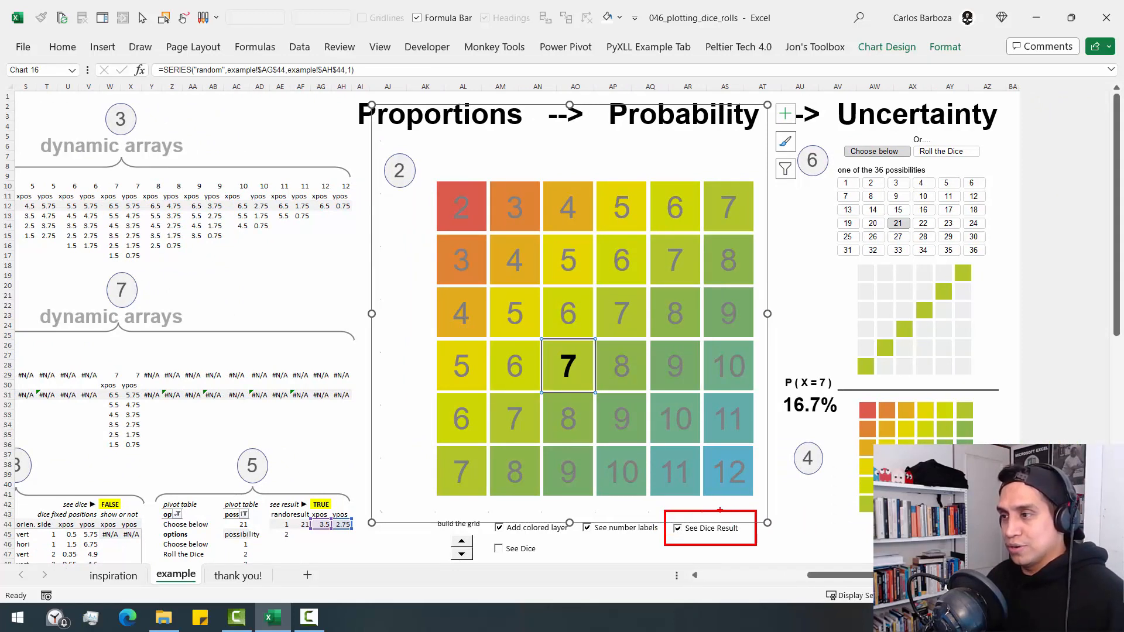
{"action": "mouse_move", "coordinate": [722, 508]}
{"action": "left_mouse_down"}
{"action": "mouse_move", "coordinate": [492, 454]}
{"action": "mouse_move", "coordinate": [343, 505]}
{"action": "mouse_move", "coordinate": [357, 537]}
{"action": "mouse_move", "coordinate": [368, 545]}
{"action": "mouse_move", "coordinate": [496, 468]}
{"action": "mouse_move", "coordinate": [539, 410]}
{"action": "left_mouse_up"}
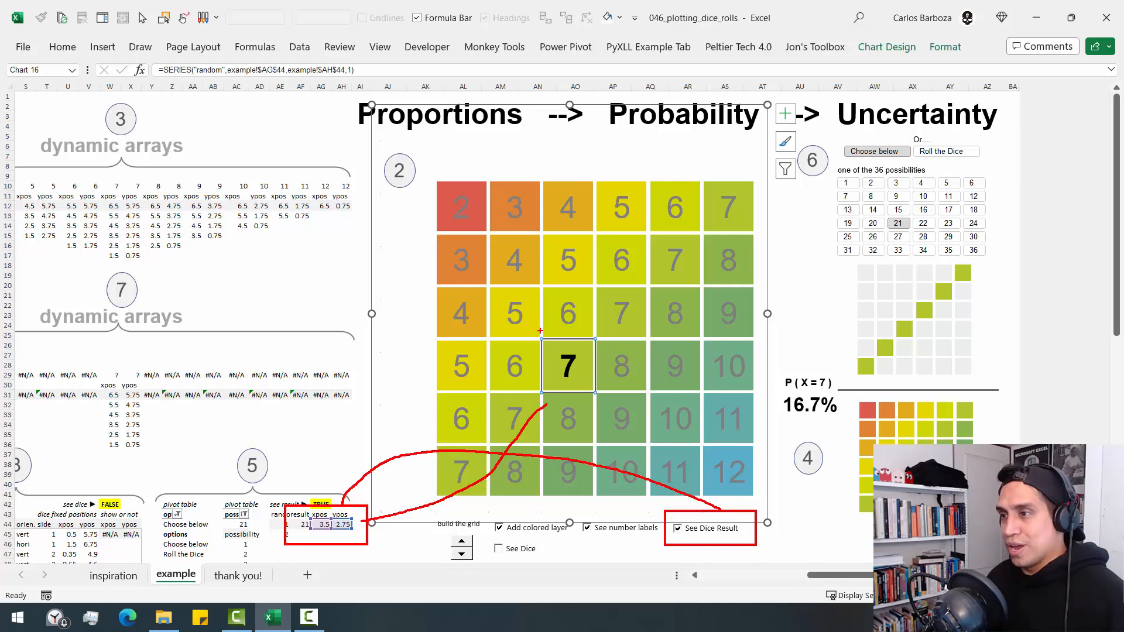
{"action": "mouse_move", "coordinate": [525, 319]}
{"action": "left_mouse_down"}
{"action": "mouse_move", "coordinate": [596, 390]}
{"action": "mouse_move", "coordinate": [602, 415]}
{"action": "left_mouse_up"}
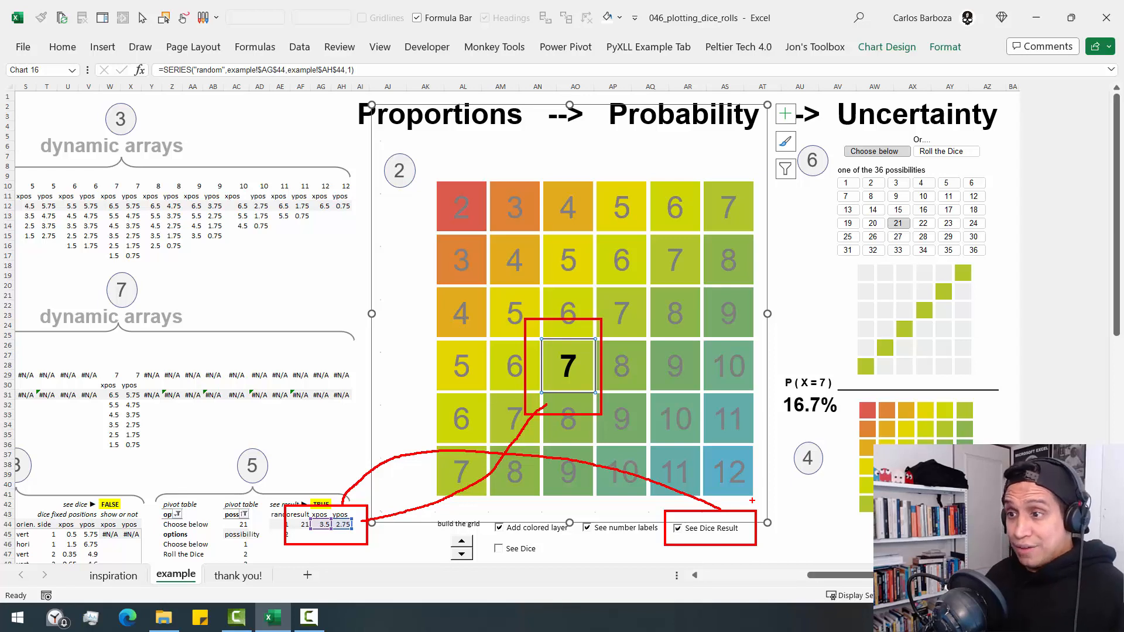
{"action": "key", "text": "Escape"}
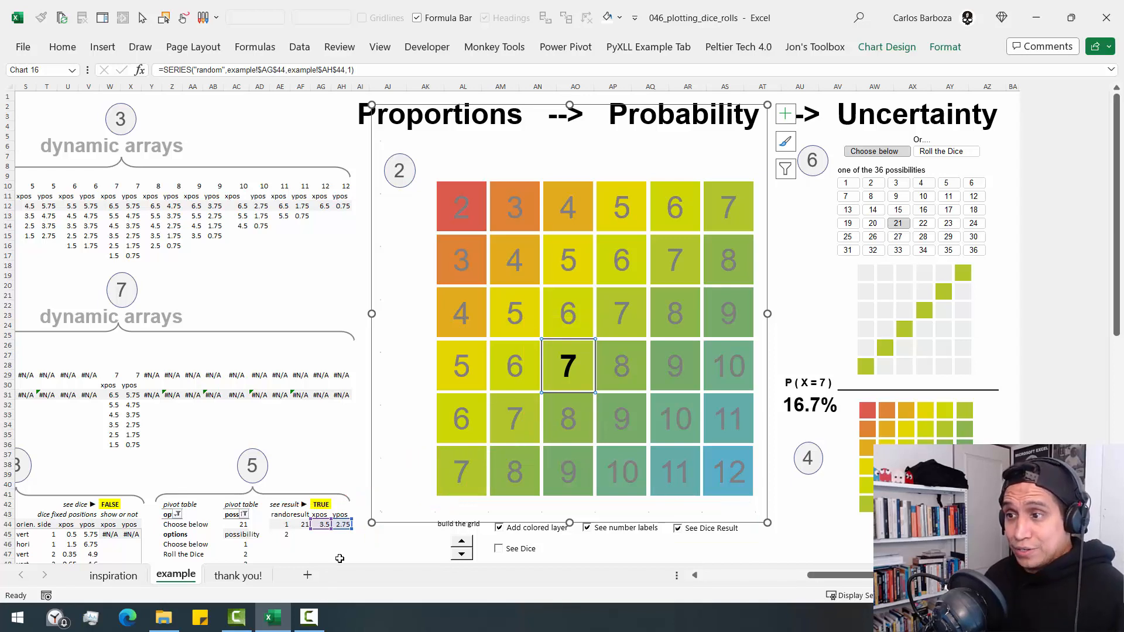
- Examine the EXPAND, SEQUENCE and RANDBETWEEN formula in AE44 without changing it
{"action": "left_click", "coordinate": [286, 527]}
{"action": "key", "text": "F2"}
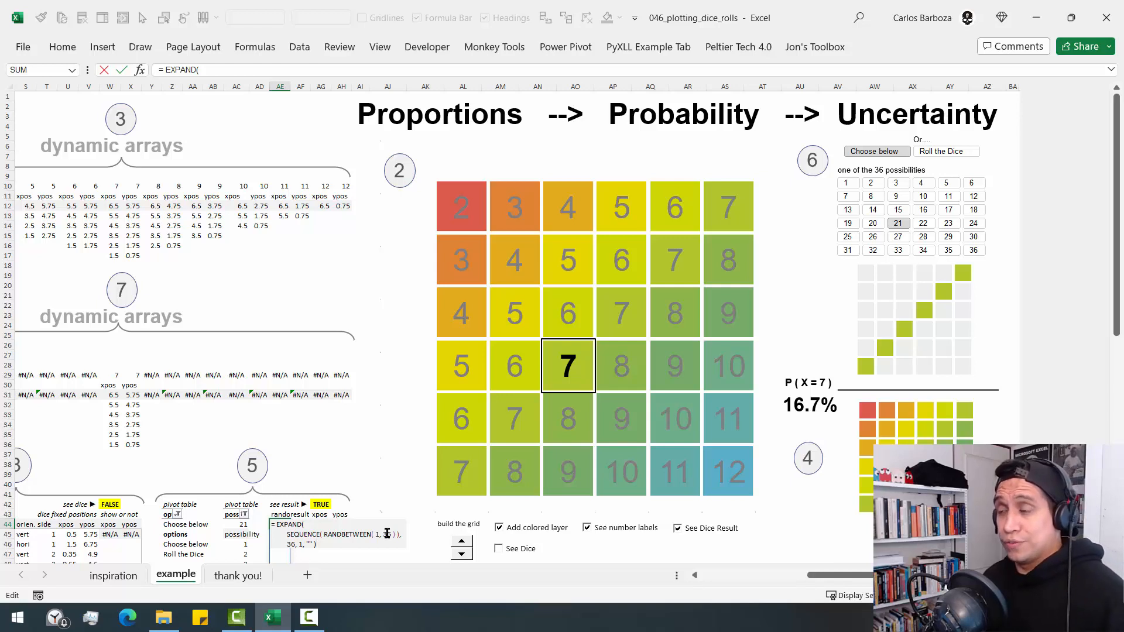
{"action": "key", "text": "Escape"}
{"action": "scroll", "coordinate": [323, 459], "scroll_direction": "down", "scroll_amount": 2}
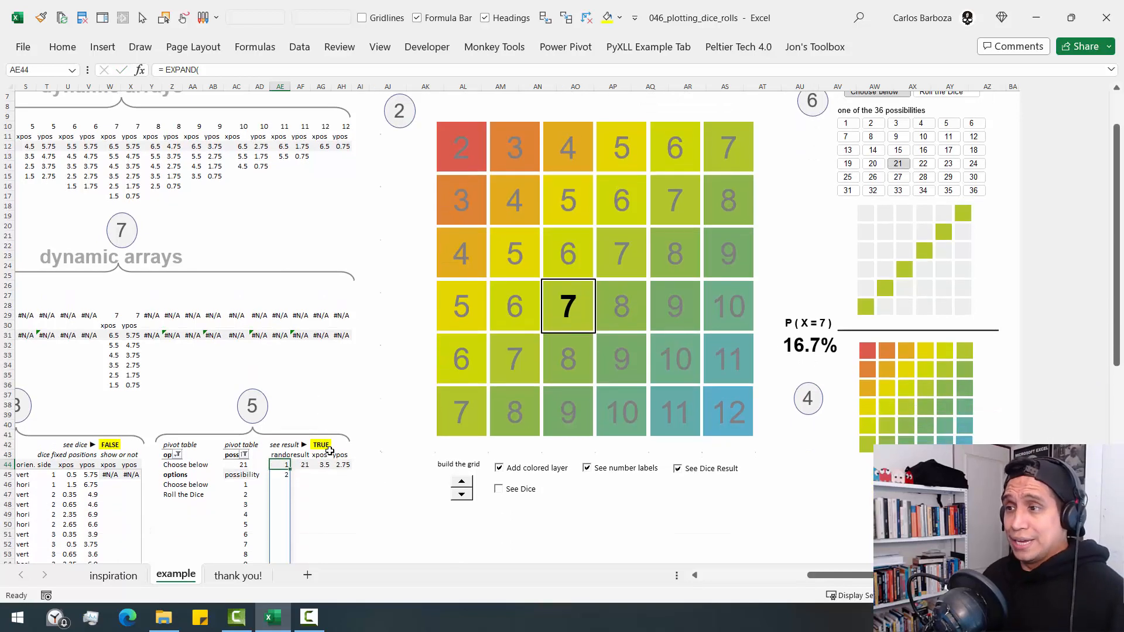
{"action": "scroll", "coordinate": [359, 427], "scroll_direction": "up", "scroll_amount": 2}
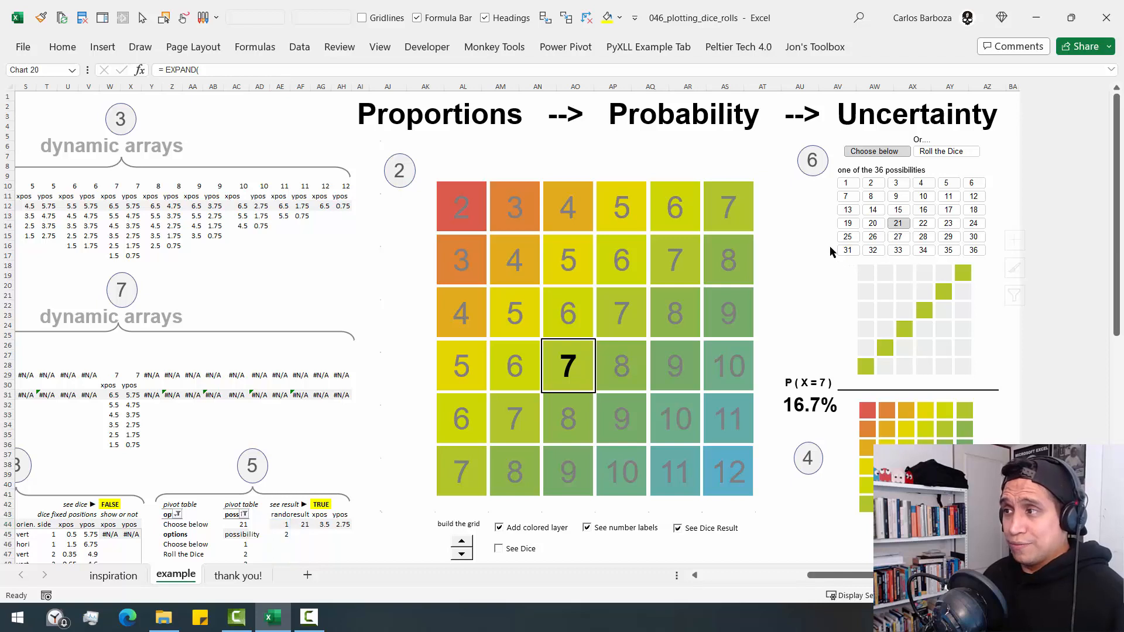
- Examine the slicer for the 36 possibilities together with the possibility pivot table in the step 5 section
{"action": "left_click", "coordinate": [830, 246]}
{"action": "left_click", "coordinate": [831, 220]}
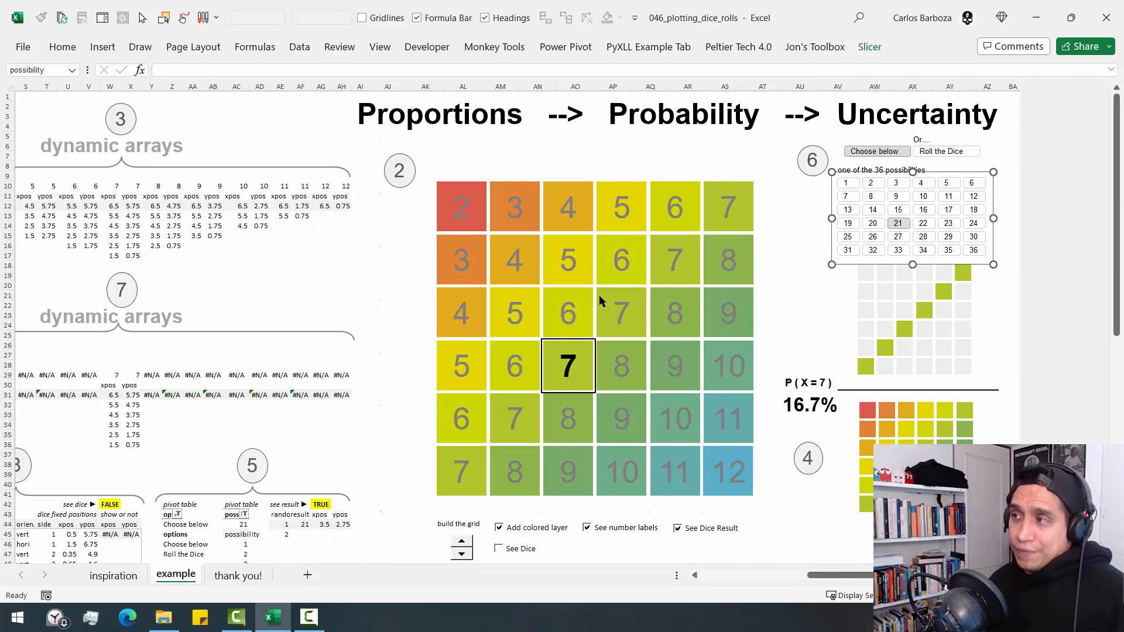
{"action": "left_click", "coordinate": [261, 535]}
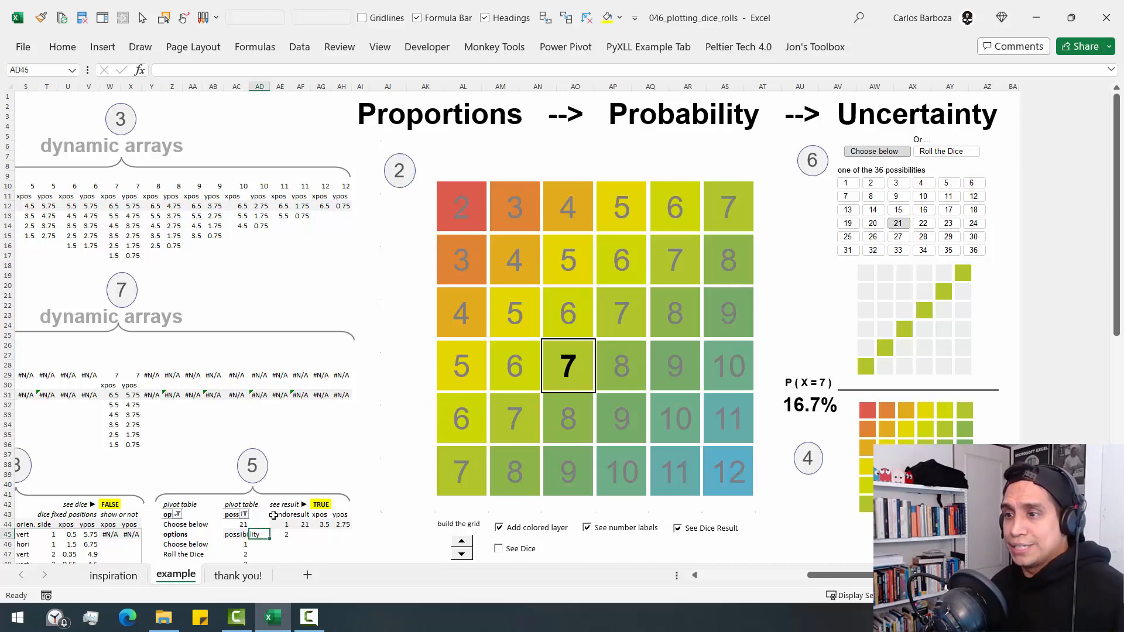
{"action": "left_click", "coordinate": [990, 209]}
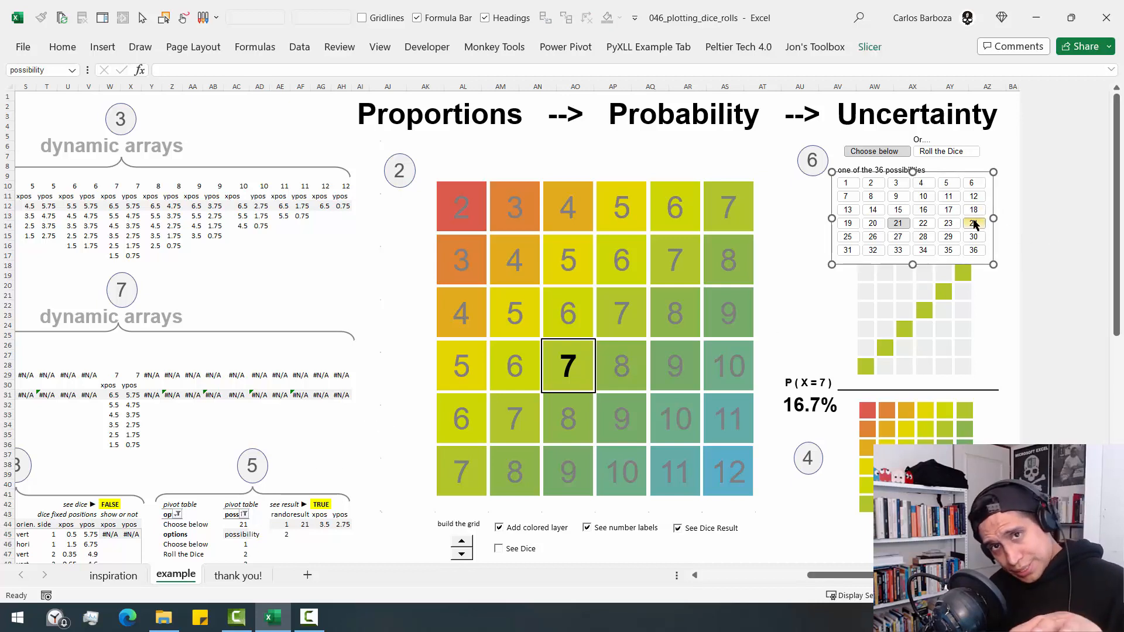
- Review the element formatting of the custom slicer style "pro", including Selected Item with Data and Header, and leave it unmodified
{"action": "left_click", "coordinate": [869, 48]}
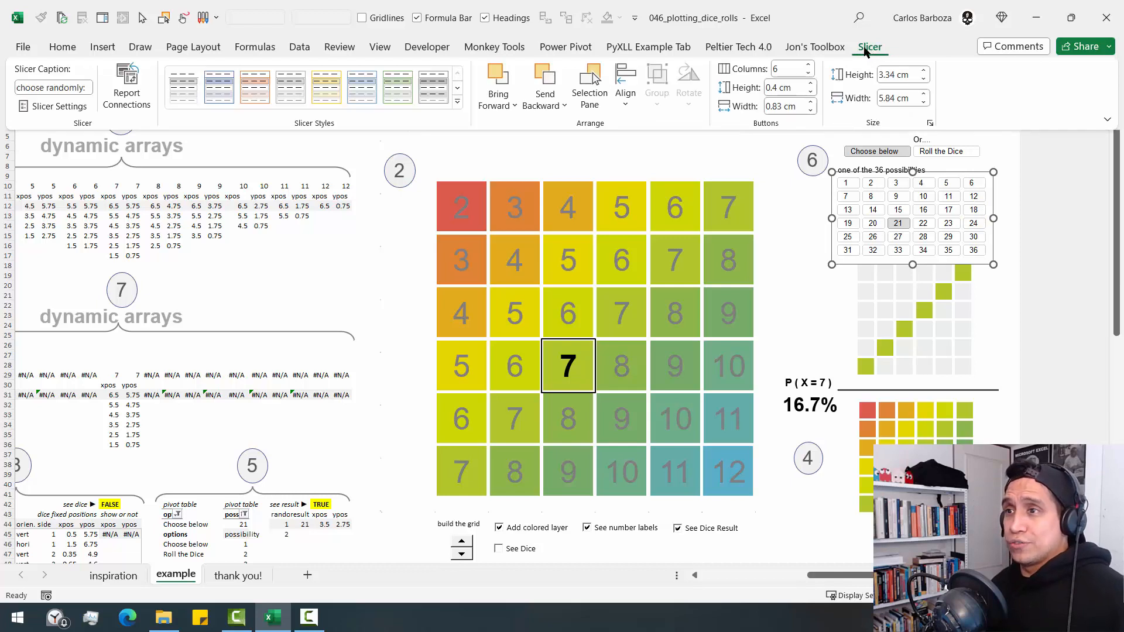
{"action": "left_click", "coordinate": [457, 101]}
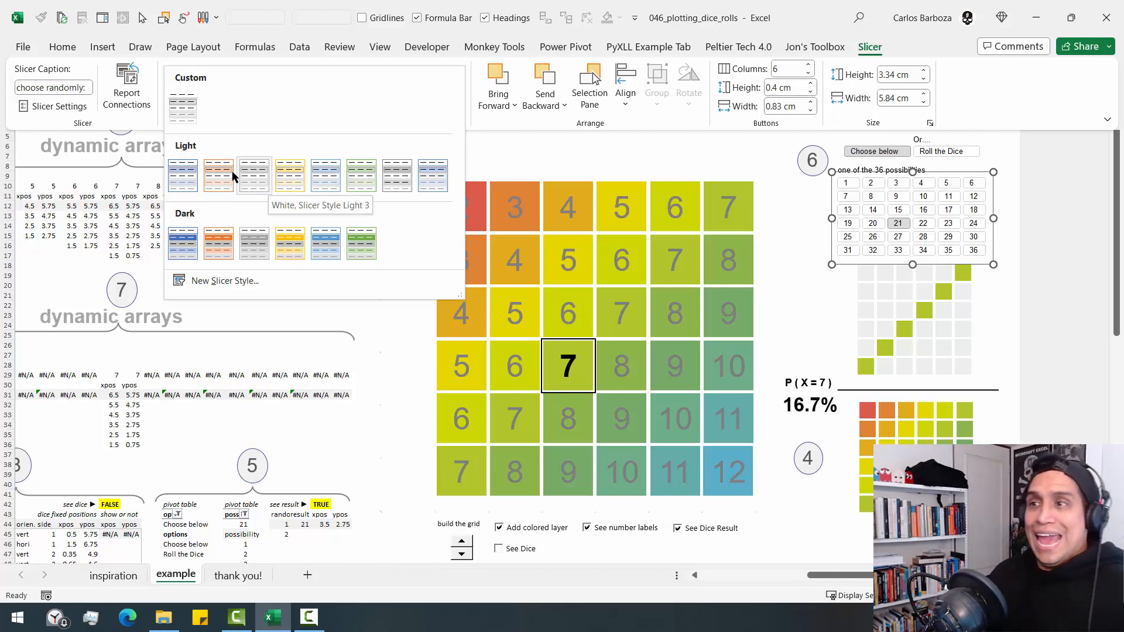
{"action": "right_click", "coordinate": [195, 110]}
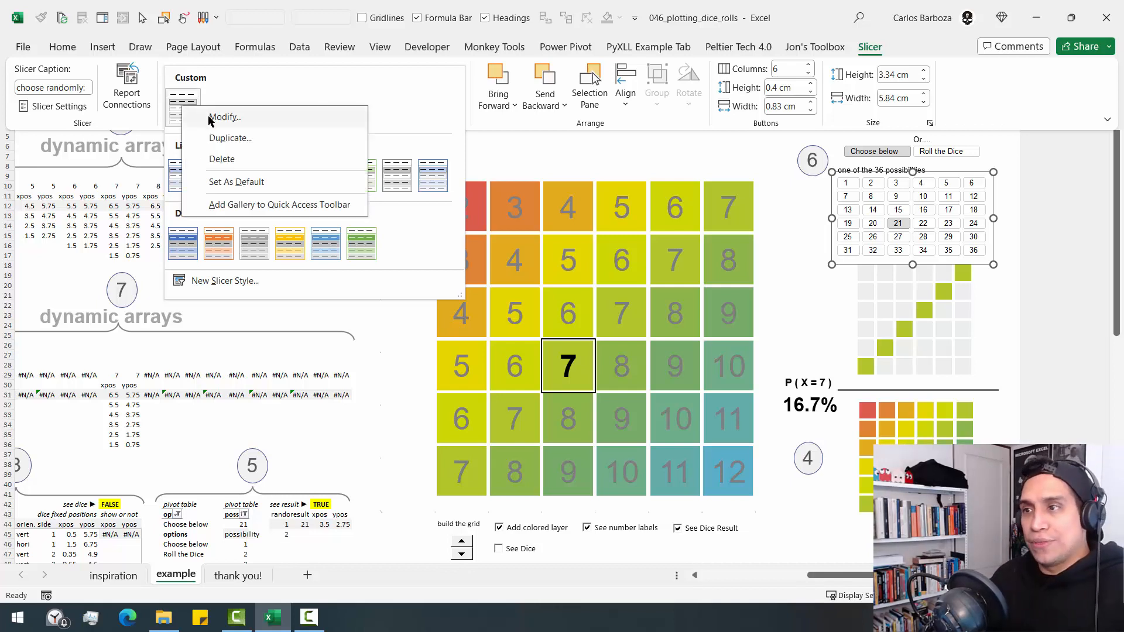
{"action": "left_click", "coordinate": [216, 117]}
{"action": "left_click", "coordinate": [223, 201]}
{"action": "left_click", "coordinate": [233, 222]}
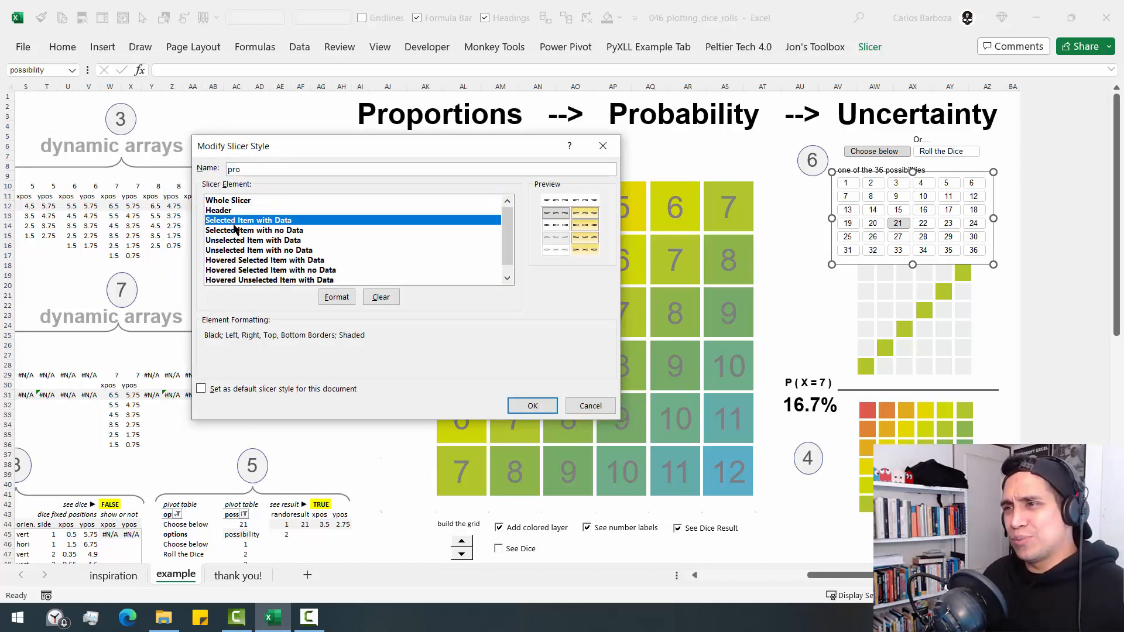
{"action": "left_click", "coordinate": [234, 249]}
{"action": "left_click", "coordinate": [231, 277]}
{"action": "left_click", "coordinate": [241, 210]}
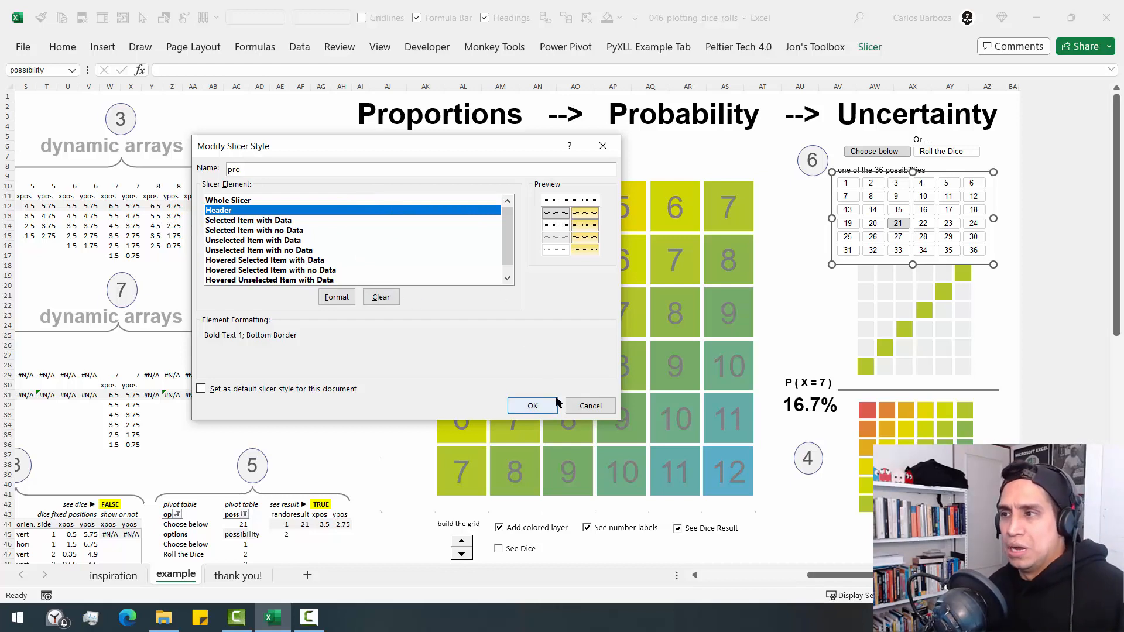
{"action": "left_click", "coordinate": [590, 406]}
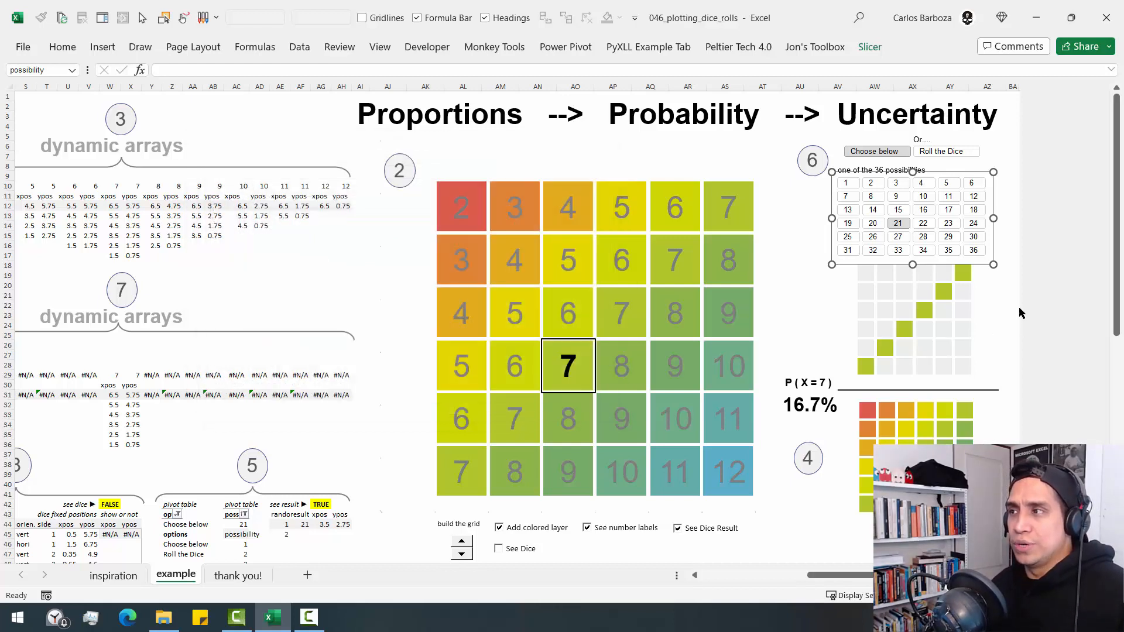
- Examine the possibility slicer's column count and button height settings, deselect the slicer and collapse the ribbon
{"action": "double_click", "coordinate": [864, 50]}
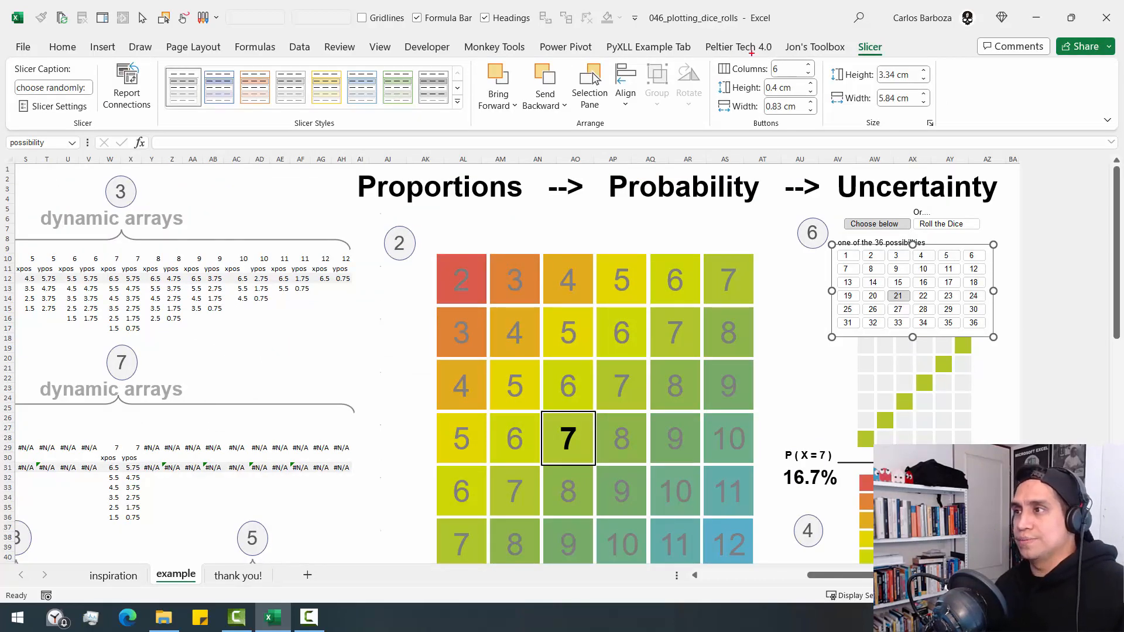
{"action": "mouse_move", "coordinate": [712, 51]}
{"action": "left_mouse_down"}
{"action": "mouse_move", "coordinate": [818, 80]}
{"action": "mouse_move", "coordinate": [855, 75]}
{"action": "mouse_move", "coordinate": [945, 193]}
{"action": "mouse_move", "coordinate": [954, 250]}
{"action": "left_mouse_up"}
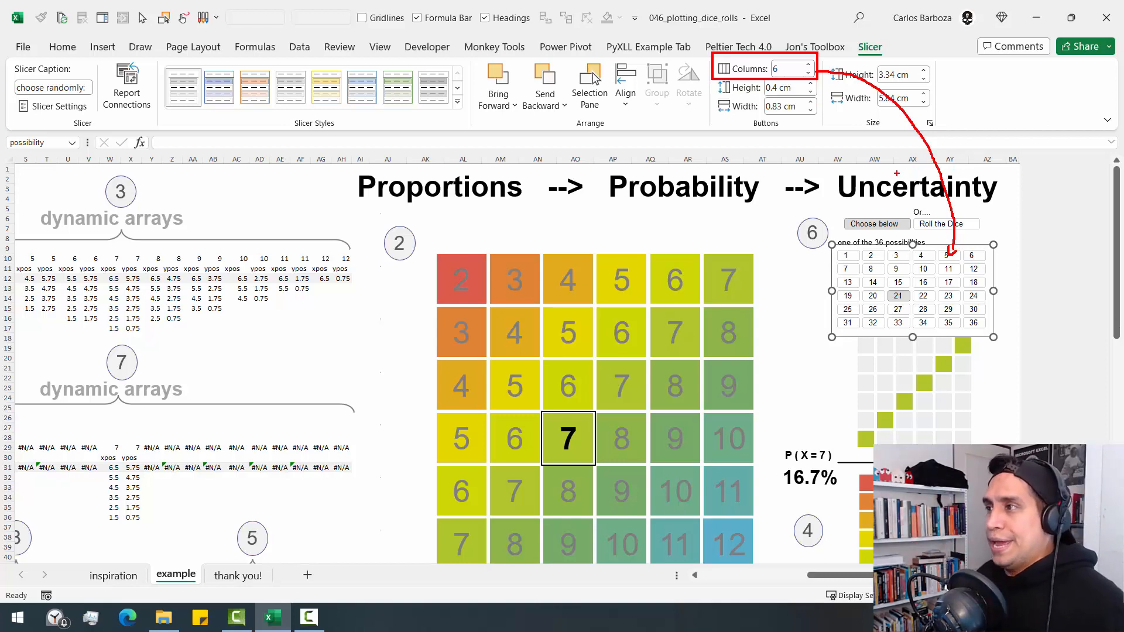
{"action": "left_click_drag", "start_coordinate": [713, 78], "coordinate": [820, 96]}
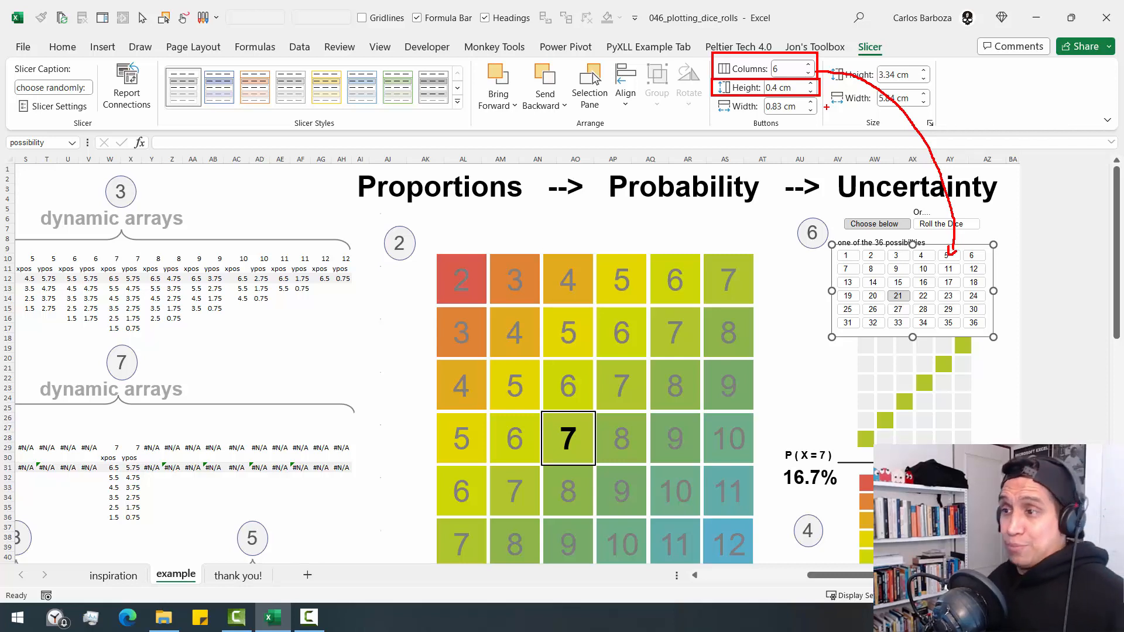
{"action": "key", "text": "Escape"}
{"action": "left_click", "coordinate": [364, 251]}
{"action": "left_click", "coordinate": [220, 348]}
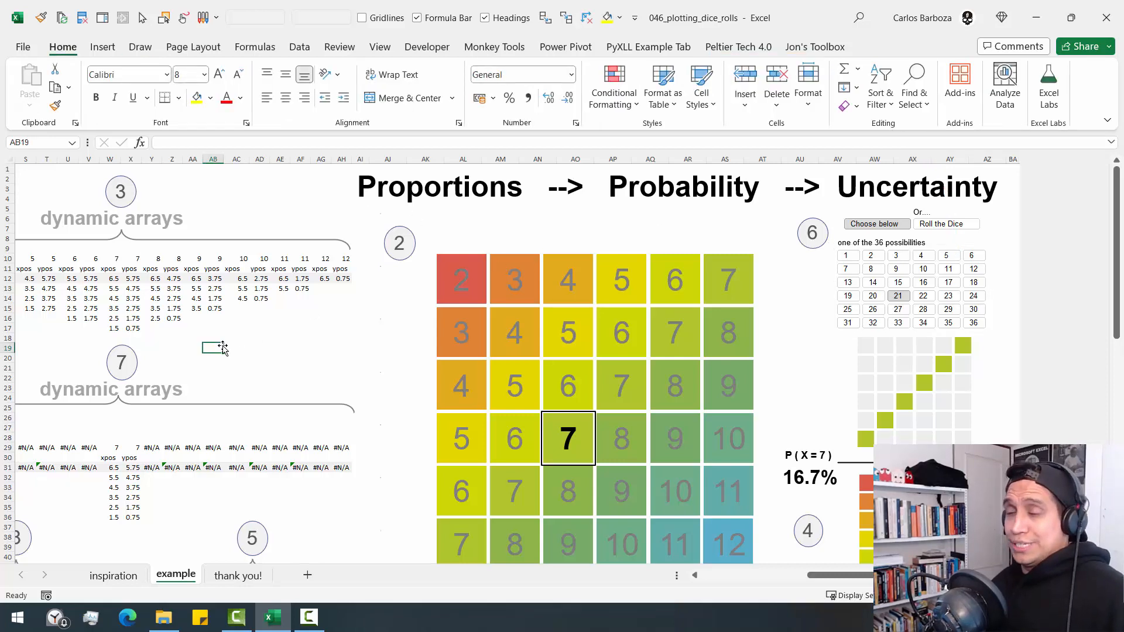
{"action": "key", "text": "Left"}
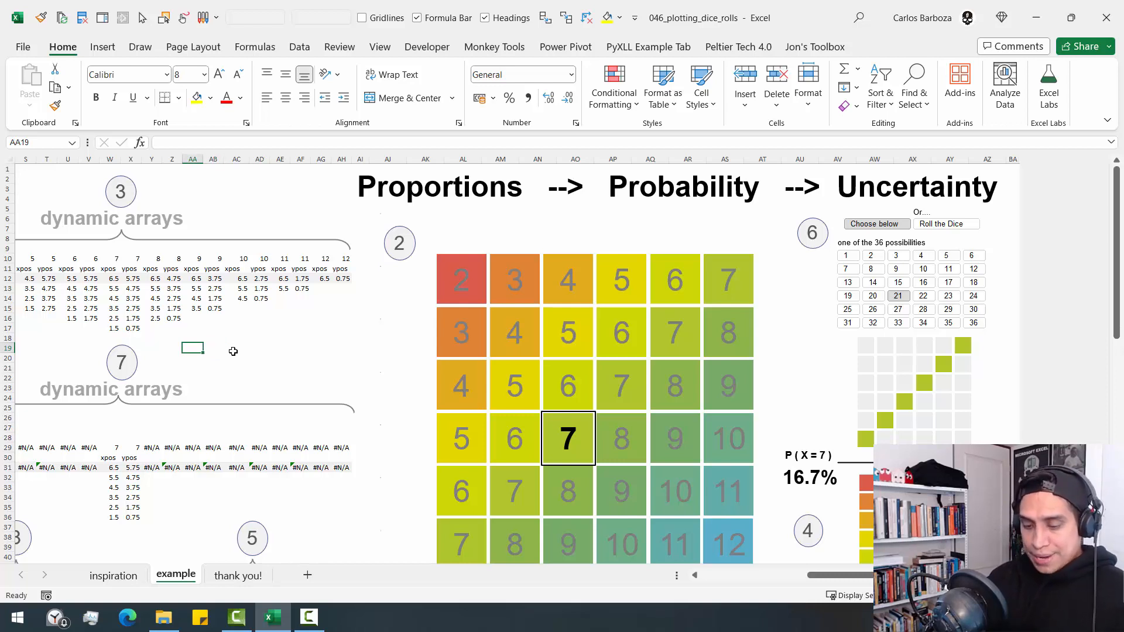
{"action": "key", "text": "ctrl+F1"}
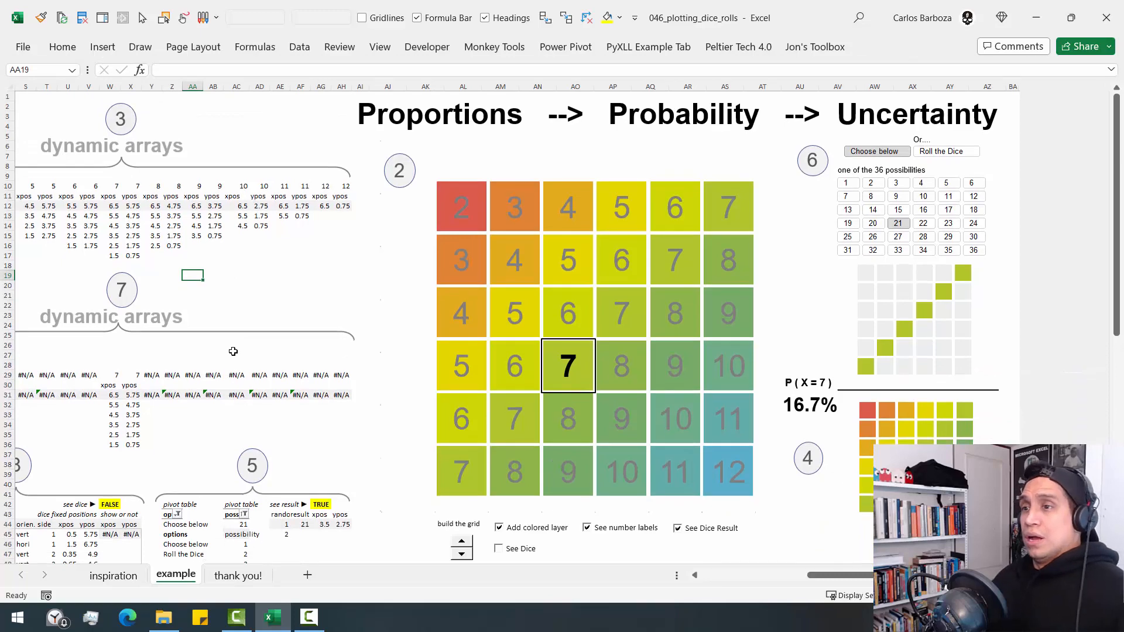
- Look along row 31 of the step 7 dynamic arrays back to column A, alongside the step 1 data
{"action": "left_click", "coordinate": [179, 396]}
{"action": "key", "text": "Left"}
{"action": "key", "text": "Left"}
{"action": "key", "text": "Left"}
{"action": "key", "text": "Left"}
{"action": "key", "text": "Left"}
{"action": "key", "text": "Left"}
{"action": "key", "text": "Left"}
{"action": "key", "text": "Left"}
{"action": "key", "text": "Left"}
{"action": "key", "text": "Left"}
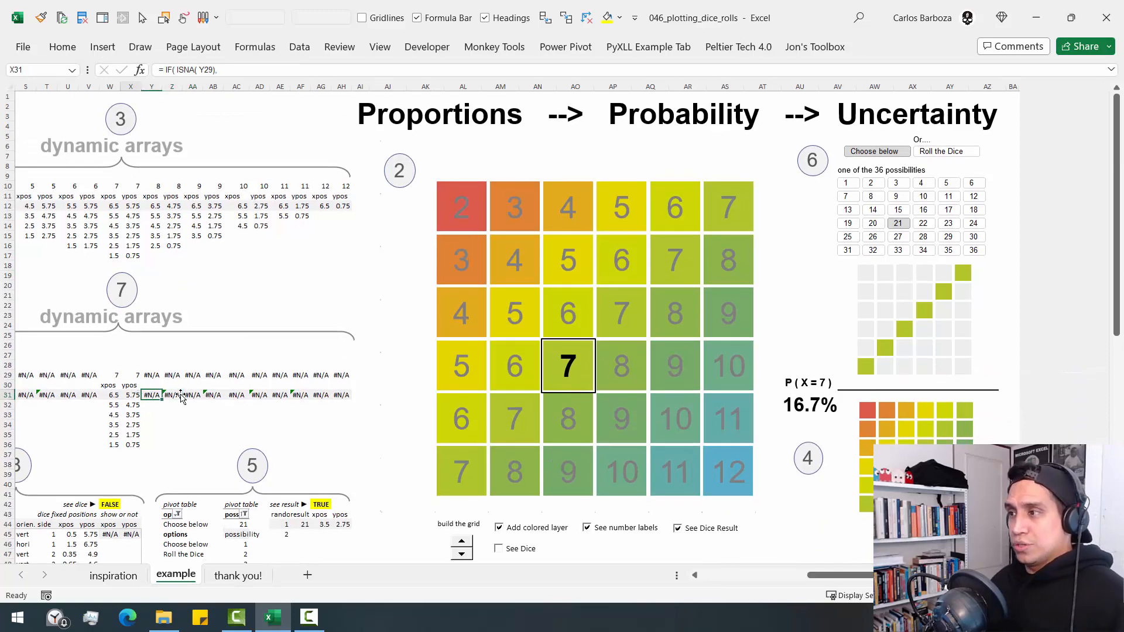
{"action": "key", "text": "Left"}
{"action": "key", "text": "Left"}
{"action": "key", "text": "Left"}
{"action": "key", "text": "Left"}
{"action": "key", "text": "Left"}
{"action": "key", "text": "Left"}
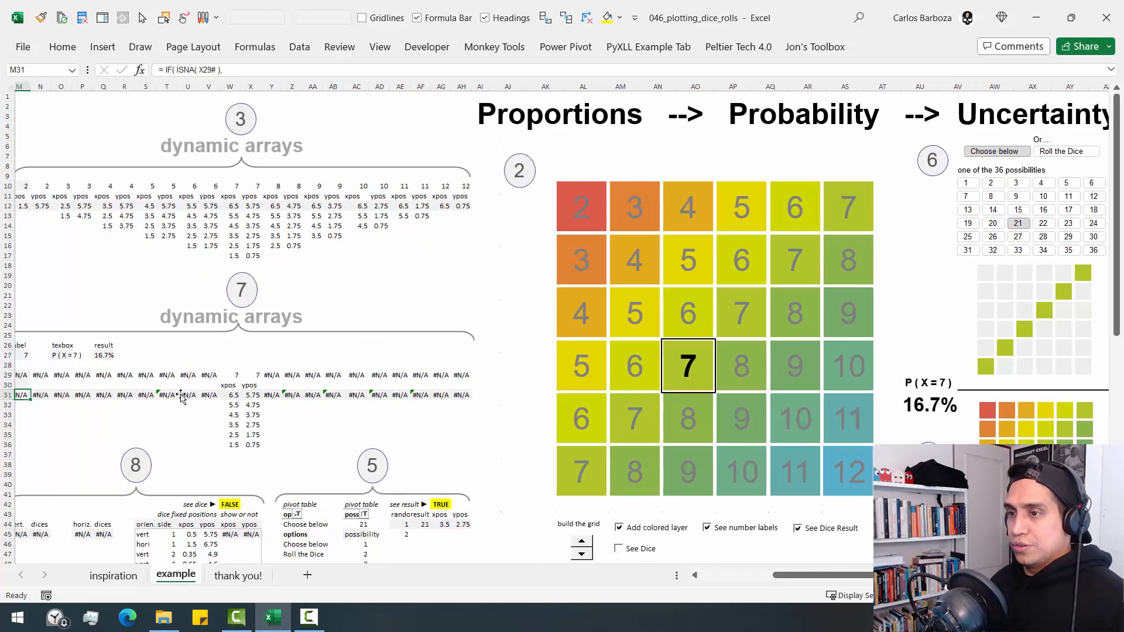
{"action": "key", "text": "Left"}
{"action": "key", "text": "Left"}
{"action": "key", "text": "Left"}
{"action": "key", "text": "Left"}
{"action": "key", "text": "Left"}
{"action": "key", "text": "Left"}
{"action": "key", "text": "Left"}
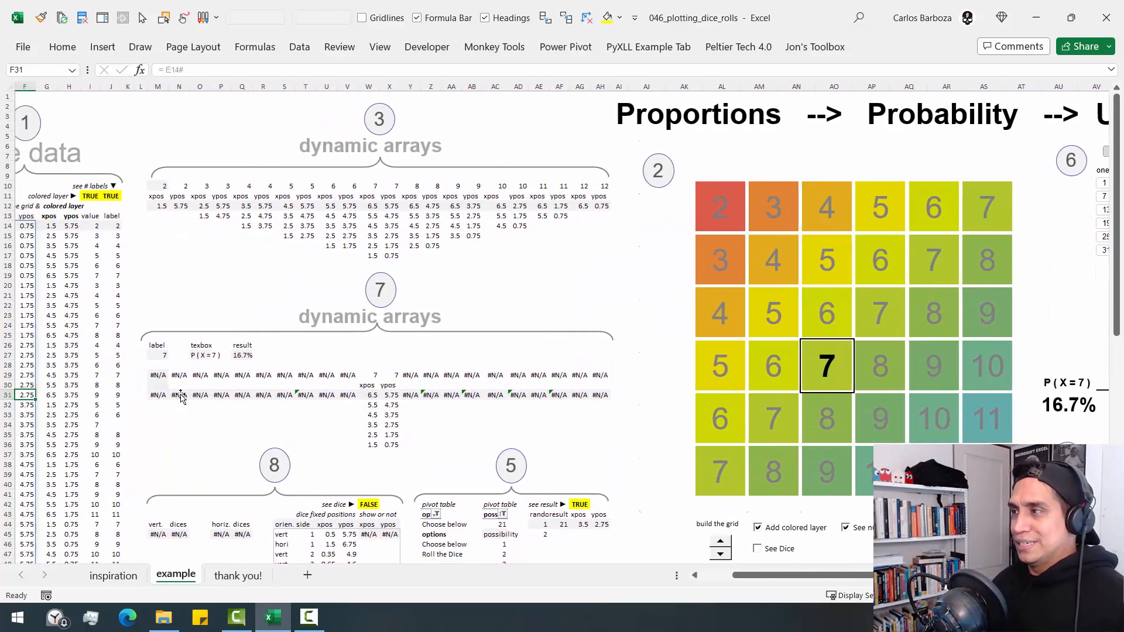
{"action": "key", "text": "Left"}
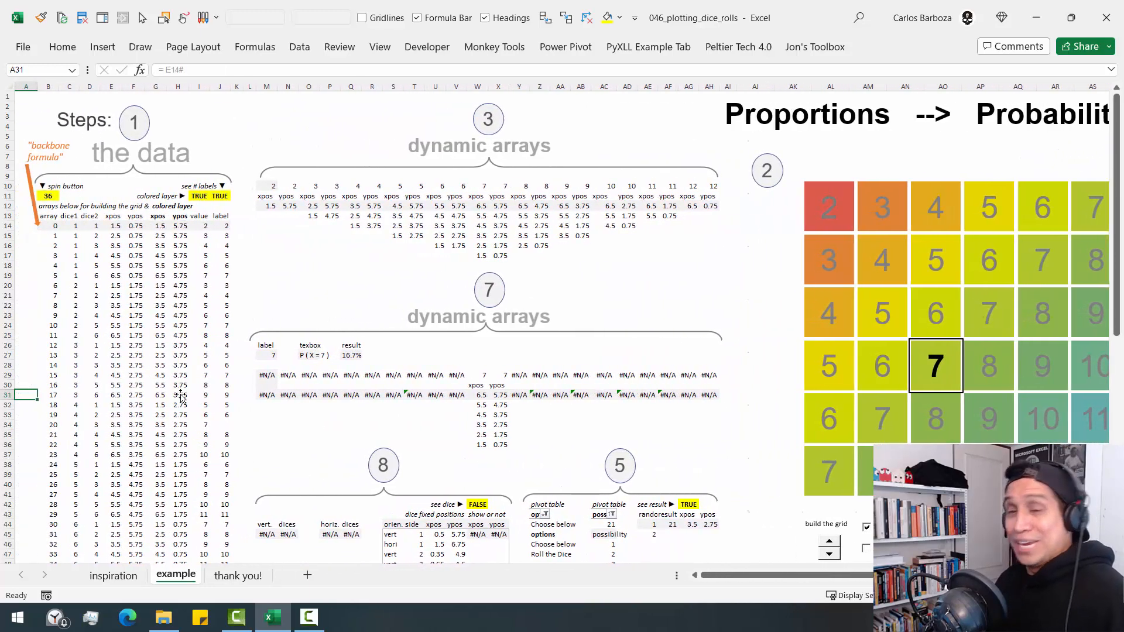
- Examine the label formula in M27 and trace its IF condition to I11 and AG42 with drawn lines, leaving the formula unmodified
{"action": "left_click", "coordinate": [266, 356]}
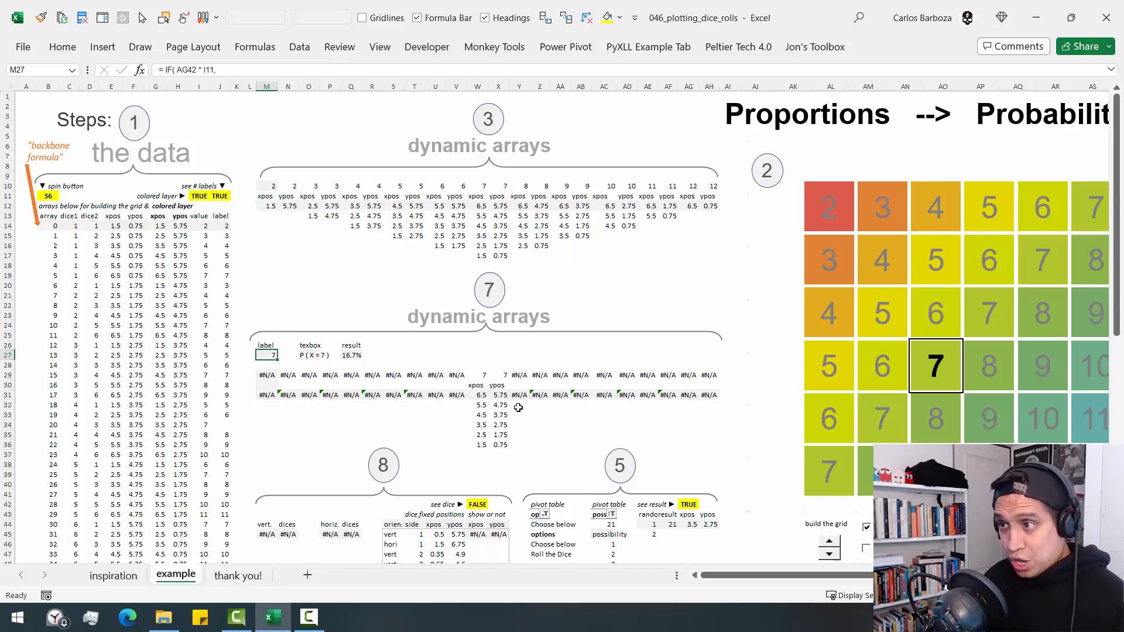
{"action": "key", "text": "F2"}
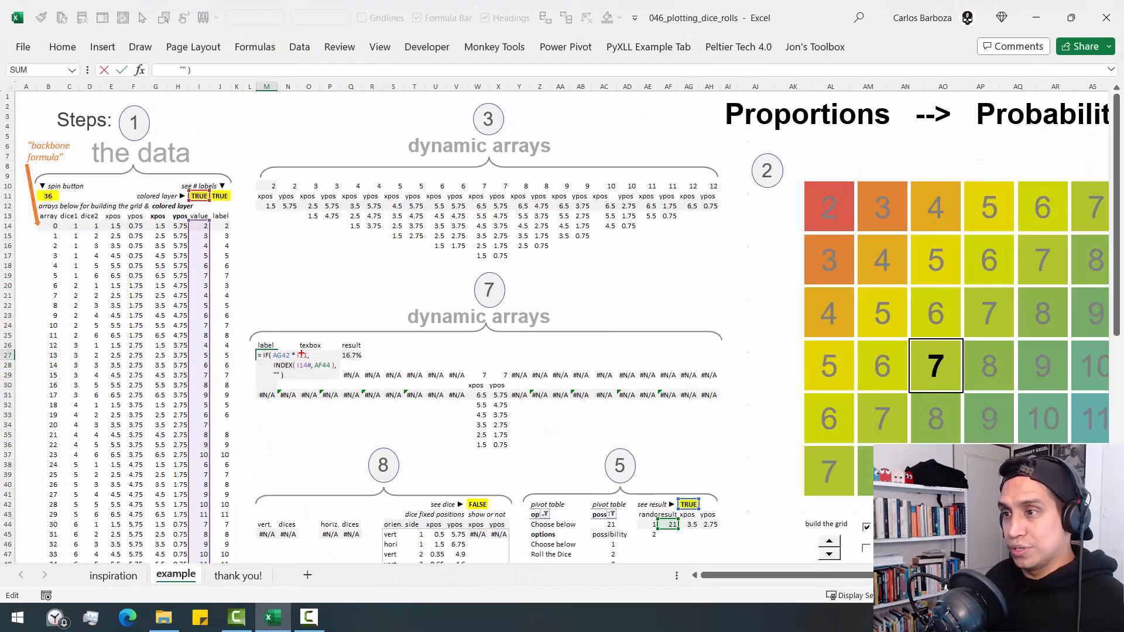
{"action": "mouse_move", "coordinate": [301, 355]}
{"action": "left_mouse_down"}
{"action": "mouse_move", "coordinate": [295, 235]}
{"action": "mouse_move", "coordinate": [231, 194]}
{"action": "left_mouse_up"}
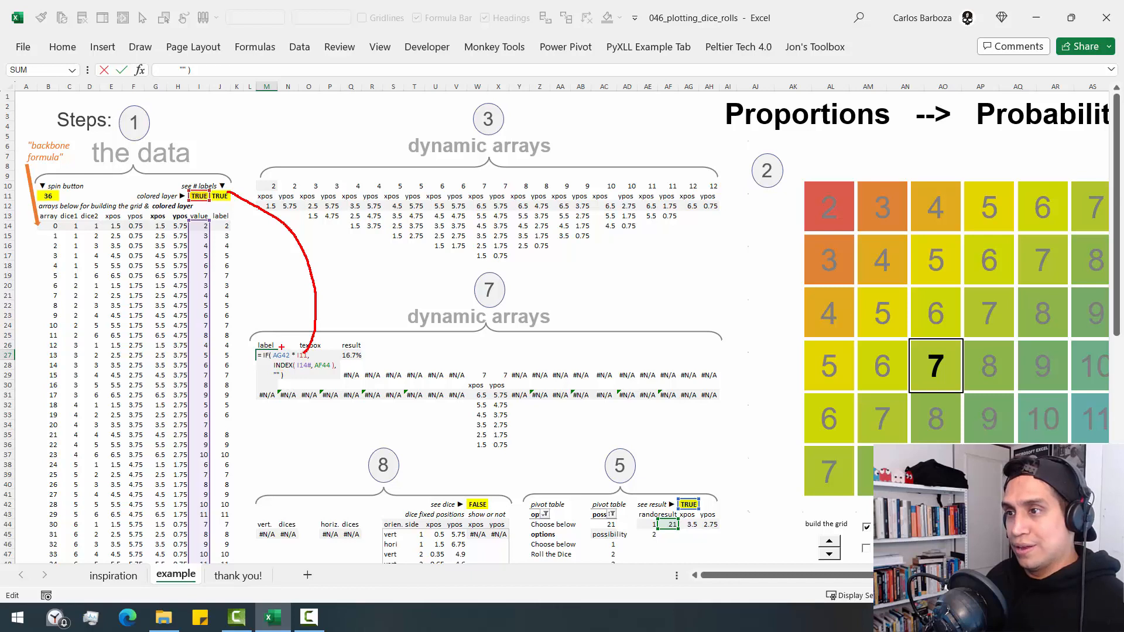
{"action": "mouse_move", "coordinate": [282, 349]}
{"action": "left_mouse_down"}
{"action": "mouse_move", "coordinate": [358, 323]}
{"action": "mouse_move", "coordinate": [568, 404]}
{"action": "mouse_move", "coordinate": [677, 490]}
{"action": "left_mouse_up"}
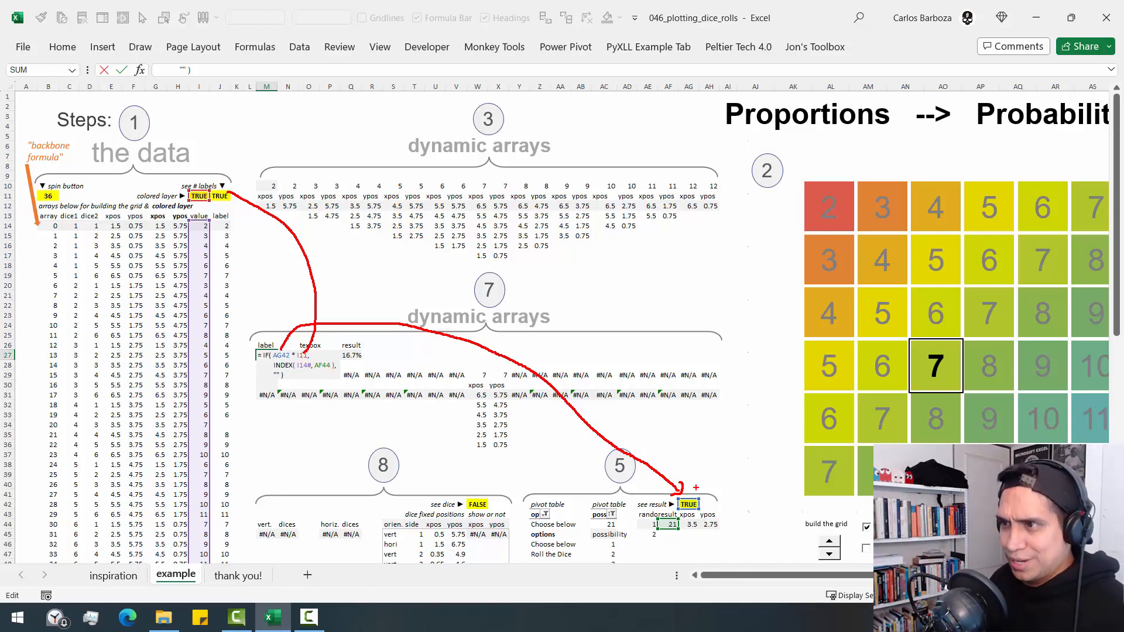
{"action": "key", "text": "Escape"}
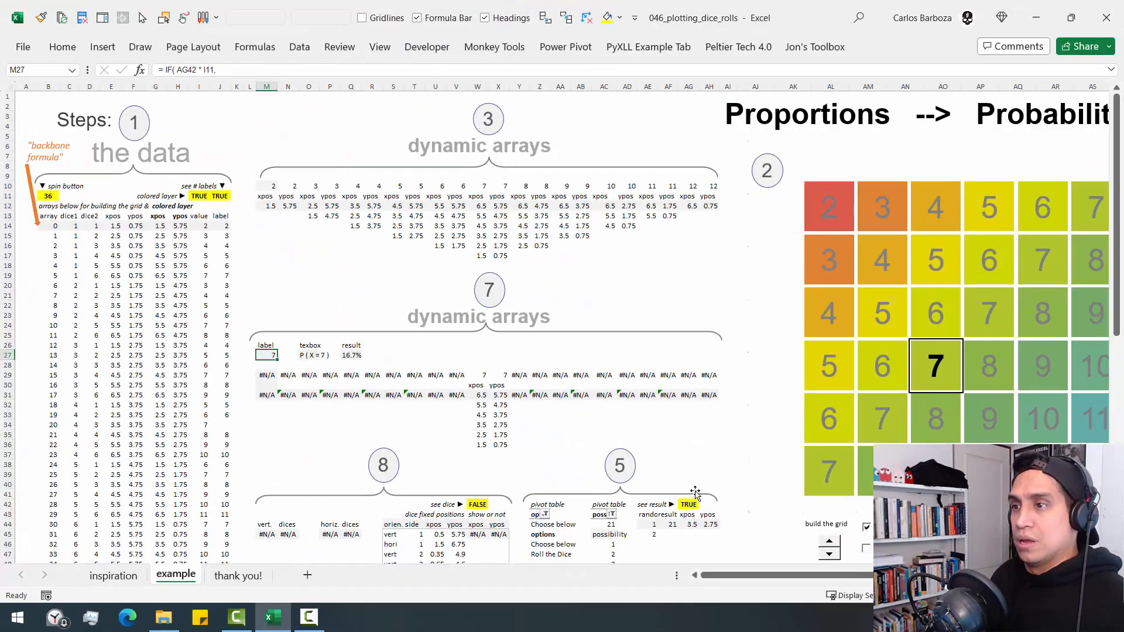
- Outline the step 7 dynamic arrays, the small diagonal grid they feed and the 36-possibility slicer with temporary red annotations
{"action": "key", "text": "ctrl+Right"}
{"action": "key", "text": "ctrl+Right"}
{"action": "key", "text": "ctrl+Right"}
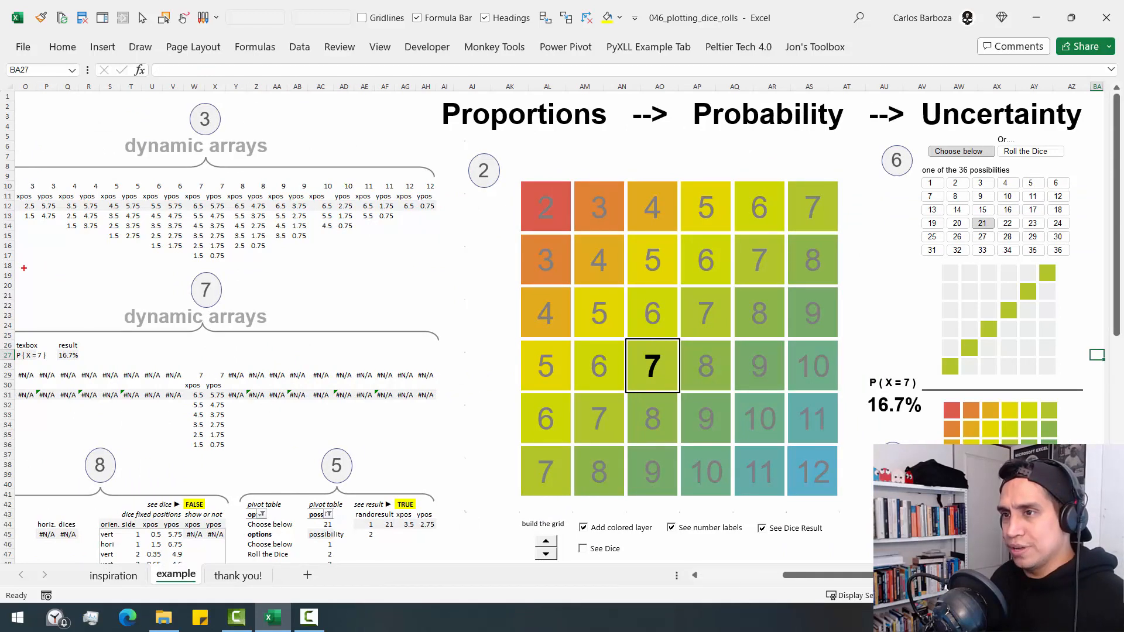
{"action": "mouse_move", "coordinate": [24, 268]}
{"action": "left_mouse_down"}
{"action": "mouse_move", "coordinate": [455, 448]}
{"action": "mouse_move", "coordinate": [455, 460]}
{"action": "left_mouse_up"}
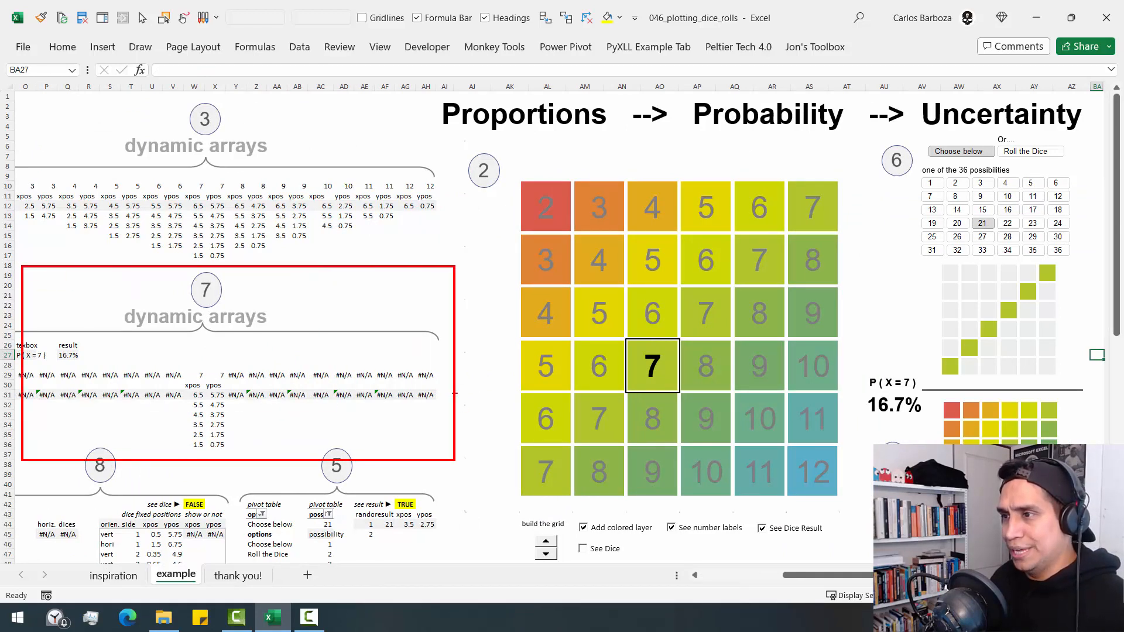
{"action": "left_click_drag", "start_coordinate": [455, 377], "coordinate": [895, 321]}
{"action": "left_click_drag", "start_coordinate": [925, 251], "coordinate": [1079, 389]}
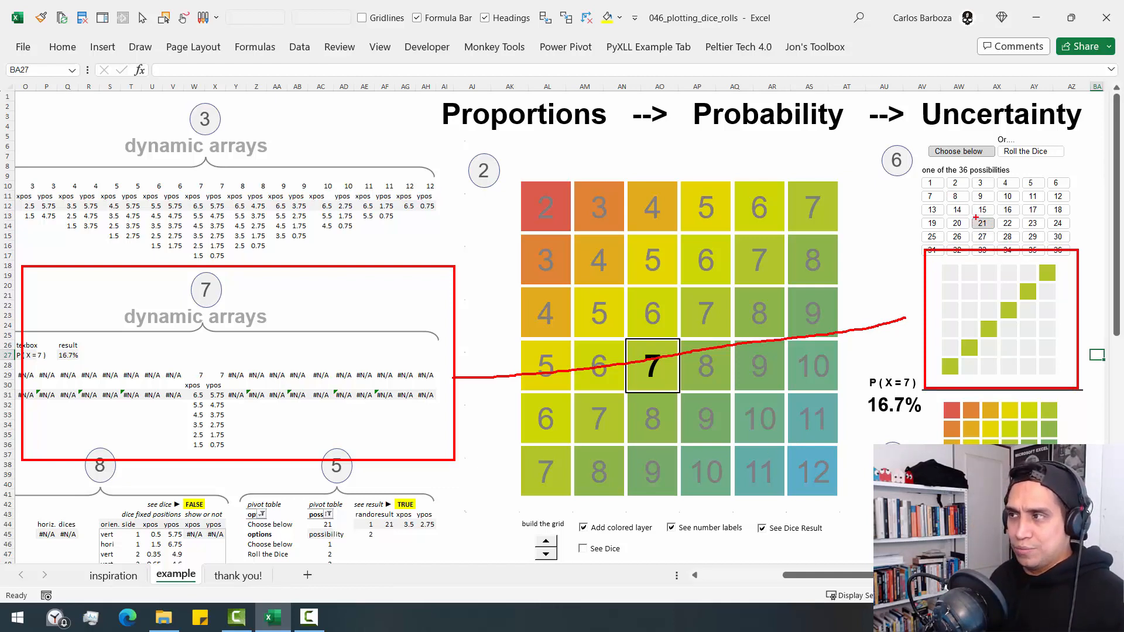
{"action": "mouse_move", "coordinate": [916, 168]}
{"action": "left_mouse_down"}
{"action": "mouse_move", "coordinate": [1054, 264]}
{"action": "mouse_move", "coordinate": [1074, 261]}
{"action": "left_mouse_up"}
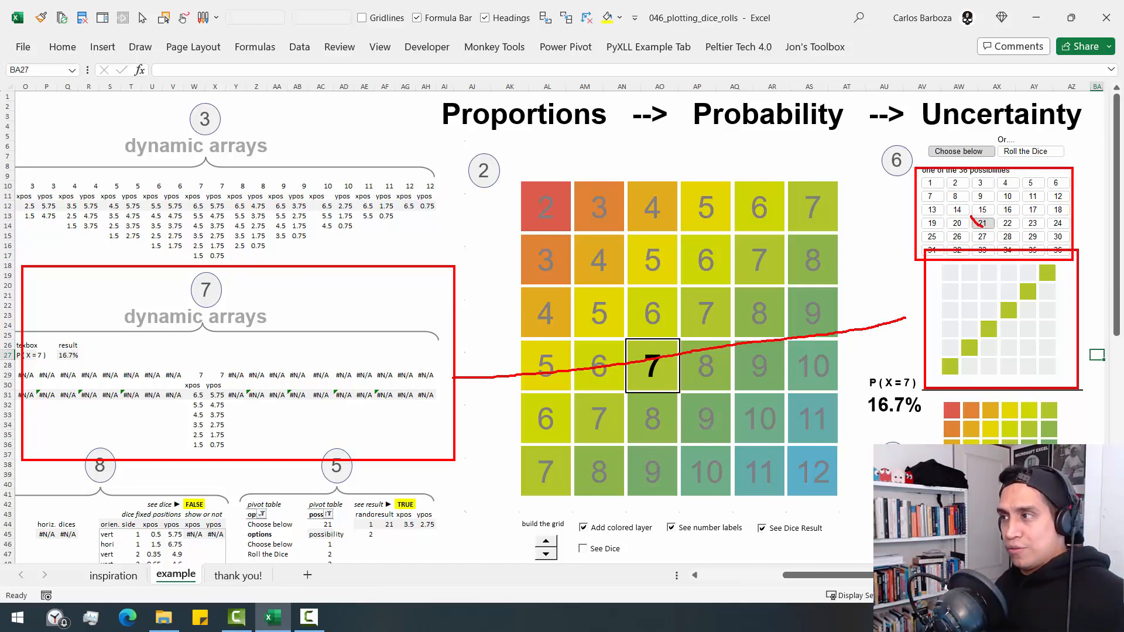
{"action": "key", "text": "ctrl+z"}
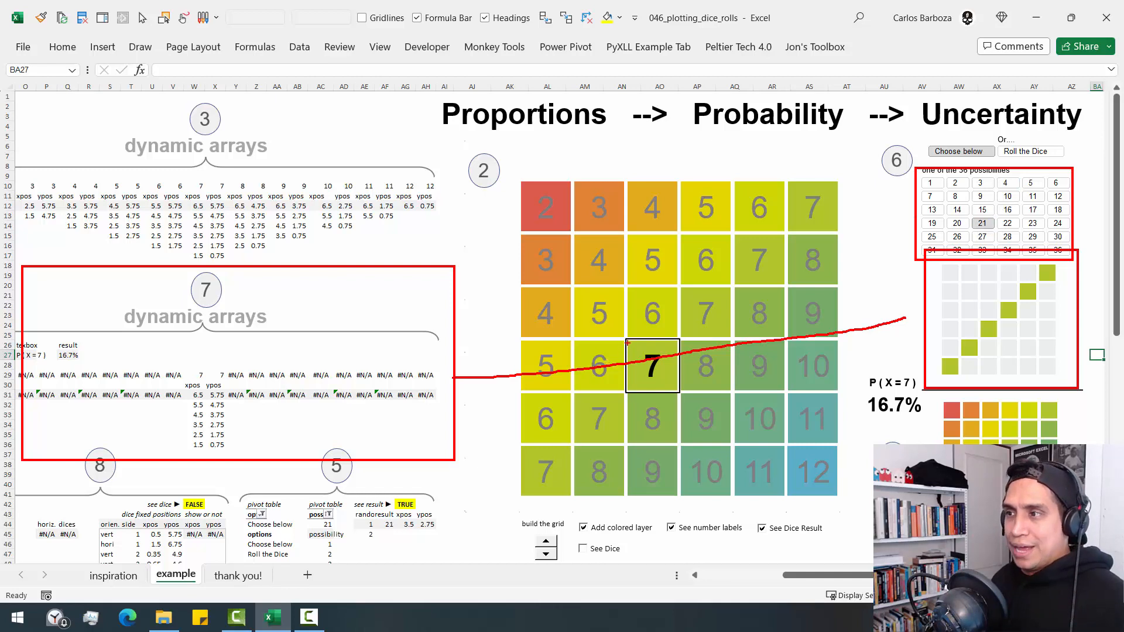
- Mark the outlined 7 and its diagonal on the main grid, link them to the small grid and probability text, and clear the annotations
{"action": "mouse_move", "coordinate": [626, 340]}
{"action": "left_mouse_down"}
{"action": "mouse_move", "coordinate": [676, 397]}
{"action": "mouse_move", "coordinate": [664, 396]}
{"action": "left_mouse_up"}
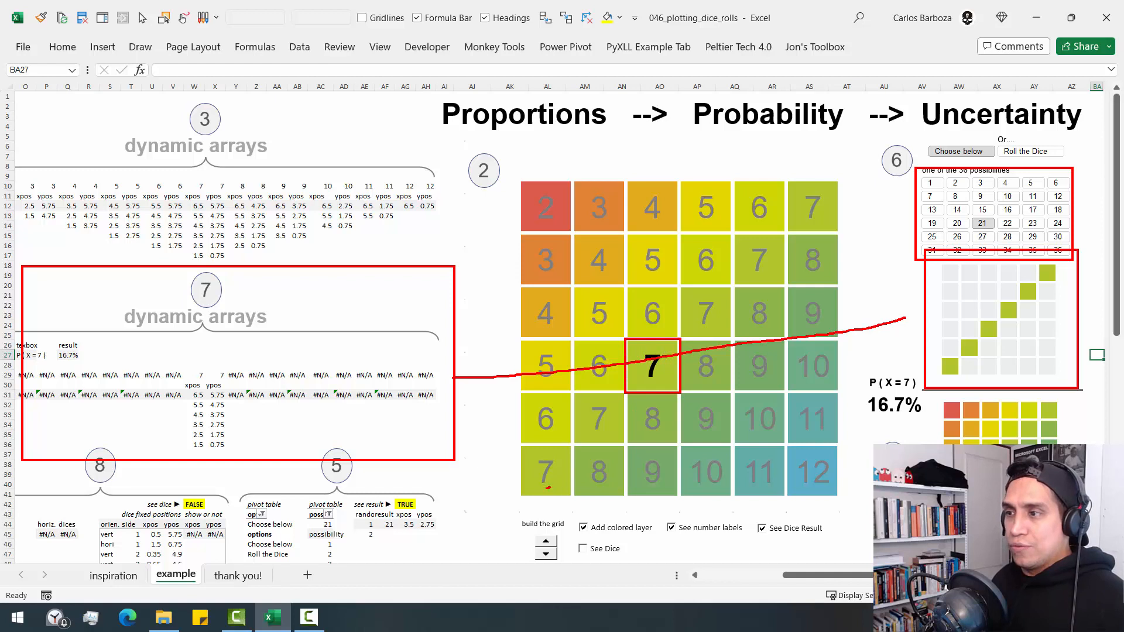
{"action": "mouse_move", "coordinate": [548, 487]}
{"action": "left_mouse_down"}
{"action": "mouse_move", "coordinate": [820, 247]}
{"action": "mouse_move", "coordinate": [834, 184]}
{"action": "mouse_move", "coordinate": [690, 288]}
{"action": "mouse_move", "coordinate": [524, 446]}
{"action": "mouse_move", "coordinate": [522, 493]}
{"action": "left_mouse_up"}
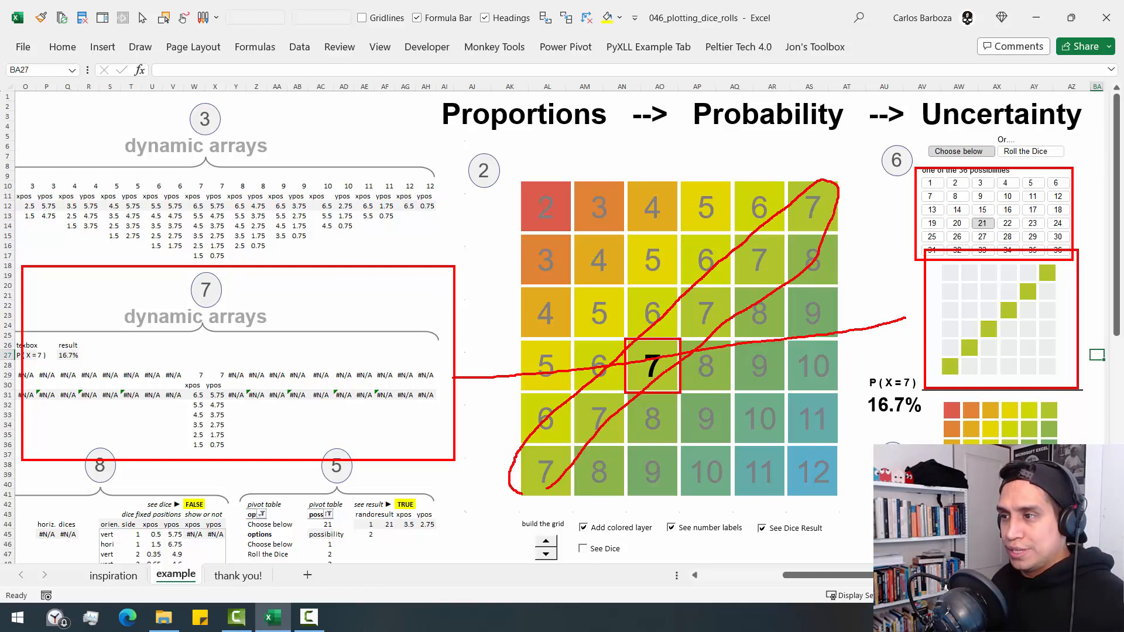
{"action": "mouse_move", "coordinate": [818, 264]}
{"action": "left_mouse_down"}
{"action": "mouse_move", "coordinate": [867, 259]}
{"action": "mouse_move", "coordinate": [923, 285]}
{"action": "mouse_move", "coordinate": [924, 301]}
{"action": "left_mouse_up"}
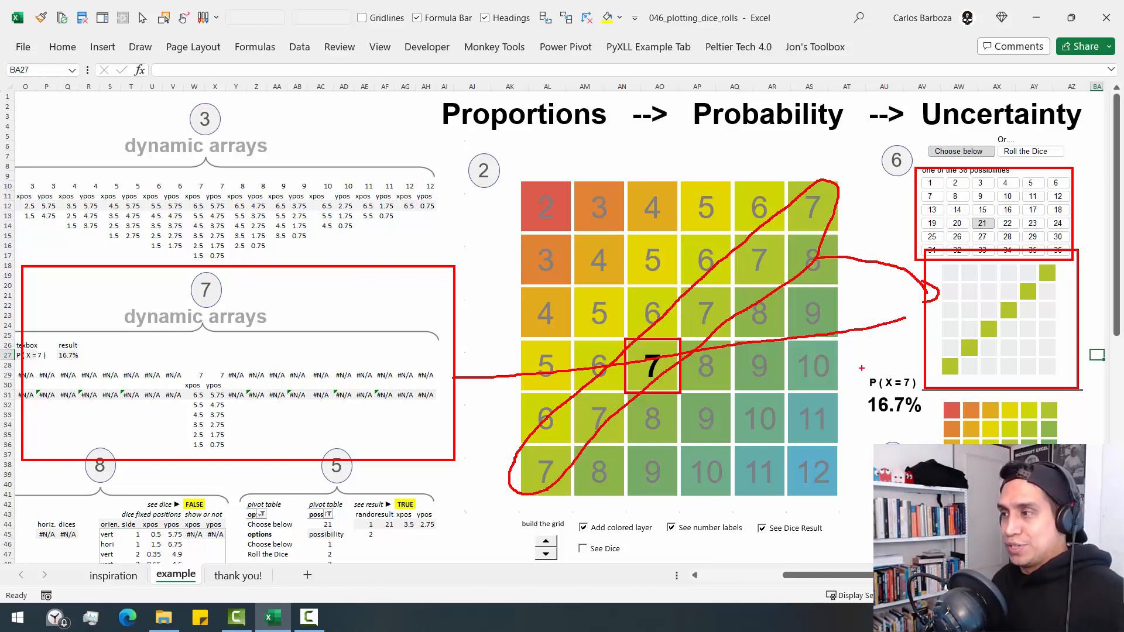
{"action": "mouse_move", "coordinate": [861, 368]}
{"action": "left_mouse_down"}
{"action": "mouse_move", "coordinate": [851, 409]}
{"action": "mouse_move", "coordinate": [925, 368]}
{"action": "left_mouse_up"}
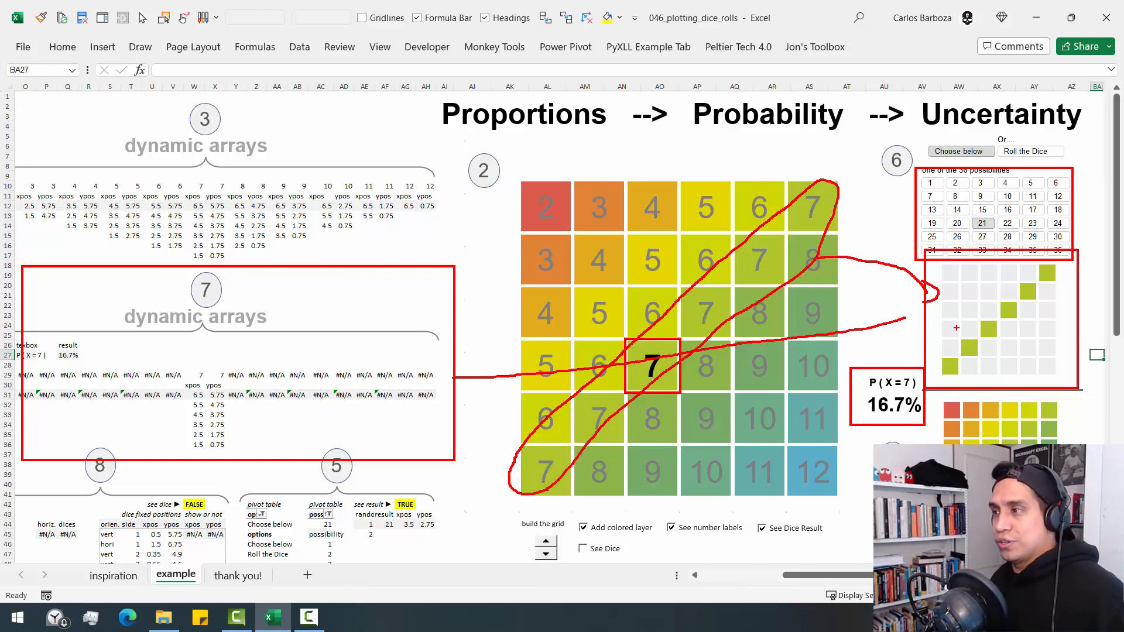
{"action": "left_click_drag", "start_coordinate": [969, 300], "coordinate": [1006, 271]}
{"action": "left_click_drag", "start_coordinate": [1011, 340], "coordinate": [1065, 297]}
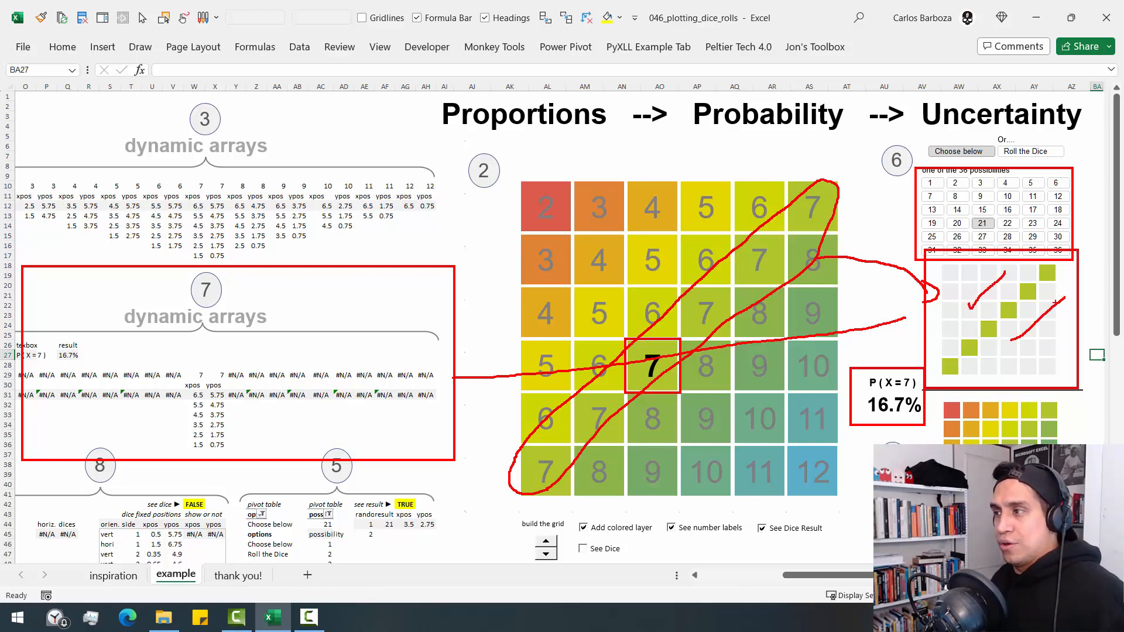
{"action": "key", "text": "Escape"}
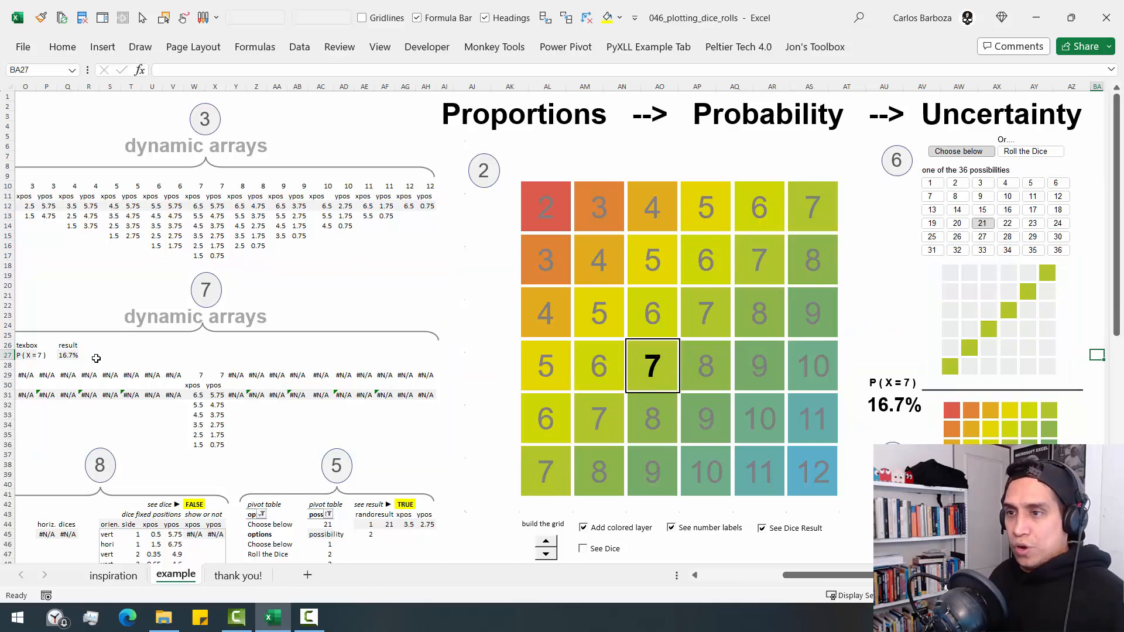
- Return to the step 7 label cell M27 and open its formula for inspection
{"action": "left_click", "coordinate": [47, 356]}
{"action": "key", "text": "Left"}
{"action": "key", "text": "Left"}
{"action": "key", "text": "Left"}
{"action": "key", "text": "Left"}
{"action": "key", "text": "Left"}
{"action": "key", "text": "Left"}
{"action": "key", "text": "Left"}
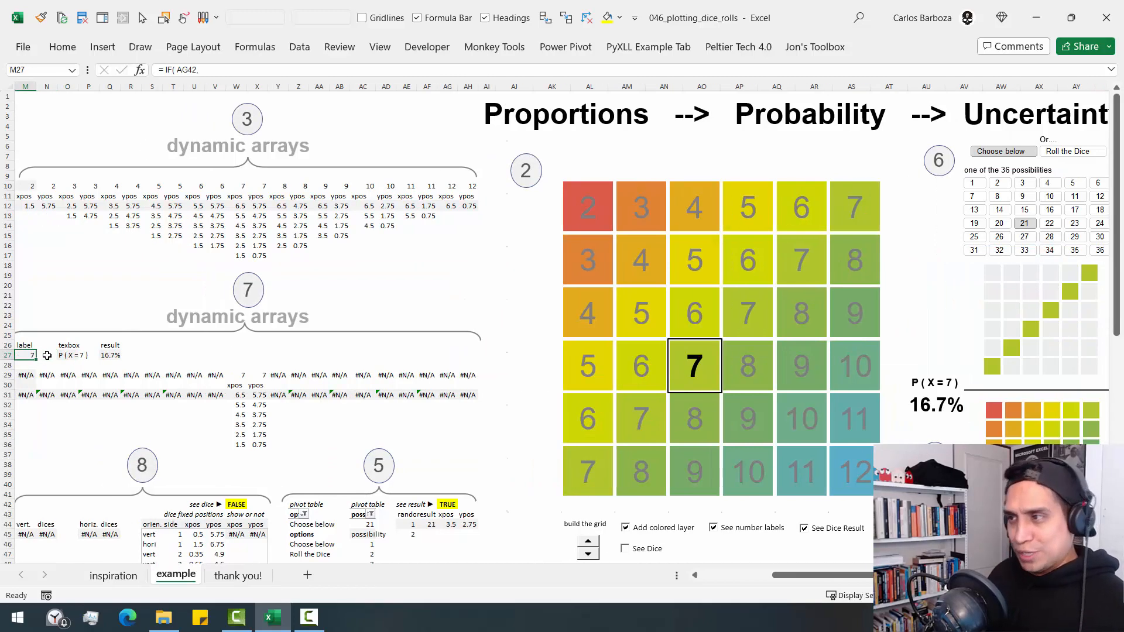
{"action": "key", "text": "Left"}
{"action": "key", "text": "Left"}
{"action": "key", "text": "Left"}
{"action": "key", "text": "Left"}
{"action": "key", "text": "Left"}
{"action": "key", "text": "Left"}
{"action": "key", "text": "Left"}
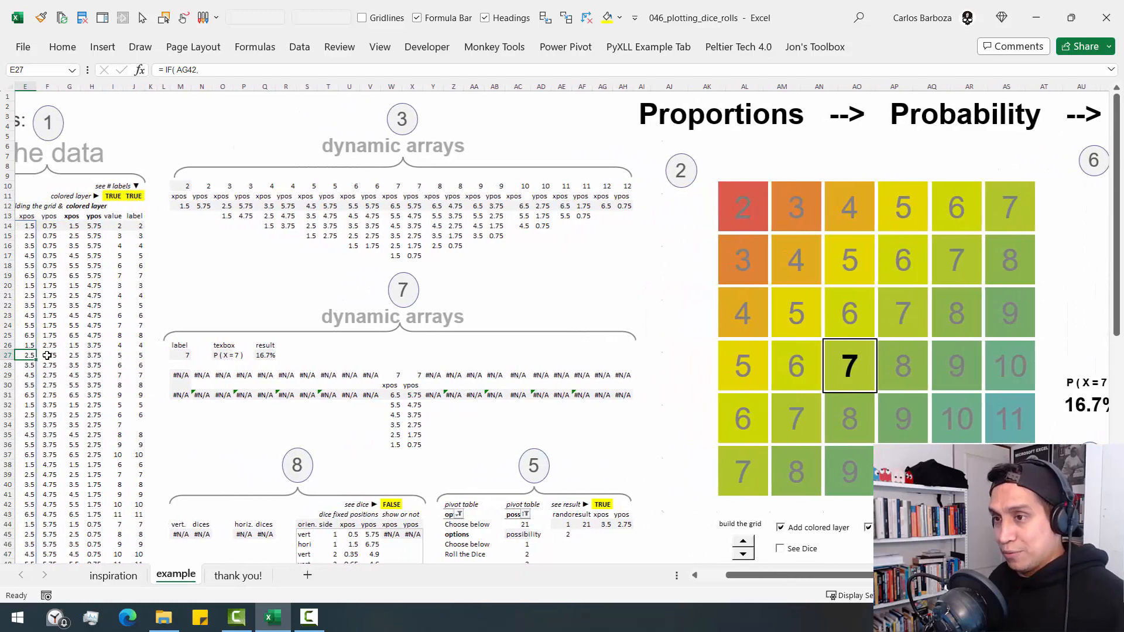
{"action": "key", "text": "Left"}
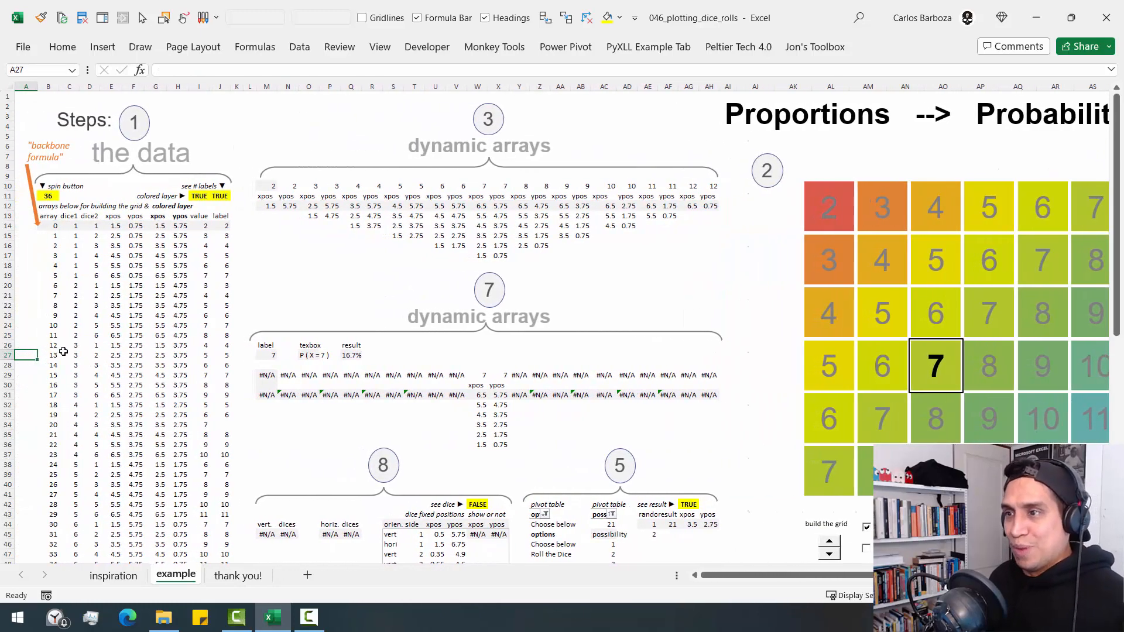
{"action": "left_click", "coordinate": [269, 354]}
{"action": "key", "text": "F2"}
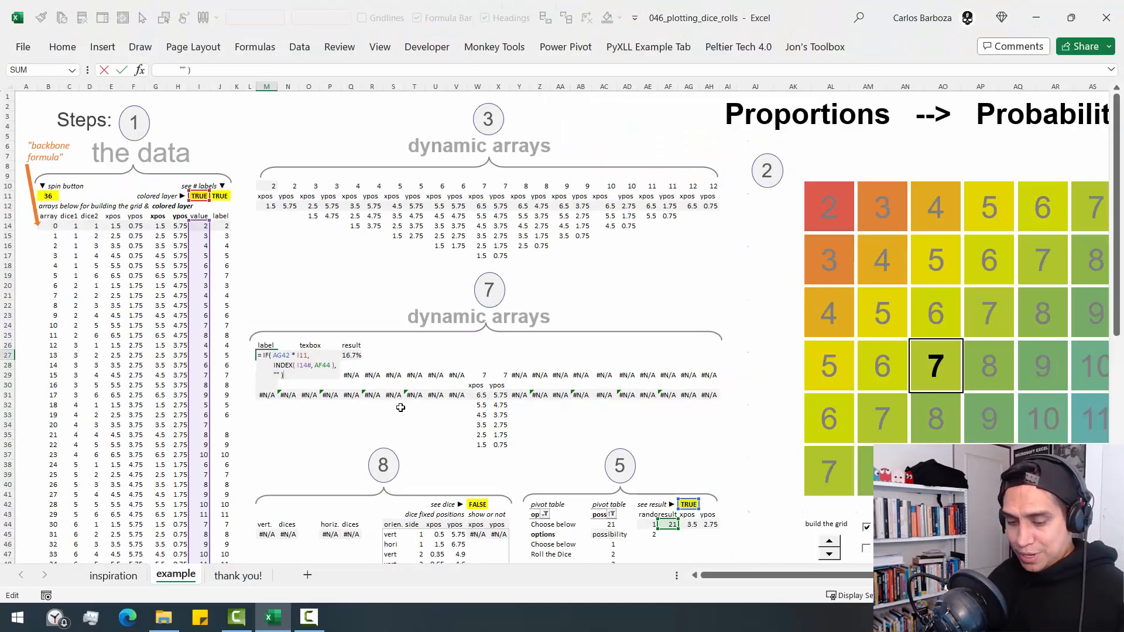
- Trace INDEX( I14#, AF44 ) in M27 to its sources with annotations, highlight the empty-string argument, and close the formula unmodified
{"action": "mouse_move", "coordinate": [648, 509]}
{"action": "left_mouse_down"}
{"action": "mouse_move", "coordinate": [679, 540]}
{"action": "mouse_move", "coordinate": [510, 367]}
{"action": "mouse_move", "coordinate": [345, 354]}
{"action": "left_mouse_up"}
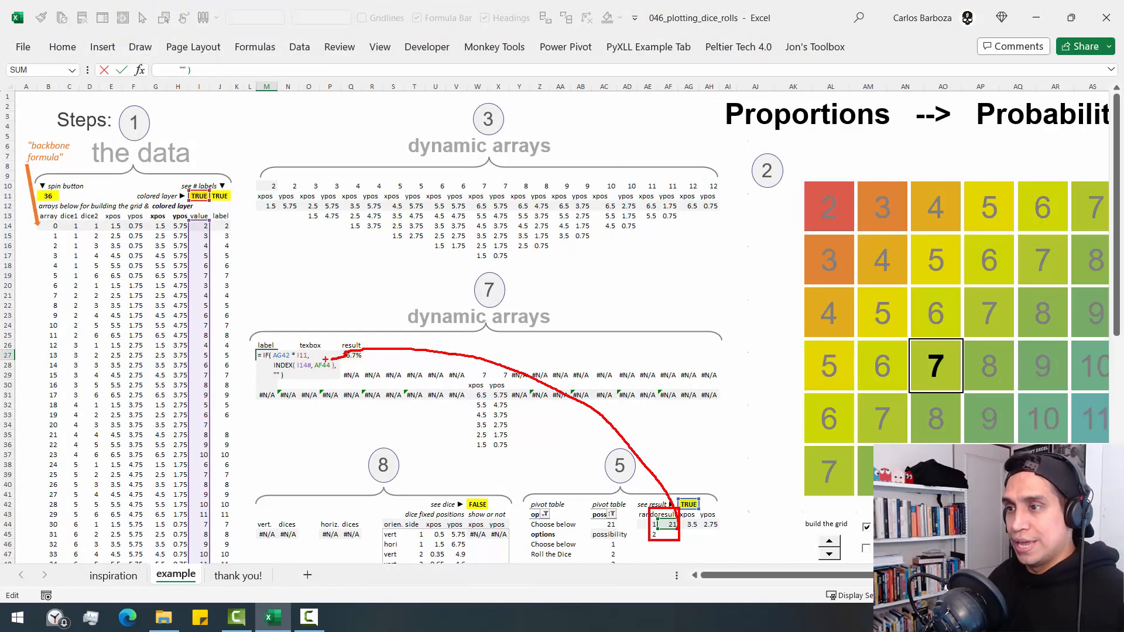
{"action": "left_click_drag", "start_coordinate": [268, 358], "coordinate": [338, 368]}
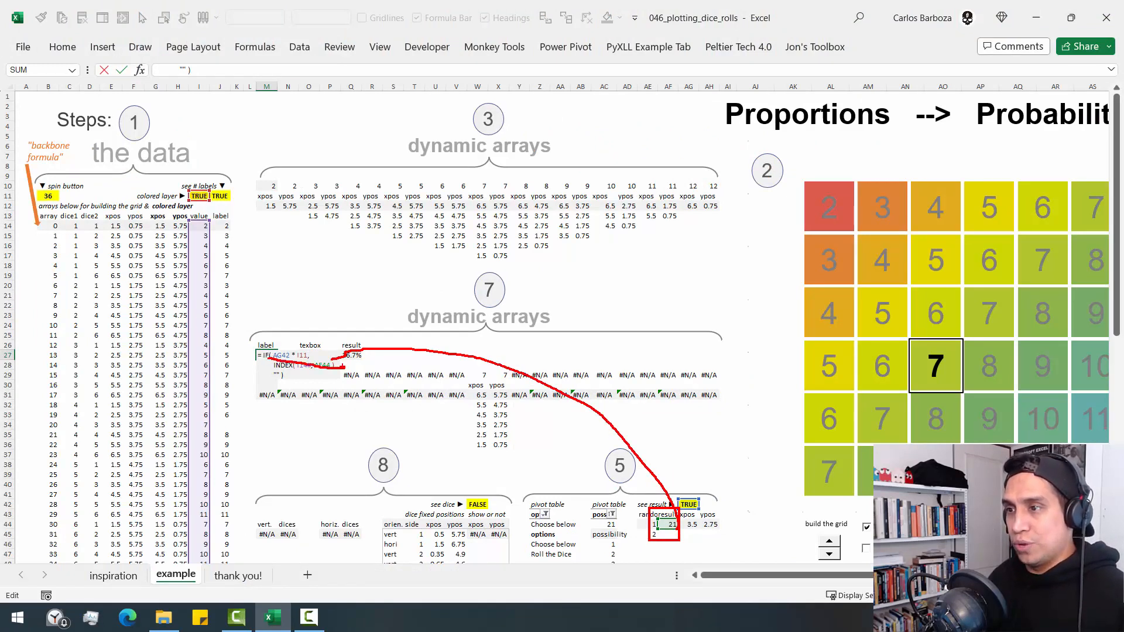
{"action": "key", "text": "ctrl+z"}
{"action": "mouse_move", "coordinate": [267, 360]}
{"action": "left_mouse_down"}
{"action": "mouse_move", "coordinate": [345, 371]}
{"action": "mouse_move", "coordinate": [341, 313]}
{"action": "mouse_move", "coordinate": [221, 237]}
{"action": "left_mouse_up"}
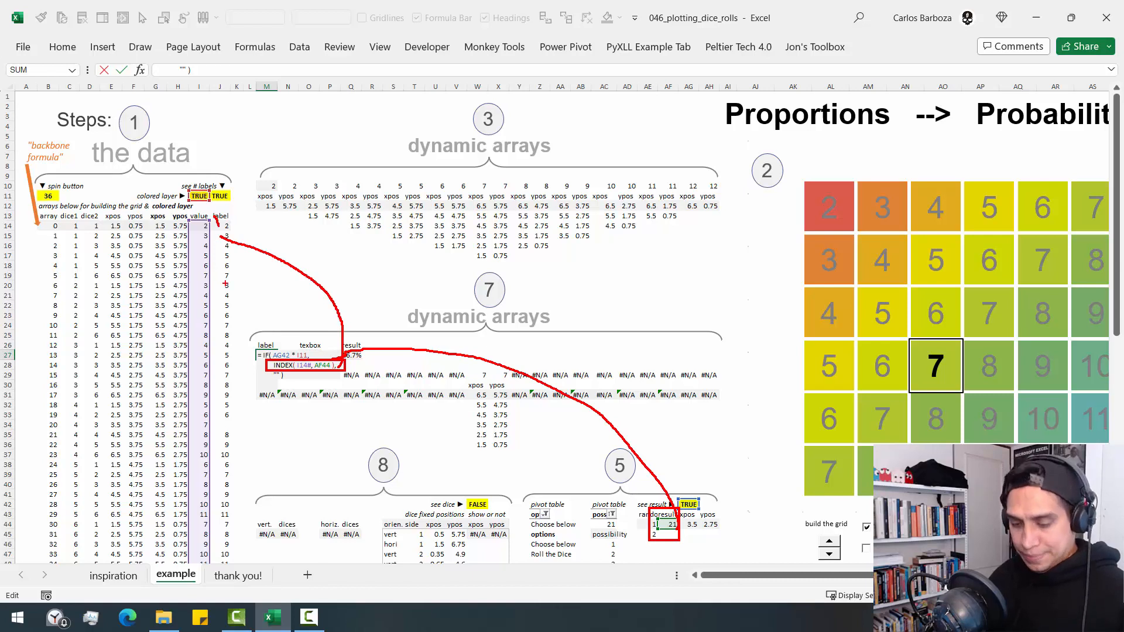
{"action": "key", "text": "ctrl+z"}
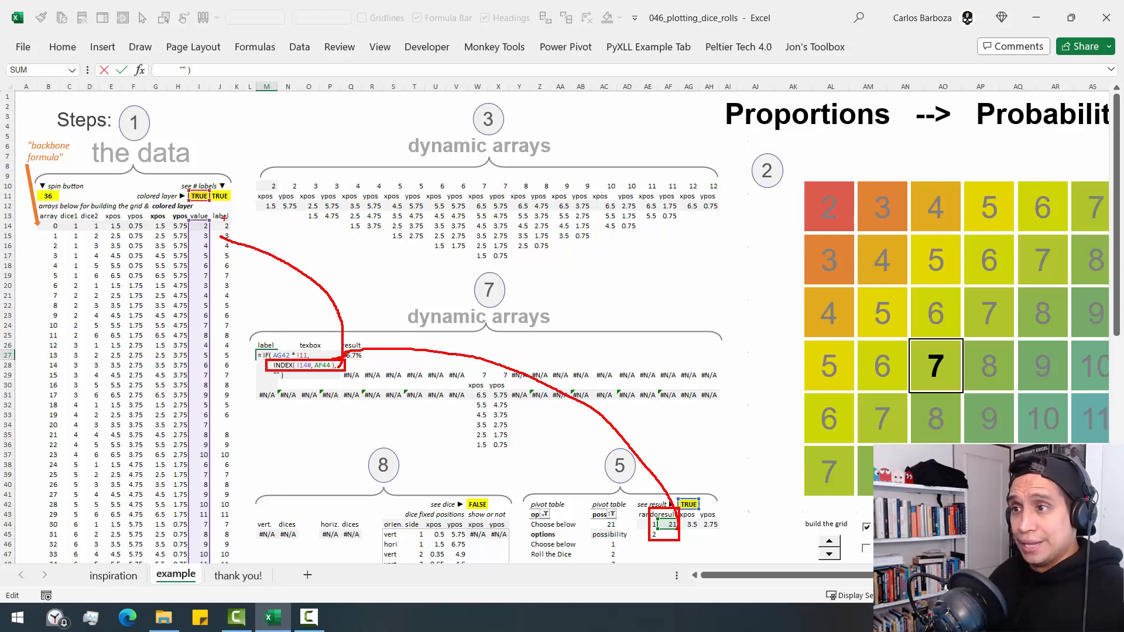
{"action": "left_click_drag", "start_coordinate": [220, 222], "coordinate": [224, 515]}
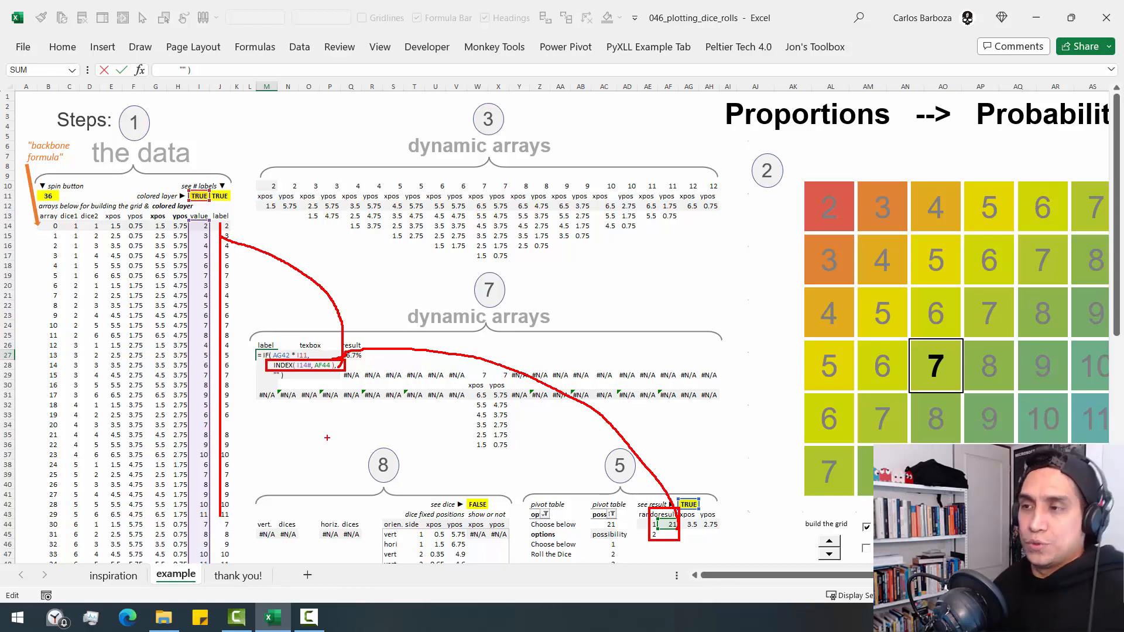
{"action": "key", "text": "Escape"}
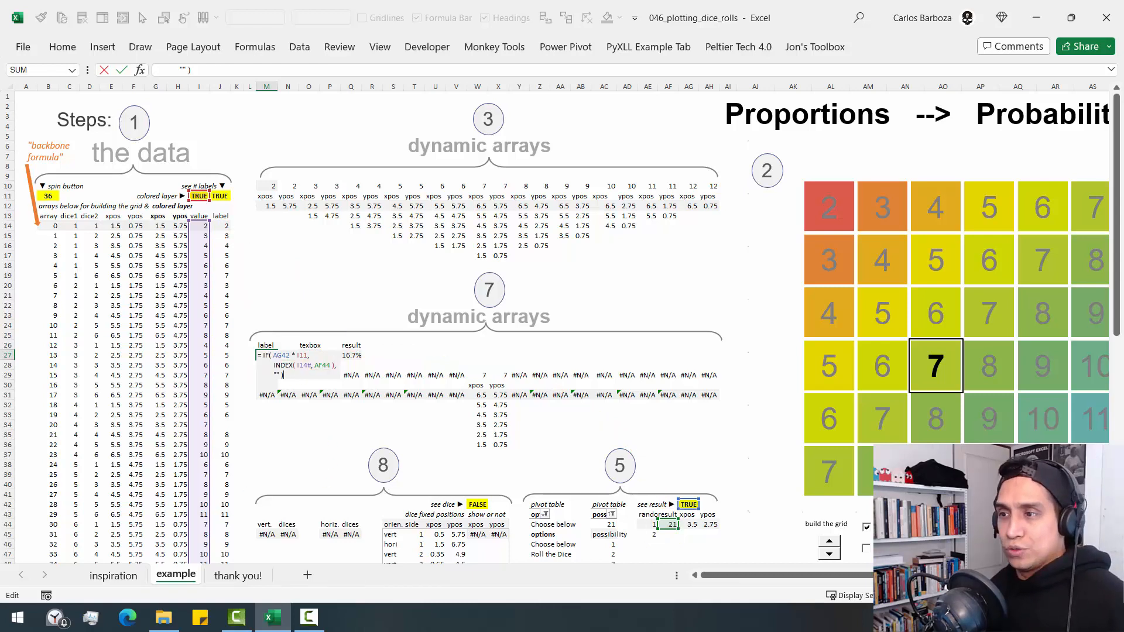
{"action": "double_click", "coordinate": [271, 375]}
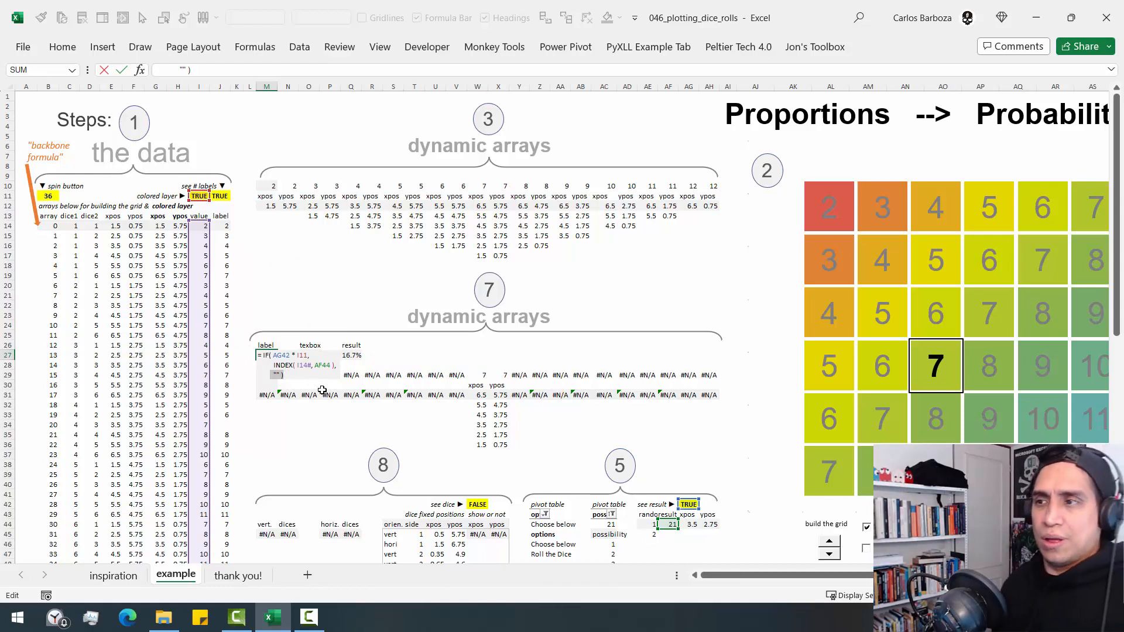
{"action": "key", "text": "ctrl+Return"}
- Inspect the text box formula in O27, trace its AG42 condition to the see-result switch with a red annotation, and close the formula unmodified
{"action": "key", "text": "Right"}
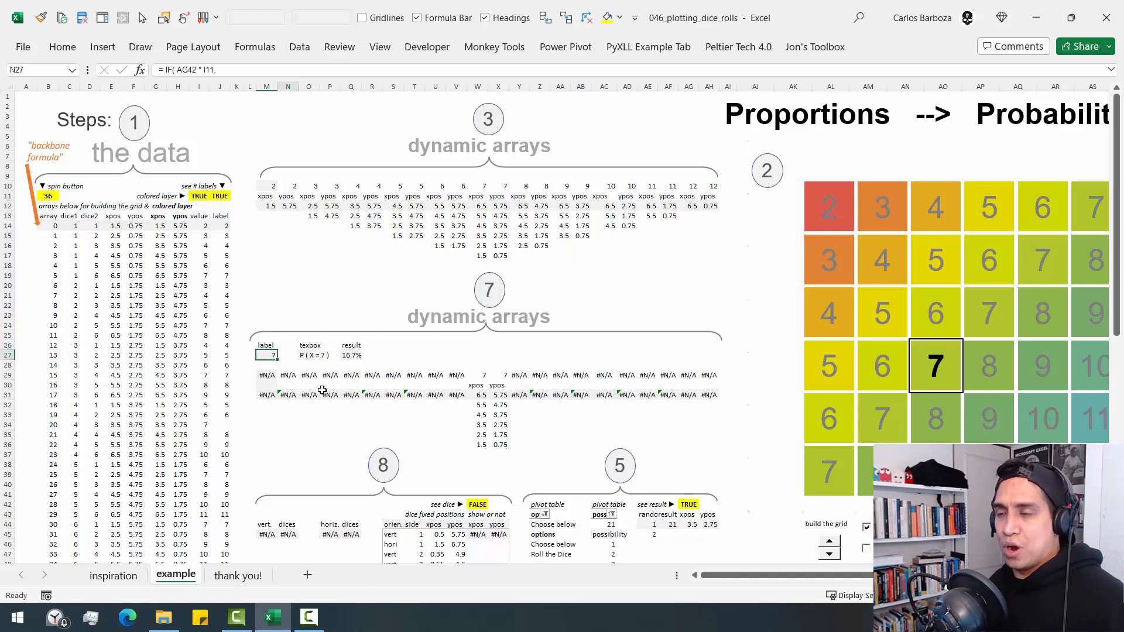
{"action": "key", "text": "Right"}
{"action": "key", "text": "F2"}
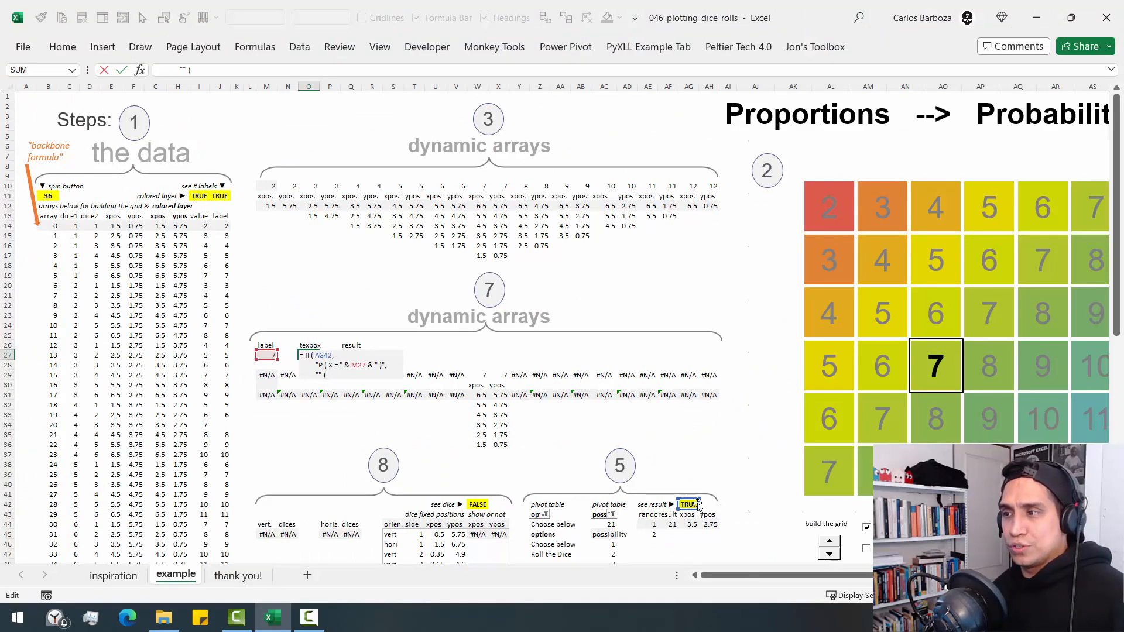
{"action": "key", "text": "ctrl+2"}
{"action": "mouse_move", "coordinate": [670, 496]}
{"action": "left_mouse_down"}
{"action": "mouse_move", "coordinate": [713, 521]}
{"action": "mouse_move", "coordinate": [550, 344]}
{"action": "mouse_move", "coordinate": [378, 338]}
{"action": "mouse_move", "coordinate": [346, 356]}
{"action": "left_mouse_up"}
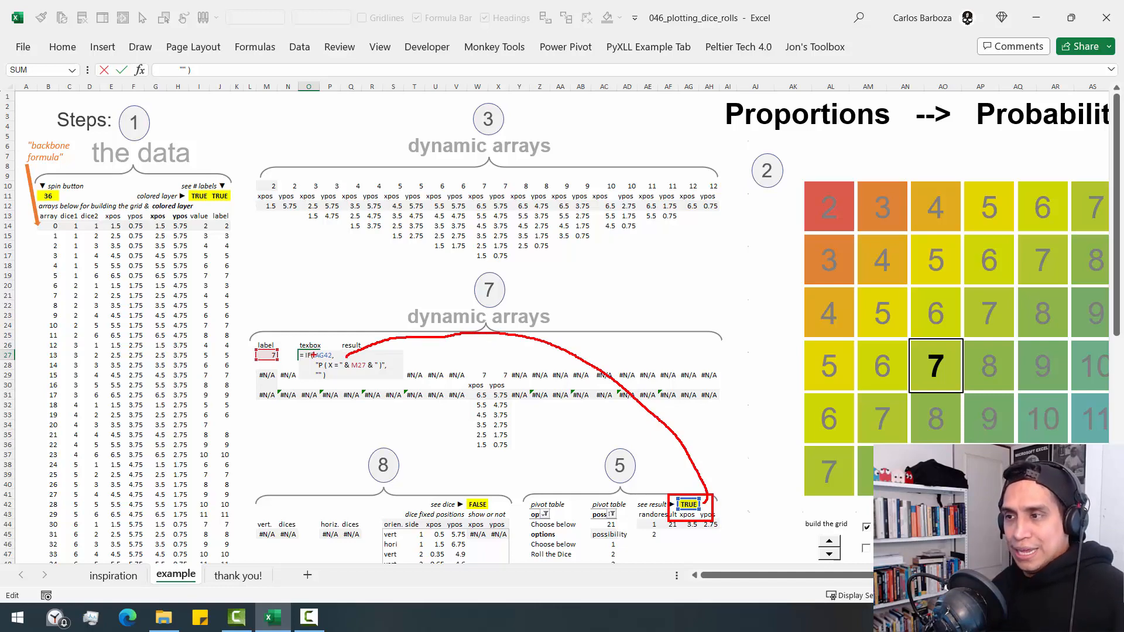
{"action": "key", "text": "Escape"}
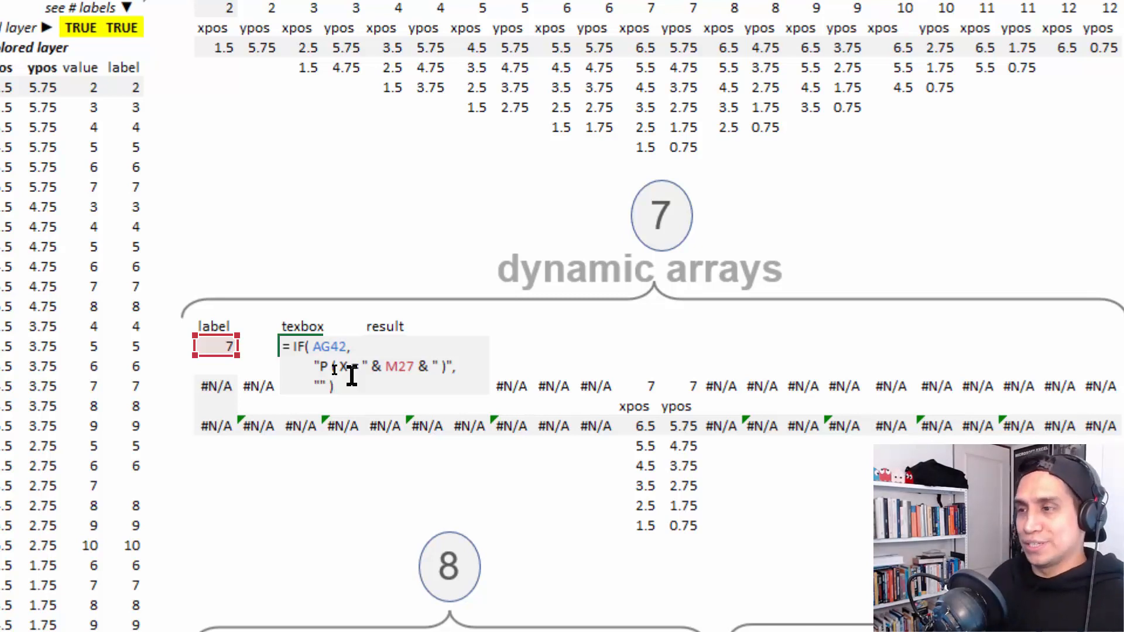
{"action": "key", "text": "ctrl+Return"}
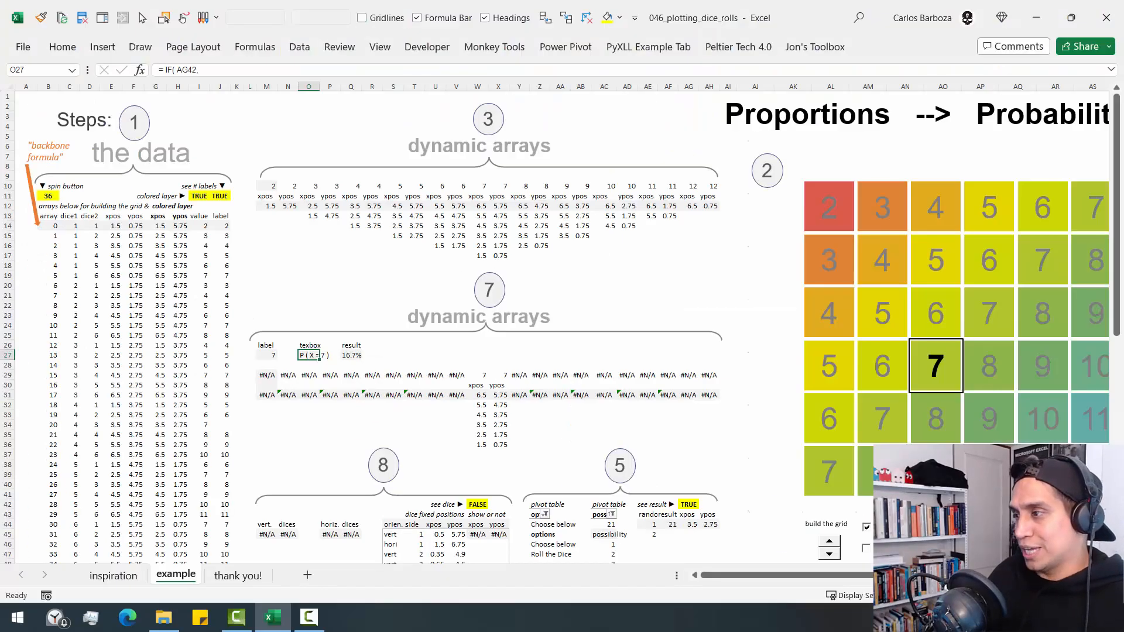
- Insert a new text box in the blank area between the step 3 and step 7 arrays
{"action": "scroll", "coordinate": [563, 328], "scroll_direction": "right", "scroll_amount": 5}
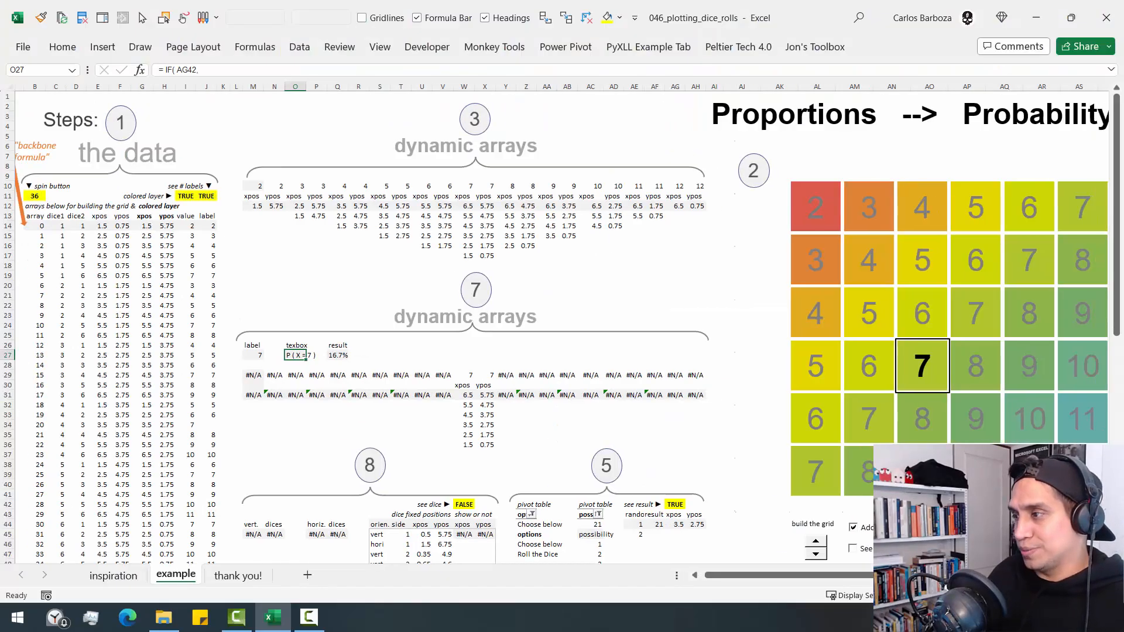
{"action": "scroll", "coordinate": [975, 401], "scroll_direction": "right", "scroll_amount": 3}
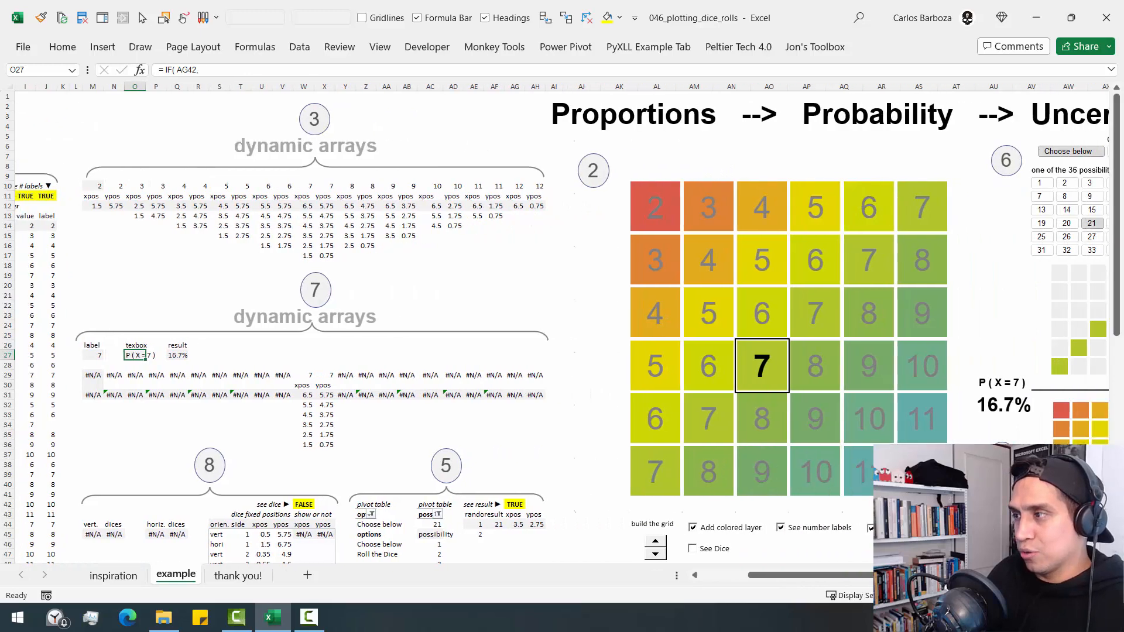
{"action": "left_click", "coordinate": [982, 384]}
{"action": "left_click", "coordinate": [463, 266]}
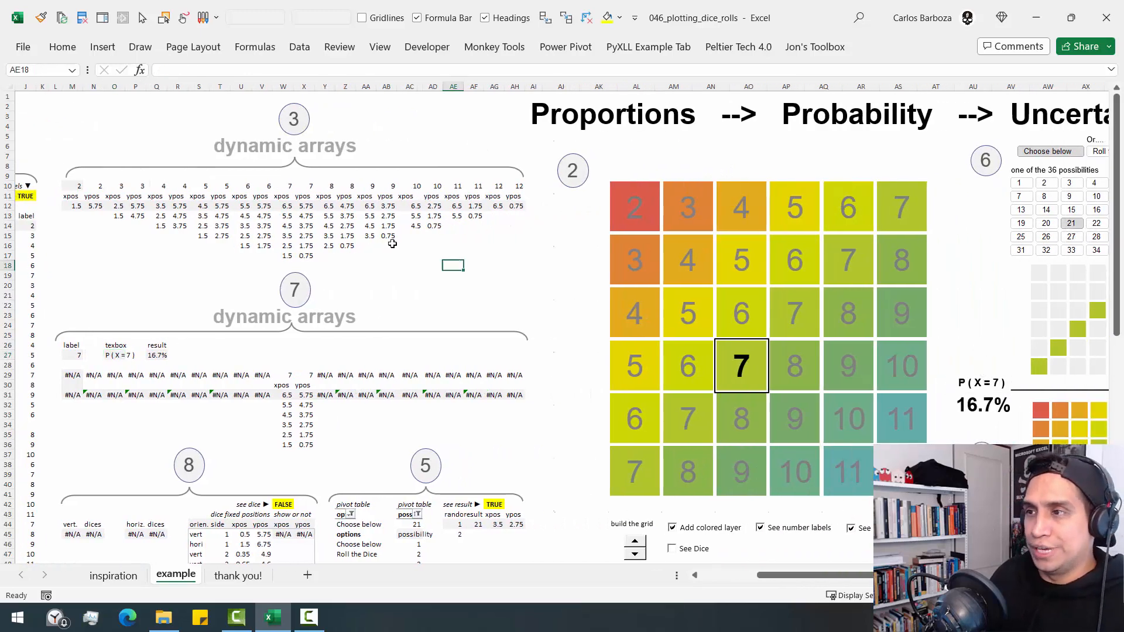
{"action": "left_click", "coordinate": [103, 48]}
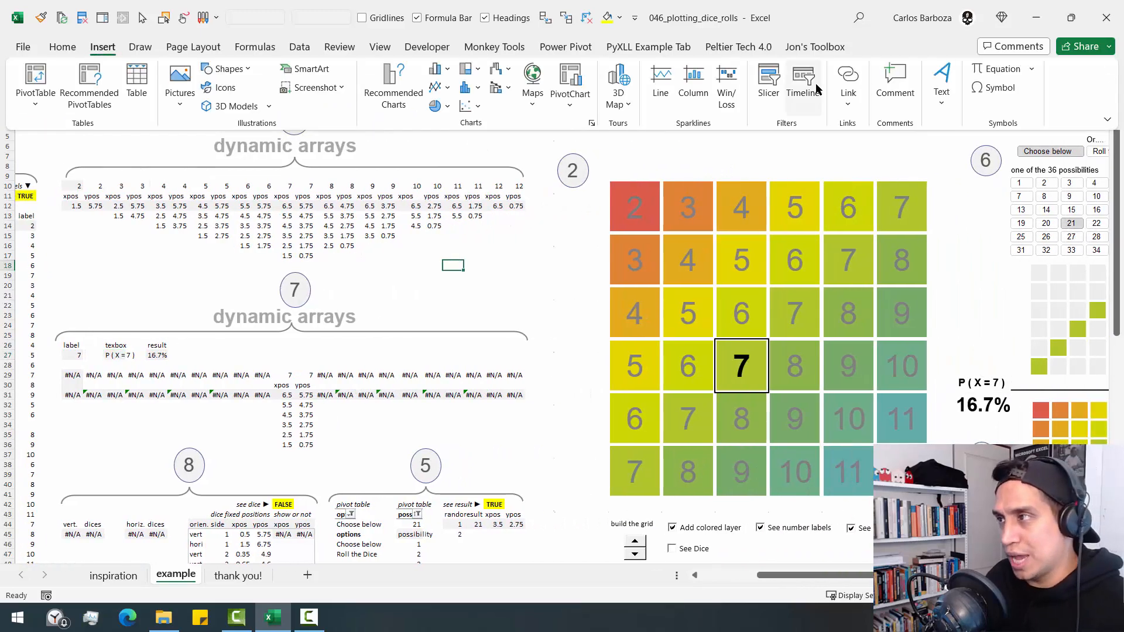
{"action": "left_click", "coordinate": [942, 85]}
{"action": "left_click", "coordinate": [937, 147]}
{"action": "left_click", "coordinate": [411, 278]}
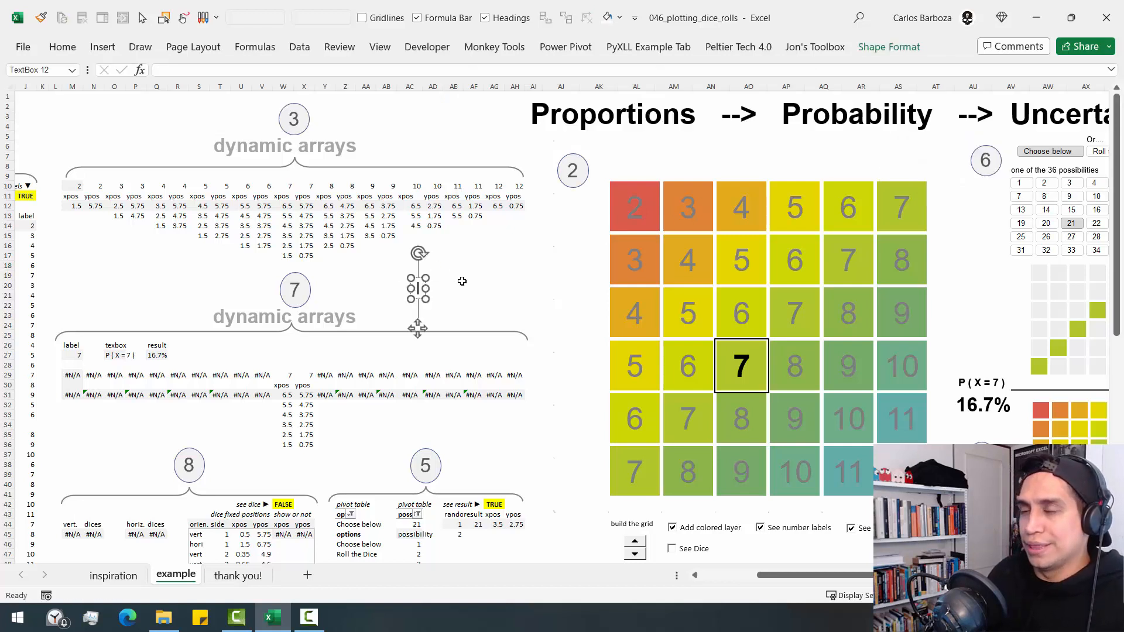
- Link the new text box to cell O27 with =$O$27, shift it slightly down, and remove it from the sheet
{"action": "left_click", "coordinate": [187, 72]}
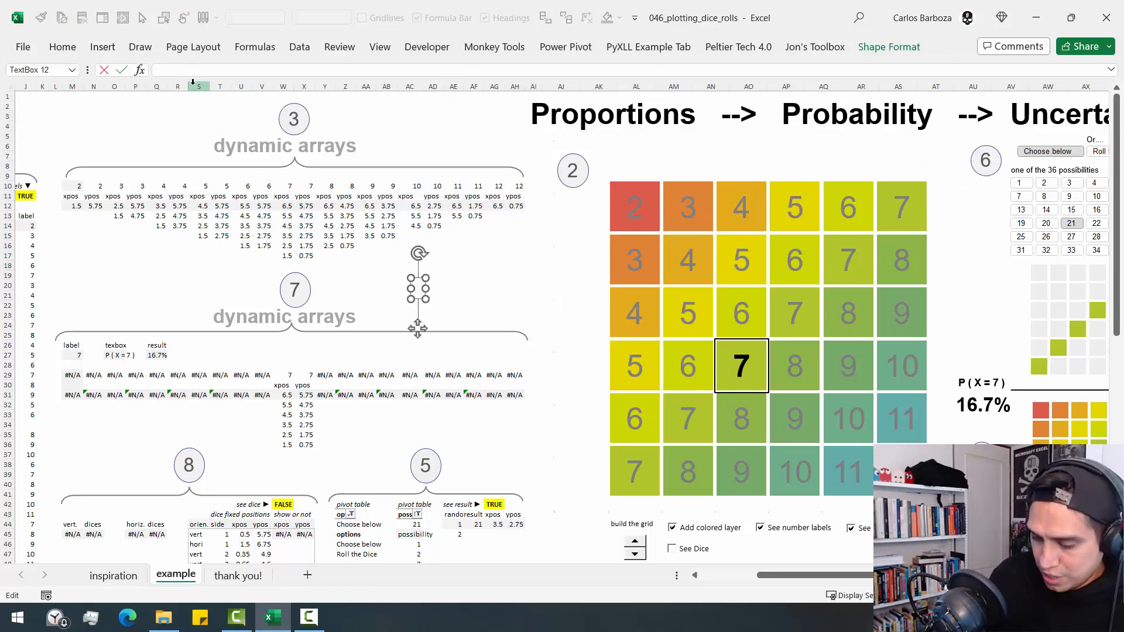
{"action": "type", "text": "="}
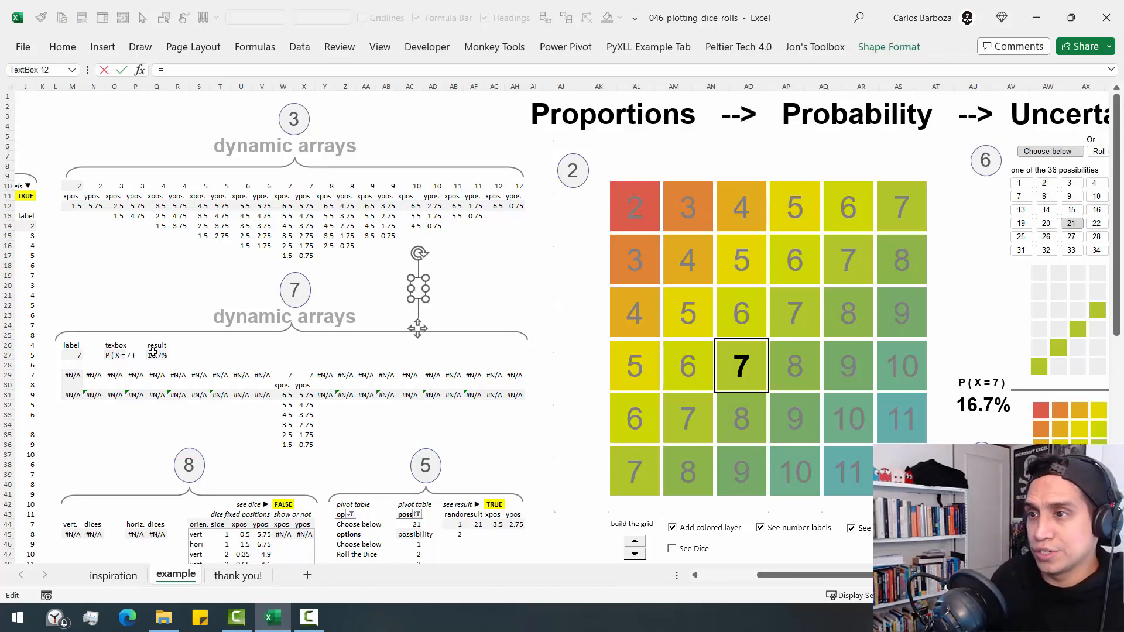
{"action": "left_click", "coordinate": [109, 355]}
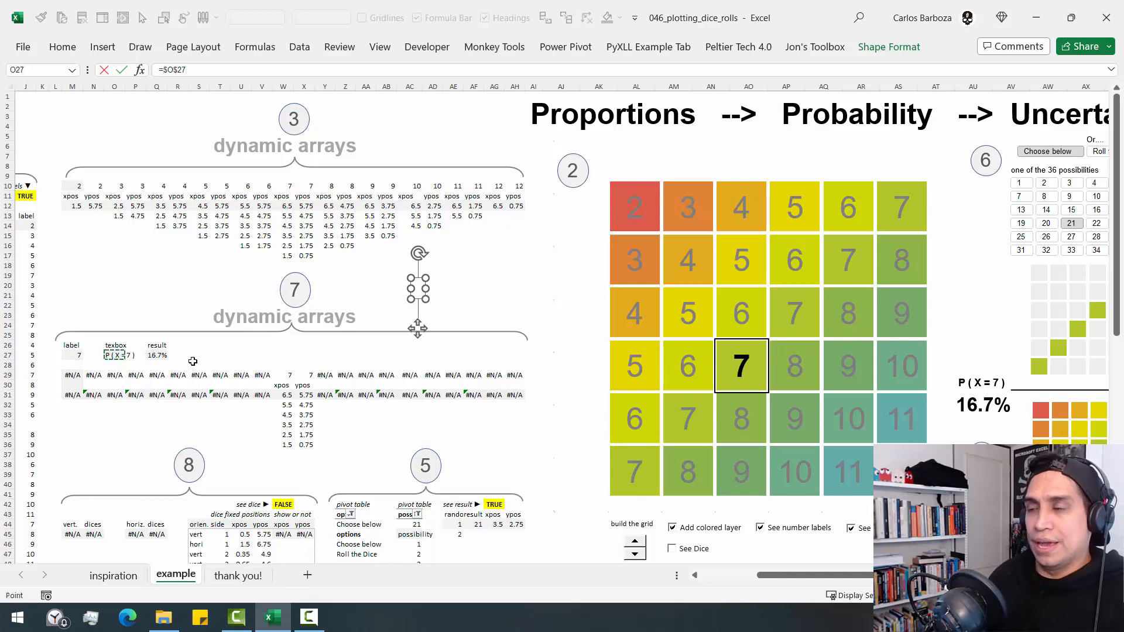
{"action": "key", "text": "Return"}
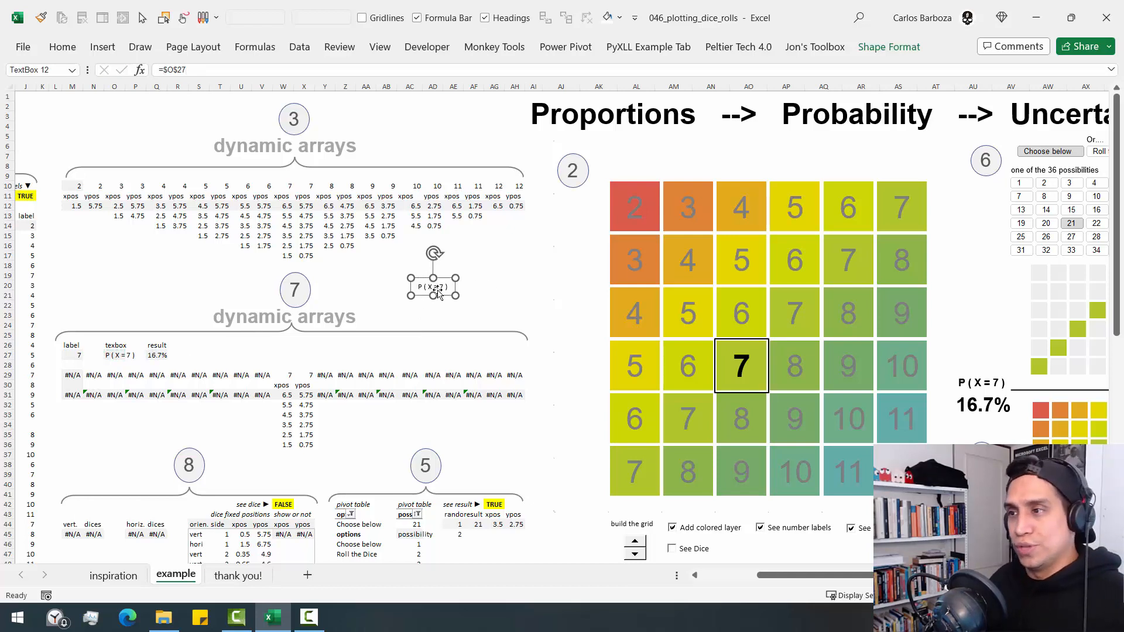
{"action": "mouse_move", "coordinate": [436, 290]}
{"action": "left_mouse_down"}
{"action": "mouse_move", "coordinate": [452, 323]}
{"action": "mouse_move", "coordinate": [451, 304]}
{"action": "left_mouse_up"}
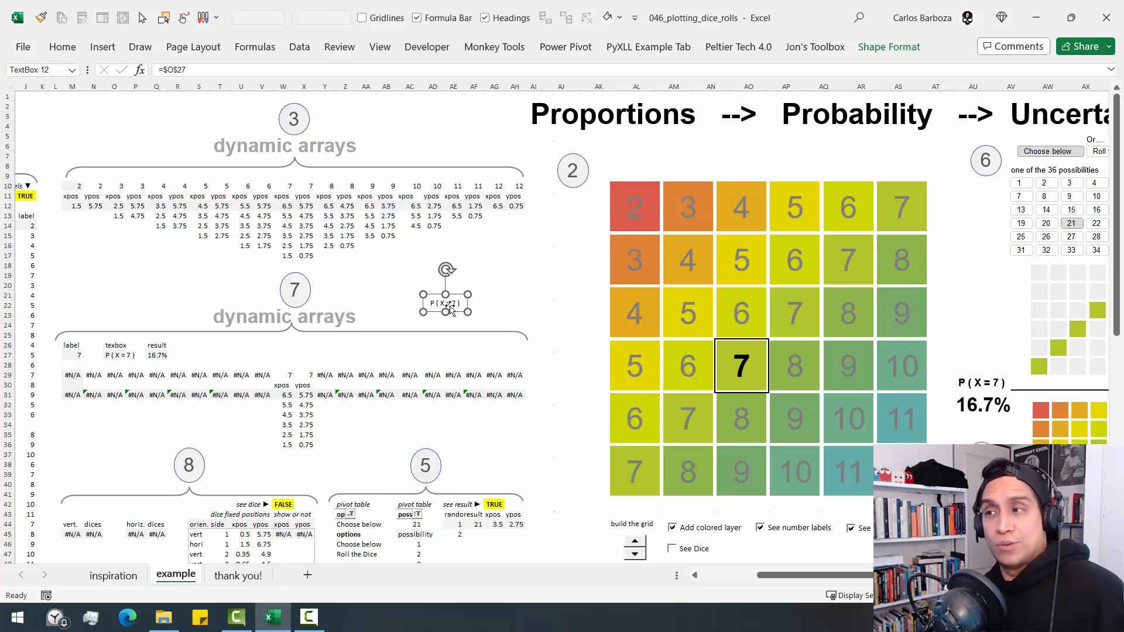
{"action": "key", "text": "Escape"}
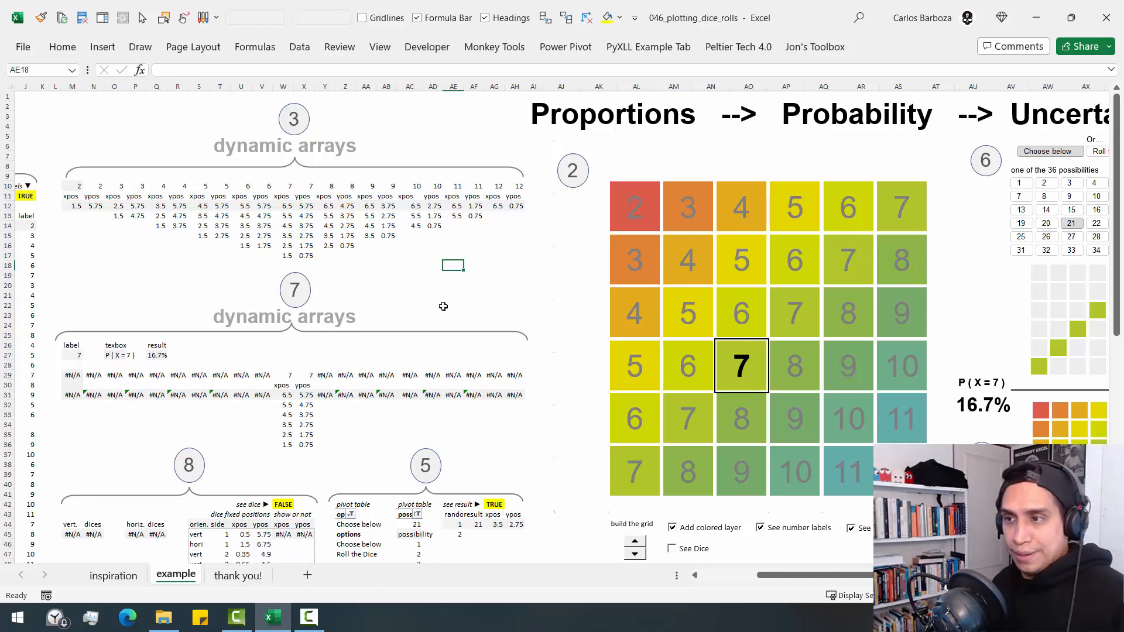
- Open the step 7 result formula in Q27 for inspection
{"action": "left_click", "coordinate": [157, 356]}
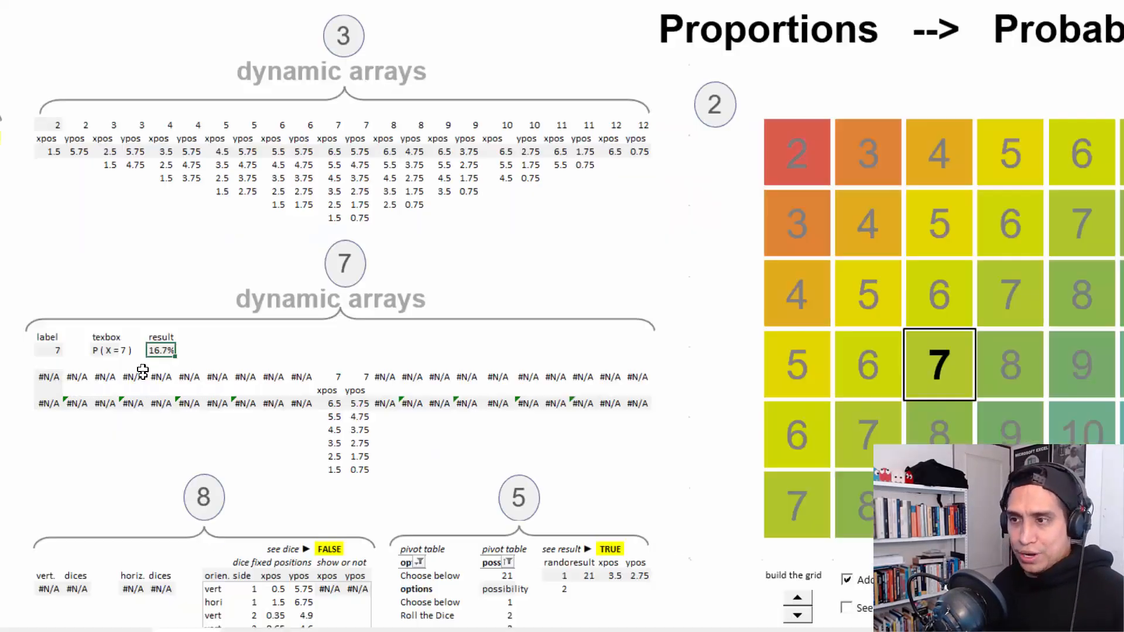
{"action": "key", "text": "F2"}
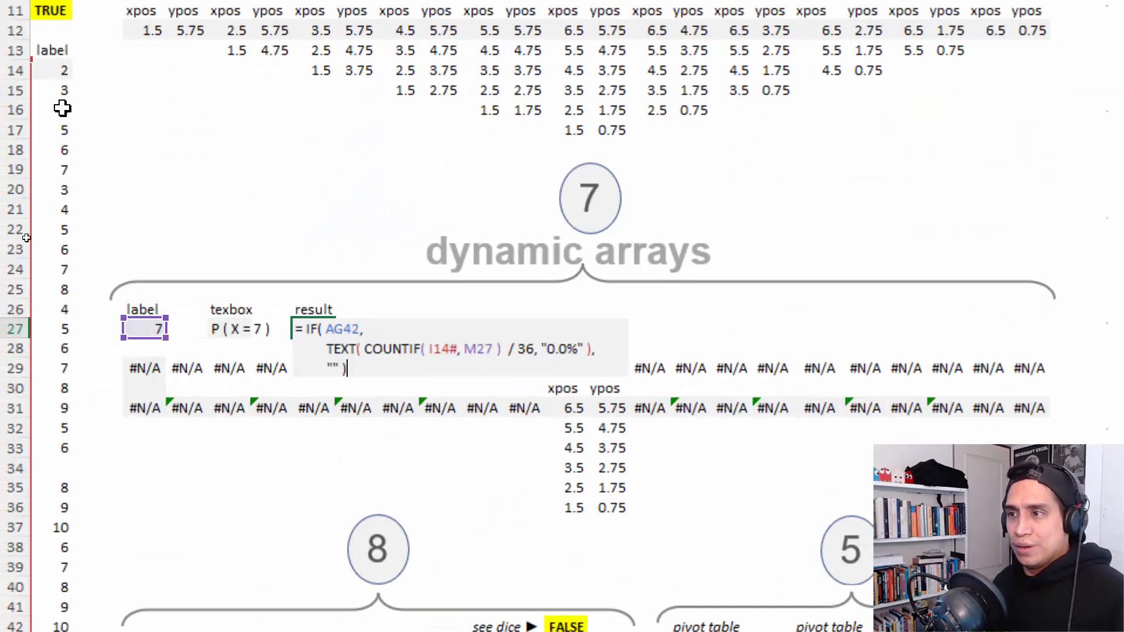
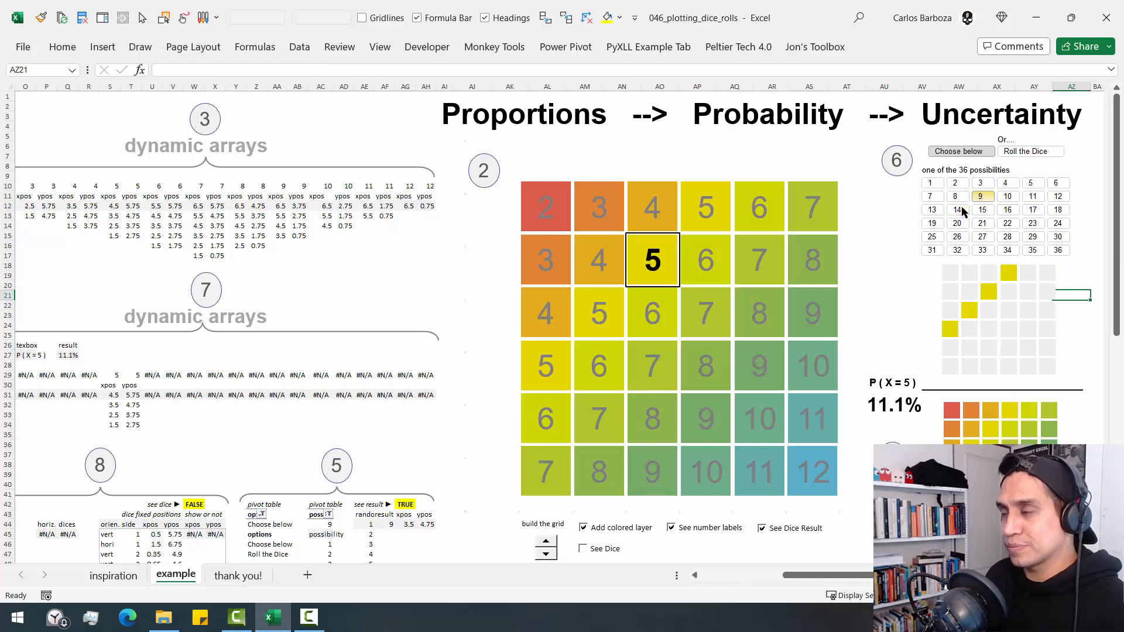
- Inspect the small chart's 5 series and base dice series, tracing the 5 columns of steps 3 and 7 to the chart with temporary red annotations
{"action": "left_click", "coordinate": [989, 287]}
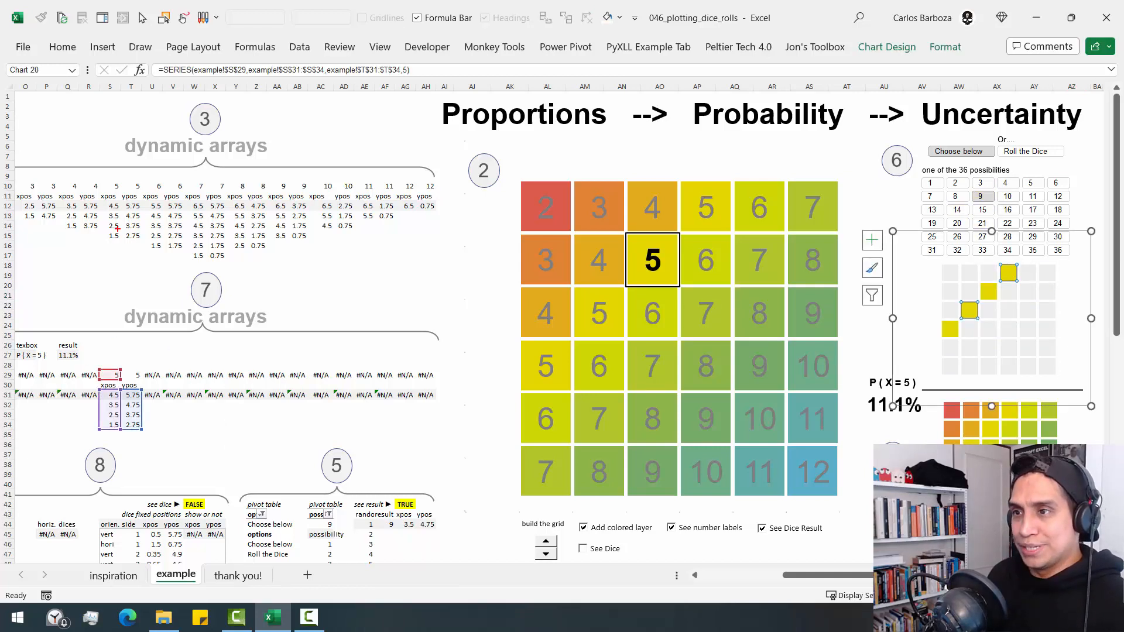
{"action": "left_click_drag", "start_coordinate": [100, 172], "coordinate": [144, 246]}
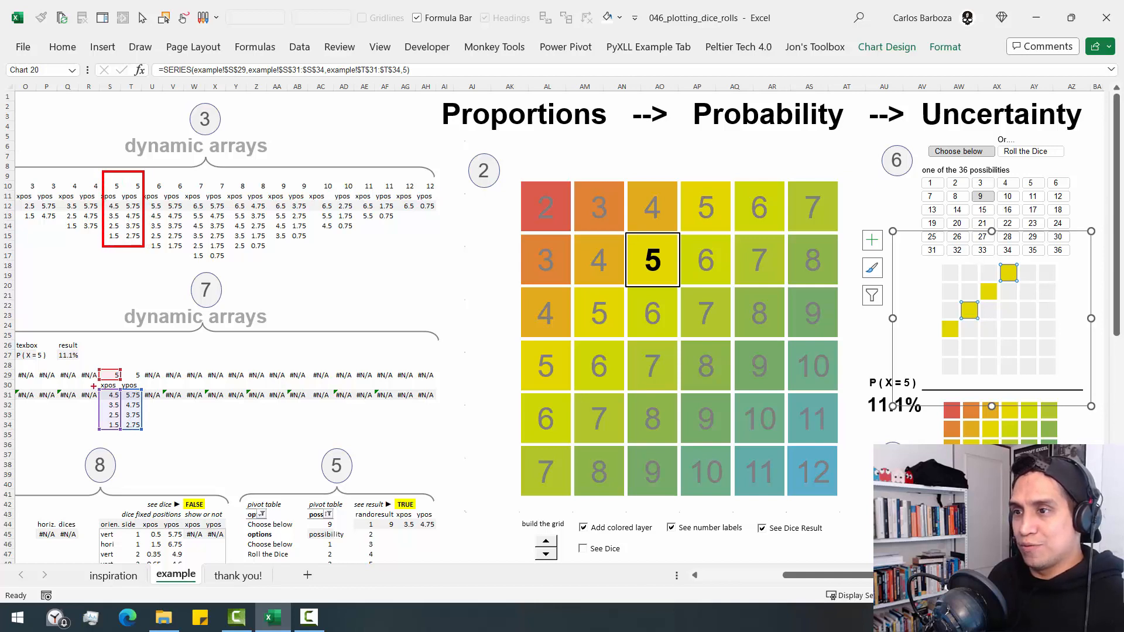
{"action": "left_click_drag", "start_coordinate": [96, 364], "coordinate": [148, 439]}
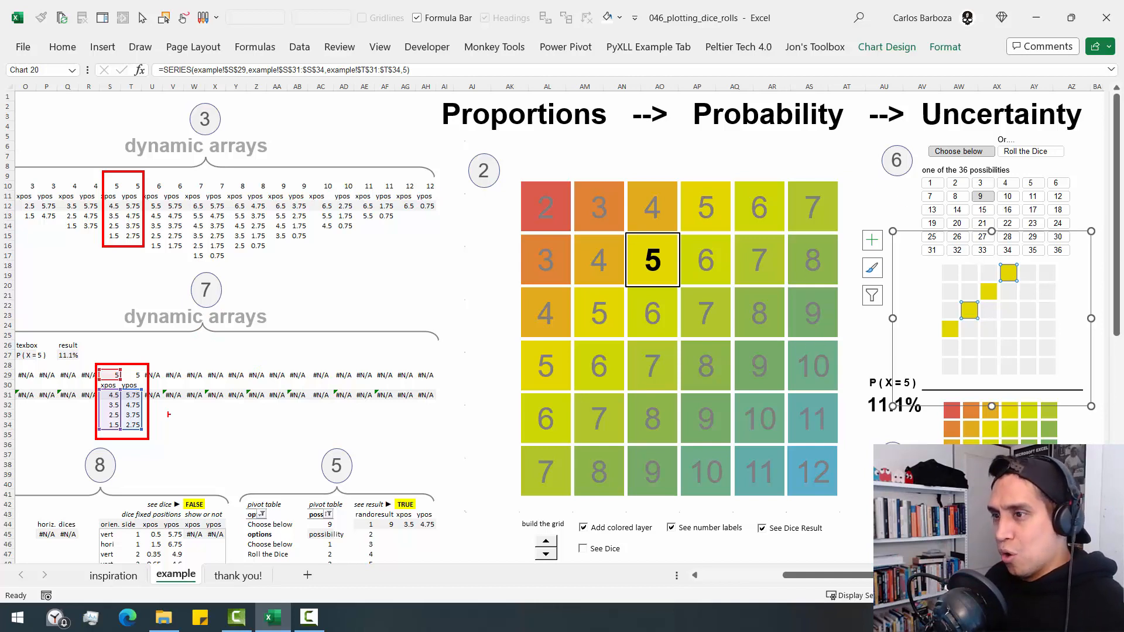
{"action": "left_click_drag", "start_coordinate": [149, 413], "coordinate": [954, 292]}
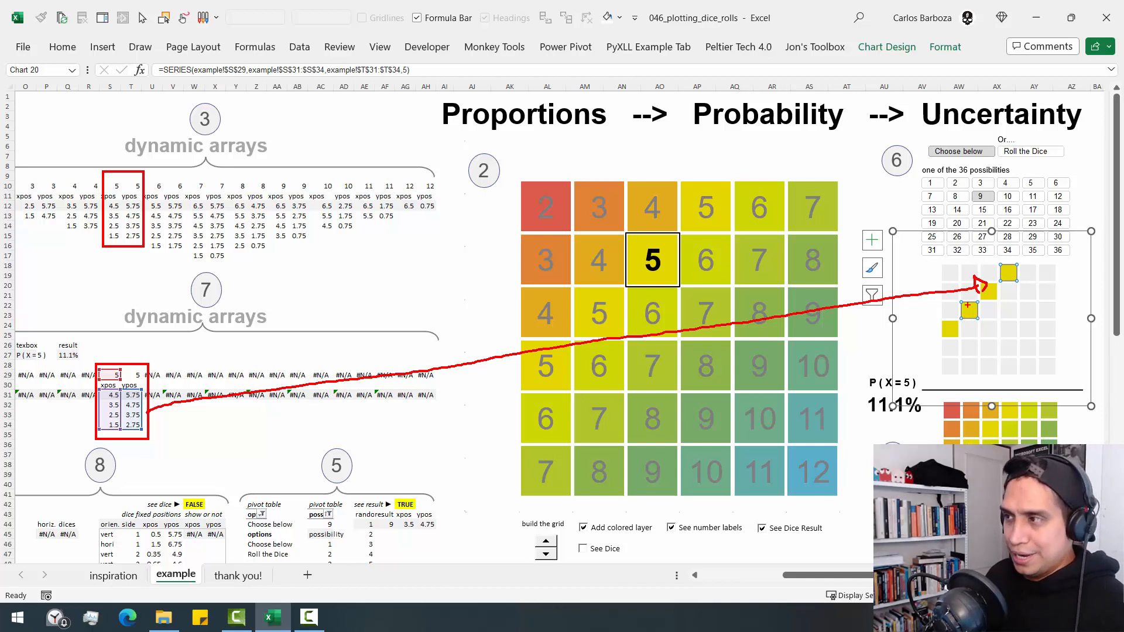
{"action": "key", "text": "Escape"}
{"action": "left_click", "coordinate": [1007, 330]}
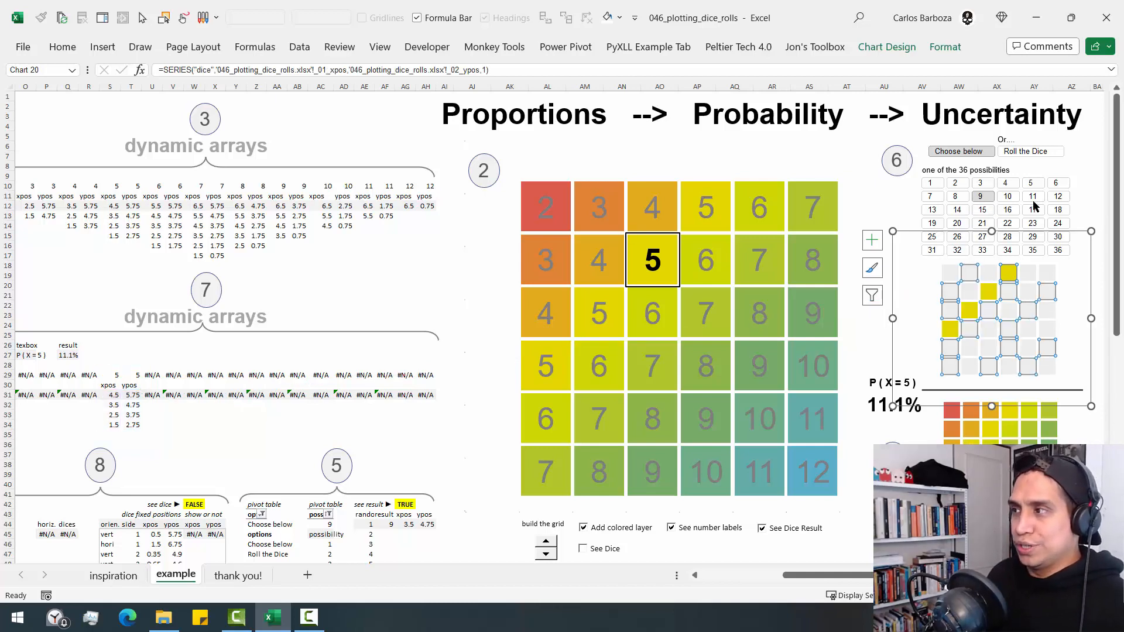
- Choose possibilities 6, 1 and 36 in turn, inspecting the source ranges of the small chart's 7 and 12 series
{"action": "left_click", "coordinate": [1057, 183]}
{"action": "left_click", "coordinate": [1058, 291]}
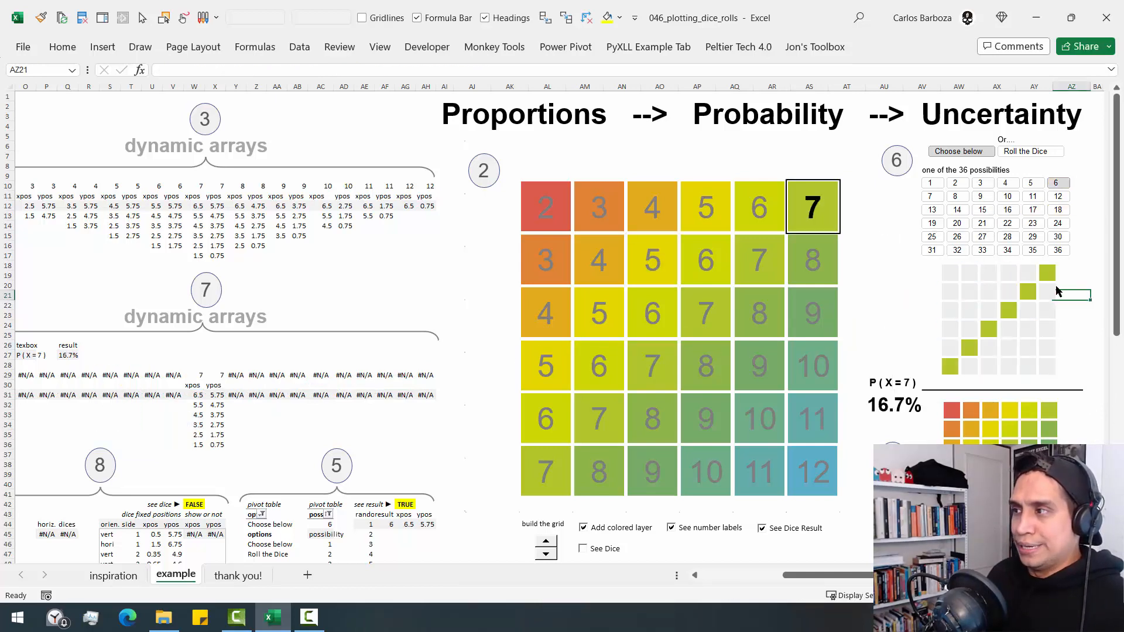
{"action": "left_click", "coordinate": [1048, 273]}
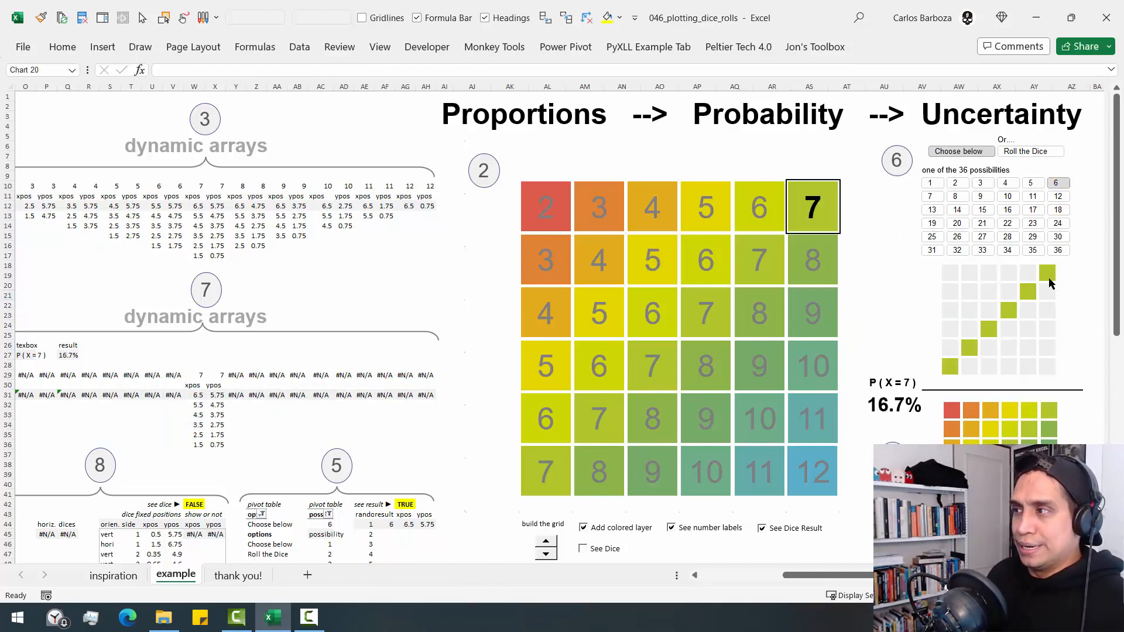
{"action": "left_click", "coordinate": [928, 186]}
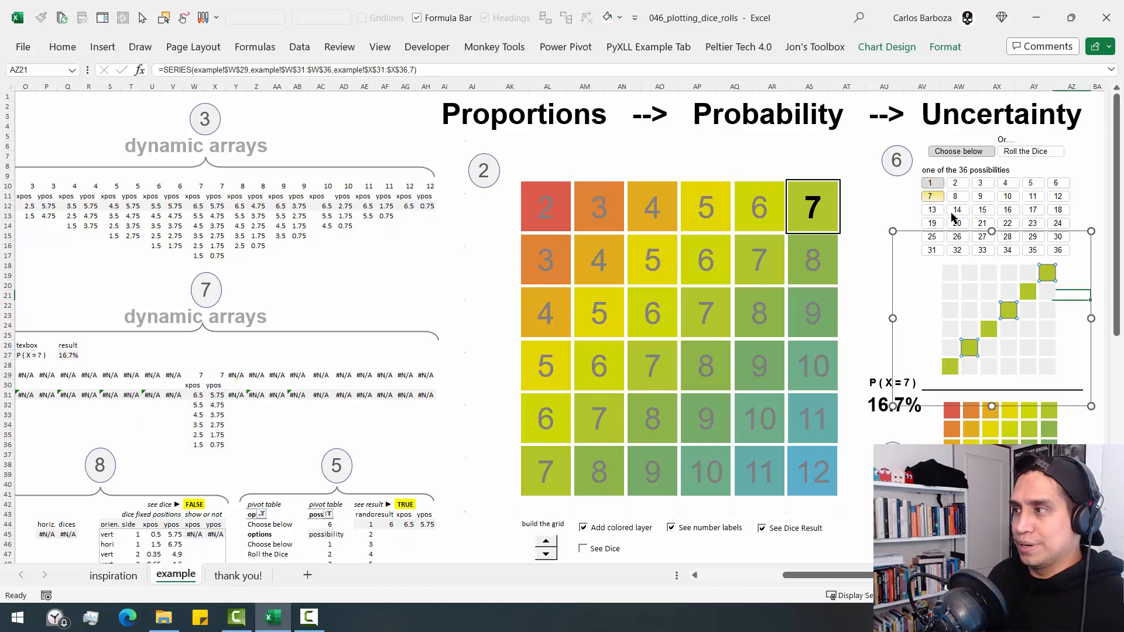
{"action": "left_click", "coordinate": [1059, 251]}
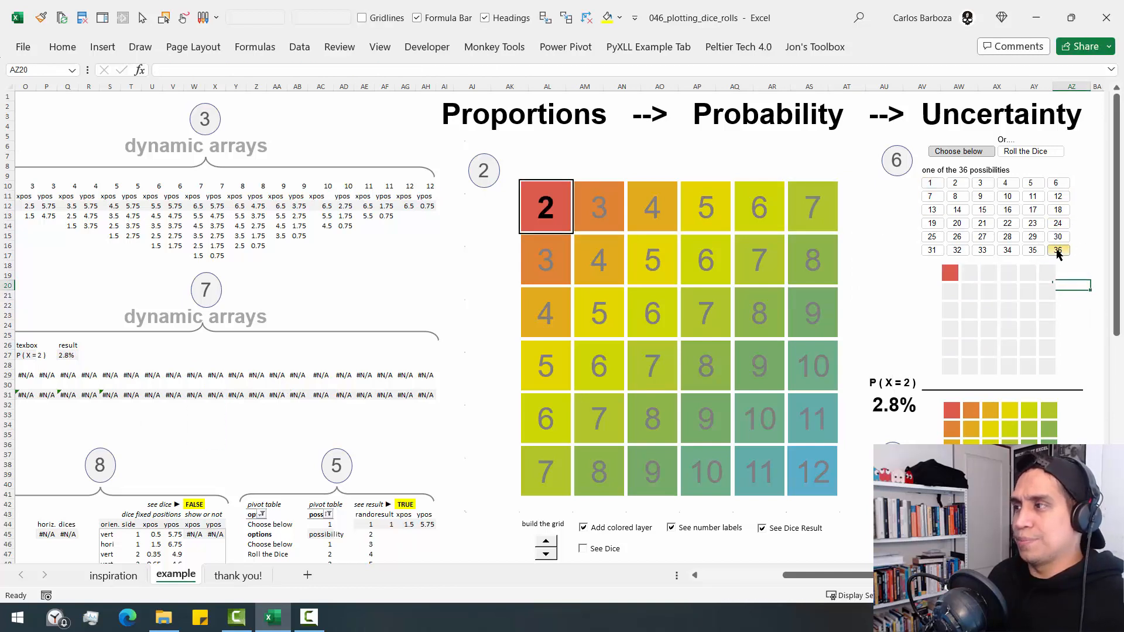
{"action": "left_click", "coordinate": [1047, 368]}
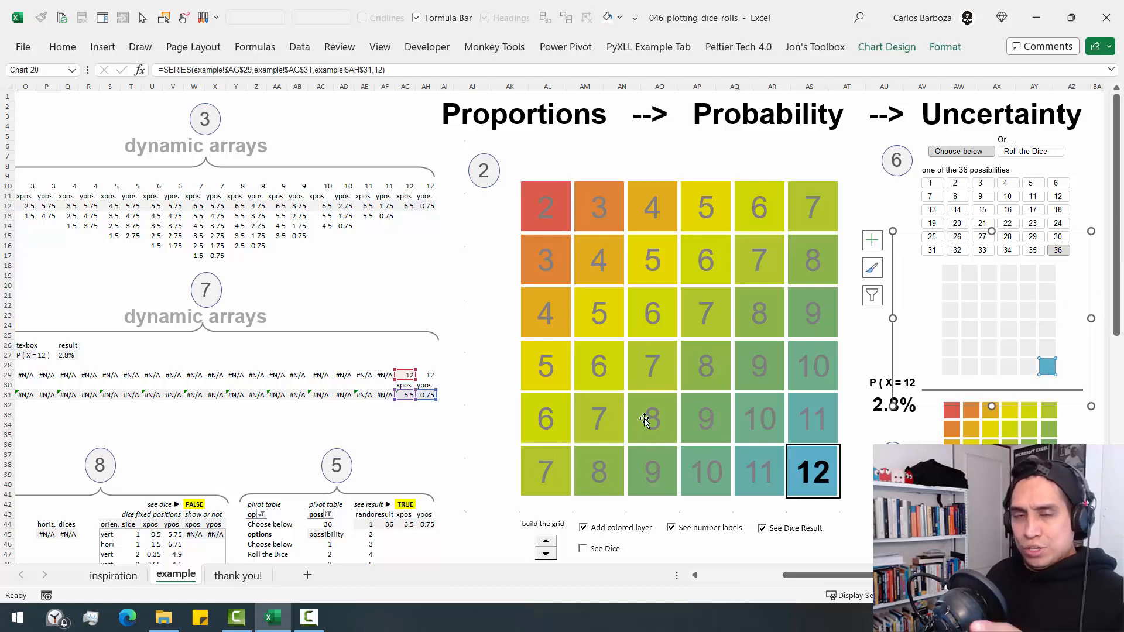
- Inspect the large grid chart's 7 series and the small chart's data source list, closing the list without changes
{"action": "left_click", "coordinate": [742, 283]}
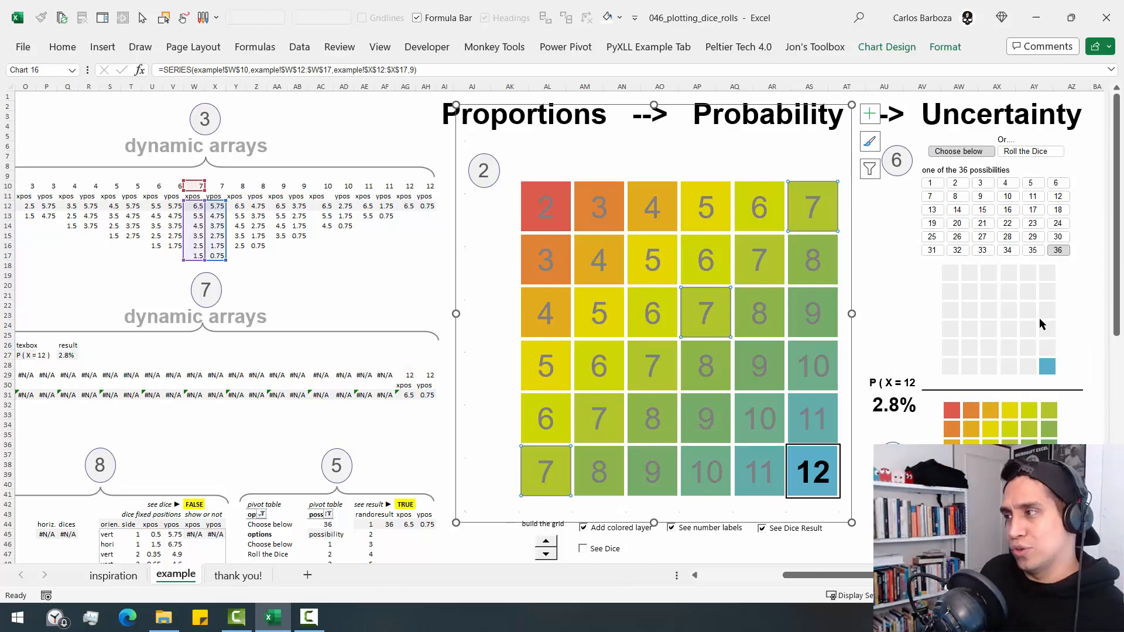
{"action": "left_click", "coordinate": [1064, 318]}
{"action": "right_click", "coordinate": [1064, 319]}
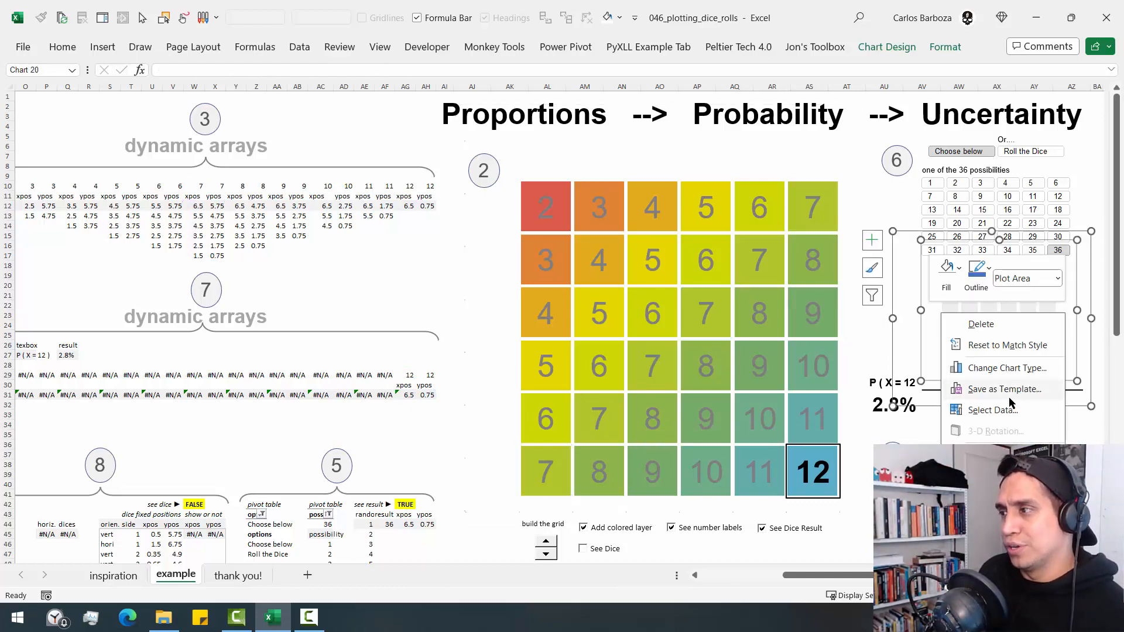
{"action": "left_click", "coordinate": [1008, 405]}
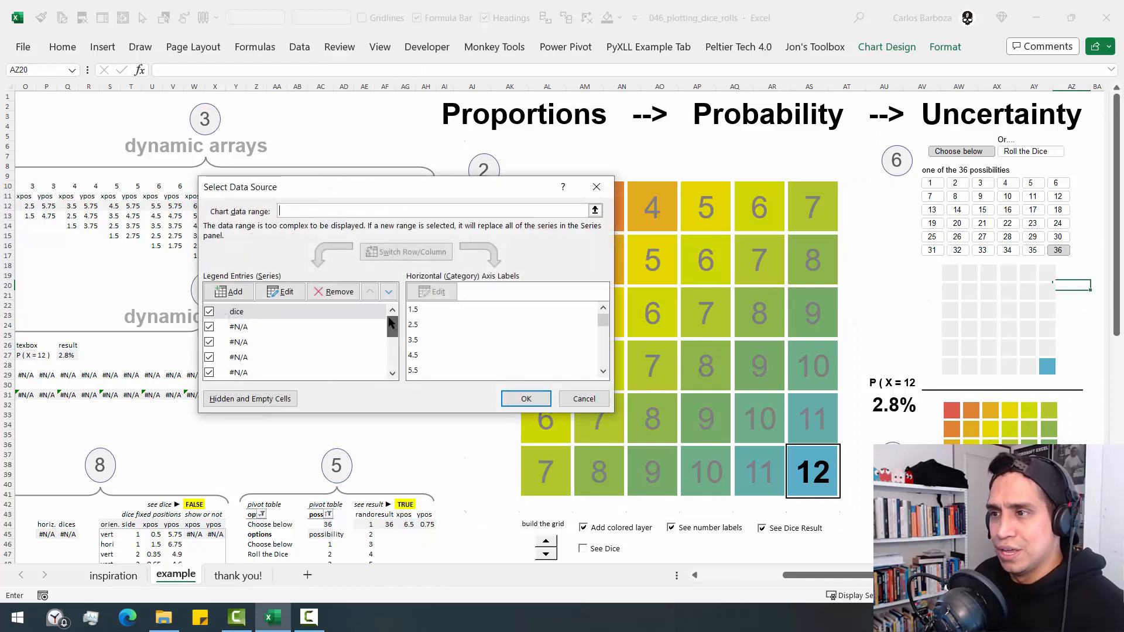
{"action": "mouse_move", "coordinate": [389, 318]}
{"action": "left_mouse_down"}
{"action": "mouse_move", "coordinate": [388, 365]}
{"action": "mouse_move", "coordinate": [393, 296]}
{"action": "left_mouse_up"}
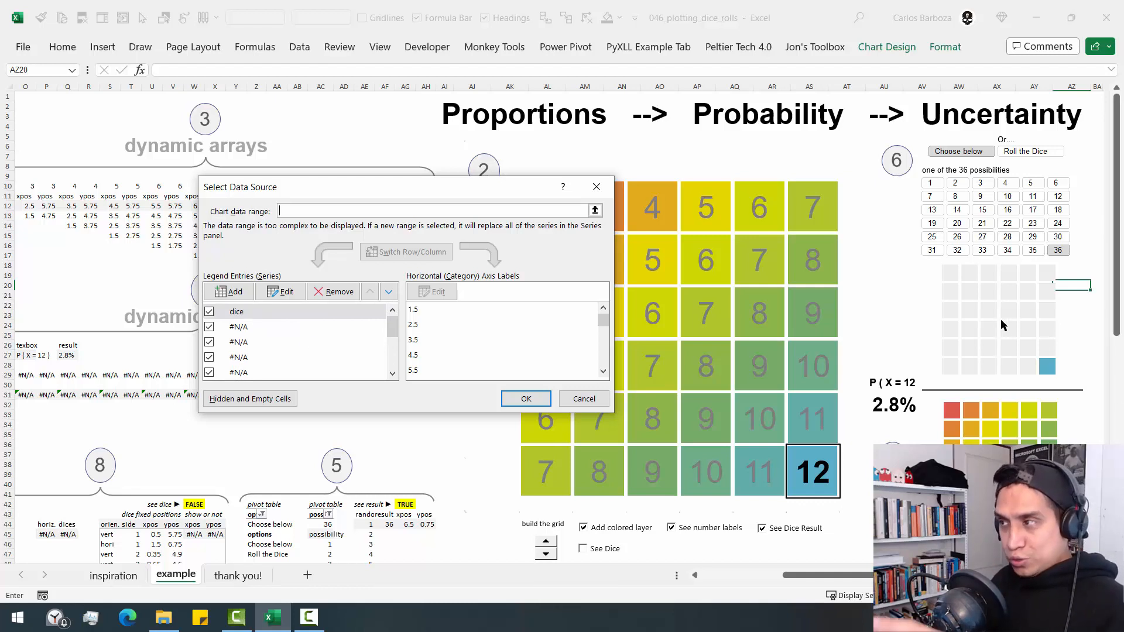
{"action": "mouse_move", "coordinate": [972, 297]}
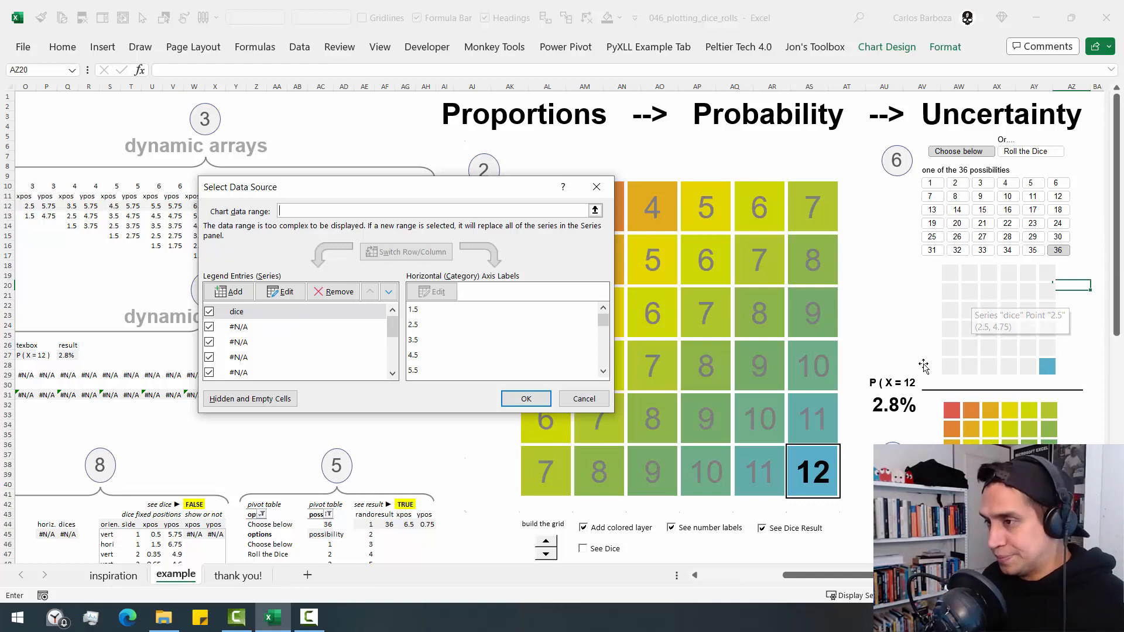
{"action": "mouse_move", "coordinate": [785, 332]}
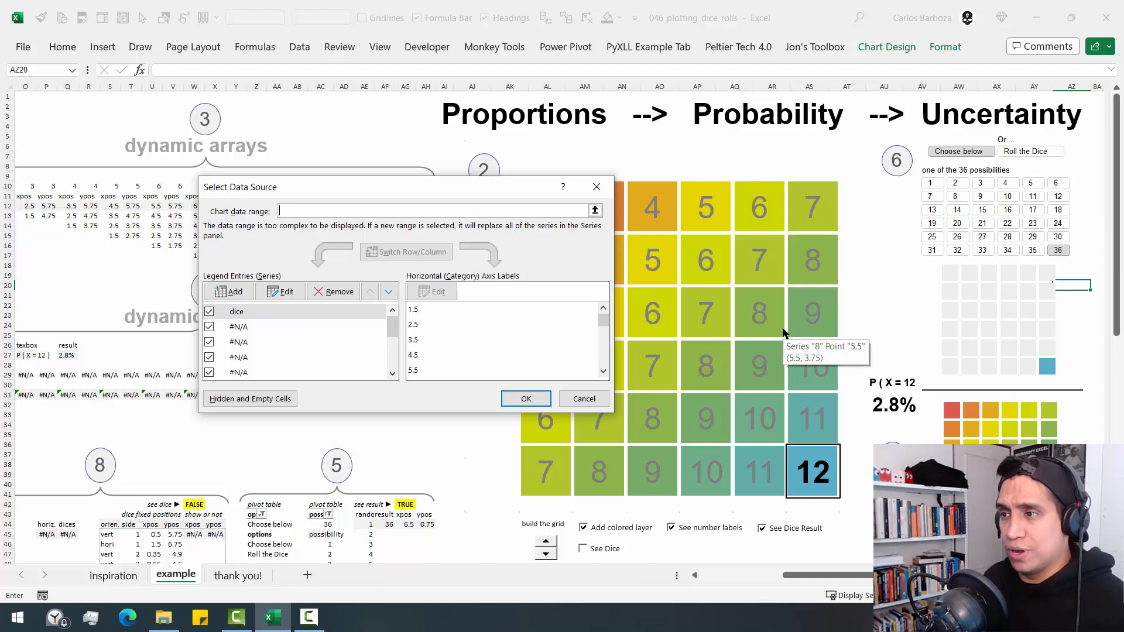
{"action": "left_click", "coordinate": [584, 399]}
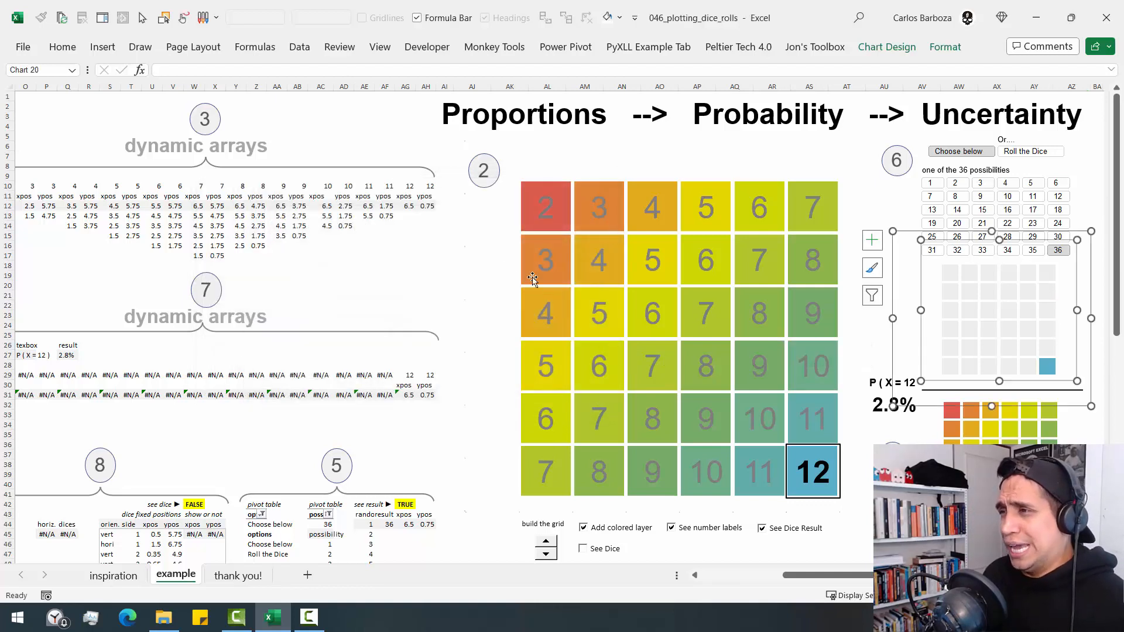
- Select the large grid chart's Vertical (Value) Axis and outline it with a temporary red rectangle
{"action": "left_click", "coordinate": [513, 252]}
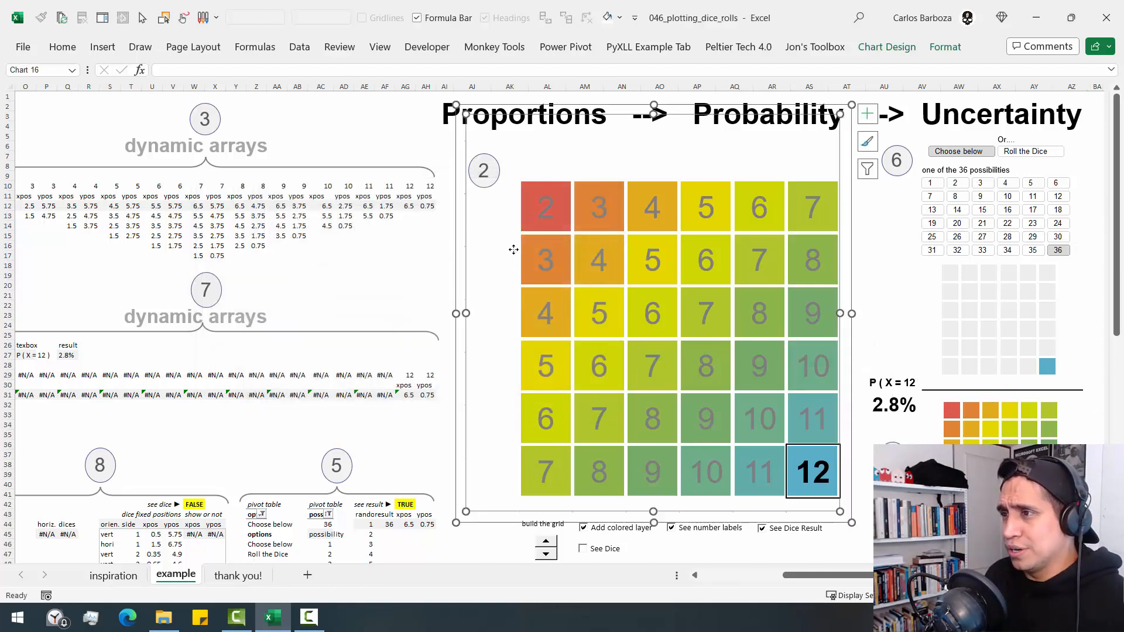
{"action": "left_click", "coordinate": [465, 185]}
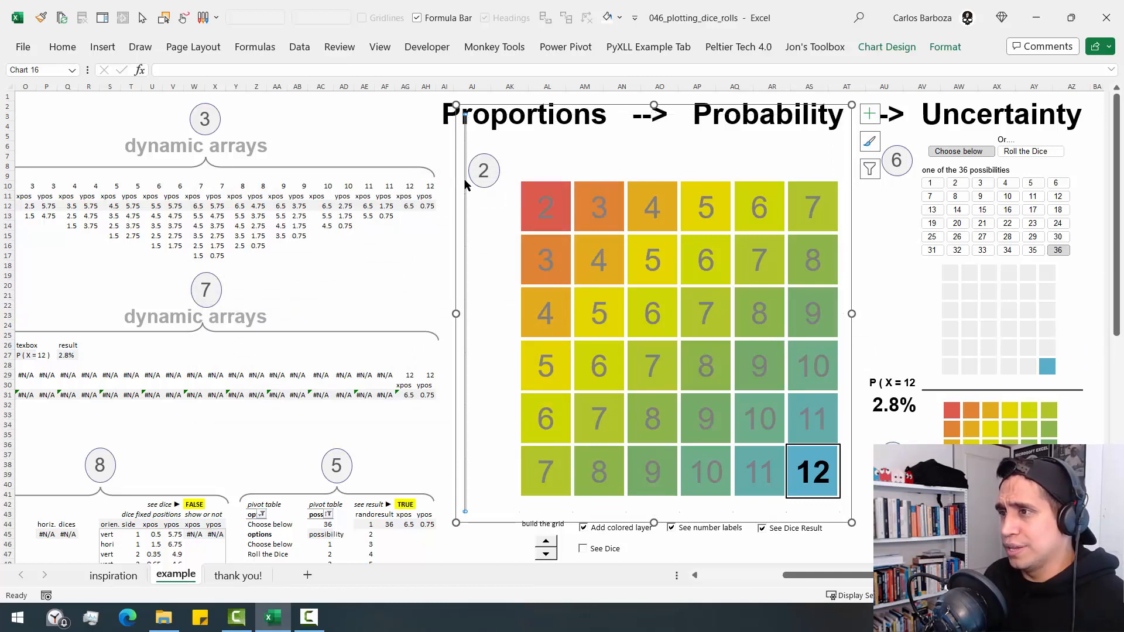
{"action": "left_click", "coordinate": [846, 175]}
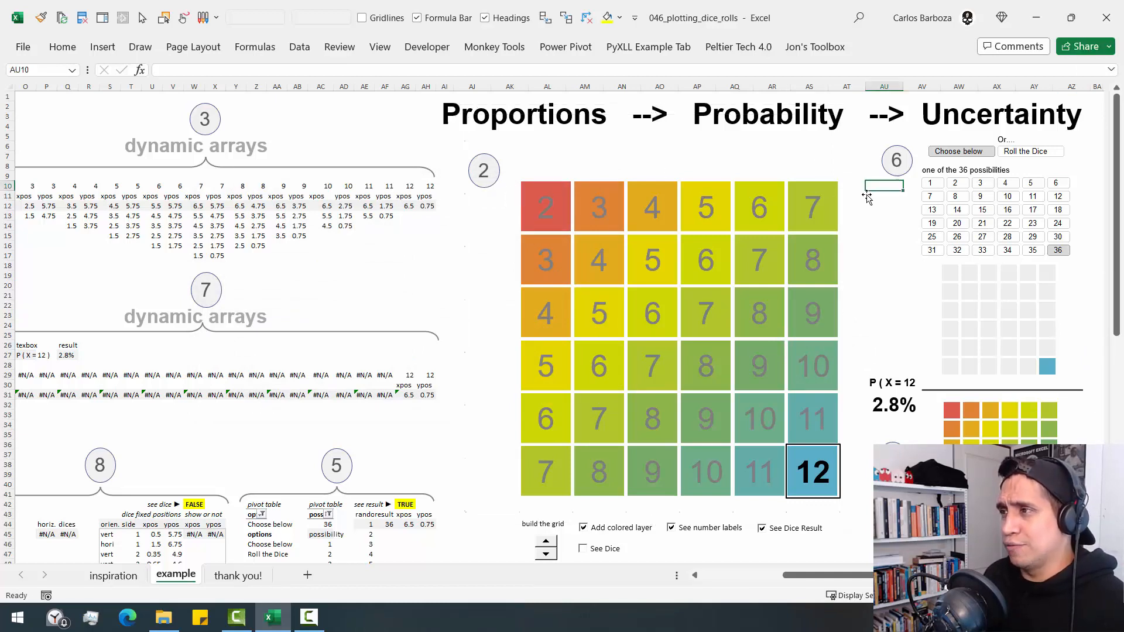
{"action": "left_click", "coordinate": [801, 148]}
{"action": "left_click", "coordinate": [945, 47]}
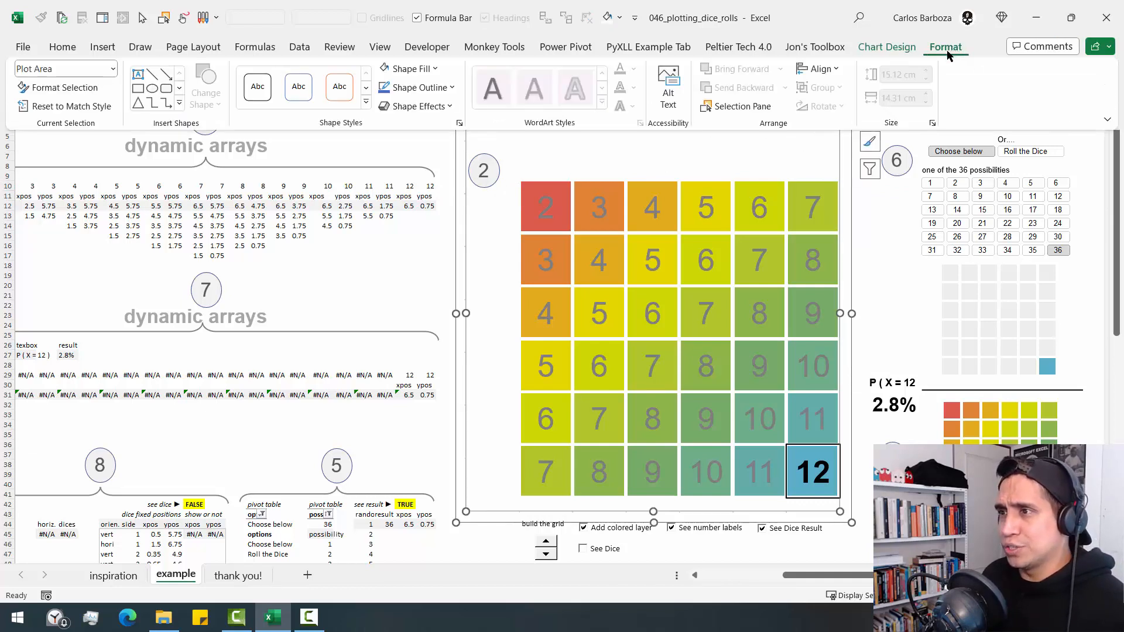
{"action": "left_click", "coordinate": [112, 69]}
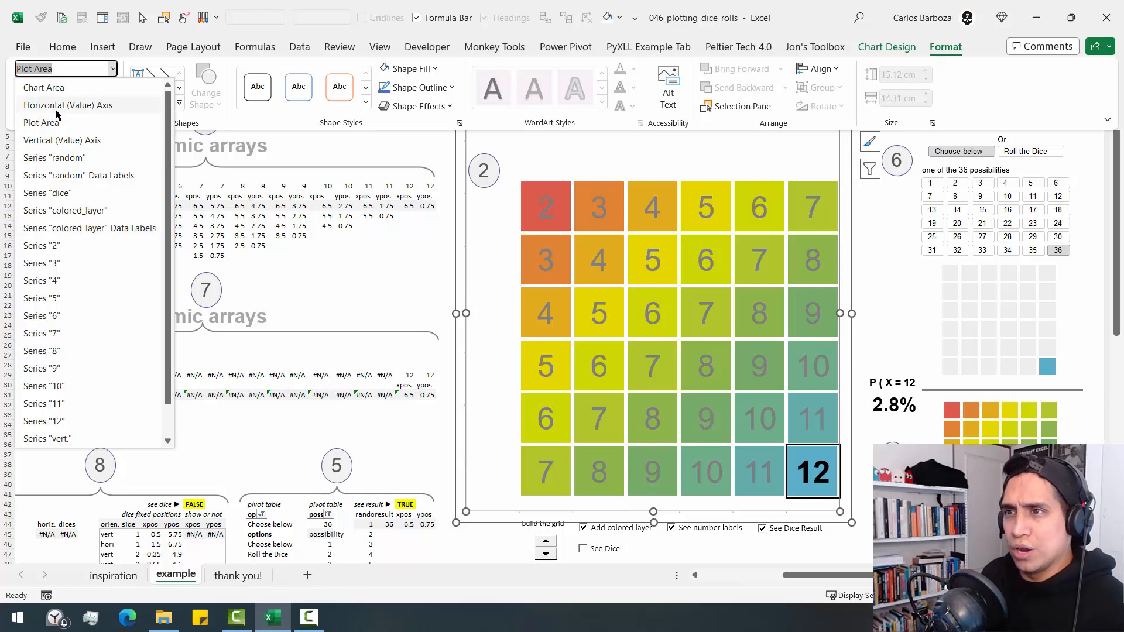
{"action": "left_click", "coordinate": [56, 140]}
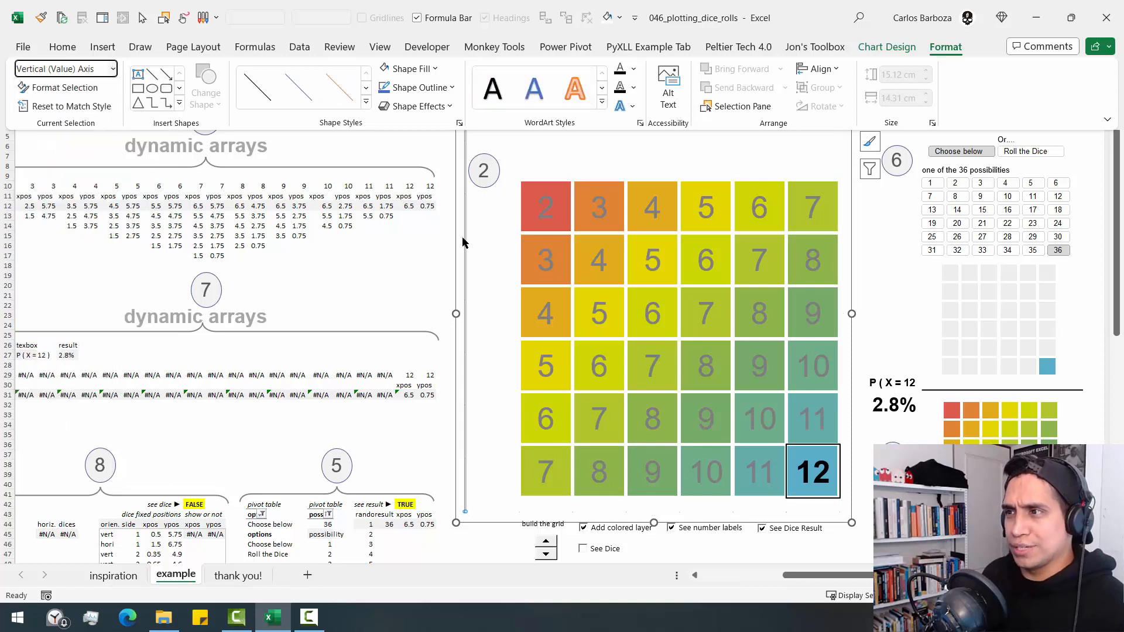
{"action": "left_click", "coordinate": [454, 216]}
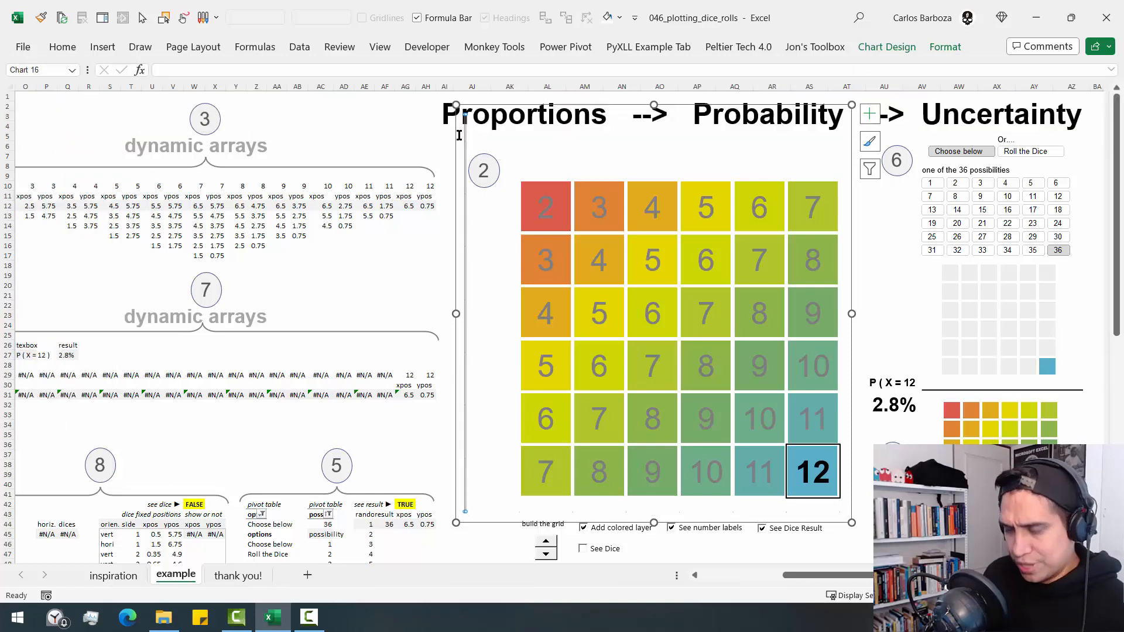
{"action": "mouse_move", "coordinate": [459, 107]}
{"action": "left_mouse_down"}
{"action": "mouse_move", "coordinate": [483, 524]}
{"action": "mouse_move", "coordinate": [474, 519]}
{"action": "left_mouse_up"}
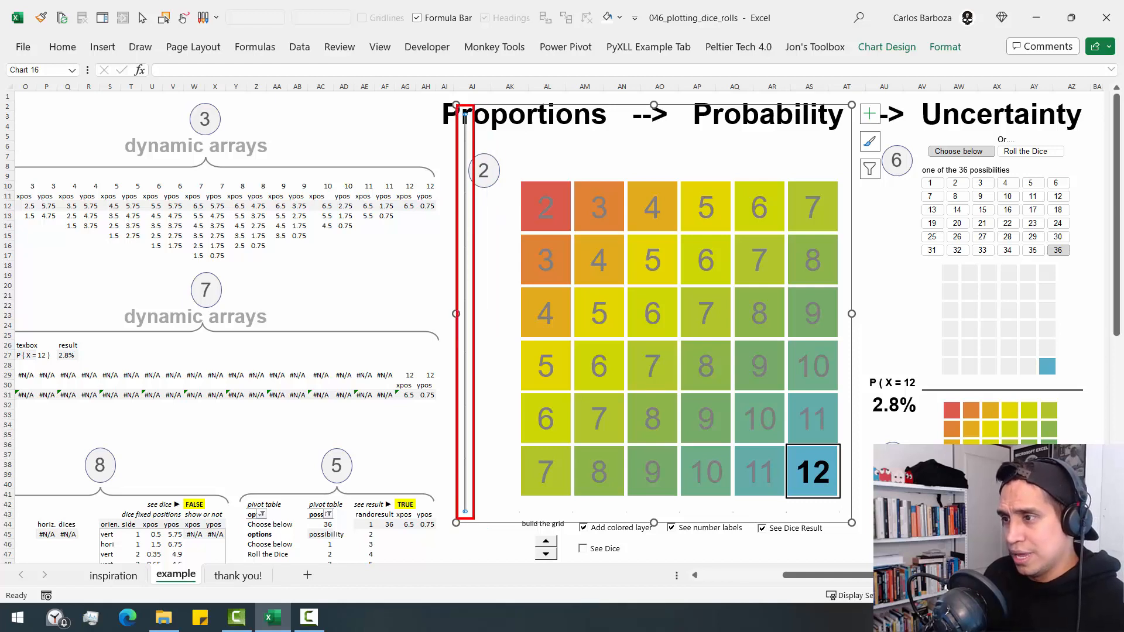
{"action": "key", "text": "Escape"}
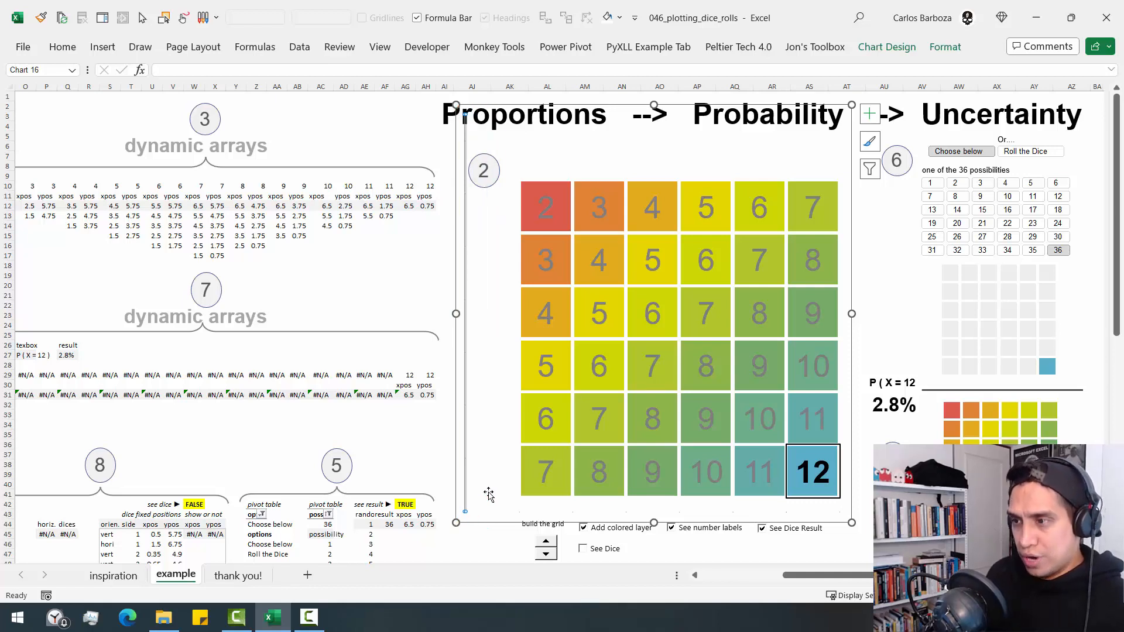
- Examine the vertical axis's minimum and maximum bounds in its format settings and close them
{"action": "key", "text": "ctrl+1"}
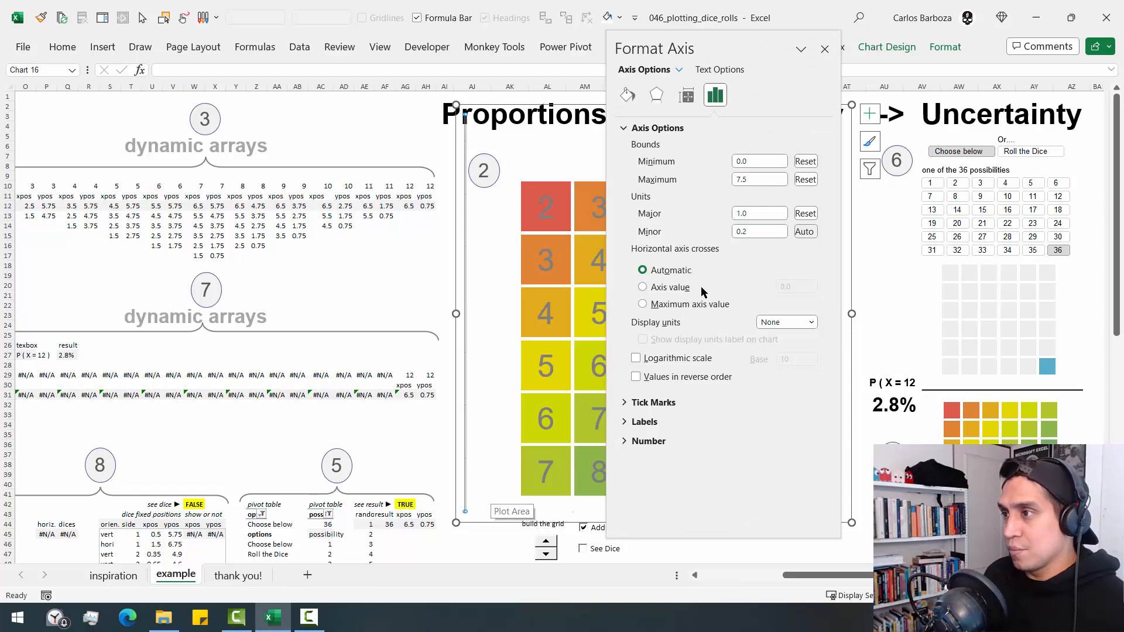
{"action": "left_click", "coordinate": [744, 181]}
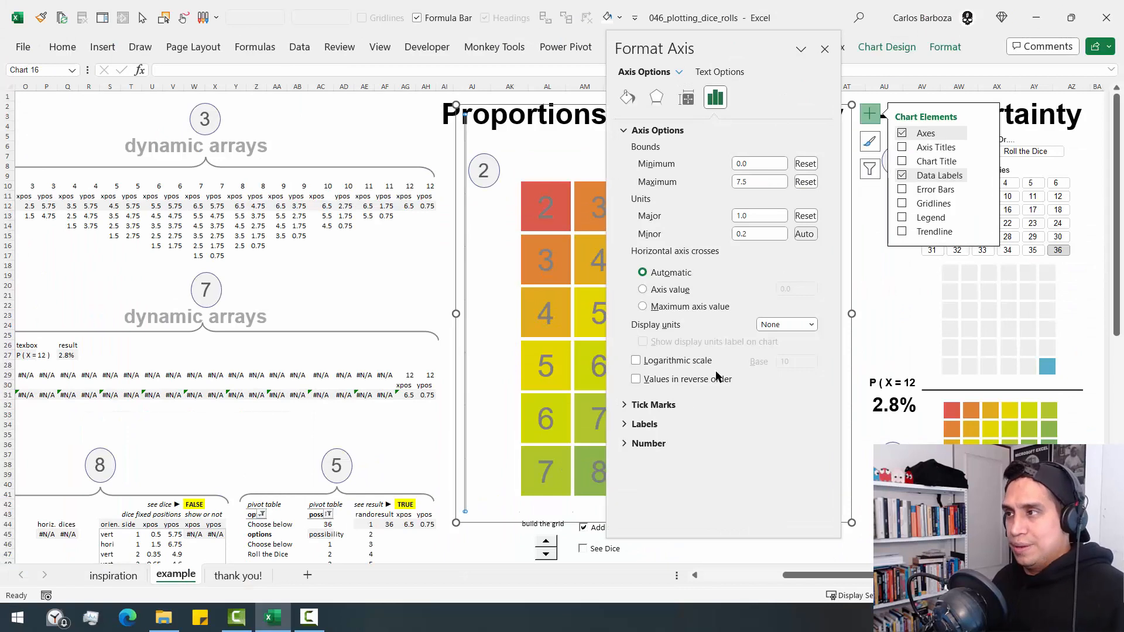
{"action": "left_click", "coordinate": [824, 49]}
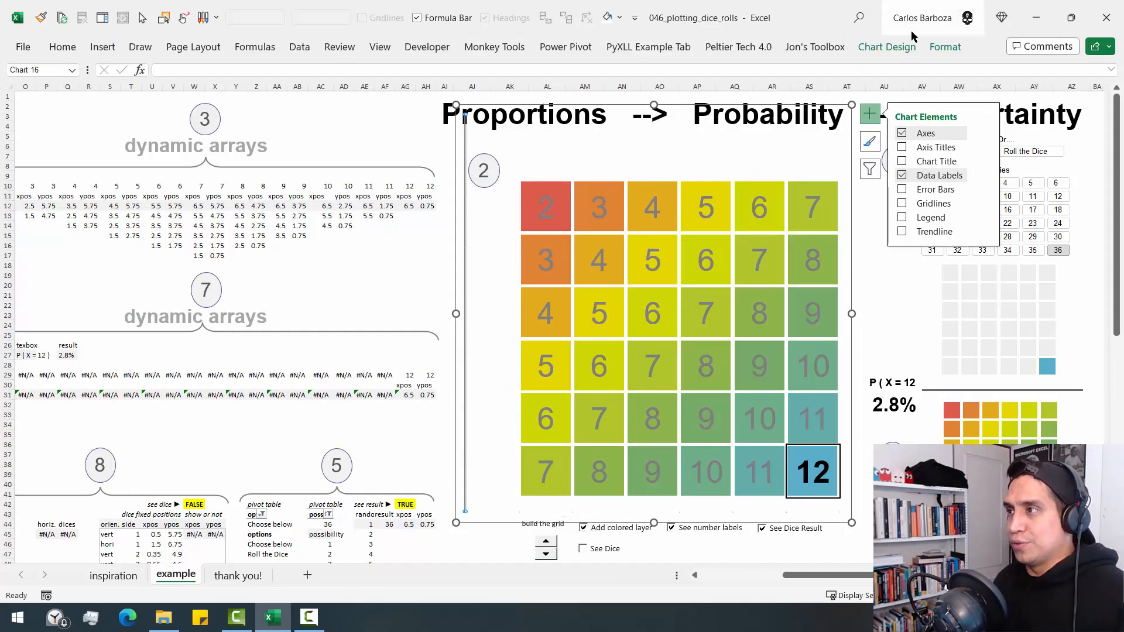
- Open the format settings of the large chart's Horizontal (Value) Axis, move them clear, and outline the minimum and maximum bounds in red
{"action": "left_click", "coordinate": [931, 50]}
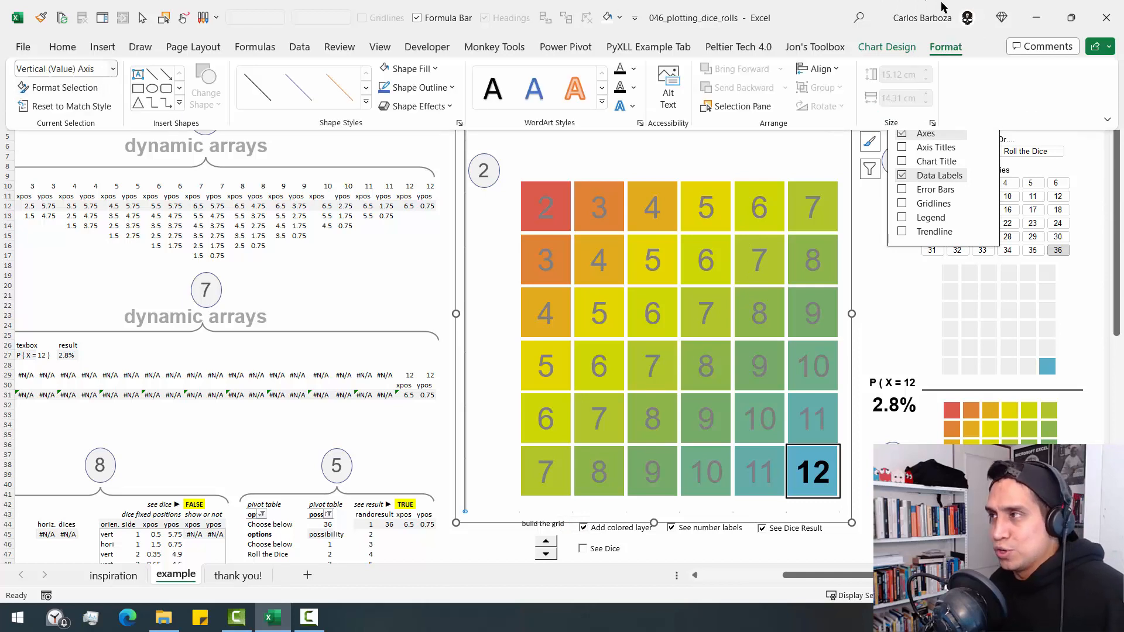
{"action": "left_click", "coordinate": [113, 71]}
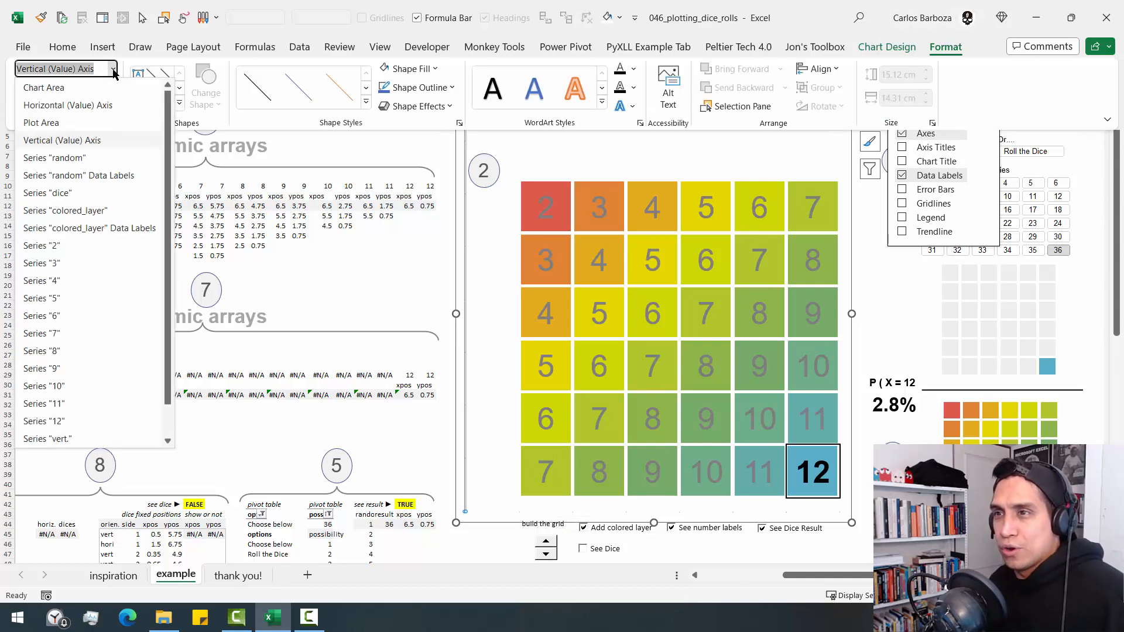
{"action": "left_click", "coordinate": [100, 106]}
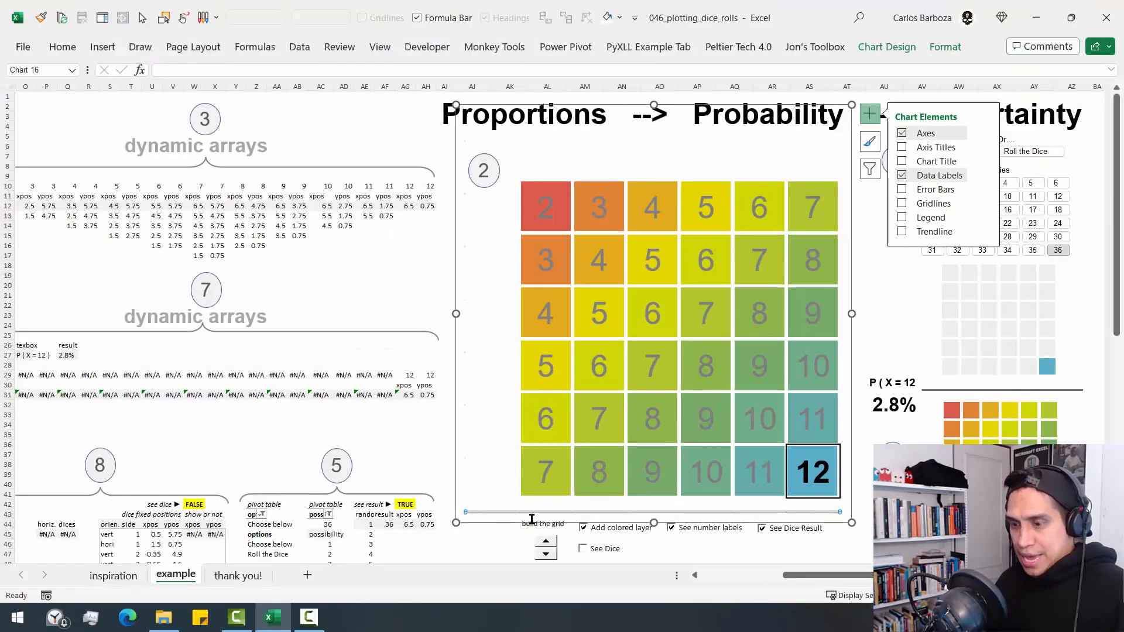
{"action": "key", "text": "ctrl+1"}
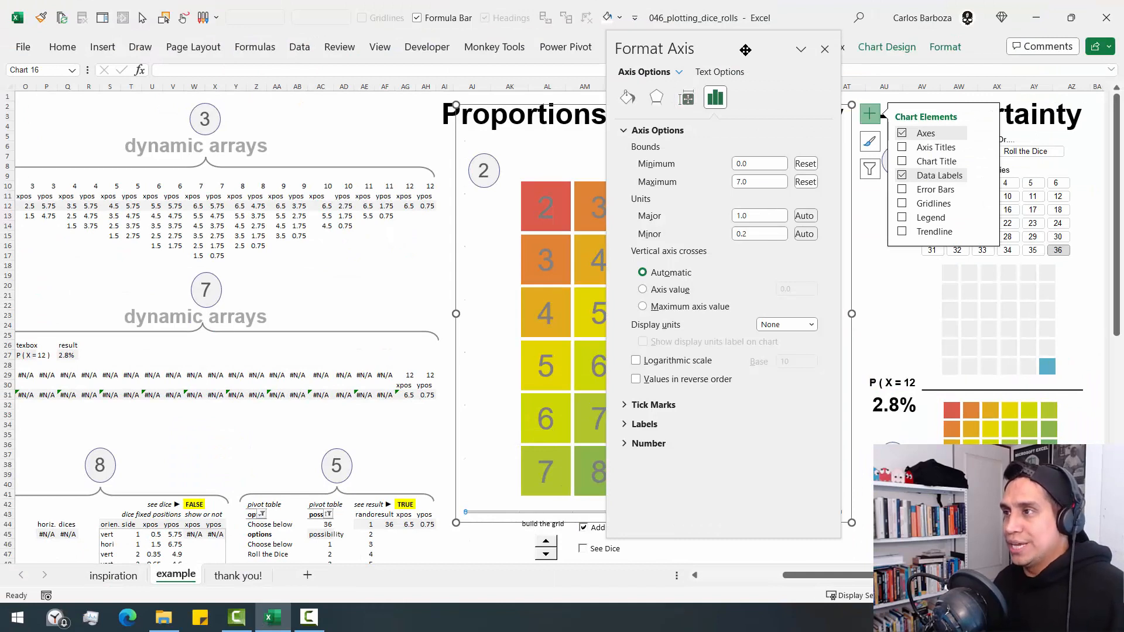
{"action": "left_click_drag", "start_coordinate": [744, 50], "coordinate": [585, 86]}
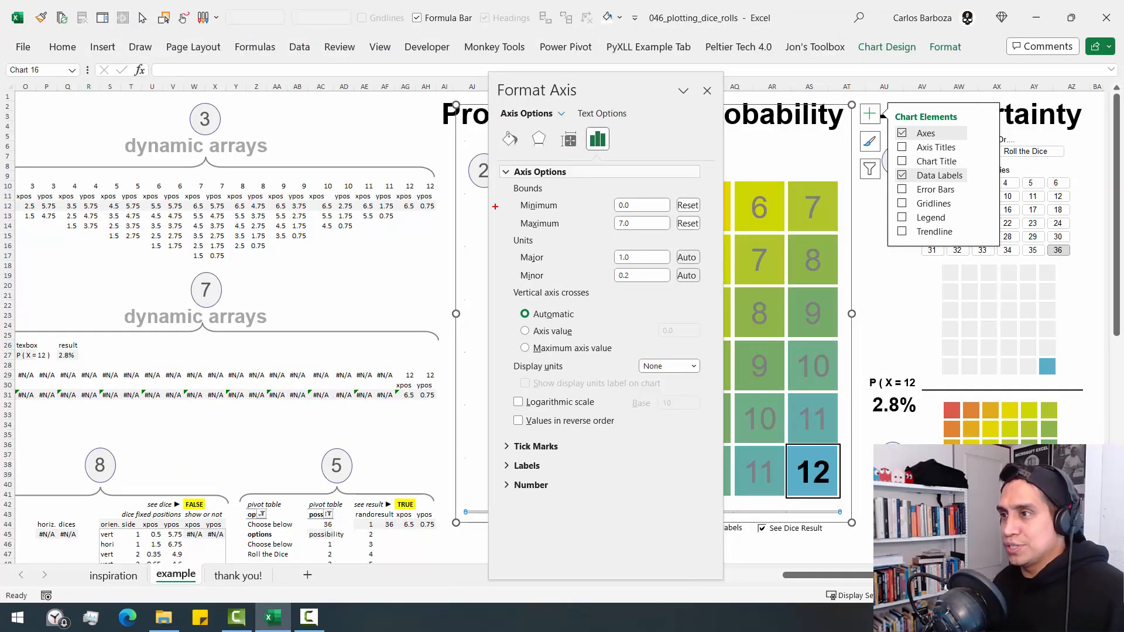
{"action": "left_click_drag", "start_coordinate": [503, 184], "coordinate": [708, 239]}
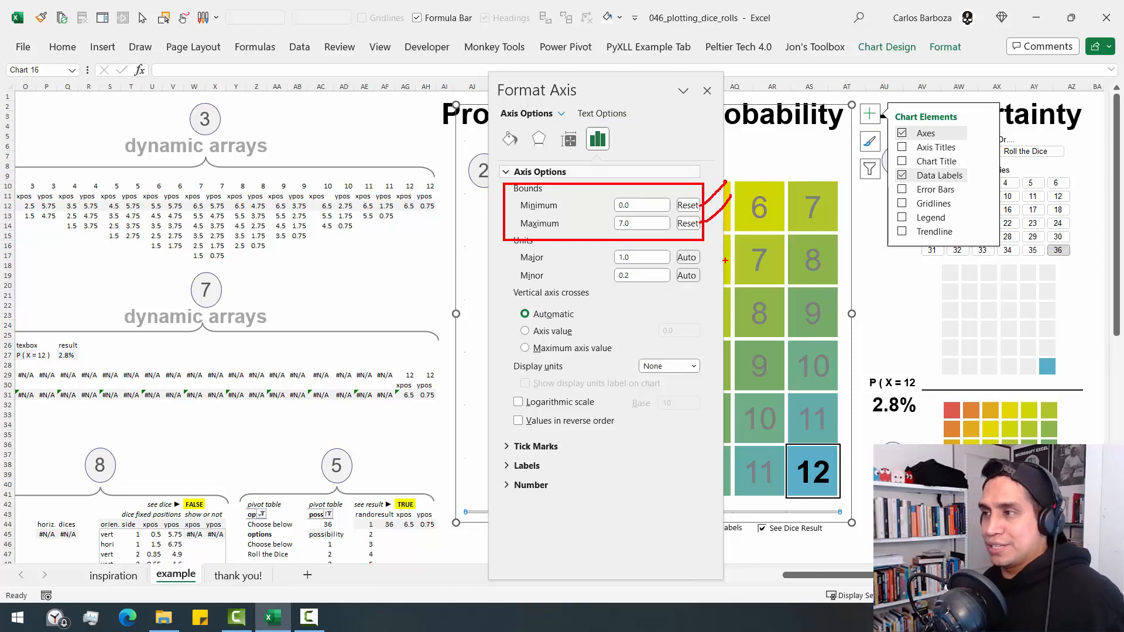
- Clear the red annotations, close the horizontal axis format settings and deselect the large chart
{"action": "key", "text": "Escape"}
{"action": "key", "text": "Escape"}
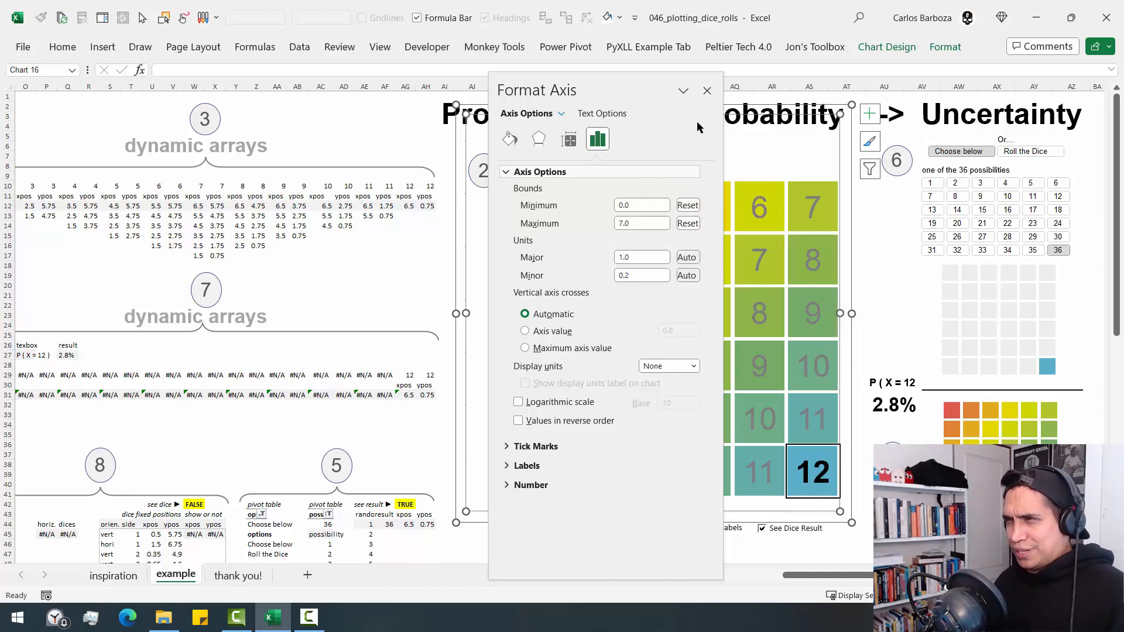
{"action": "left_click", "coordinate": [707, 91]}
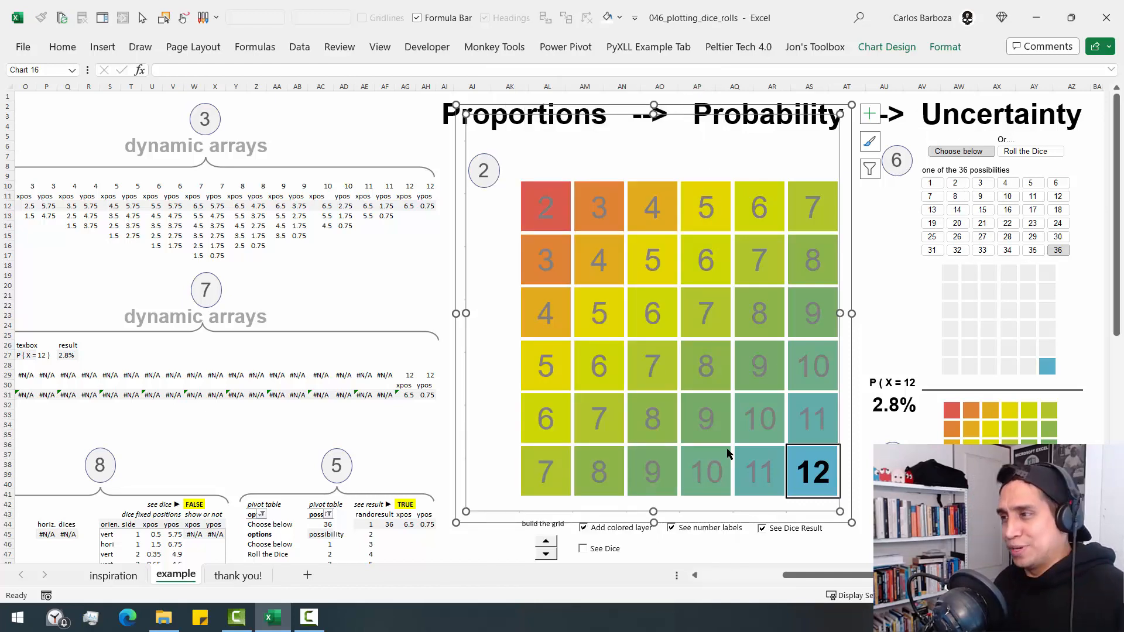
{"action": "left_click", "coordinate": [435, 413]}
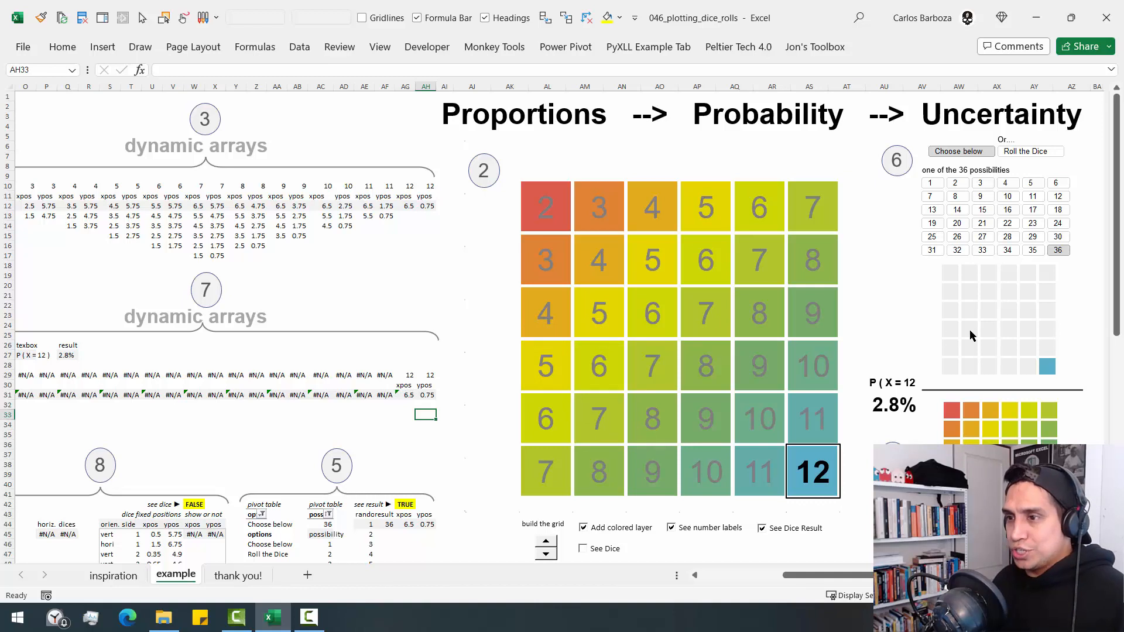
- Switch the option slicer to Roll the Dice and roll repeatedly to generate new random results
{"action": "left_click", "coordinate": [1021, 347]}
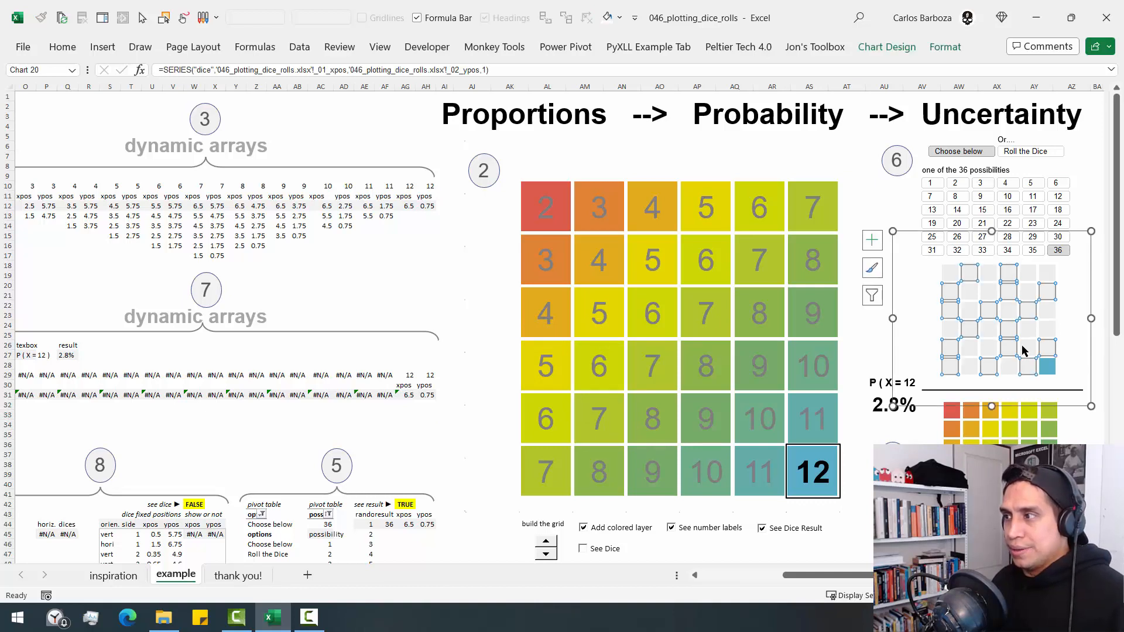
{"action": "left_click", "coordinate": [1024, 151]}
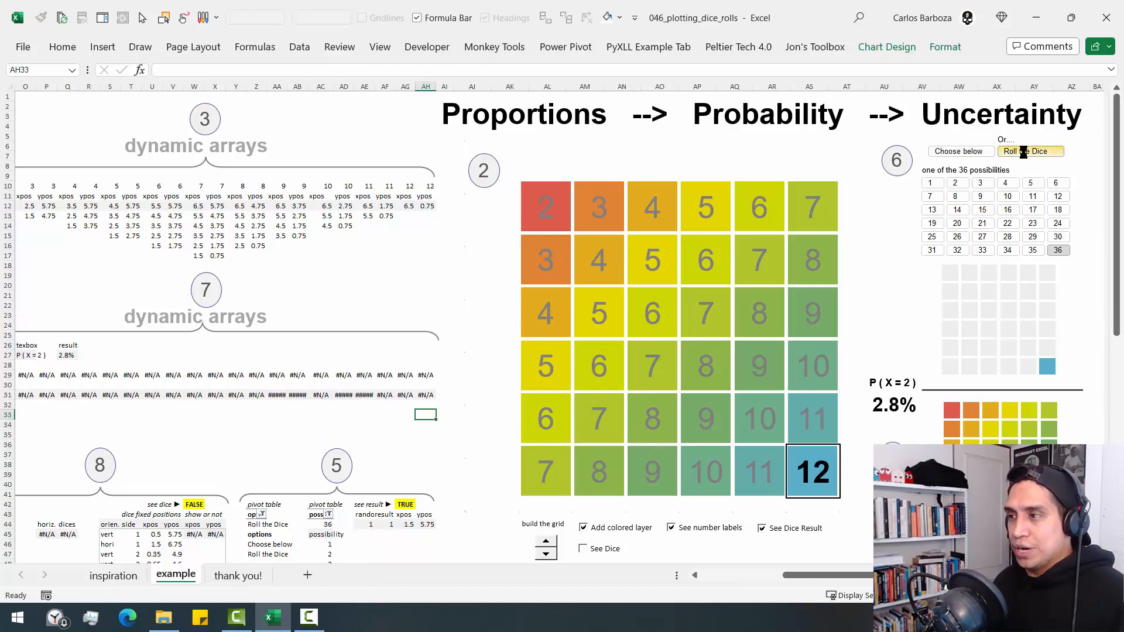
{"action": "left_click", "coordinate": [1024, 152]}
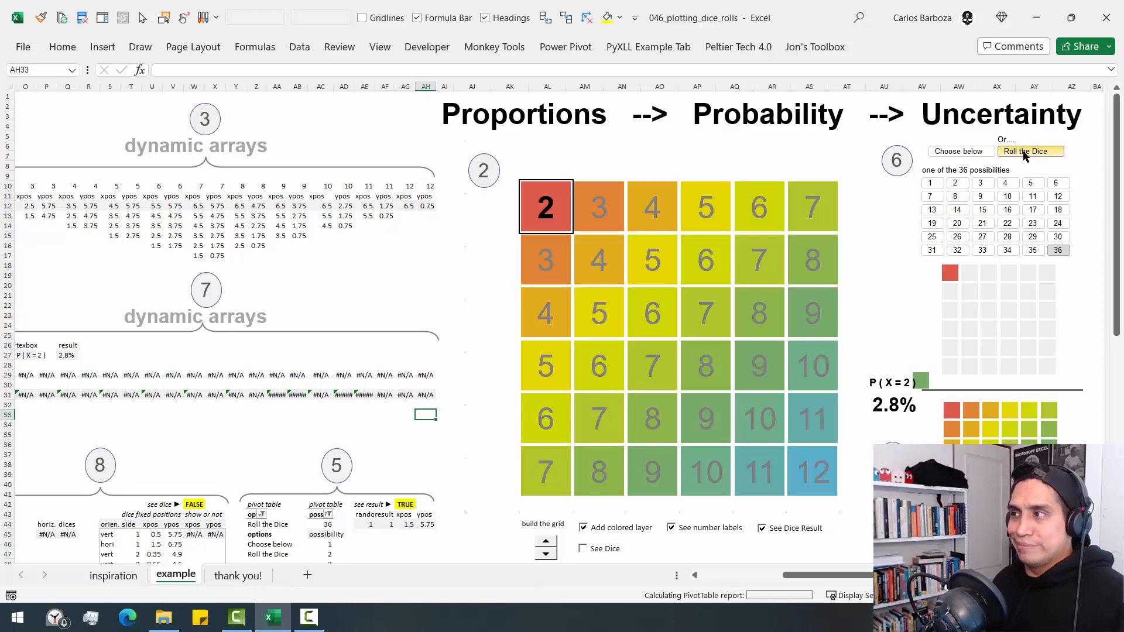
{"action": "left_click", "coordinate": [1024, 152]}
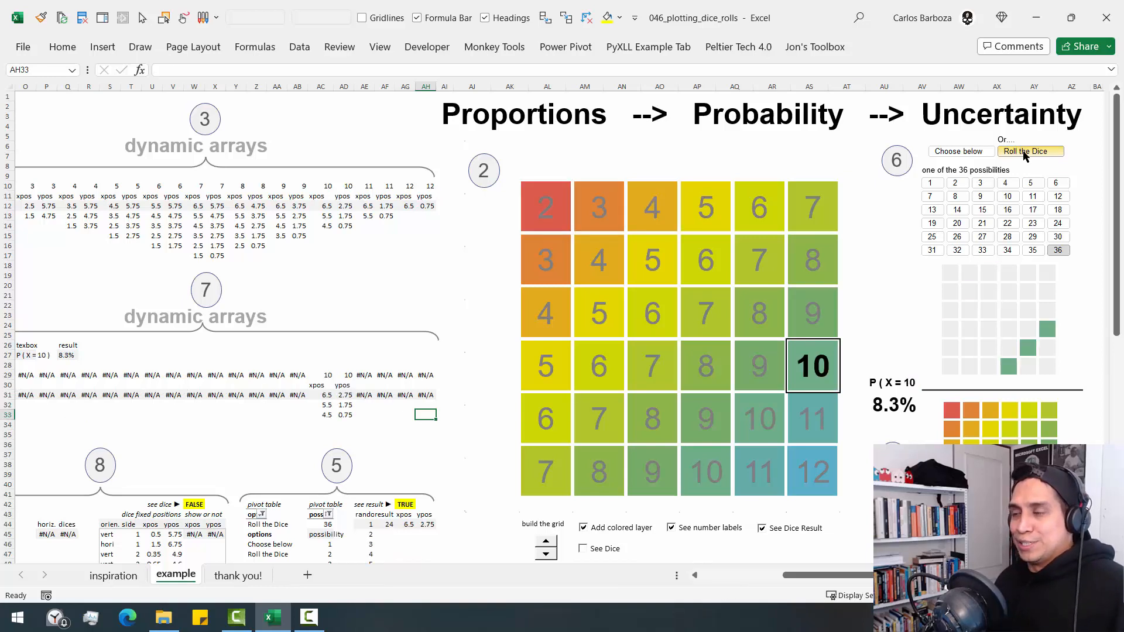
{"action": "left_click", "coordinate": [1024, 152]}
{"action": "left_click", "coordinate": [1024, 151]}
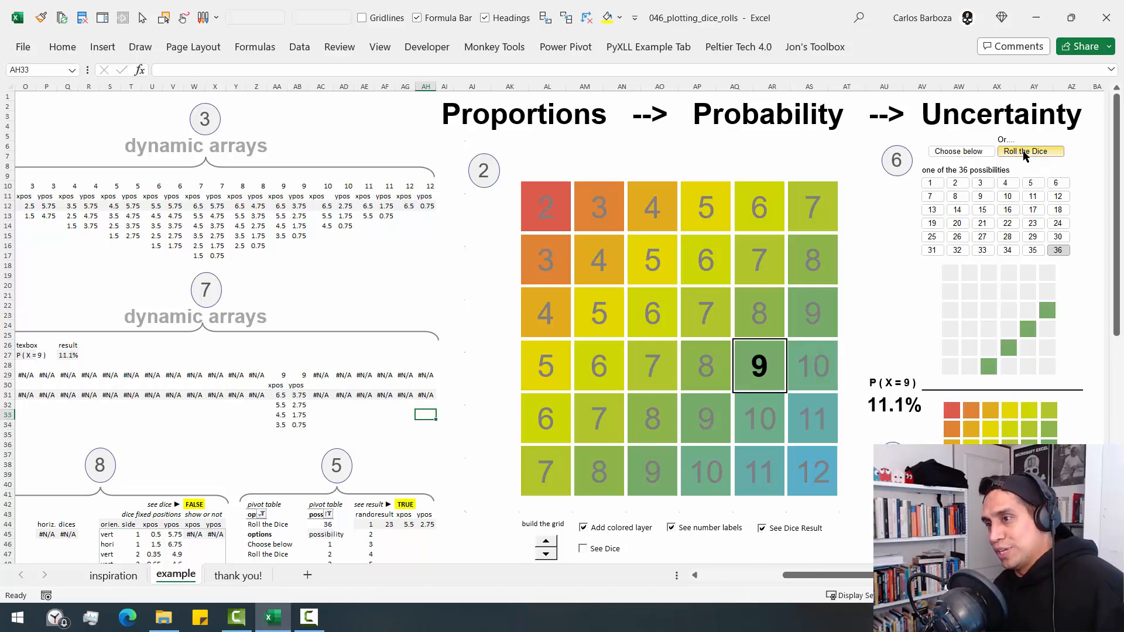
{"action": "left_click", "coordinate": [1024, 152]}
{"action": "left_click", "coordinate": [1024, 153]}
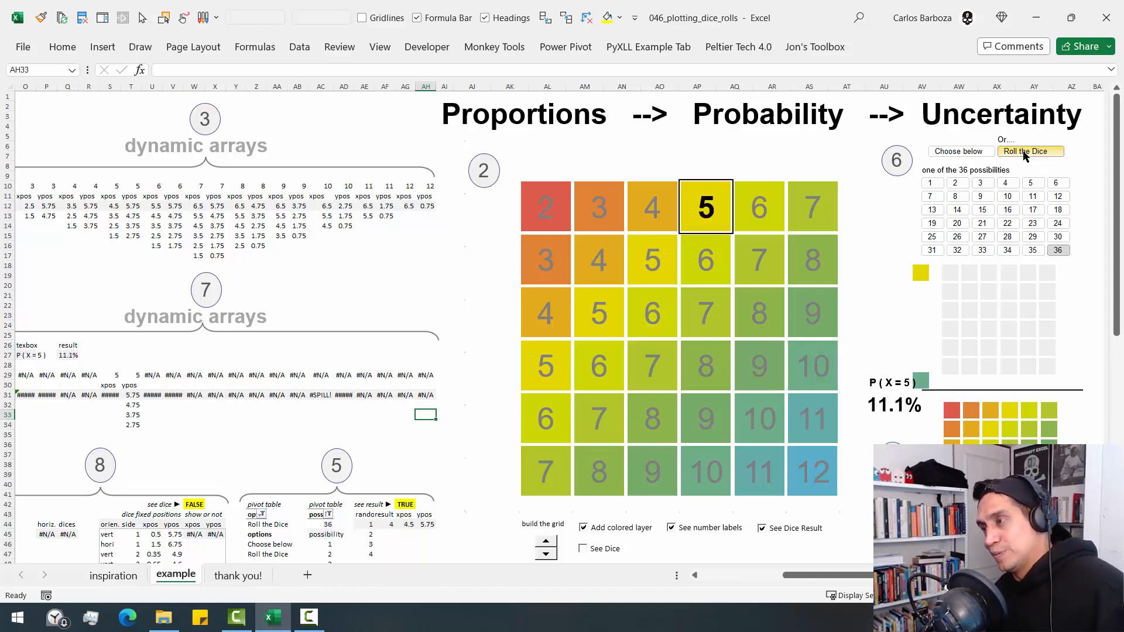
{"action": "left_click", "coordinate": [1024, 152]}
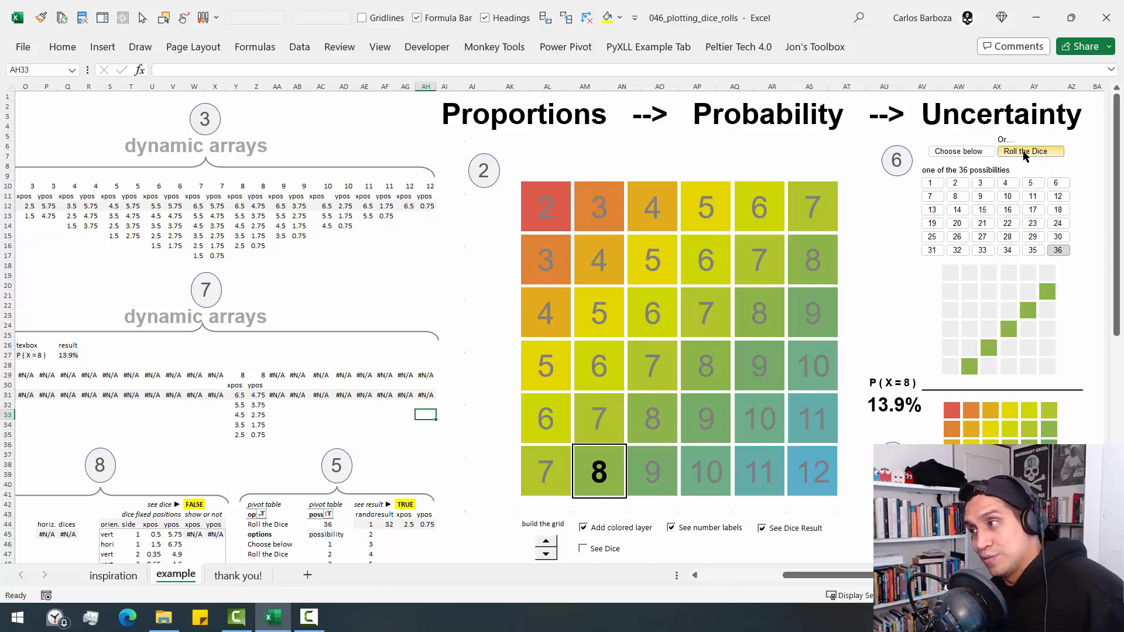
{"action": "left_click", "coordinate": [1024, 153]}
{"action": "left_click", "coordinate": [1025, 152]}
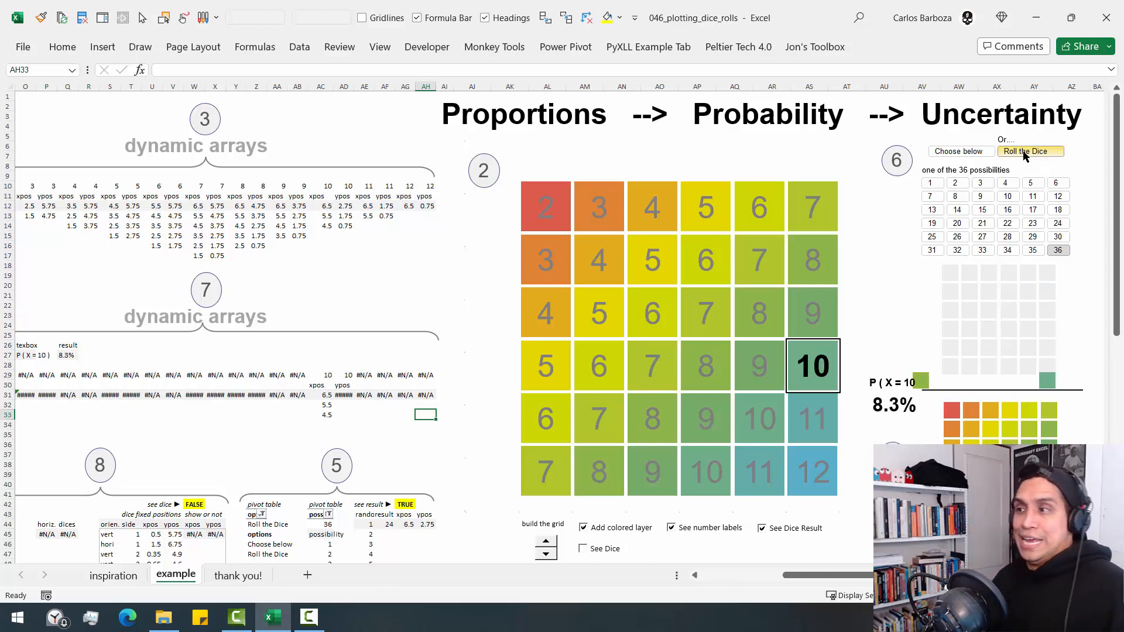
{"action": "left_click", "coordinate": [1024, 152]}
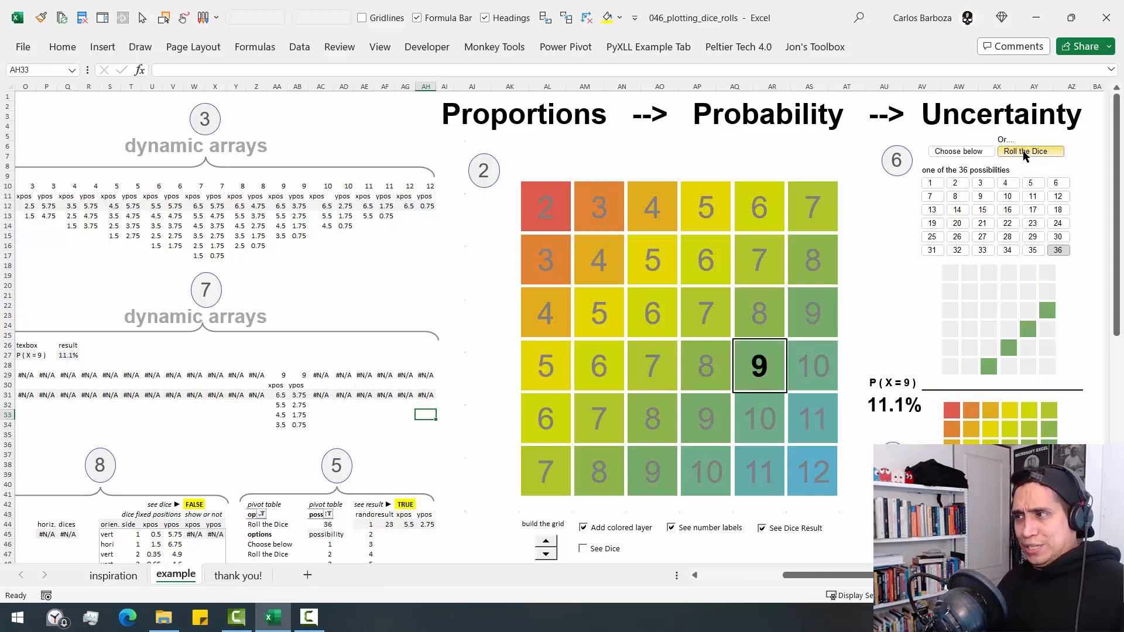
{"action": "left_click", "coordinate": [1024, 152]}
{"action": "left_click", "coordinate": [1024, 152]}
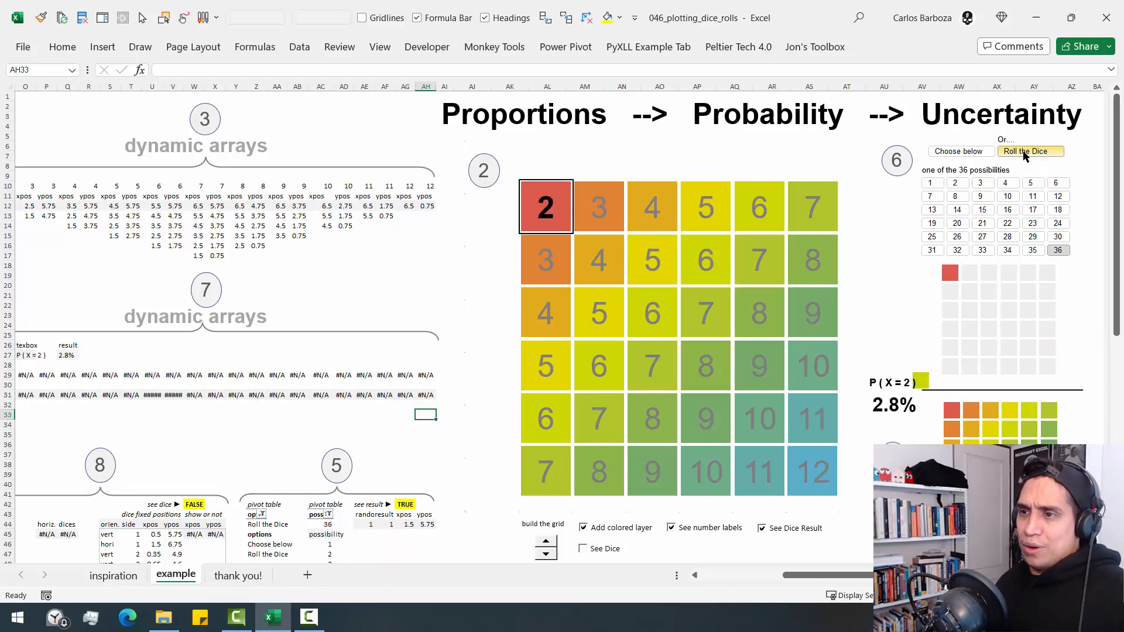
- Examine the EXPAND/SEQUENCE/RANDBETWEEN formula in AE44, temporarily marking its spill area and the dynamic arrays above in red
{"action": "left_click", "coordinate": [361, 524]}
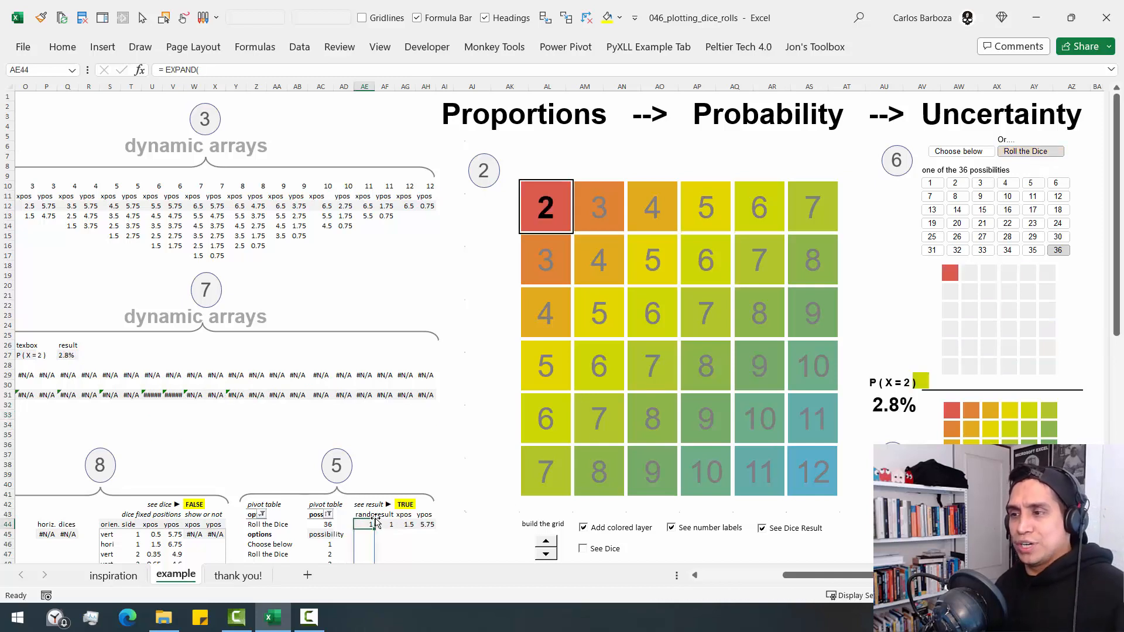
{"action": "scroll", "coordinate": [375, 522], "scroll_direction": "down", "scroll_amount": 7}
{"action": "key", "text": "F2"}
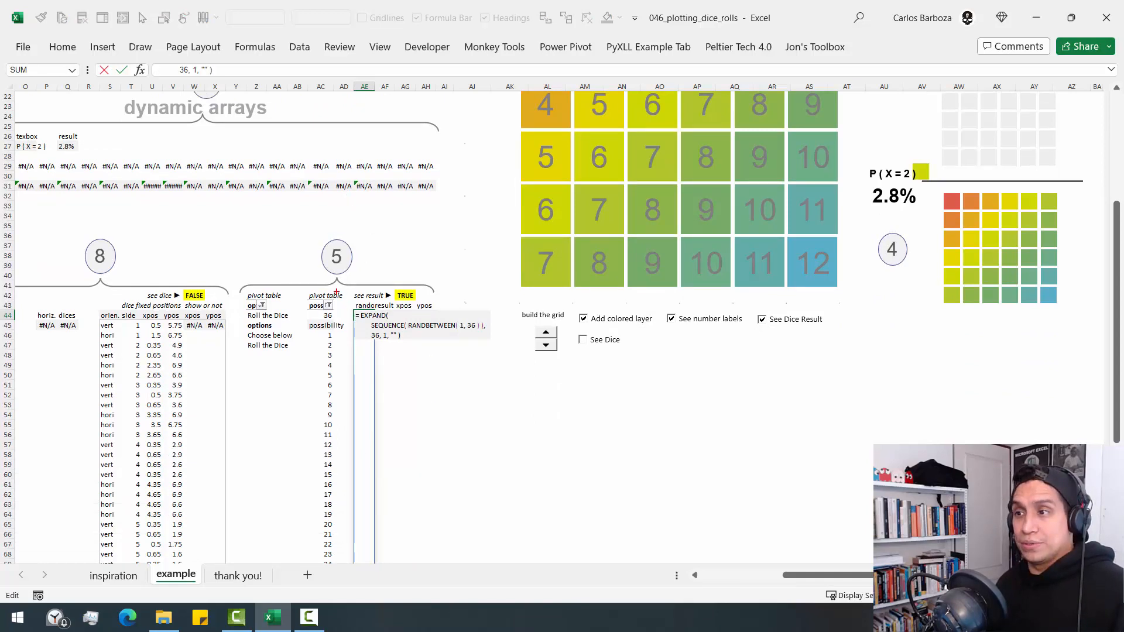
{"action": "left_click_drag", "start_coordinate": [350, 305], "coordinate": [505, 496]}
{"action": "mouse_move", "coordinate": [476, 436]}
{"action": "left_mouse_down"}
{"action": "mouse_move", "coordinate": [489, 430]}
{"action": "mouse_move", "coordinate": [407, 206]}
{"action": "left_mouse_up"}
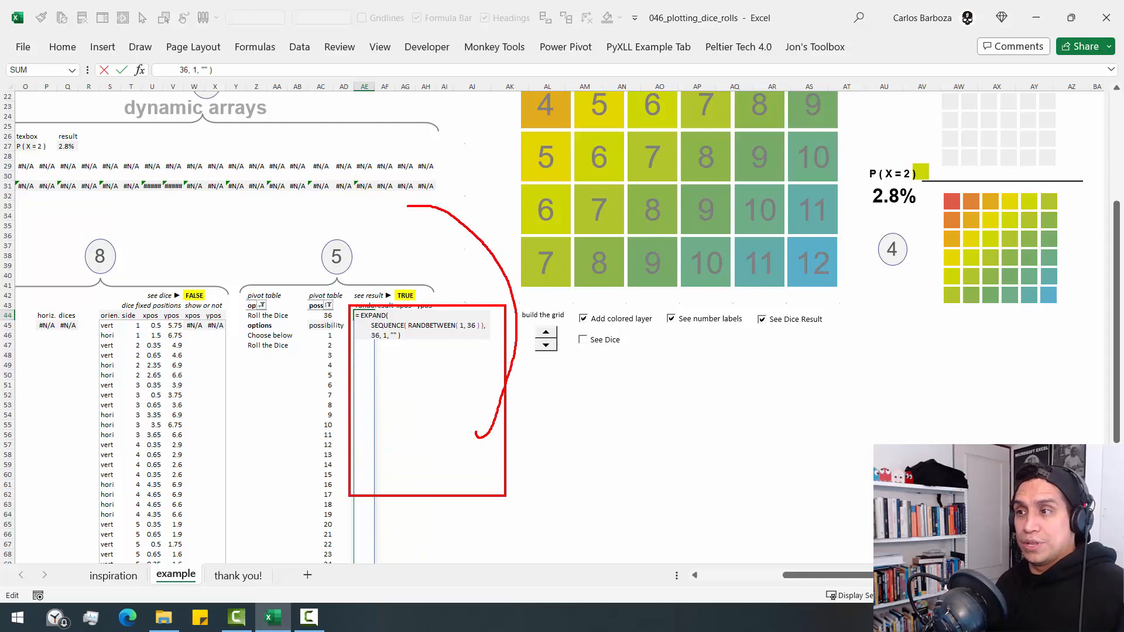
{"action": "left_click_drag", "start_coordinate": [180, 148], "coordinate": [476, 211]}
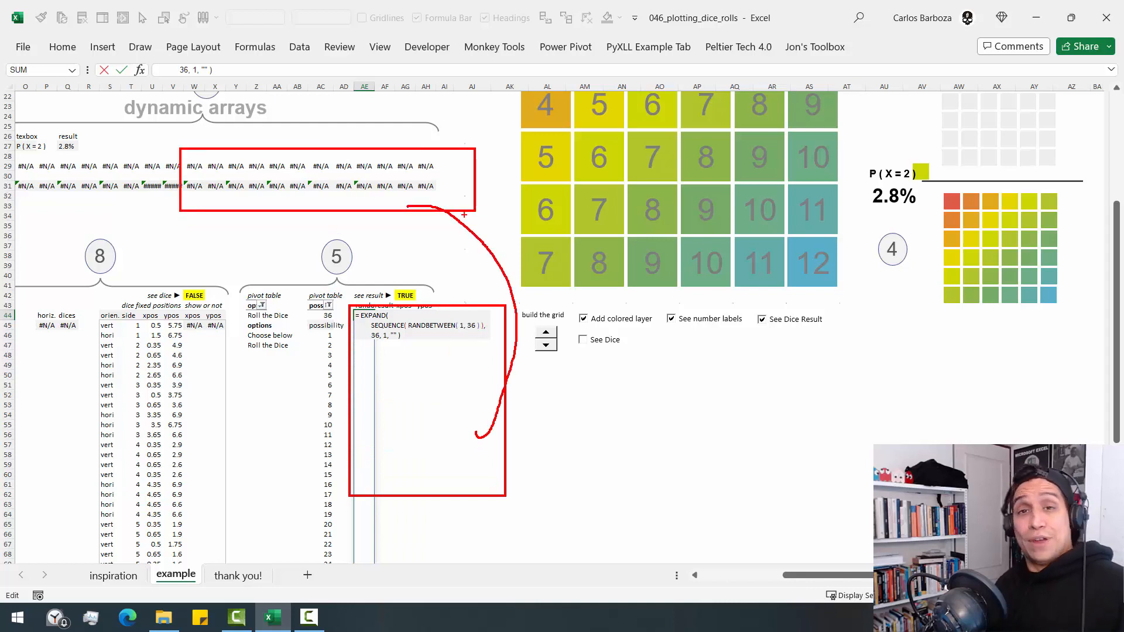
{"action": "key", "text": "Escape"}
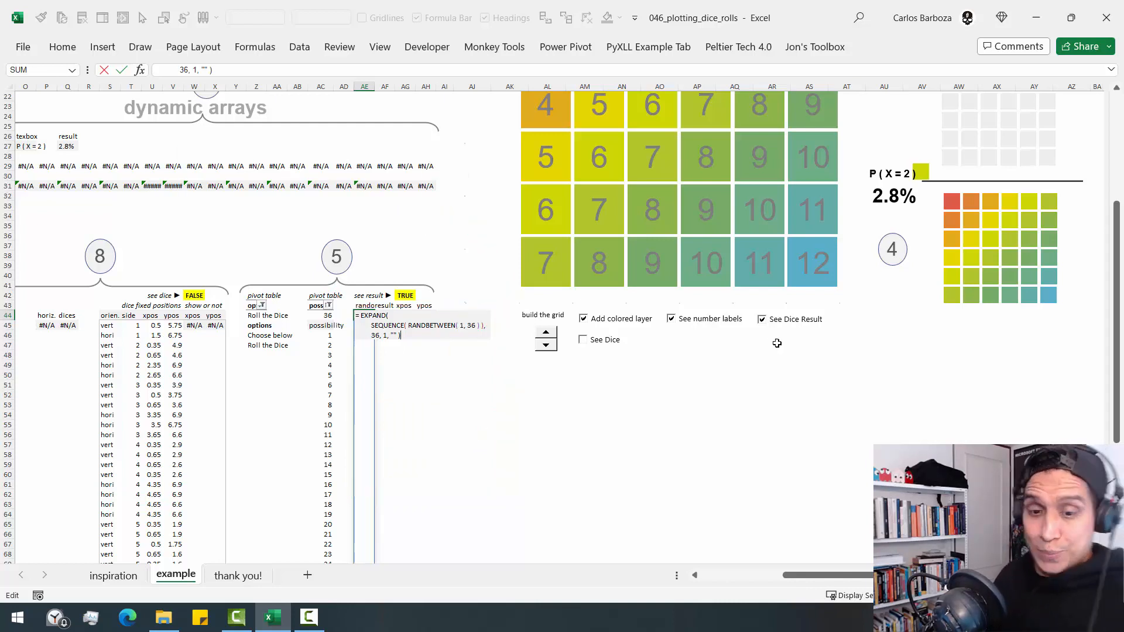
- Leave the formula unchanged, switch the option slicer to Choose below and pick possibility 15
{"action": "scroll", "coordinate": [807, 418], "scroll_direction": "up", "scroll_amount": 7}
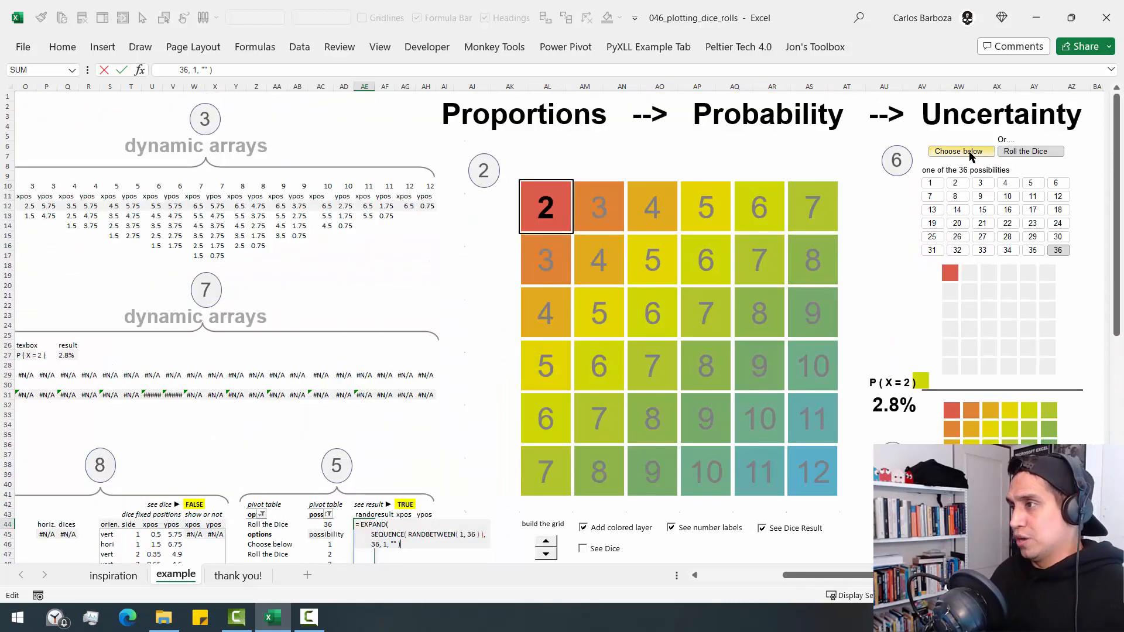
{"action": "left_click", "coordinate": [971, 152]}
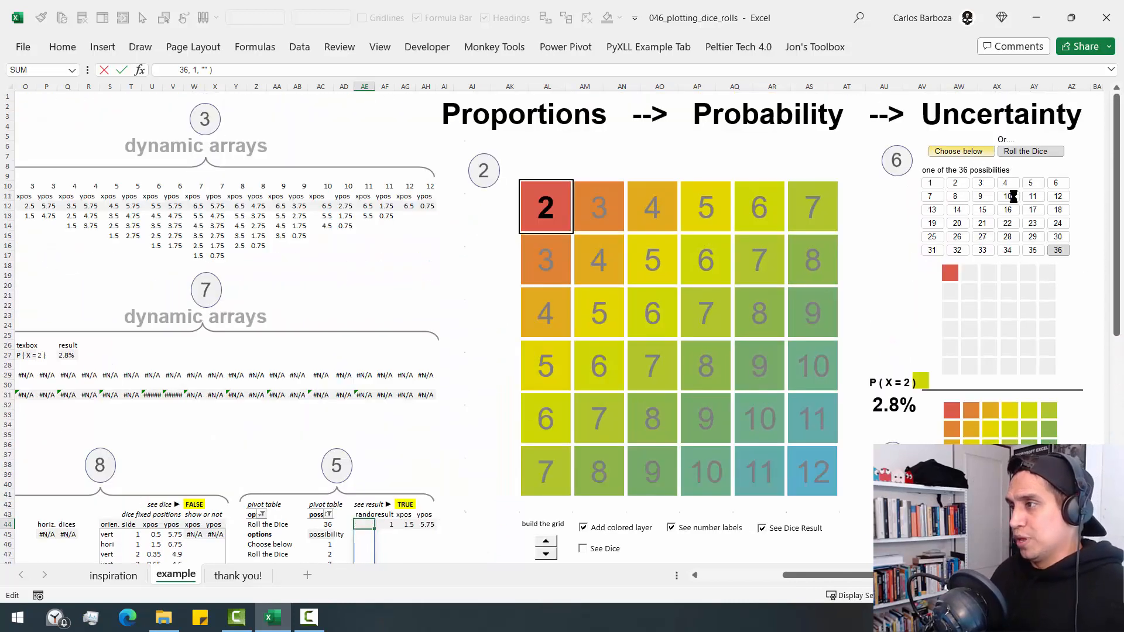
{"action": "left_click", "coordinate": [983, 210]}
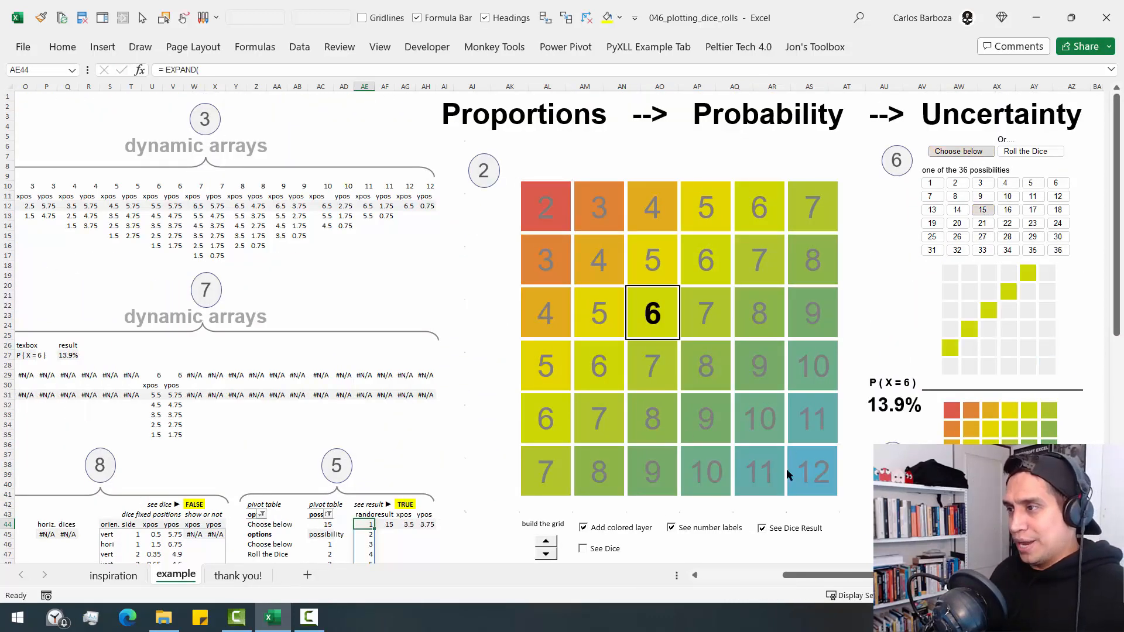
- Nudge the large grid chart slightly to the right and deselect it
{"action": "left_click", "coordinate": [845, 473]}
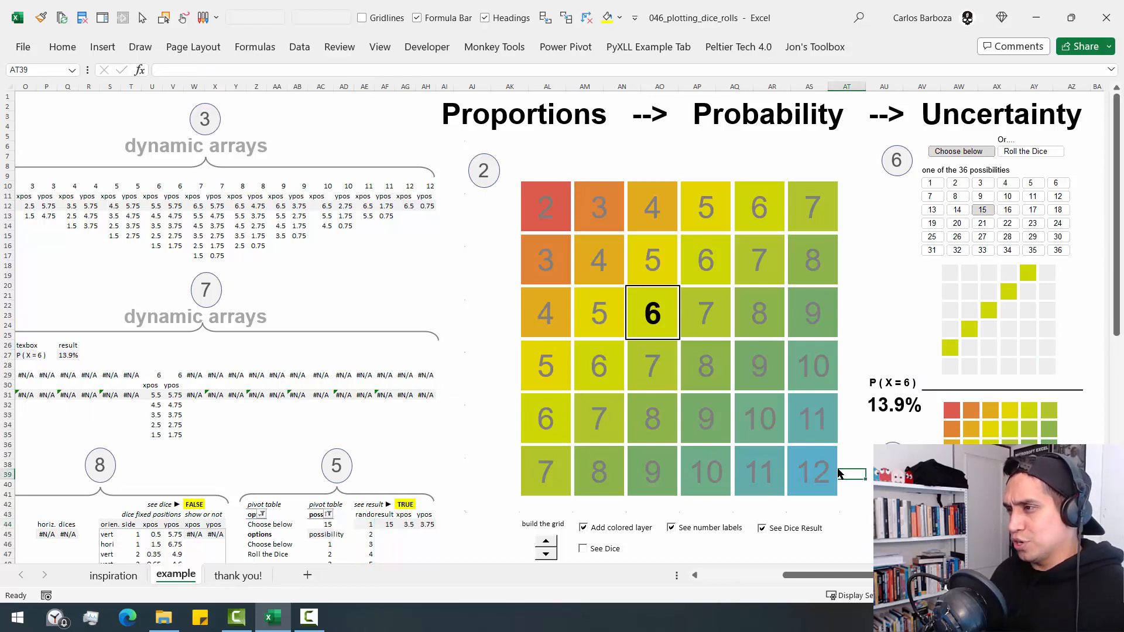
{"action": "left_click", "coordinate": [838, 473]}
{"action": "left_click_drag", "start_coordinate": [849, 471], "coordinate": [860, 472]}
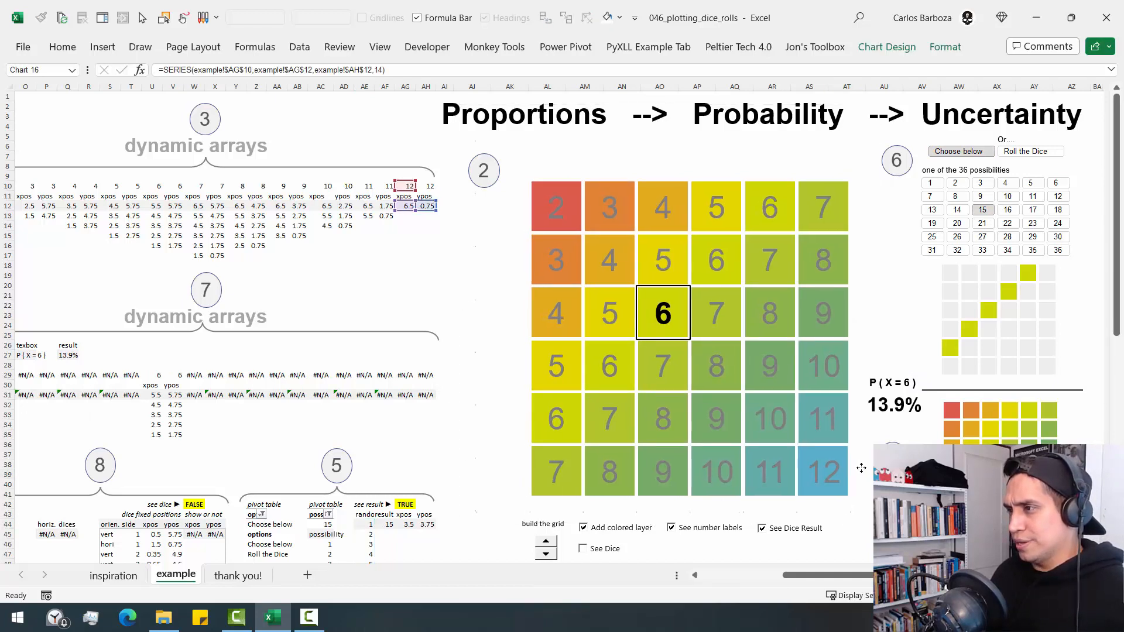
{"action": "left_click", "coordinate": [701, 554]}
- Turn on See Dice to show the dice faces along the large grid chart
{"action": "scroll", "coordinate": [656, 498], "scroll_direction": "down", "scroll_amount": 3}
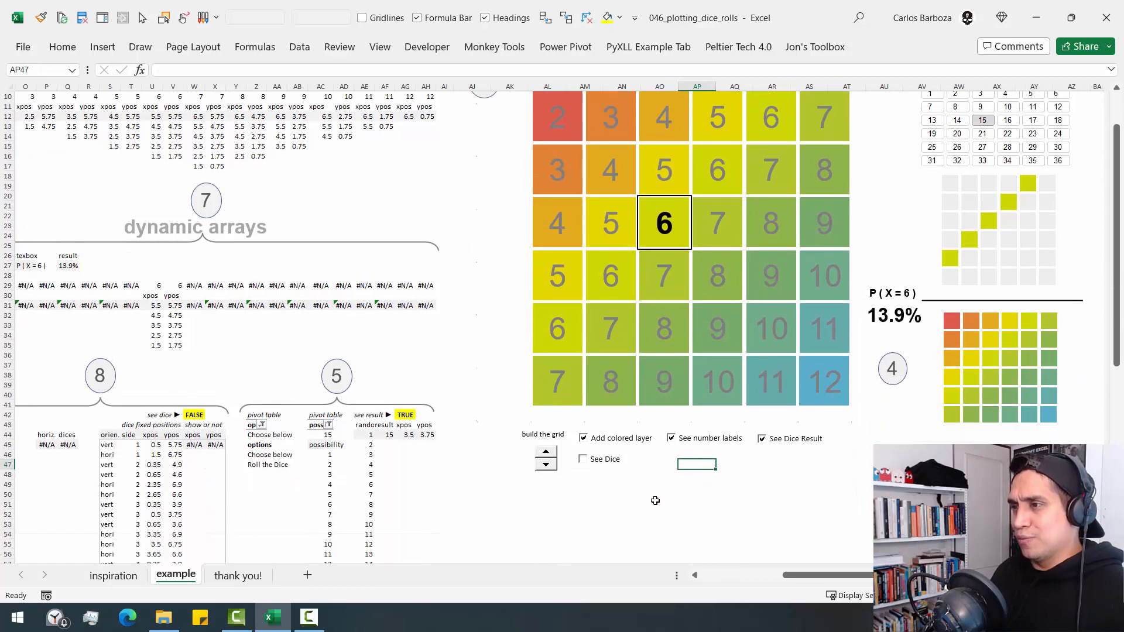
{"action": "left_click", "coordinate": [603, 461]}
{"action": "scroll", "coordinate": [674, 517], "scroll_direction": "up", "scroll_amount": 3}
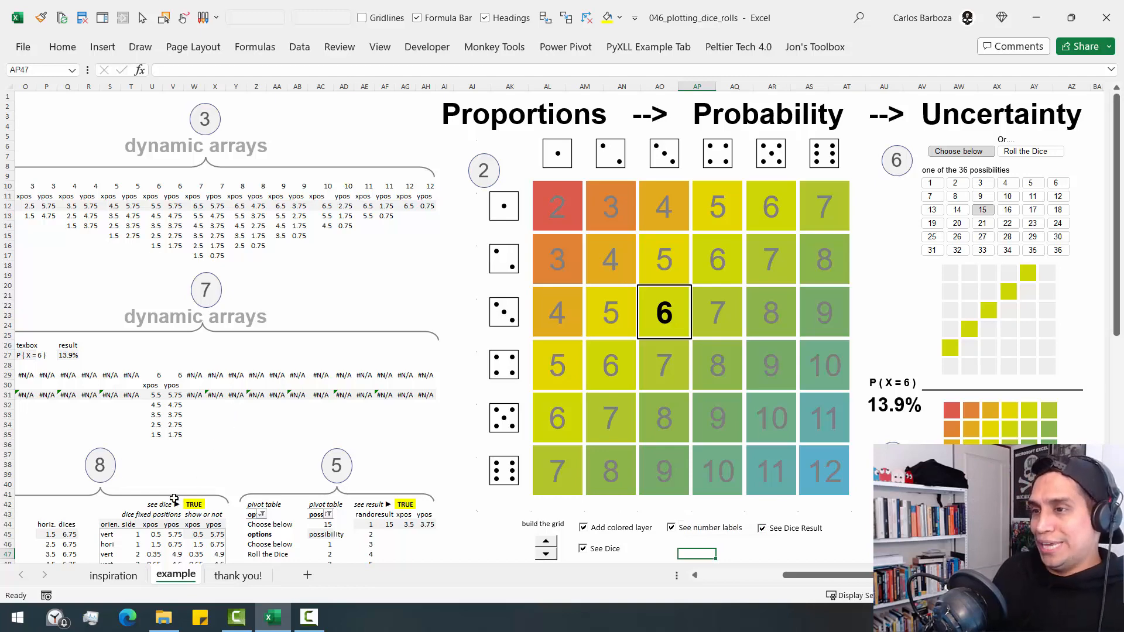
- Examine the dice position tables in section 8 and the data columns to their left alongside the chart
{"action": "scroll", "coordinate": [174, 498], "scroll_direction": "down", "scroll_amount": 6}
{"action": "left_click", "coordinate": [235, 318]}
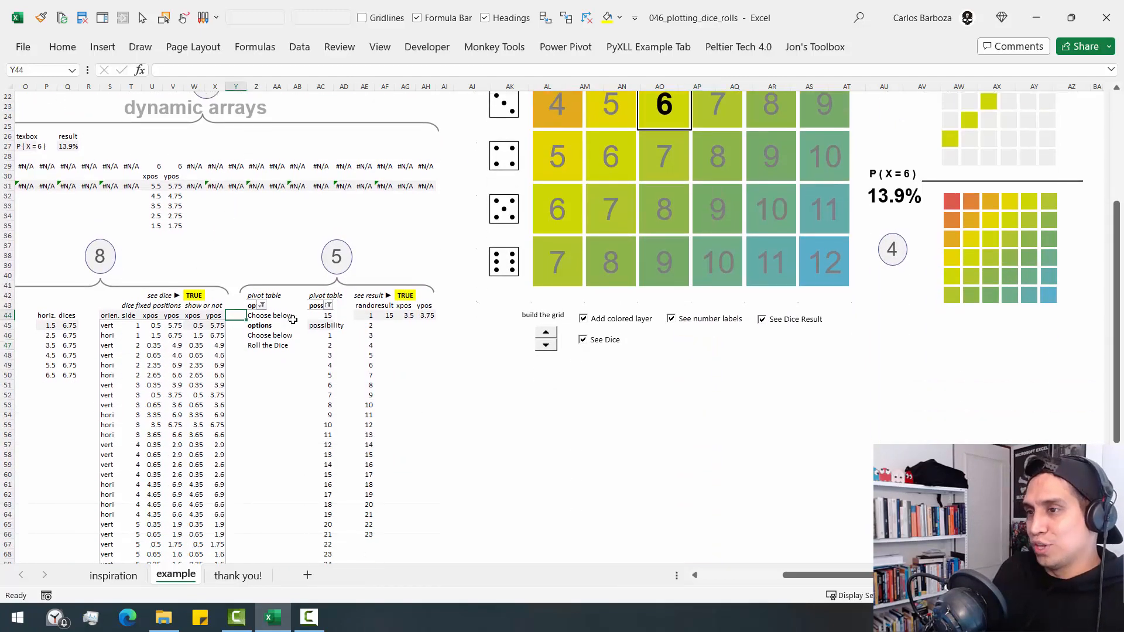
{"action": "key", "text": "Left"}
{"action": "key", "text": "Left"}
{"action": "key", "text": "Left"}
{"action": "key", "text": "Left"}
{"action": "key", "text": "Left"}
{"action": "key", "text": "Left"}
{"action": "key", "text": "Left"}
{"action": "key", "text": "Left"}
{"action": "key", "text": "Left"}
{"action": "key", "text": "Left"}
{"action": "key", "text": "Left"}
{"action": "key", "text": "Left"}
{"action": "key", "text": "Left"}
{"action": "key", "text": "Left"}
{"action": "key", "text": "Left"}
{"action": "key", "text": "Left"}
{"action": "key", "text": "Left"}
{"action": "key", "text": "Left"}
{"action": "key", "text": "Left"}
{"action": "key", "text": "Left"}
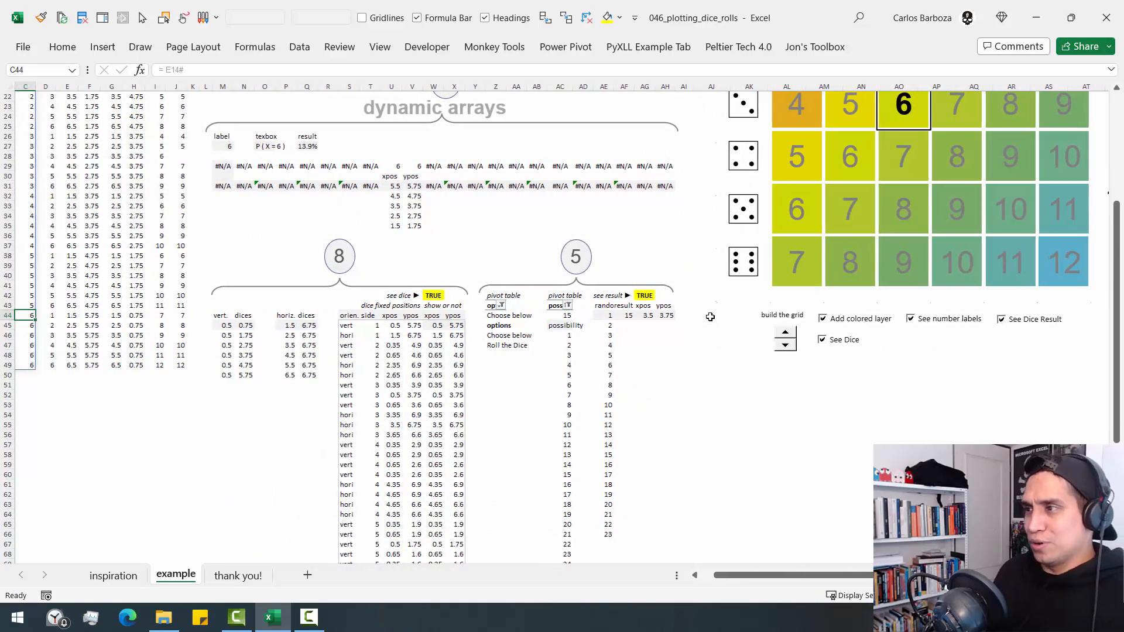
{"action": "key", "text": "Left"}
{"action": "key", "text": "Left"}
{"action": "key", "text": "Left"}
{"action": "scroll", "coordinate": [817, 371], "scroll_direction": "up", "scroll_amount": 5}
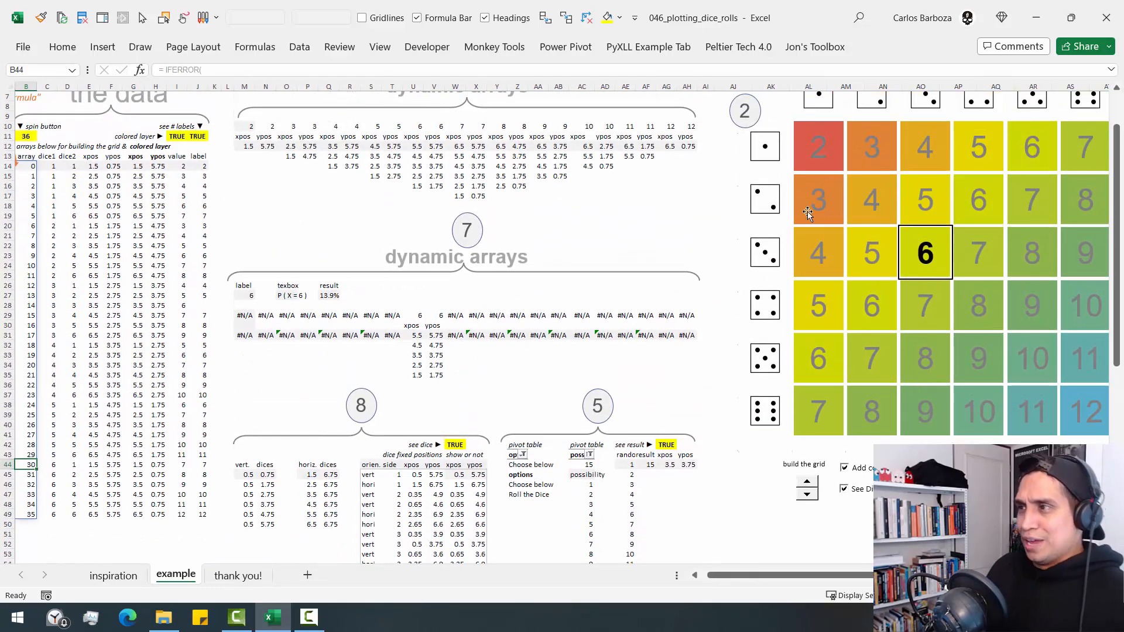
- Select the large chart's vertical dice series and examine its source formula in M45, highlighting the * 0 and + 0.5 terms
{"action": "left_click", "coordinate": [773, 164]}
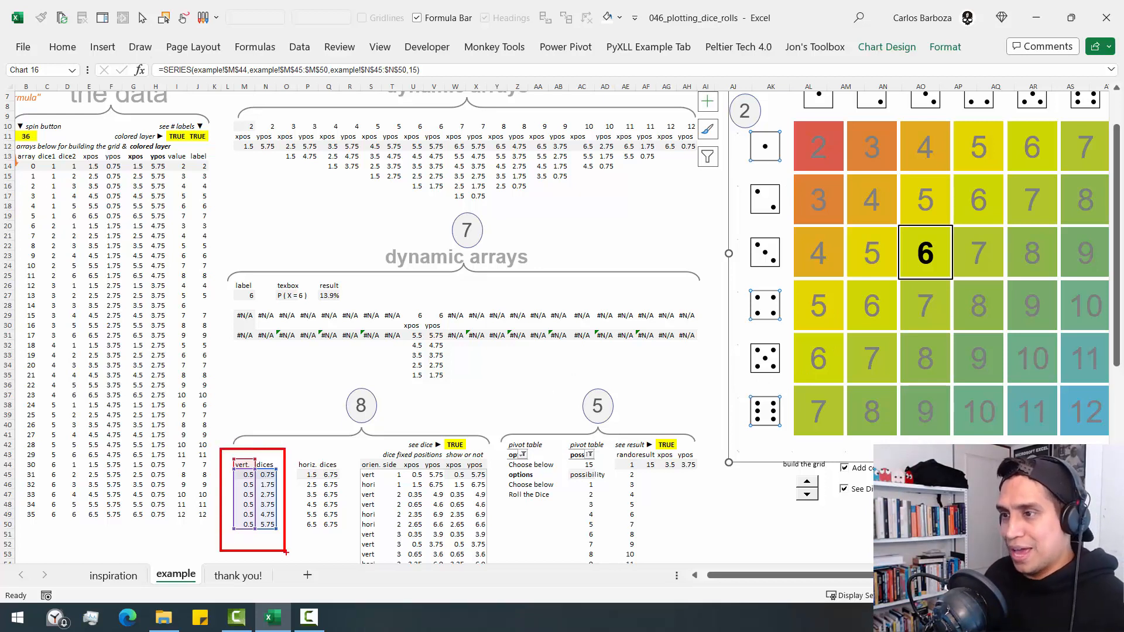
{"action": "double_click", "coordinate": [244, 475]}
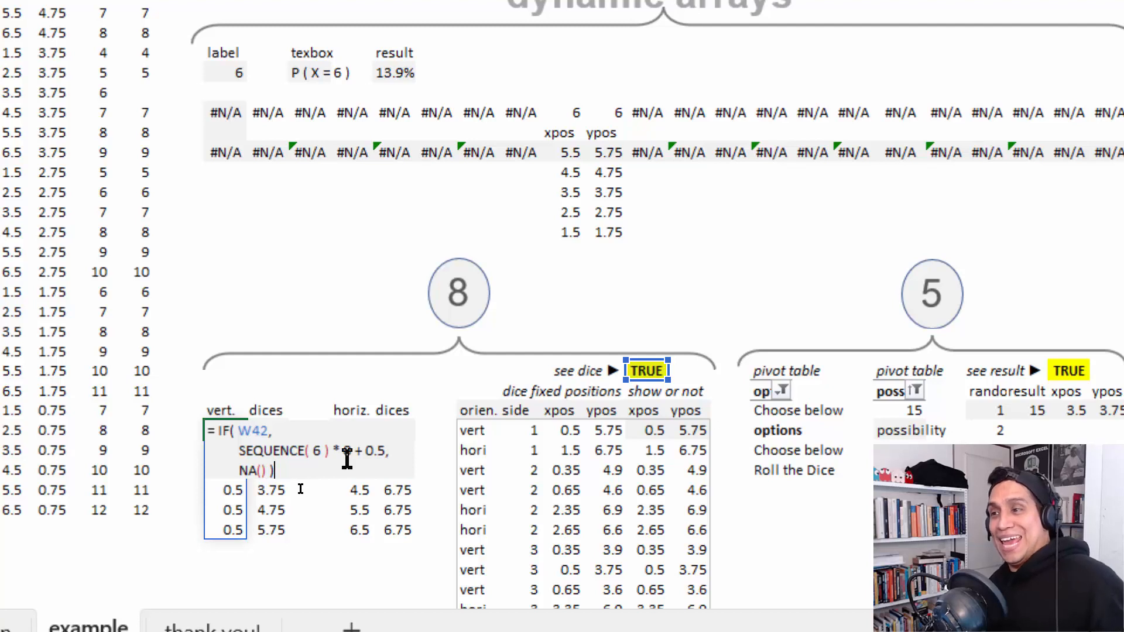
{"action": "left_click_drag", "start_coordinate": [332, 450], "coordinate": [356, 444]}
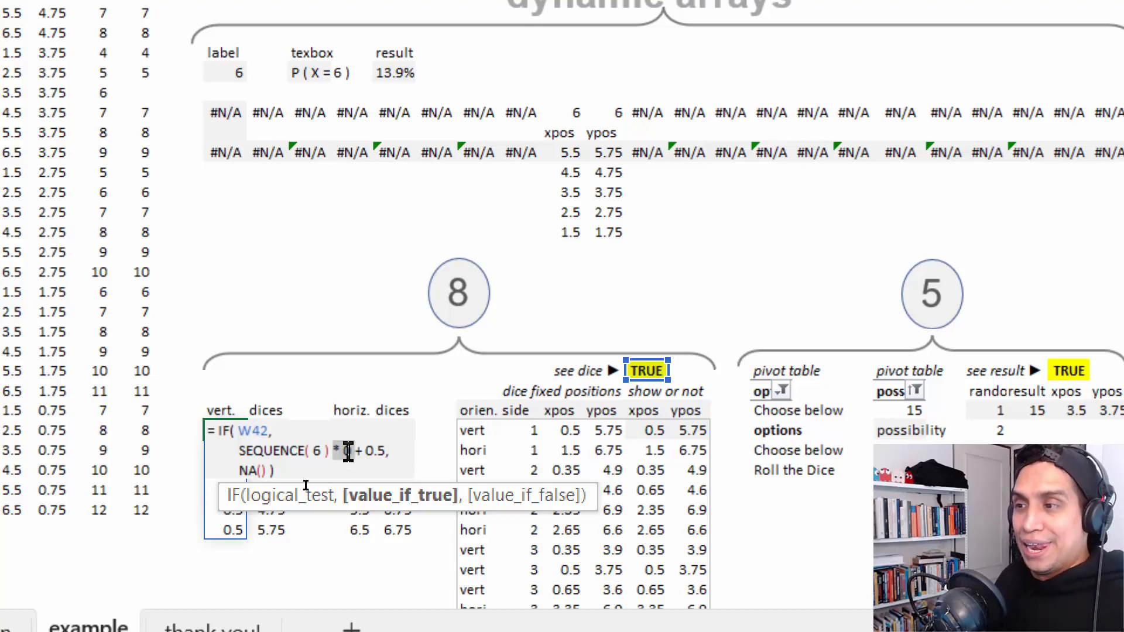
{"action": "left_click_drag", "start_coordinate": [356, 449], "coordinate": [400, 445]}
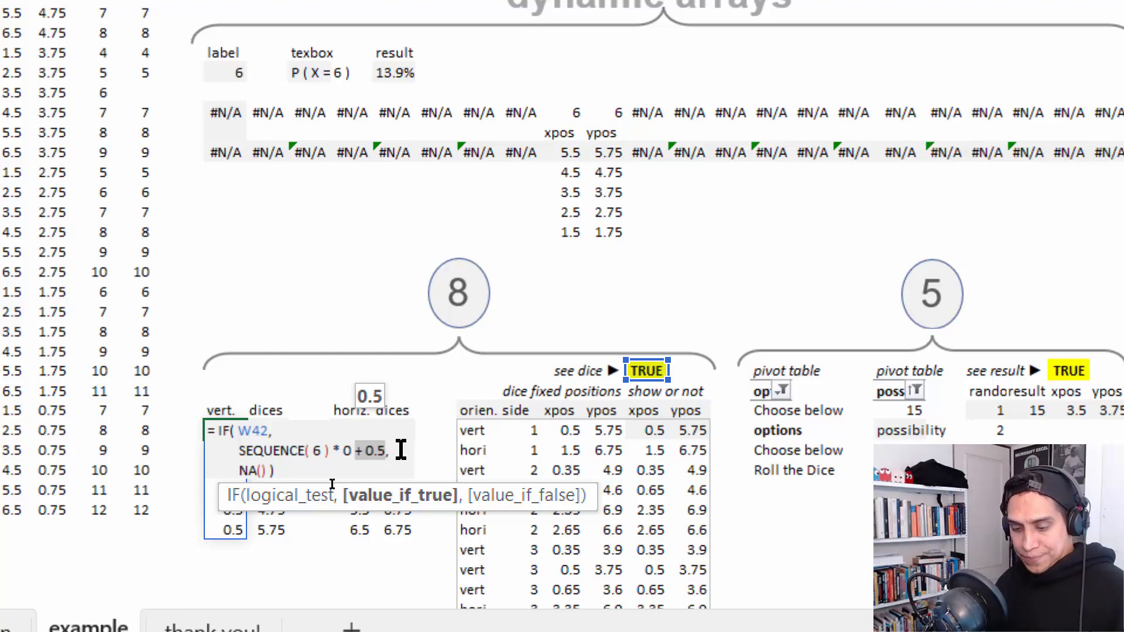
{"action": "key", "text": "Escape"}
{"action": "key", "text": "ctrl+1"}
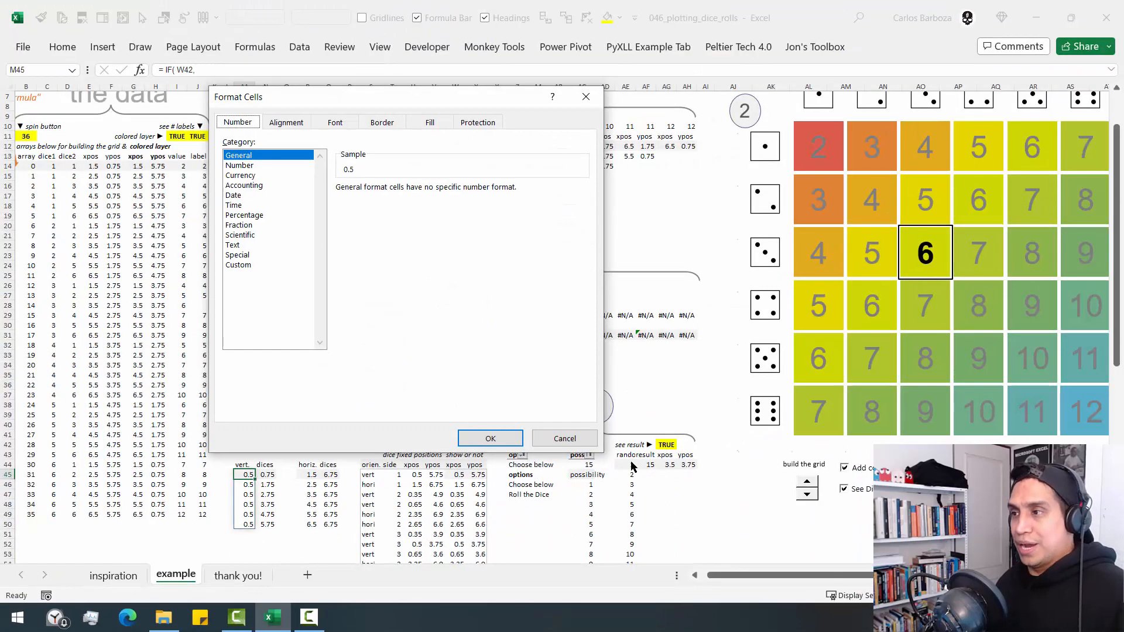
{"action": "left_click", "coordinate": [581, 441]}
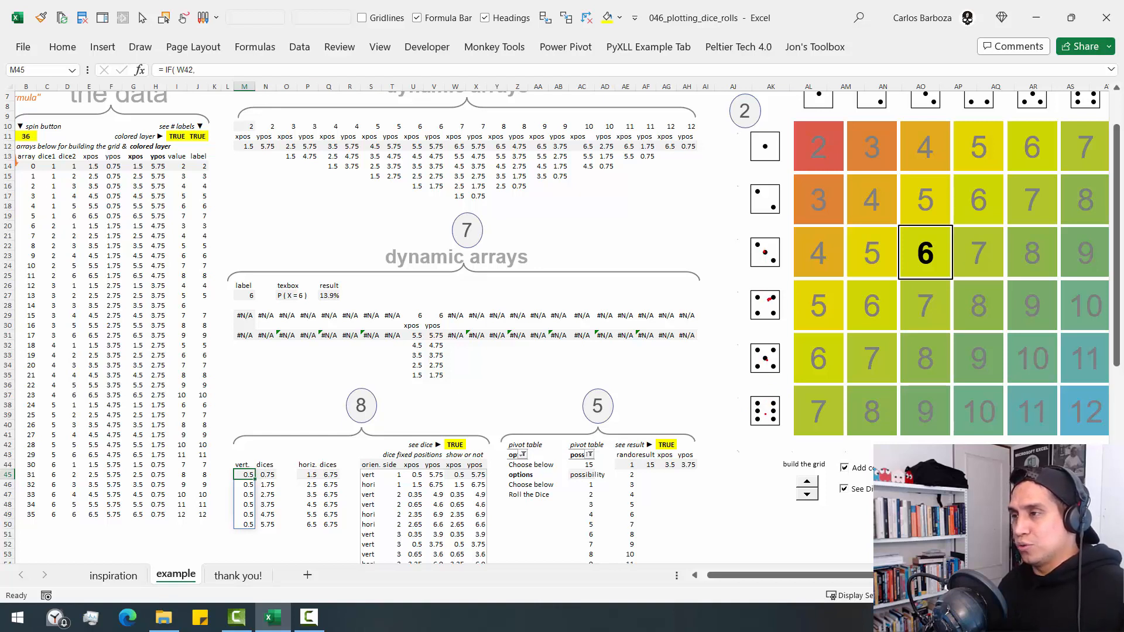
{"action": "key", "text": "ctrl+z"}
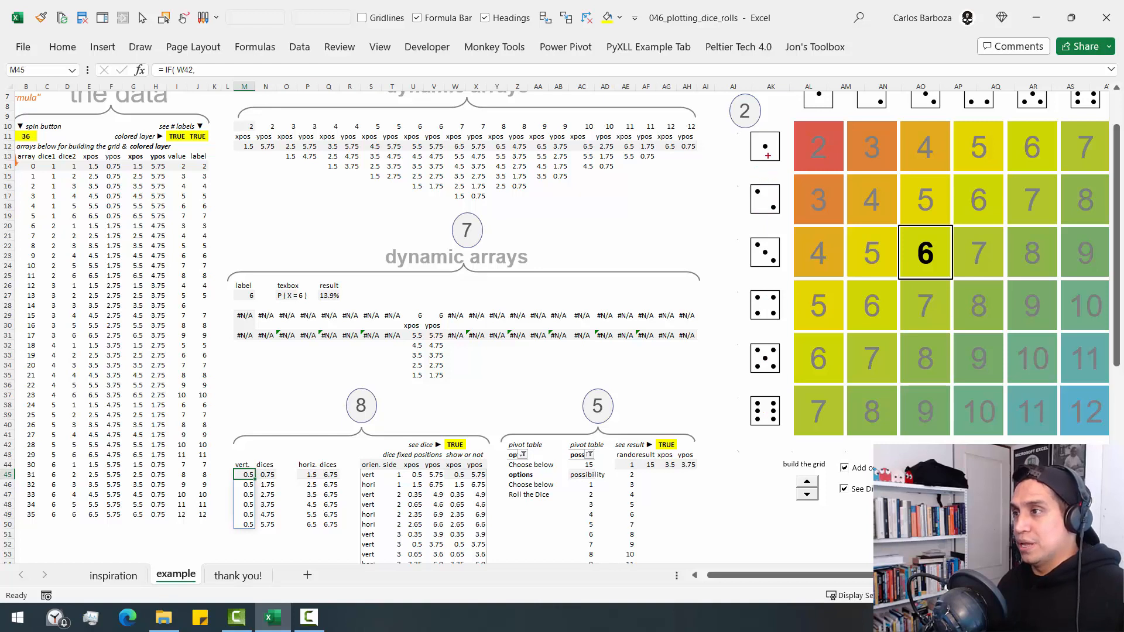
- Mark the chart's vertical column of dice with a red line and examine the vertical dices' y-position formula in N45
{"action": "left_click_drag", "start_coordinate": [765, 147], "coordinate": [766, 426]}
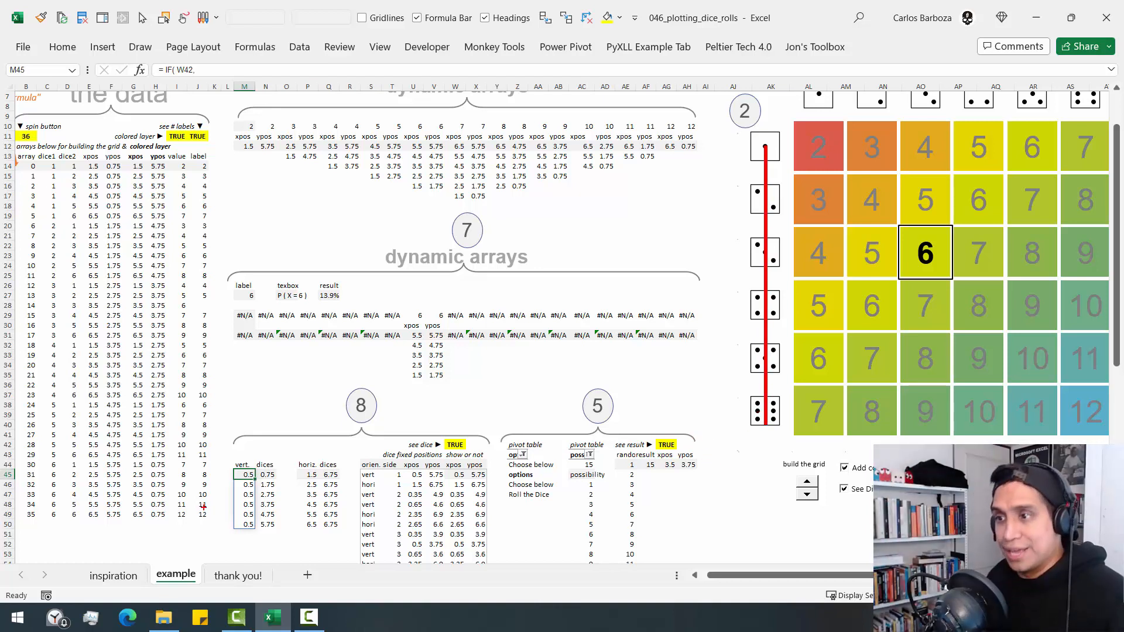
{"action": "key", "text": "Escape"}
{"action": "left_click", "coordinate": [268, 477]}
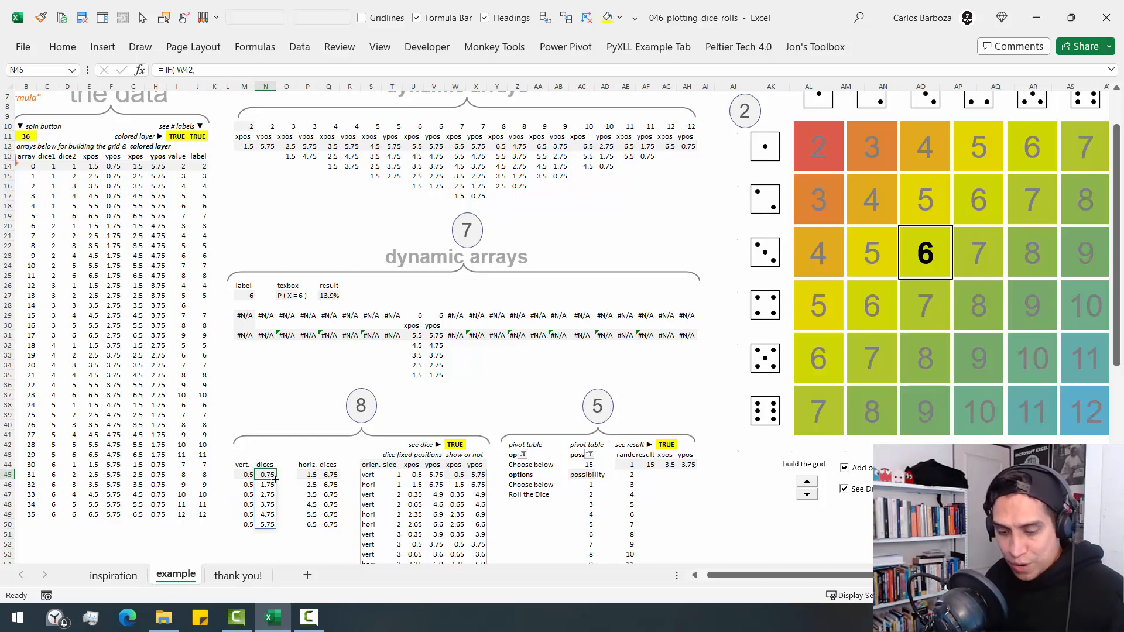
{"action": "key", "text": "F2"}
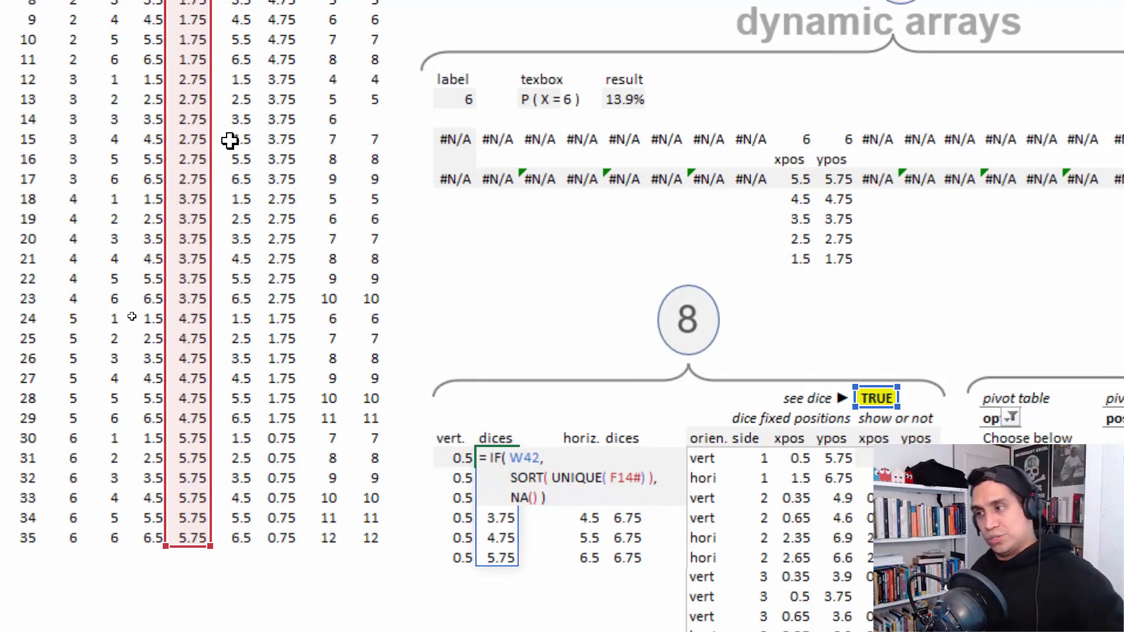
{"action": "key", "text": "ctrl+Return"}
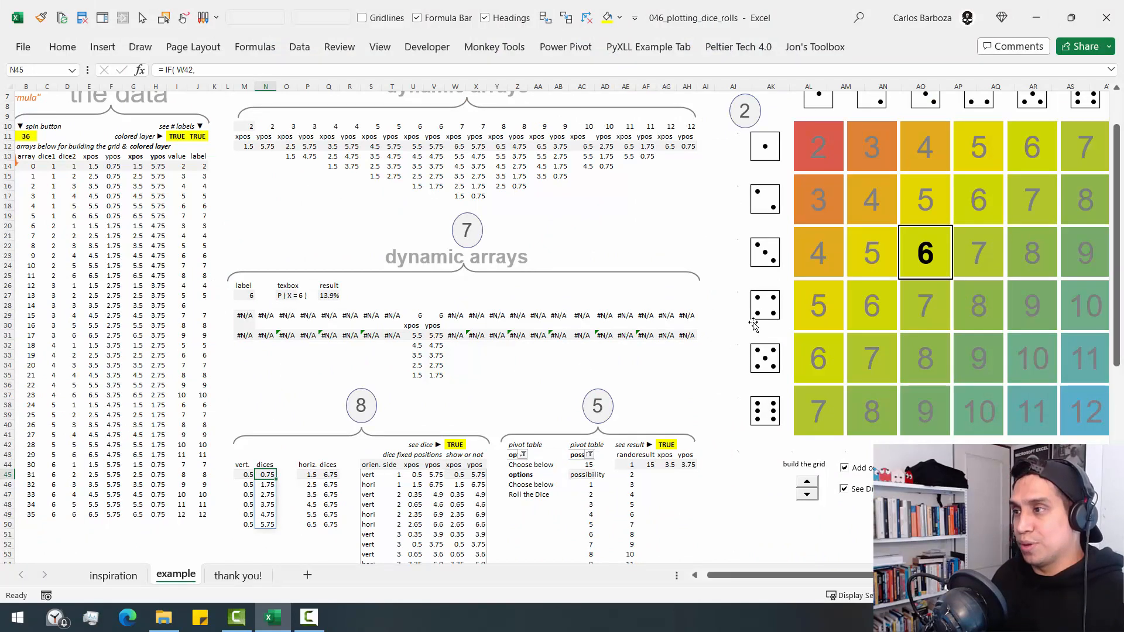
- Select the large chart's vertical dice series and then its horizontal dice series to view their source ranges
{"action": "left_click", "coordinate": [770, 242]}
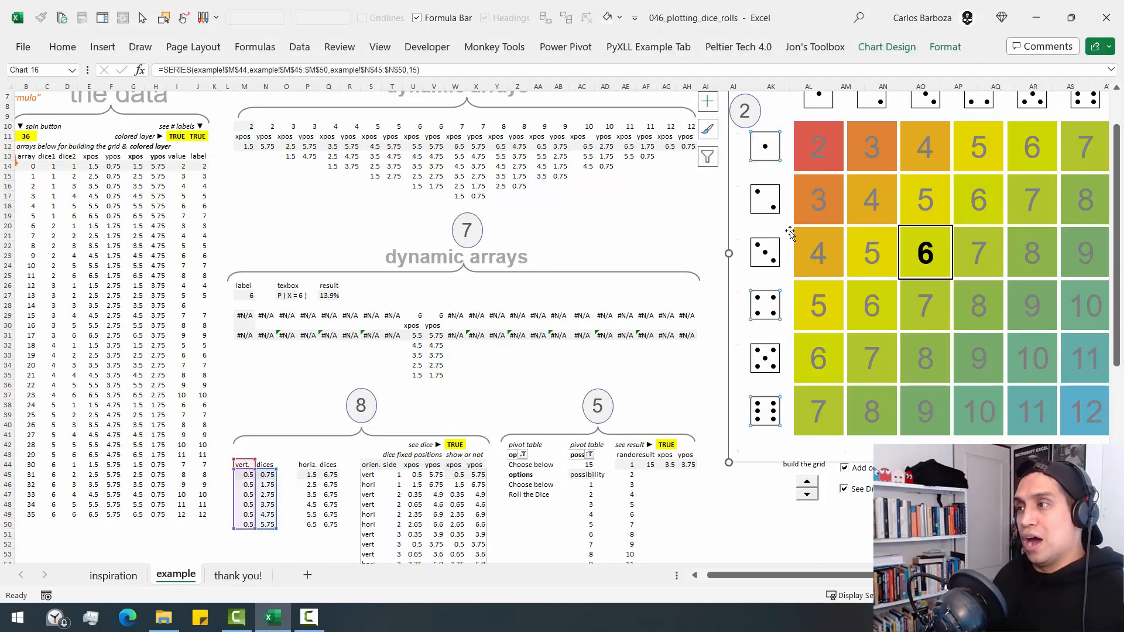
{"action": "left_click", "coordinate": [833, 106]}
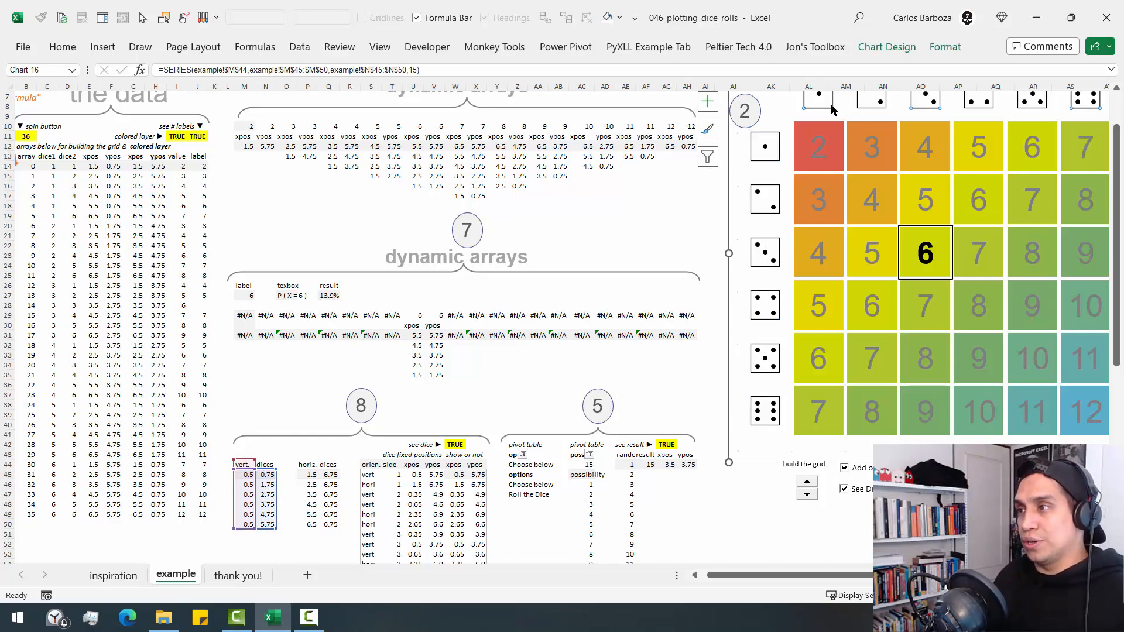
{"action": "left_click_drag", "start_coordinate": [1119, 196], "coordinate": [1118, 148]}
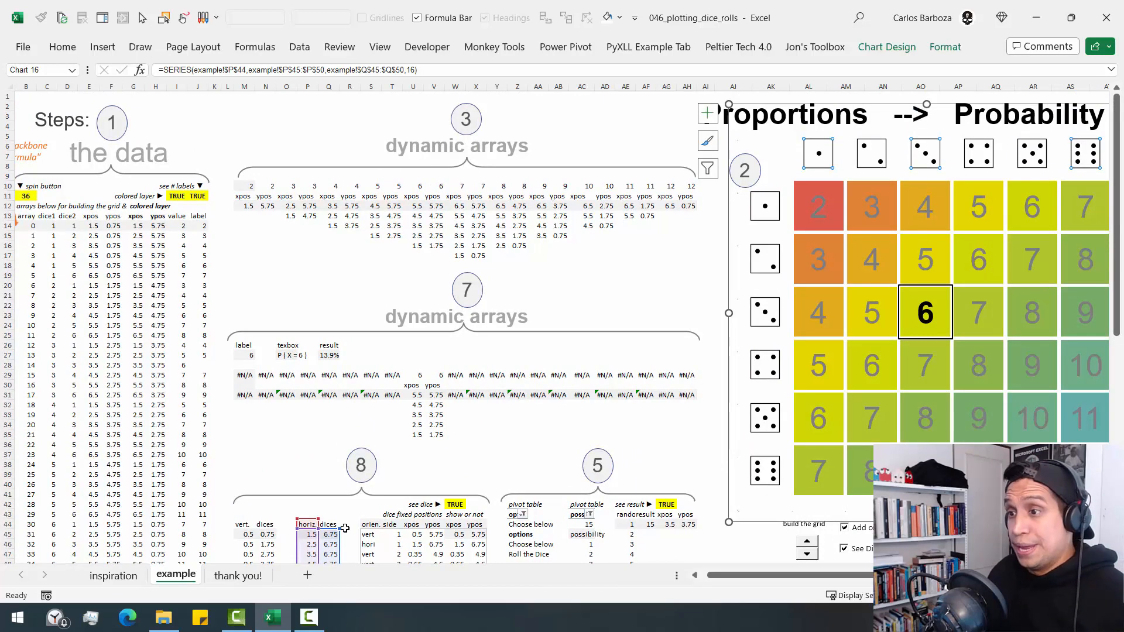
- Examine the horizontal dices' x-position formula in P45 and go through its spilled values
{"action": "left_click", "coordinate": [311, 534]}
{"action": "scroll", "coordinate": [404, 516], "scroll_direction": "down", "scroll_amount": 1}
{"action": "scroll", "coordinate": [404, 516], "scroll_direction": "down", "scroll_amount": 2}
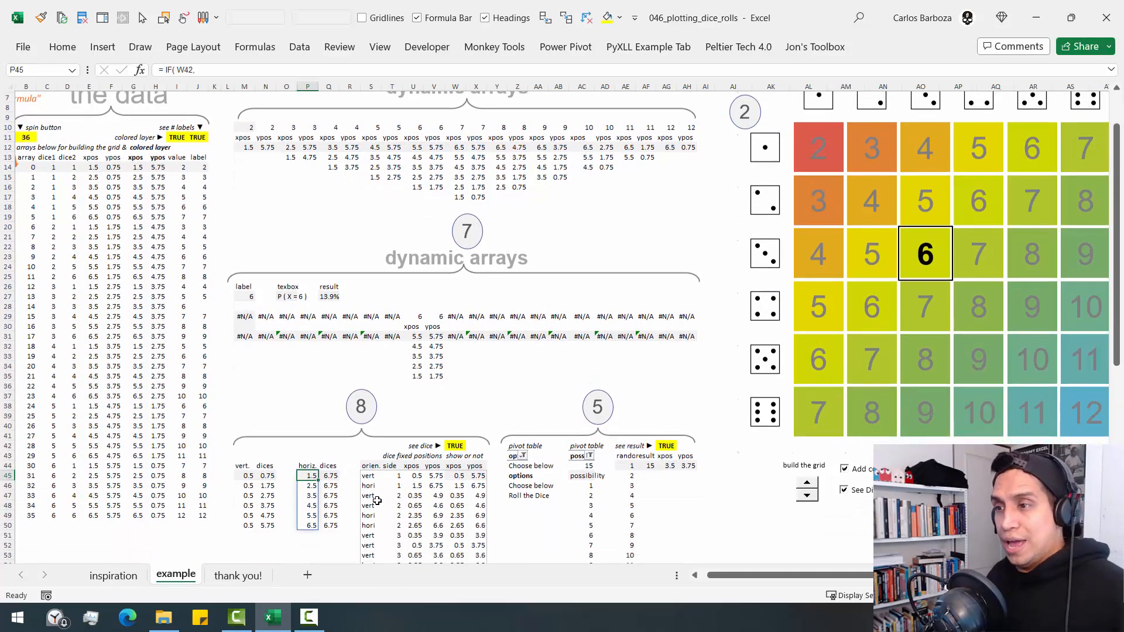
{"action": "key", "text": "F2"}
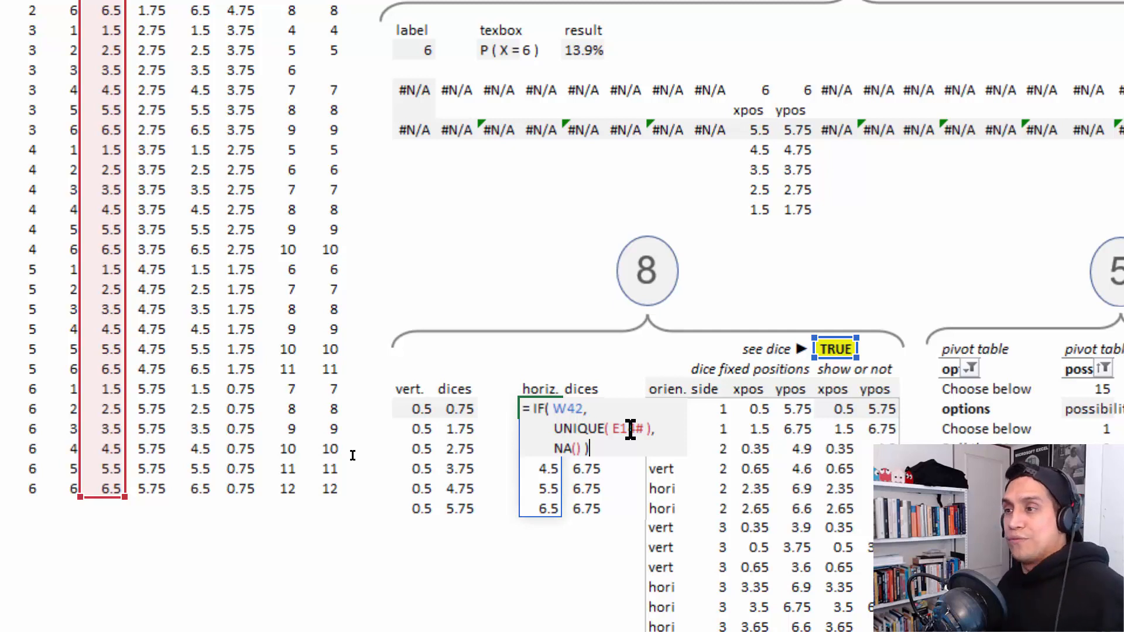
{"action": "key", "text": "ctrl+Return"}
{"action": "key", "text": "Down"}
{"action": "key", "text": "Down"}
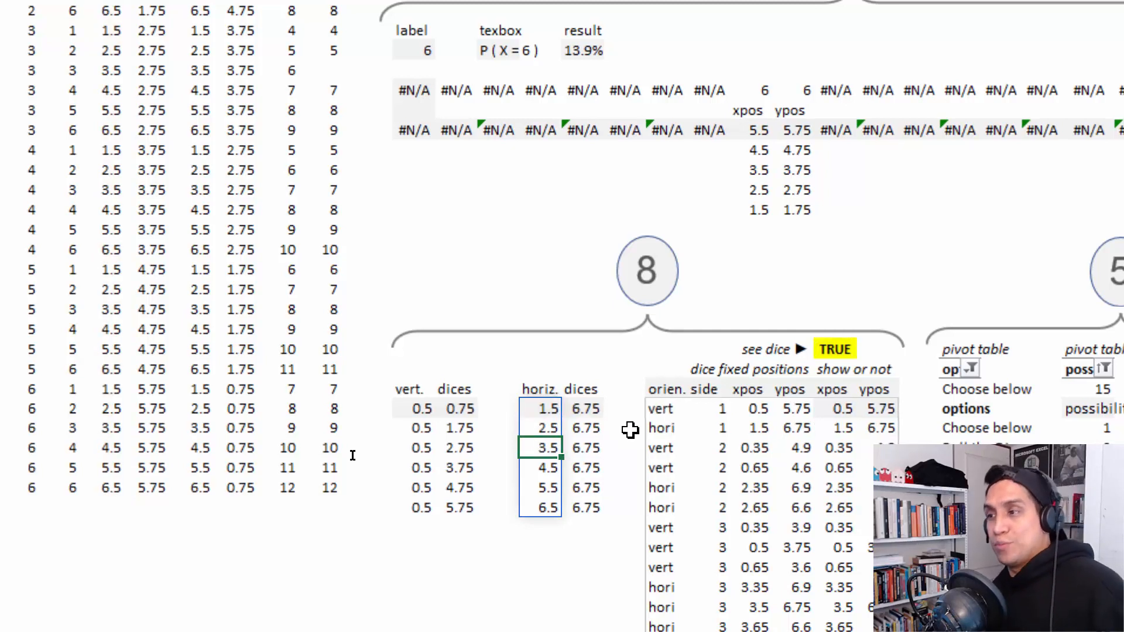
{"action": "key", "text": "Down"}
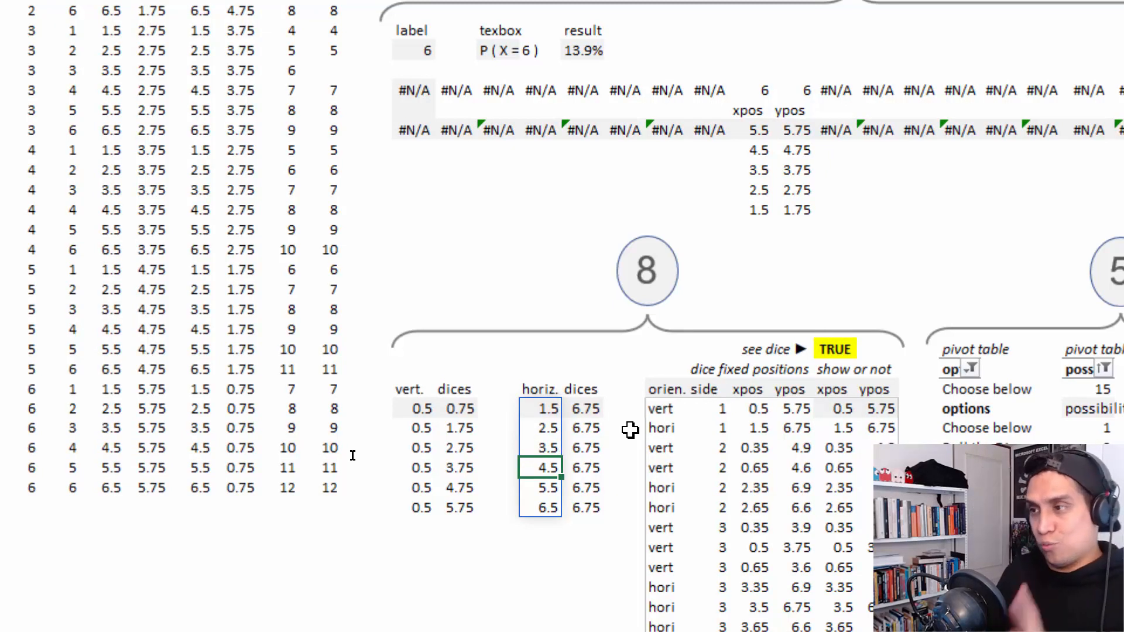
- Examine the horizontal dices' y-position formula in Q45, evaluating the SEQUENCE( 6 ) * 0 part
{"action": "key", "text": "Up"}
{"action": "key", "text": "Up"}
{"action": "key", "text": "Up"}
{"action": "key", "text": "Right"}
{"action": "key", "text": "F2"}
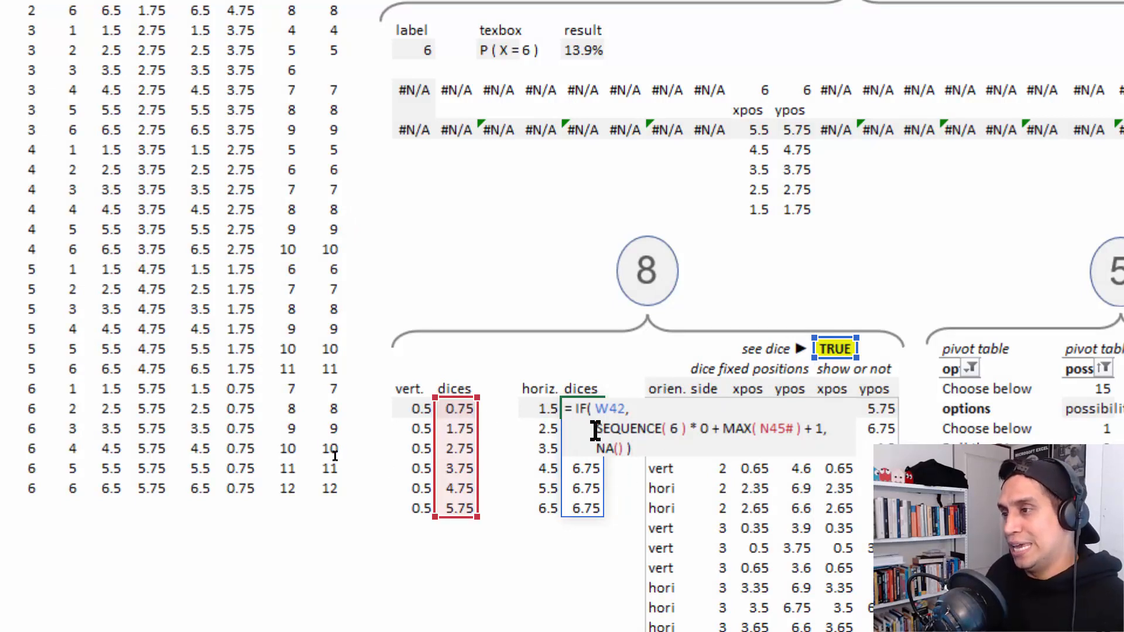
{"action": "left_click_drag", "start_coordinate": [595, 430], "coordinate": [711, 431]}
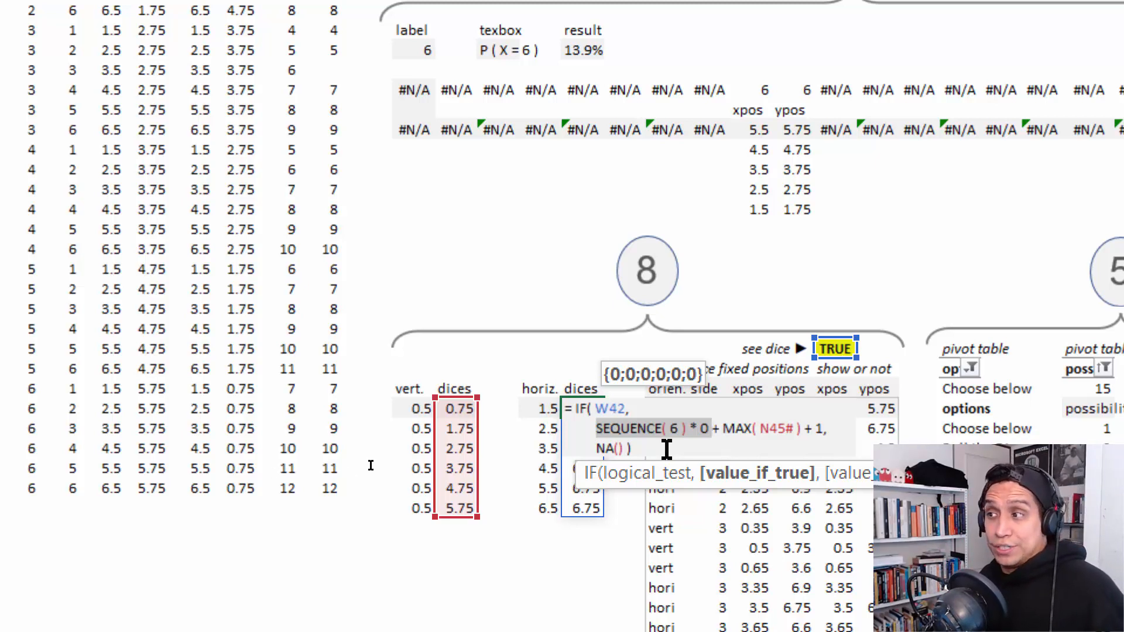
{"action": "key", "text": "Return"}
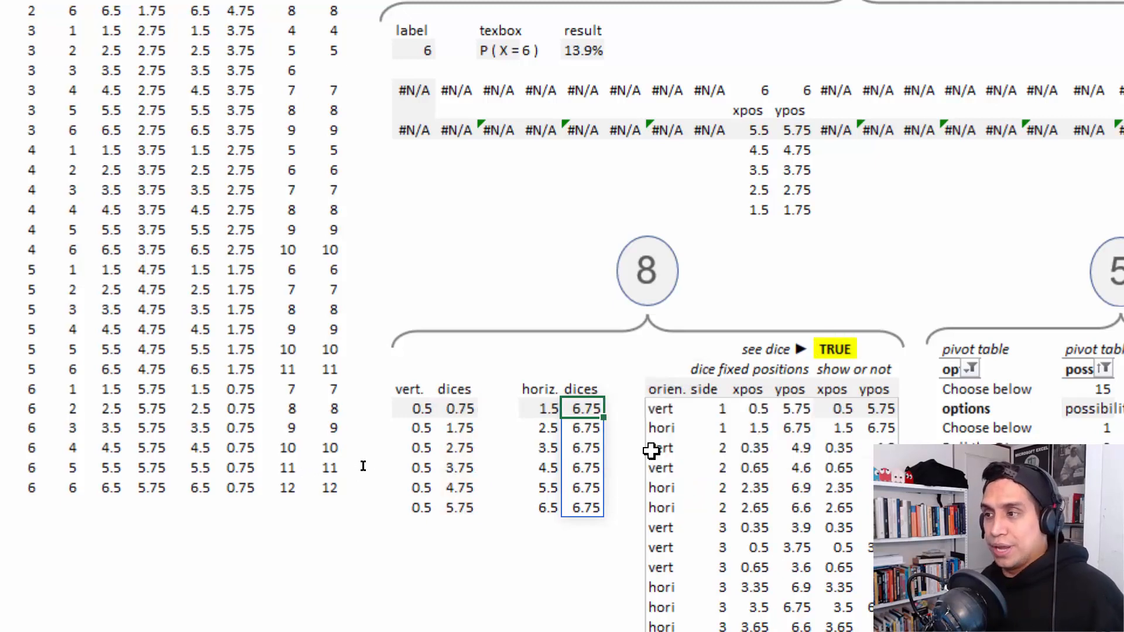
- Examine the line, marker, fill and border formatting of the large chart's vertical dice series, leaving the settings as they are
{"action": "left_click", "coordinate": [722, 408]}
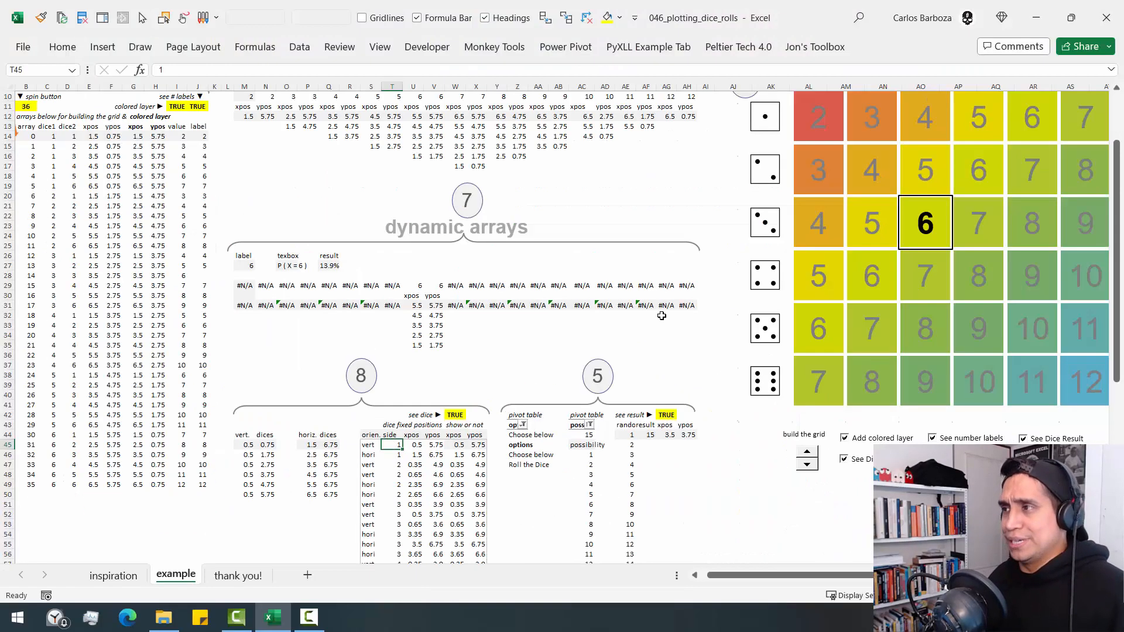
{"action": "scroll", "coordinate": [726, 413], "scroll_direction": "up", "scroll_amount": 3}
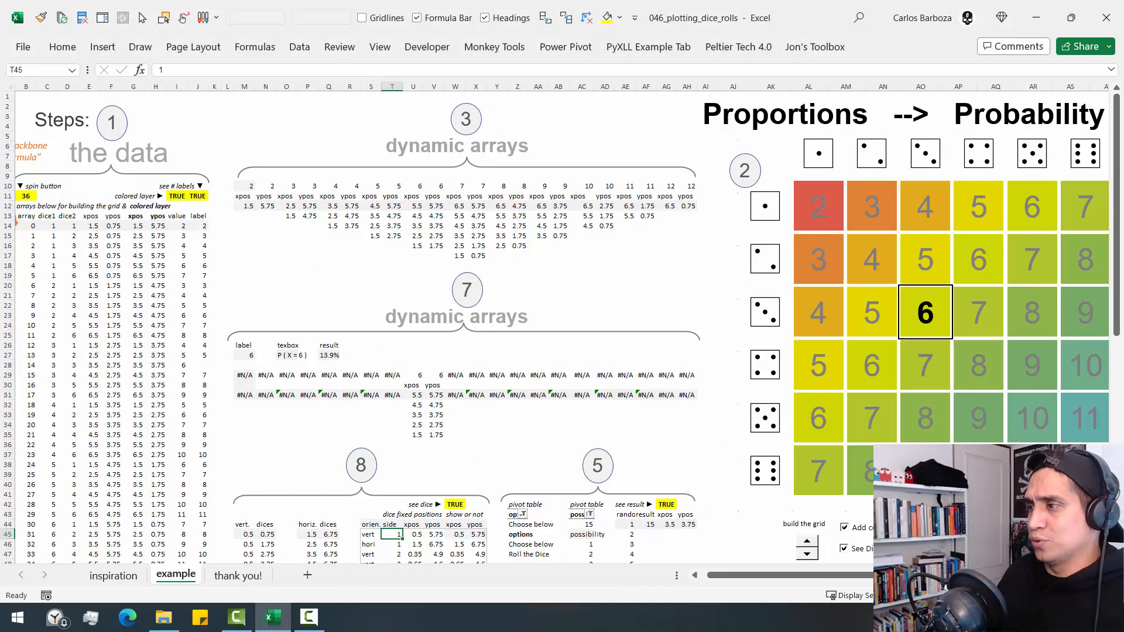
{"action": "scroll", "coordinate": [607, 250], "scroll_direction": "right", "scroll_amount": 5}
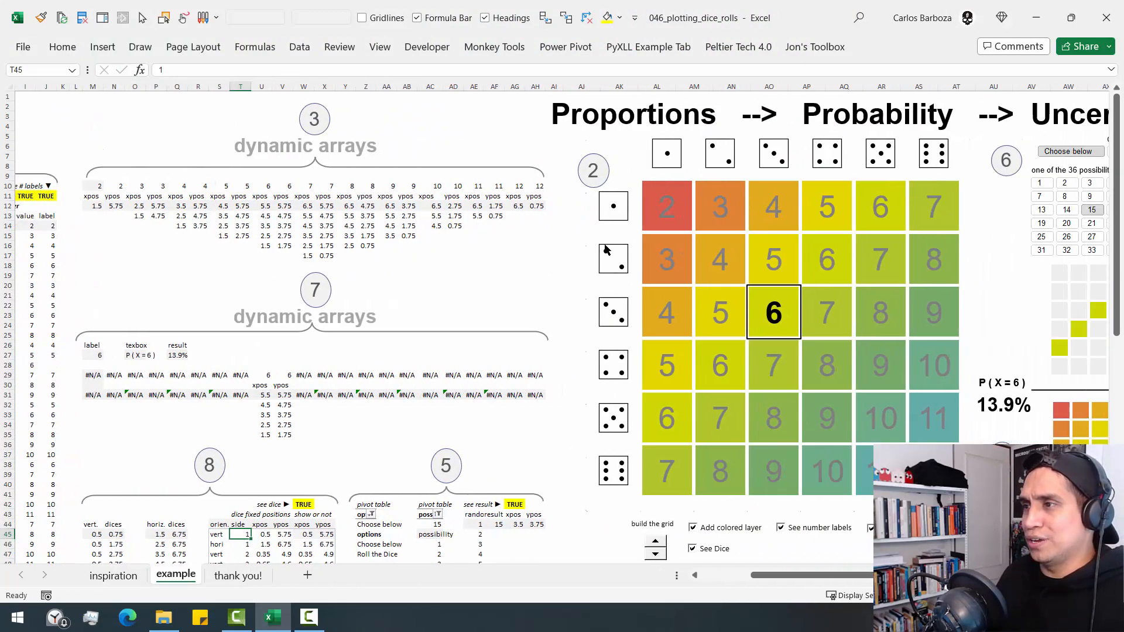
{"action": "left_click", "coordinate": [608, 226]}
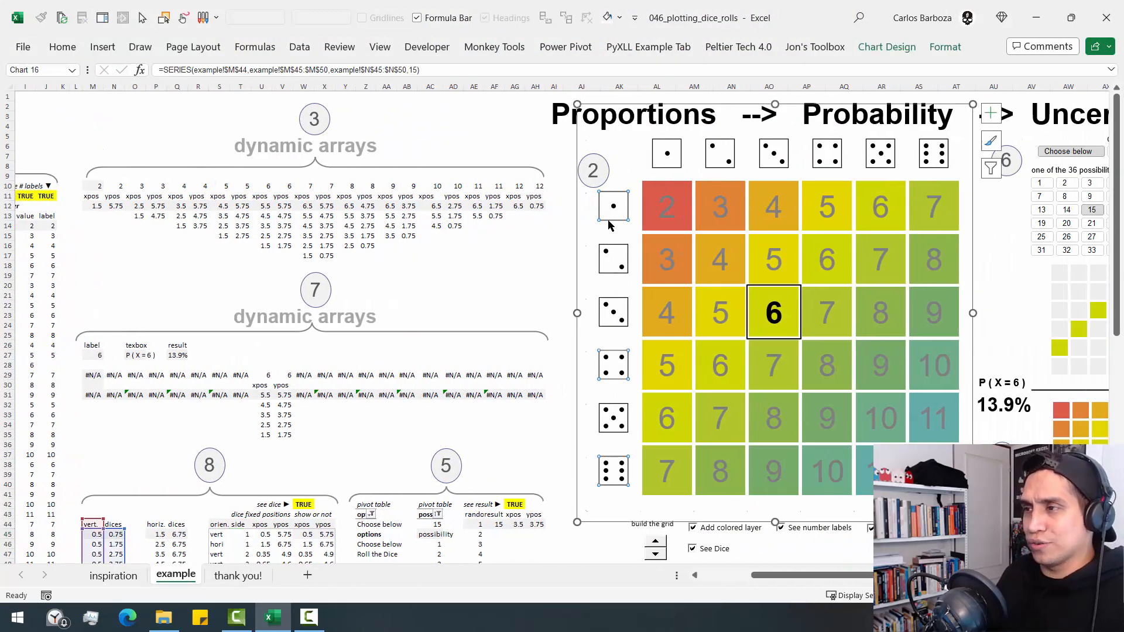
{"action": "double_click", "coordinate": [609, 225]}
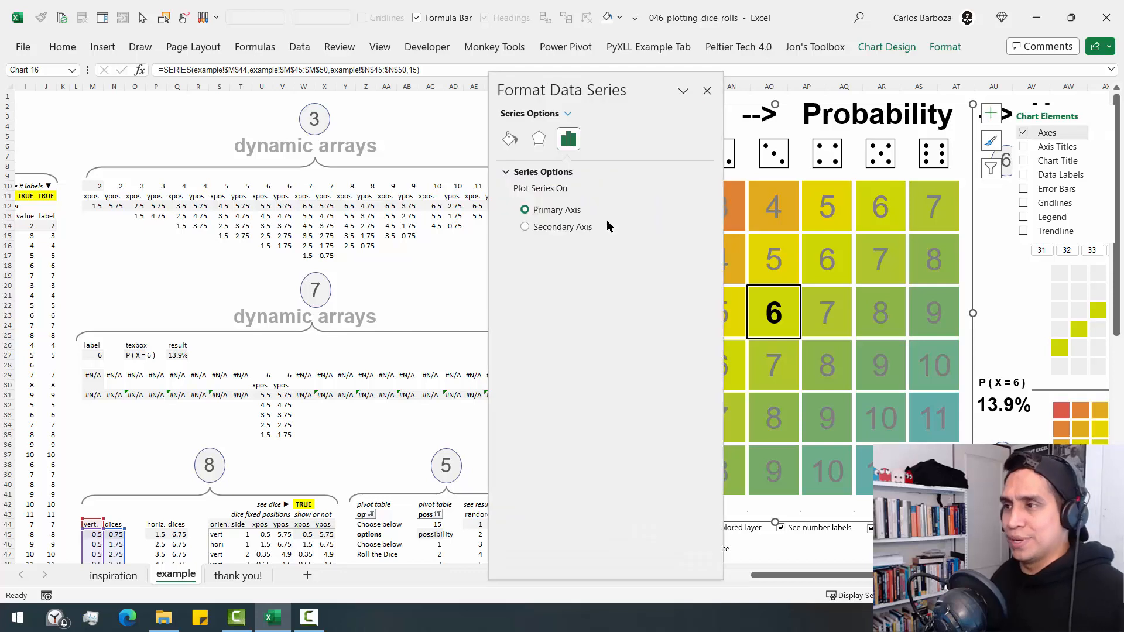
{"action": "left_click", "coordinate": [512, 139]}
{"action": "left_click_drag", "start_coordinate": [577, 82], "coordinate": [385, 34]}
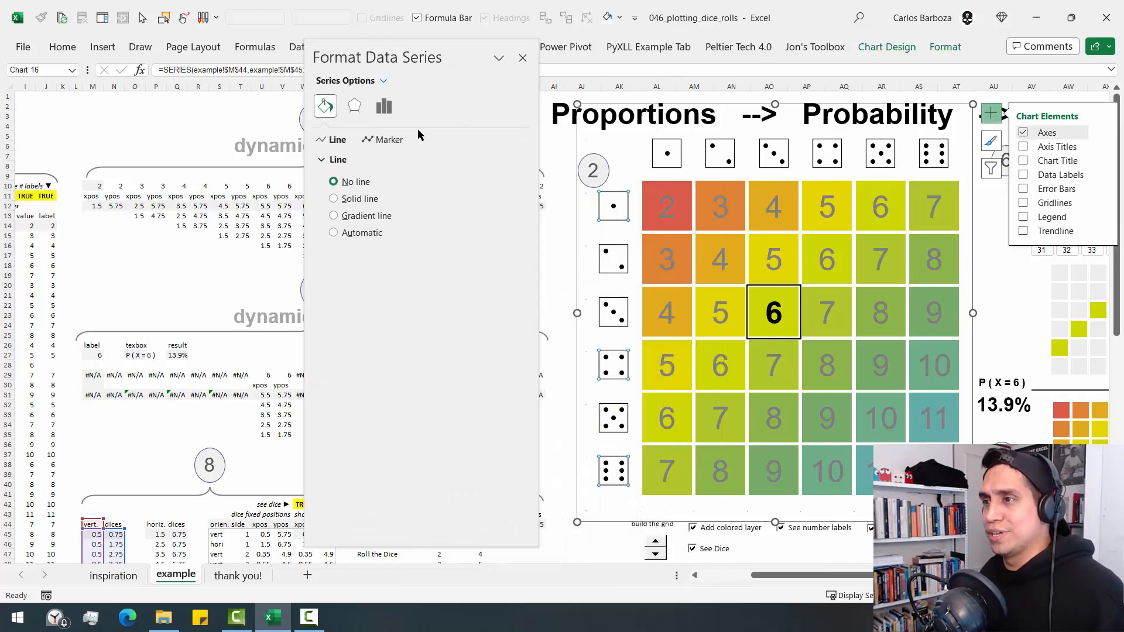
{"action": "left_click", "coordinate": [367, 142]}
{"action": "left_click", "coordinate": [379, 161]}
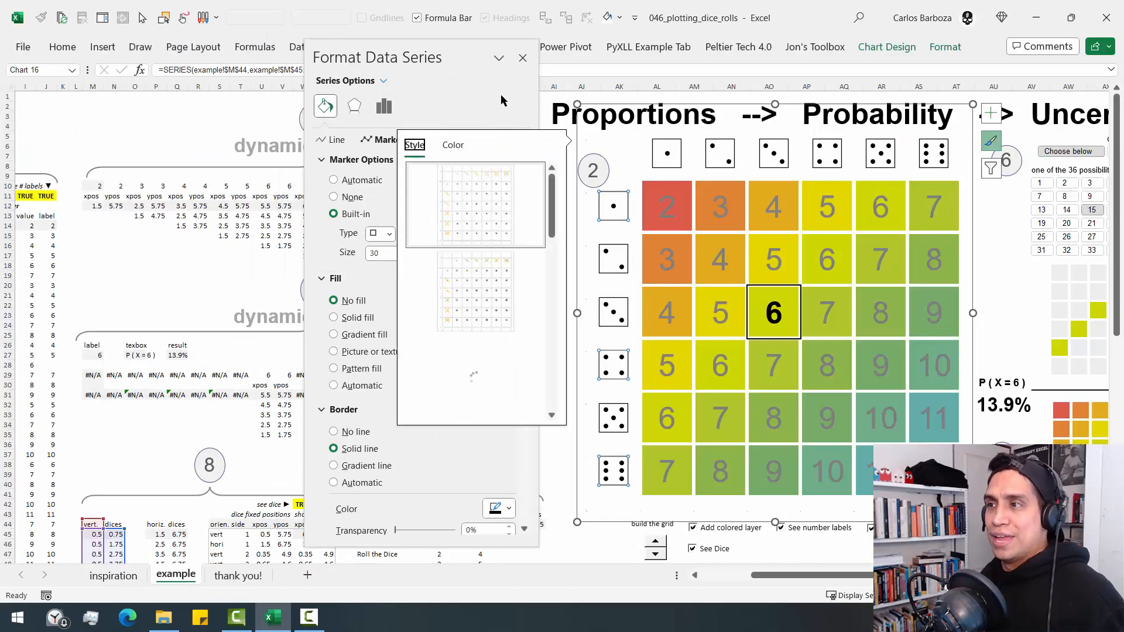
{"action": "left_click", "coordinate": [521, 59]}
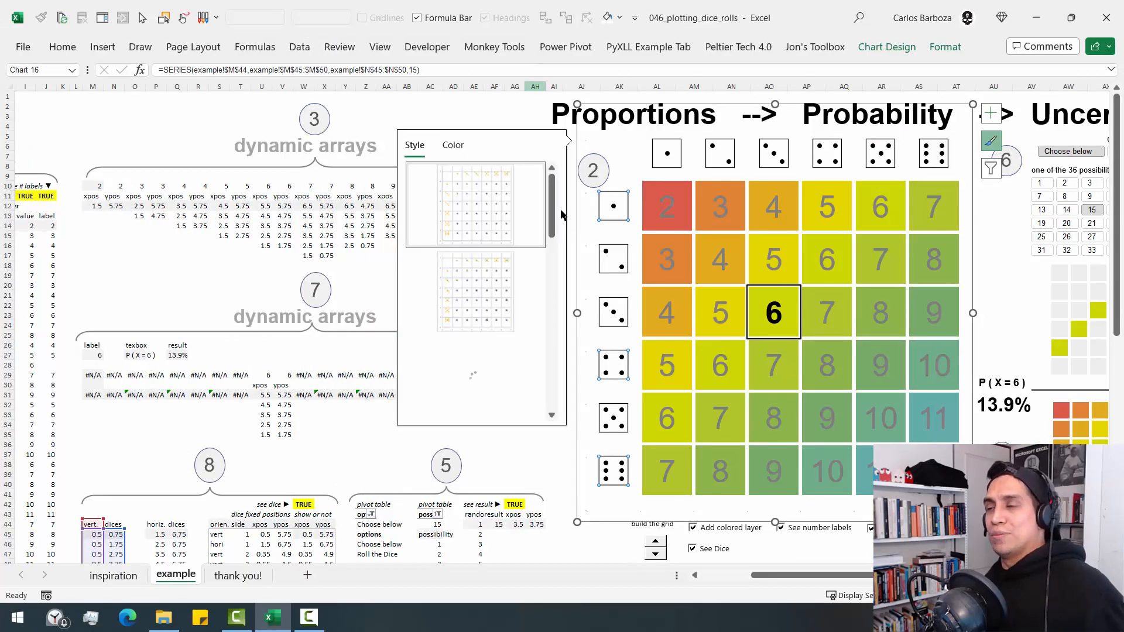
{"action": "left_click", "coordinate": [514, 106]}
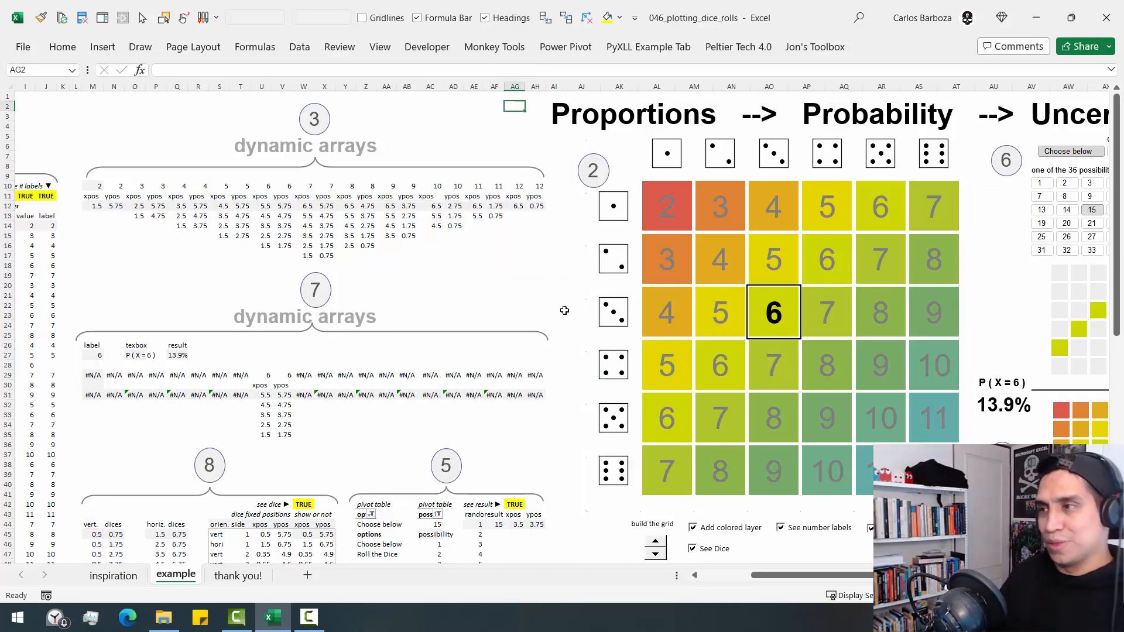
- Look up the dice fixed positions starting in U45 and select the chart's "show dice" dot series to trace its source columns
{"action": "scroll", "coordinate": [564, 308], "scroll_direction": "down", "scroll_amount": 3}
{"action": "scroll", "coordinate": [574, 321], "scroll_direction": "up", "scroll_amount": 3}
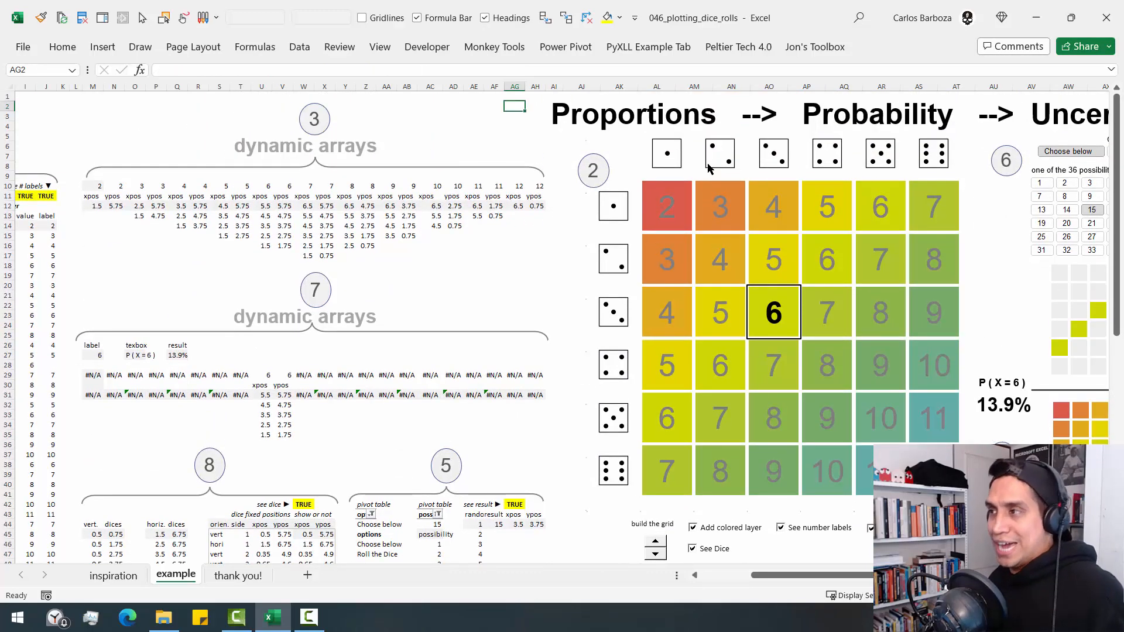
{"action": "scroll", "coordinate": [434, 368], "scroll_direction": "down", "scroll_amount": 5}
{"action": "scroll", "coordinate": [433, 368], "scroll_direction": "down", "scroll_amount": 2}
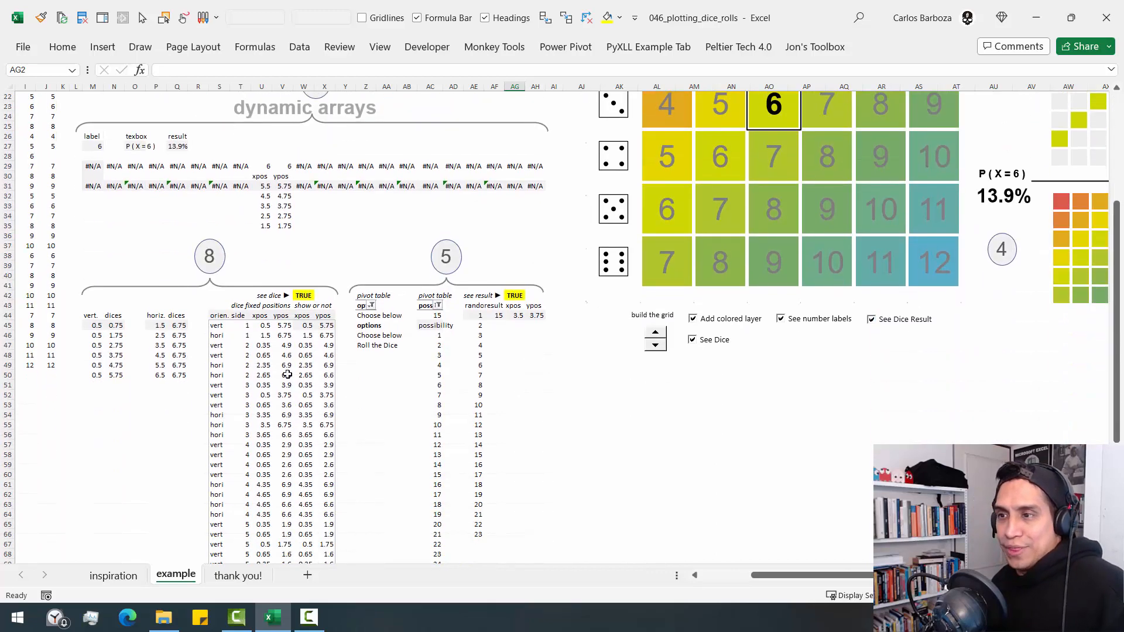
{"action": "left_click", "coordinate": [261, 326]}
{"action": "scroll", "coordinate": [496, 365], "scroll_direction": "up", "scroll_amount": 7}
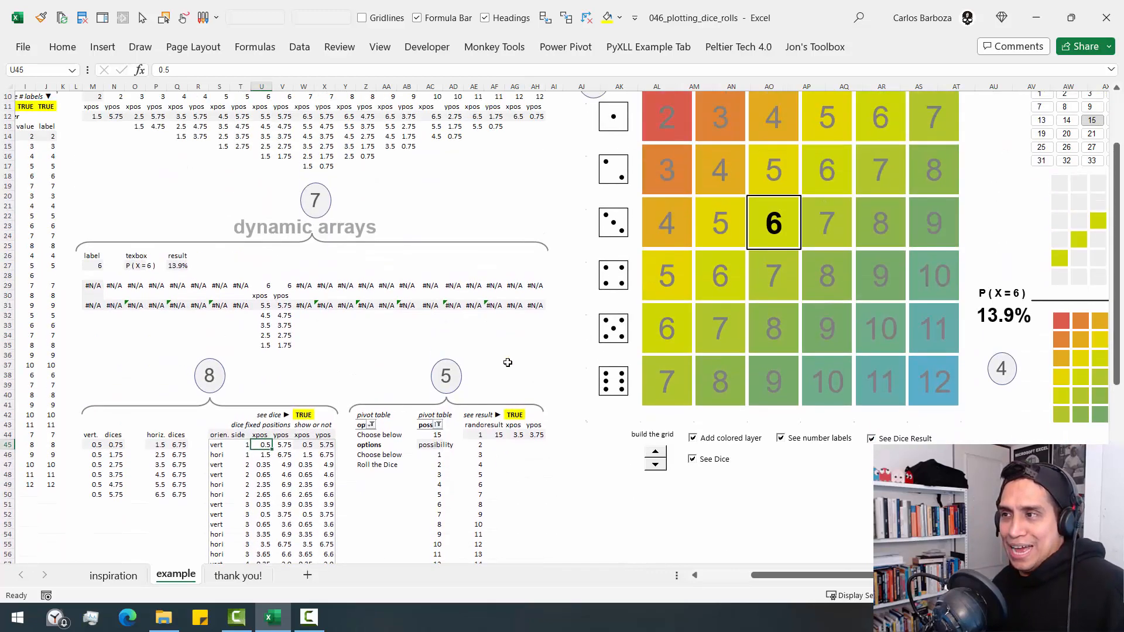
{"action": "left_click", "coordinate": [614, 208]}
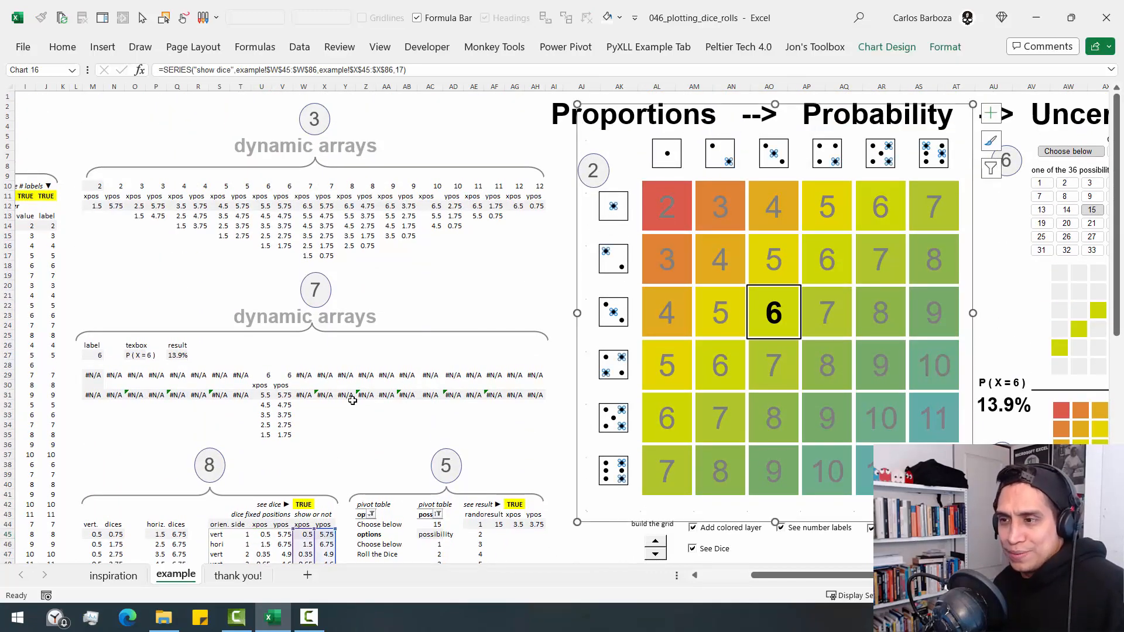
{"action": "scroll", "coordinate": [357, 398], "scroll_direction": "down", "scroll_amount": 3}
{"action": "scroll", "coordinate": [368, 404], "scroll_direction": "down", "scroll_amount": 5}
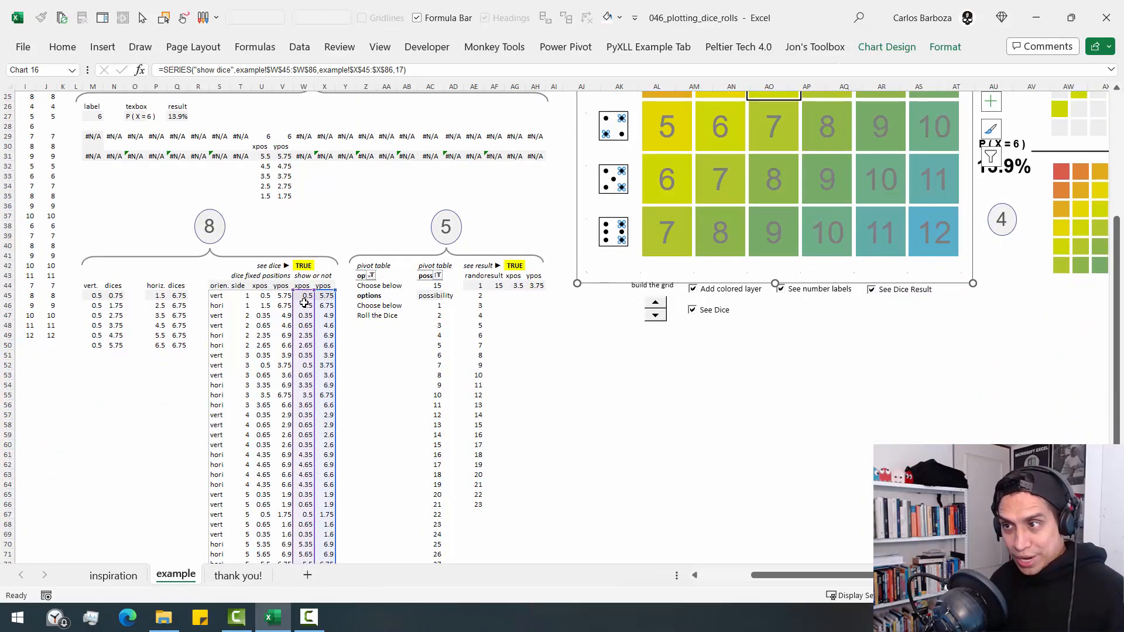
- Examine the show-or-not xpos formula in W45 that feeds the dice dots
{"action": "left_click", "coordinate": [304, 297]}
{"action": "left_click", "coordinate": [319, 296]}
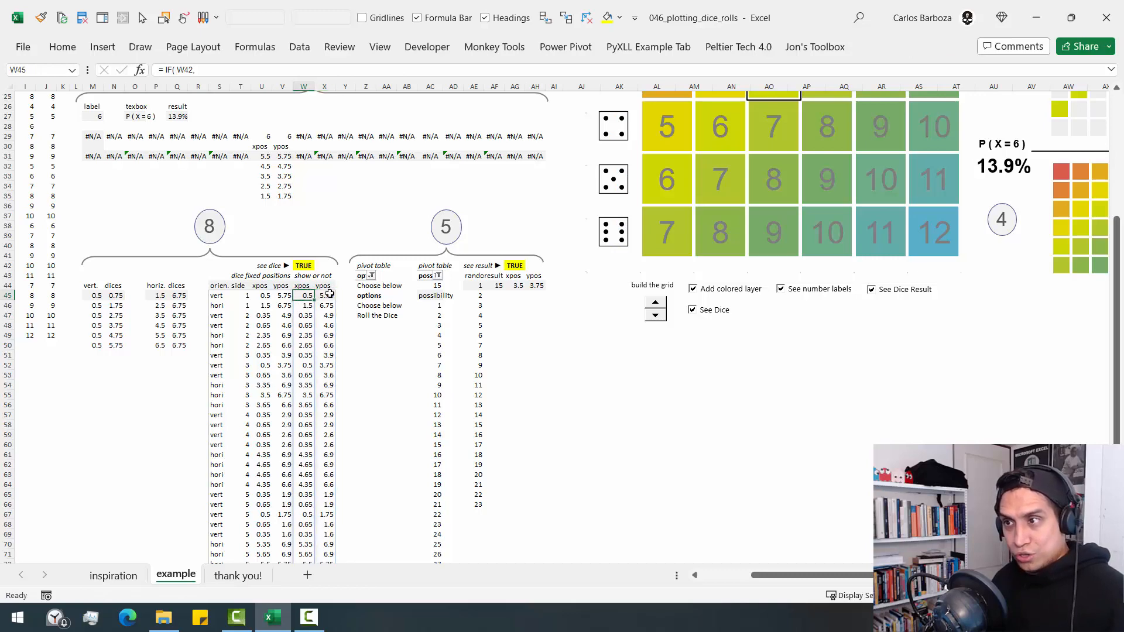
{"action": "left_click", "coordinate": [302, 296]}
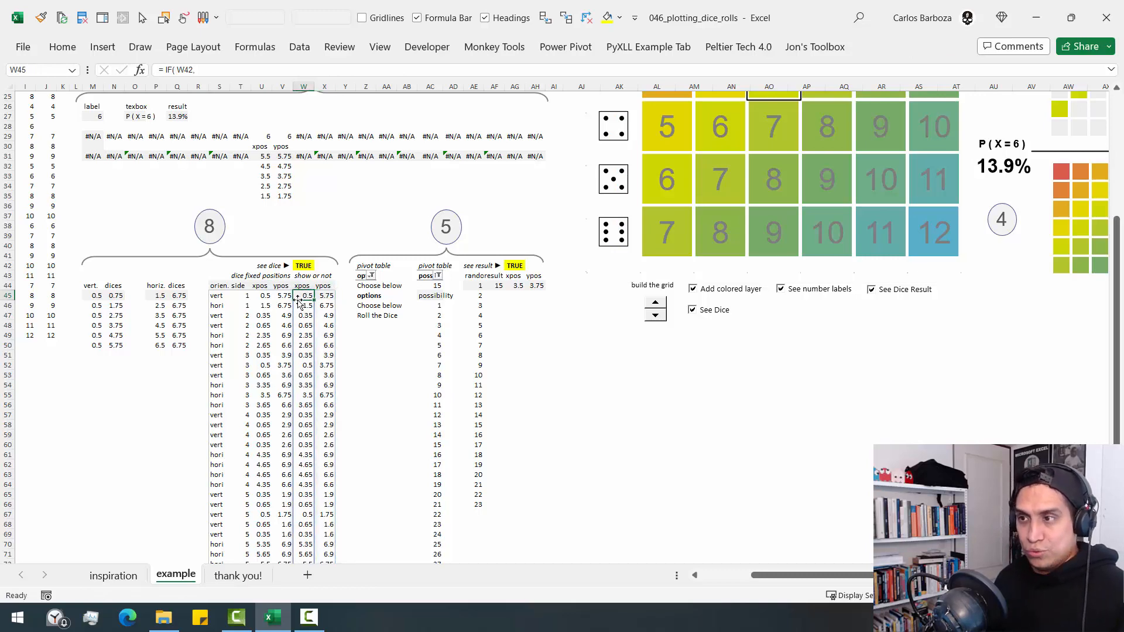
{"action": "double_click", "coordinate": [301, 296]}
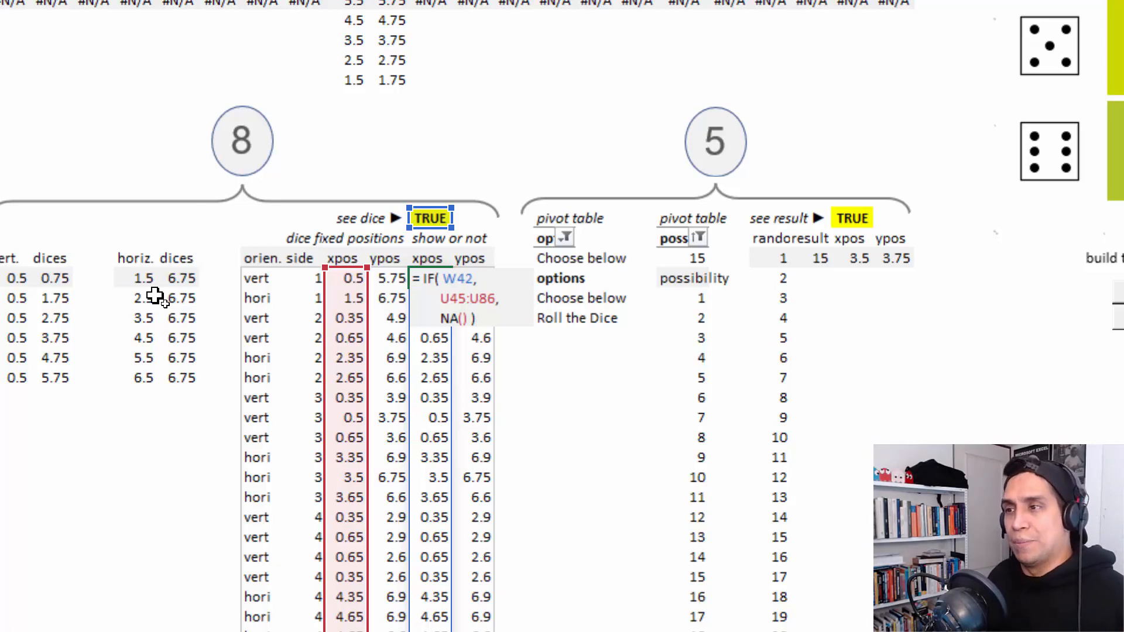
{"action": "key", "text": "Return"}
- Compare the chart's dot series with the fixed xpos and ypos values, and select the show-or-not ypos formula cell X45
{"action": "left_click", "coordinate": [343, 281]}
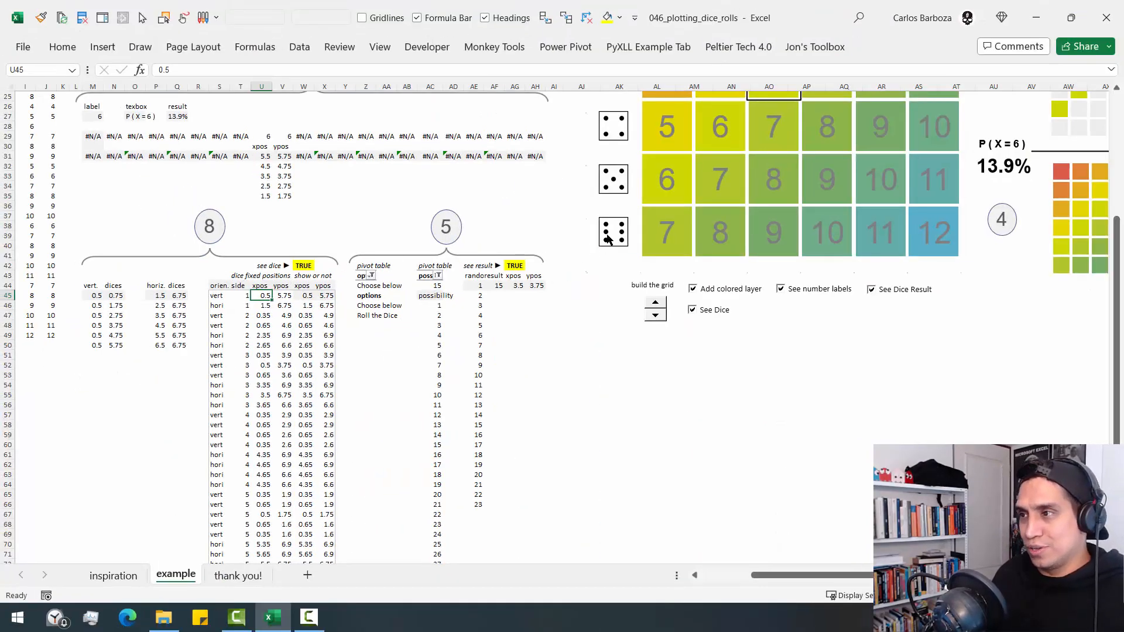
{"action": "left_click", "coordinate": [608, 237]}
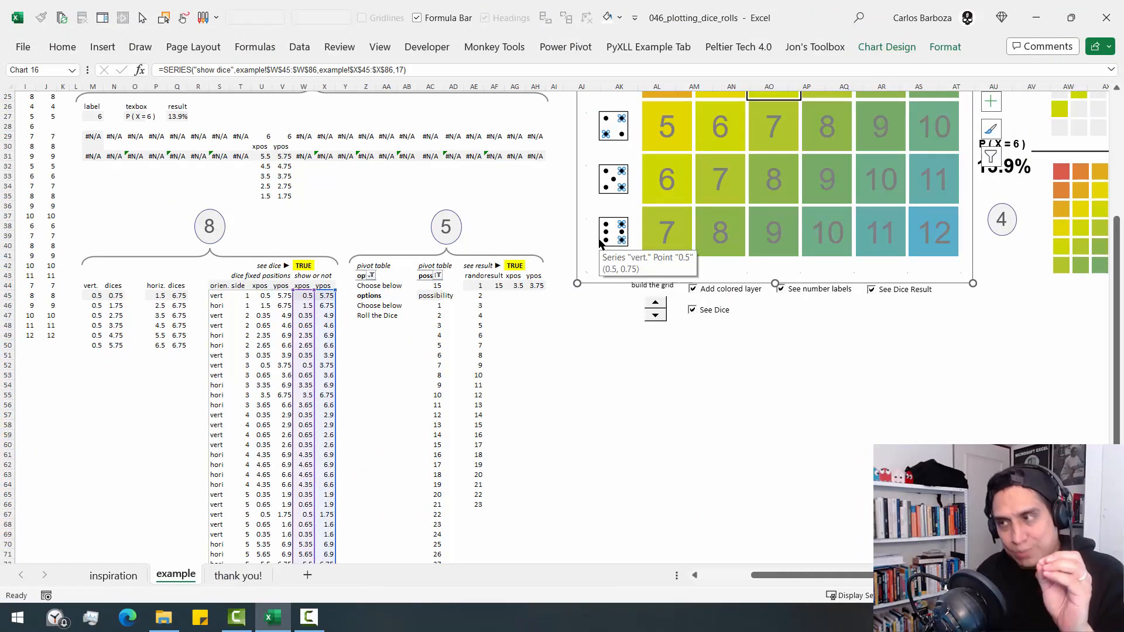
{"action": "left_click", "coordinate": [278, 294]}
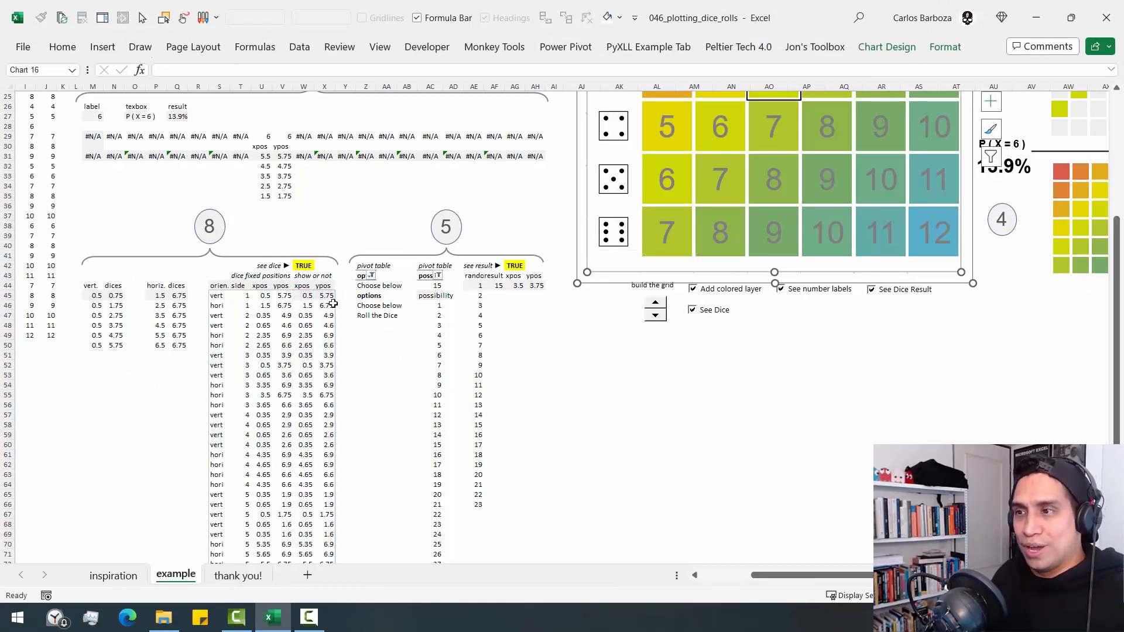
{"action": "left_click_drag", "start_coordinate": [265, 305], "coordinate": [285, 424]}
{"action": "left_click", "coordinate": [322, 295]}
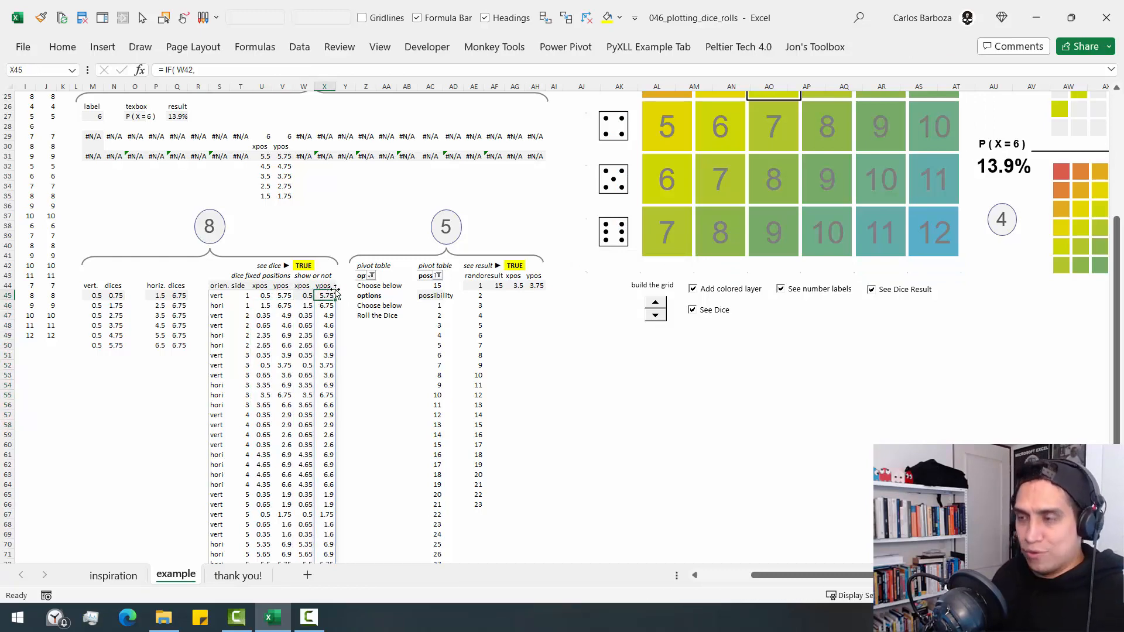
- Examine the show-or-not ypos formula in X45 without changing it, and return to the top of the dice grid
{"action": "key", "text": "F2"}
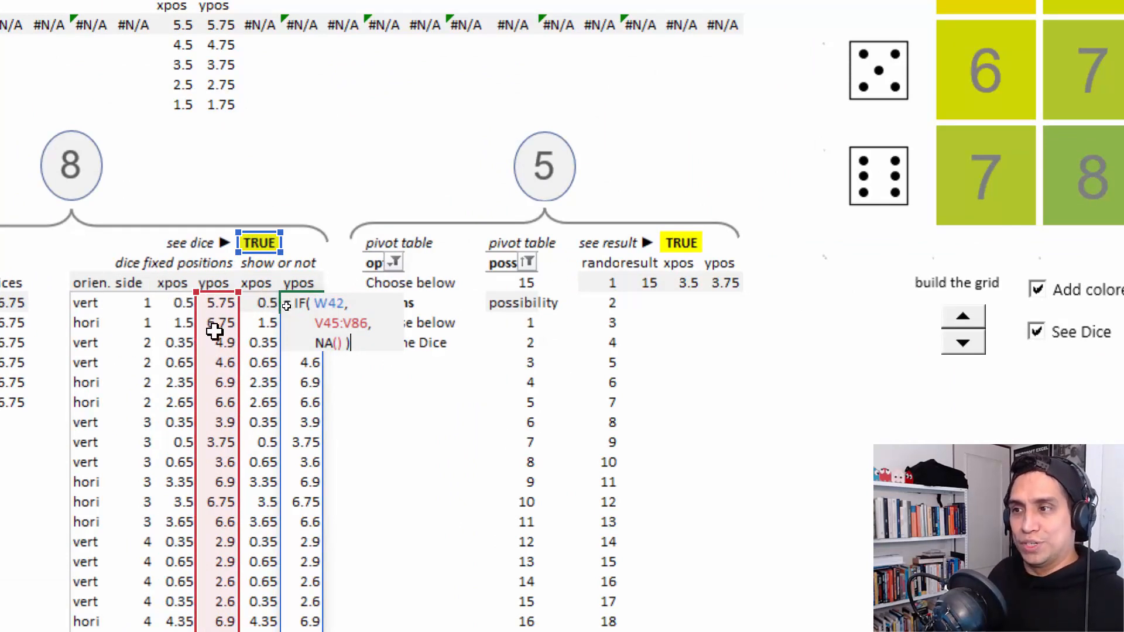
{"action": "key", "text": "ctrl+Return"}
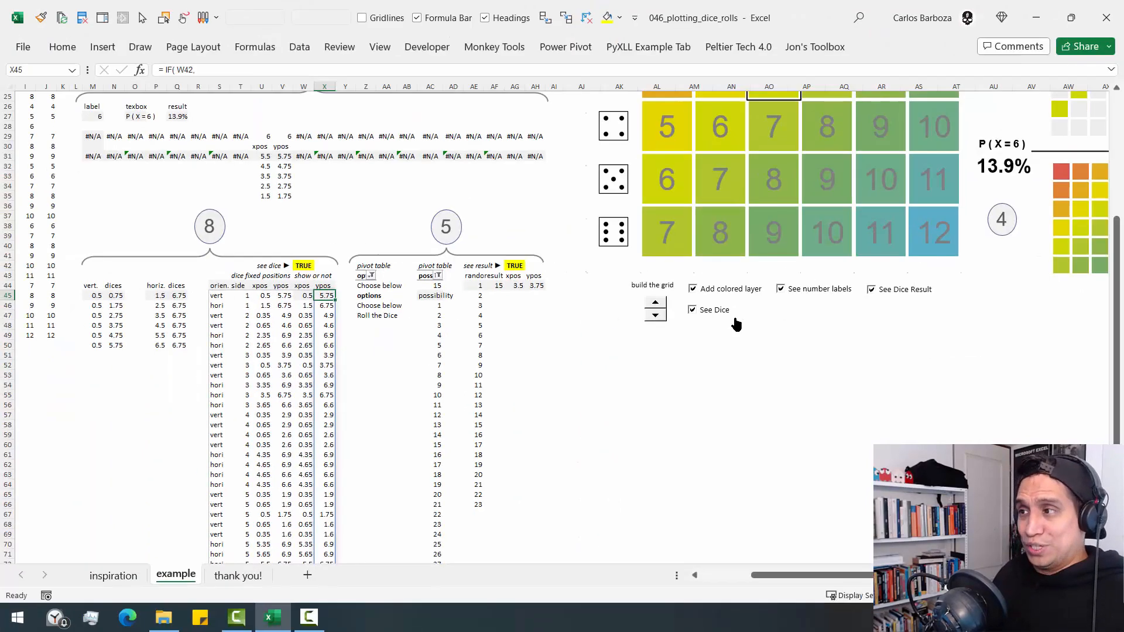
{"action": "left_click", "coordinate": [754, 354]}
{"action": "key", "text": "ctrl+Up"}
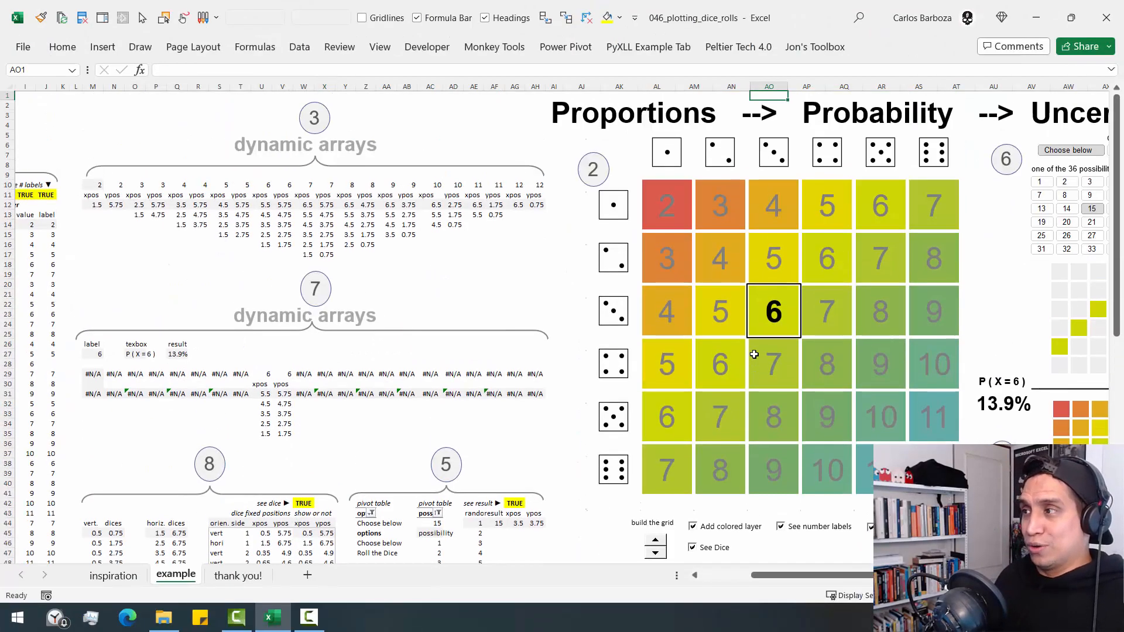
{"action": "key", "text": "ctrl+Right"}
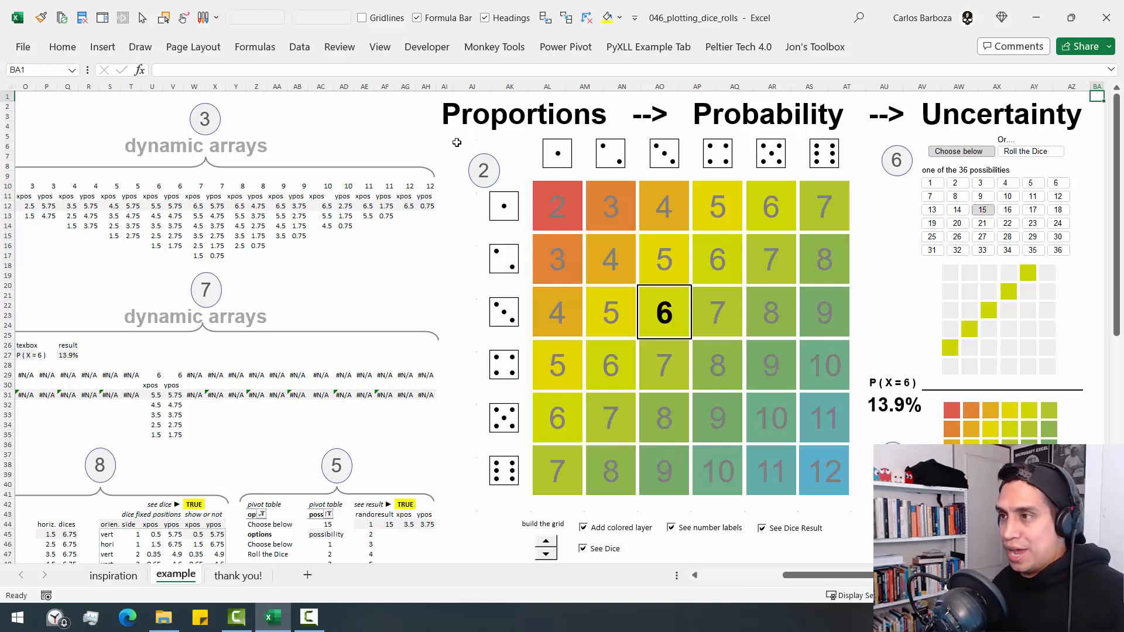
- Switch the simulation option from Choose below to Roll the Dice, and reroll repeatedly to test the grid and probability charts
{"action": "left_click", "coordinate": [424, 103]}
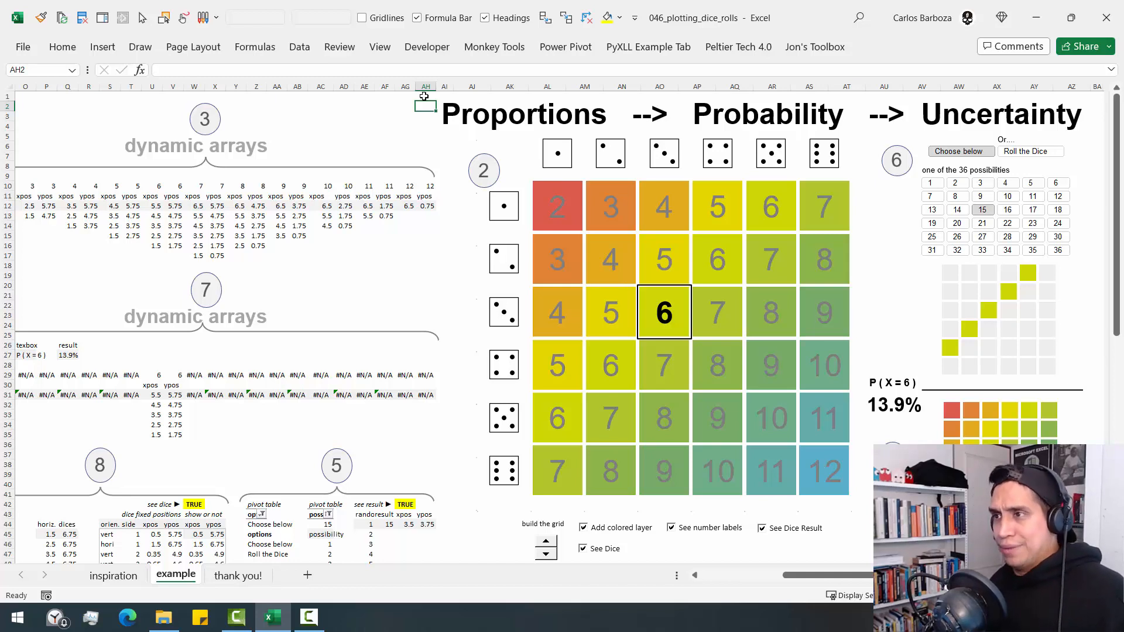
{"action": "left_click", "coordinate": [425, 97]}
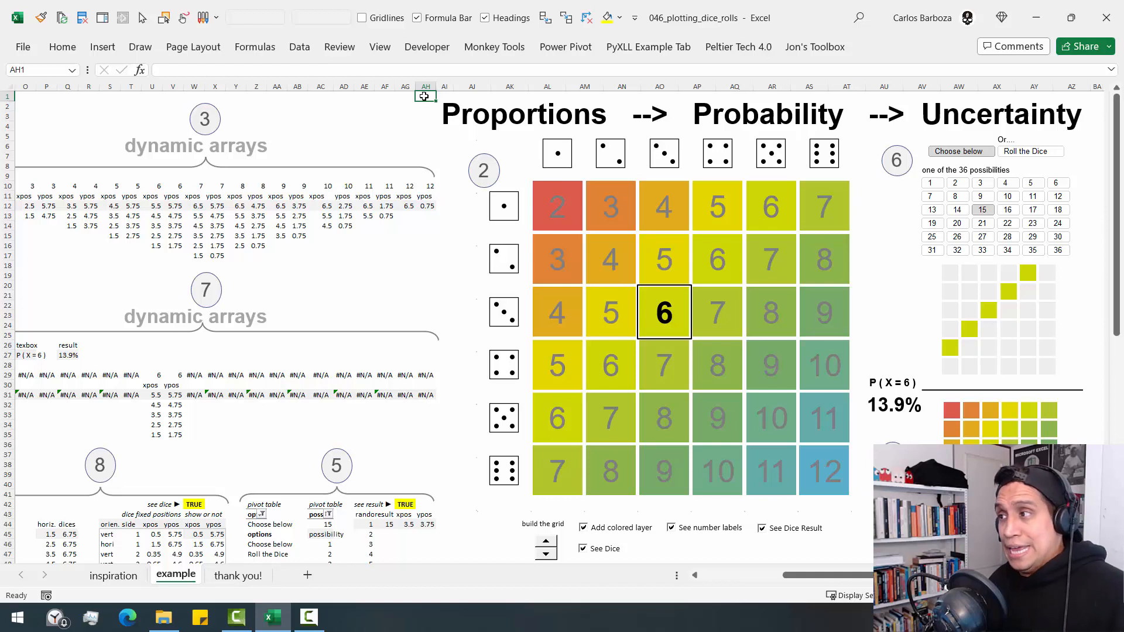
{"action": "key", "text": "ctrl+Right"}
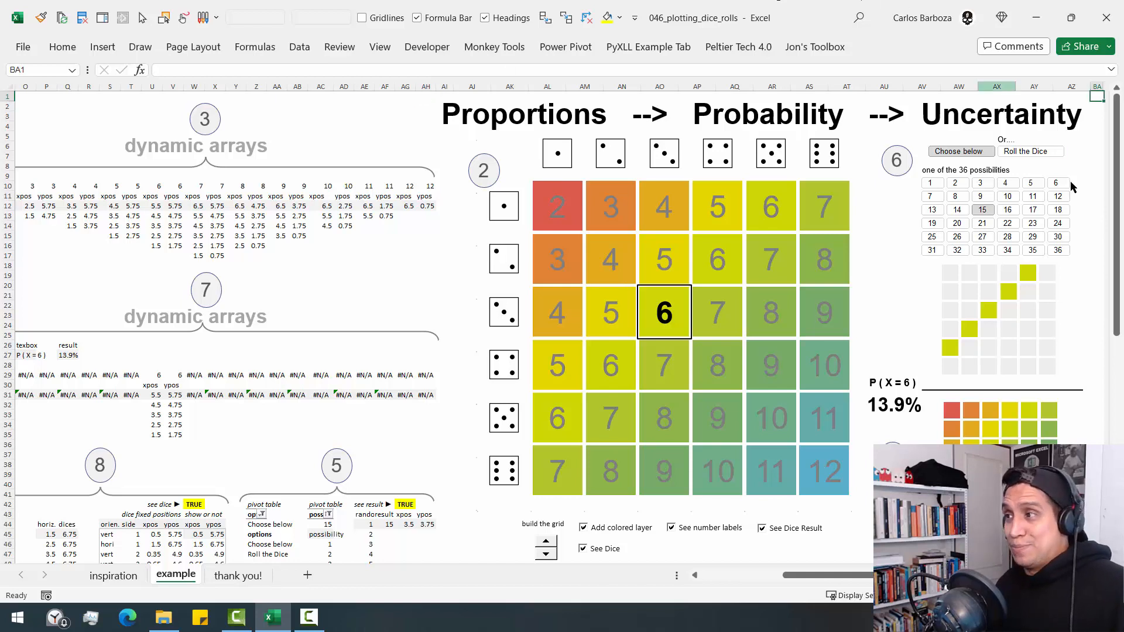
{"action": "left_click", "coordinate": [1043, 153]}
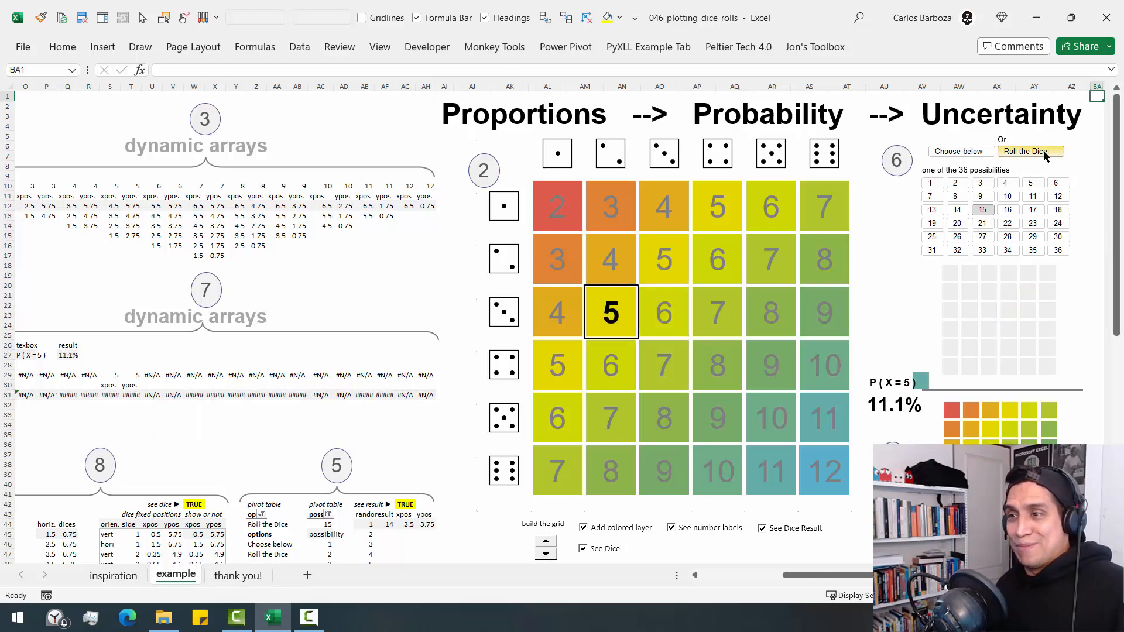
{"action": "left_click", "coordinate": [1046, 156]}
{"action": "left_click", "coordinate": [1046, 156]}
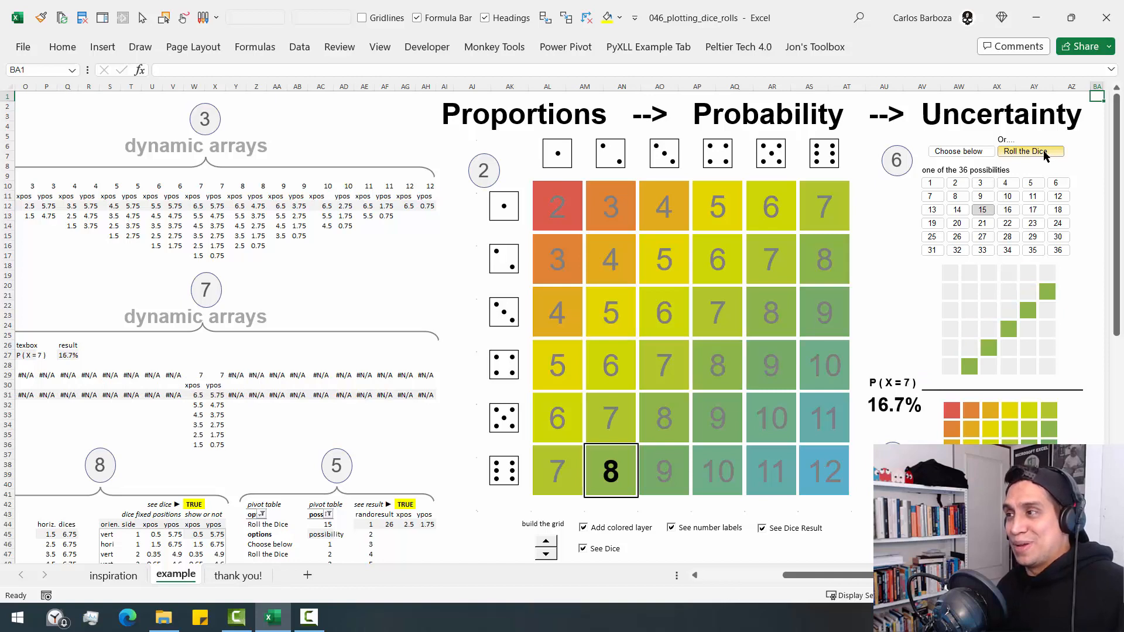
{"action": "left_click", "coordinate": [1046, 154]}
{"action": "left_click", "coordinate": [1046, 154]}
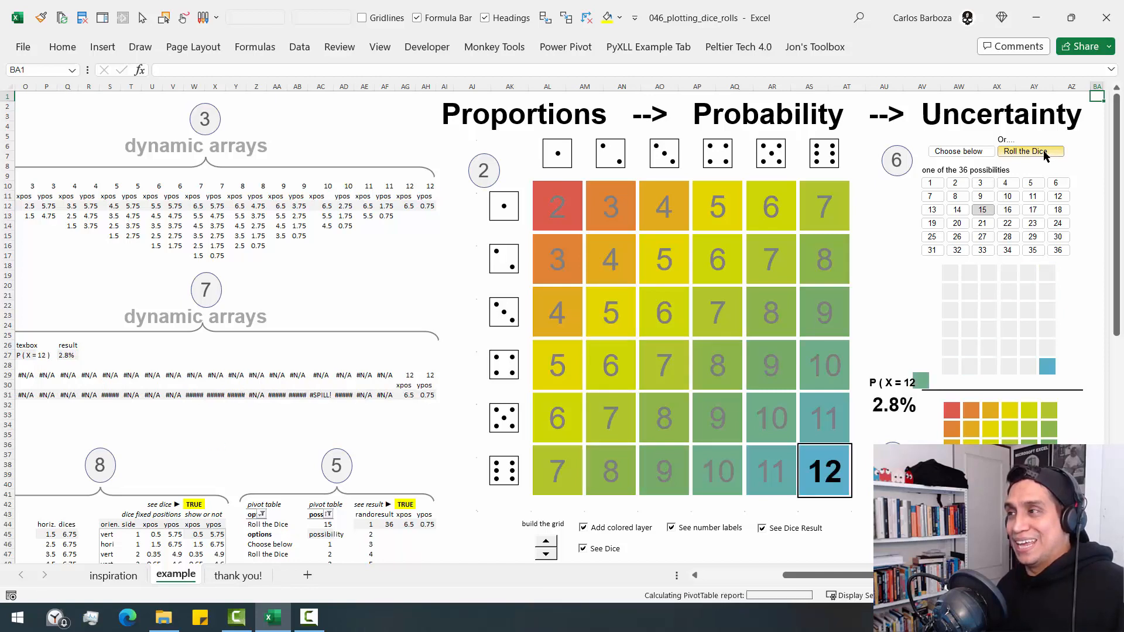
{"action": "left_click", "coordinate": [1046, 154]}
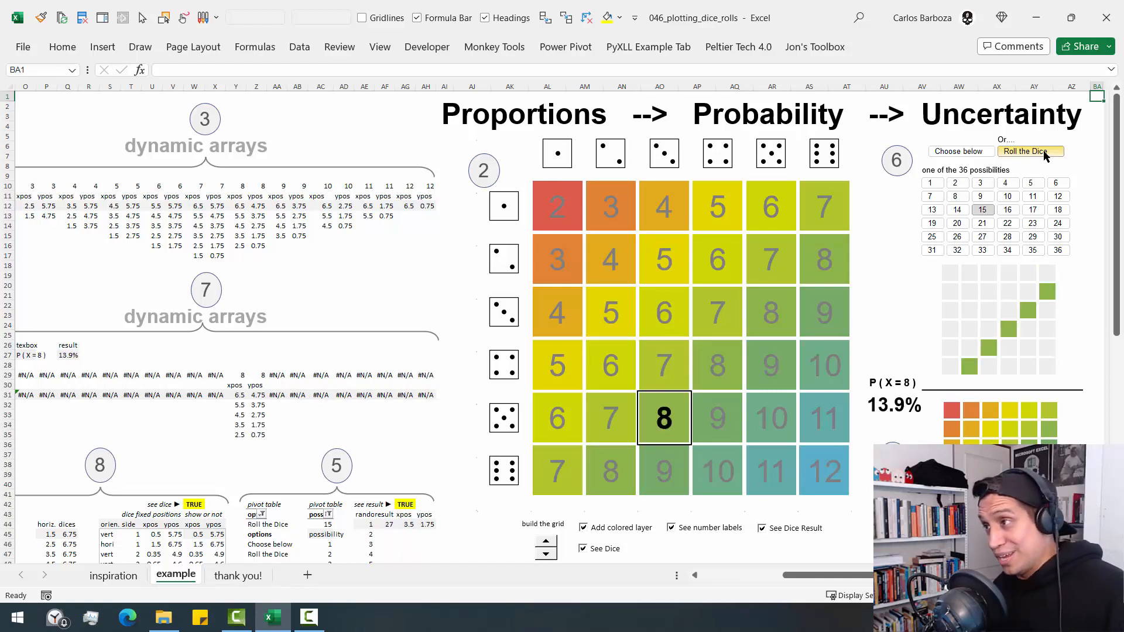
{"action": "left_click", "coordinate": [1046, 154]}
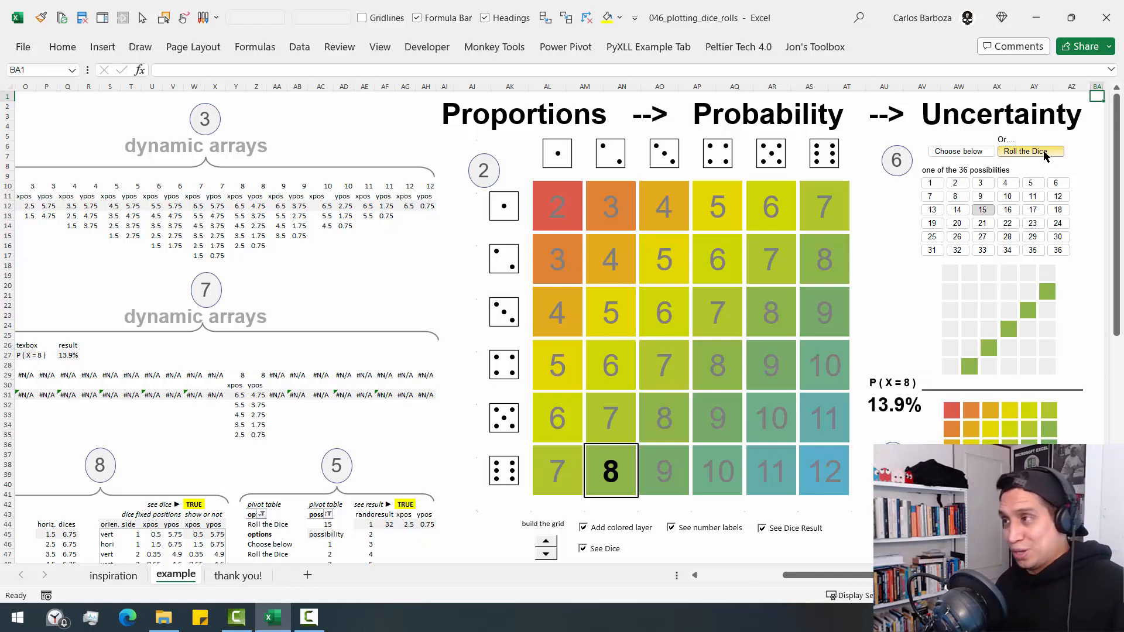
{"action": "left_click", "coordinate": [1046, 154]}
{"action": "left_click", "coordinate": [1046, 154]}
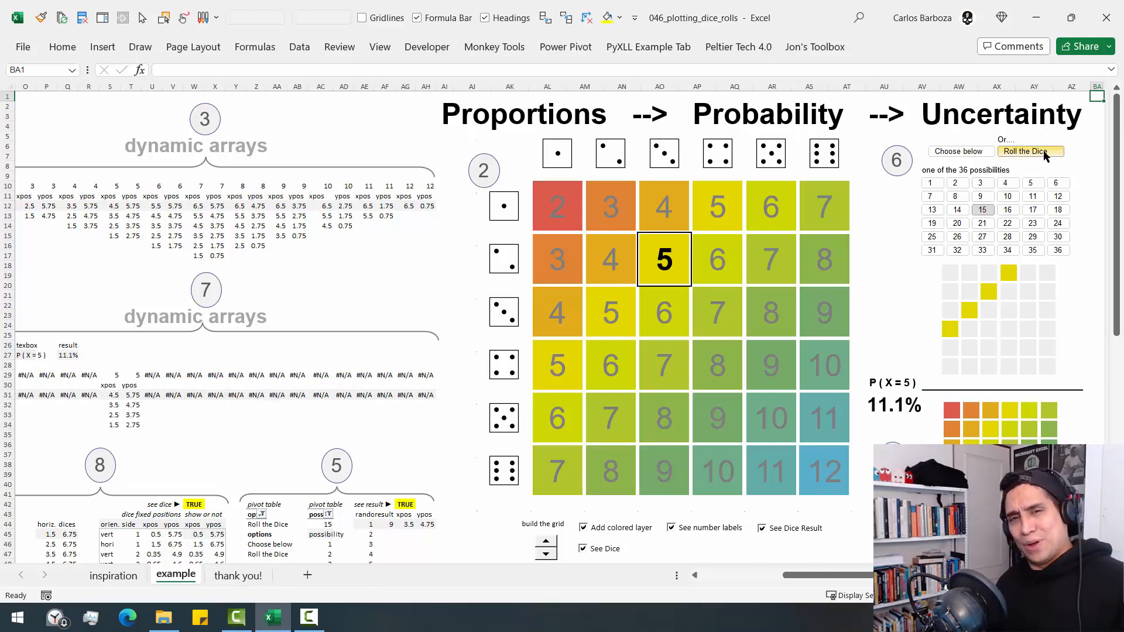
{"action": "left_click", "coordinate": [1012, 153]}
{"action": "left_click", "coordinate": [1013, 153]}
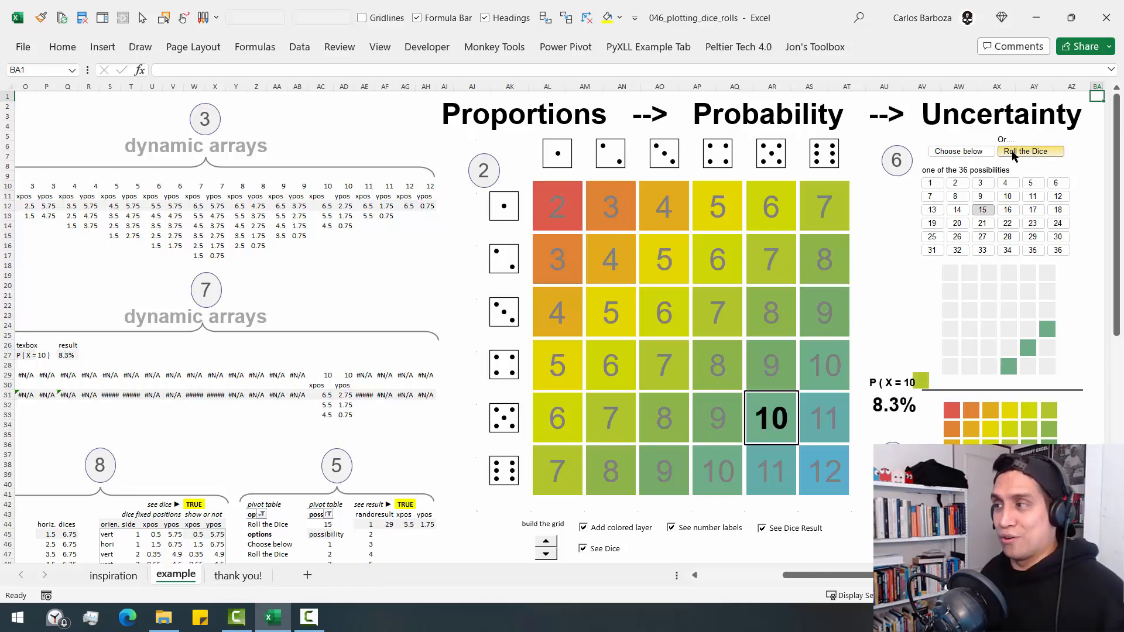
{"action": "left_click", "coordinate": [1013, 153]}
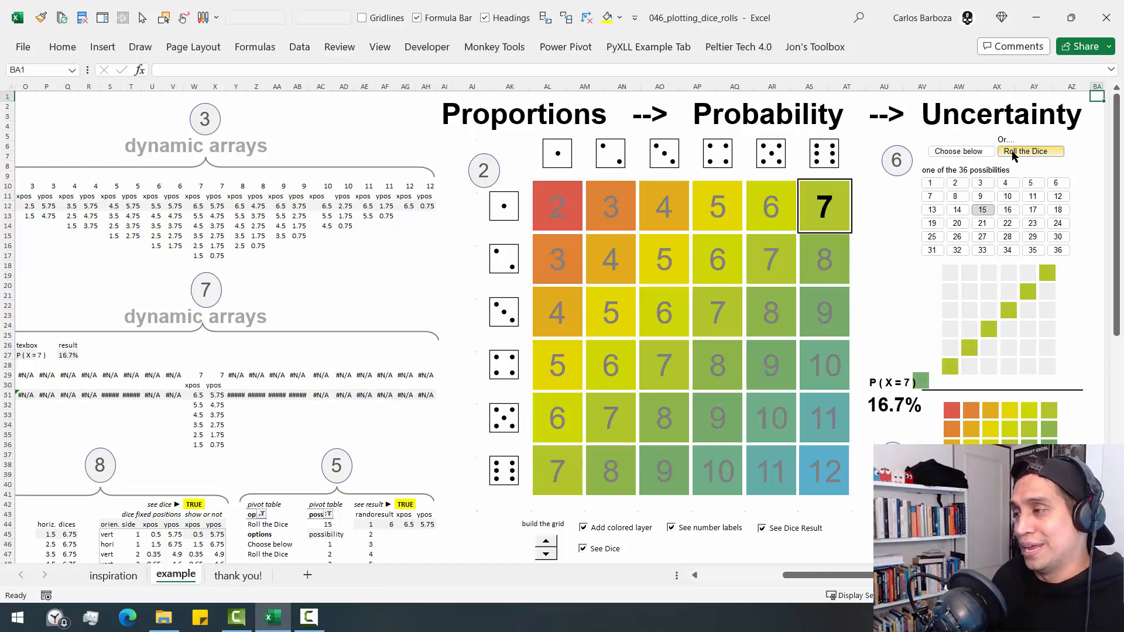
{"action": "left_click", "coordinate": [1014, 155]}
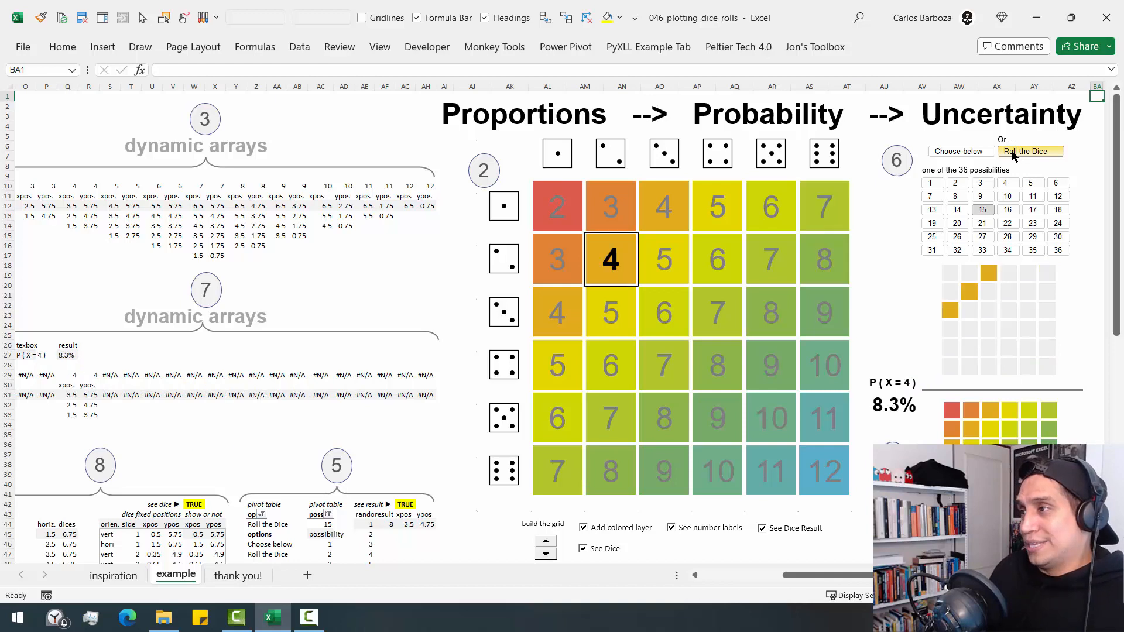